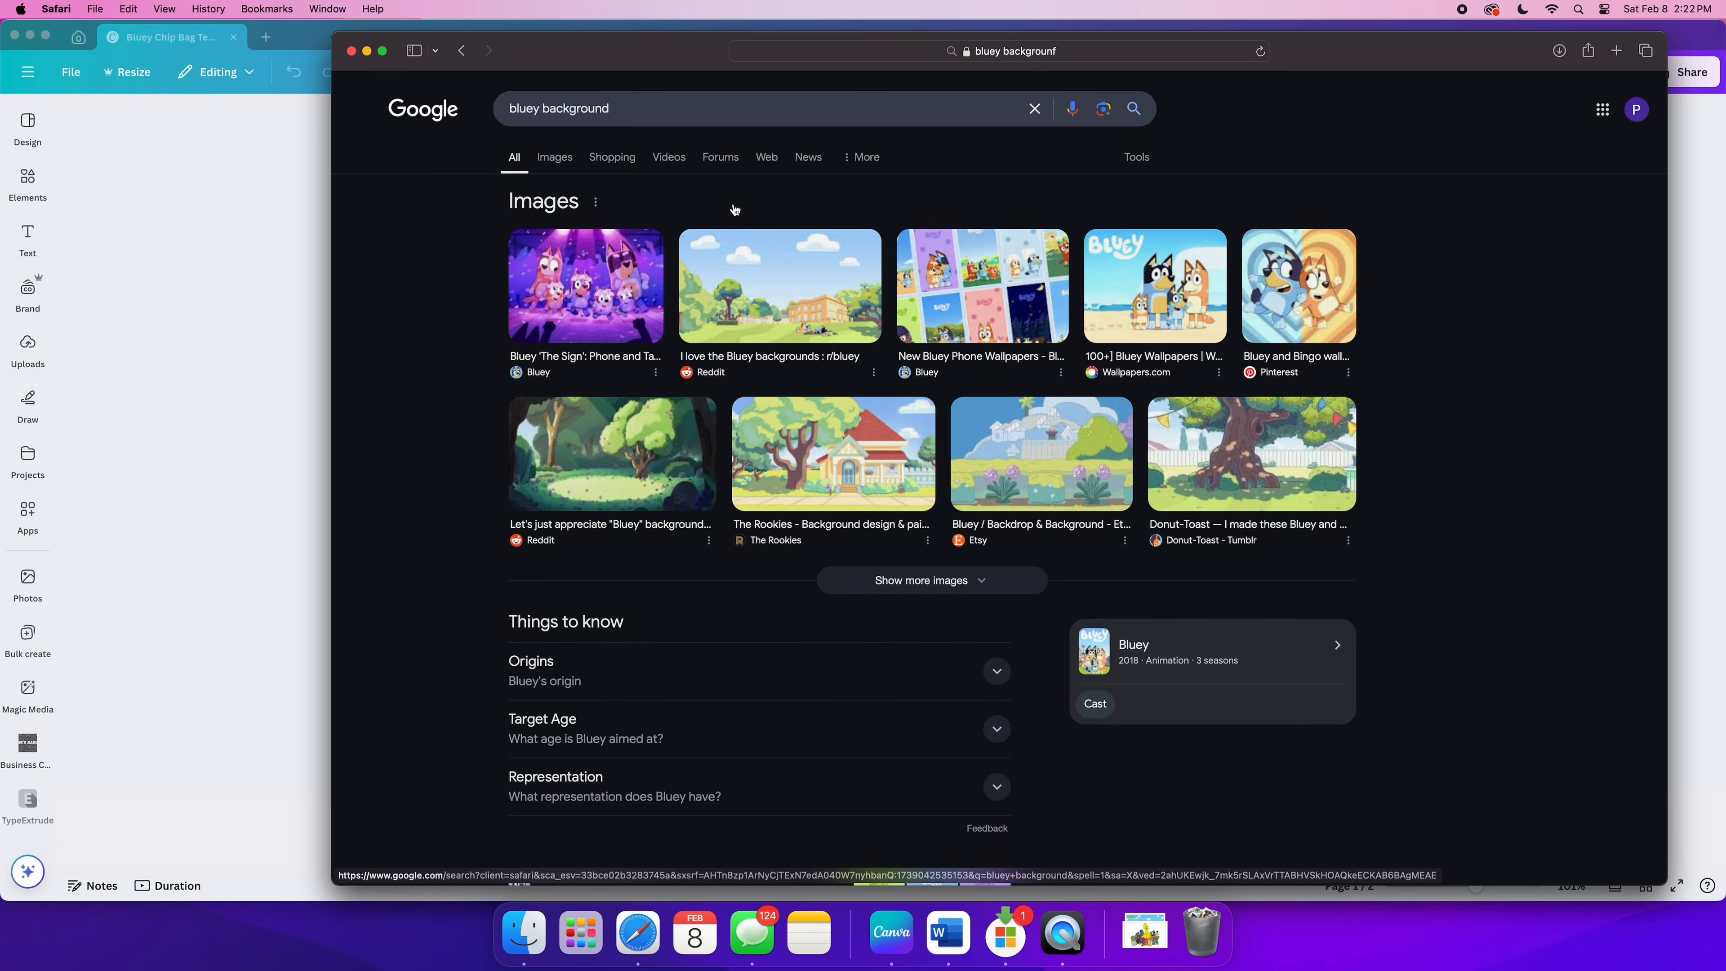
Step: Find the Bluey-style house and tree background in the Google image results, save it to Downloads, and switch to Canva
left_click(557, 151)
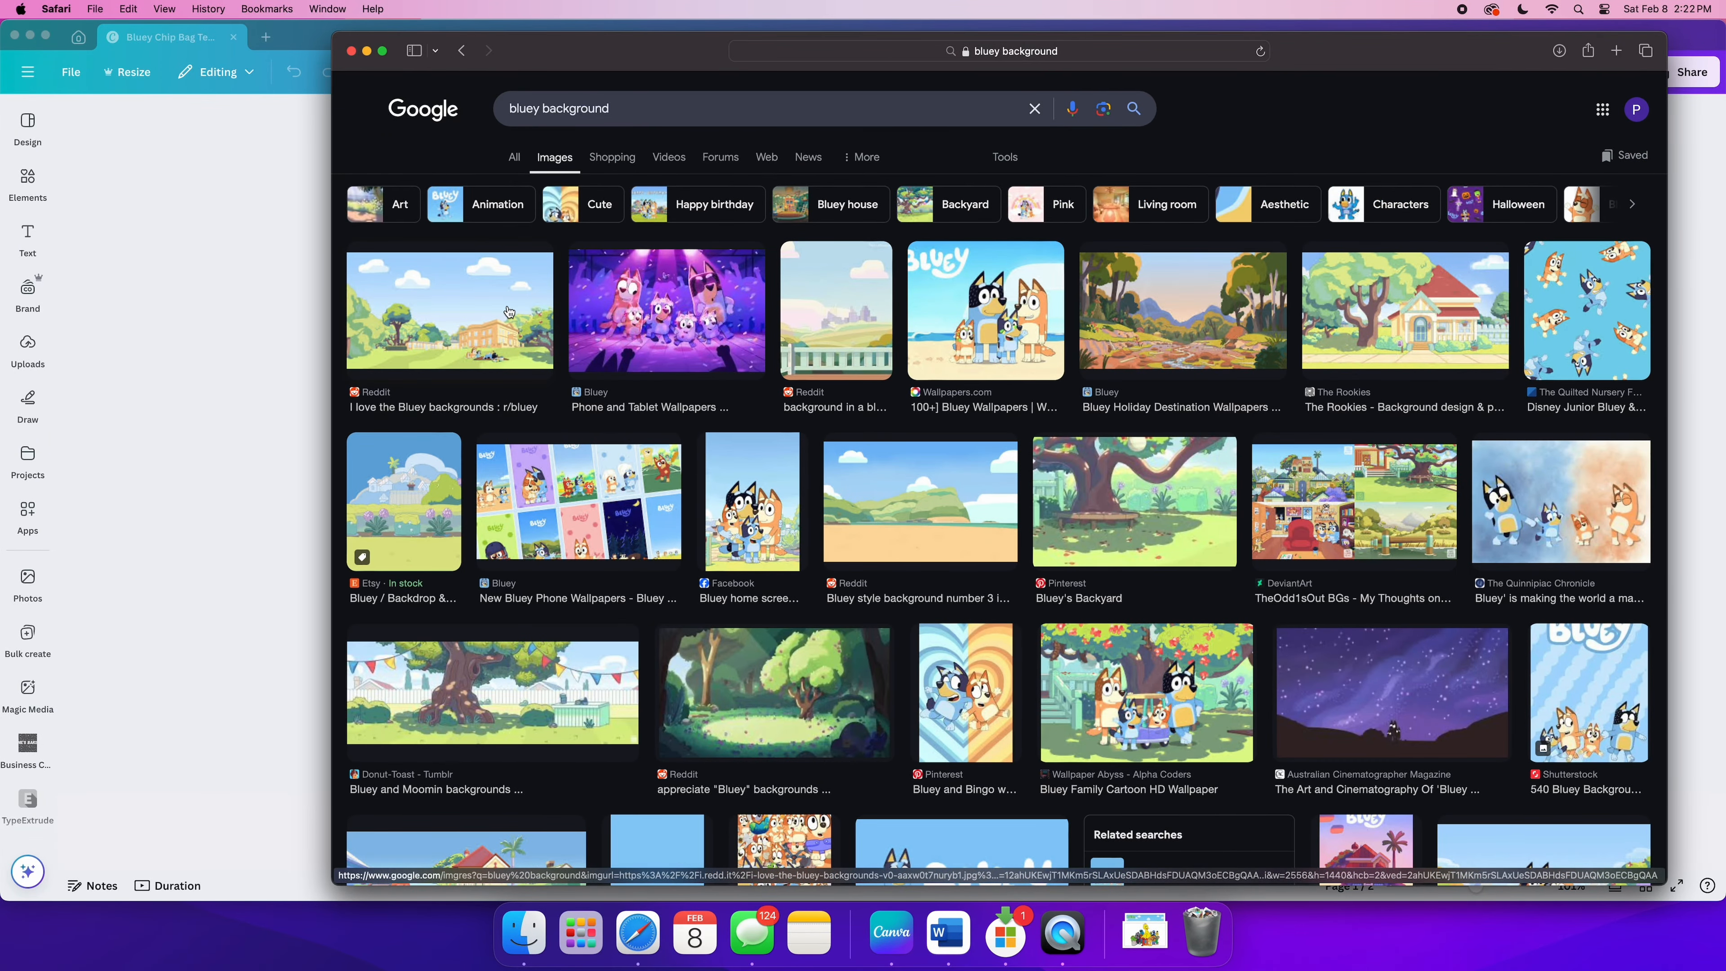
left_click(1348, 348)
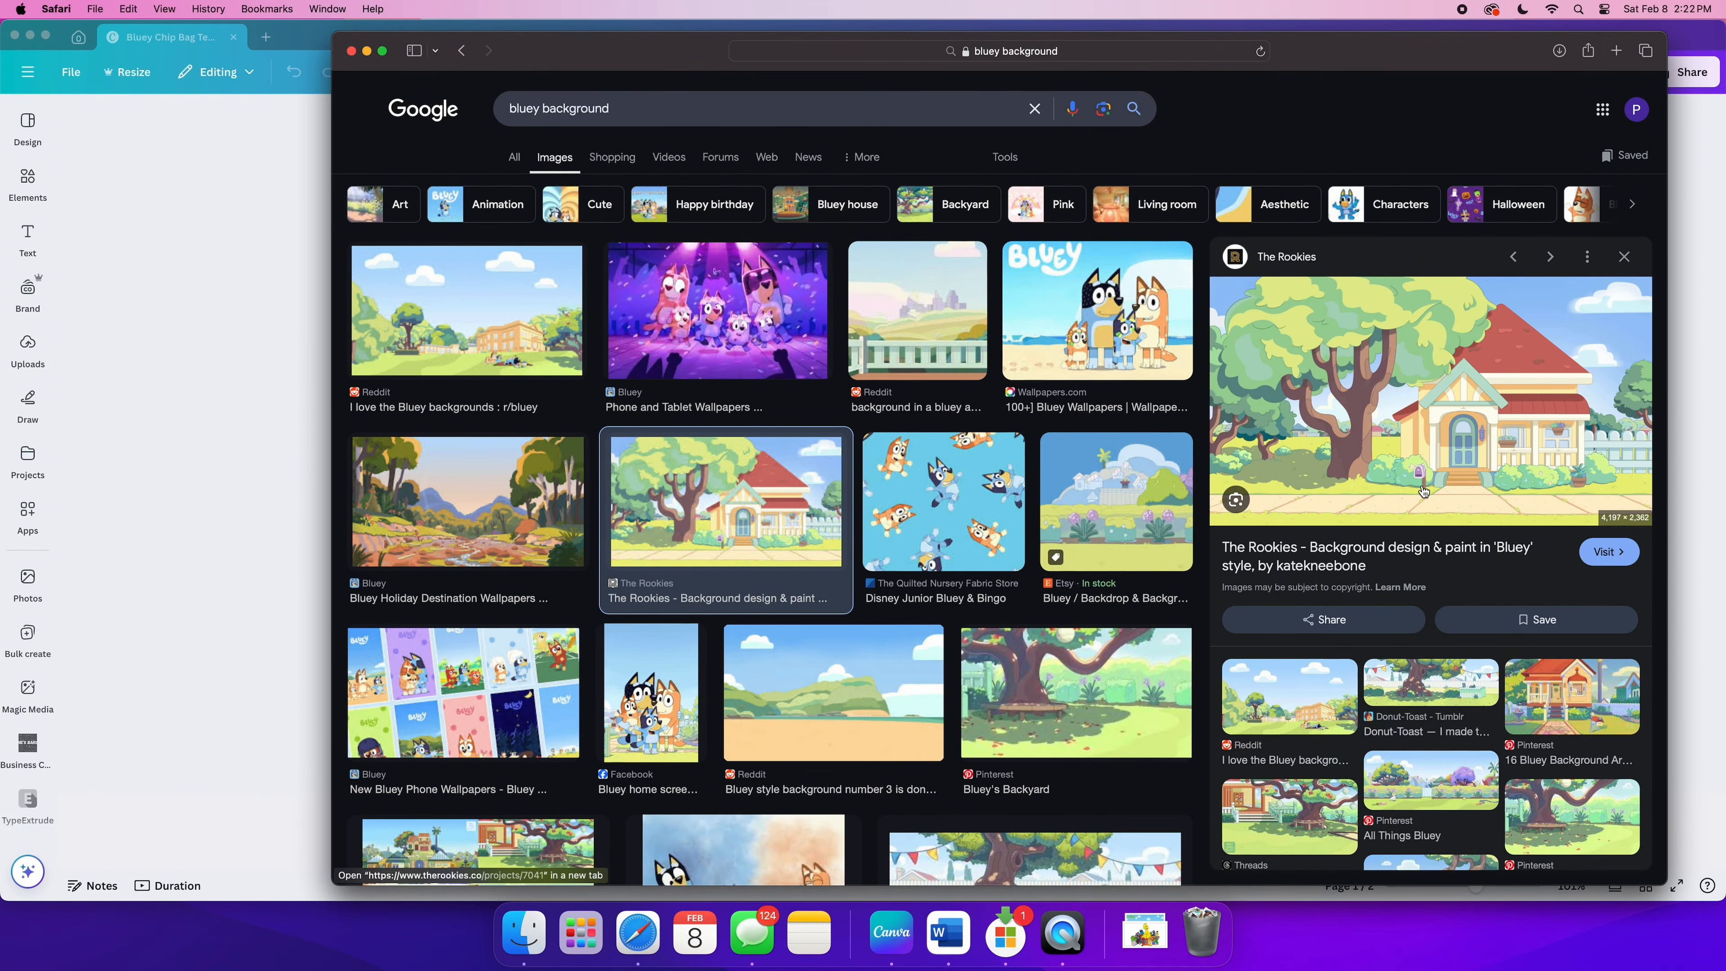
right_click(1423, 490)
left_click(1478, 700)
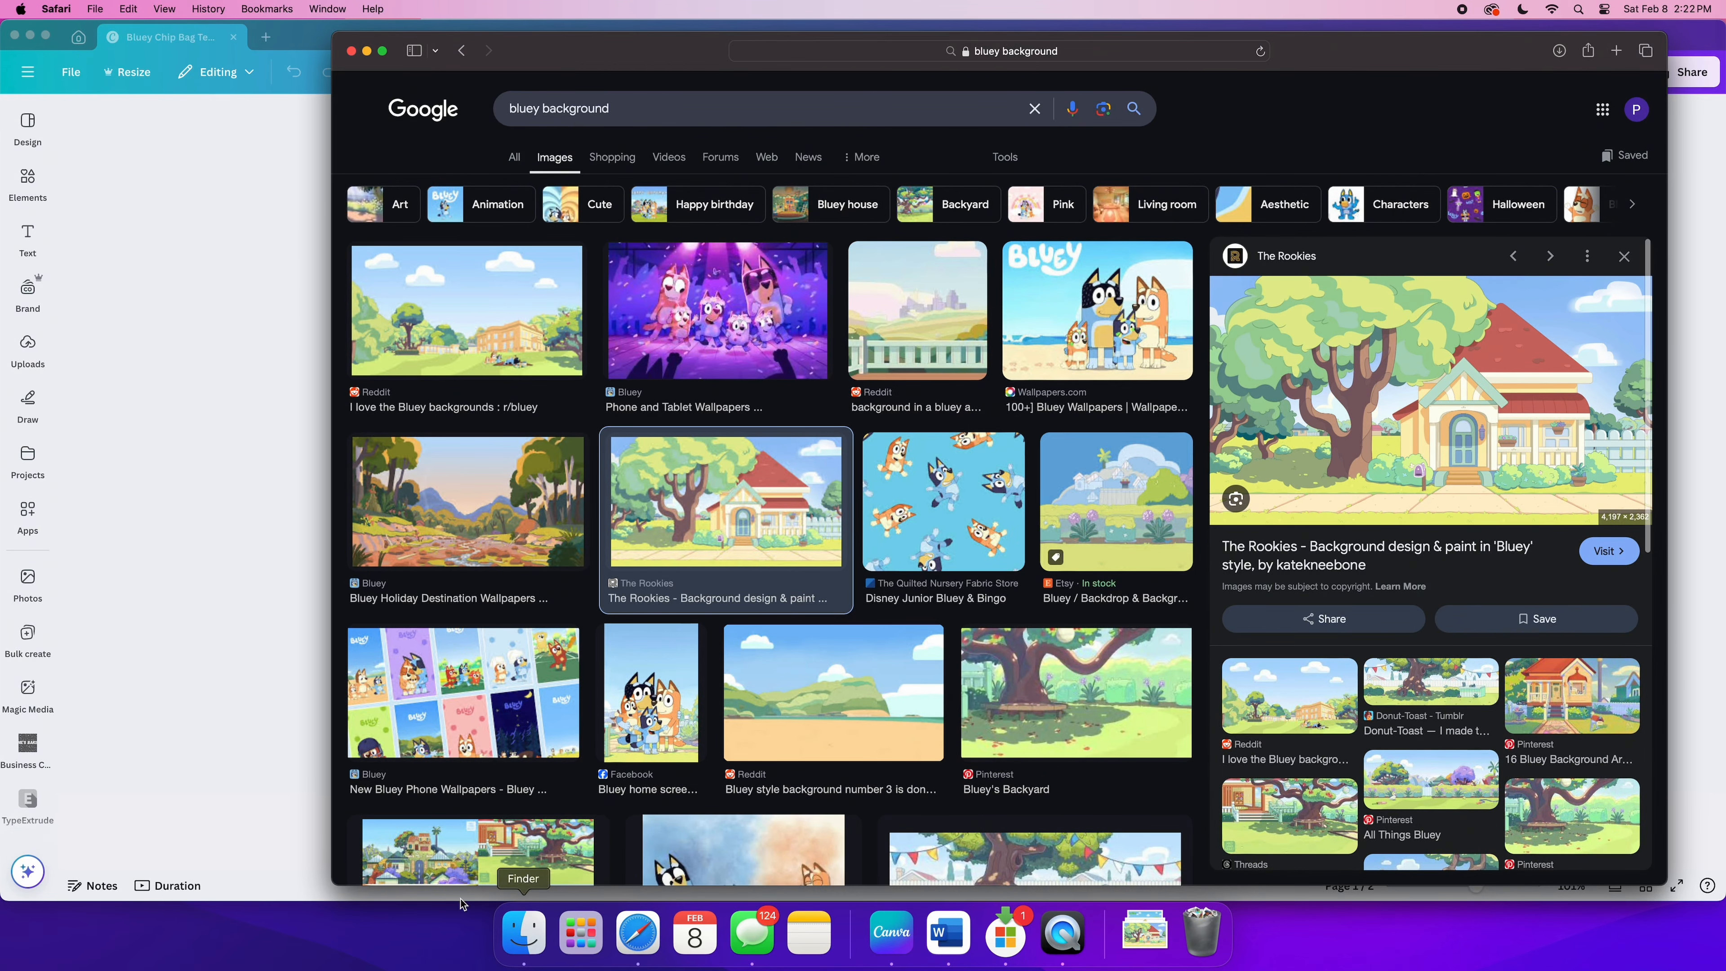
left_click(906, 925)
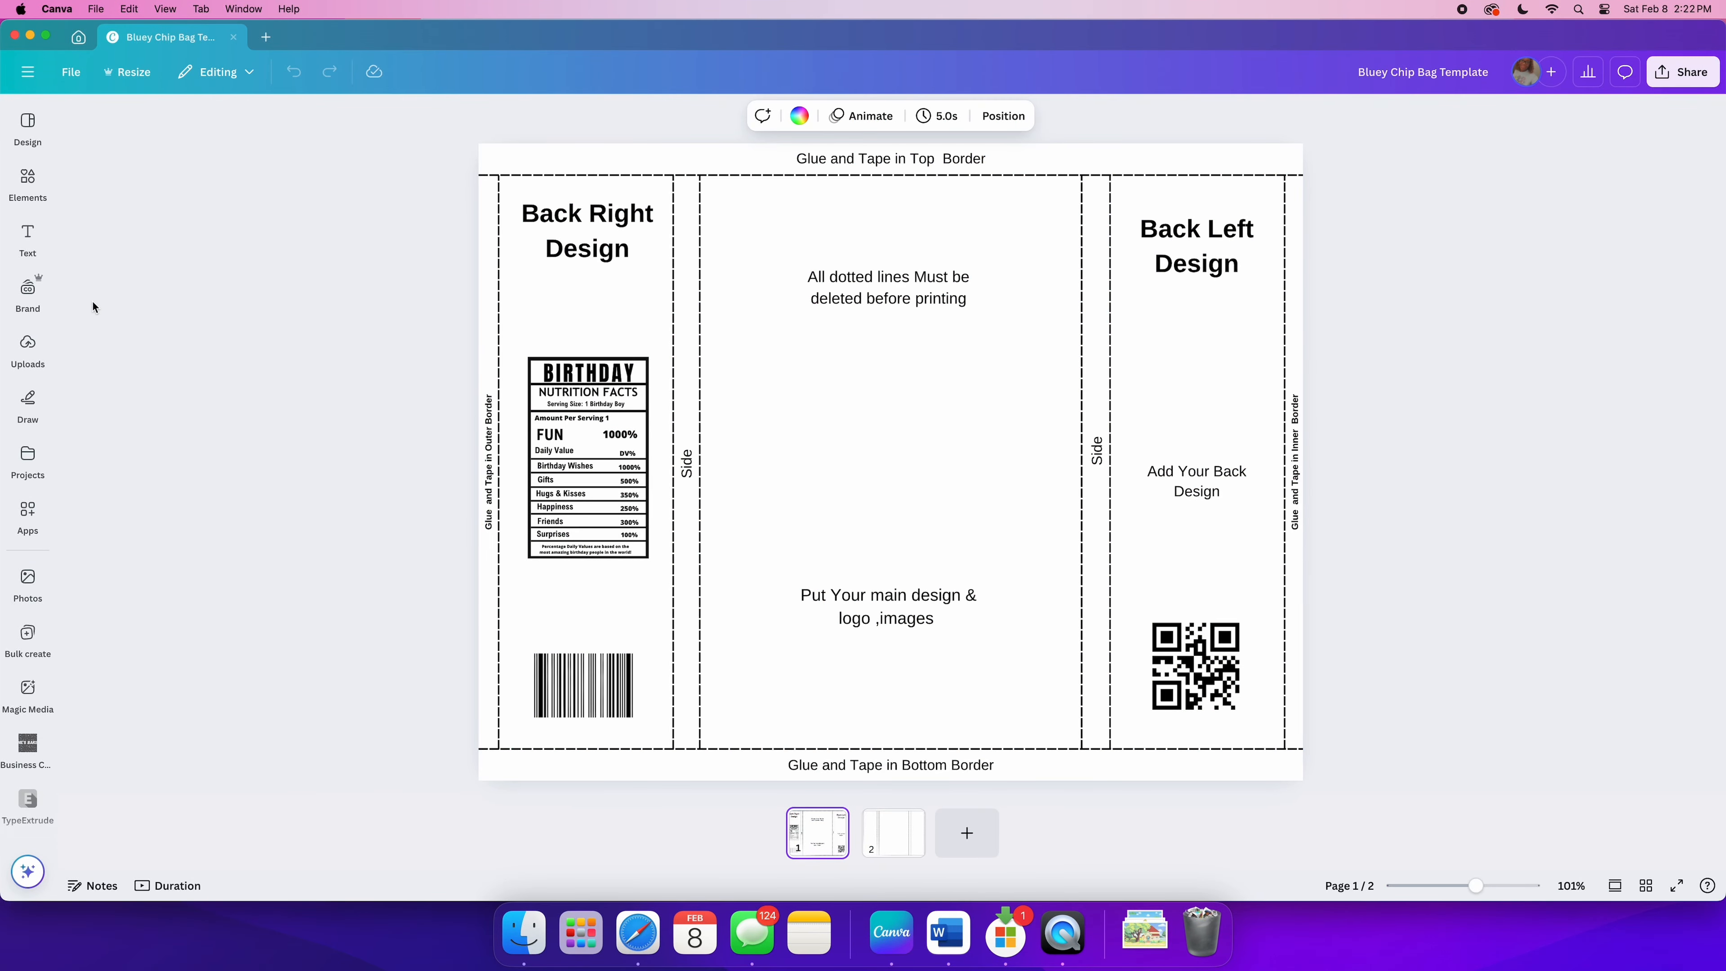
Step: Set the background of page 1 of the chip bag template to the light blue #C3E6FF
left_click(558, 165)
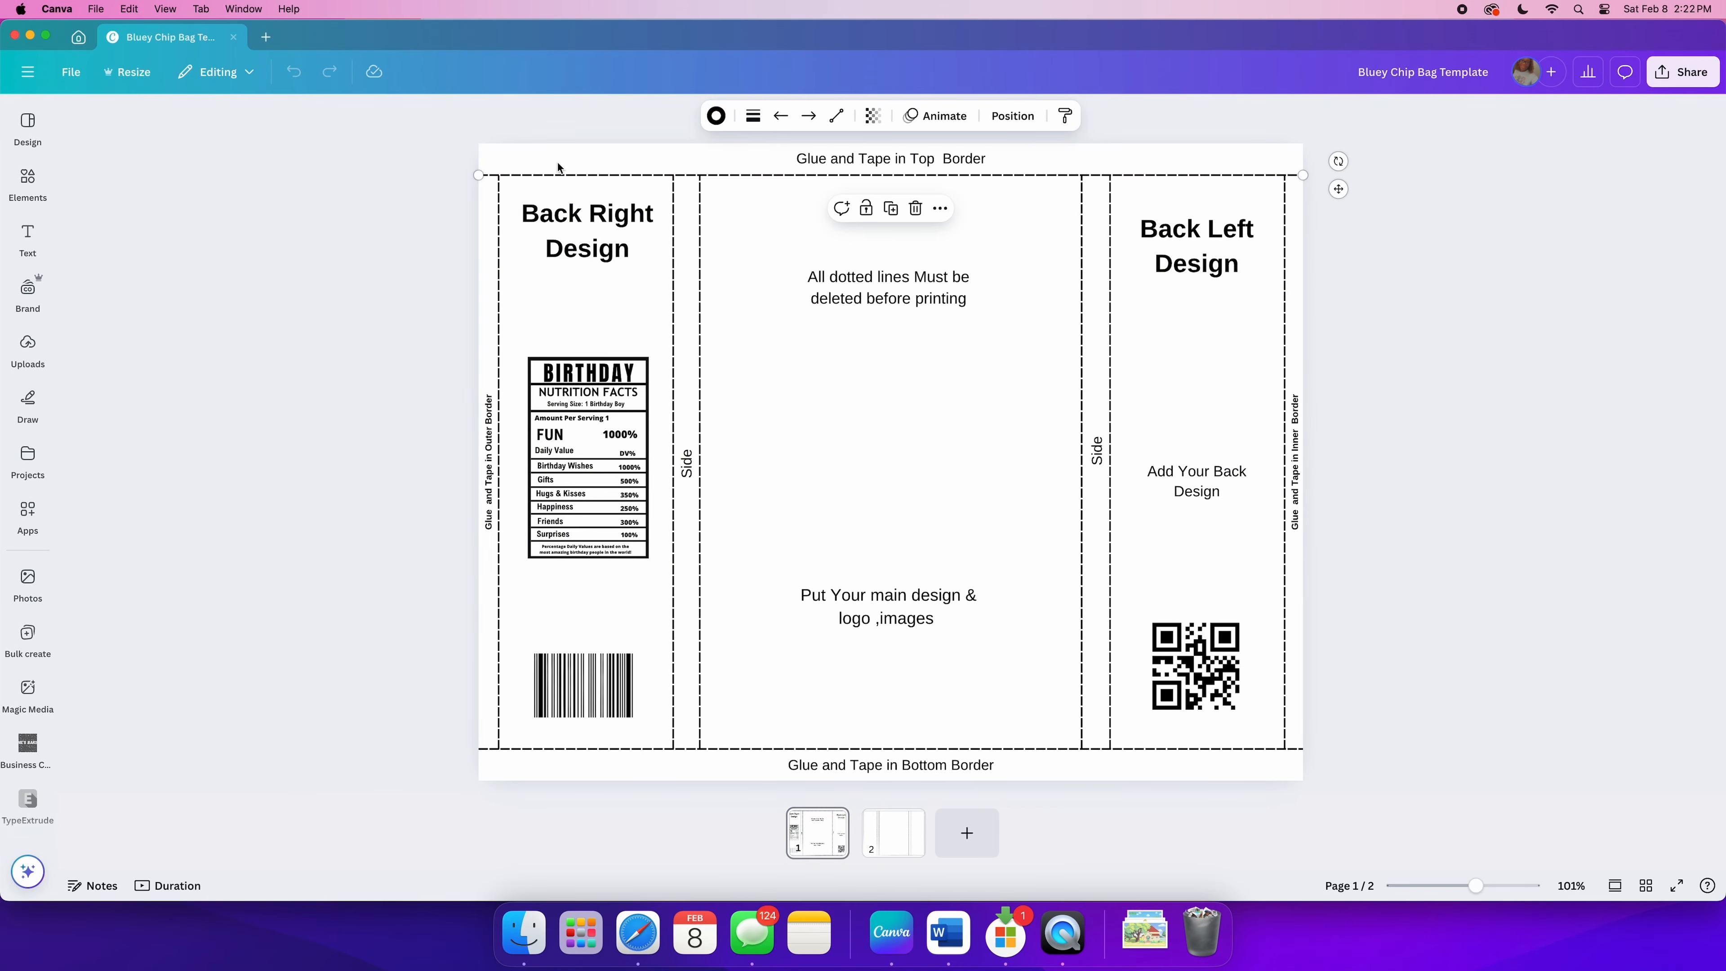
left_click(717, 117)
left_click(781, 408)
left_click(781, 116)
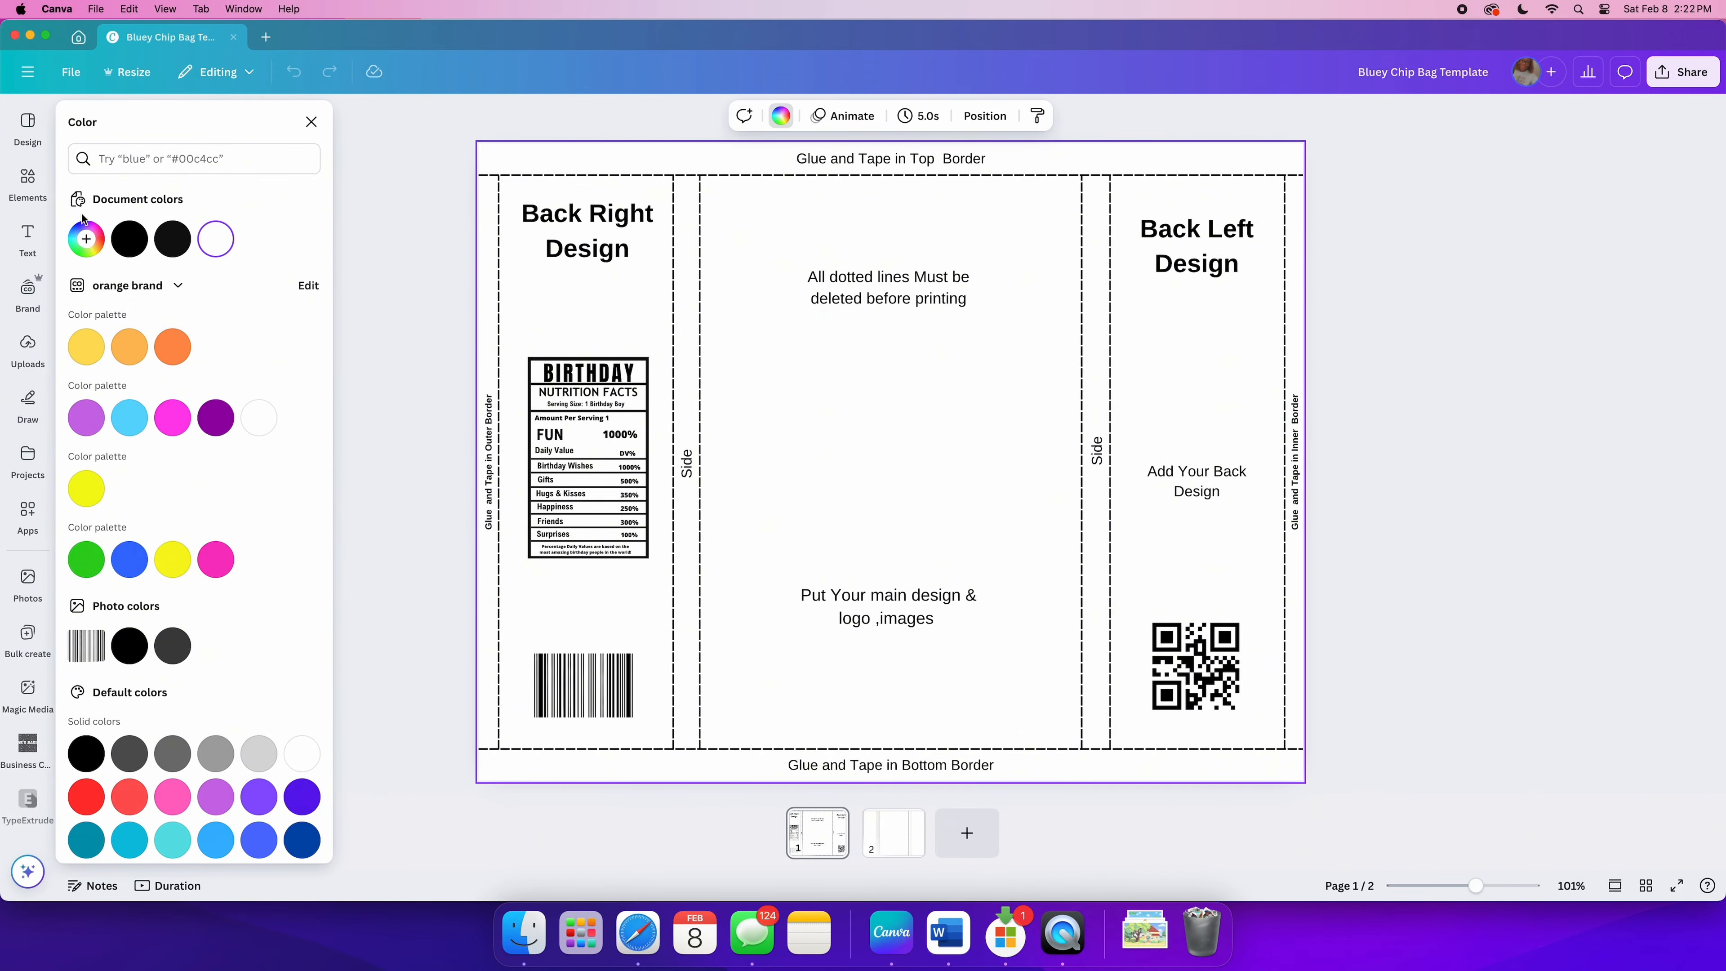
left_click(86, 239)
left_click(199, 410)
left_click_drag(231, 348, 155, 310)
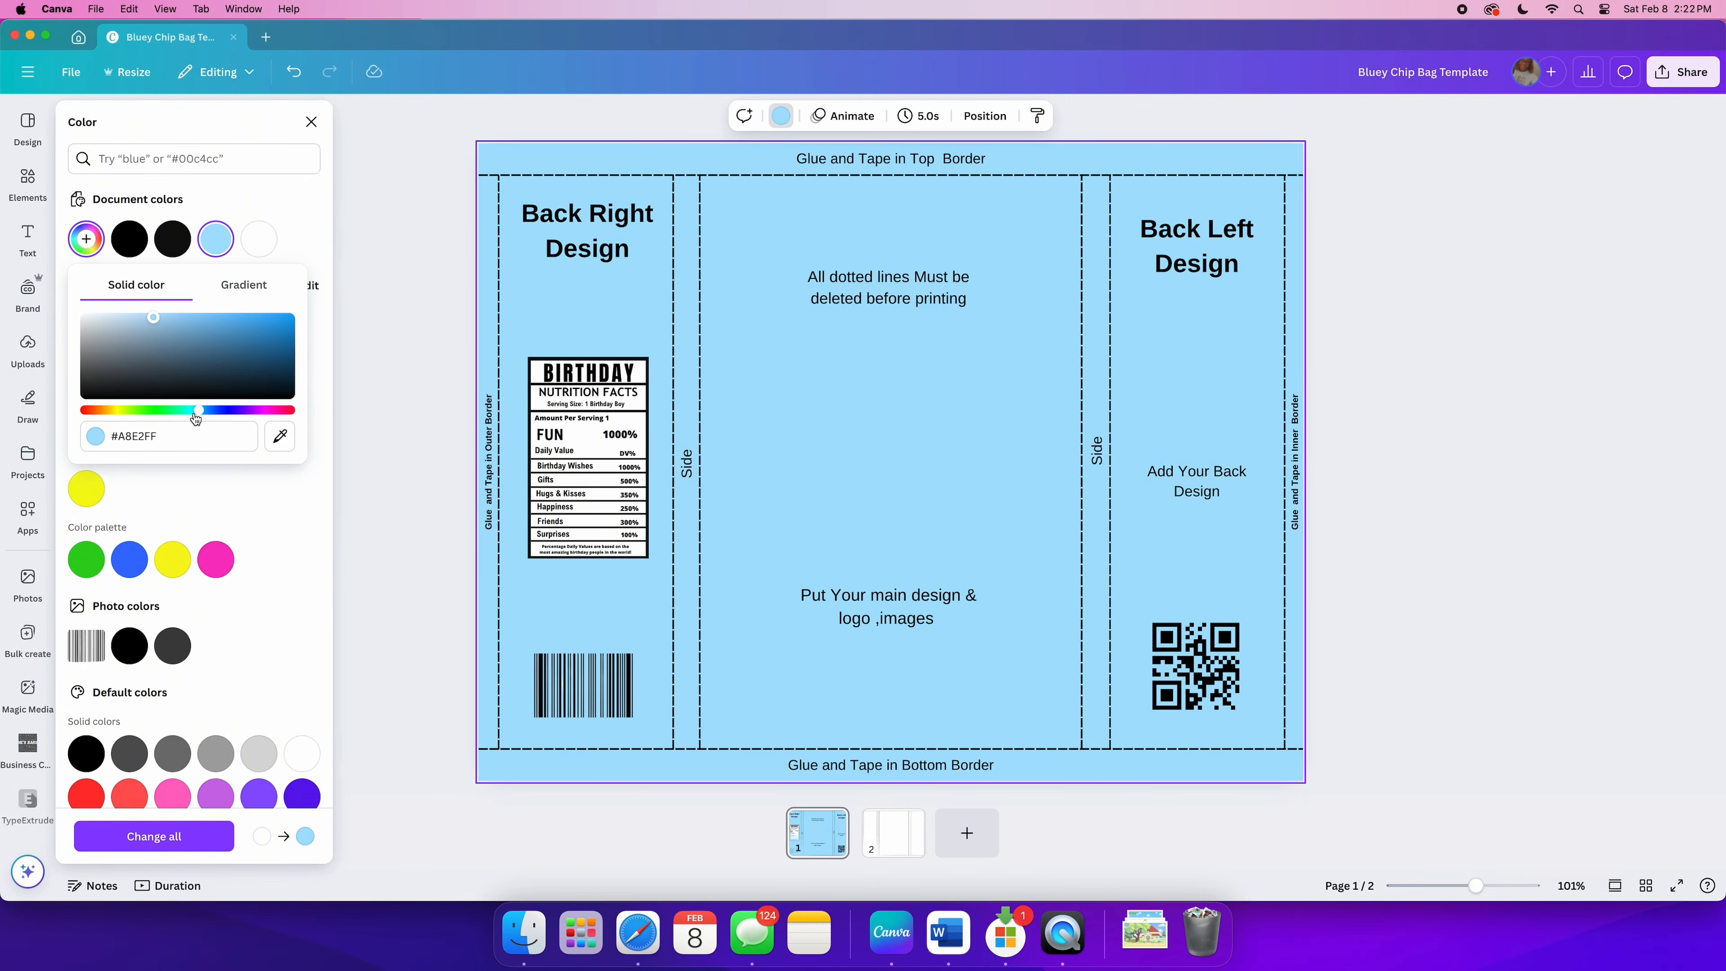
left_click_drag(198, 412, 203, 414)
left_click_drag(153, 316, 132, 310)
left_click(396, 358)
left_click(396, 359)
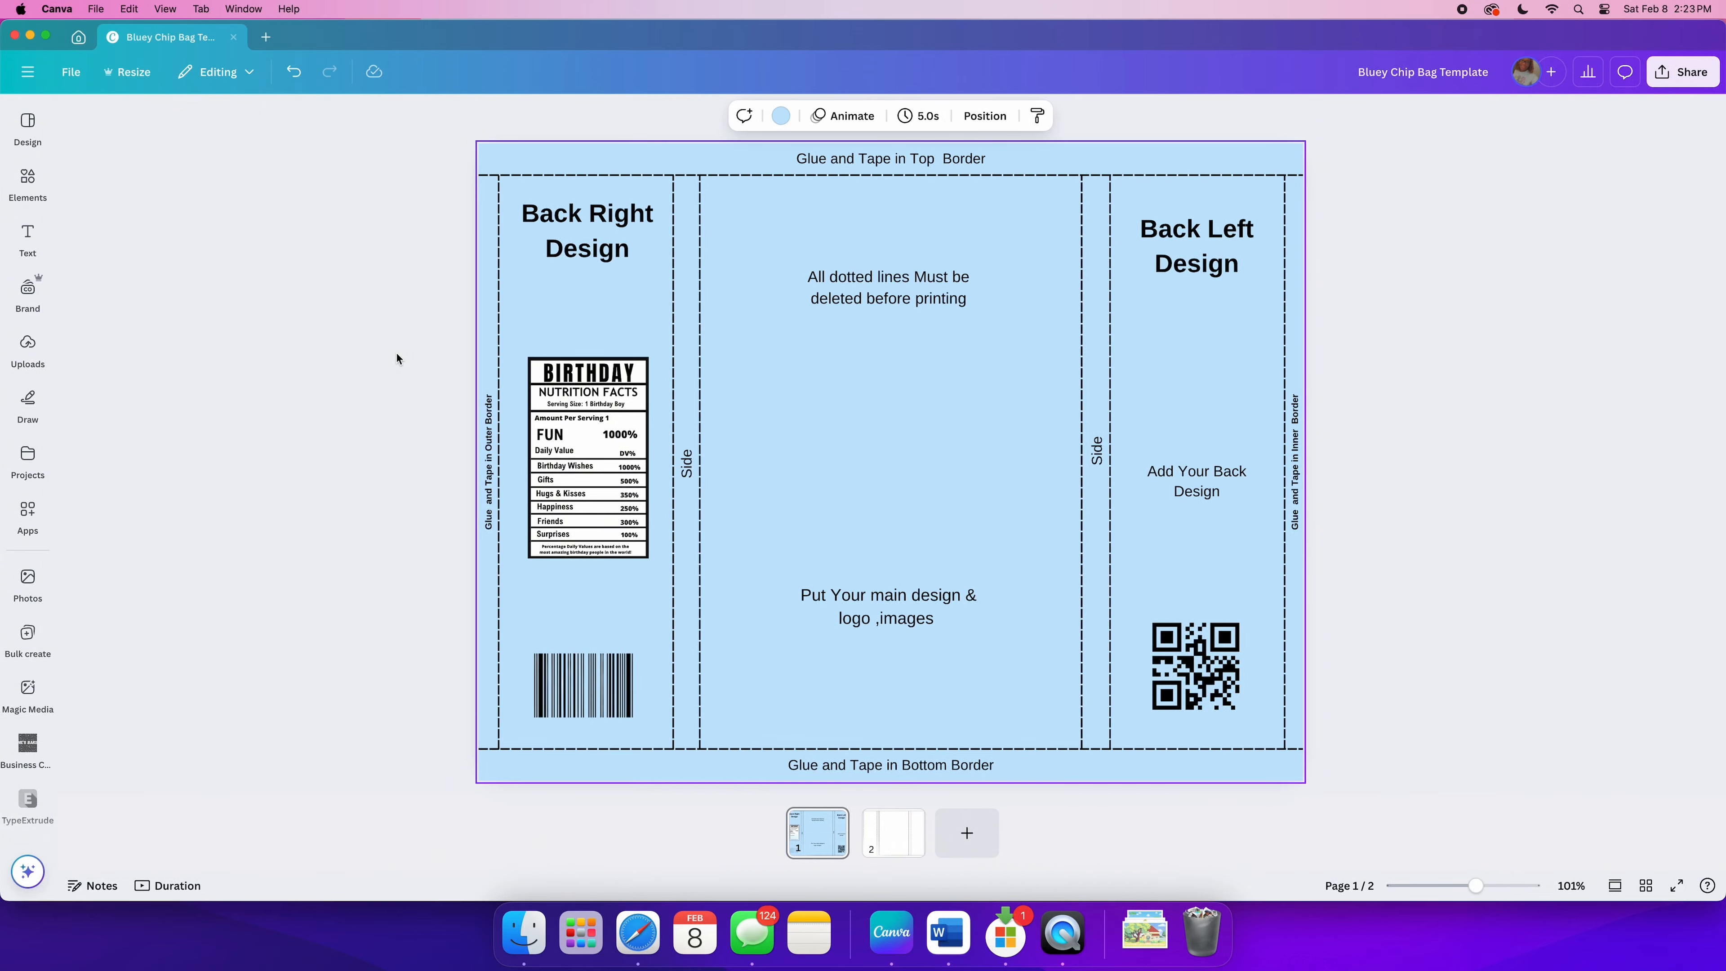
Step: Upload the saved Bluey-style house background from Downloads and add it to page 1
left_click(28, 347)
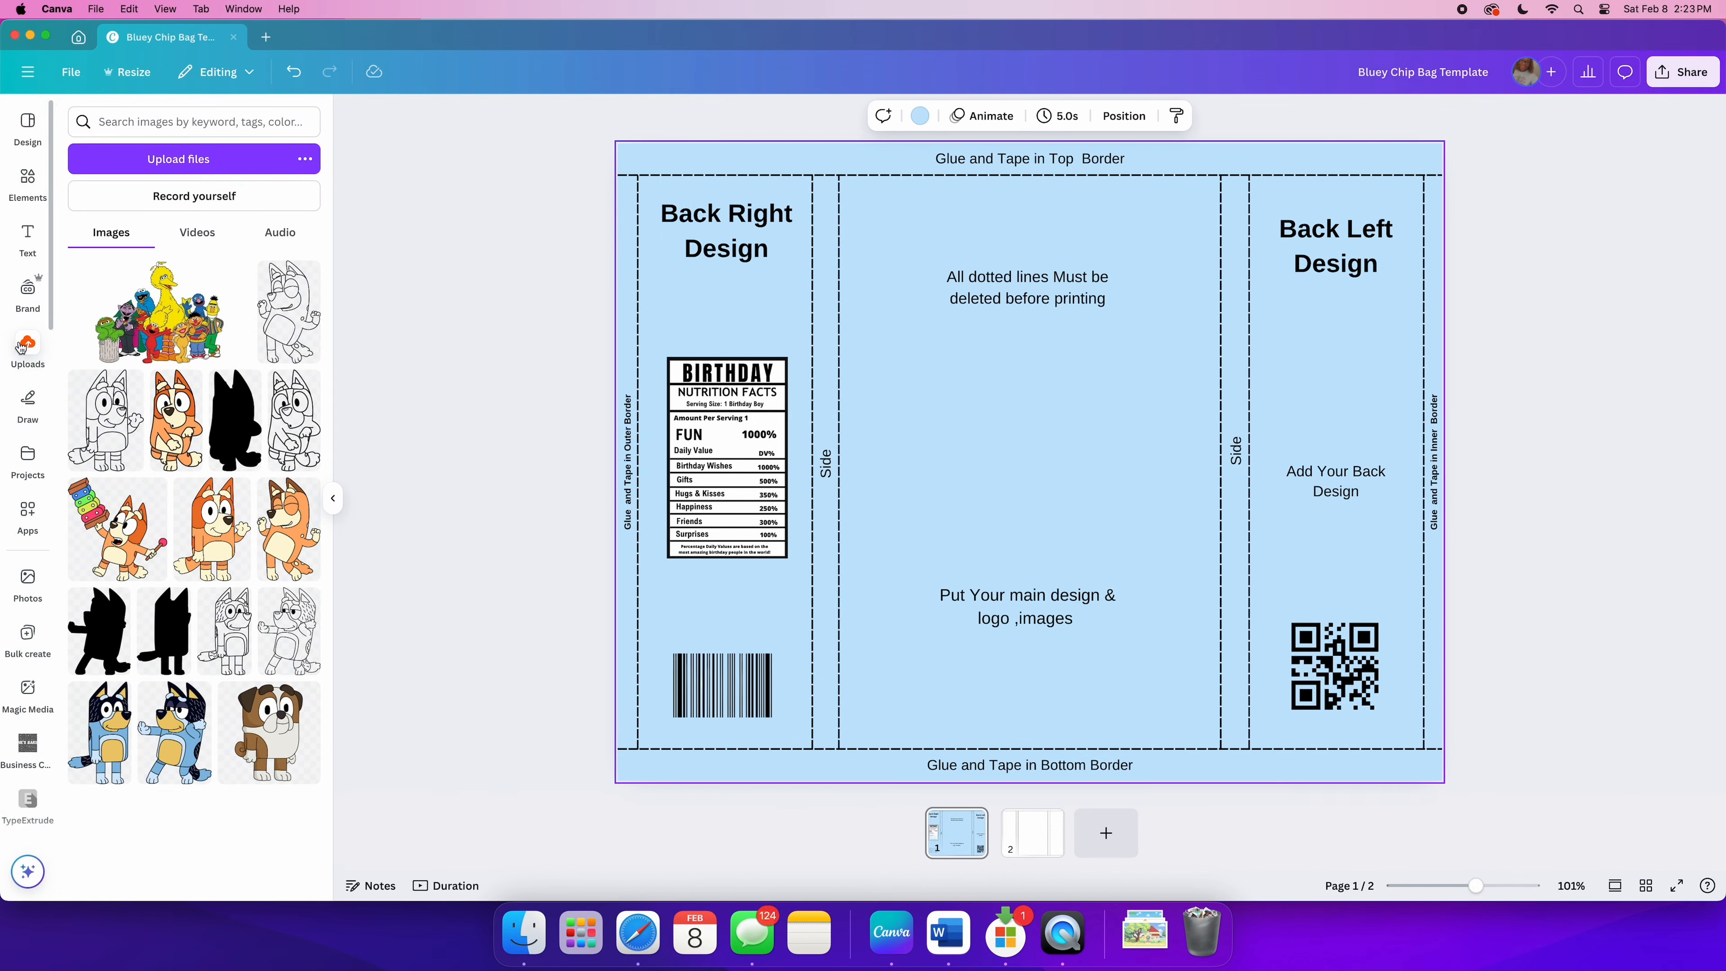
left_click(178, 162)
left_click(816, 378)
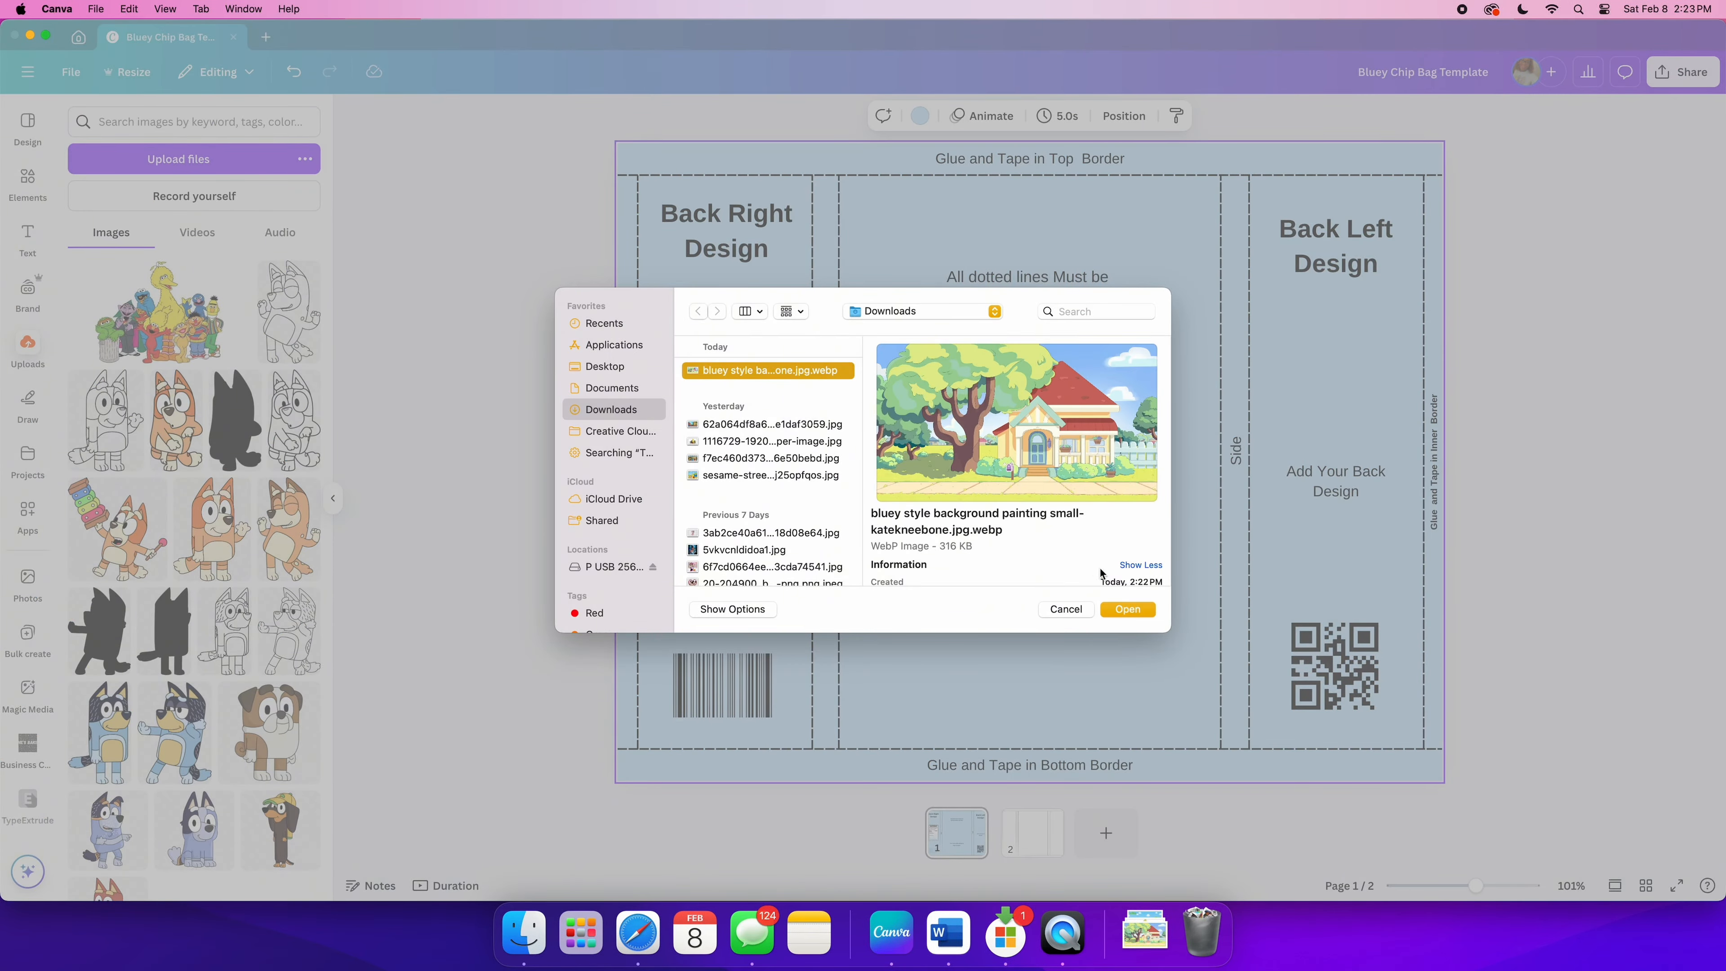
left_click(1127, 608)
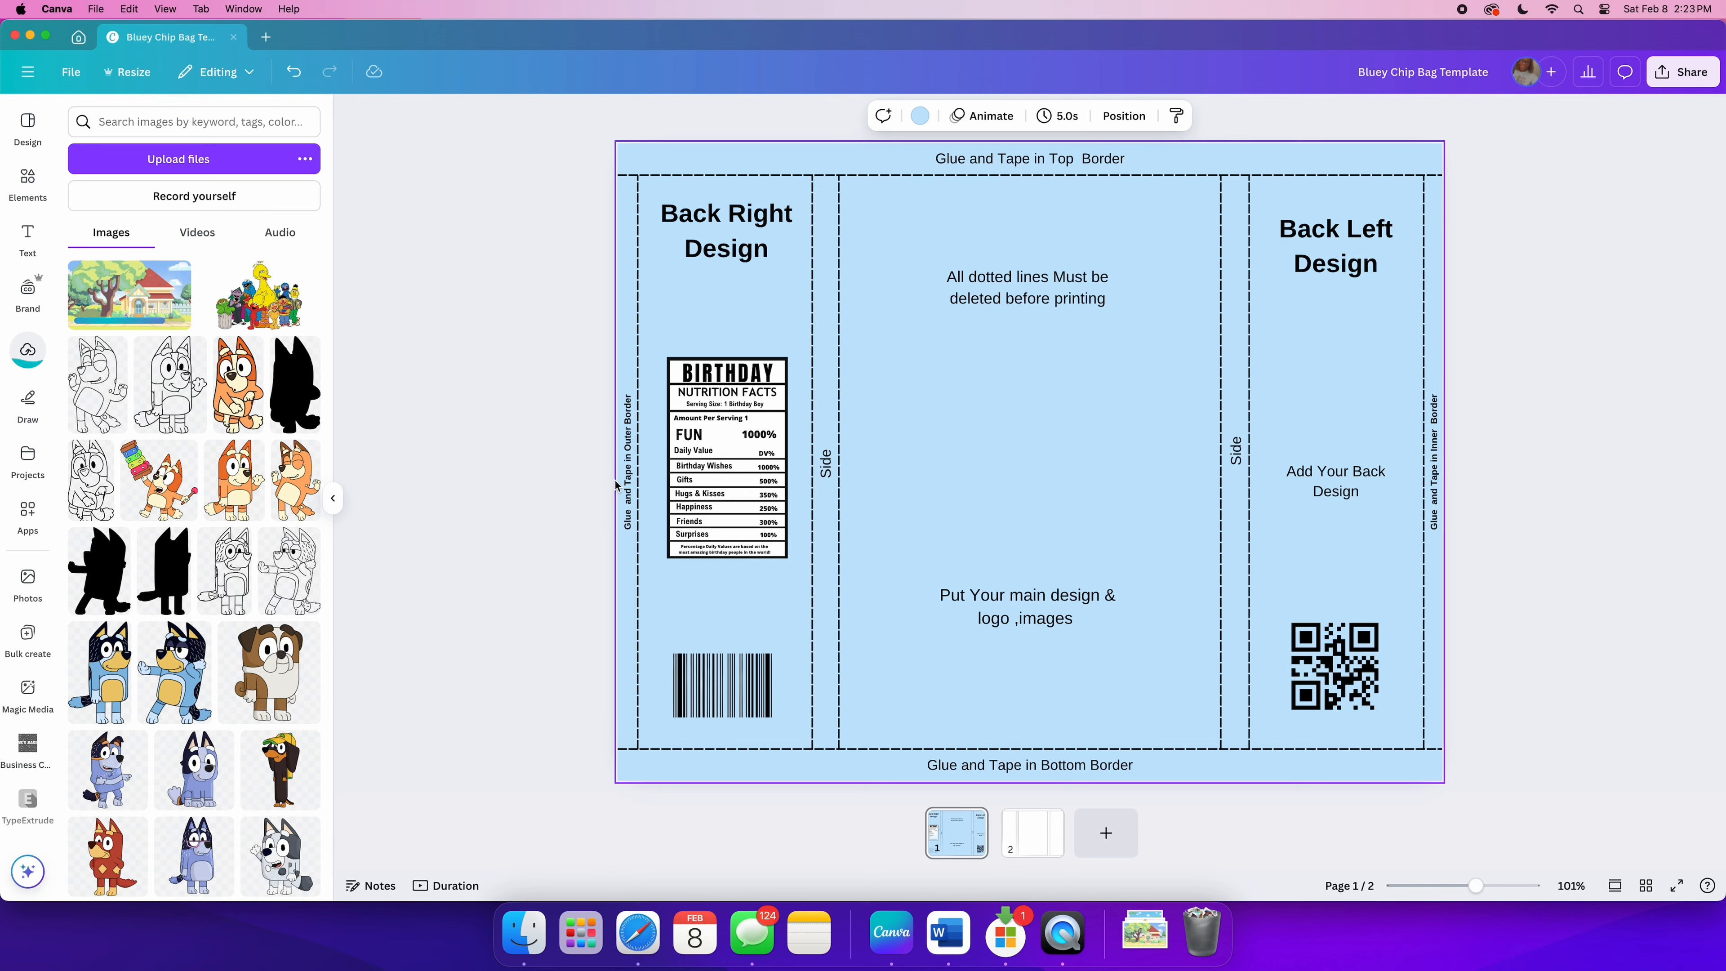
left_click(129, 294)
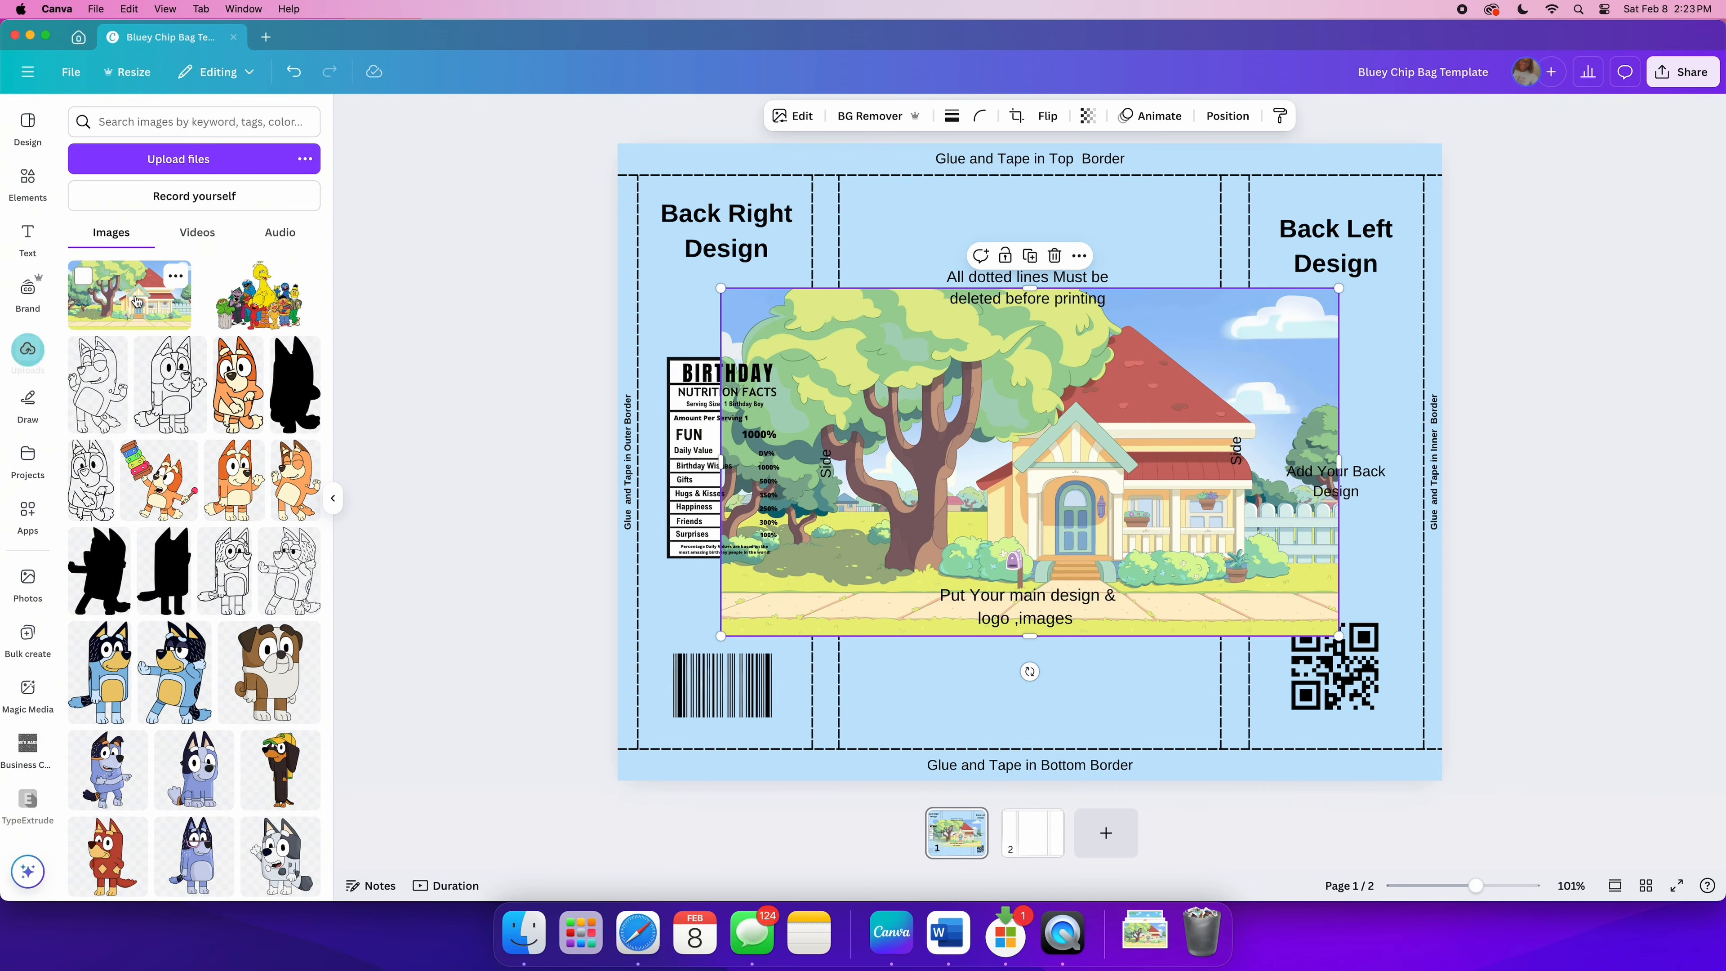
Step: Move and resize the house image to cover the front panel and both side strips between the two back panels
left_click_drag(876, 455, 861, 349)
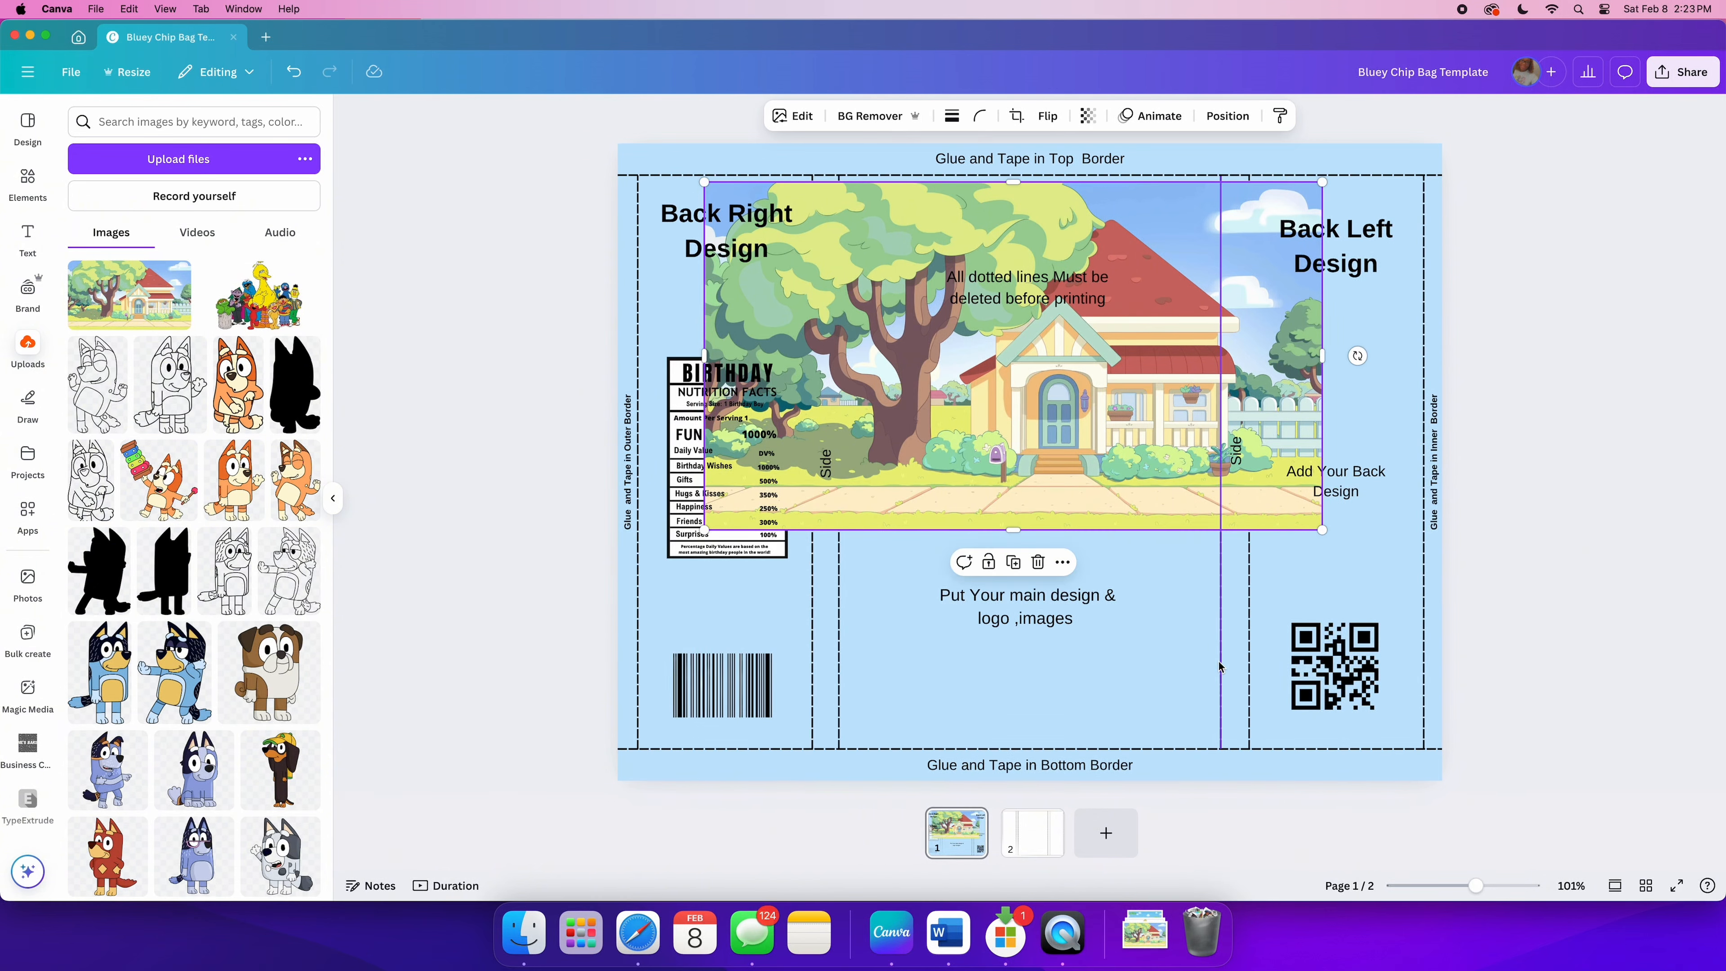
left_click_drag(1014, 530, 1058, 751)
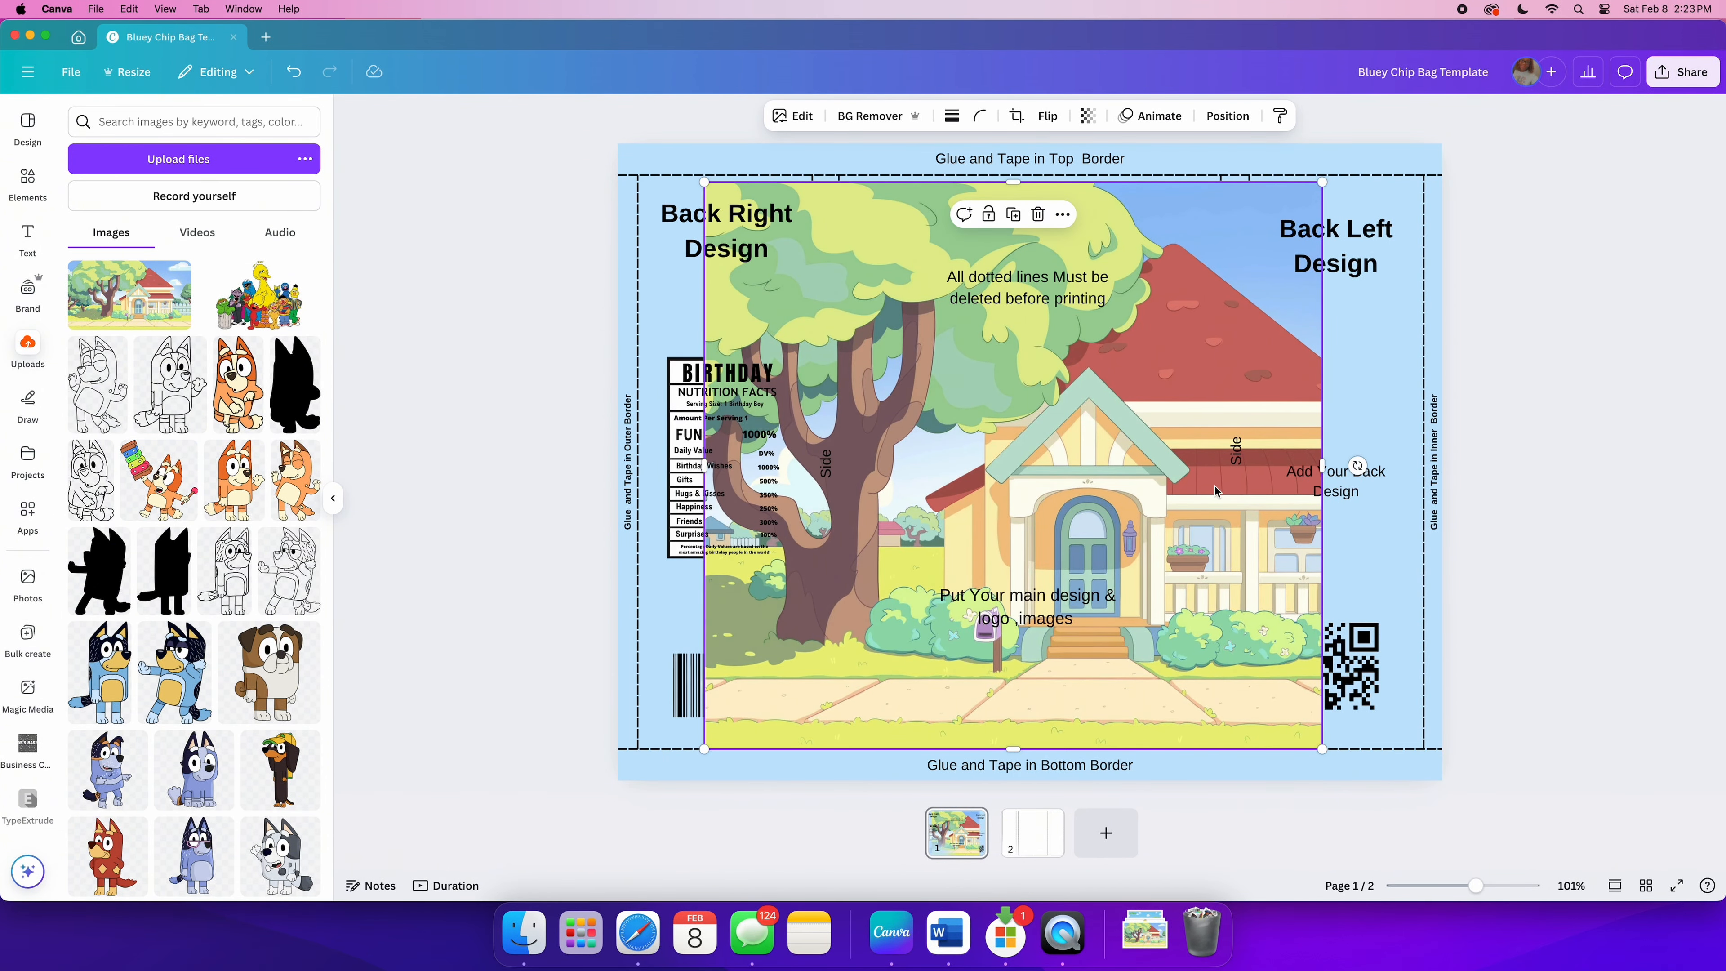
left_click_drag(1317, 462, 1247, 464)
left_click_drag(1213, 476, 1213, 472)
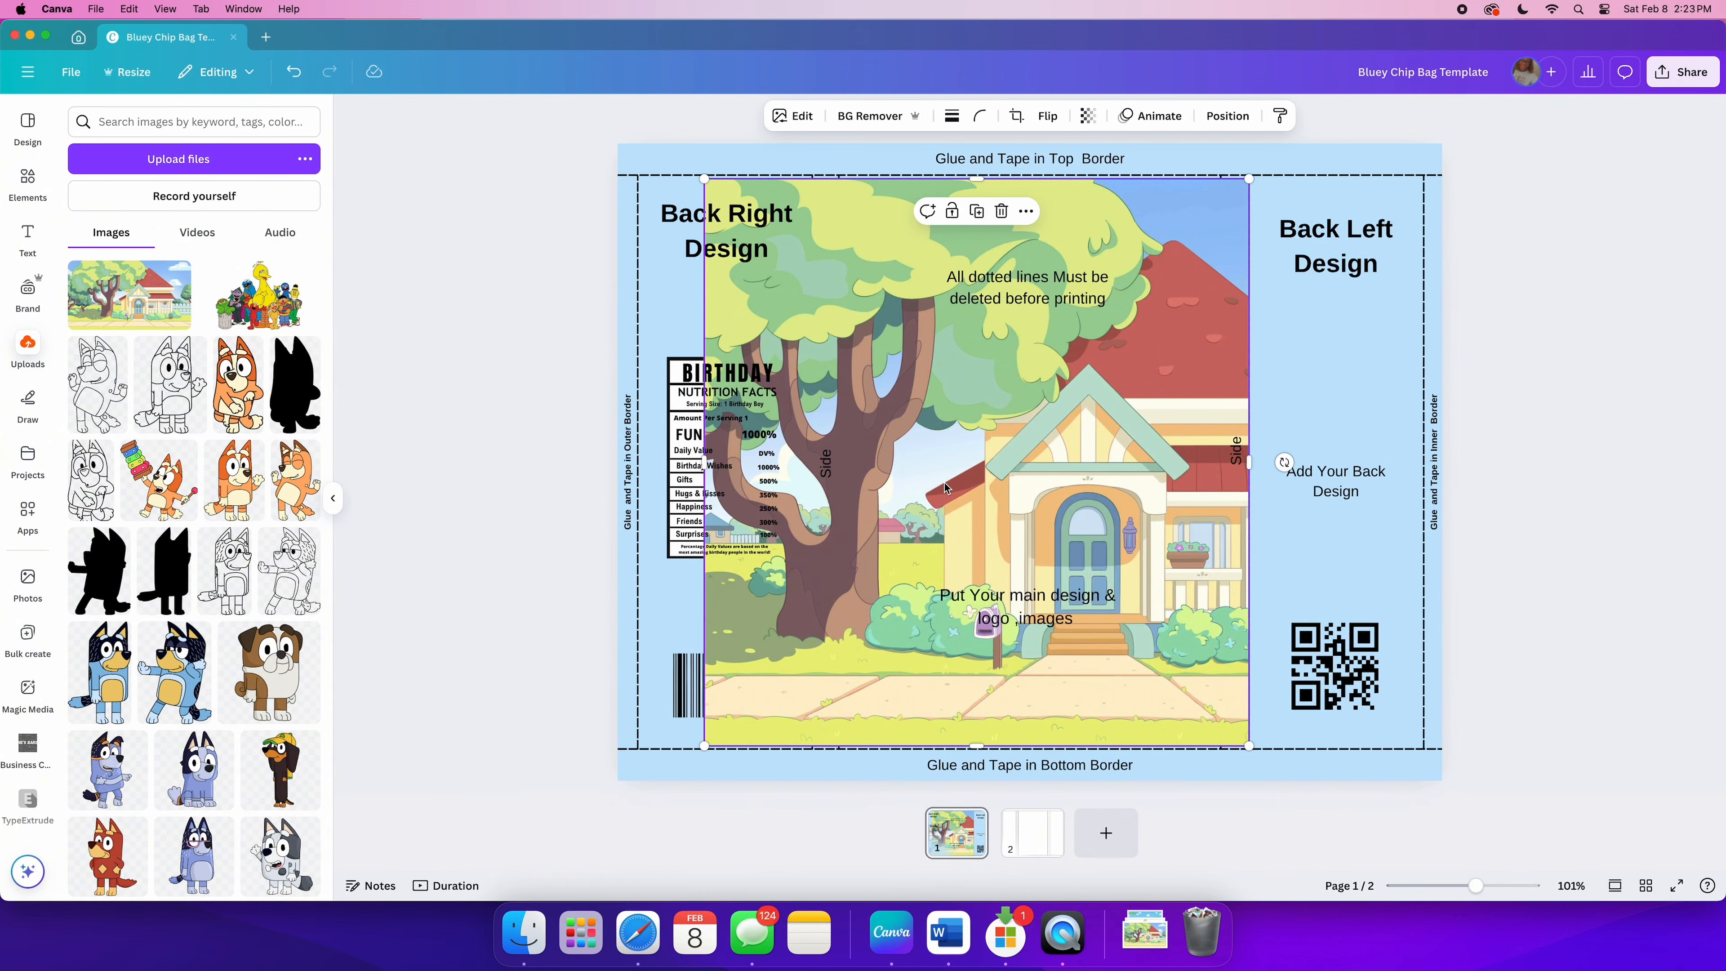
left_click_drag(698, 469, 809, 468)
Step: Shift the house image within its crop frame so the house fills most of the front panel
double_click(950, 472)
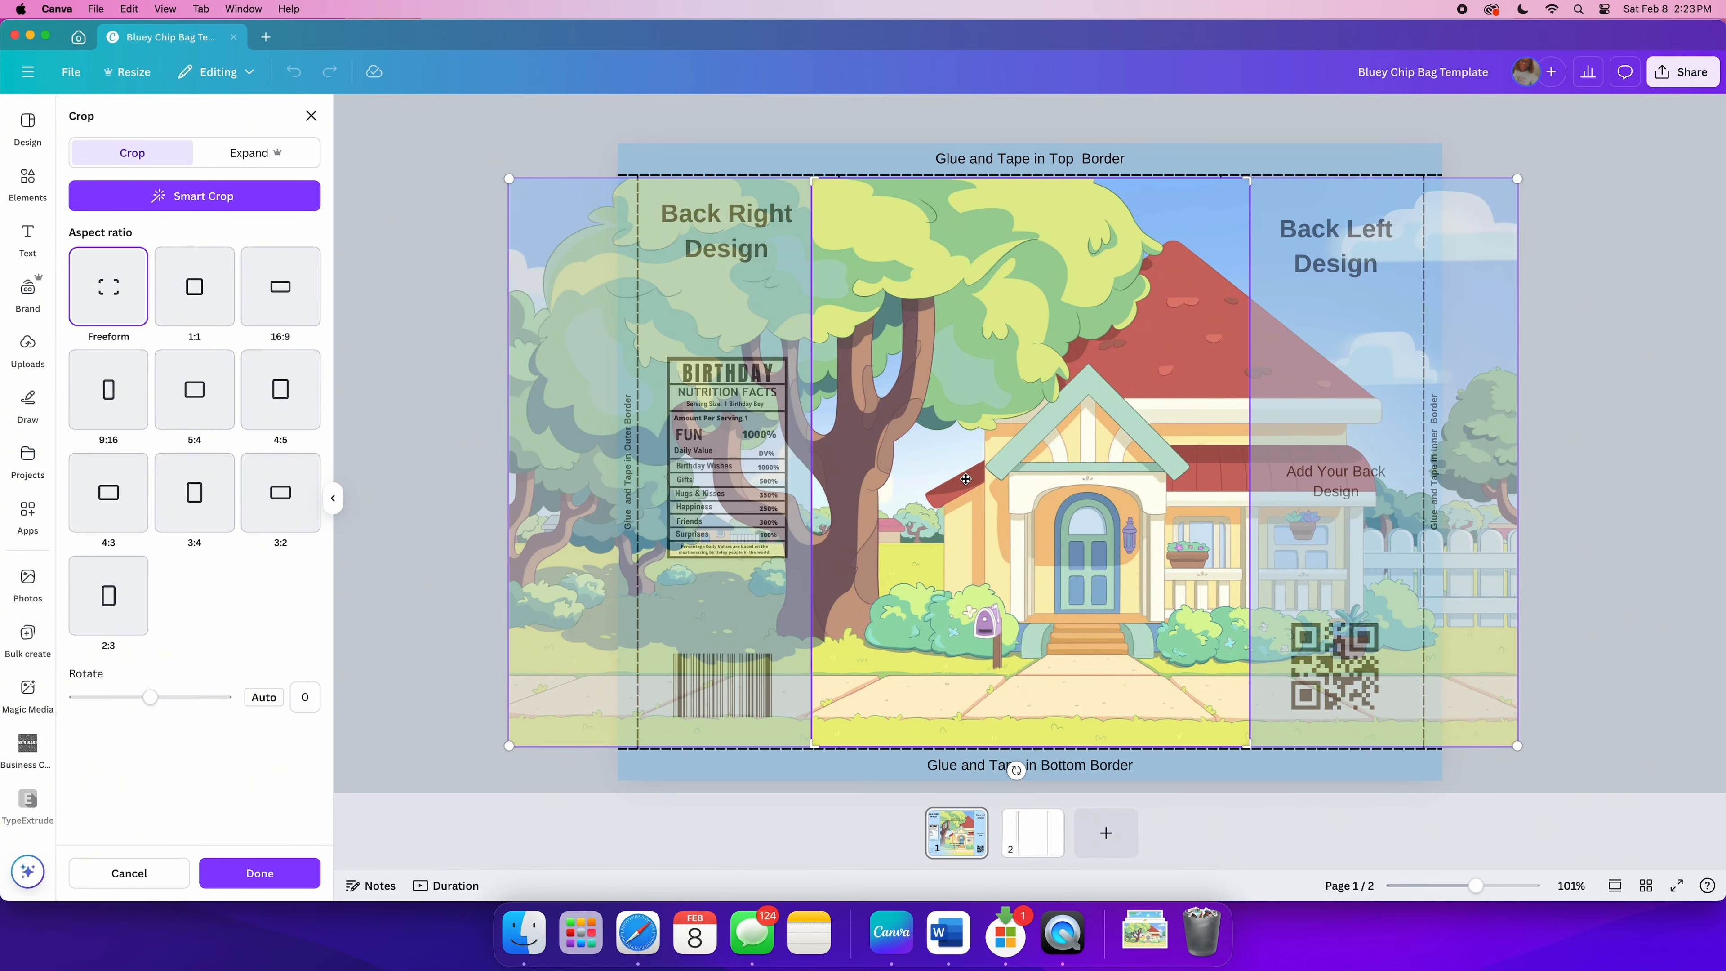
left_click_drag(965, 479, 846, 476)
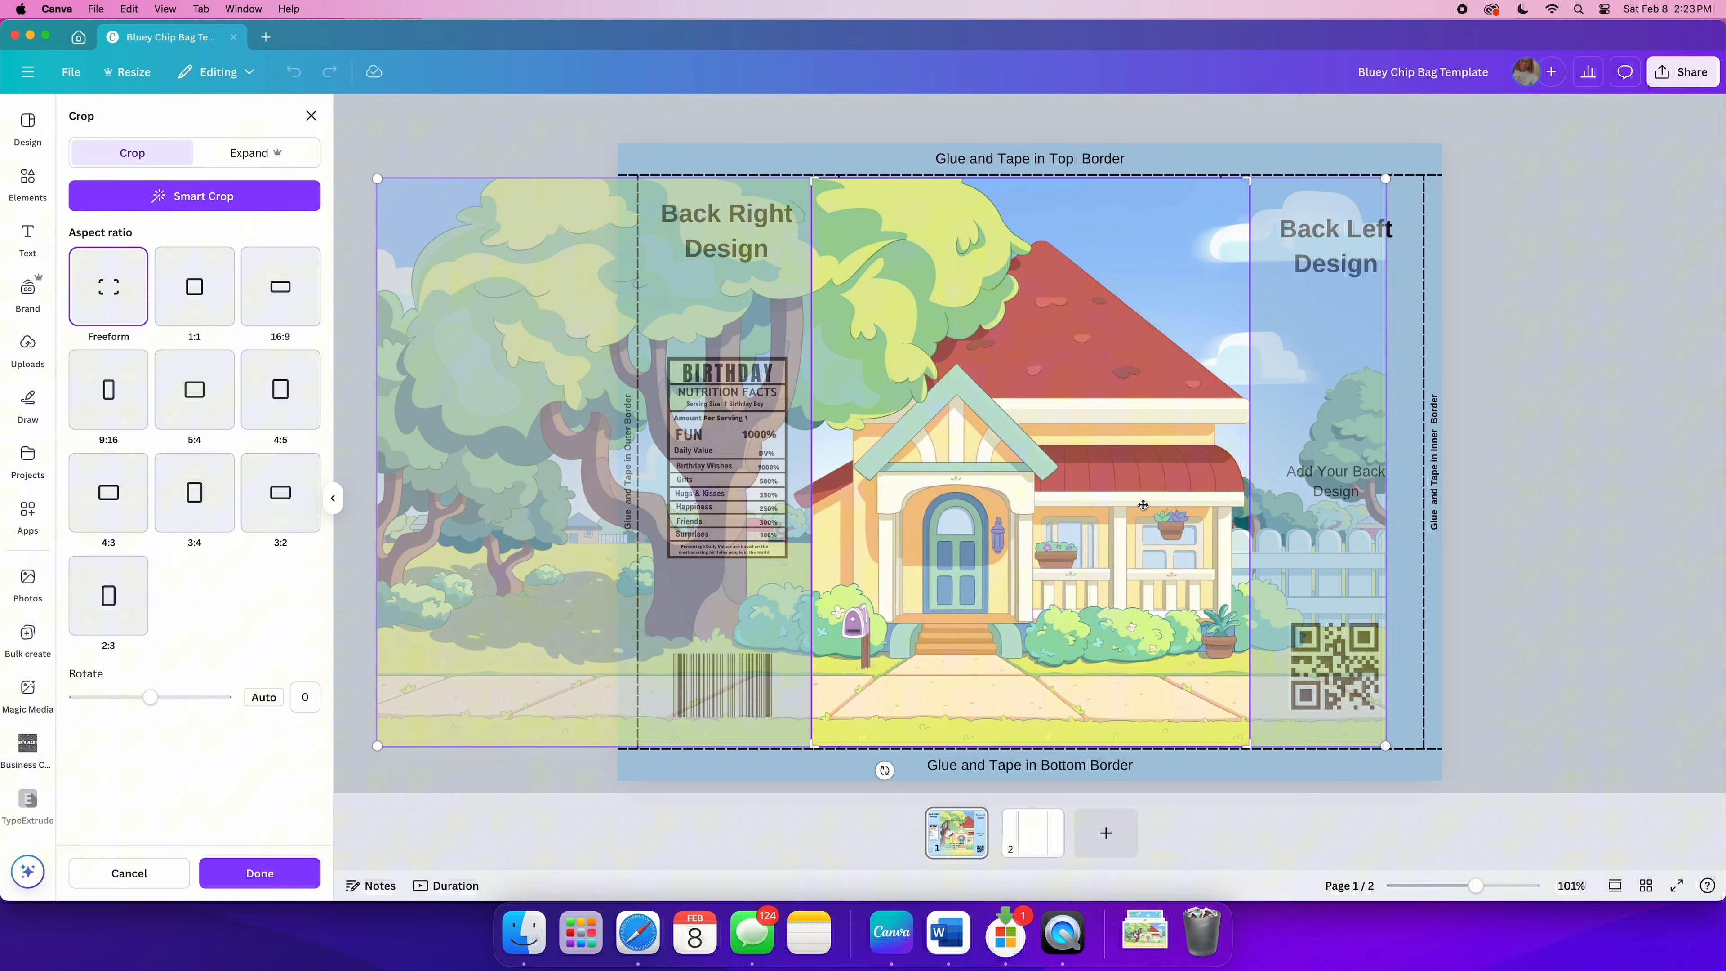
left_click(1547, 502)
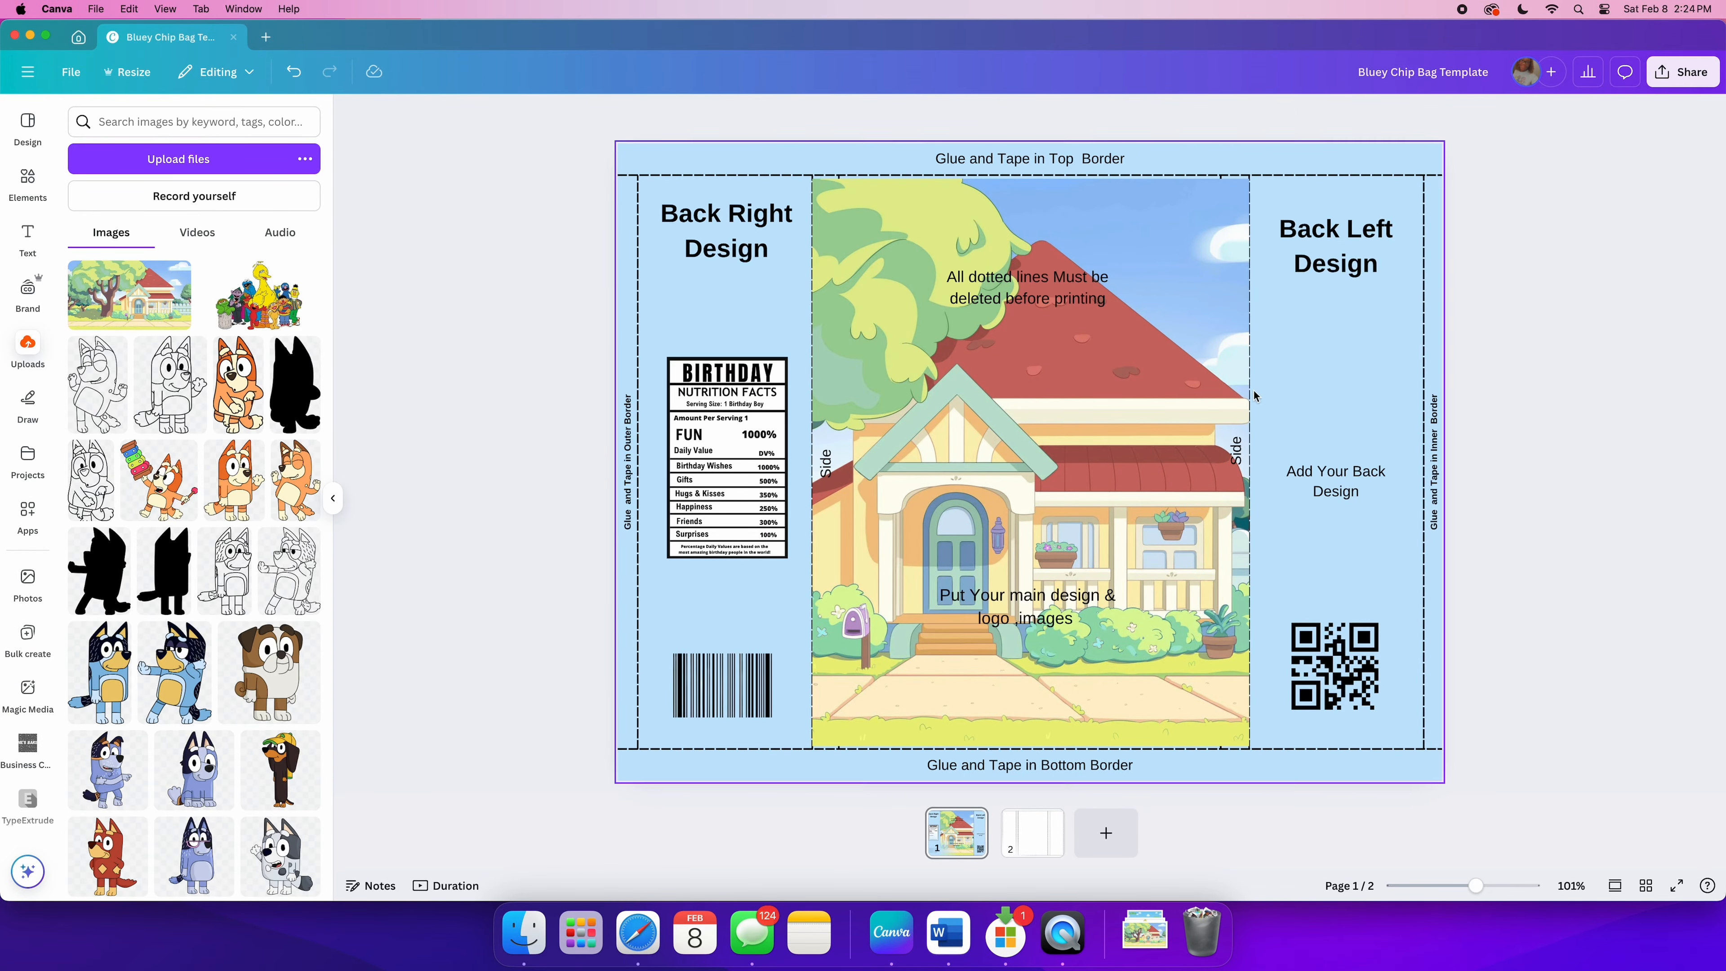
Step: Move the house image up and extend it to fit exactly between the upper and lower horizontal dotted lines
left_click(1161, 382)
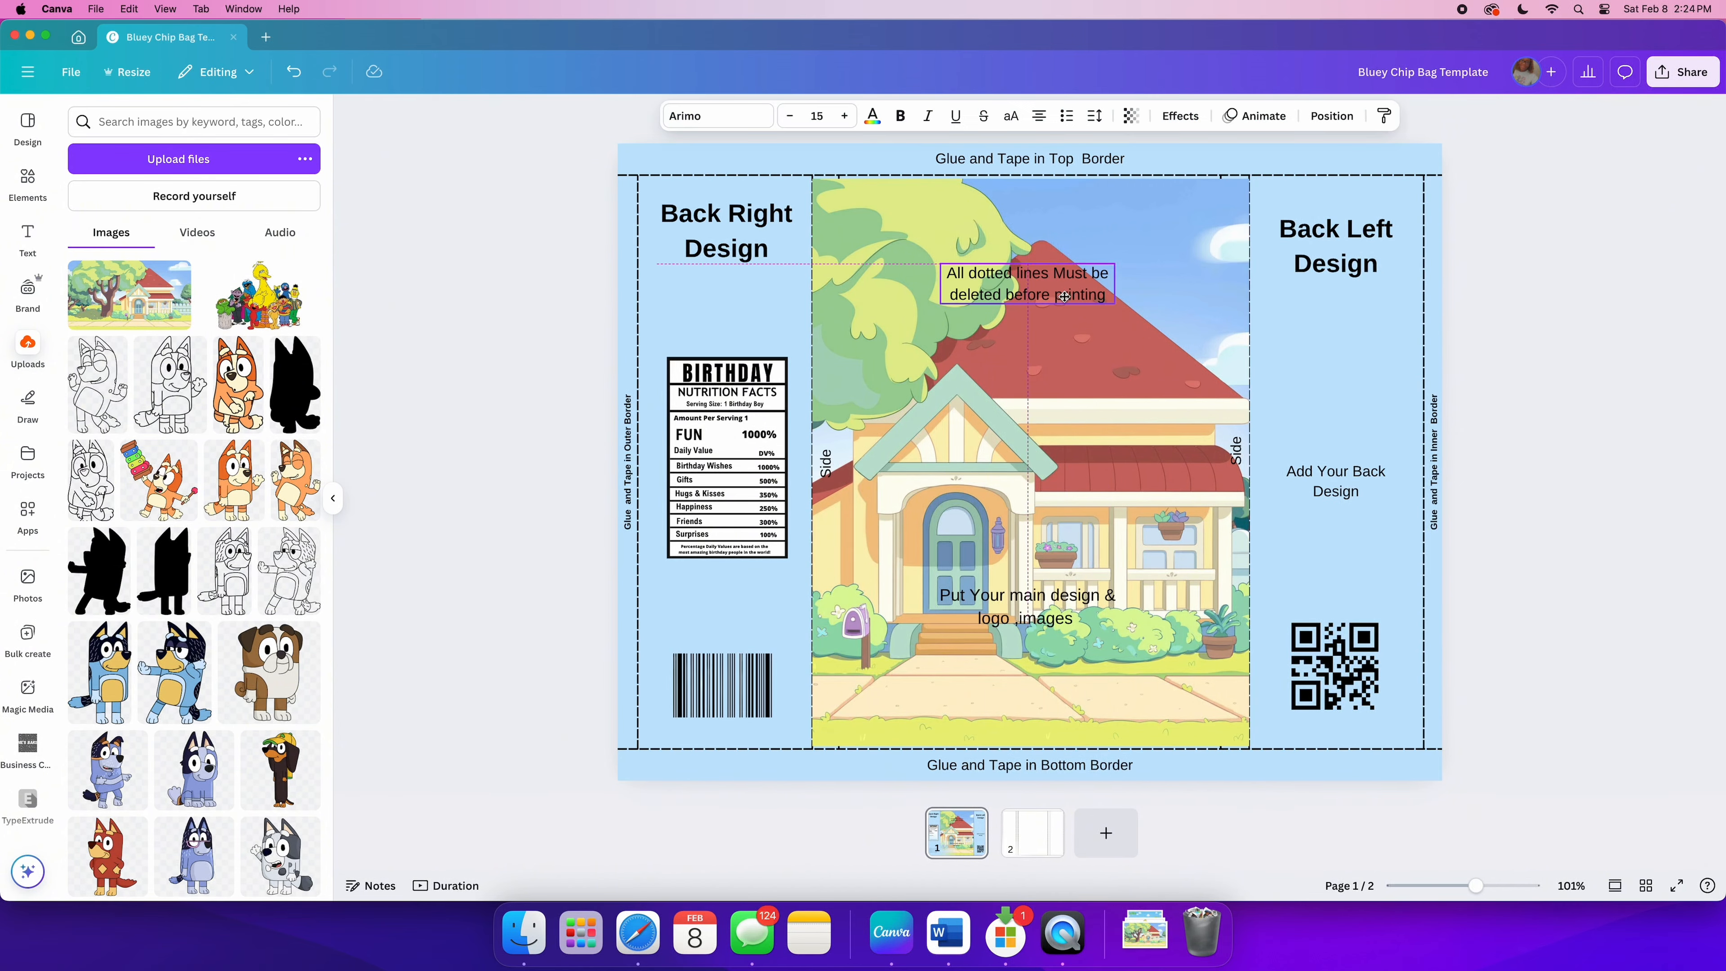
double_click(1079, 289)
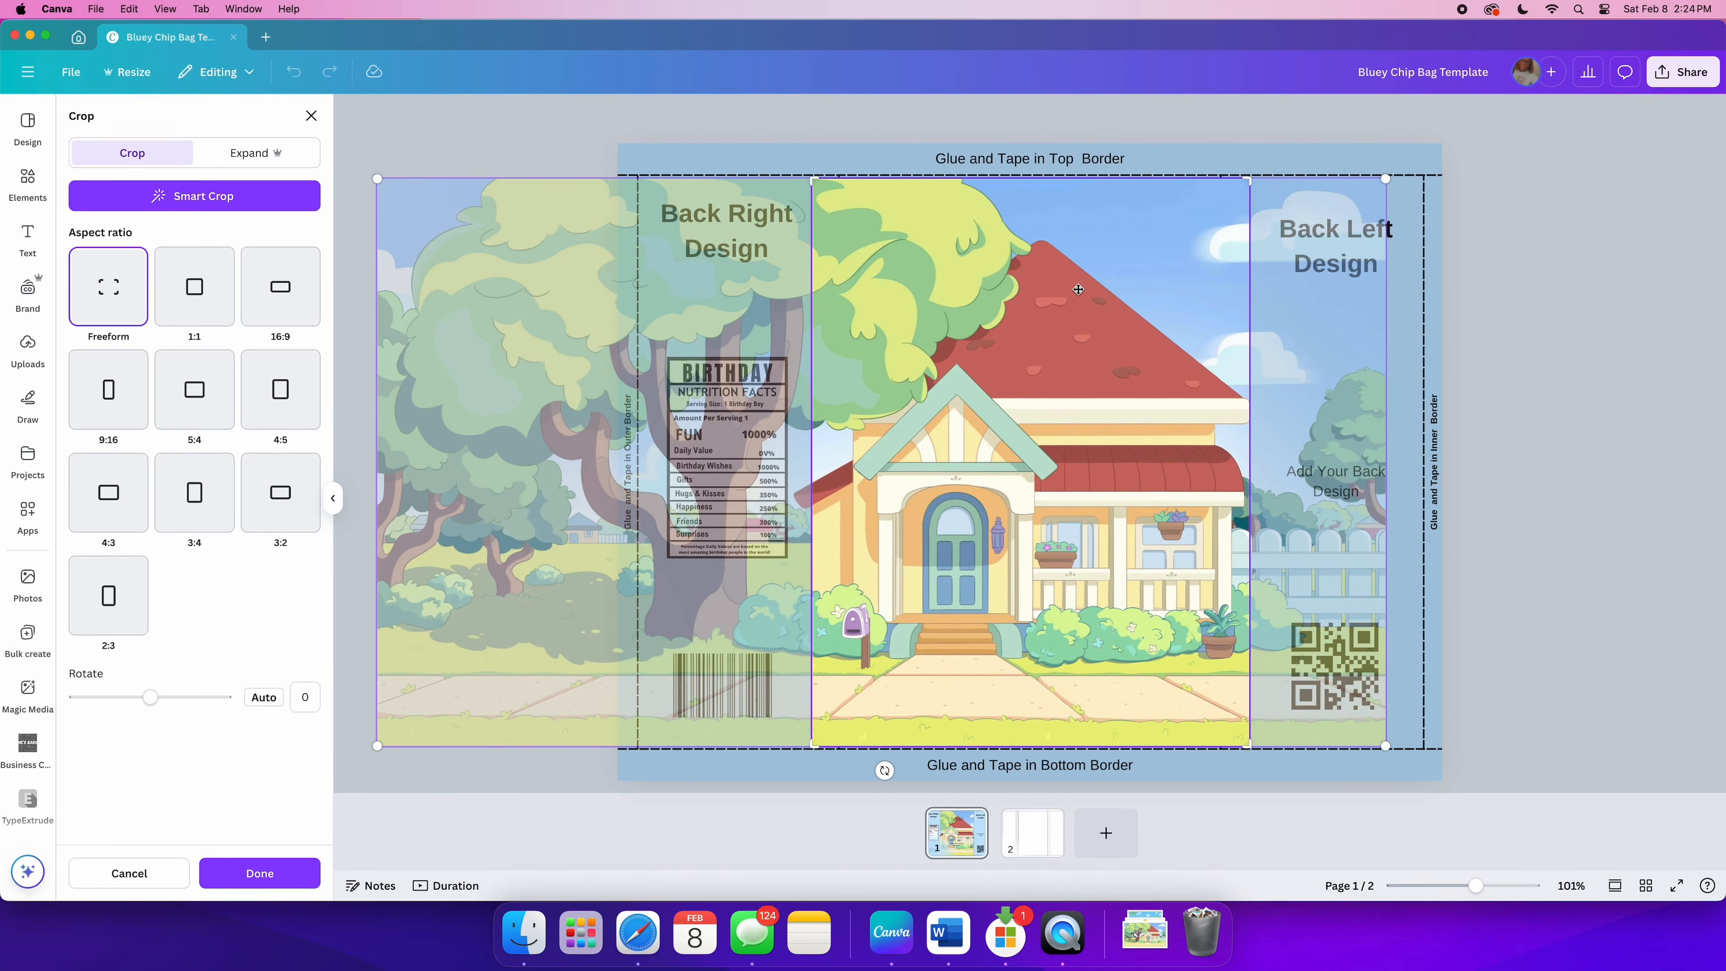
left_click(1163, 162)
left_click_drag(1141, 261, 1140, 263)
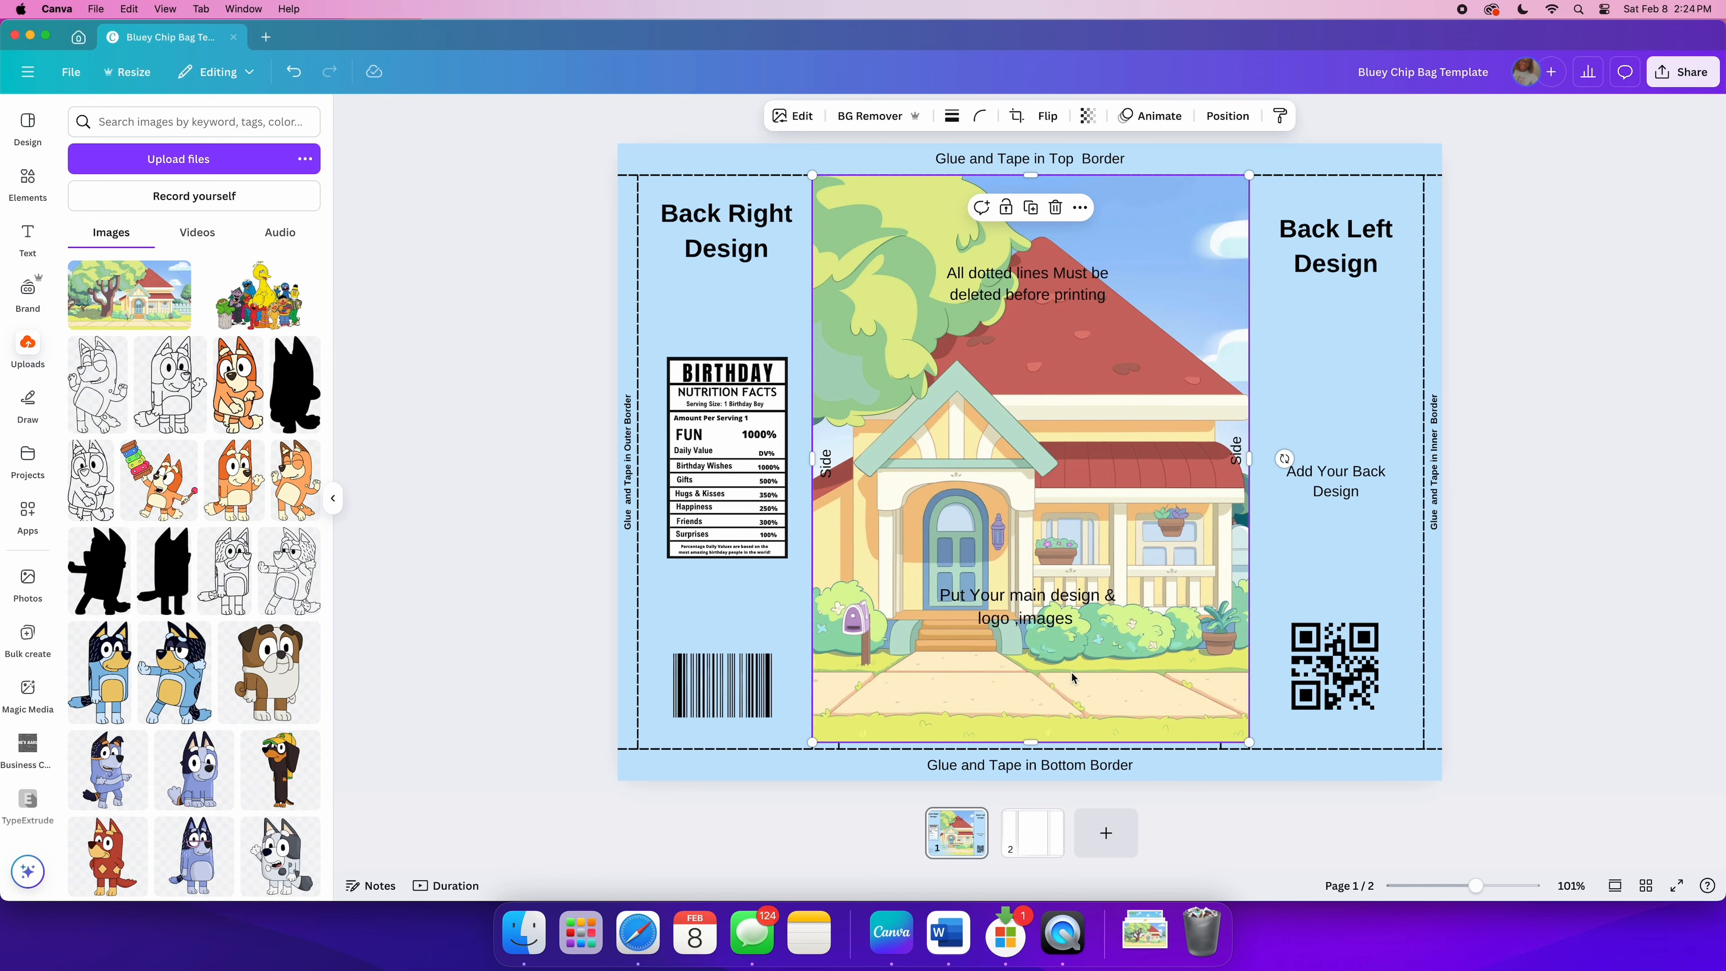
left_click_drag(1029, 742, 1029, 710)
double_click(1022, 713)
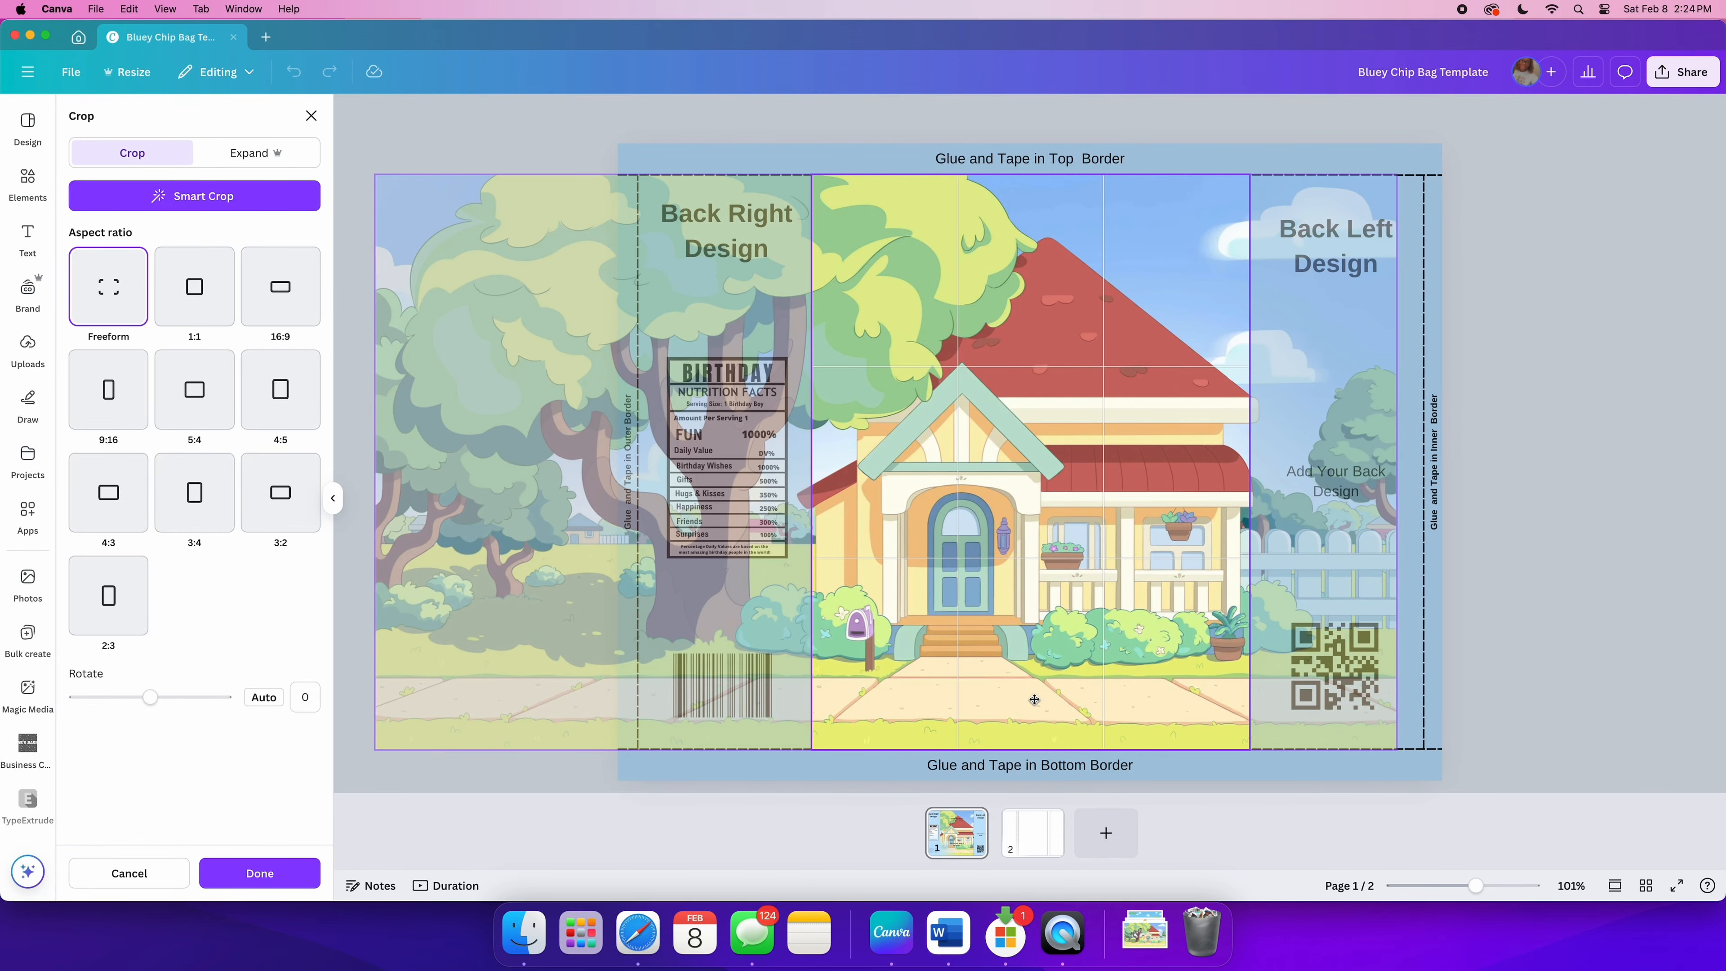
left_click(1615, 644)
left_click(1604, 647)
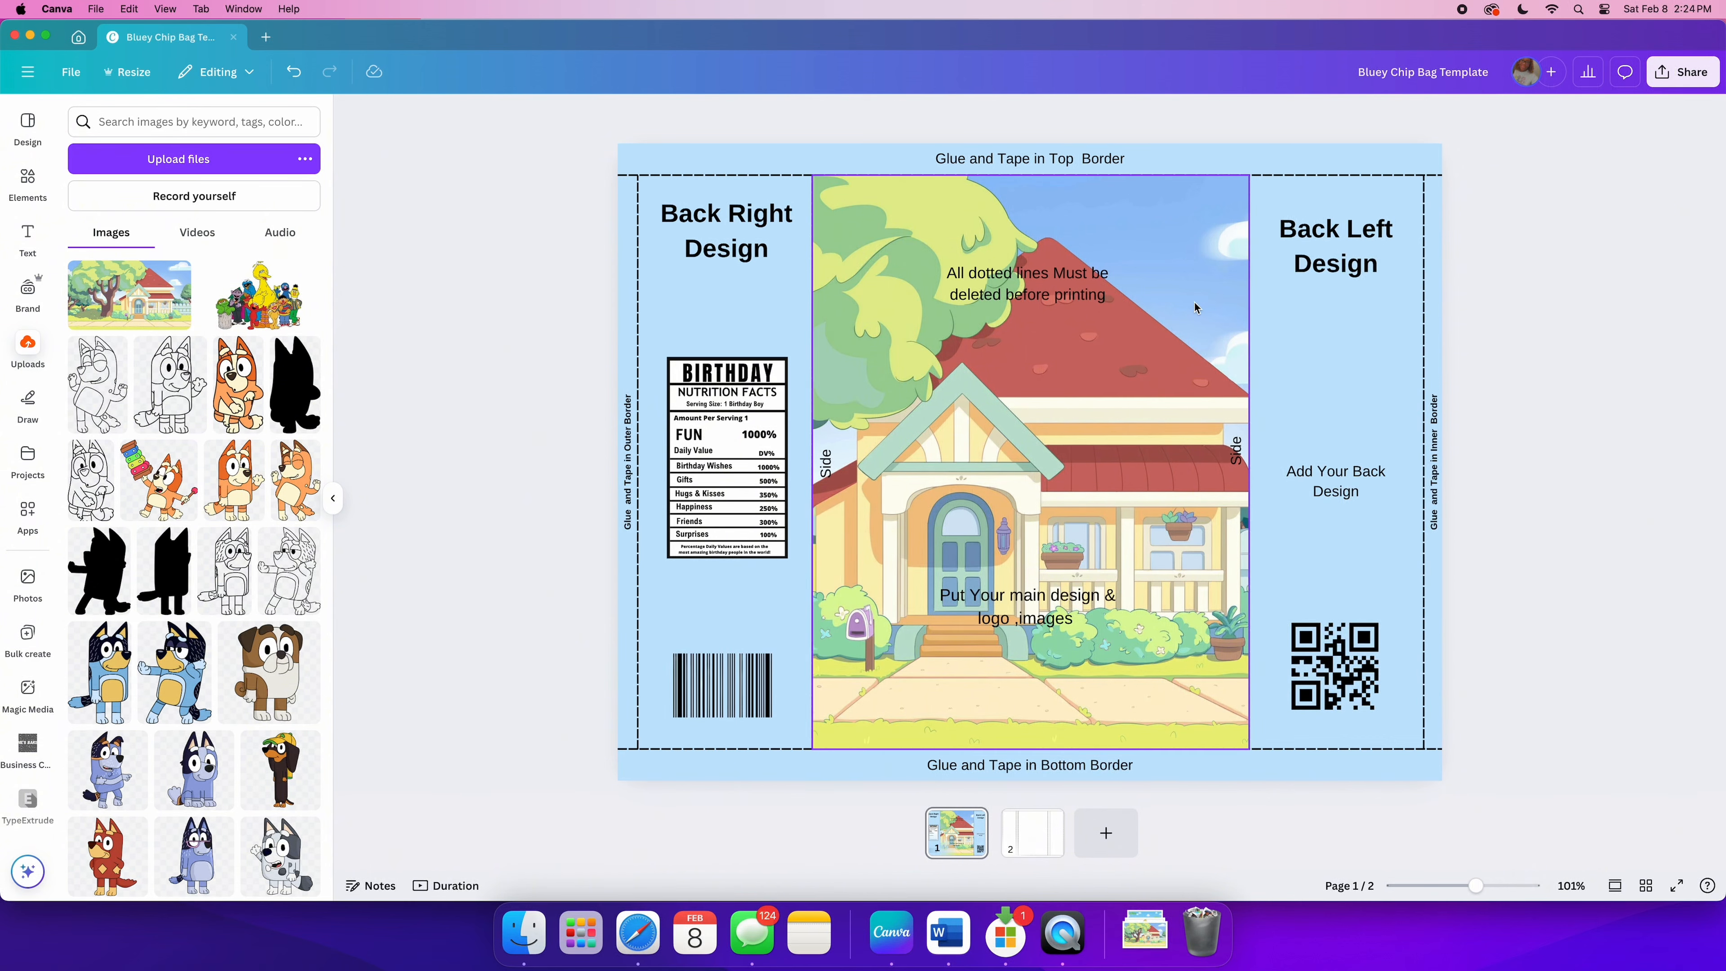
Step: Set the page background to the blue #96C2F8 sampled from the sky in the house image
left_click(1183, 163)
left_click(919, 115)
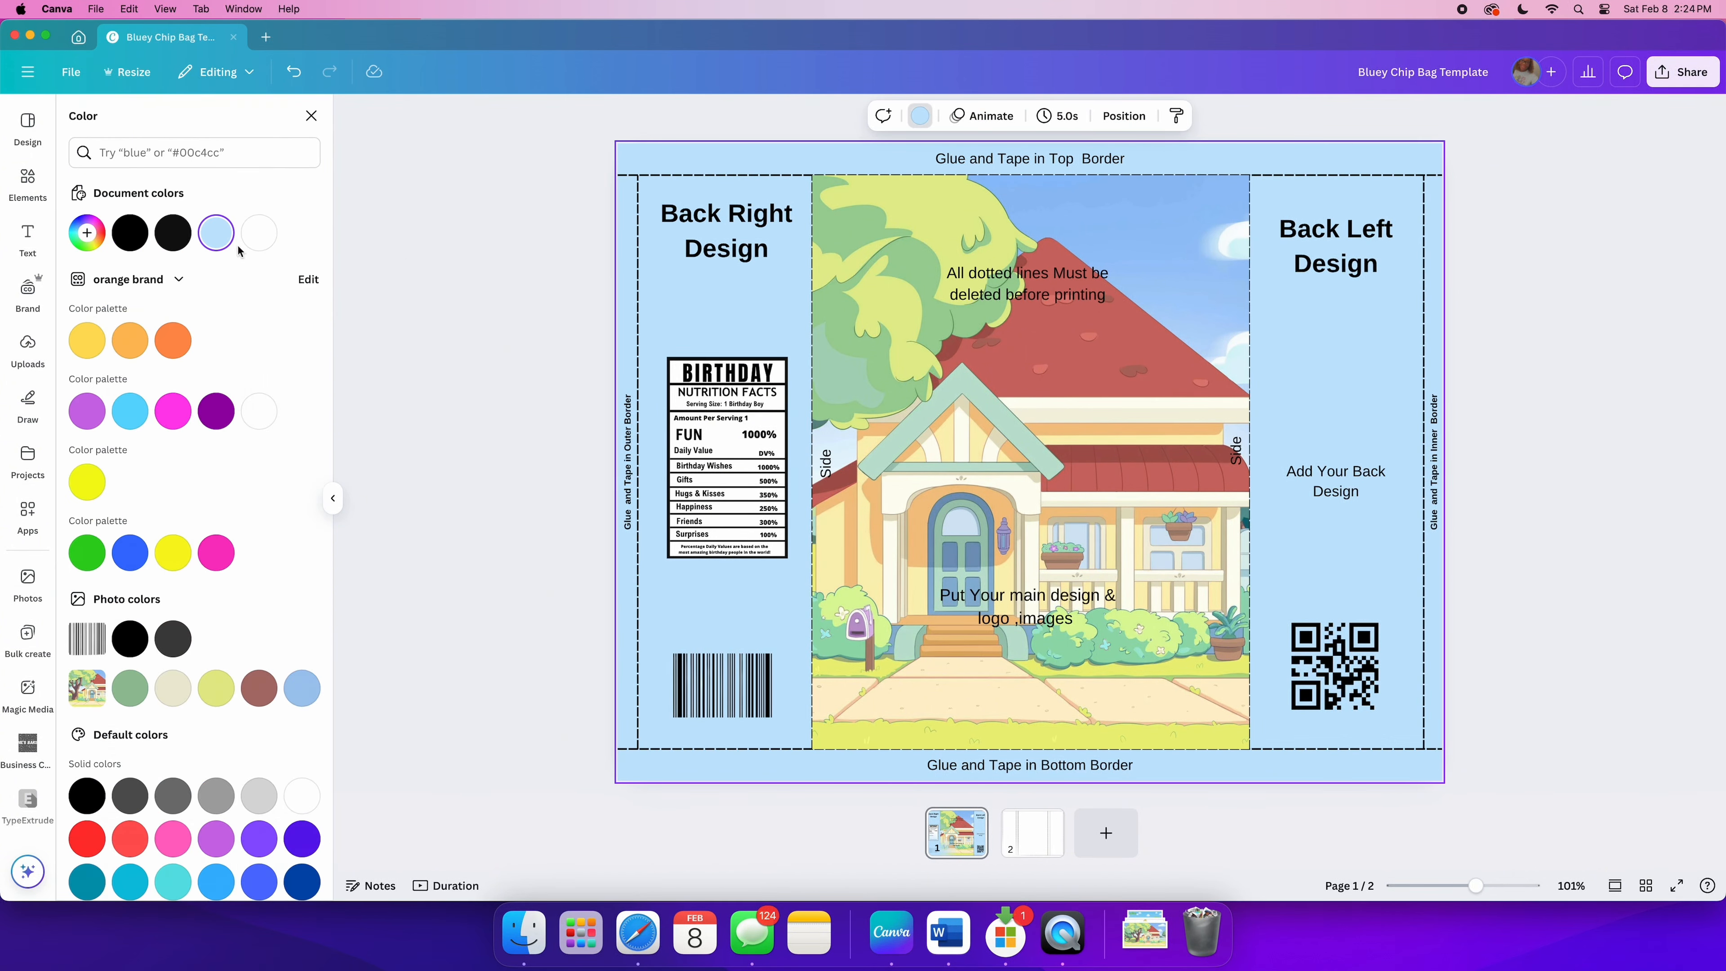
left_click(89, 234)
left_click(280, 430)
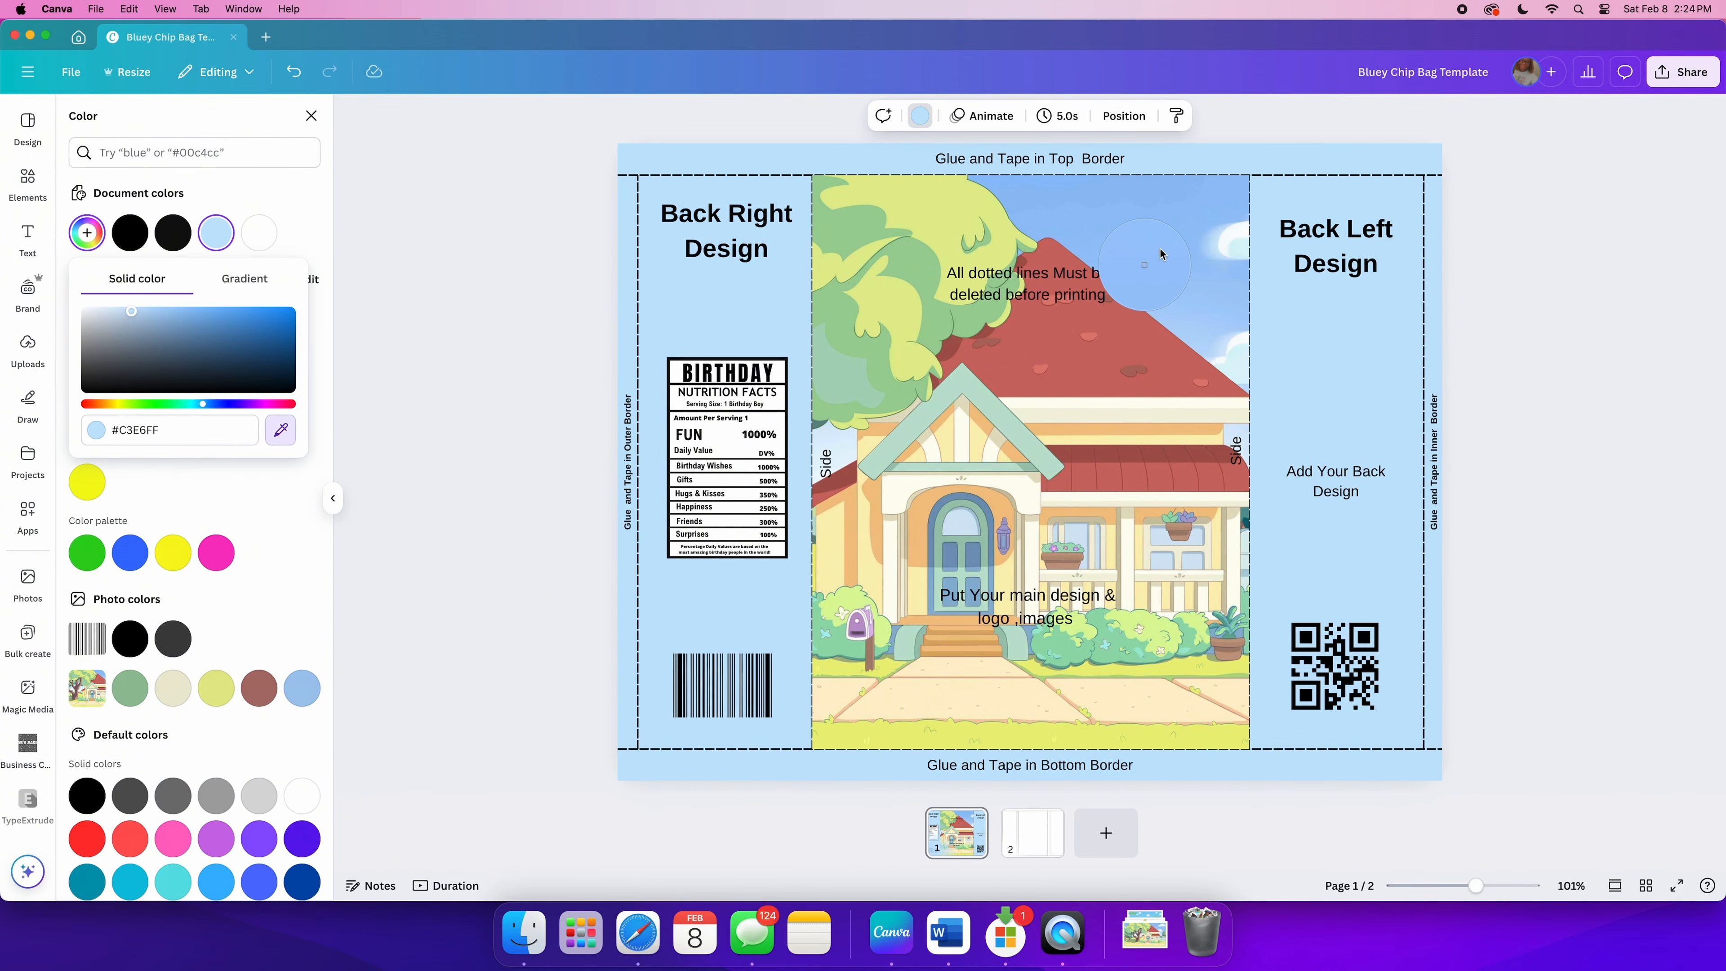
left_click(1179, 217)
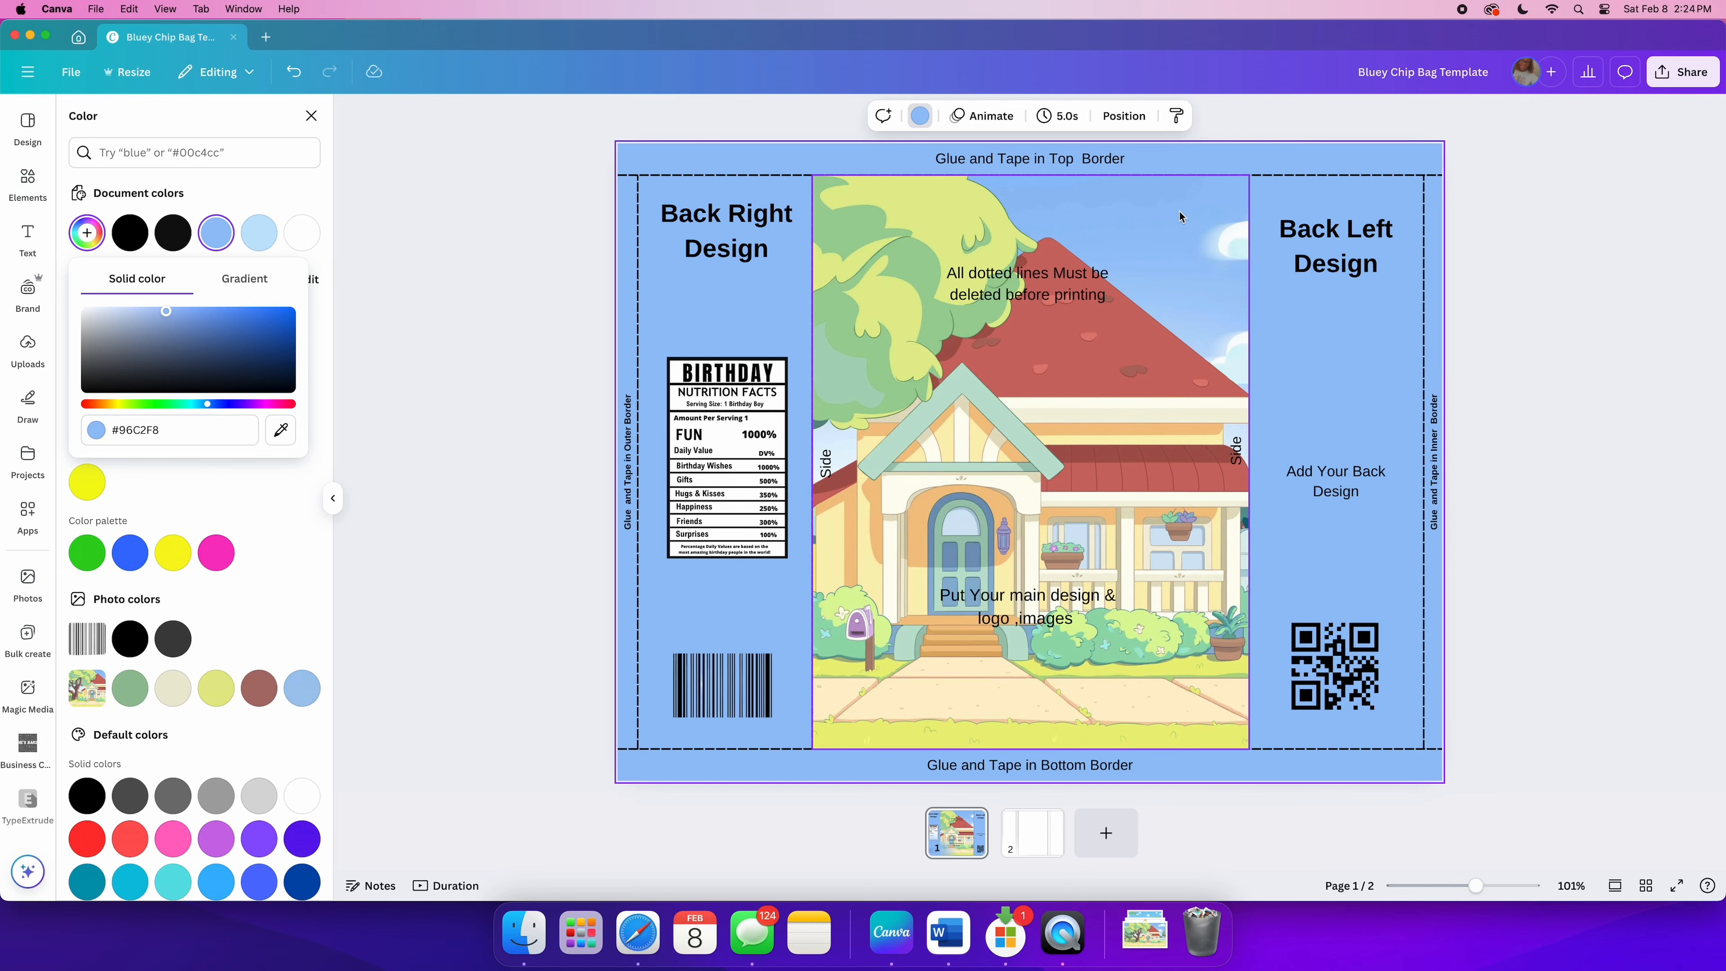
left_click(1529, 332)
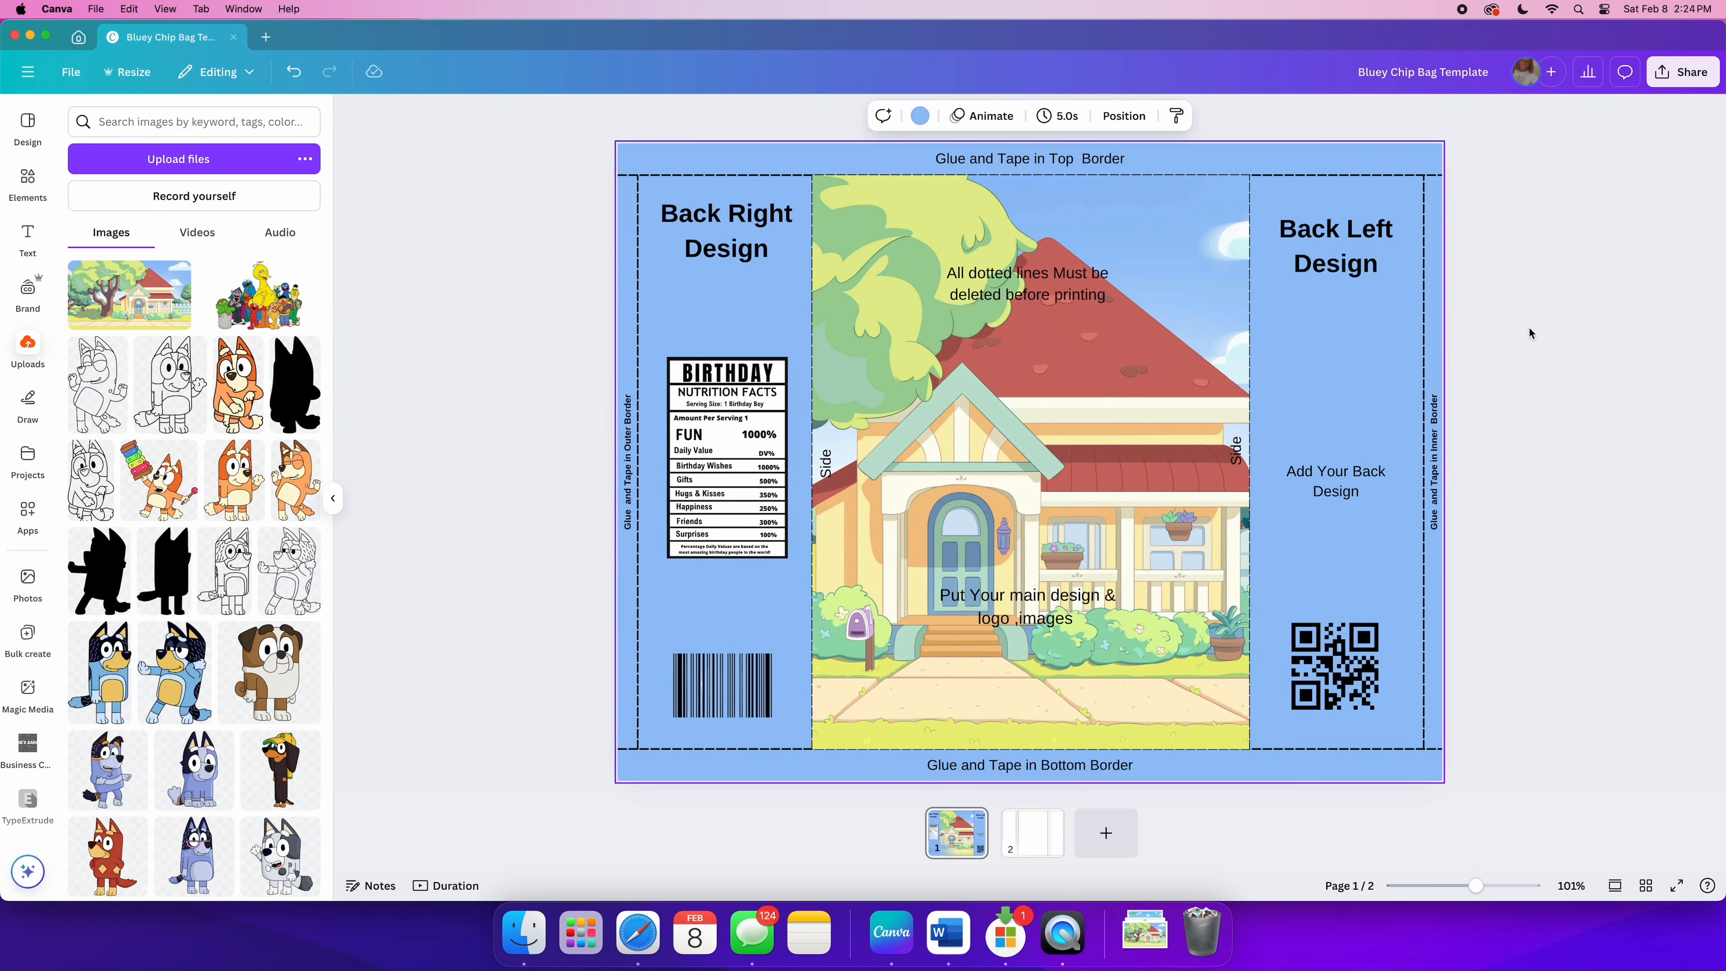
Step: Add a rectangle shape and stretch it into a thin strip covering the full width of the bottom glue border
scroll(3, 246, "down", 2)
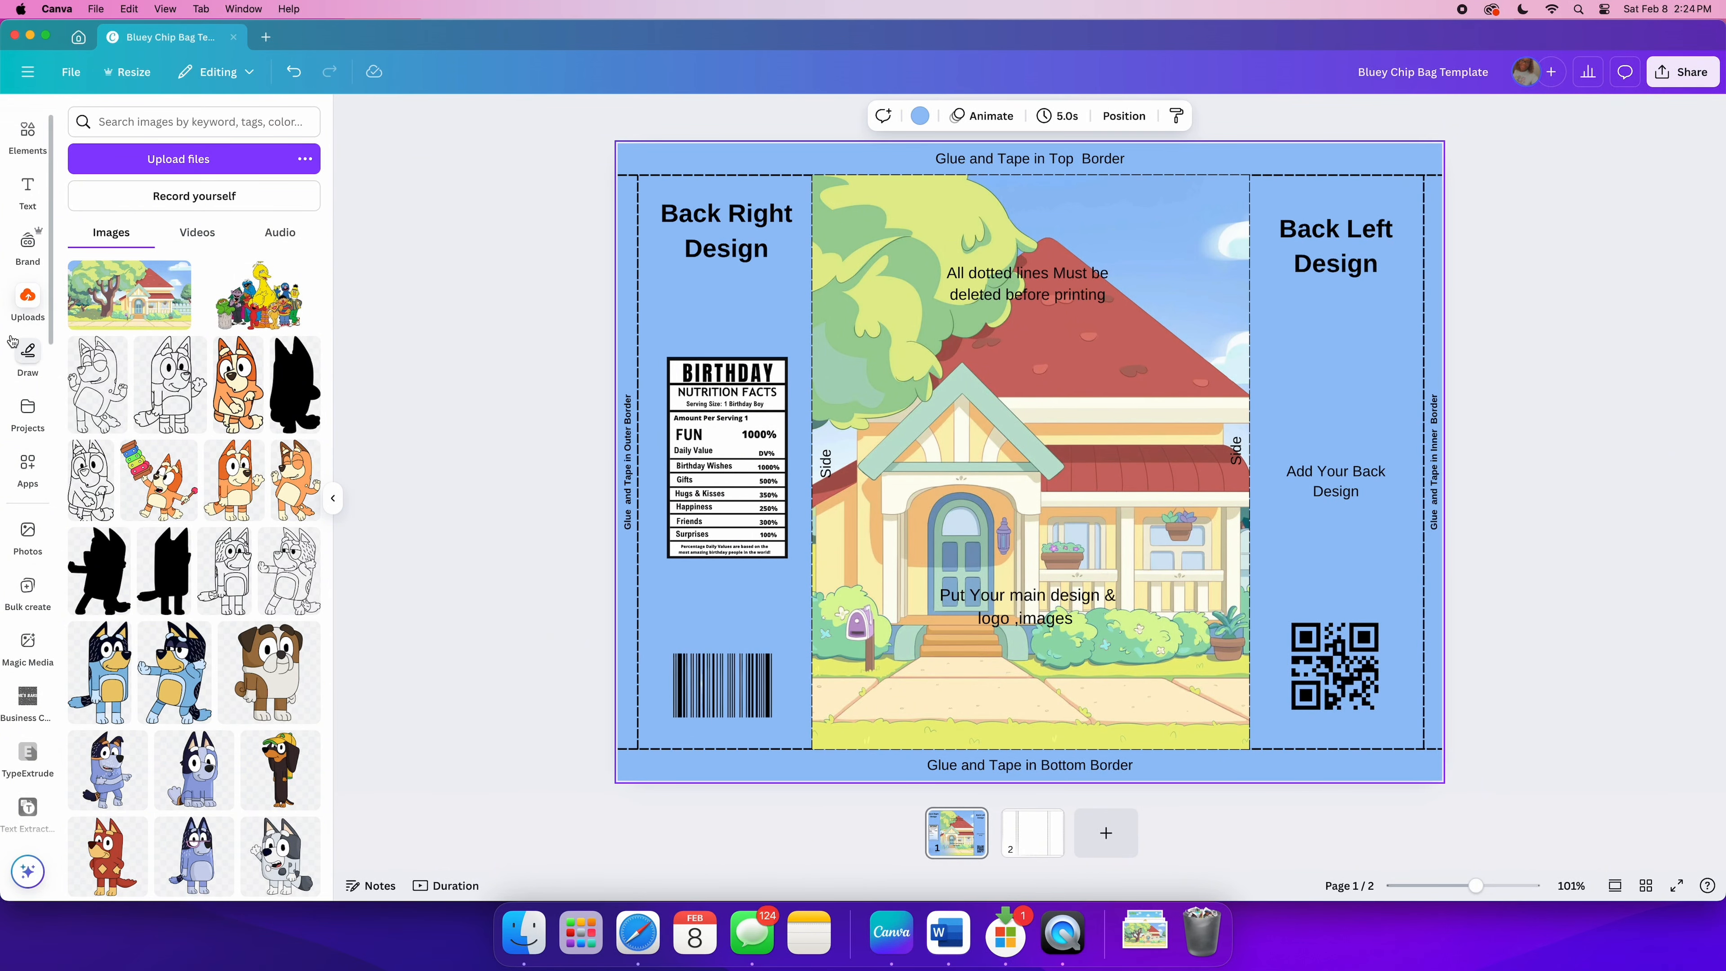
left_click(27, 163)
key("r")
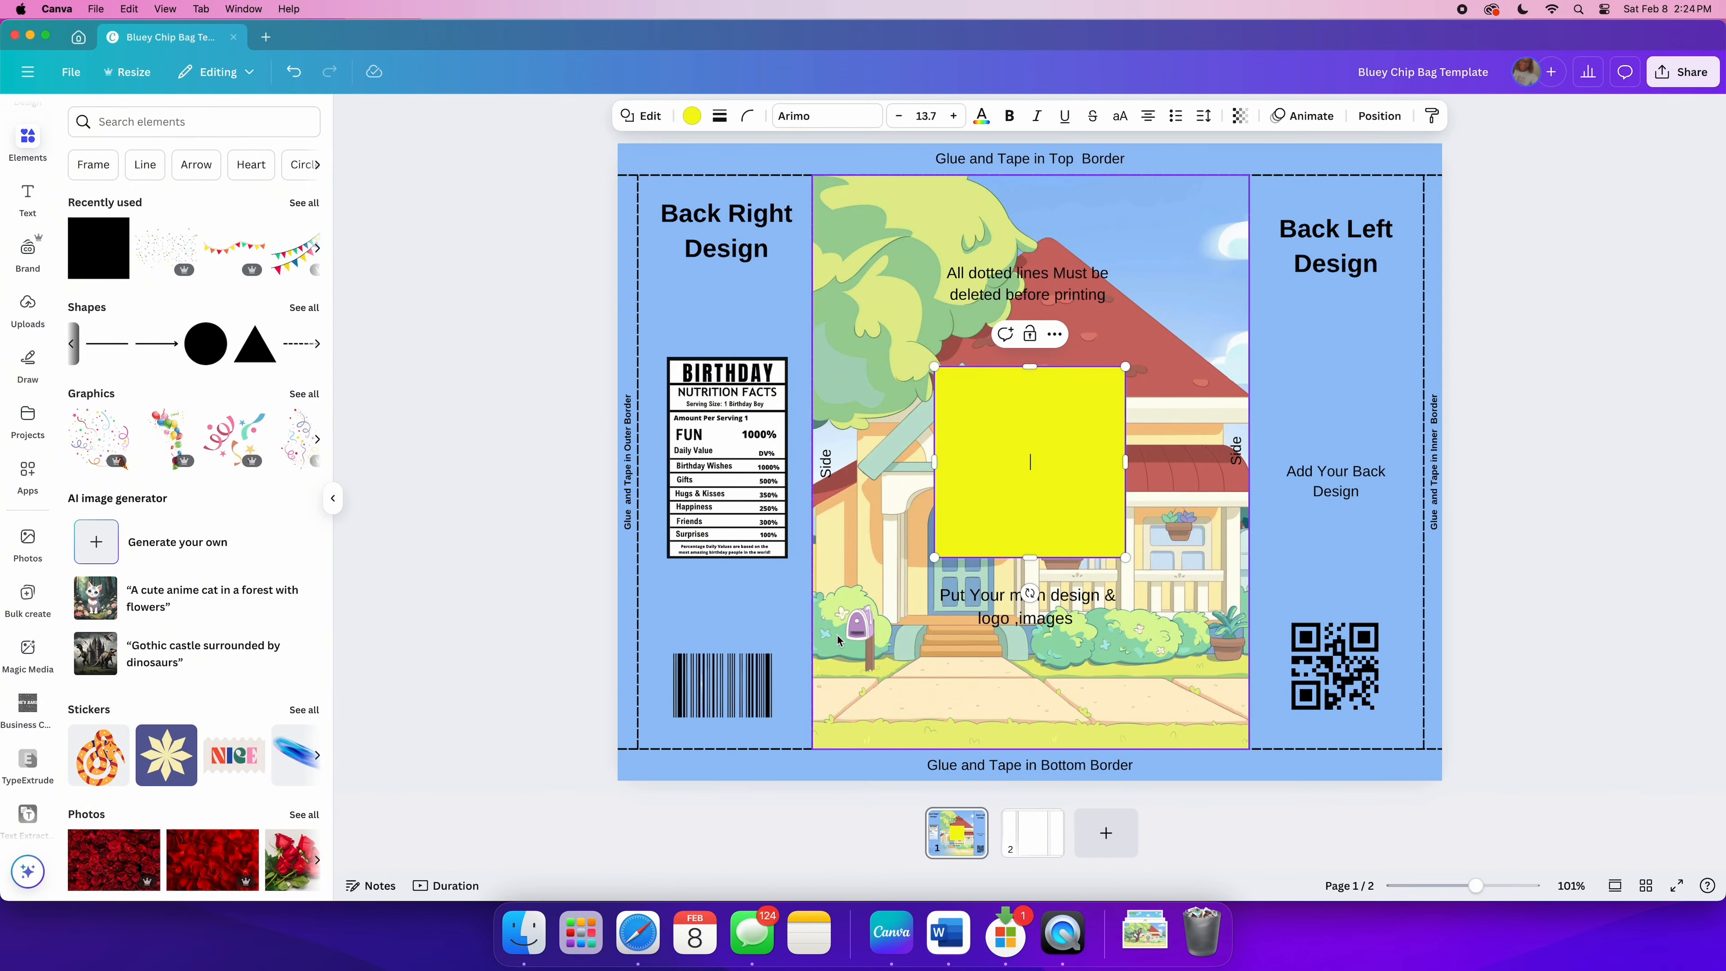
left_click_drag(1030, 449, 763, 648)
left_click_drag(766, 580, 779, 739)
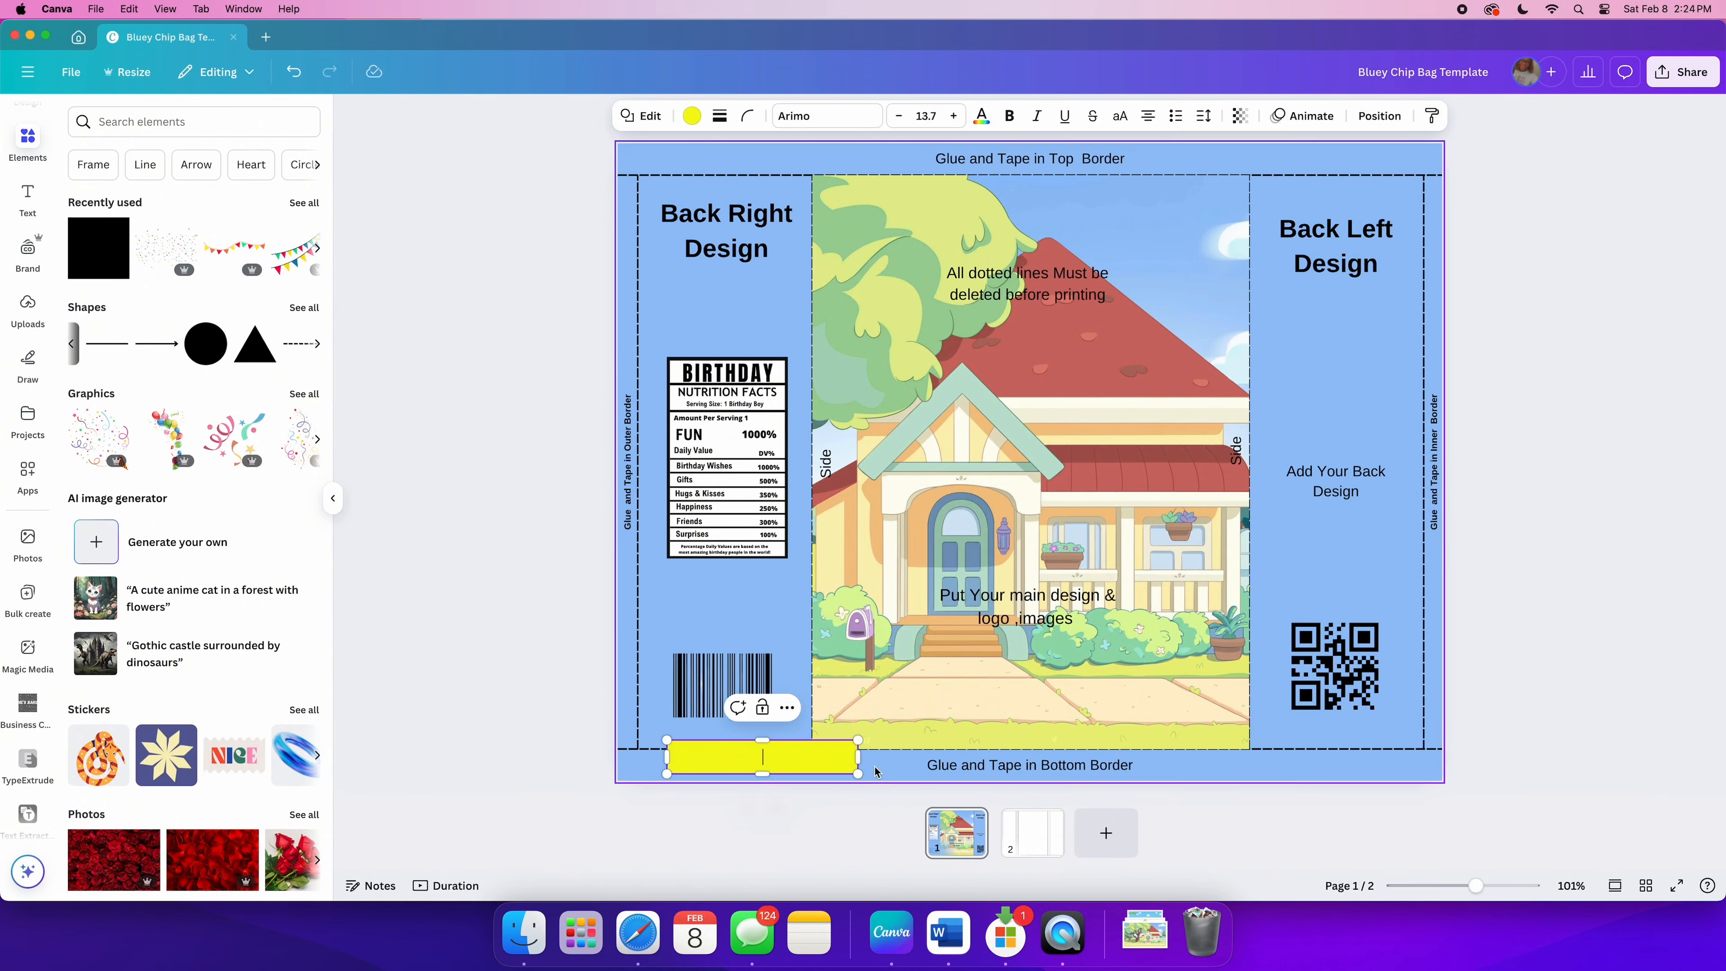
left_click_drag(829, 763, 1458, 775)
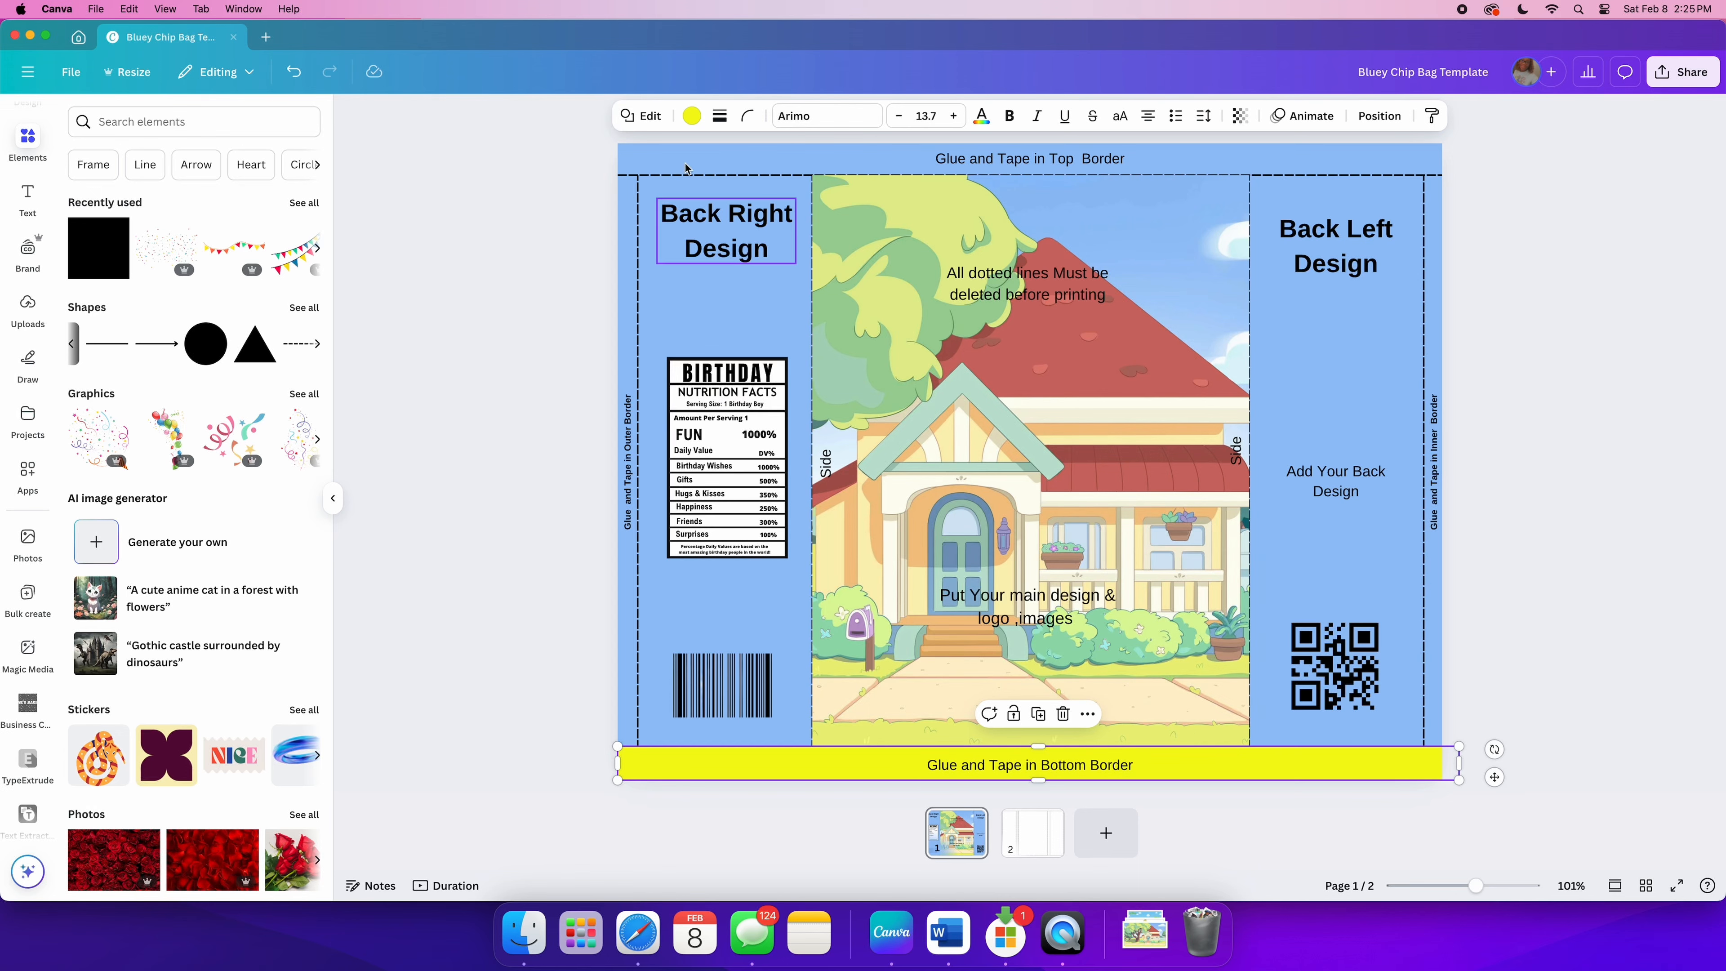
Step: Recolor the bottom border strip with the yellow-green #ECF17B sampled from the grass in the house image
left_click(692, 116)
left_click(87, 232)
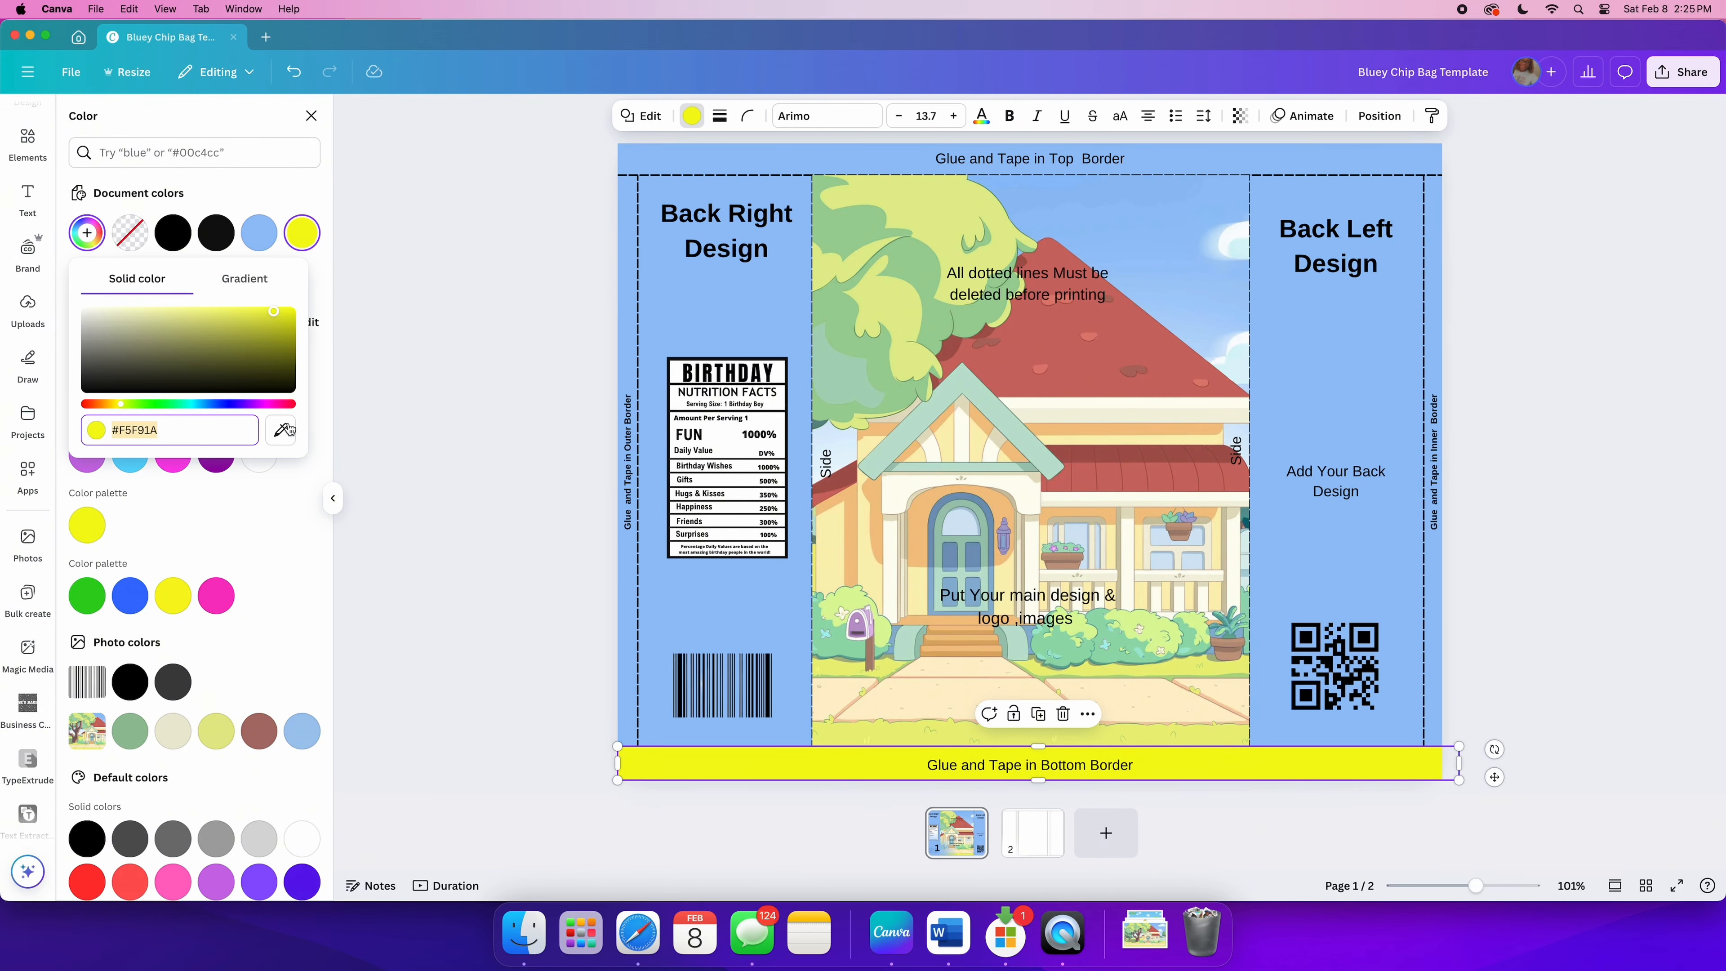
left_click(297, 429)
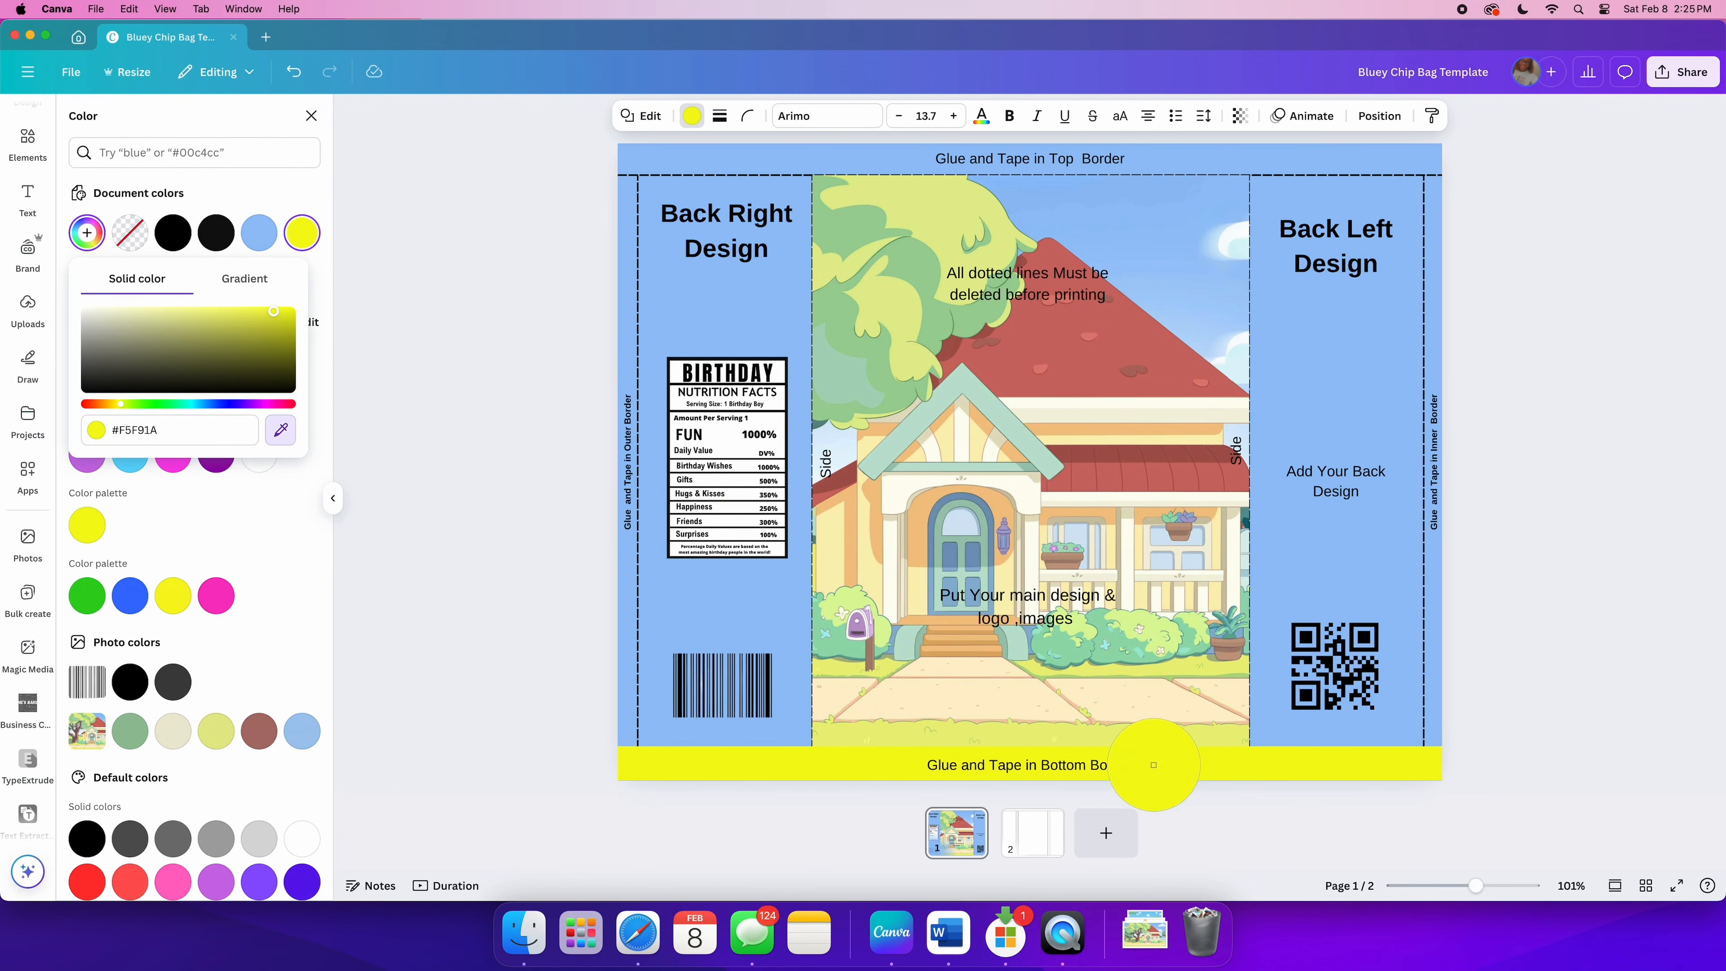
left_click(1155, 736)
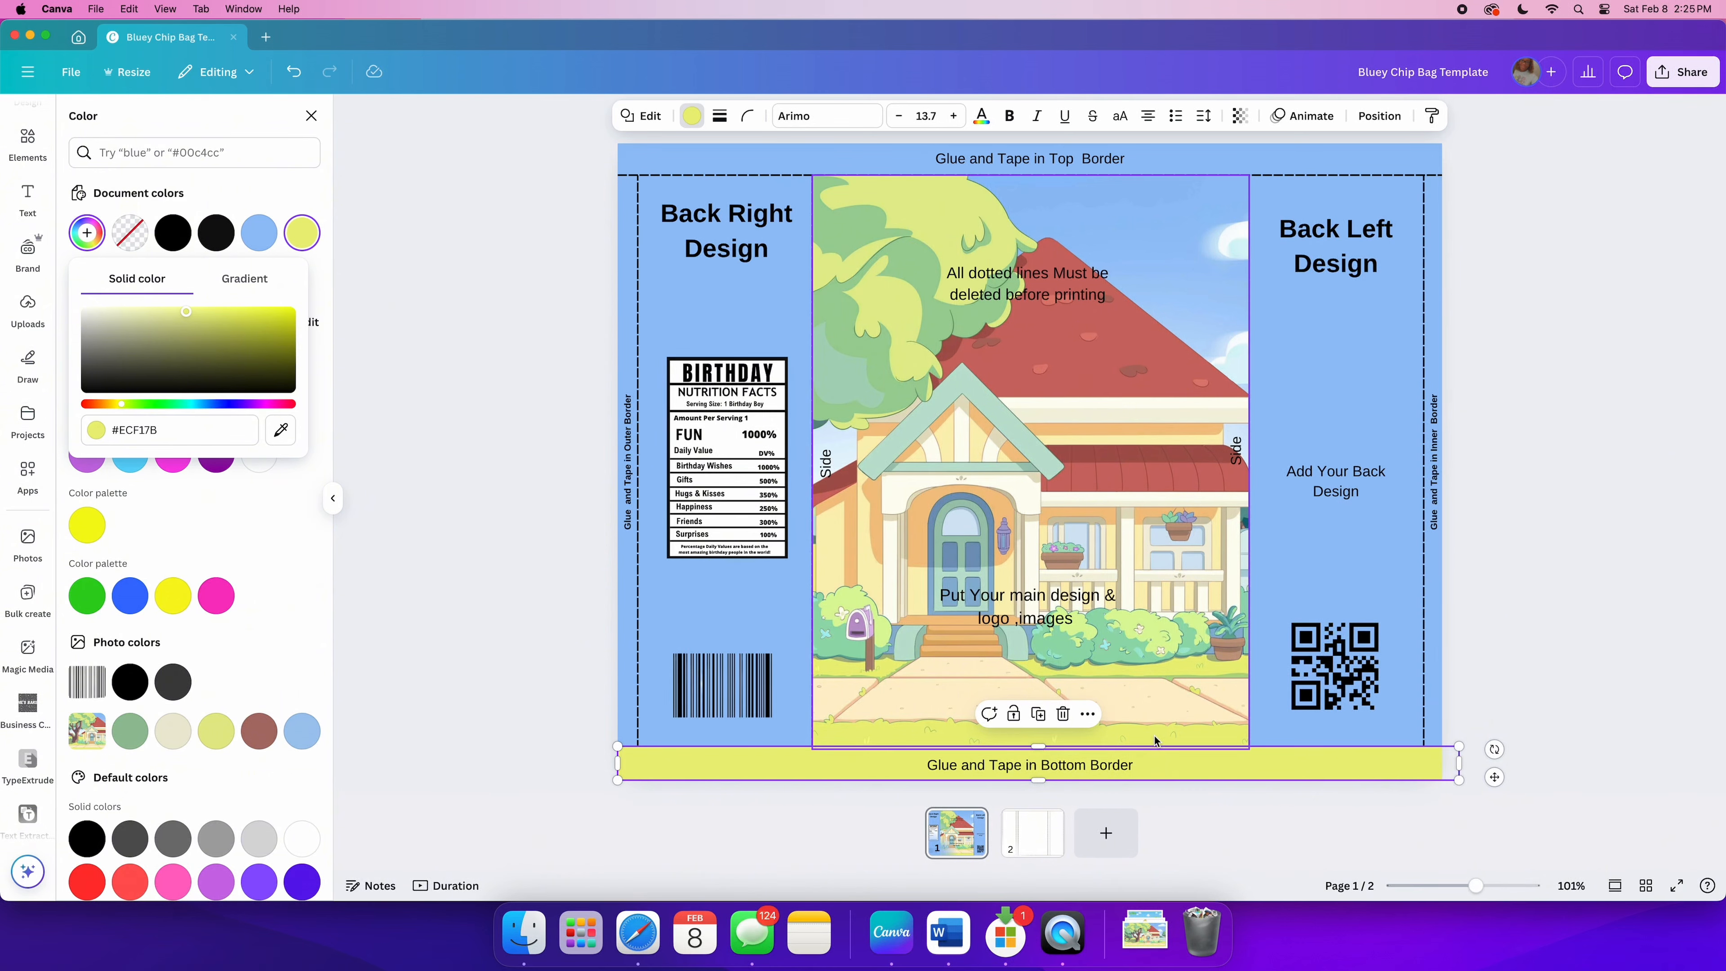
left_click(1508, 661)
left_click(1508, 661)
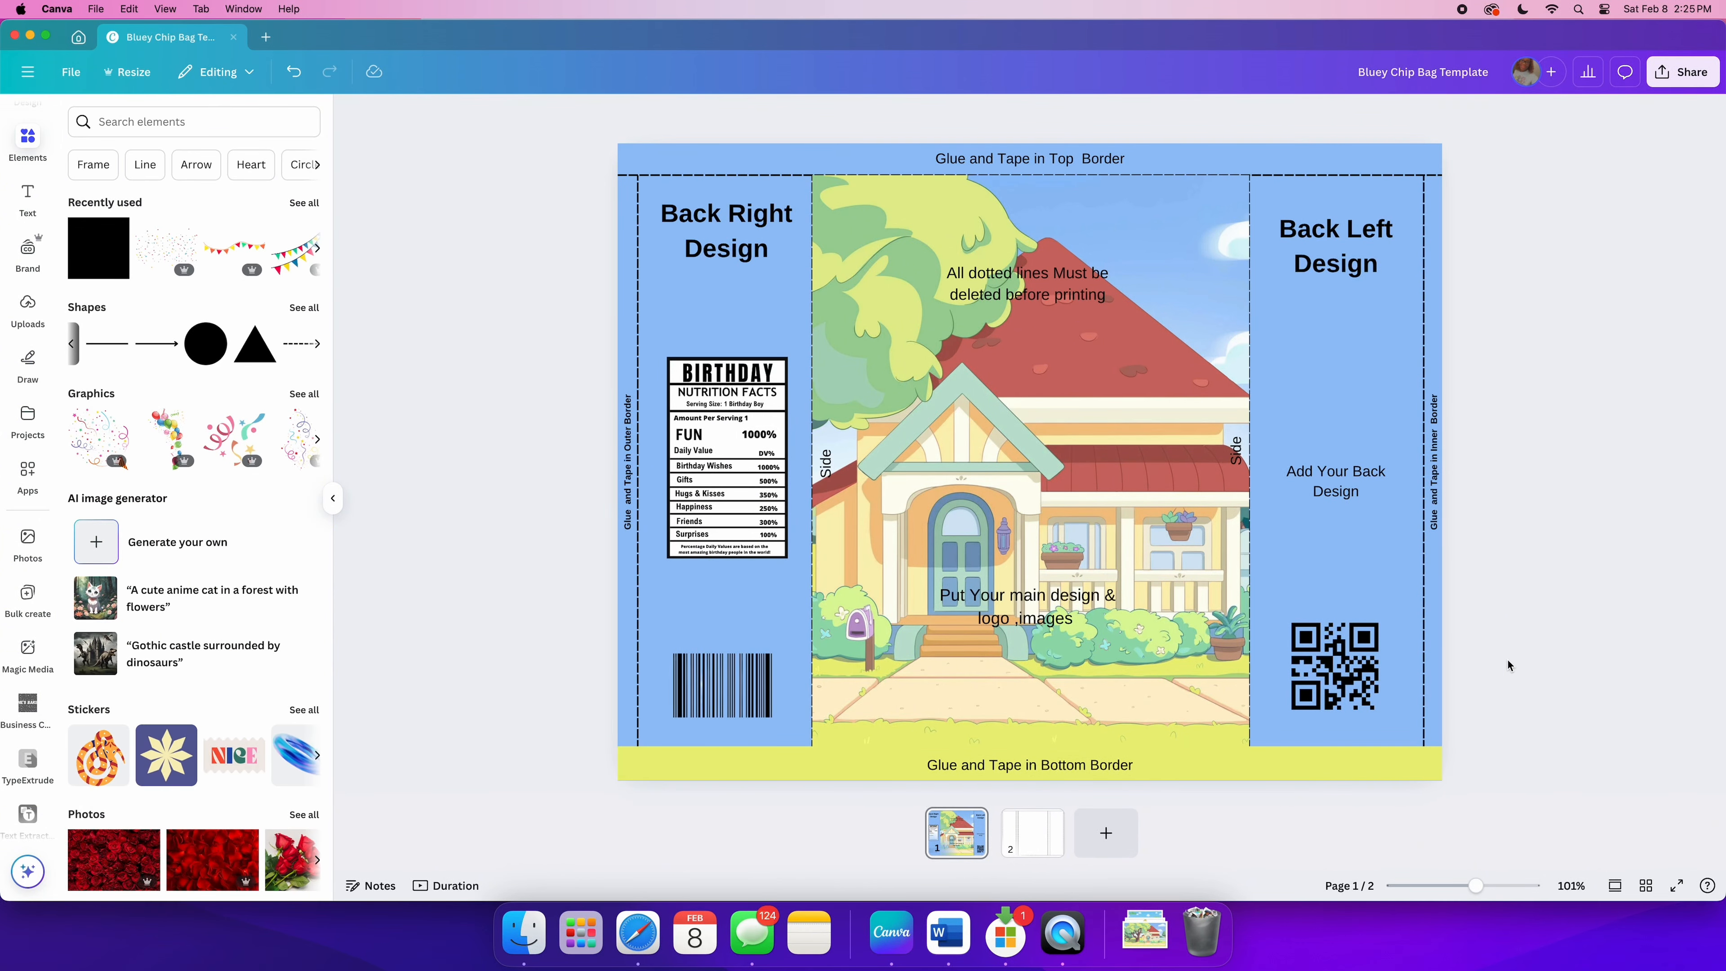
Step: Narrow the yellow-green bottom border strip from both ends so it spans only the front panel between the inner dotted lines
left_click(1424, 761)
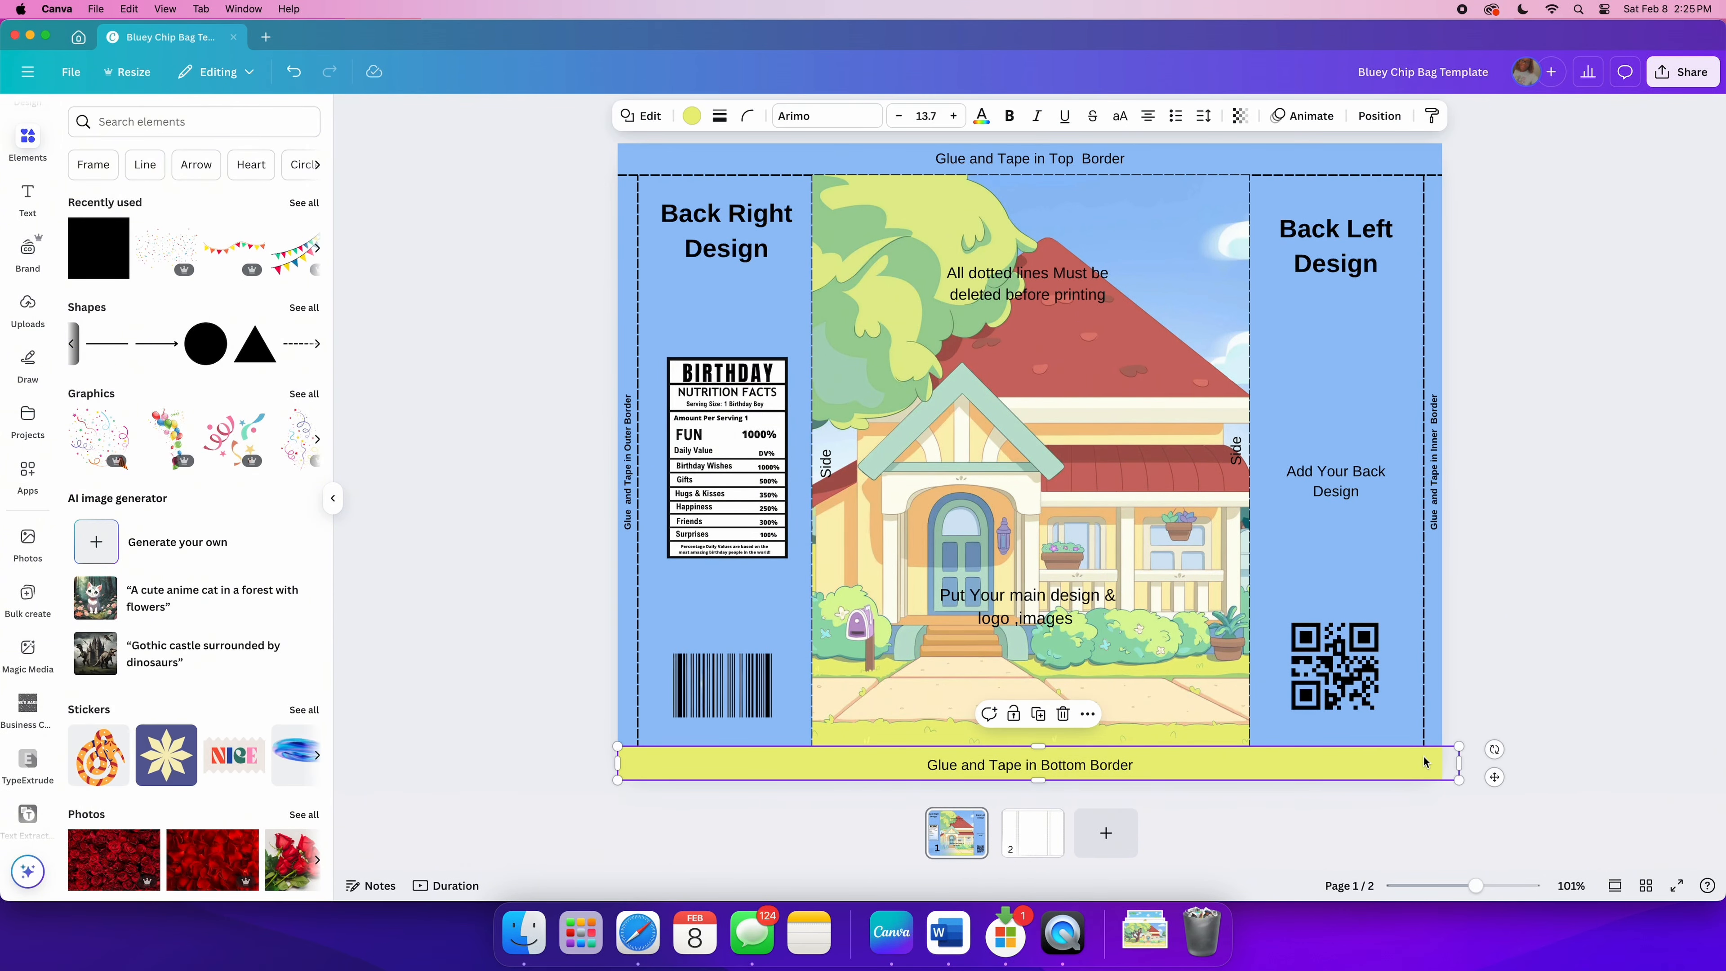
left_click_drag(1458, 762, 1250, 776)
left_click_drag(617, 770, 810, 773)
left_click(1572, 694)
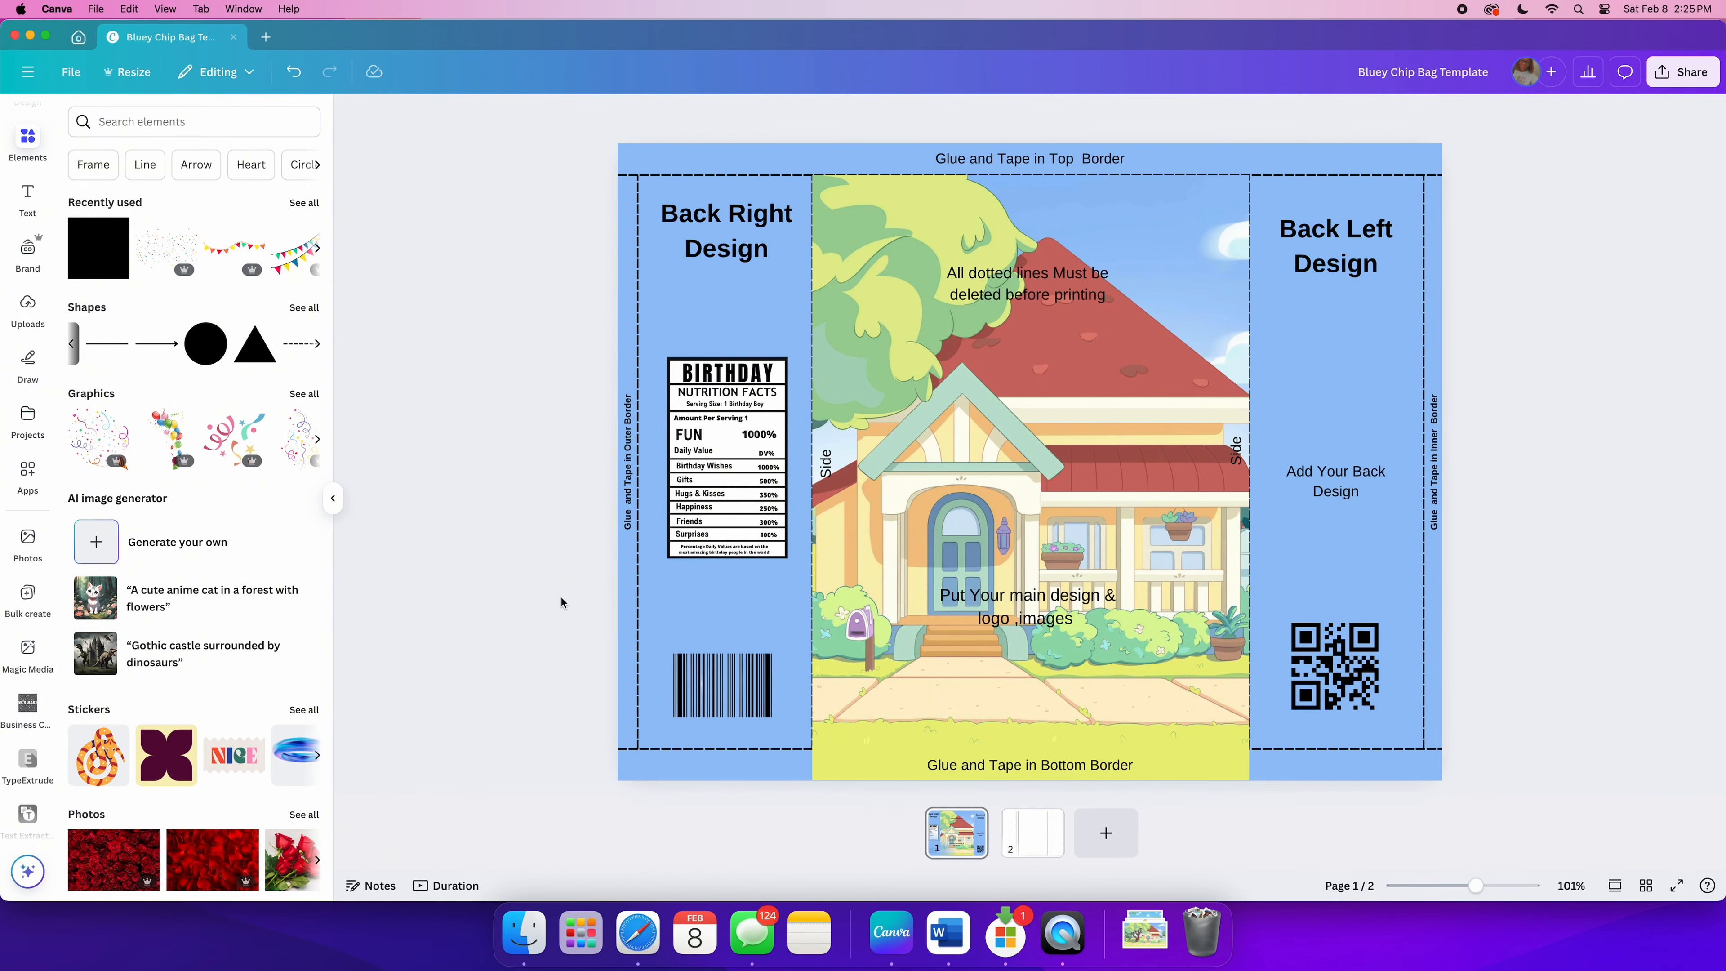
Step: Delete the placeholder notes about the main design and logo images and about the dotted lines from the front panel
left_click(985, 603)
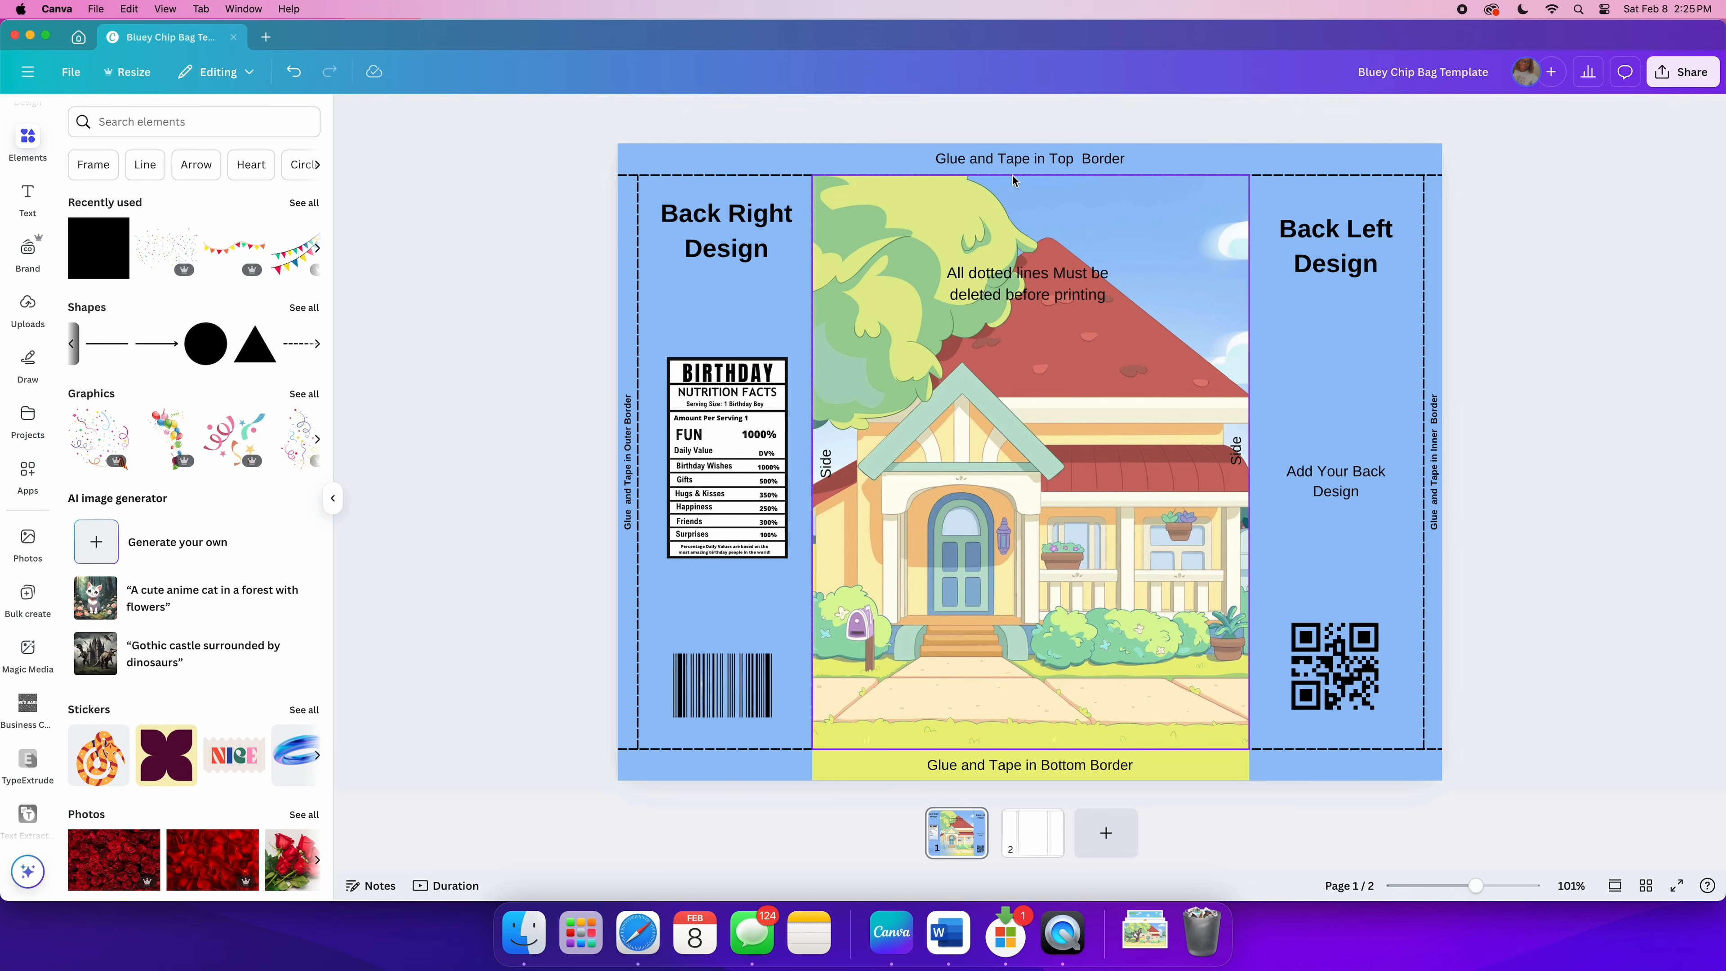
left_click(1030, 272)
key("Delete")
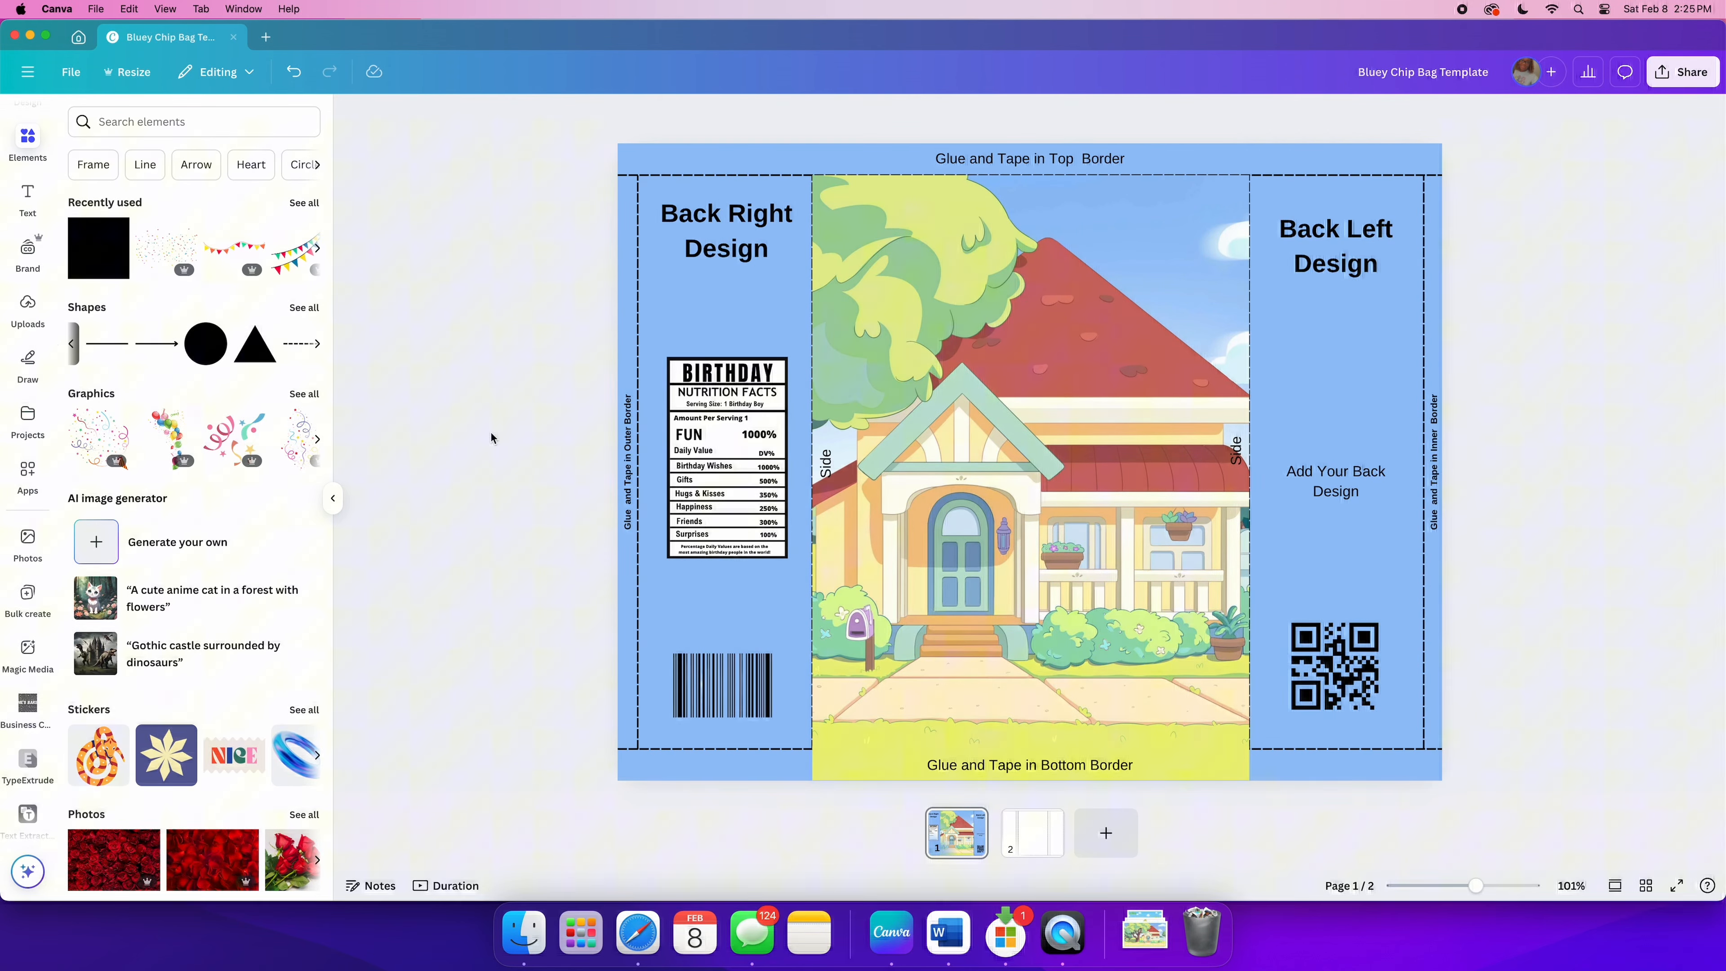
Step: Add the uploaded picture of the four Bluey family characters with the toy car to the page
left_click(27, 308)
scroll(192, 488, "down", 10)
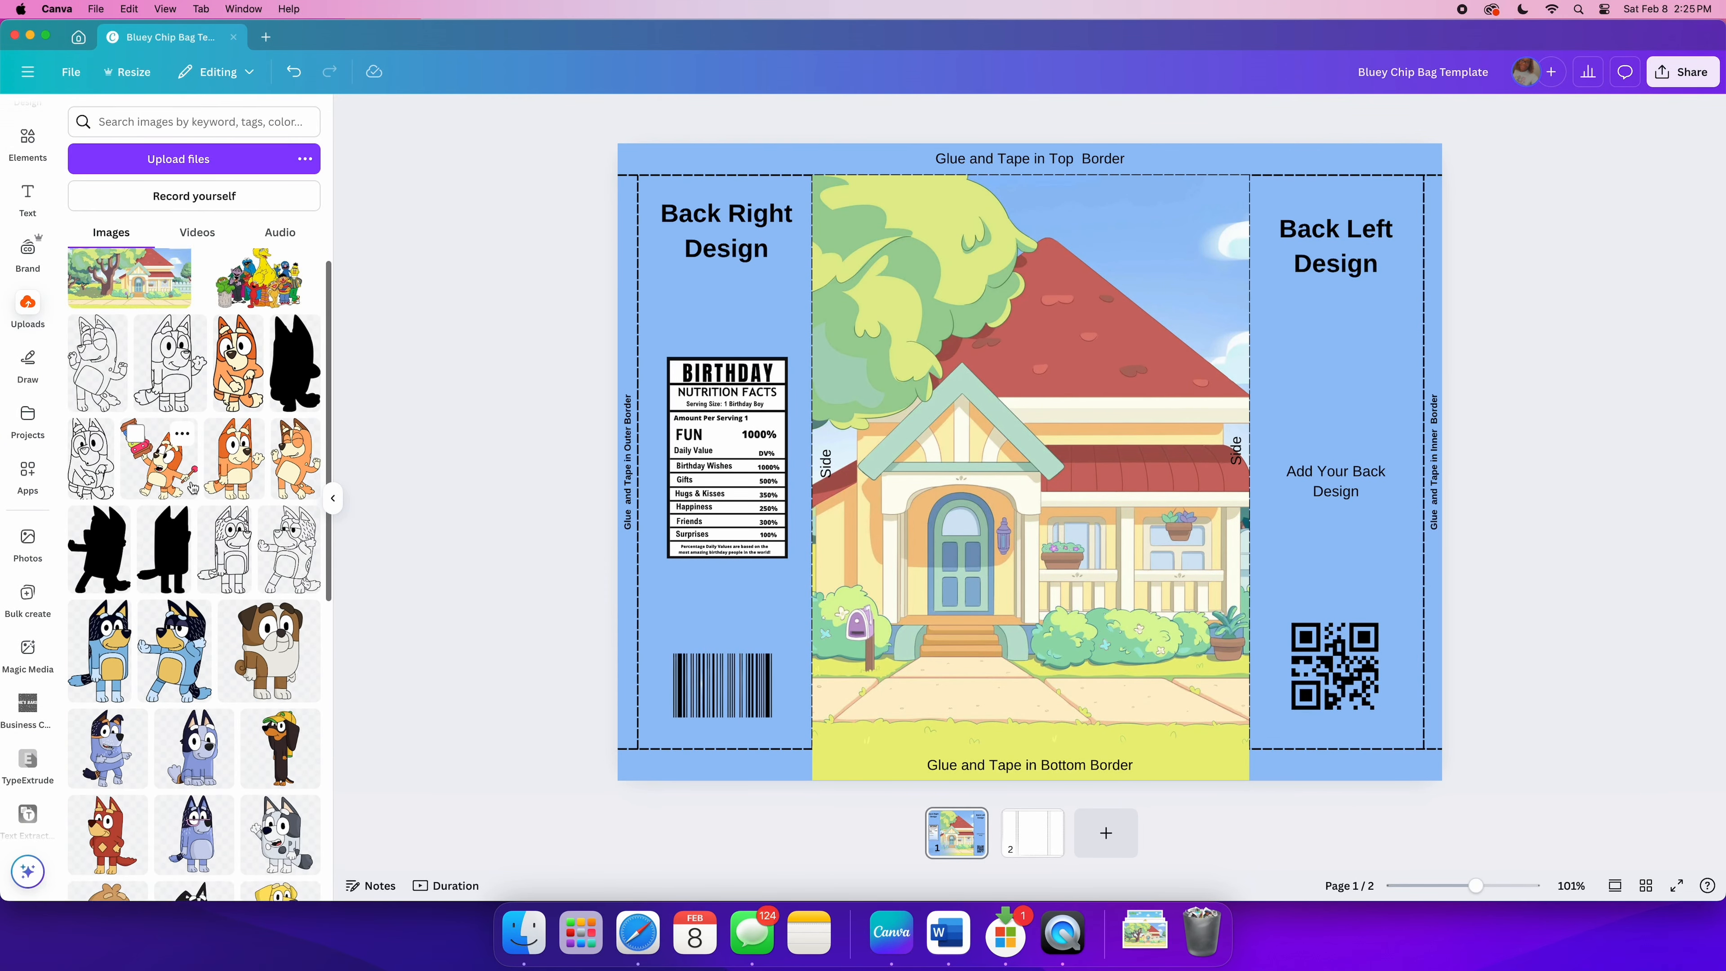
scroll(194, 487, "down", 5)
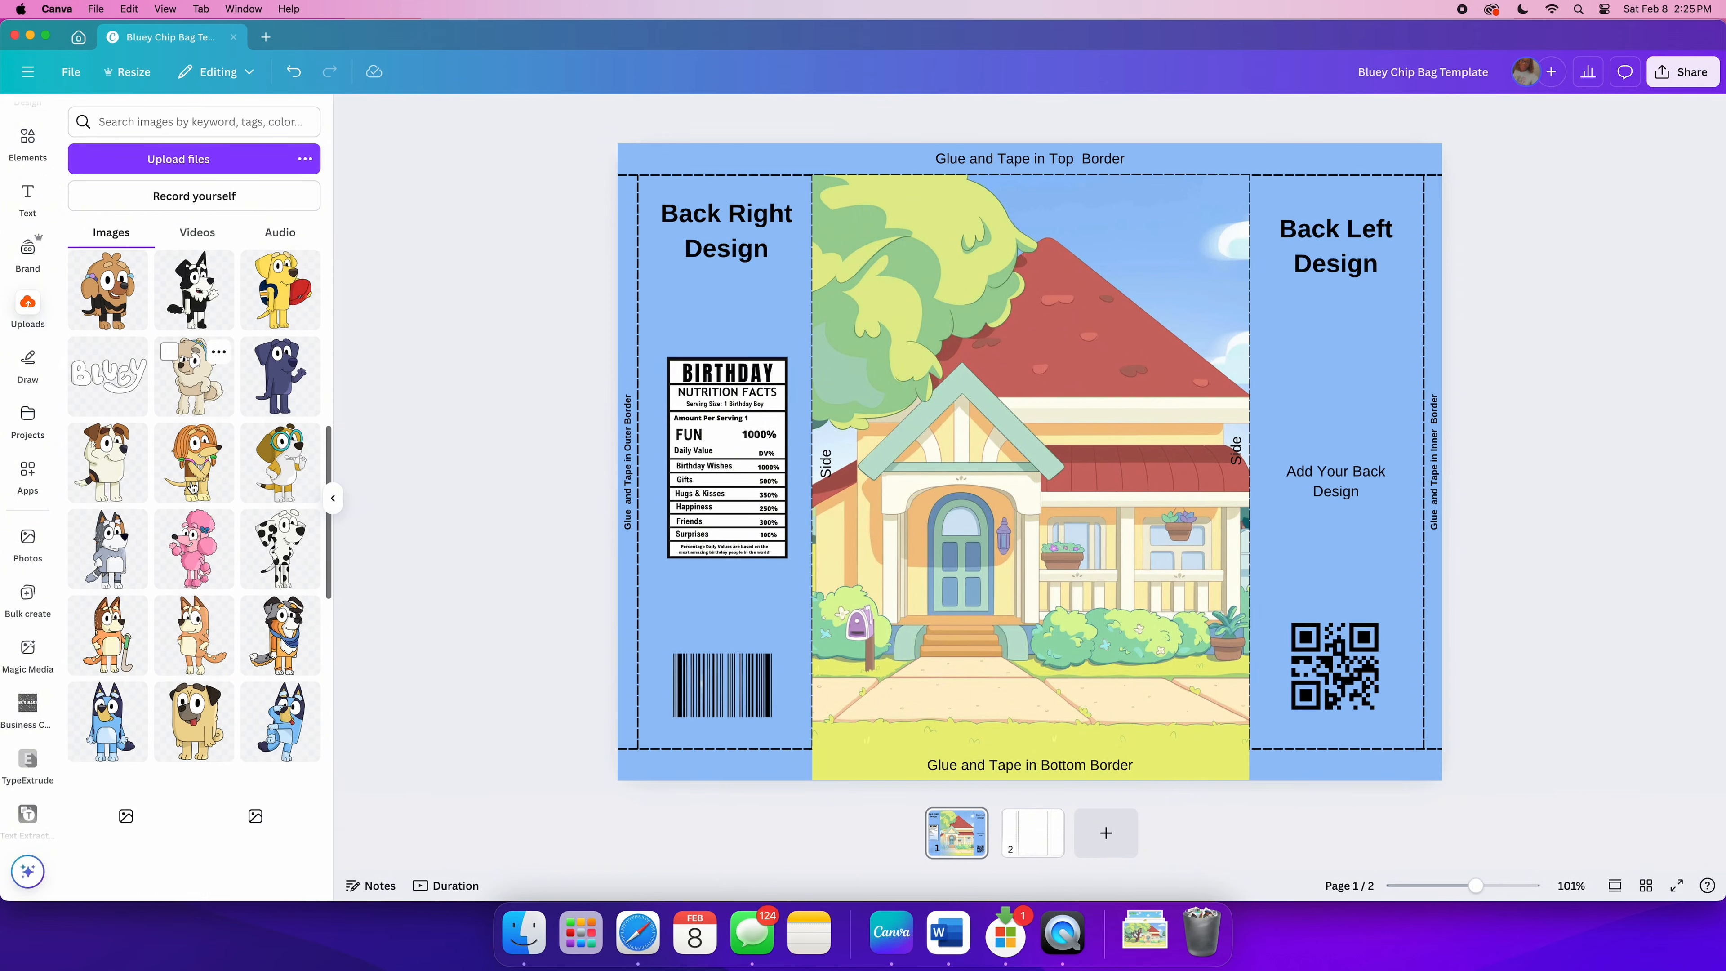
scroll(193, 487, "down", 10)
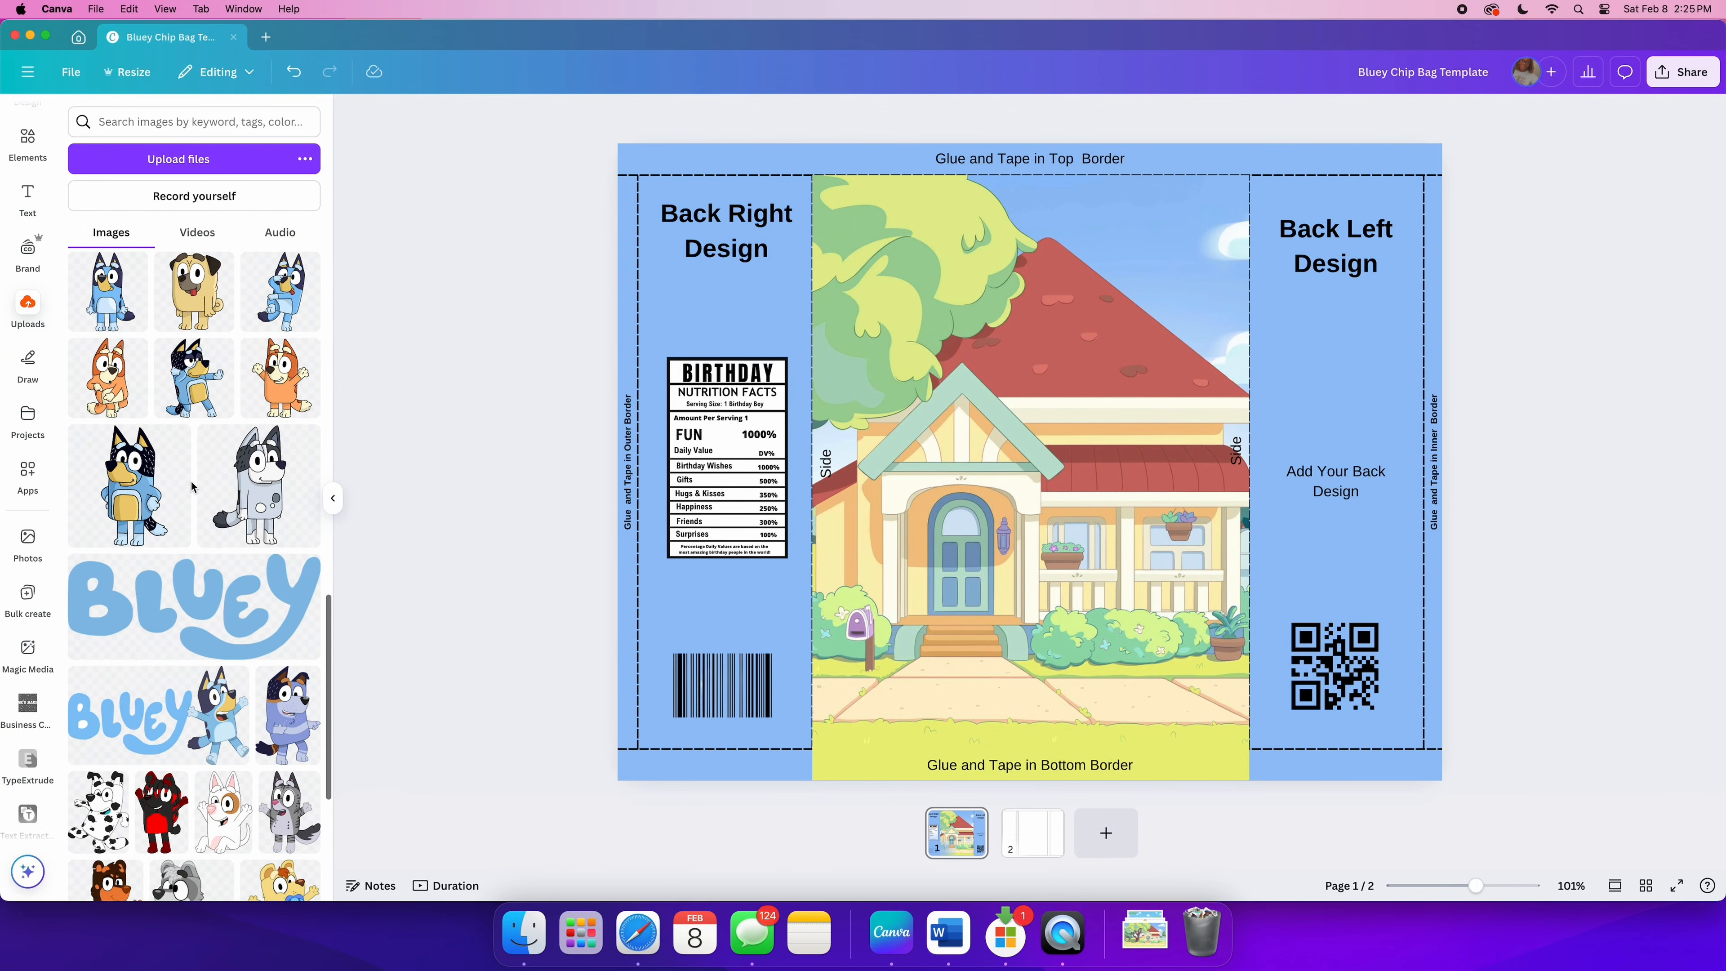
scroll(192, 486, "down", 8)
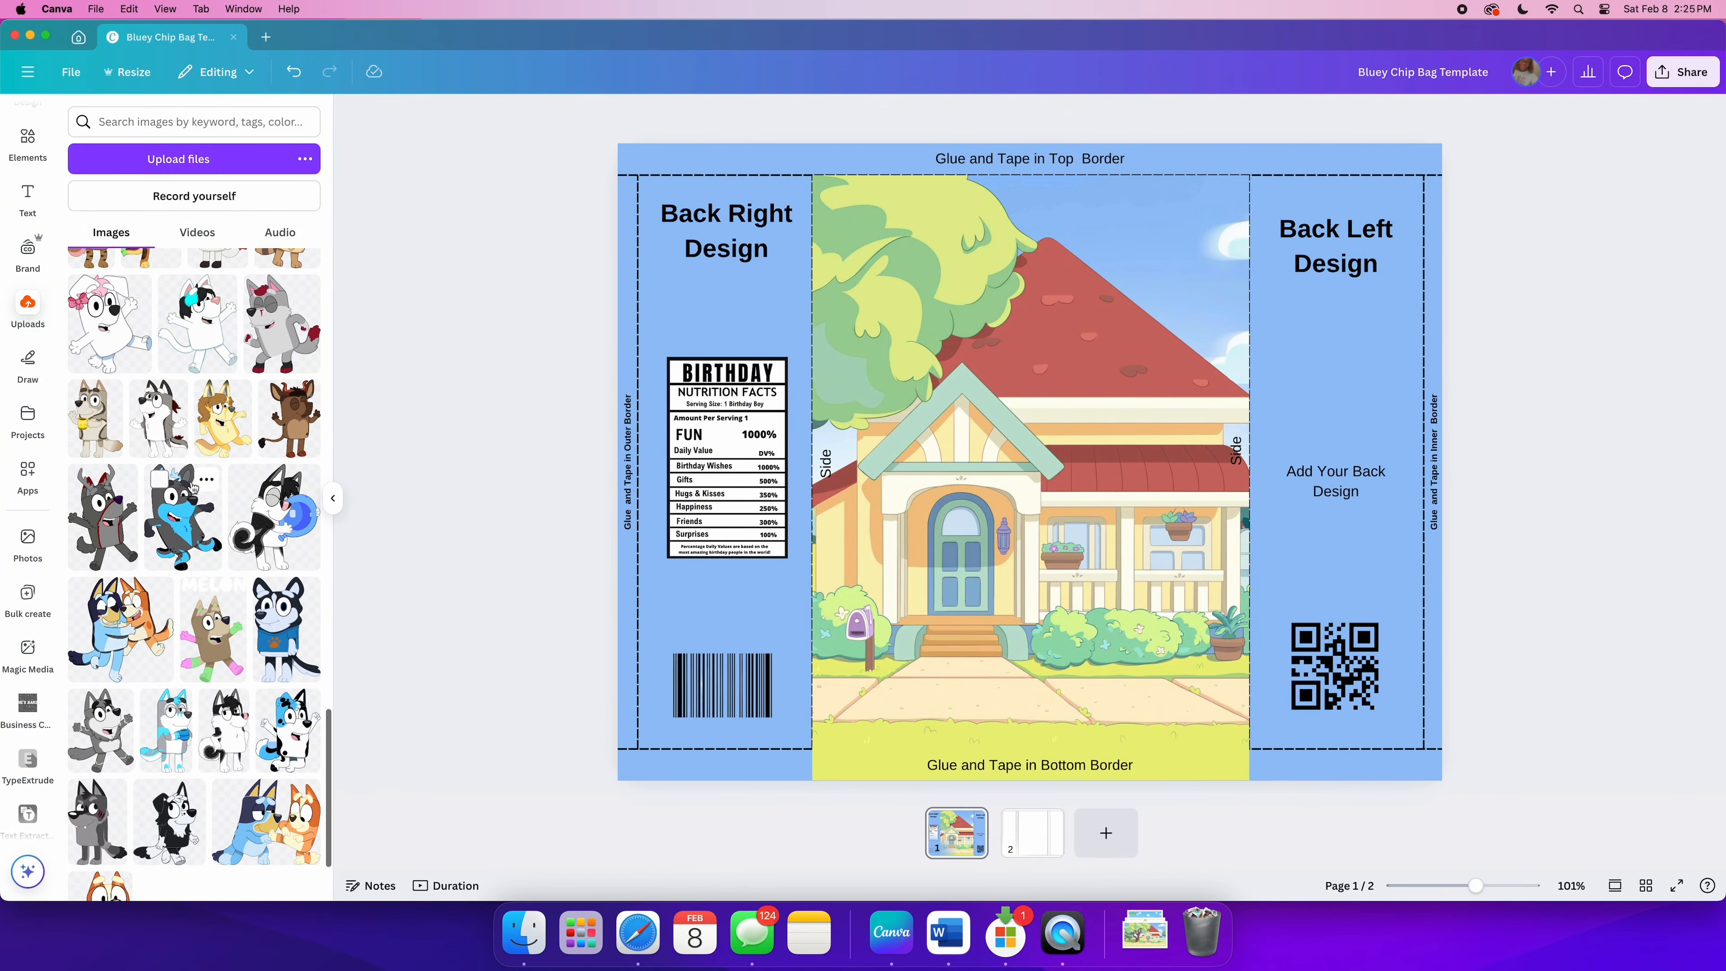
scroll(192, 486, "down", 5)
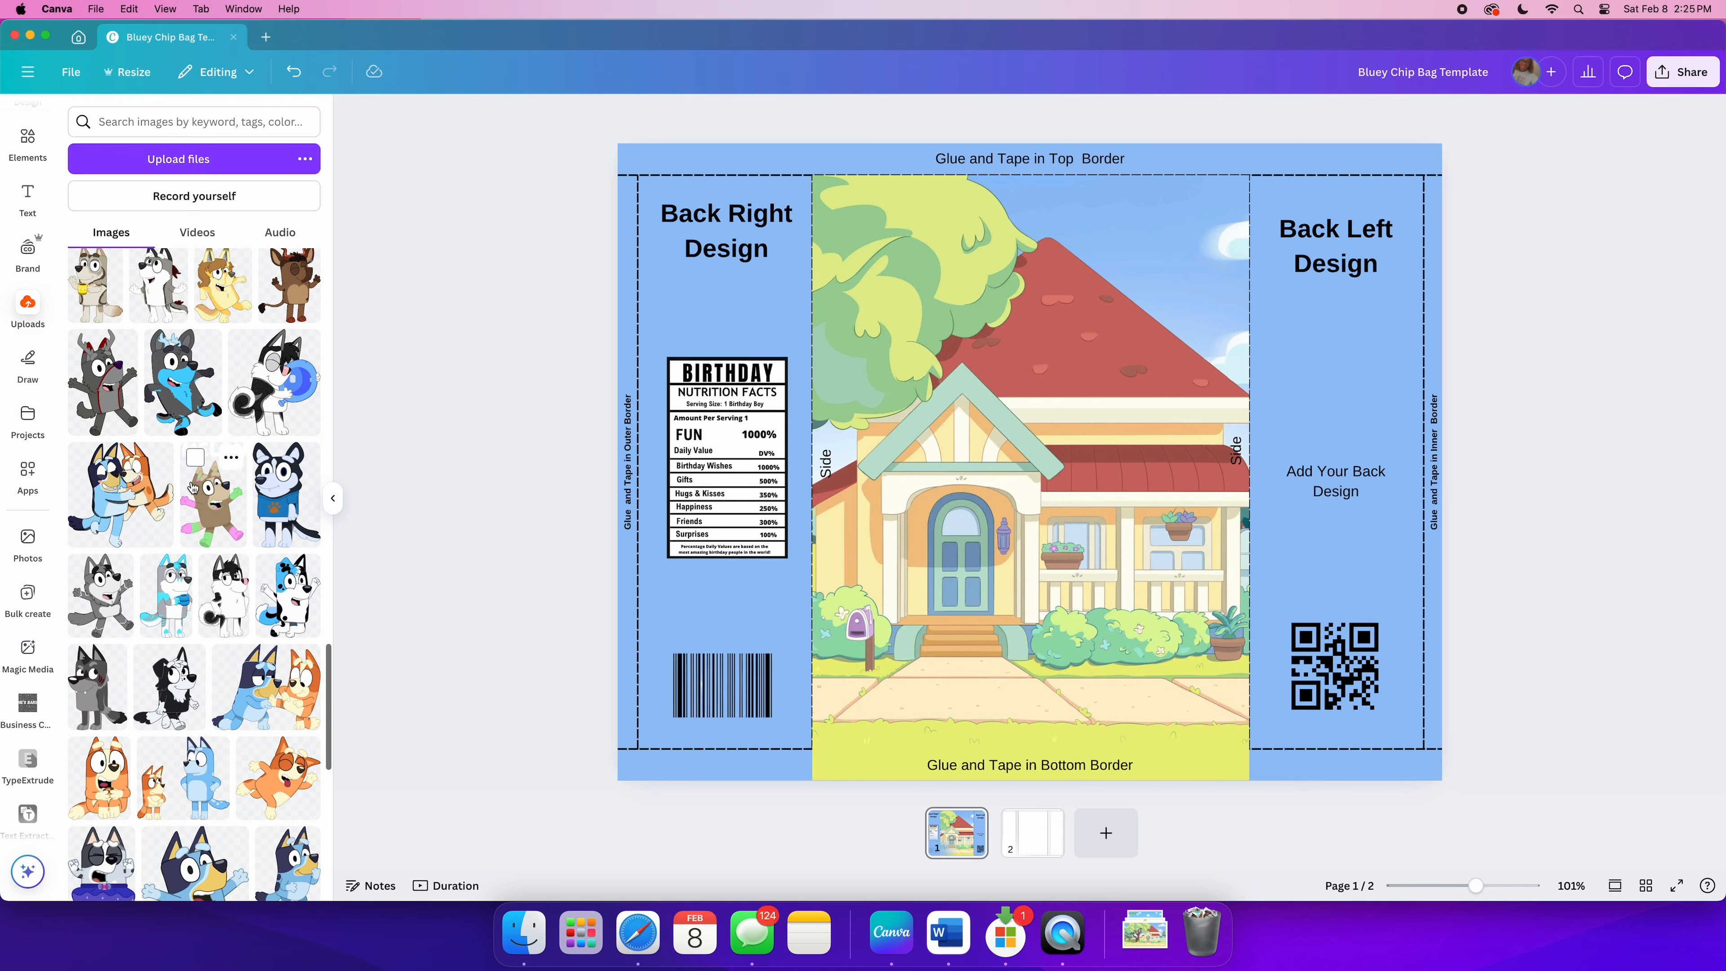
scroll(192, 487, "down", 6)
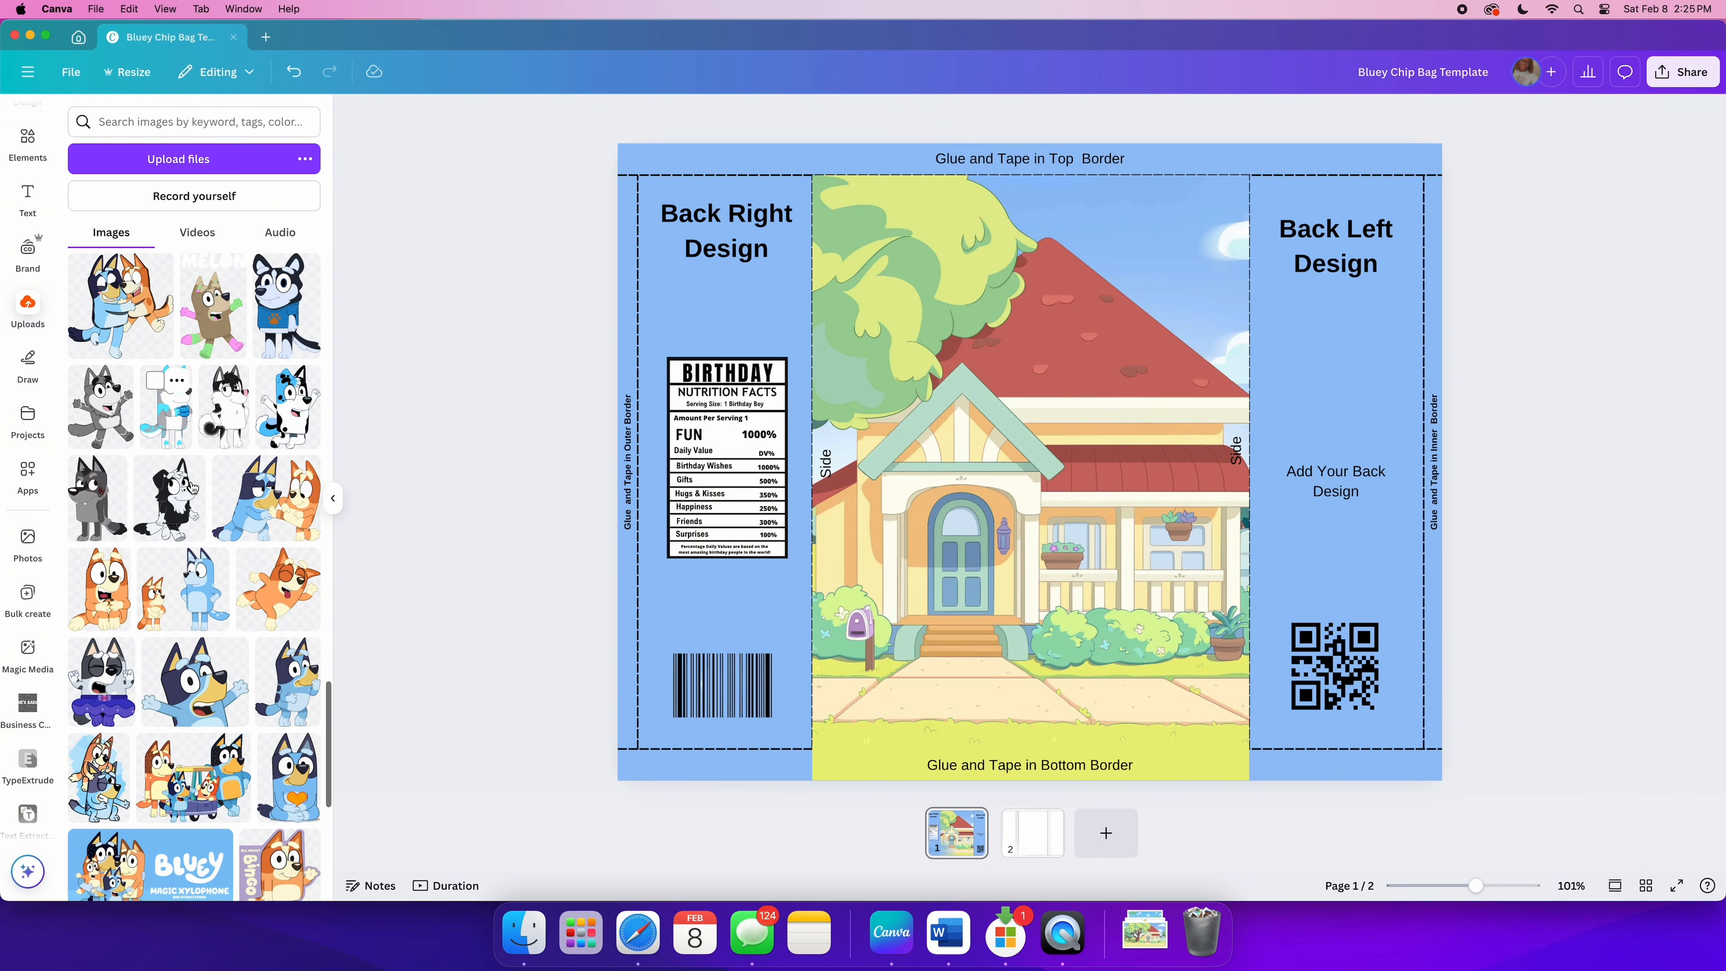
scroll(194, 487, "down", 3)
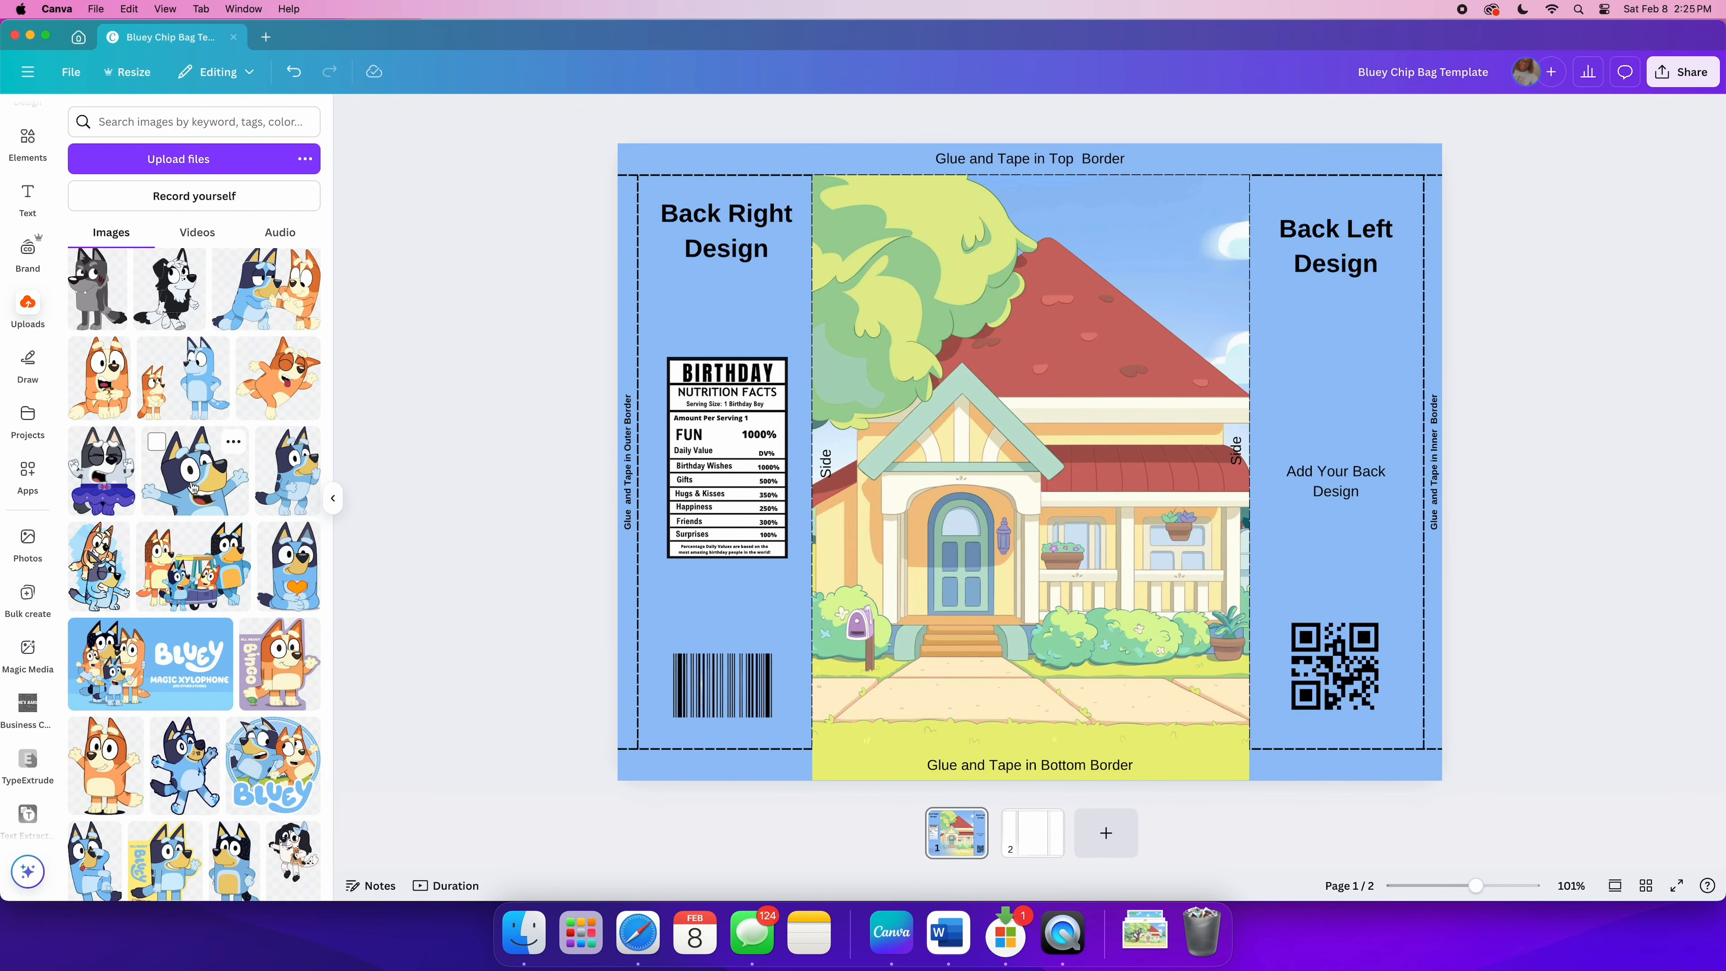
scroll(194, 488, "down", 10)
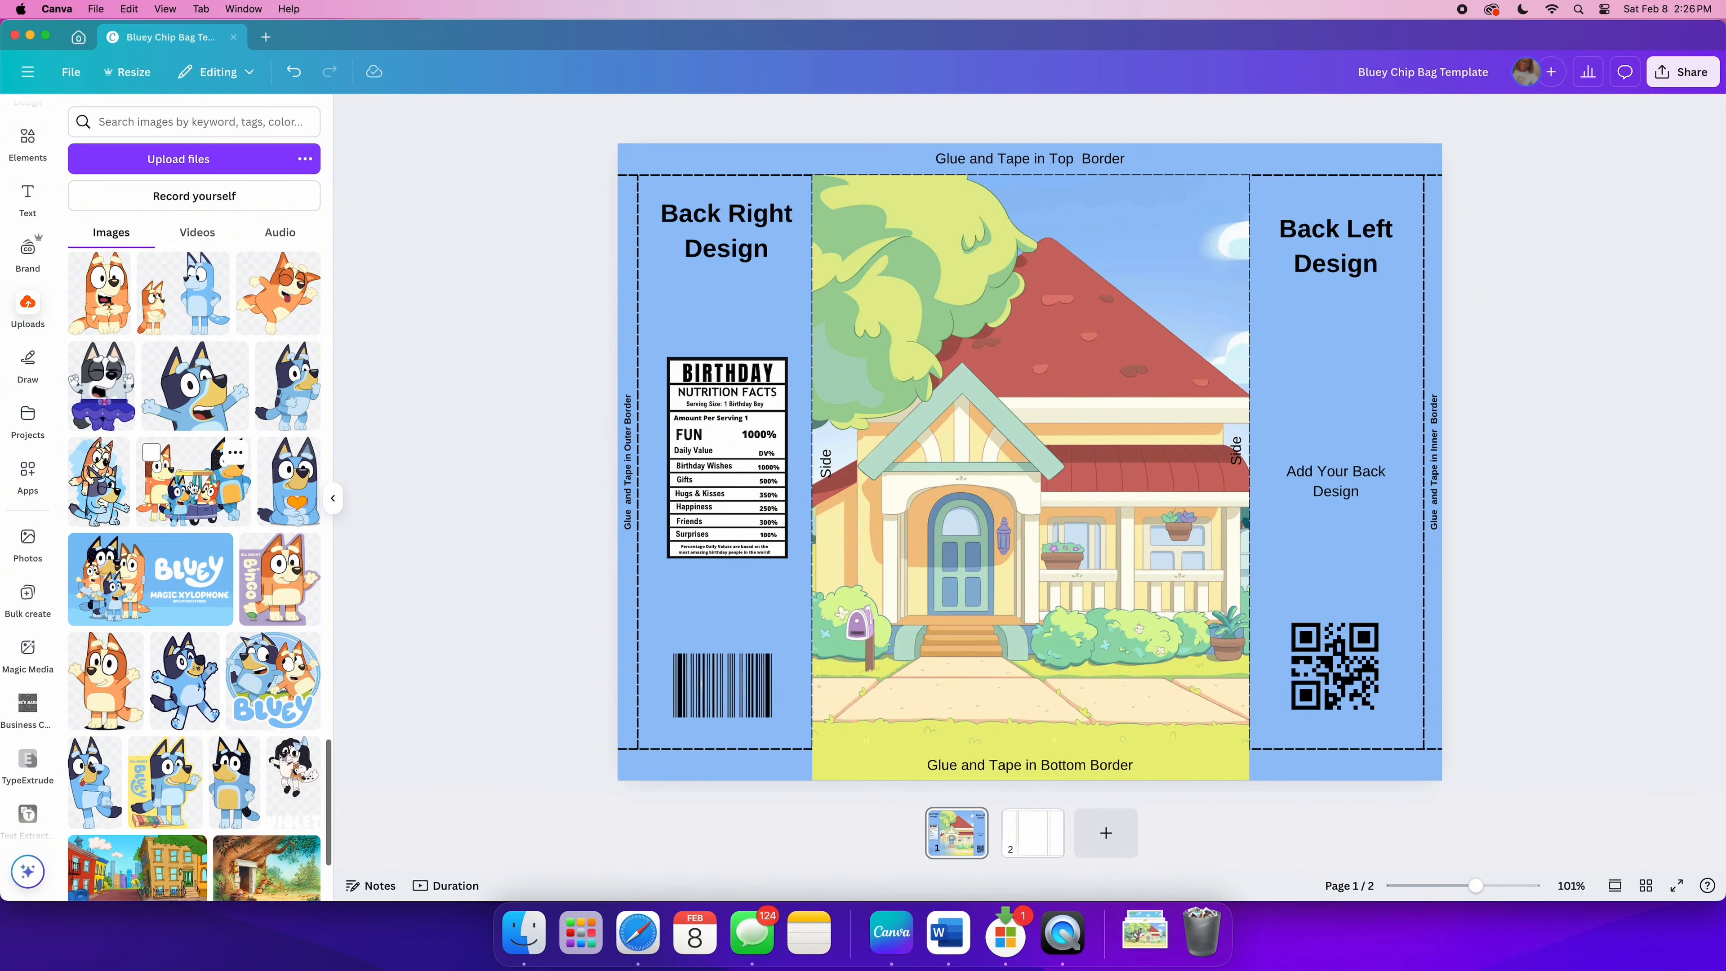
scroll(193, 487, "up", 10)
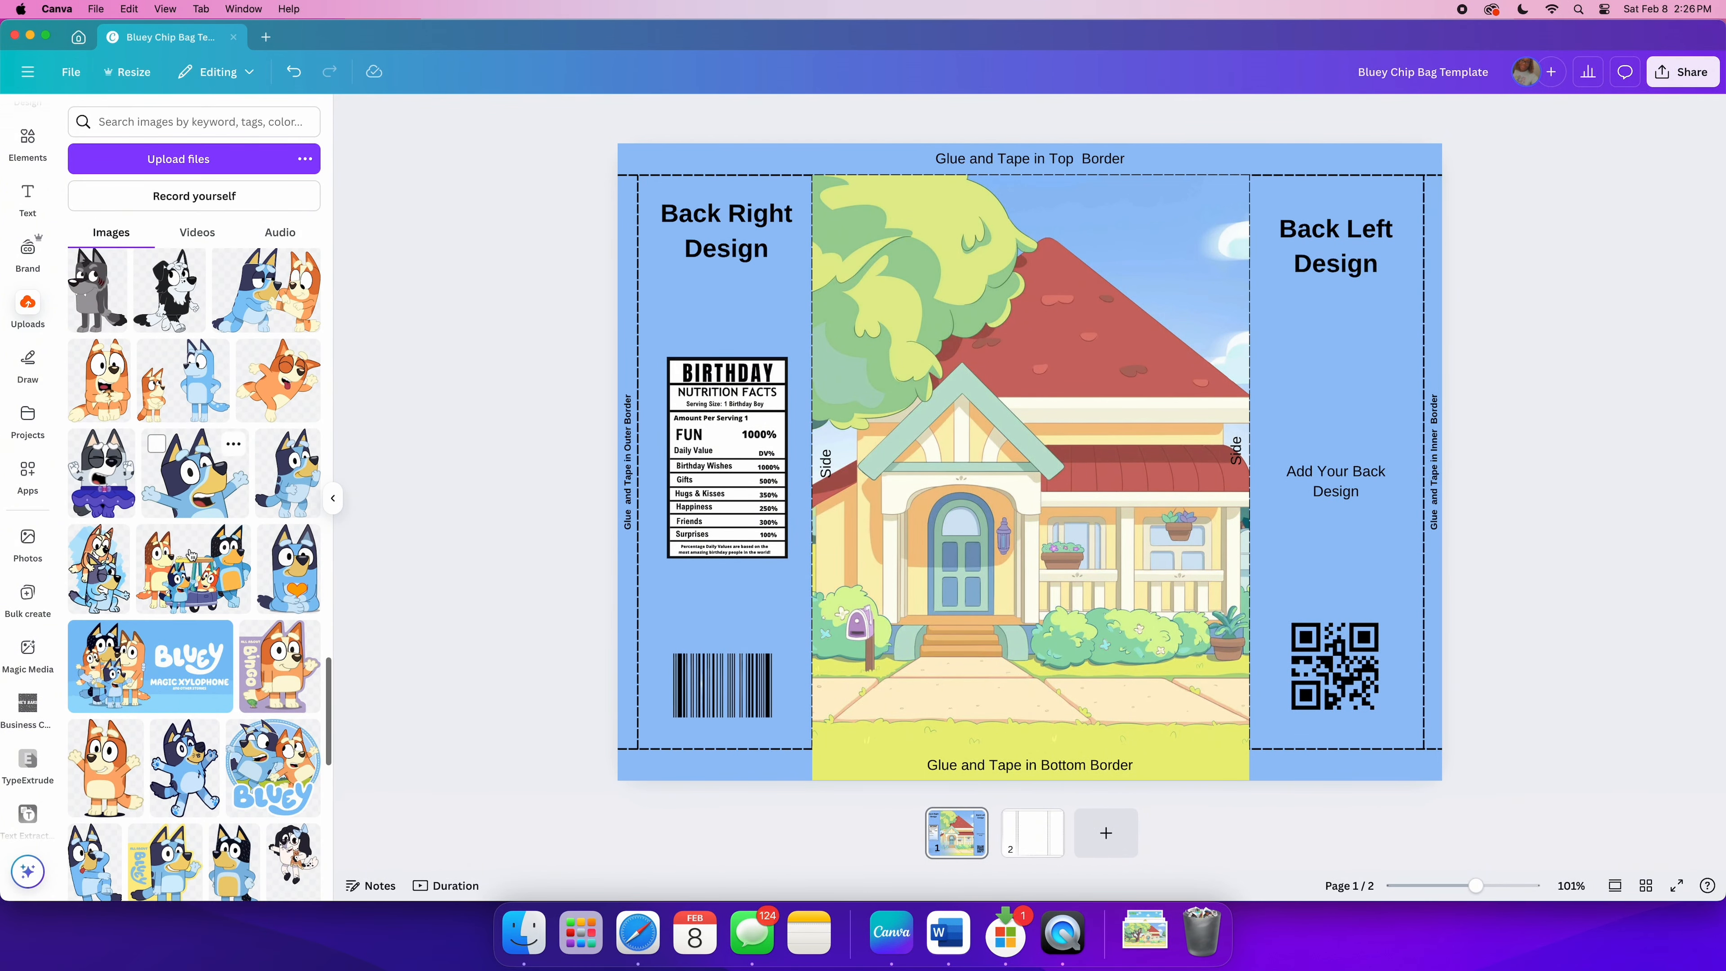
left_click(194, 537)
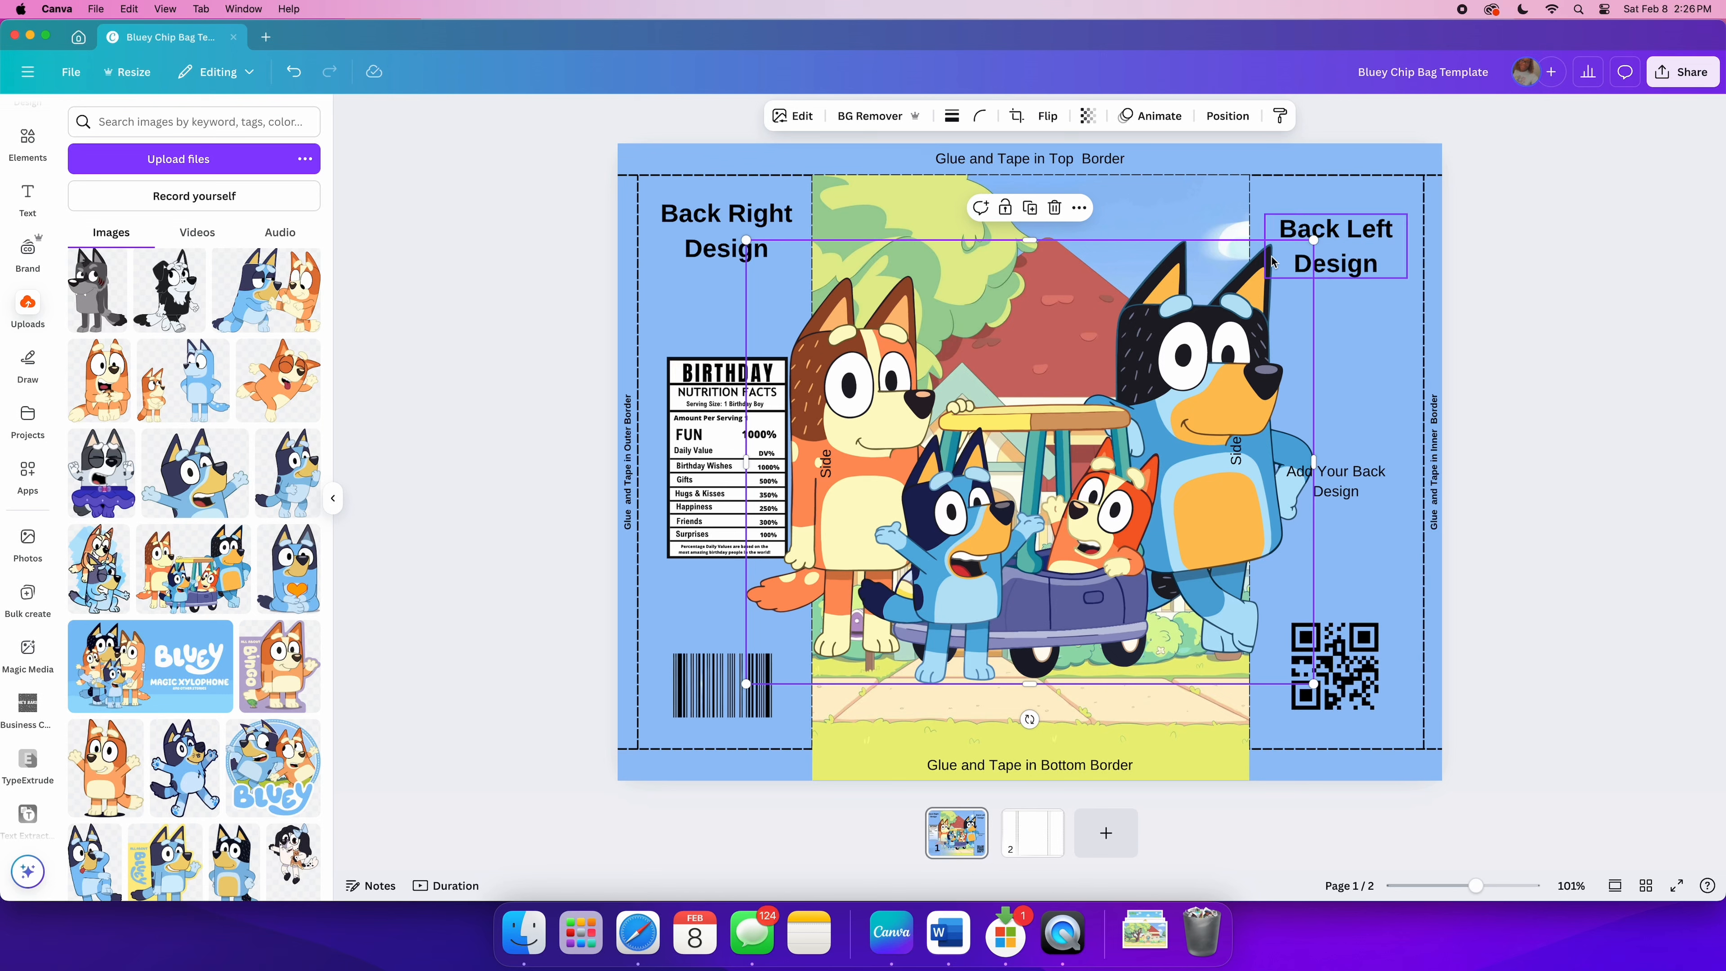
Step: Shrink the Bluey family picture and place it in front of the house, within the lower half of the front panel
left_click_drag(1313, 241, 1076, 425)
left_click_drag(897, 605, 1016, 644)
left_click_drag(1195, 466, 1211, 451)
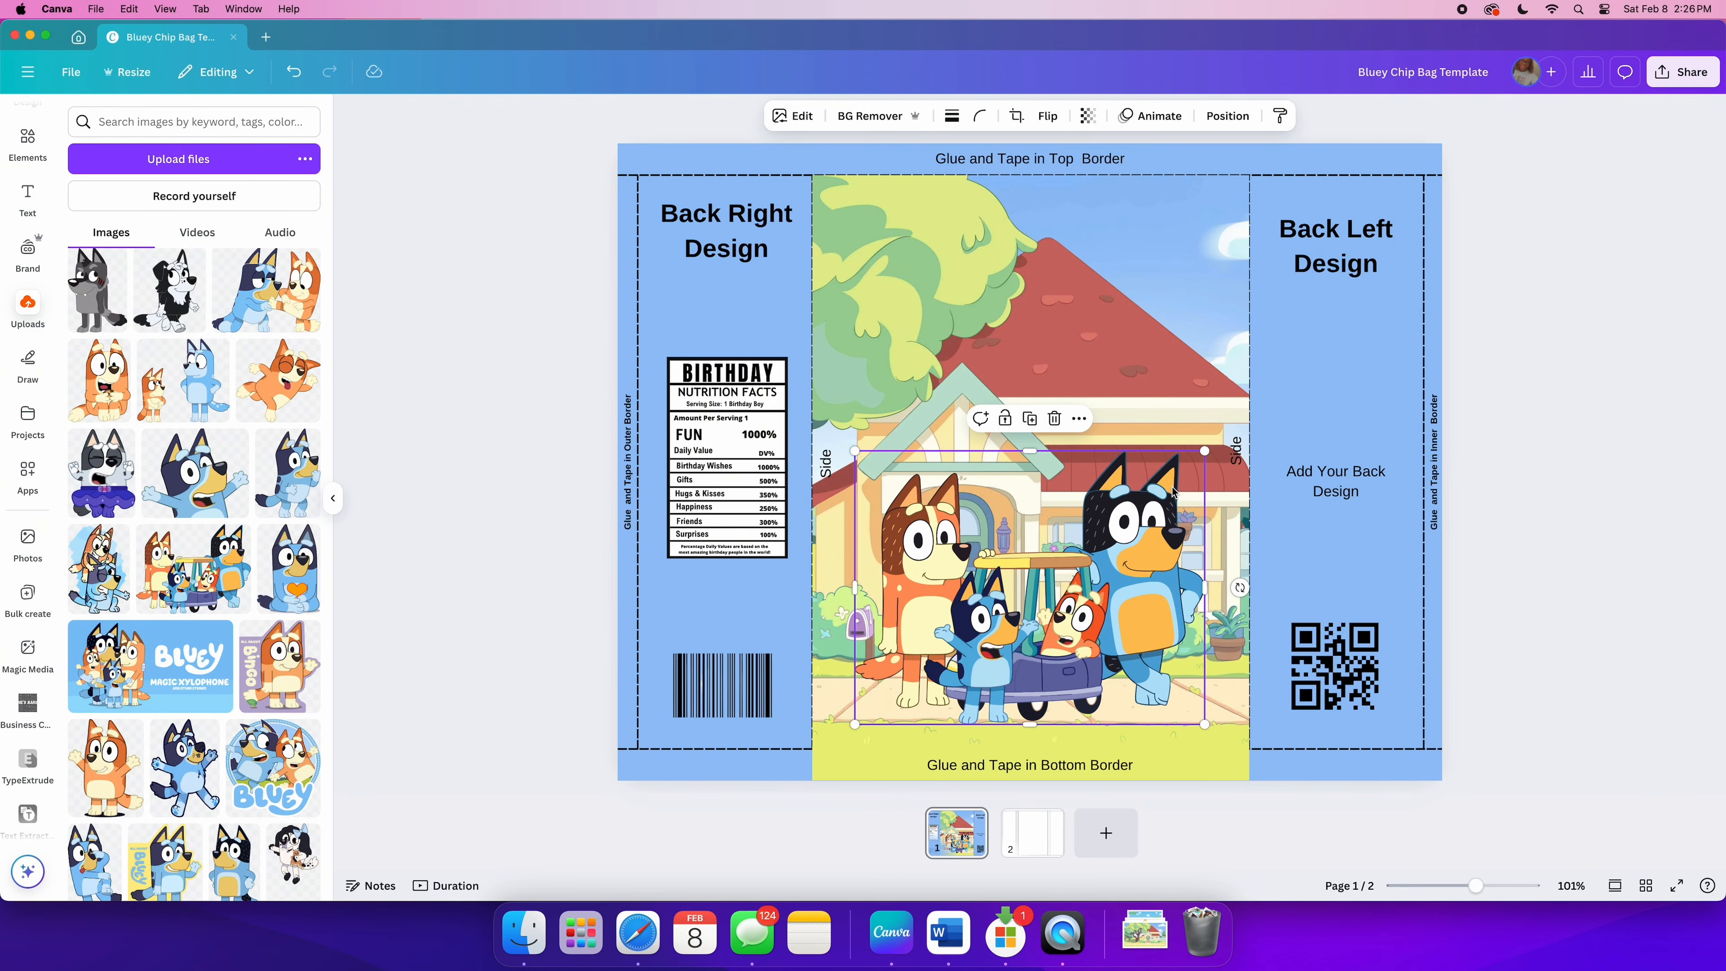
left_click(1499, 474)
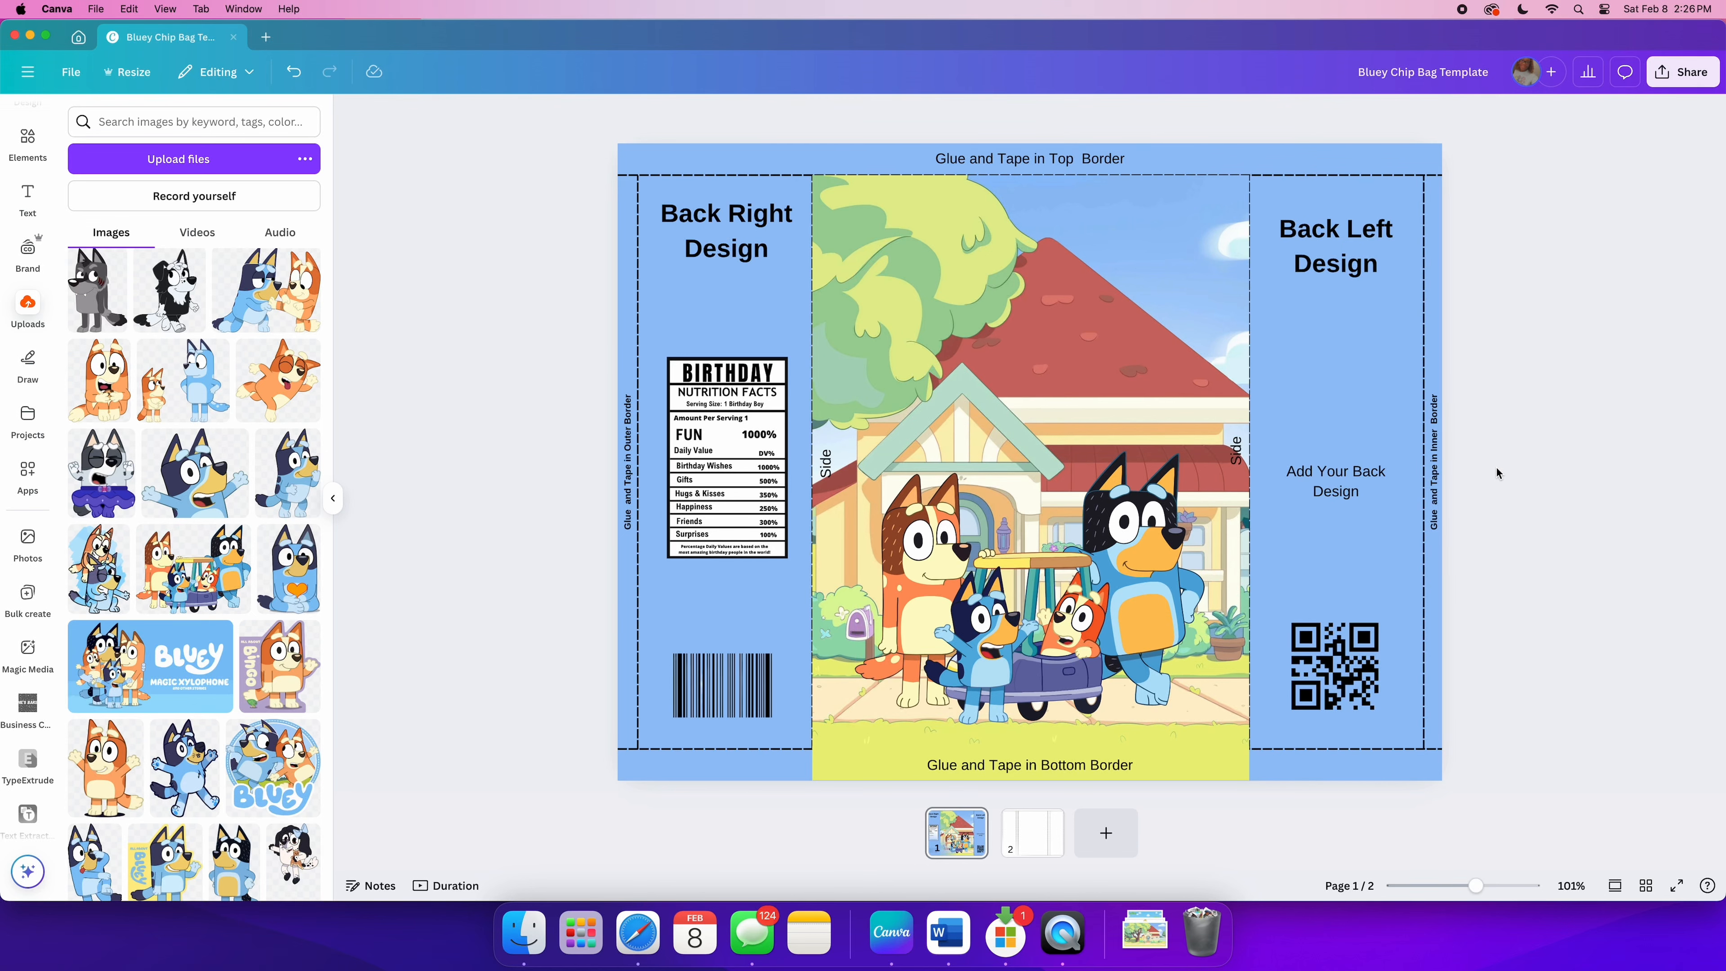
Step: Add a title text reading "Happy 3rd Birthhday" with the child's first name on a second line, and place it above the characters
left_click(24, 192)
left_click(213, 273)
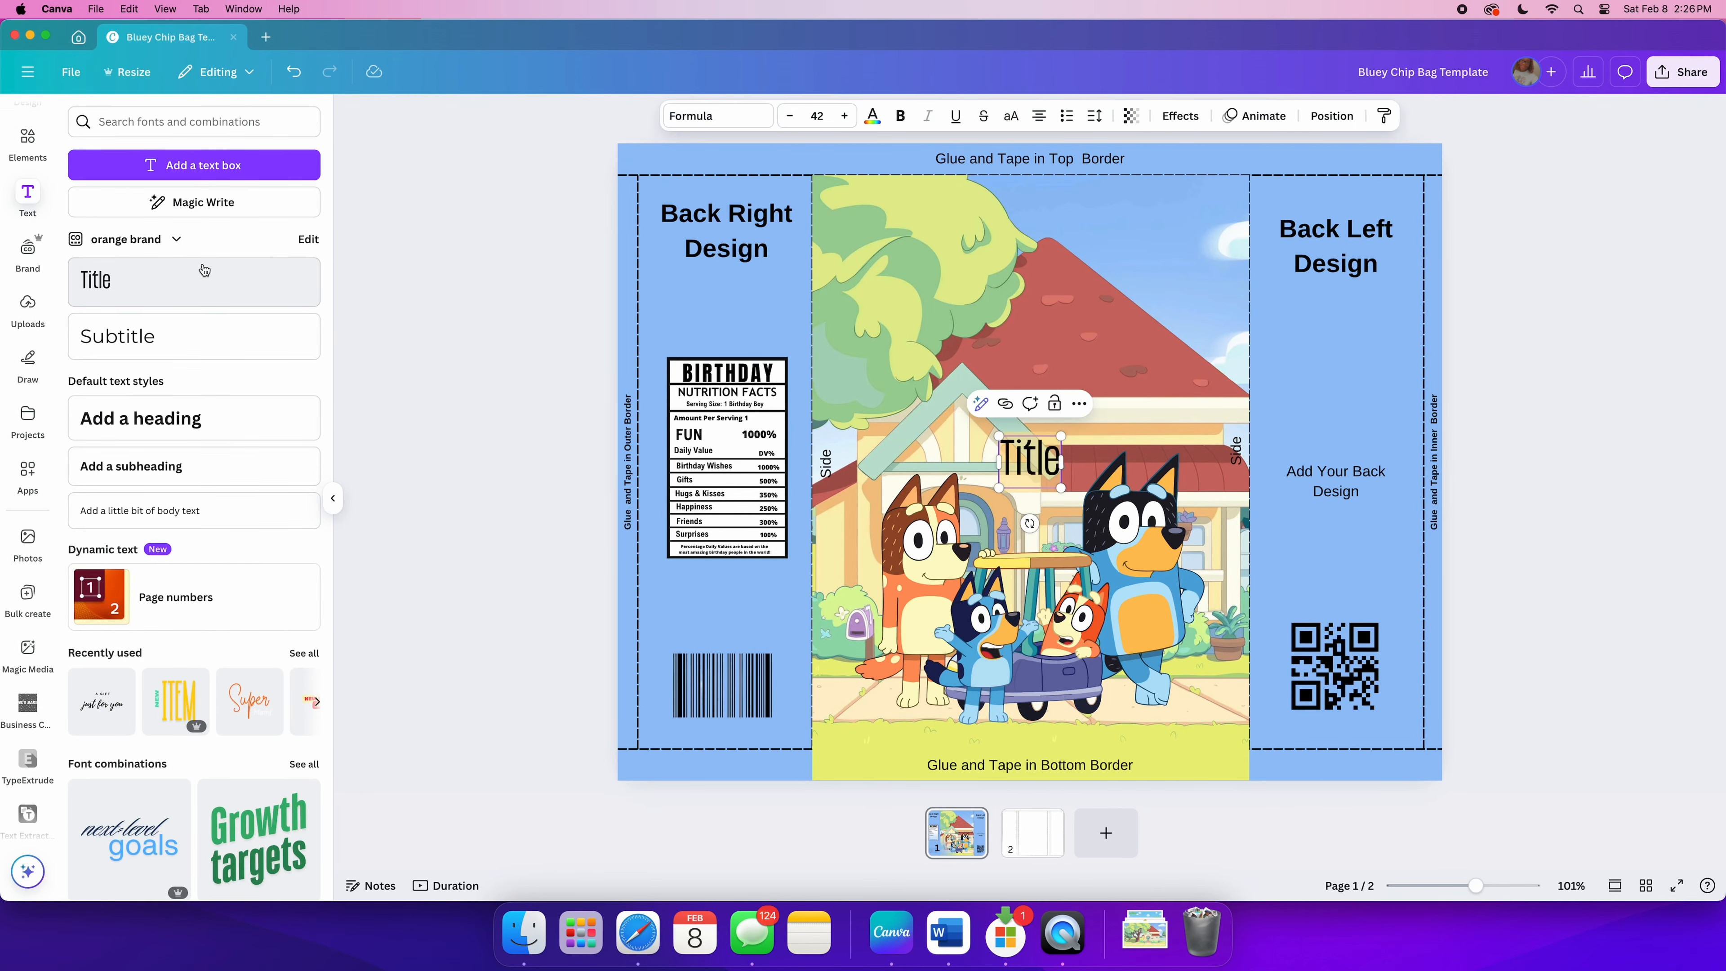
type("H")
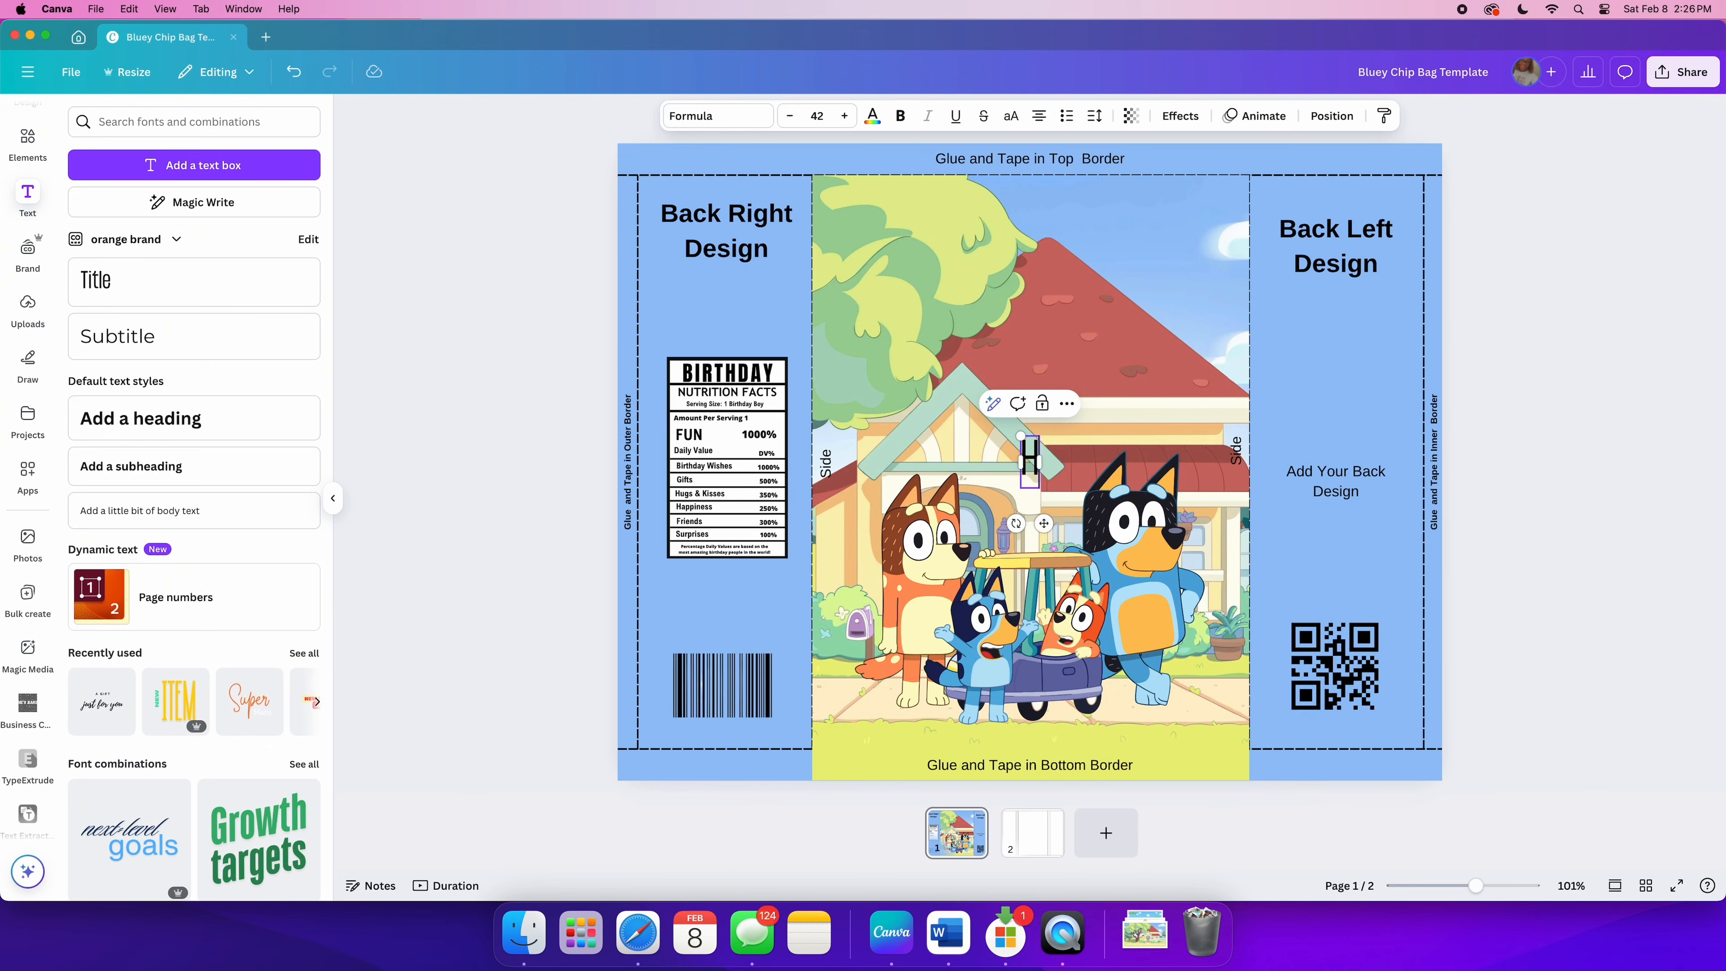
type("appy 3")
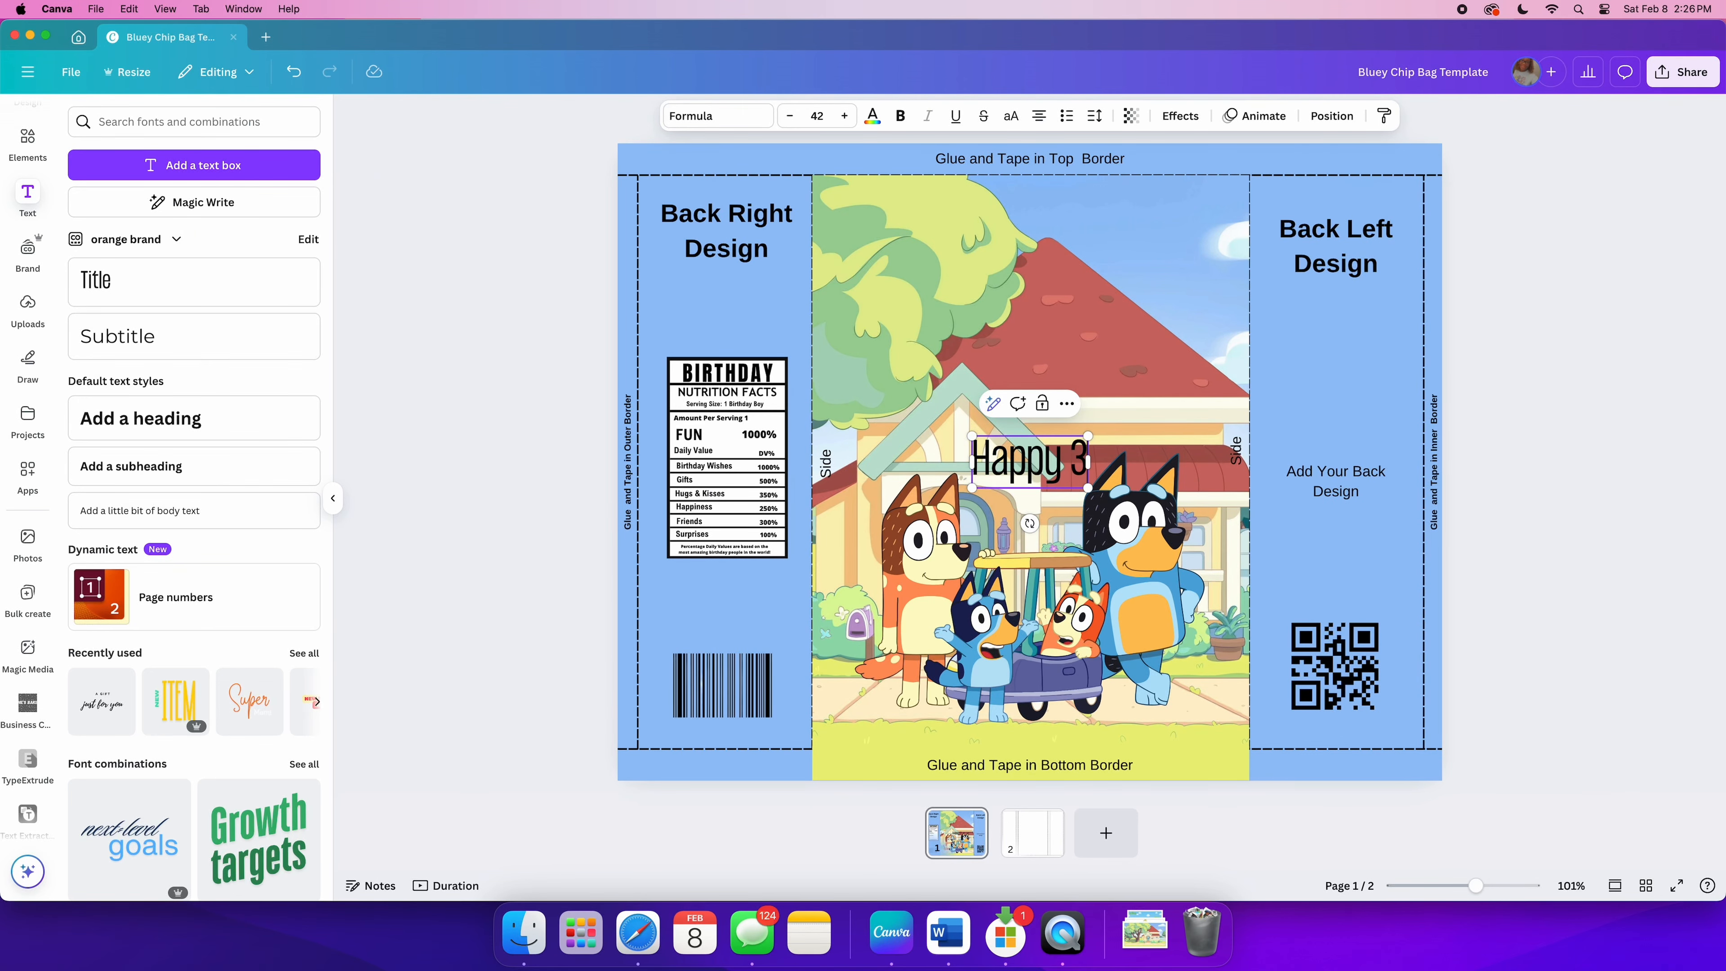
type("rd")
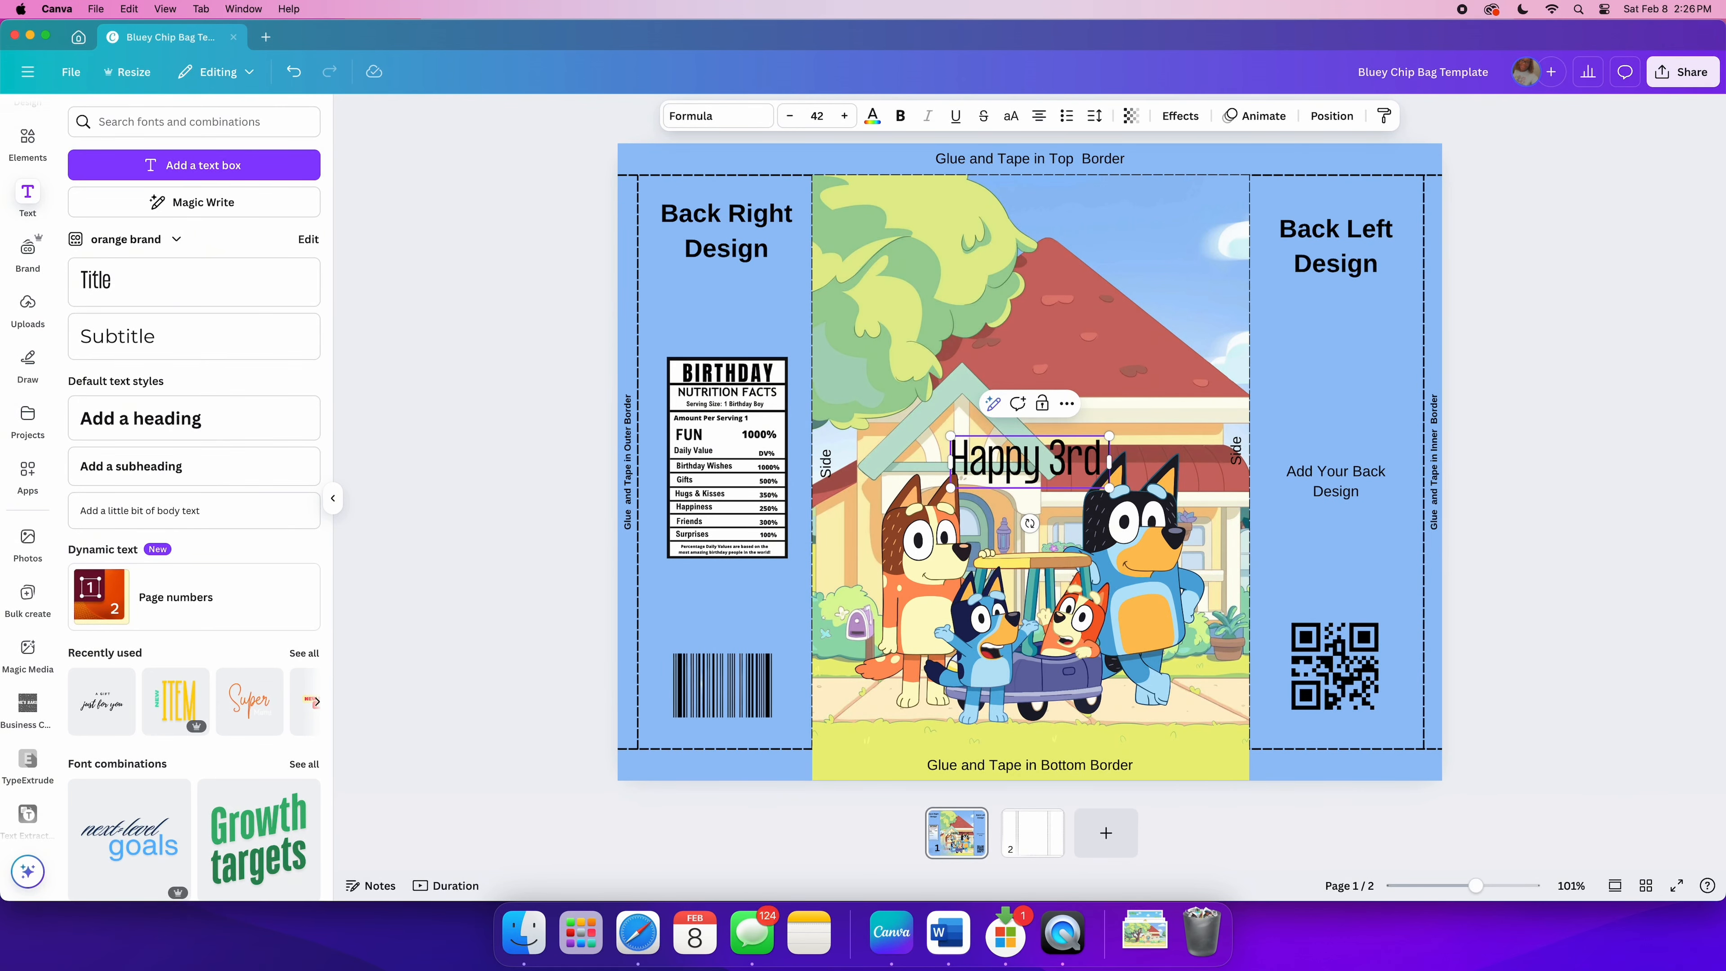
type(" Birthhday")
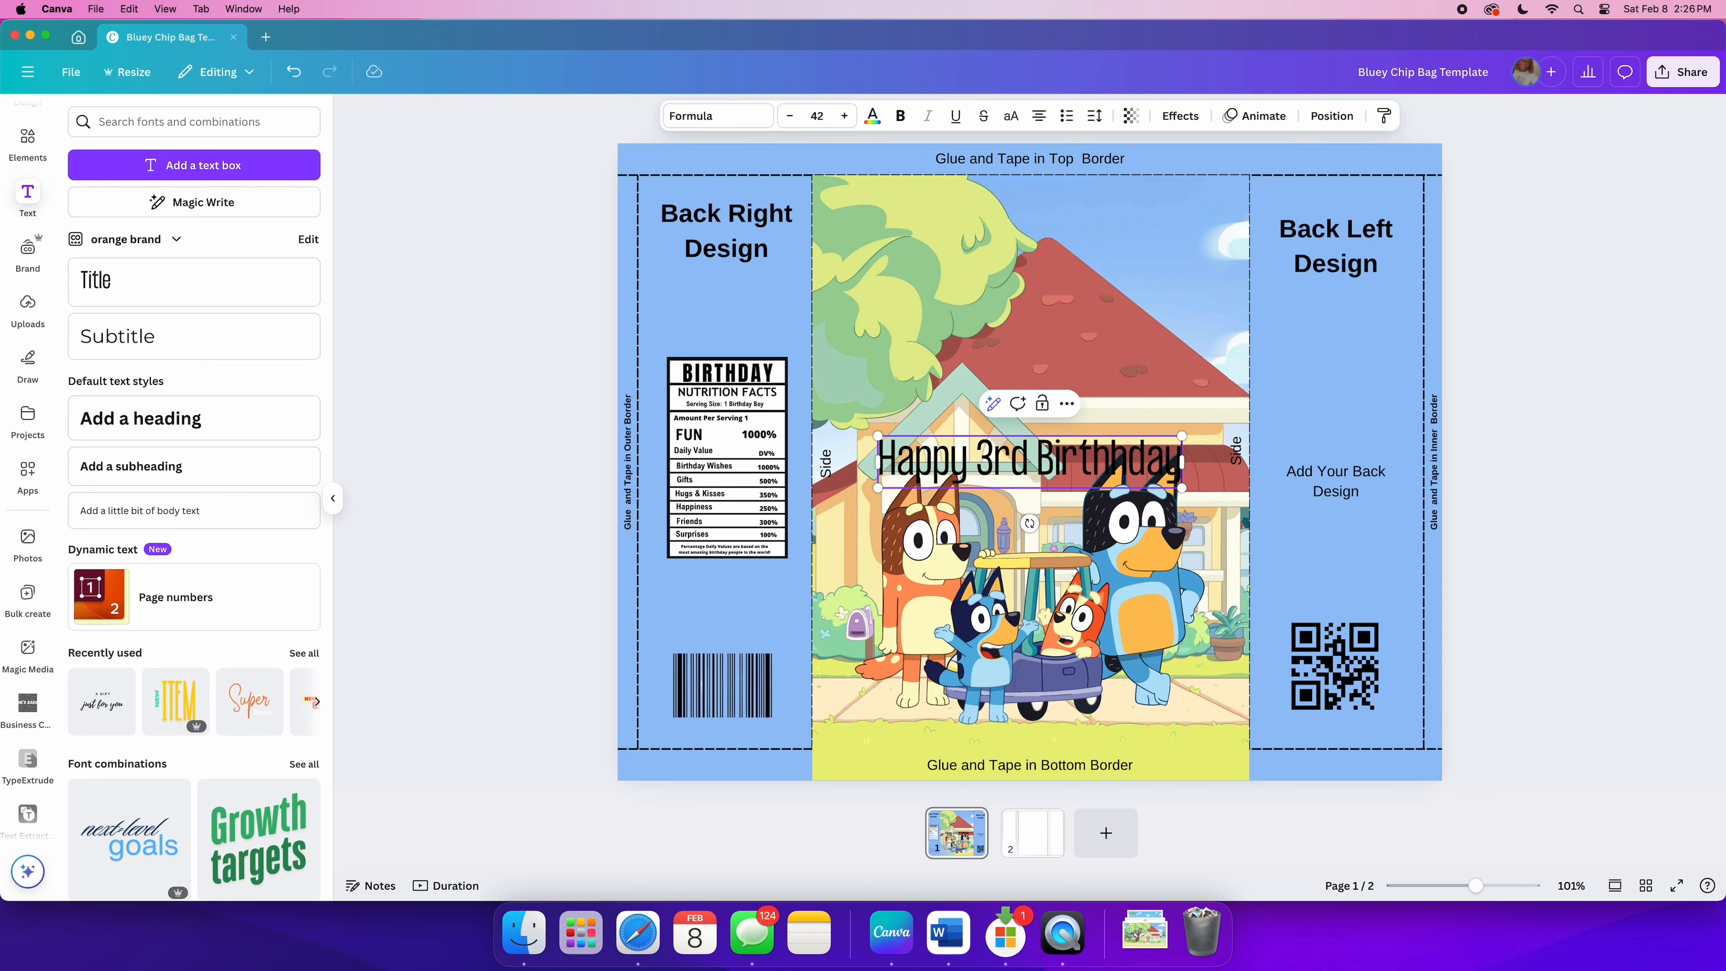
key("Return")
type("Lei")
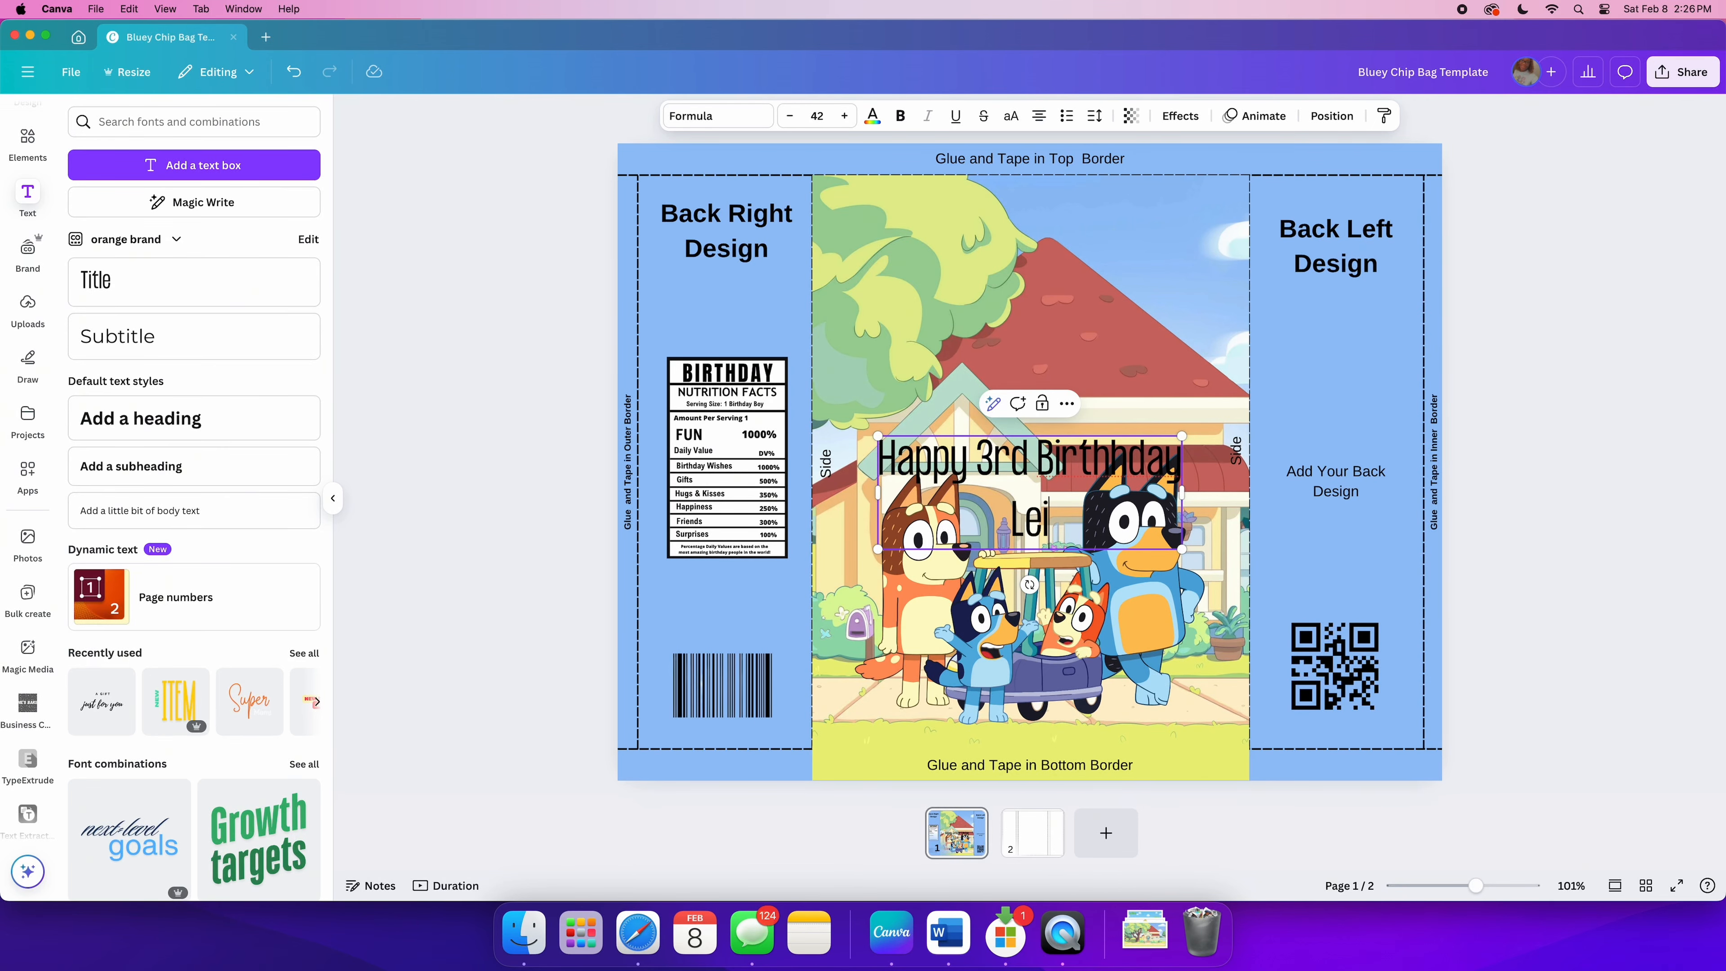
type("lani")
left_click(478, 340)
left_click(968, 464)
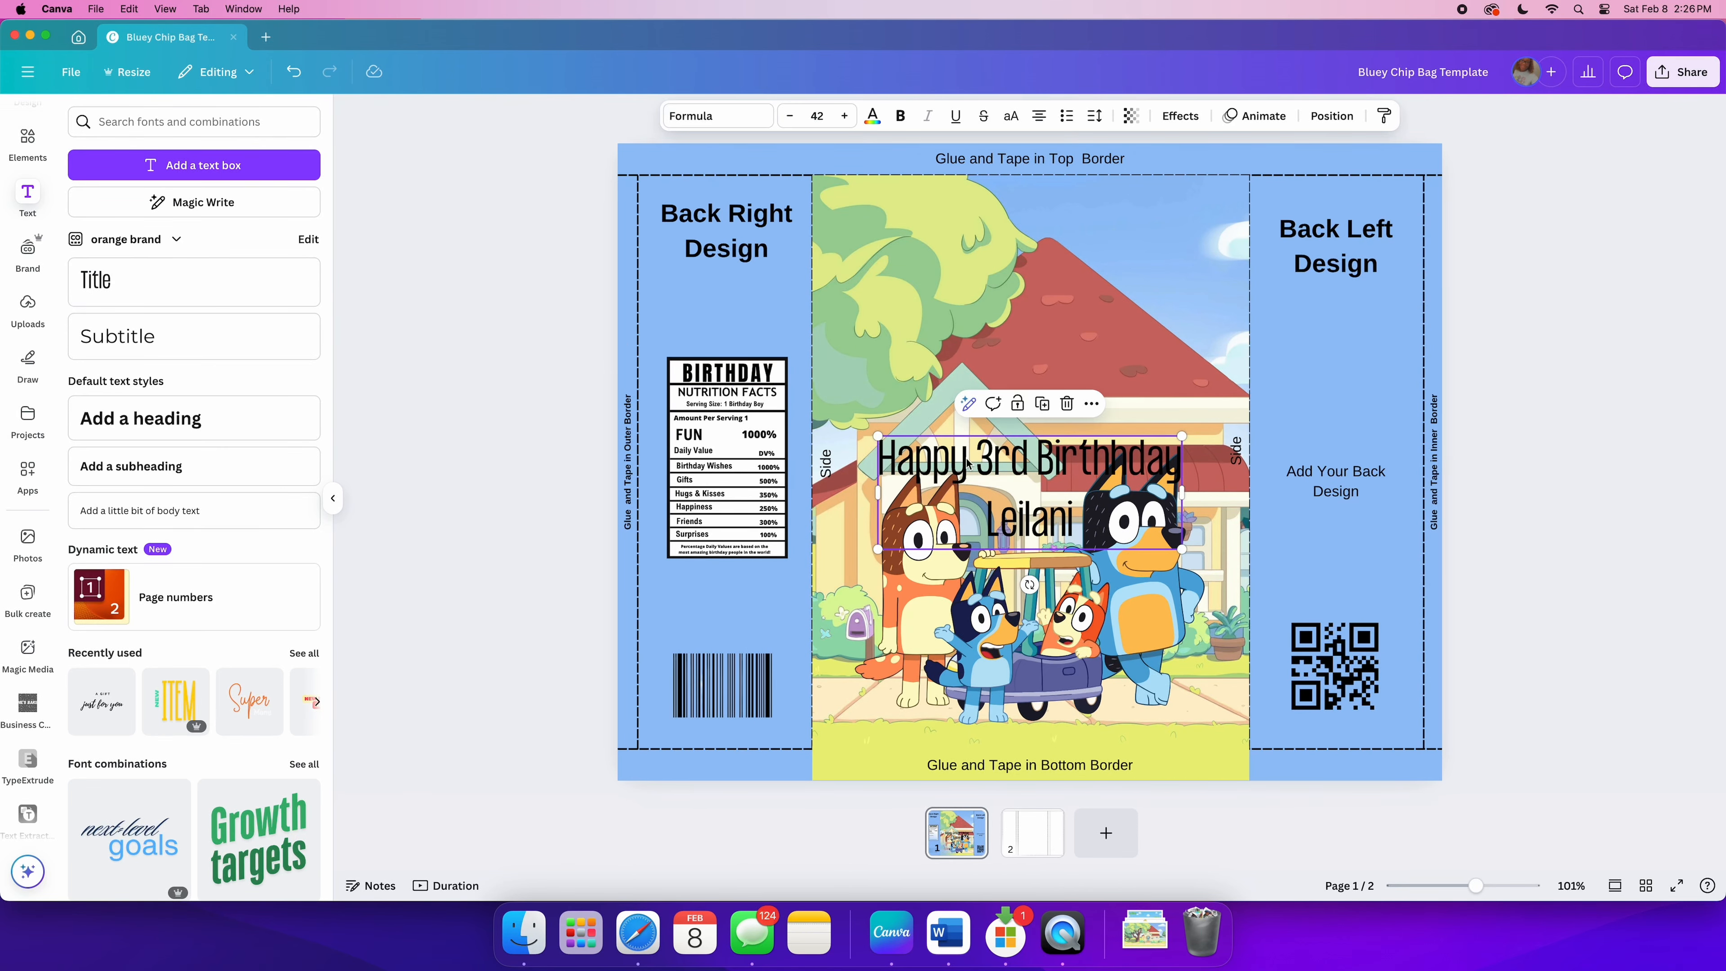
left_click_drag(968, 465, 1043, 386)
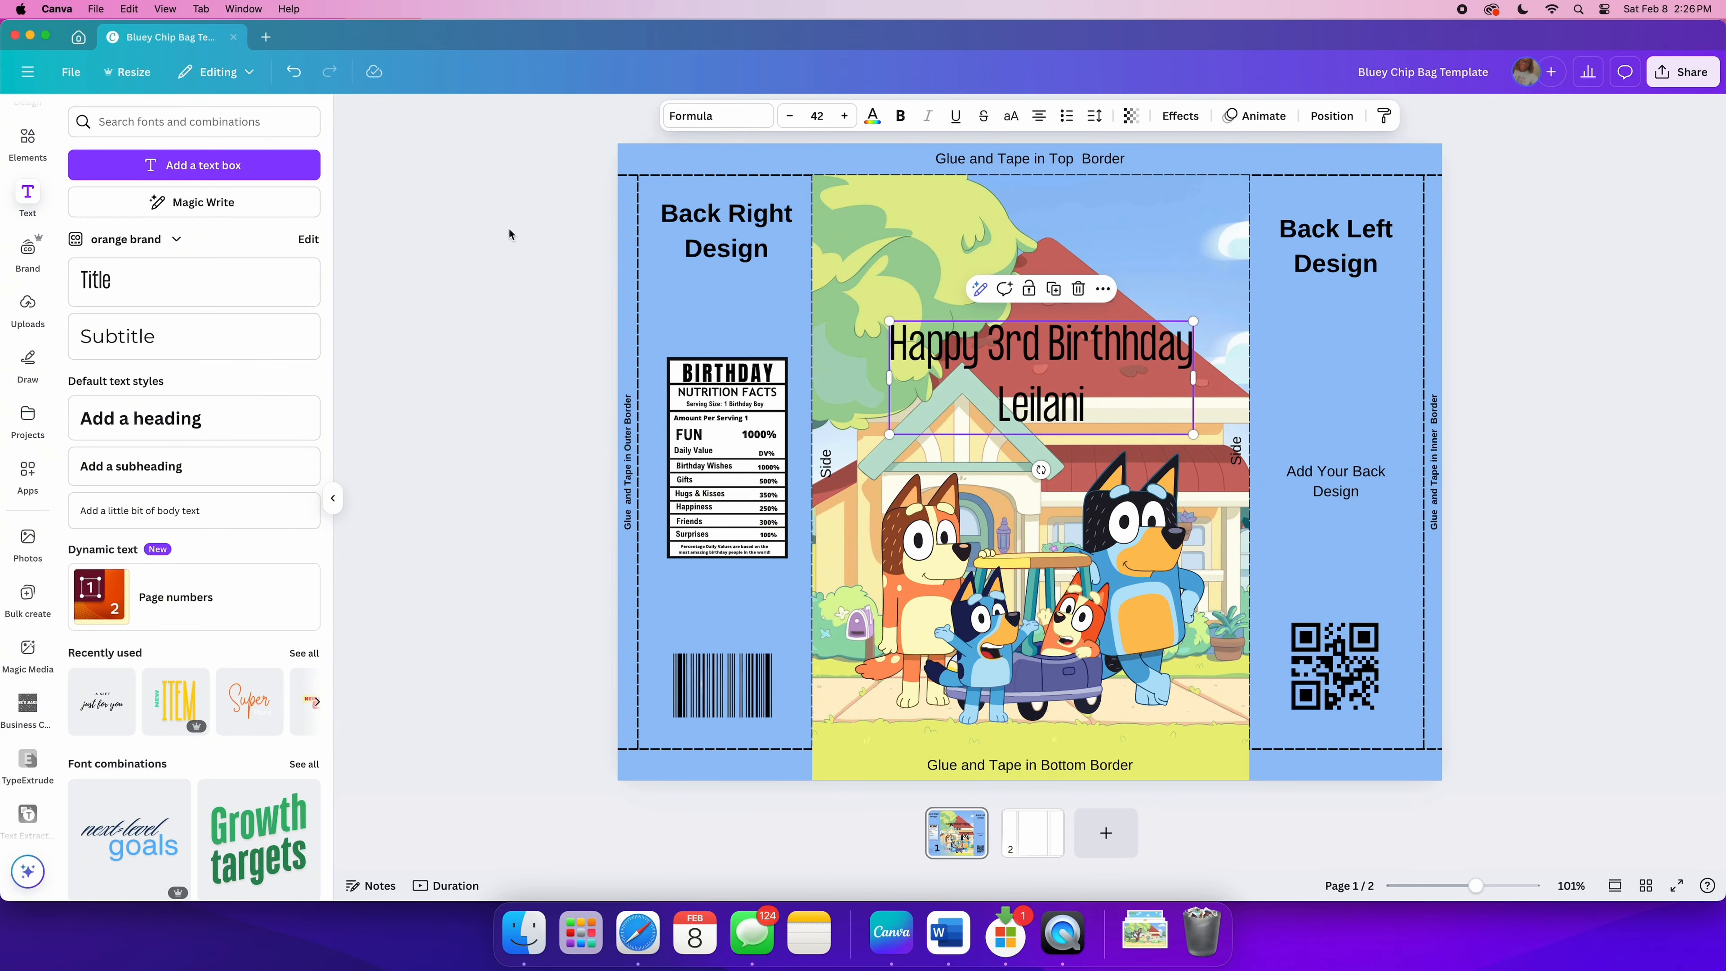
Step: Set the birthday title's font to the uploaded Heyam Regular
left_click(706, 116)
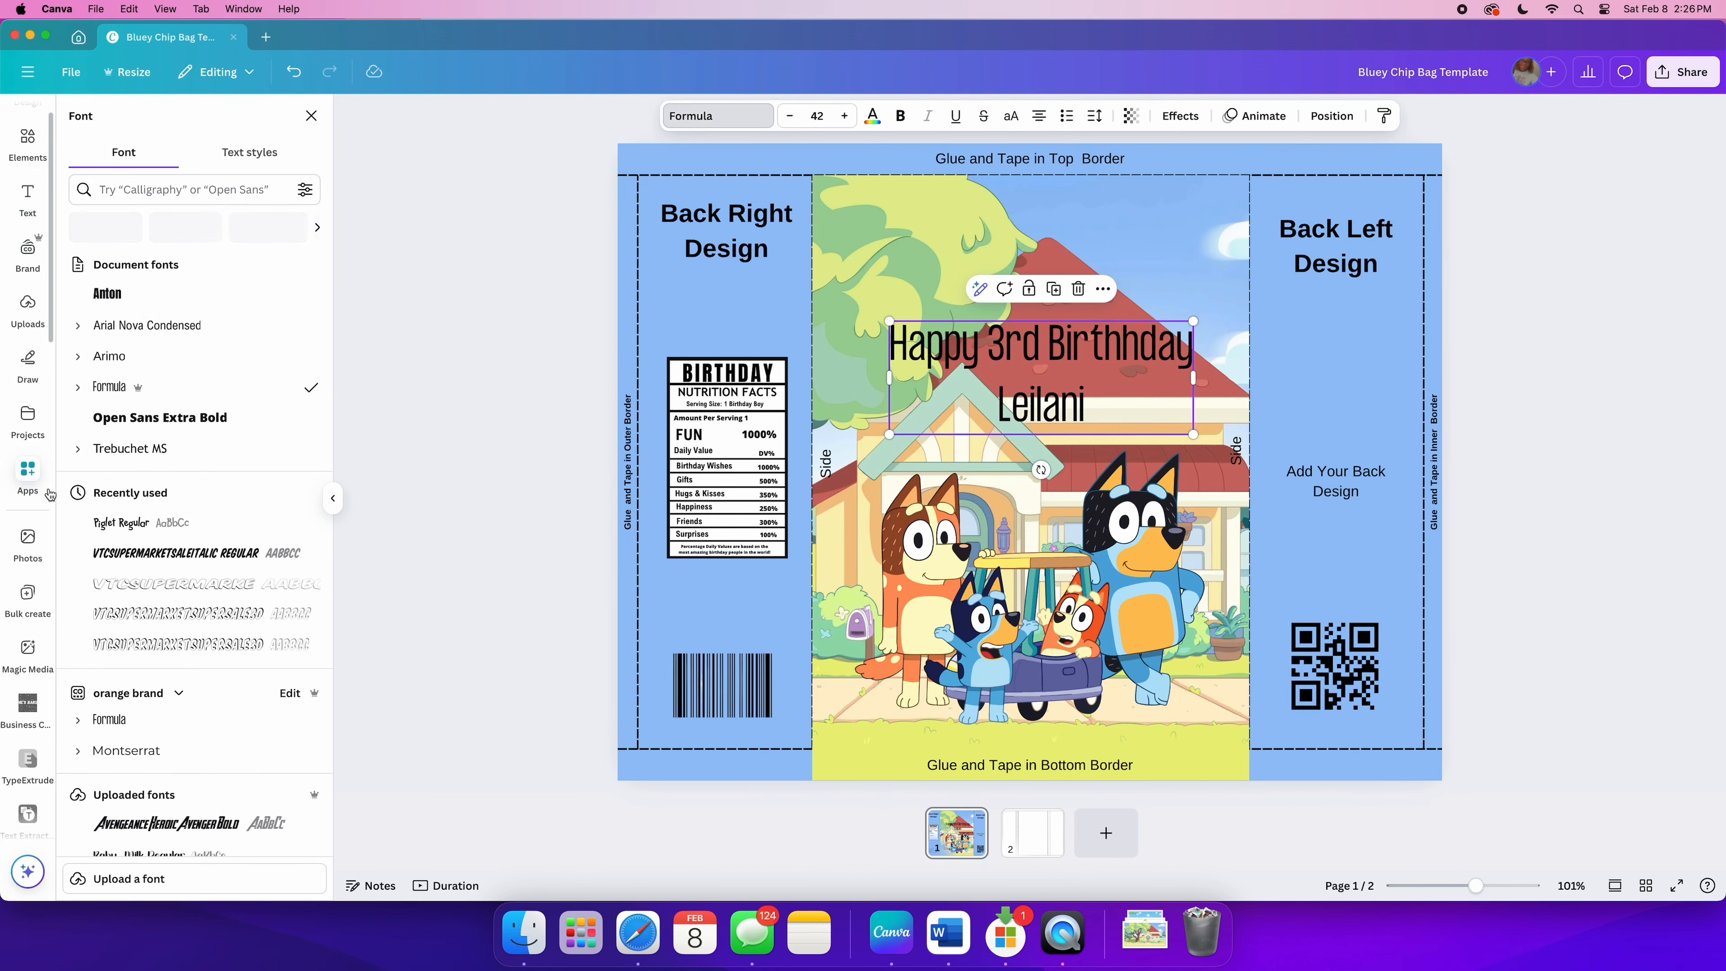
scroll(172, 556, "down", 8)
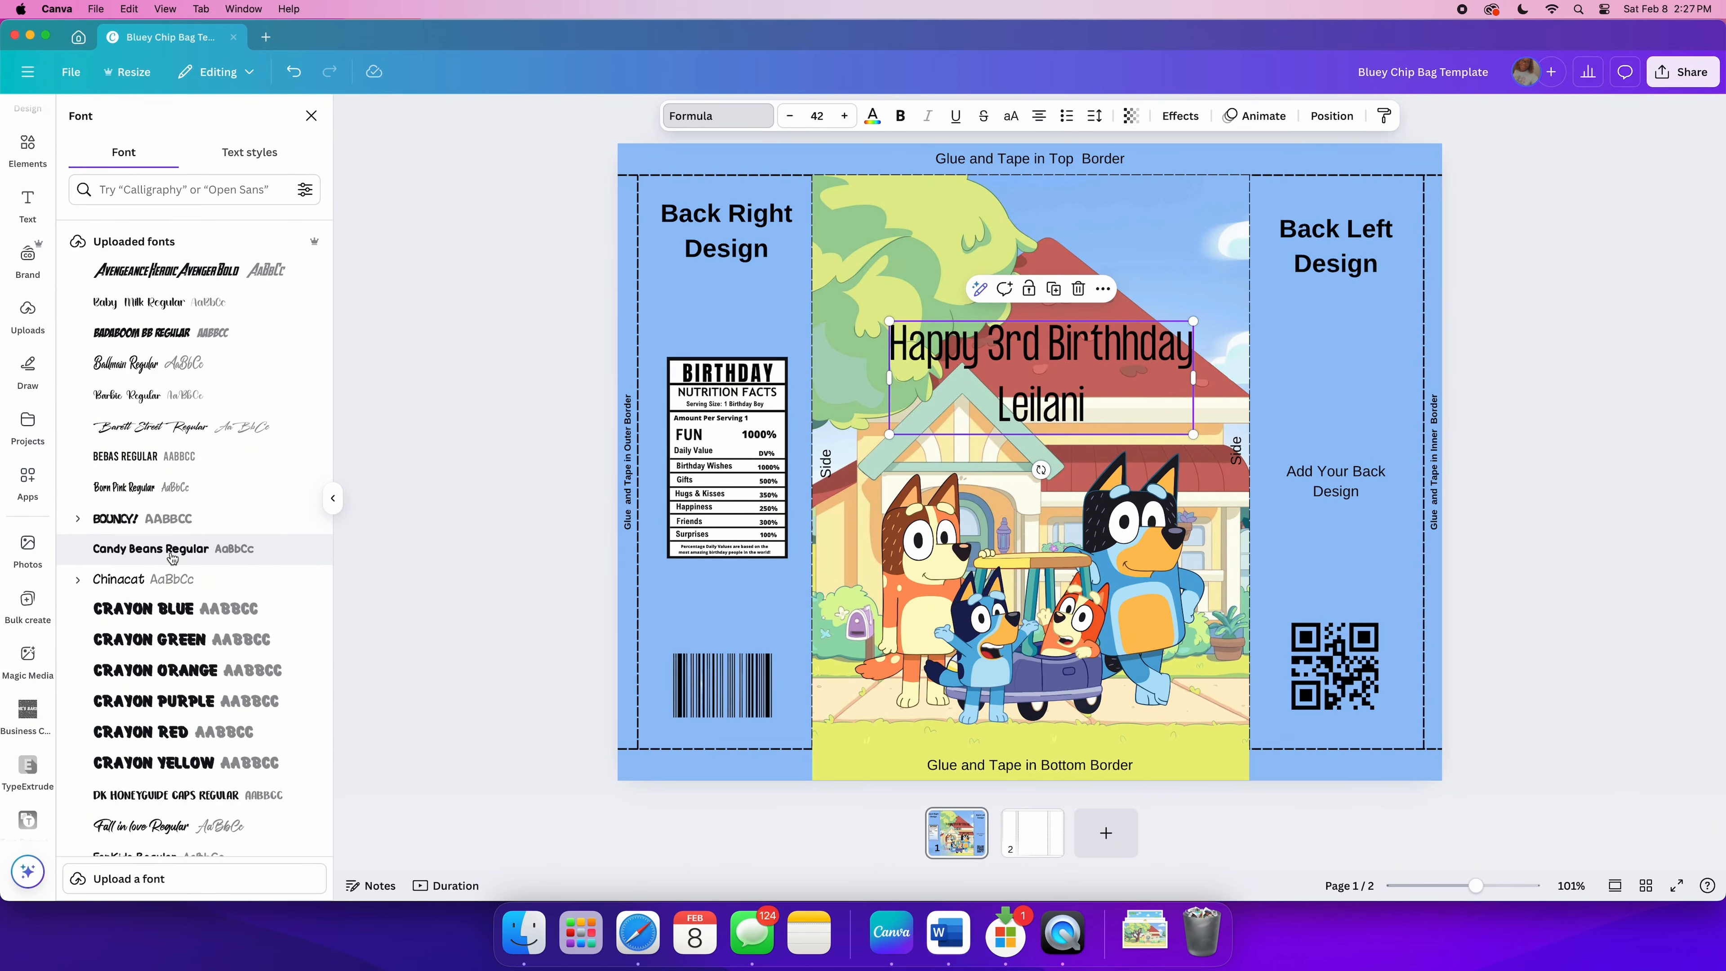
scroll(172, 558, "down", 5)
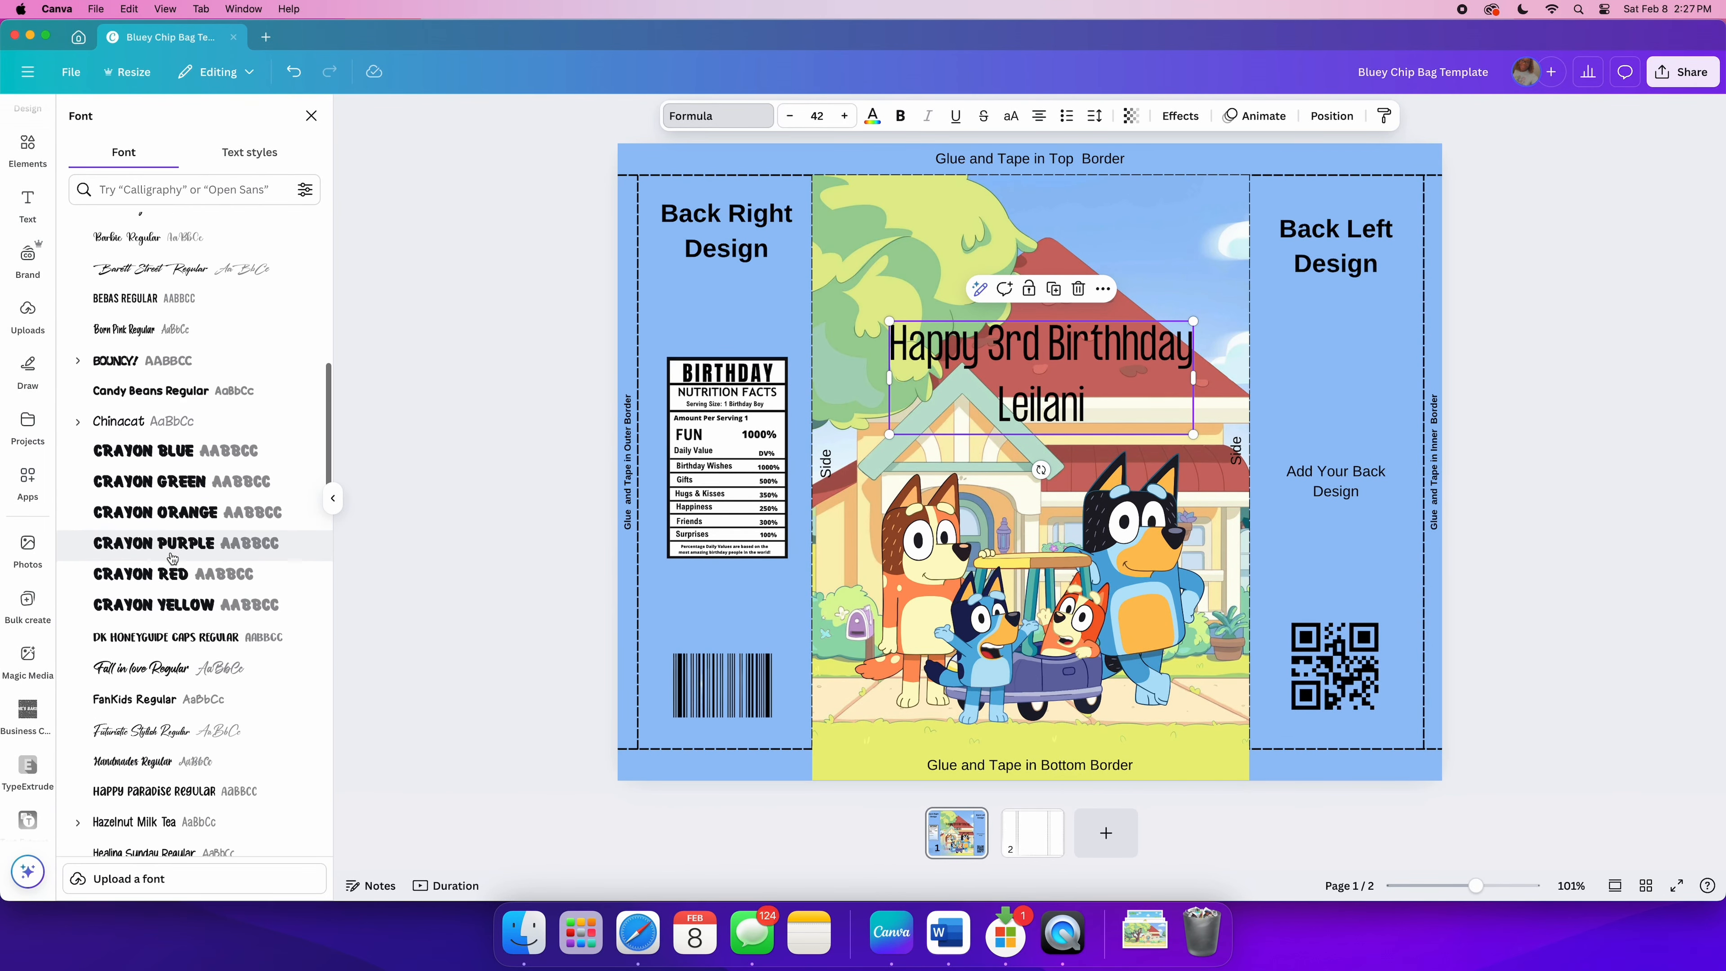
scroll(171, 558, "down", 5)
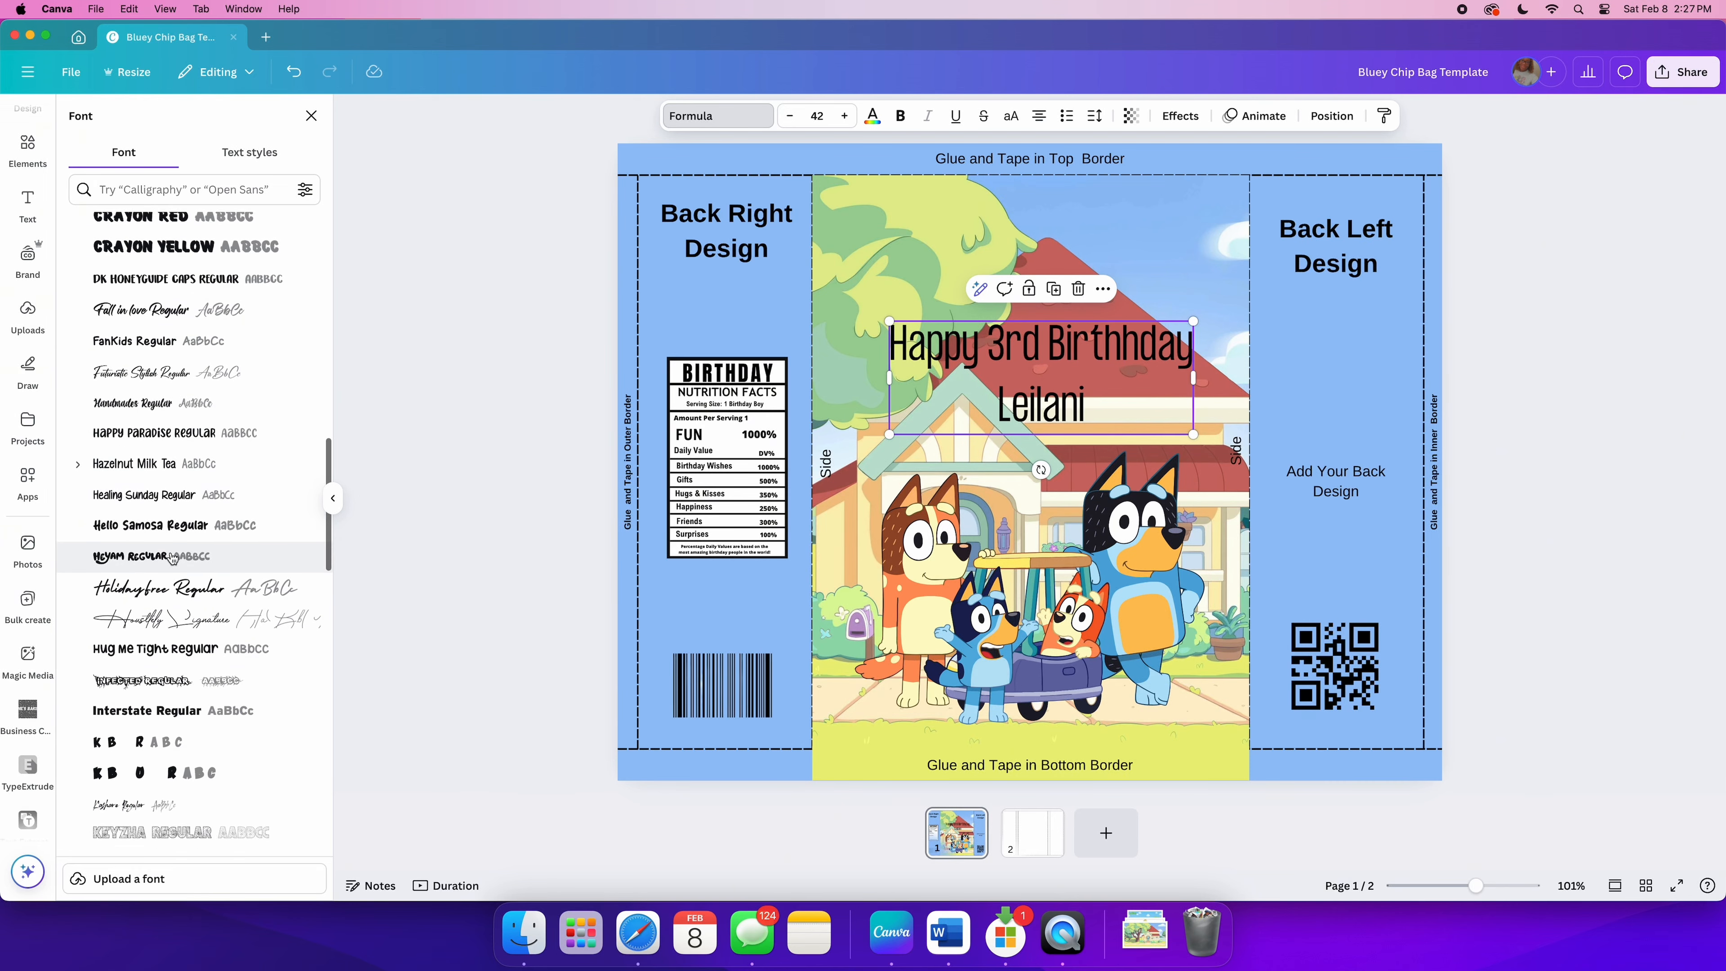
left_click(173, 559)
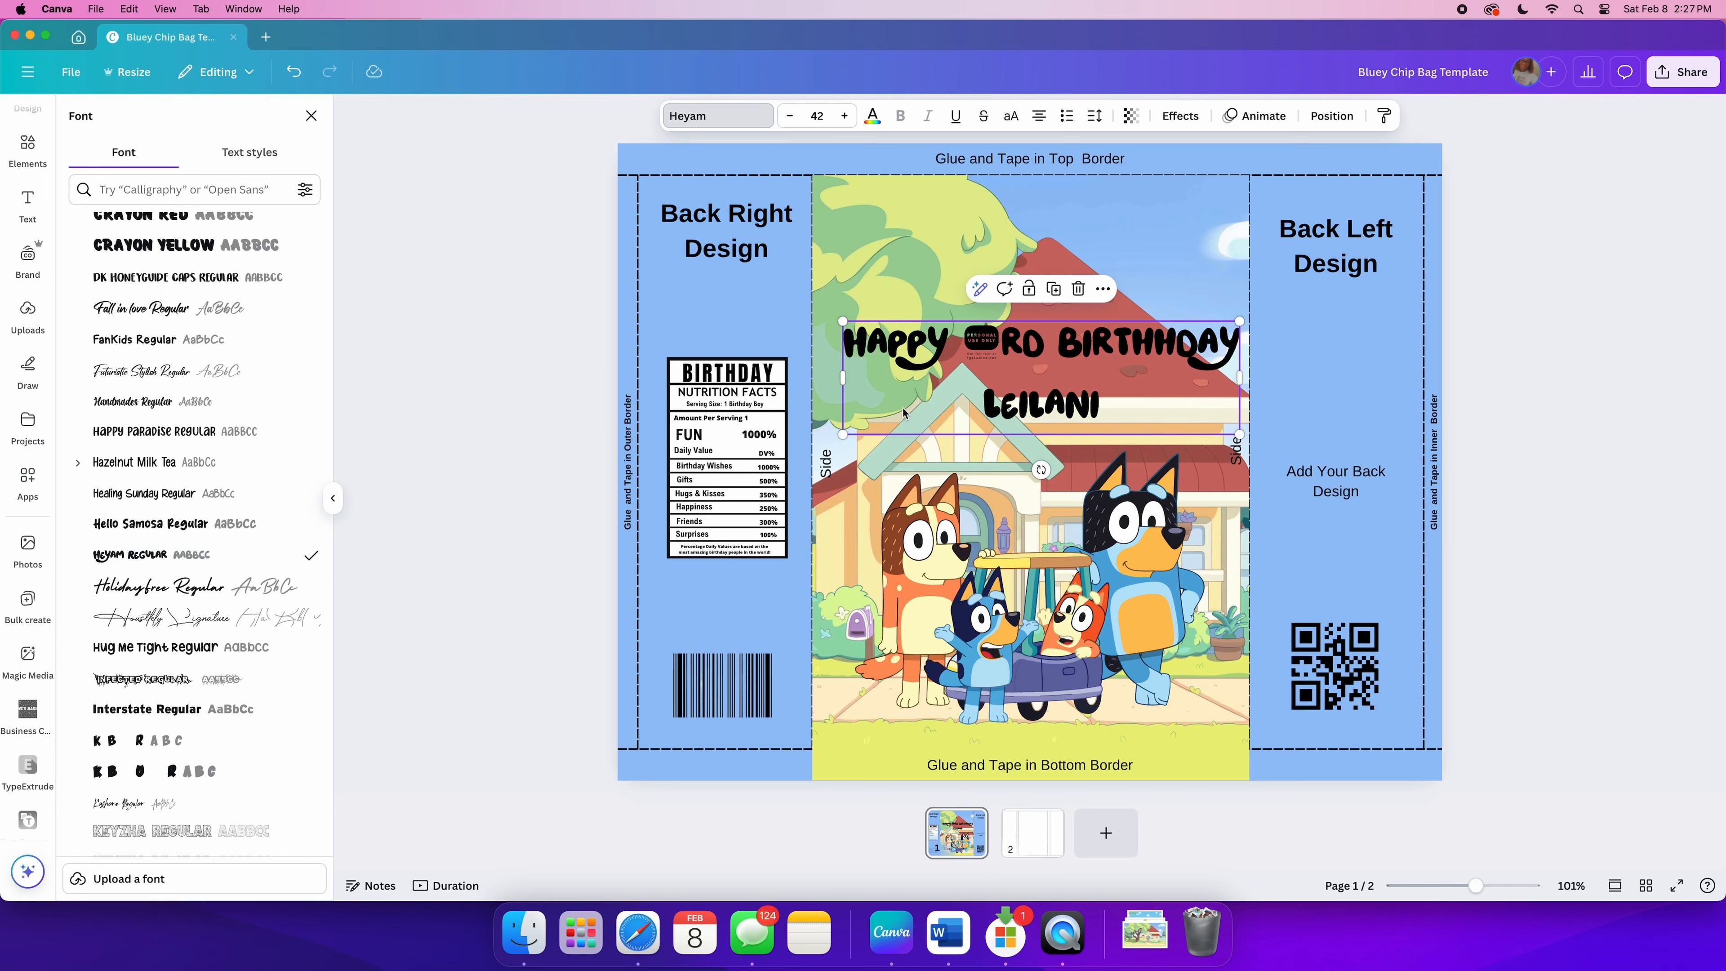
Step: Remove "3rd" from the birthday title and move the title slightly higher over the roof
left_click(1038, 345)
key("BackSpace")
key("BackSpace")
key("BackSpace")
key("BackSpace")
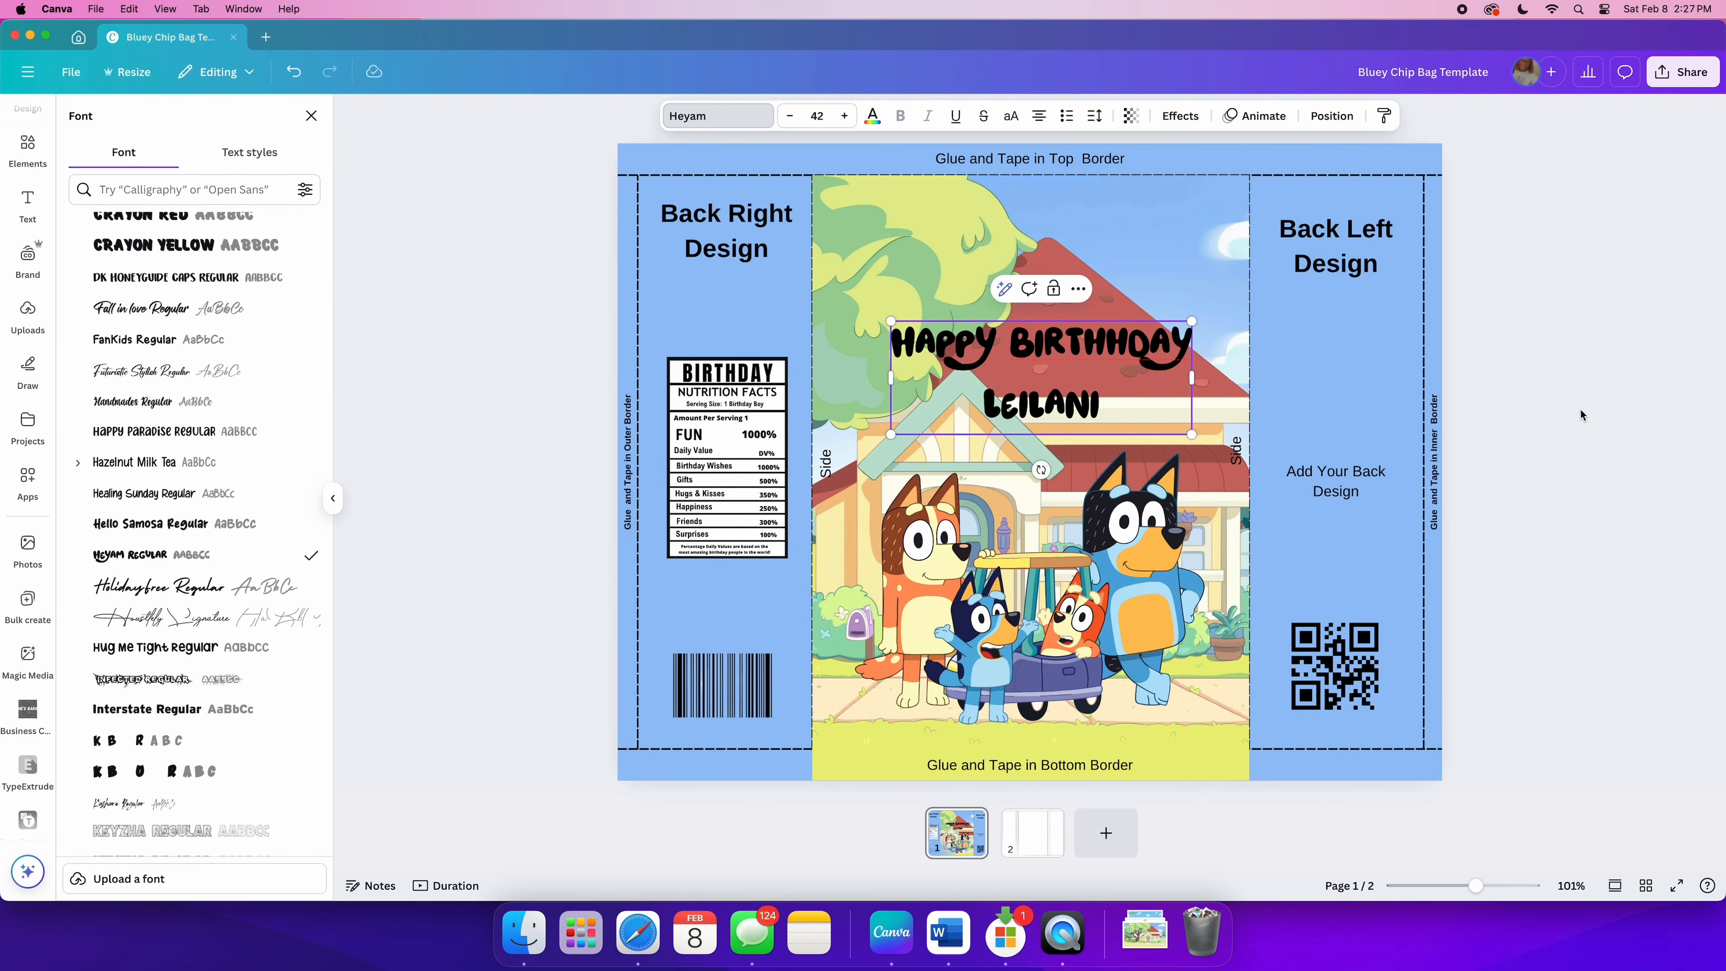
key("Escape")
left_click_drag(1118, 395, 1113, 369)
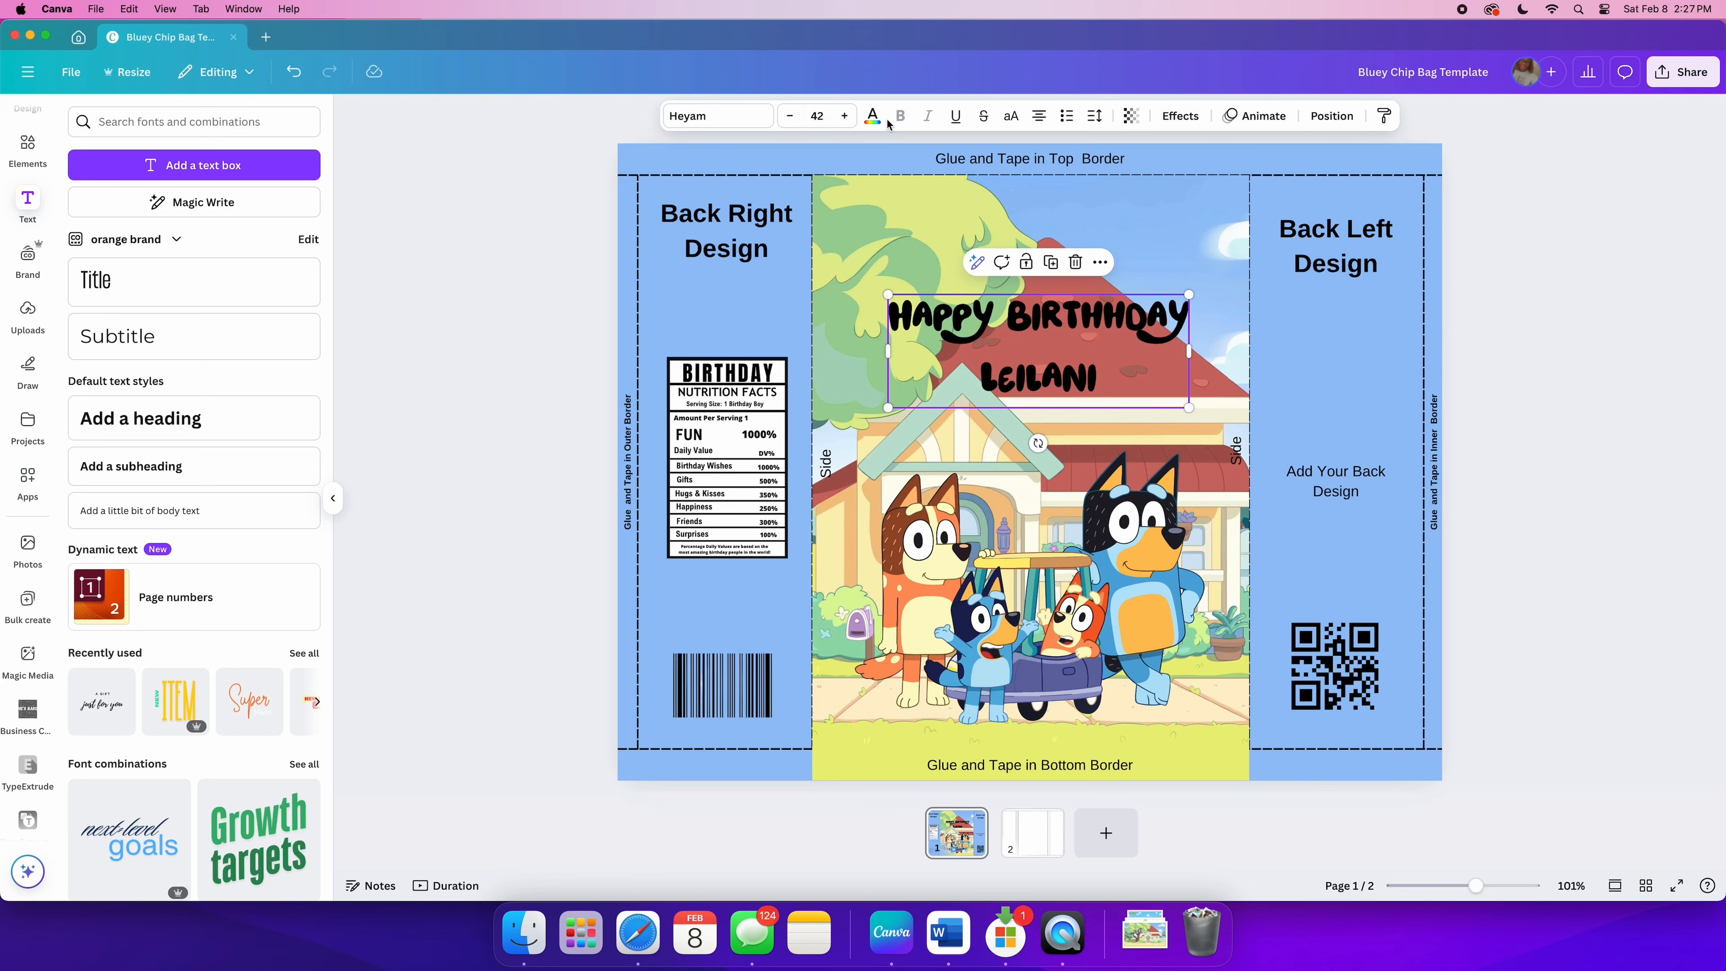
Step: Compare several uploaded fonts on the birthday title and set it to FanKids Regular
left_click(700, 110)
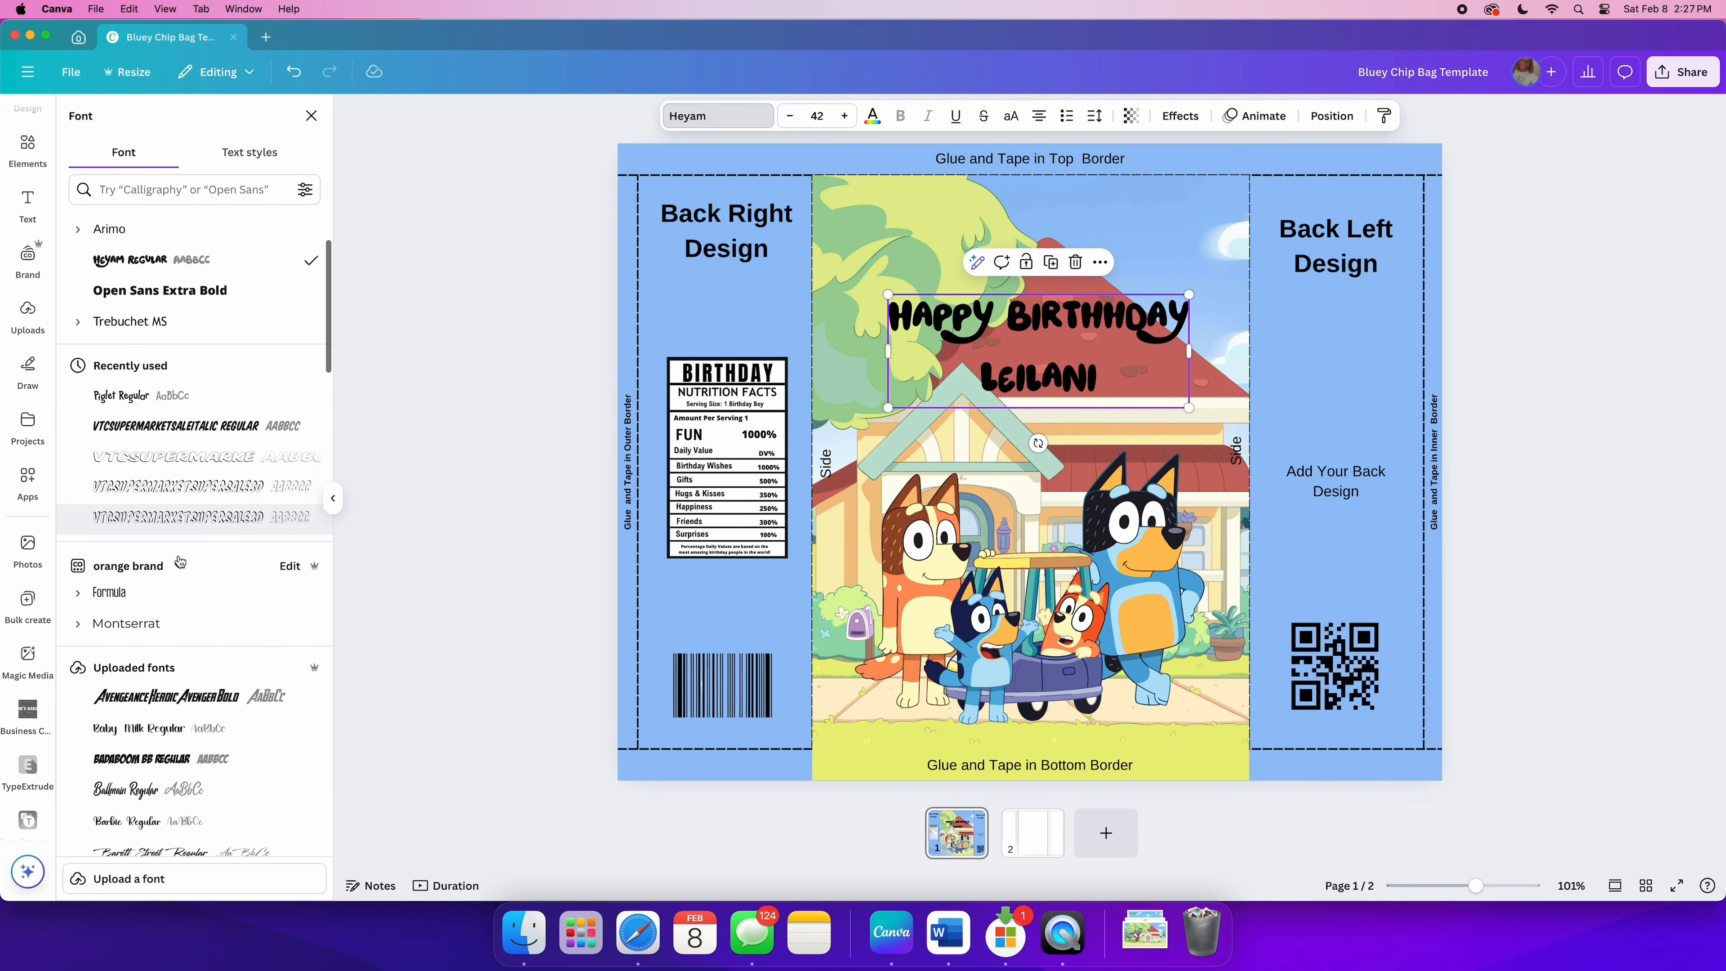
scroll(179, 561, "down", 5)
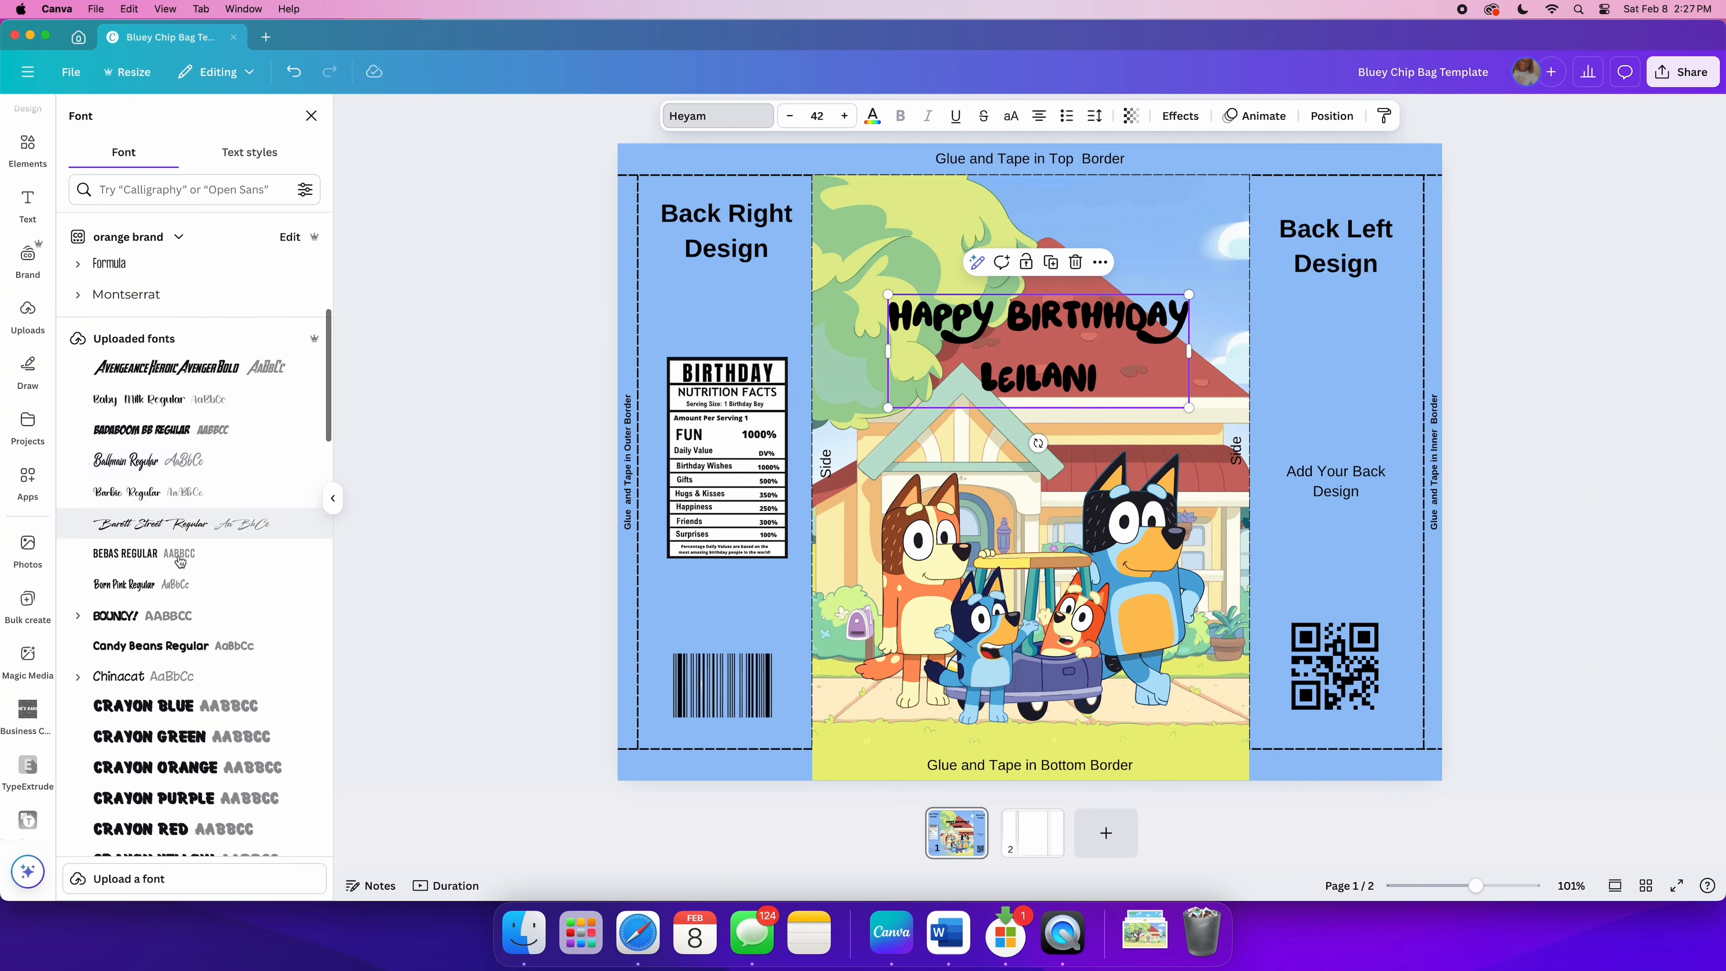
scroll(180, 561, "down", 2)
left_click(152, 503)
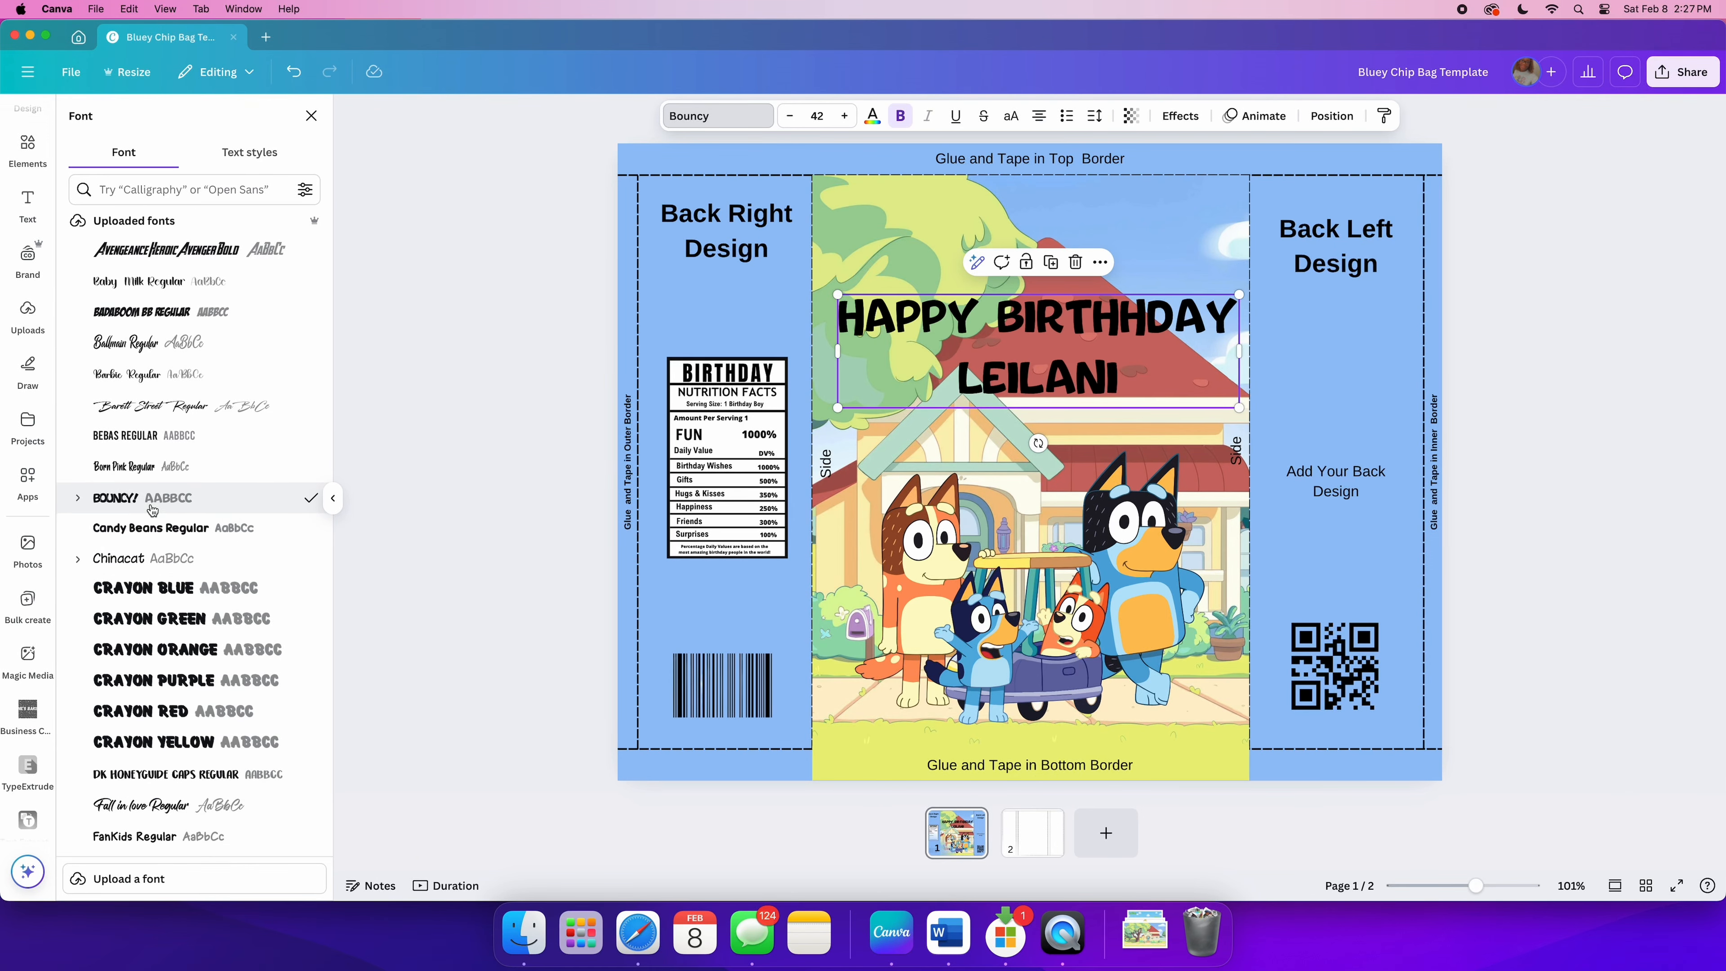
scroll(153, 509, "down", 6)
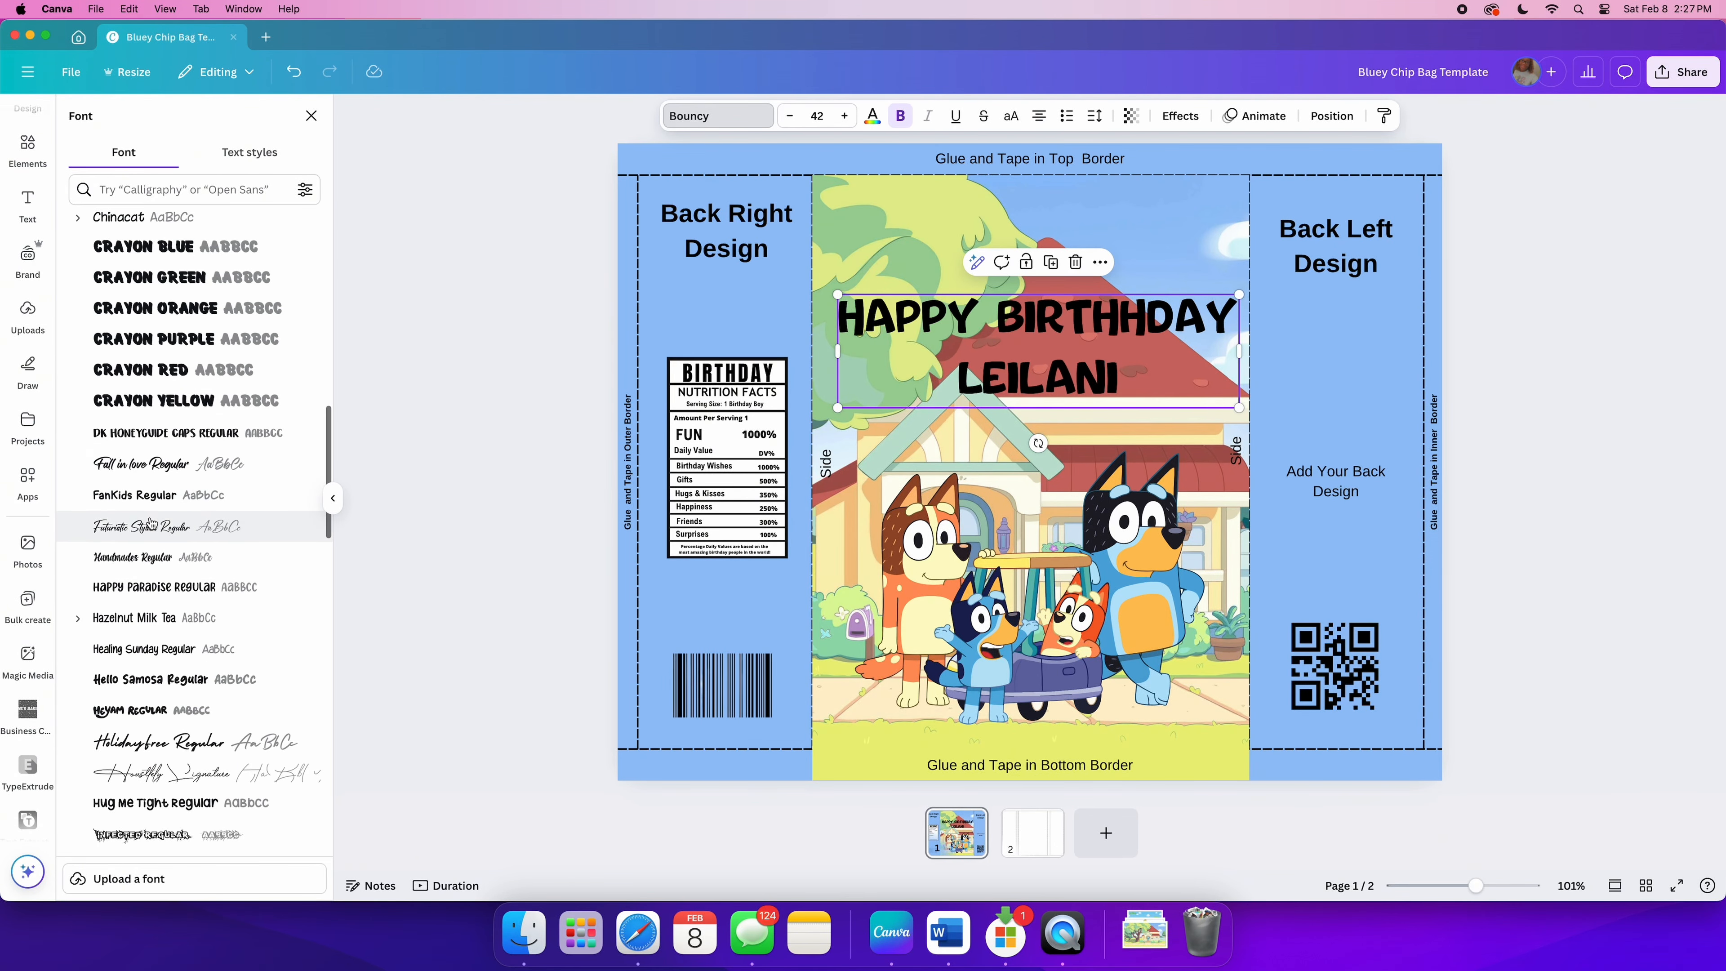
left_click(147, 471)
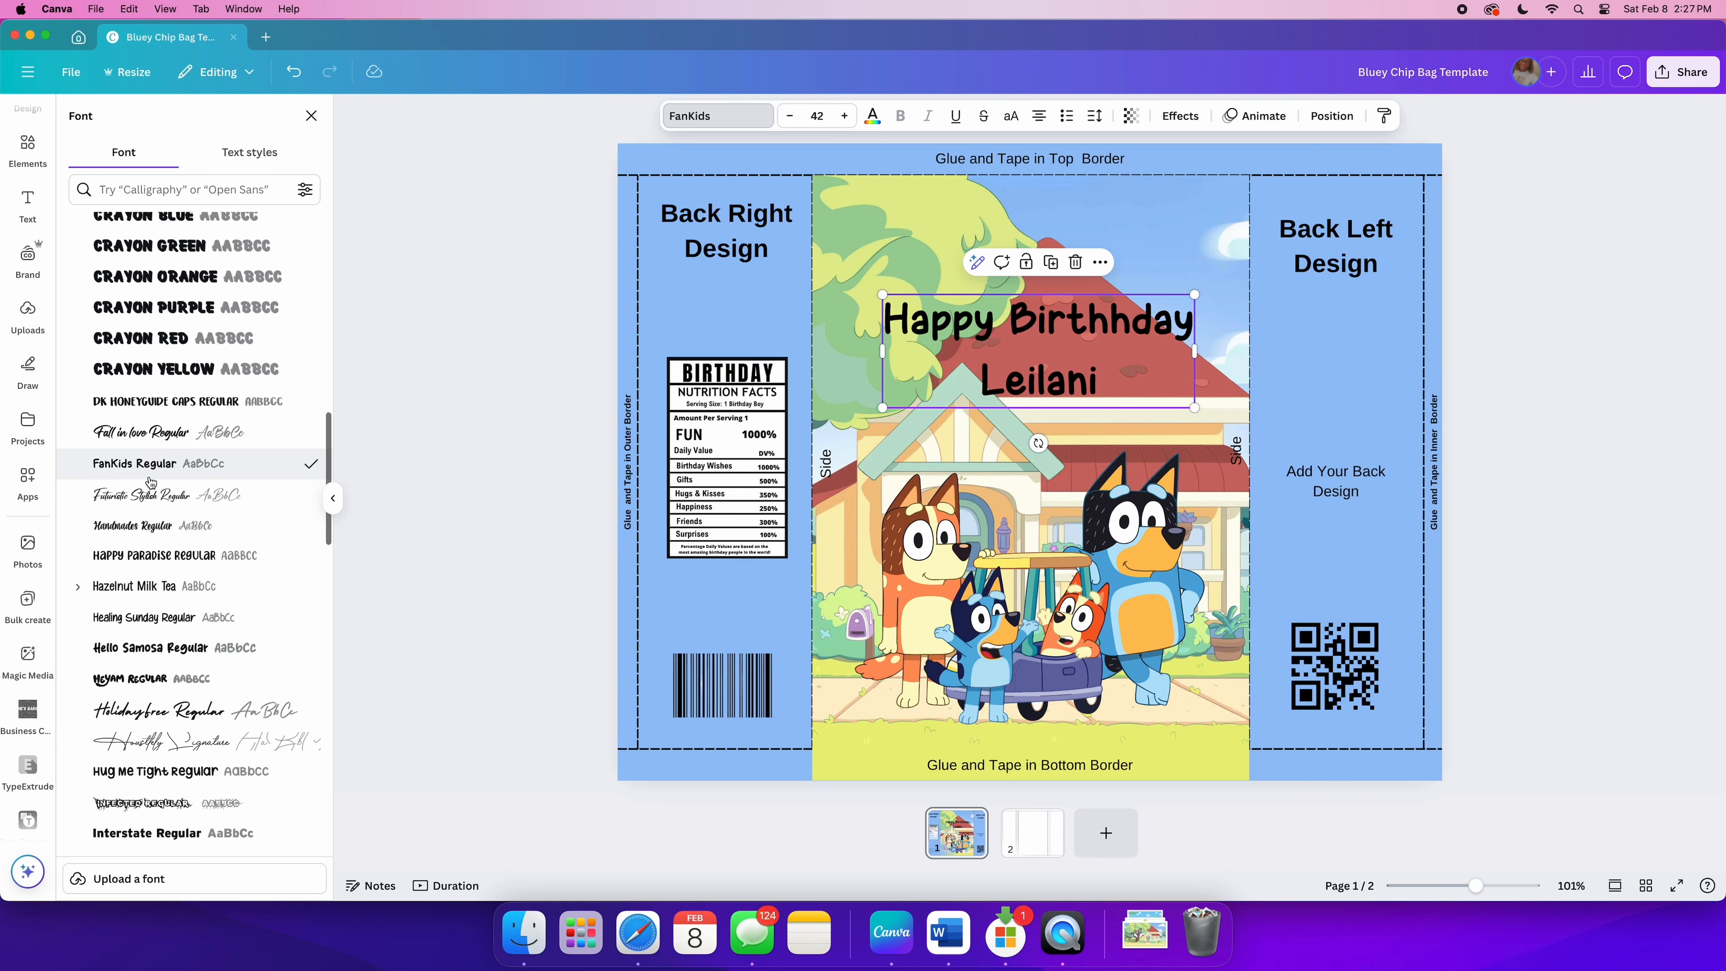
left_click(123, 400)
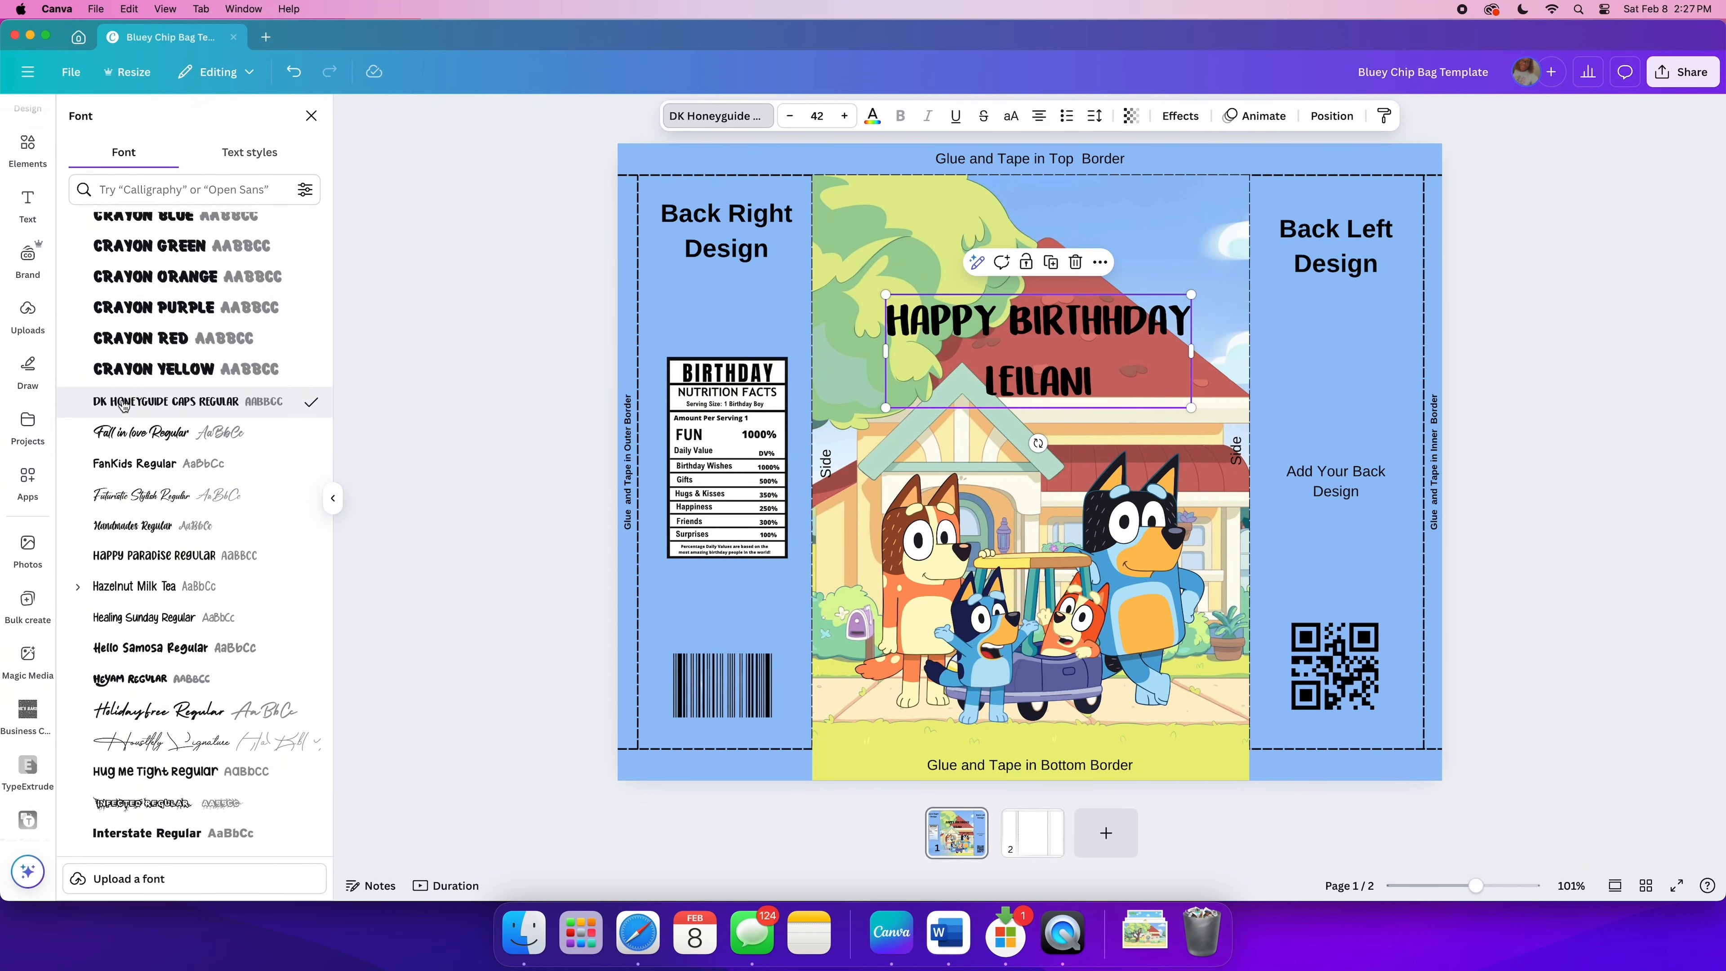
left_click(152, 621)
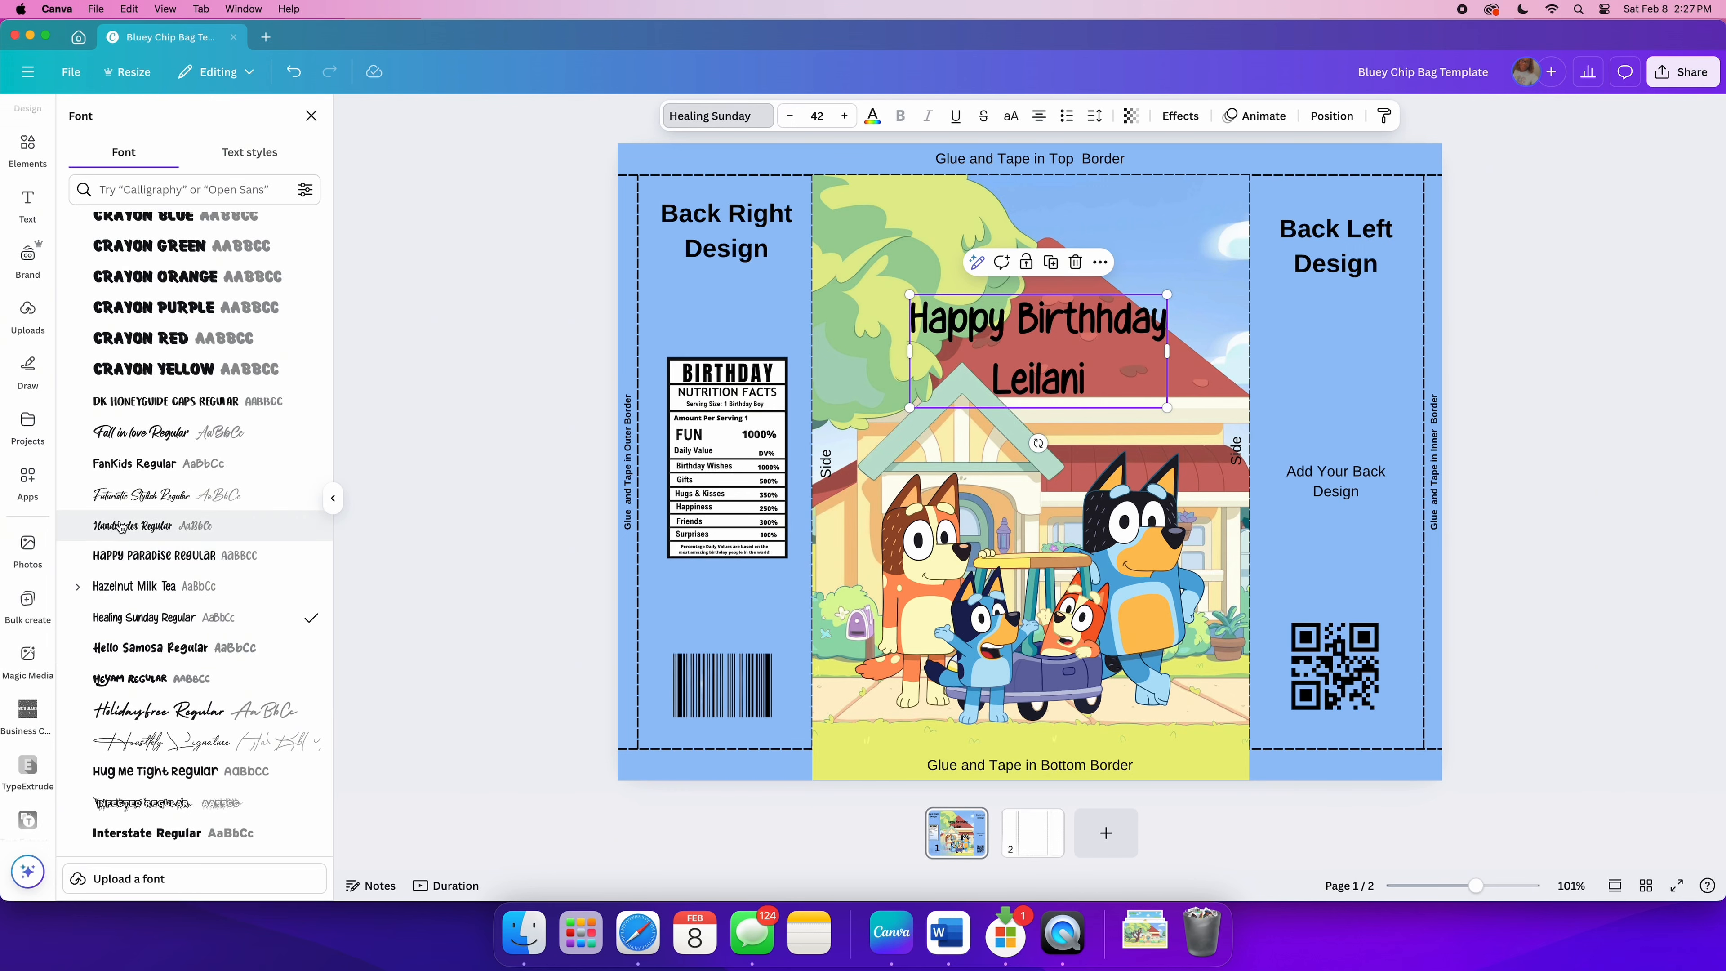
left_click(120, 471)
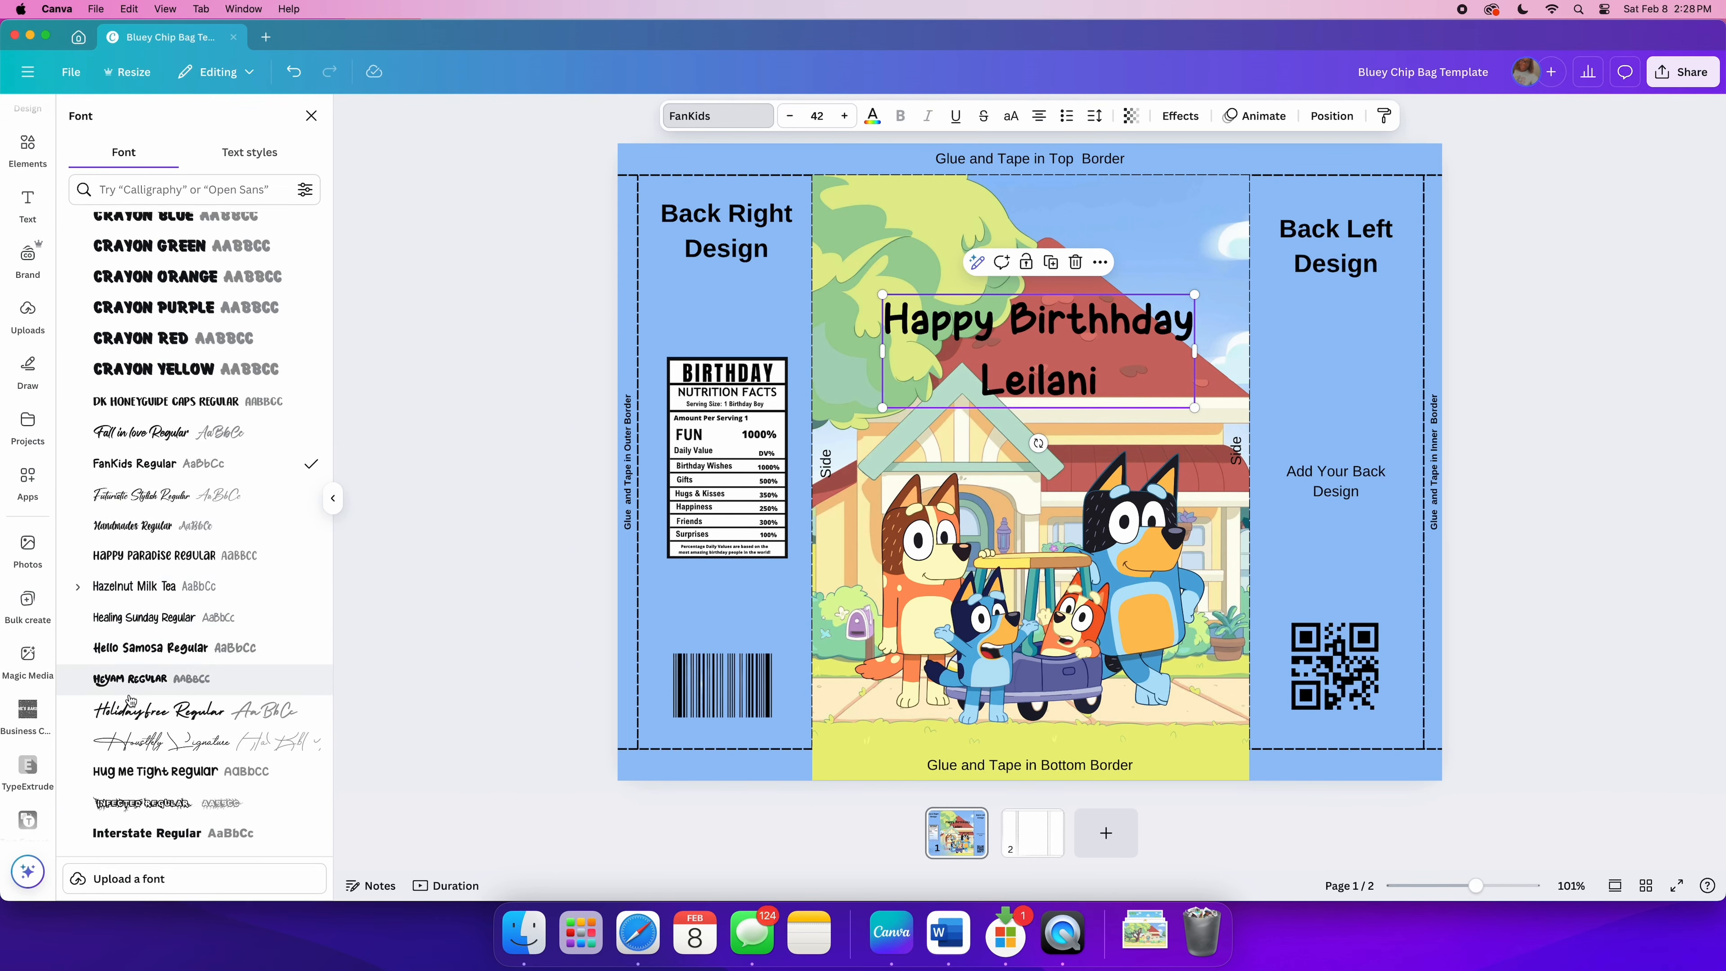
Step: Apply the Outline effect to the birthday title and make its text color white
left_click(1258, 120)
left_click(1180, 115)
left_click(309, 319)
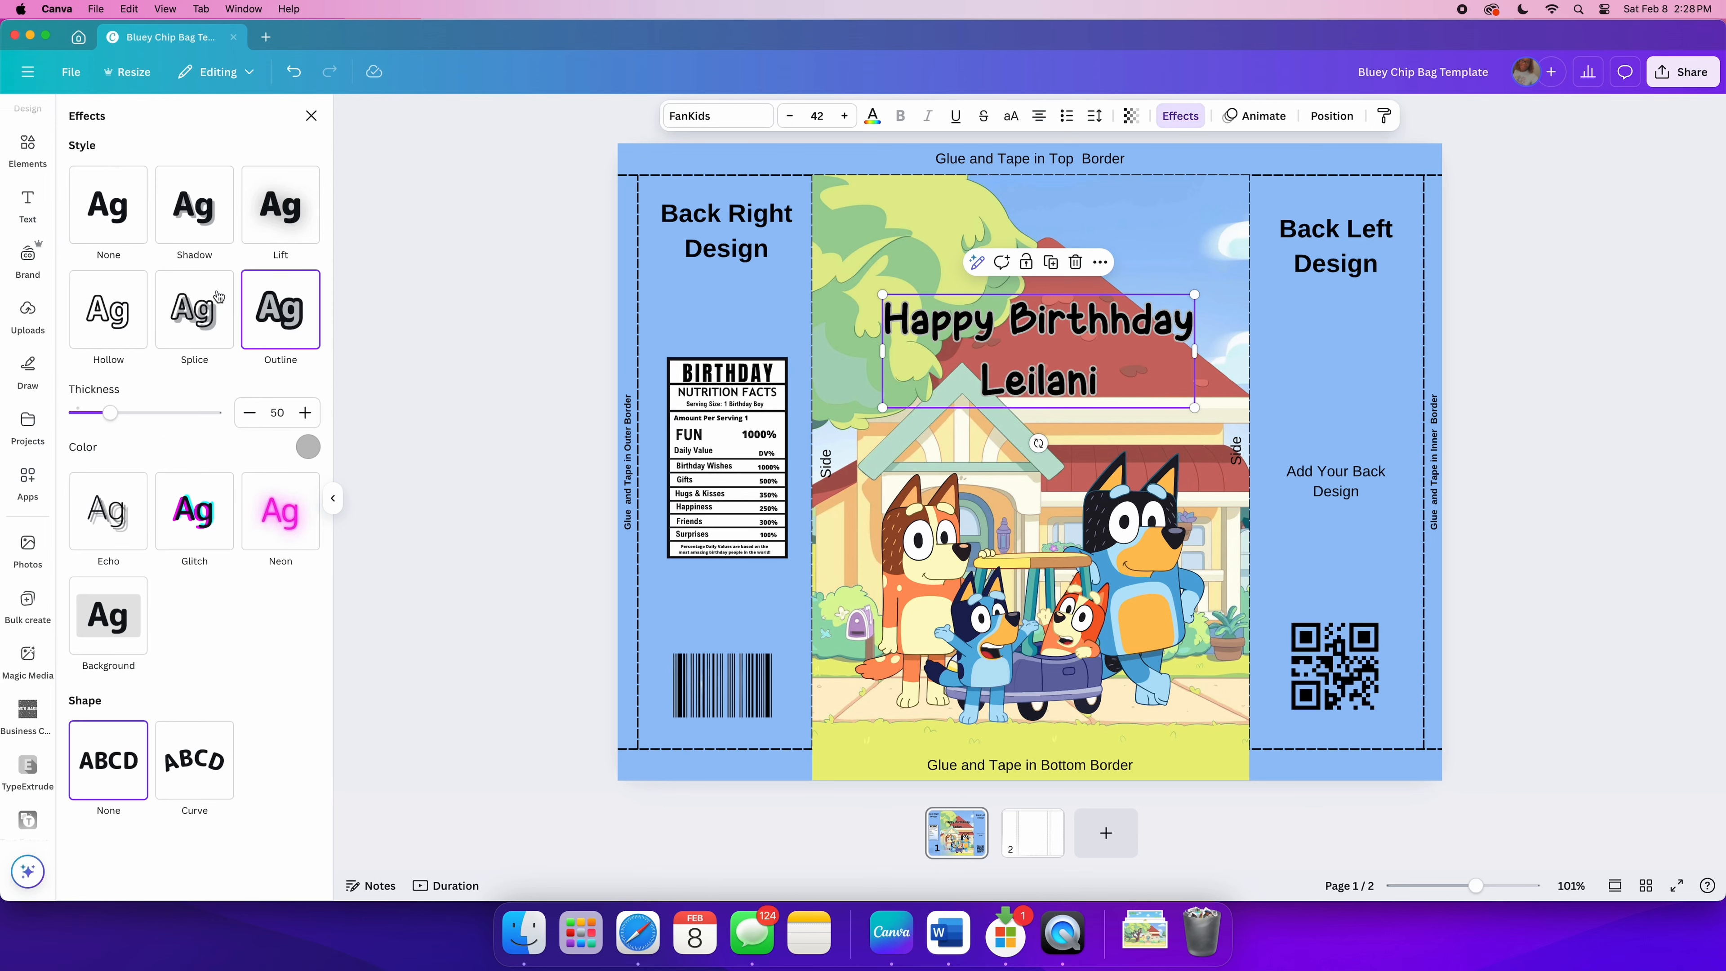
left_click(873, 115)
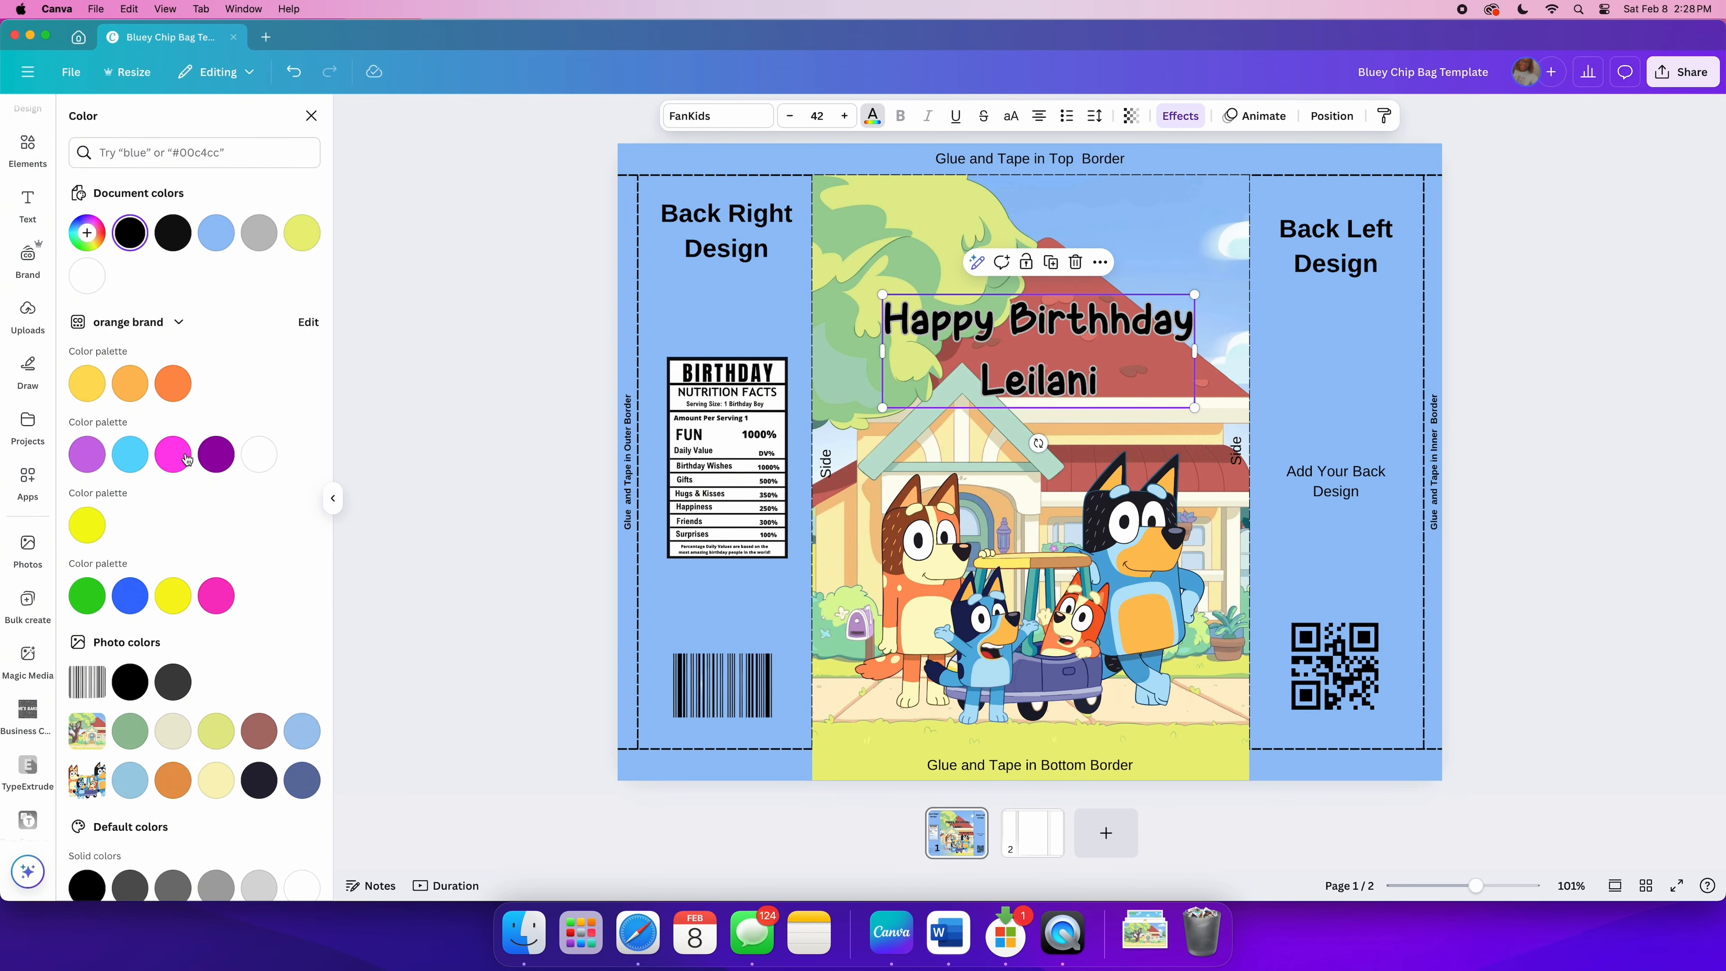
left_click(259, 453)
Step: Set the title's outline color to the document's light blue and its thickness to 121
left_click(1180, 116)
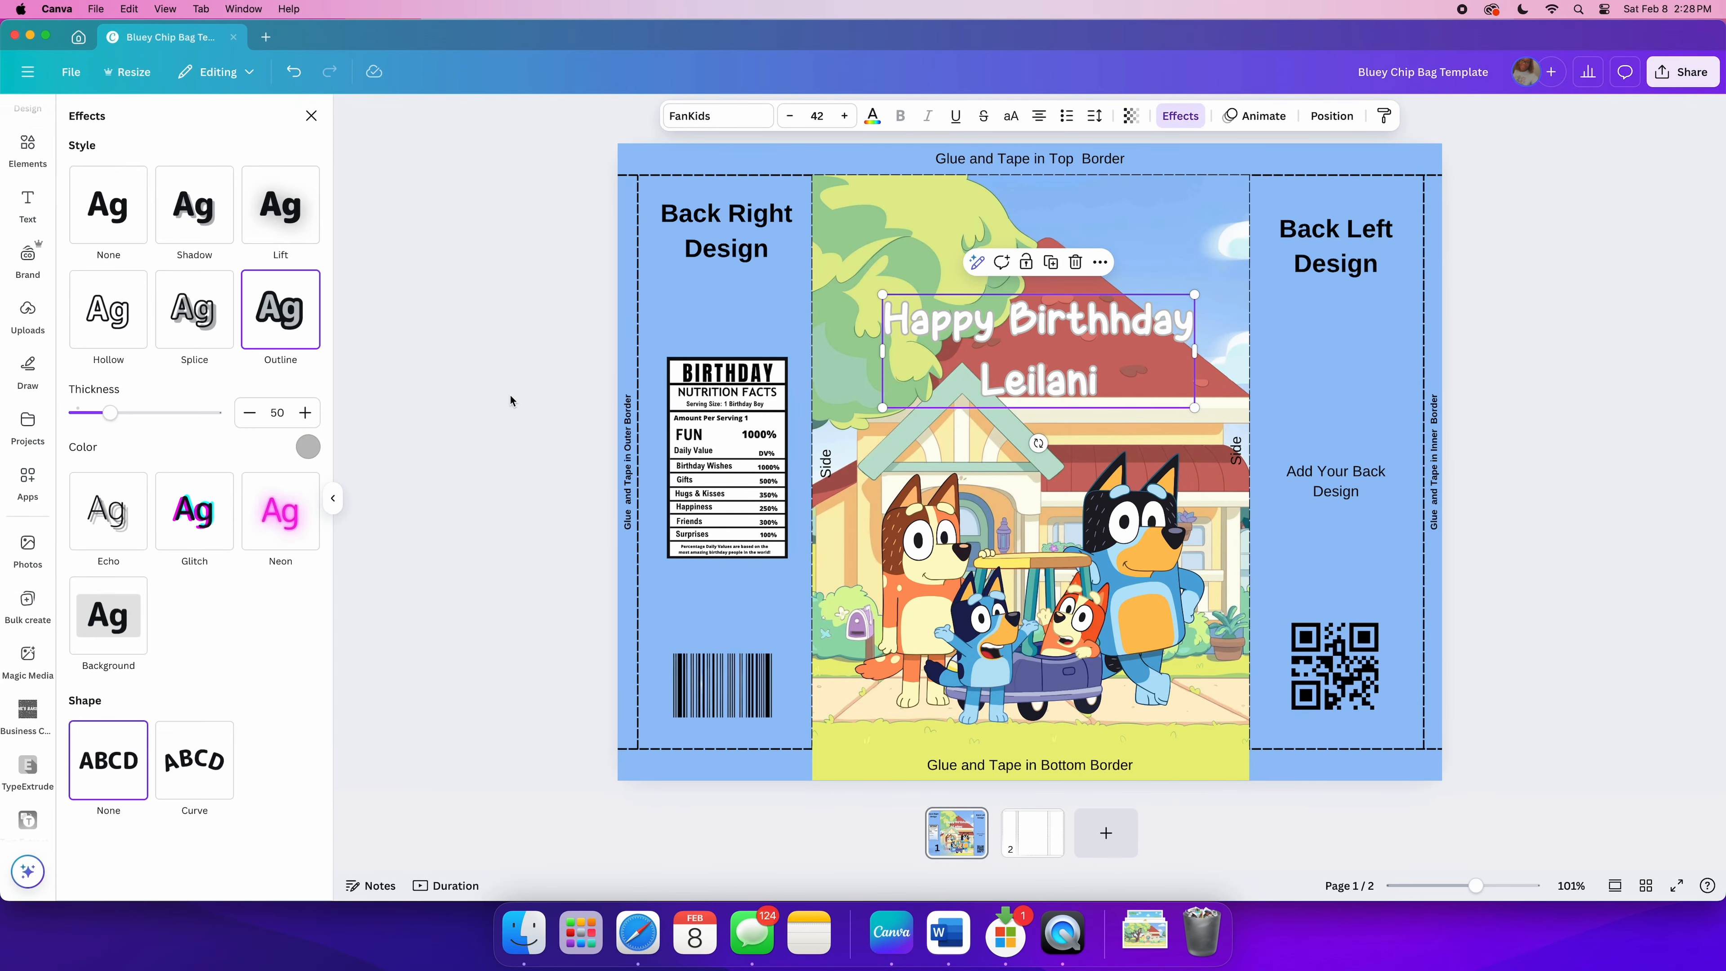
left_click(301, 450)
scroll(158, 660, "down", 3)
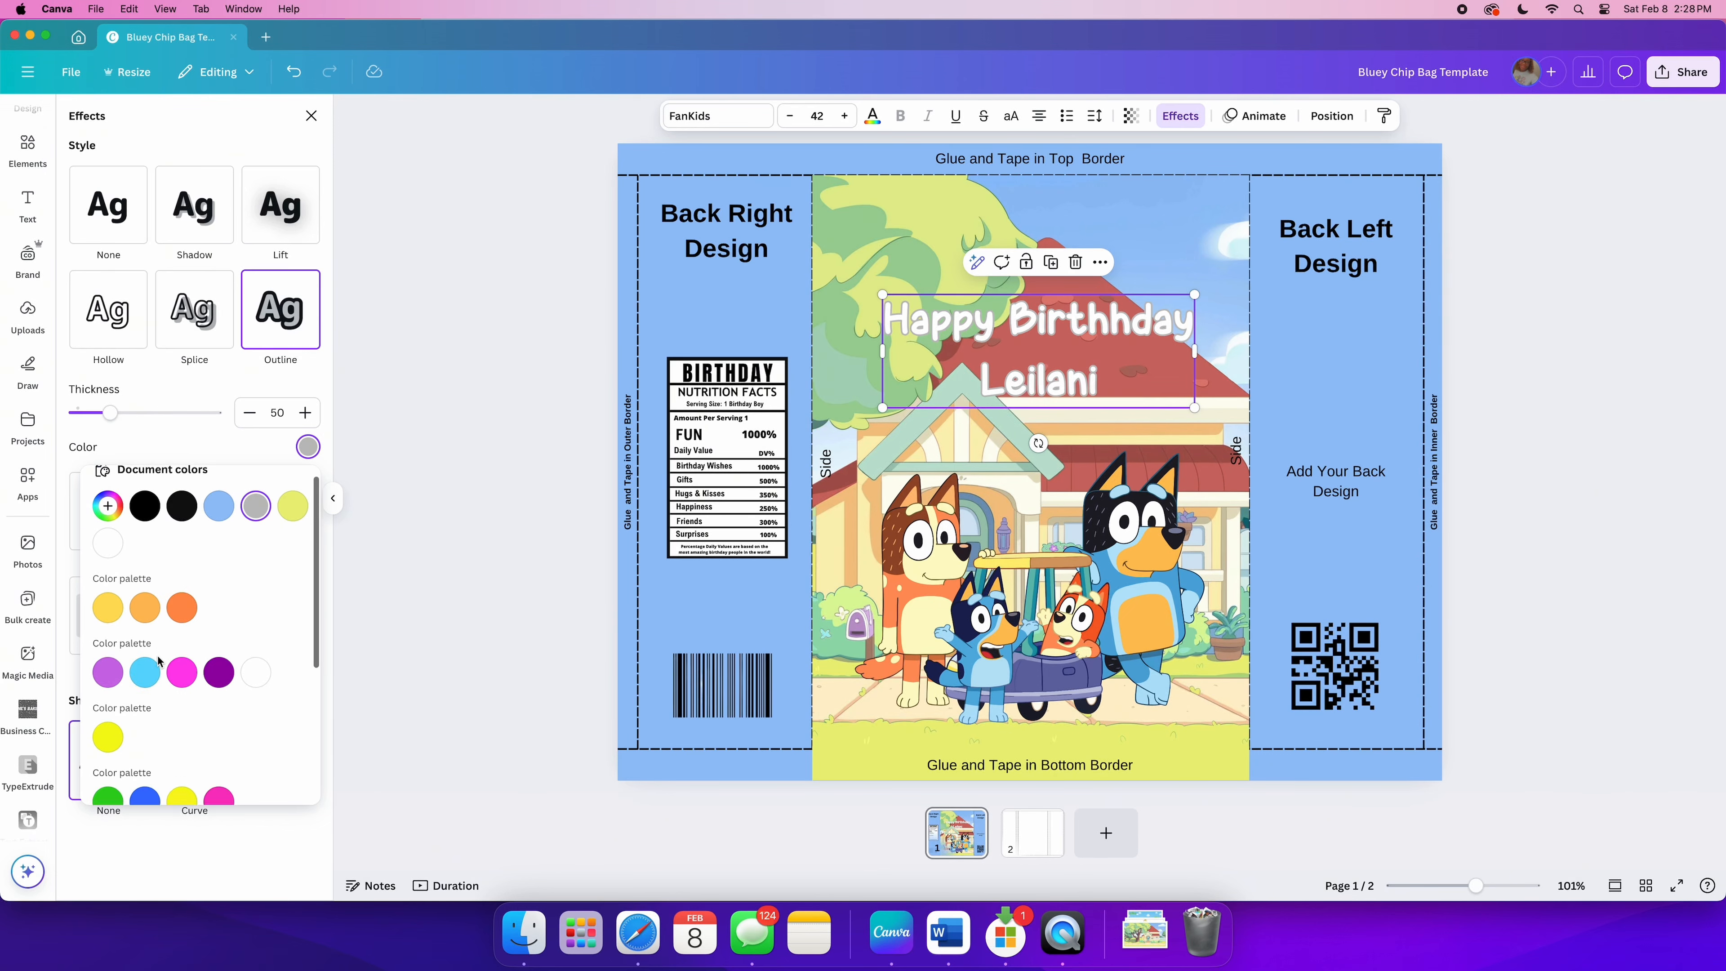
scroll(158, 661, "up", 5)
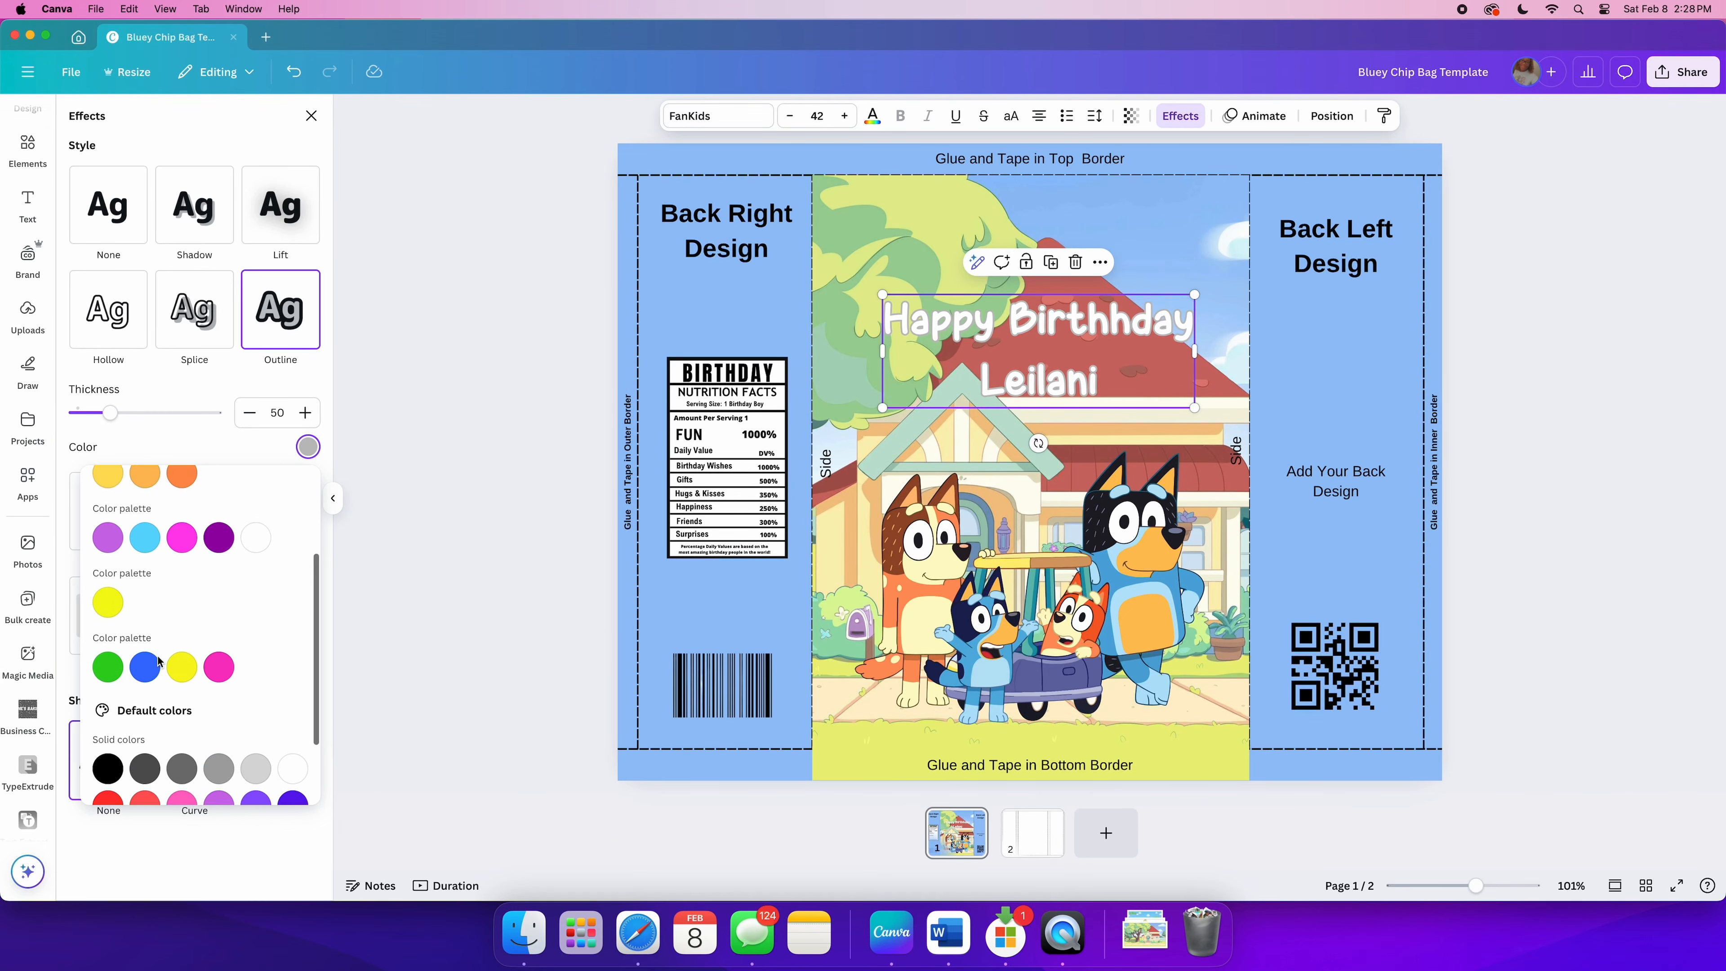
left_click(227, 535)
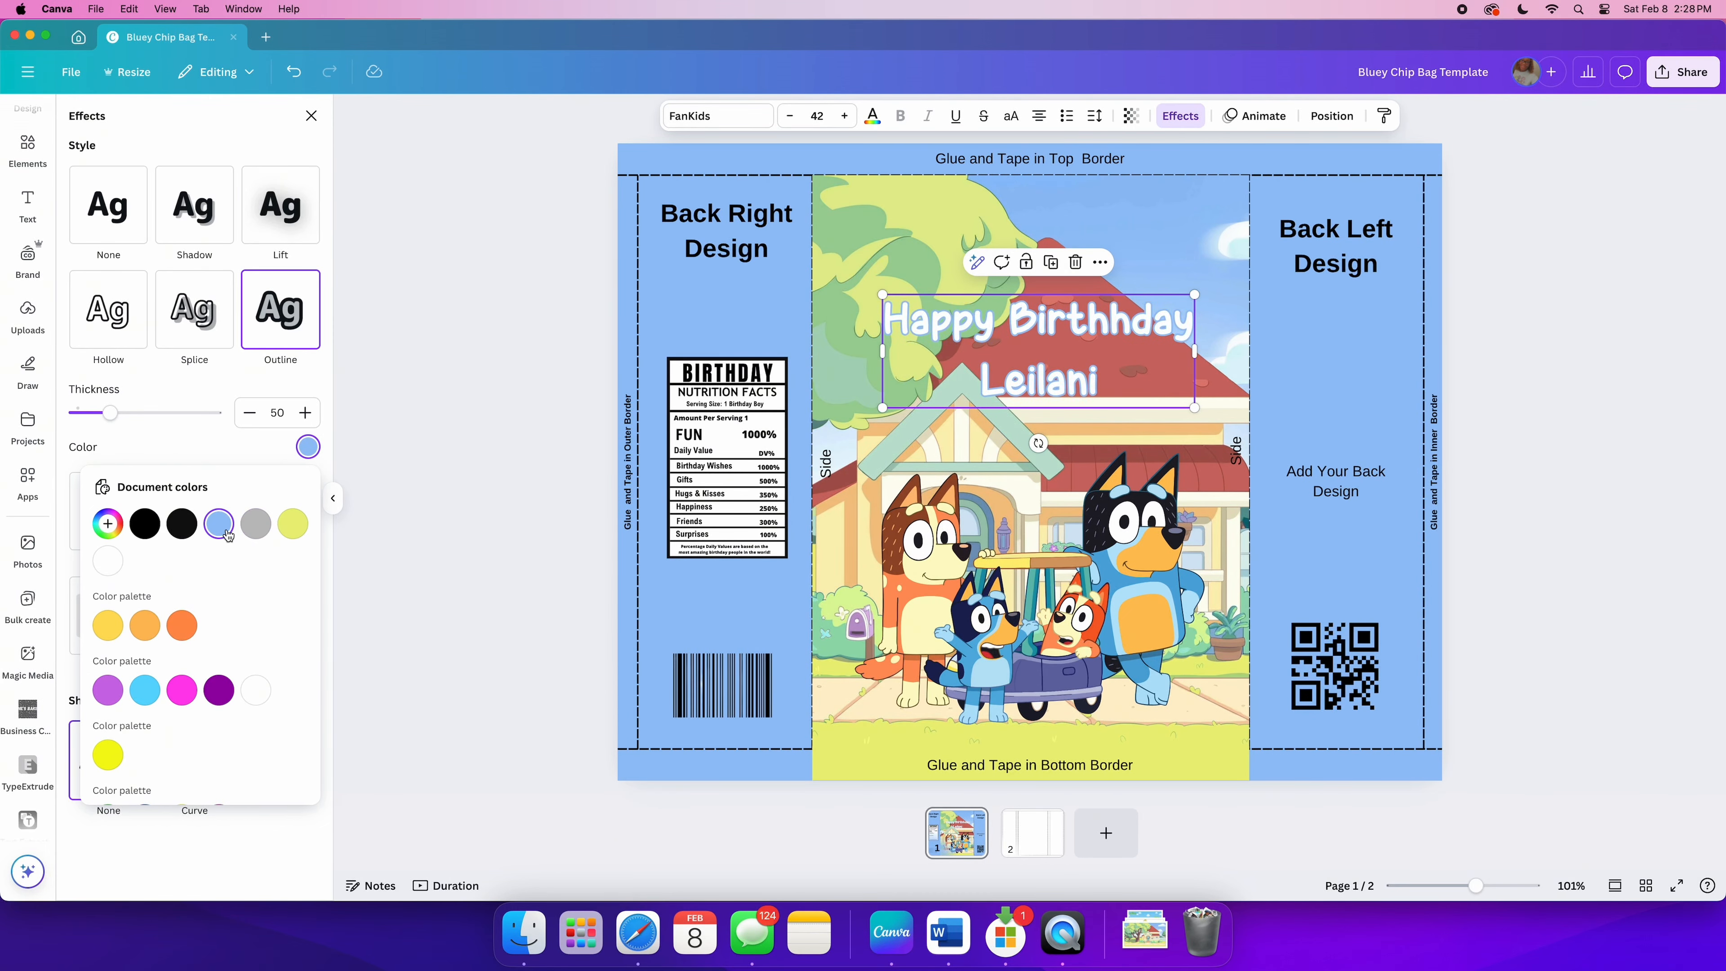
left_click_drag(102, 416, 161, 425)
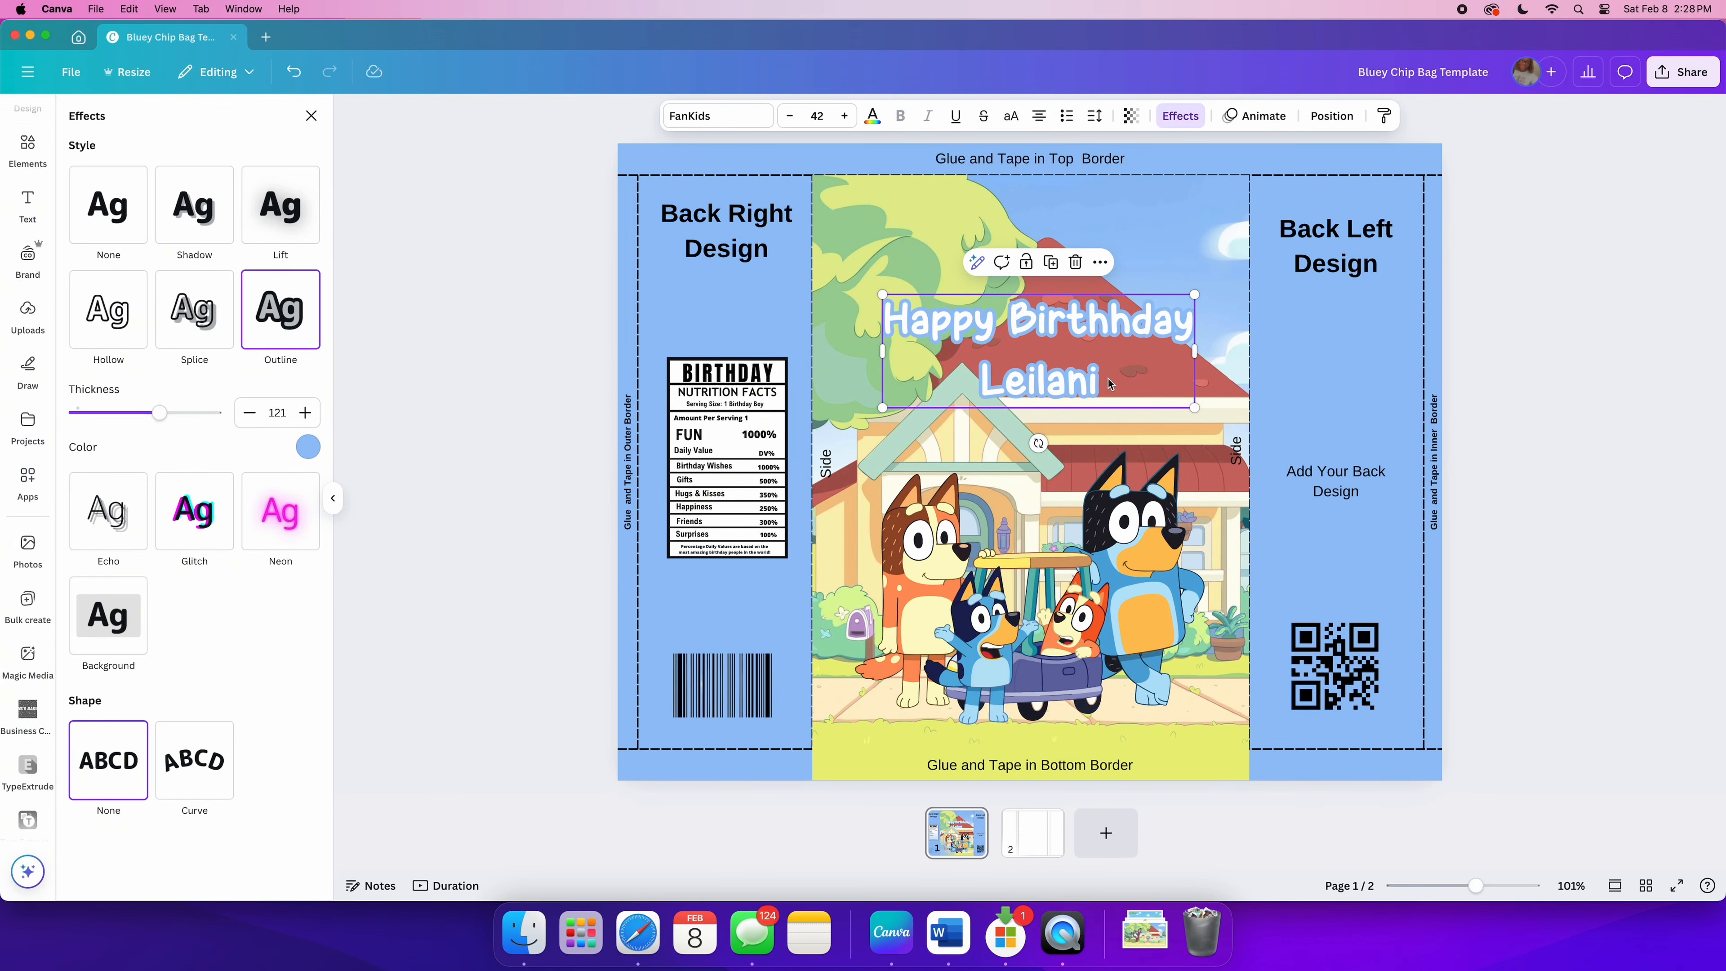
Step: Center the birthday title horizontally on the page and enlarge it to font size 46.7
left_click_drag(1108, 378, 1108, 379)
left_click(1332, 116)
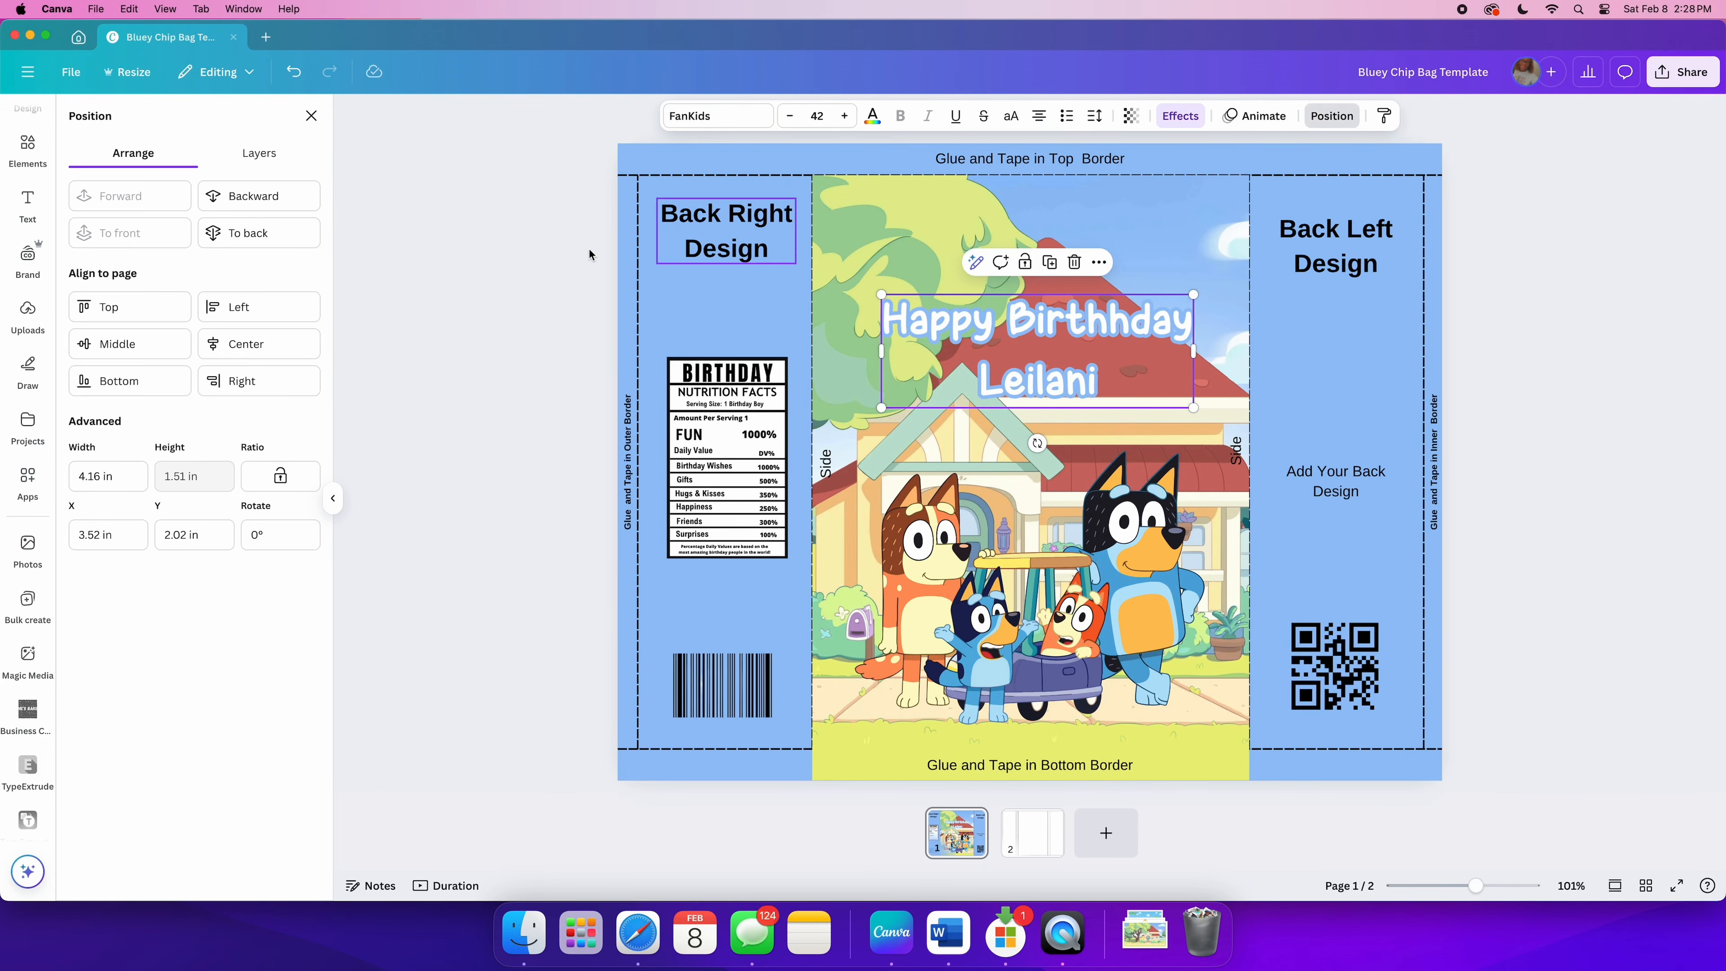
left_click(258, 343)
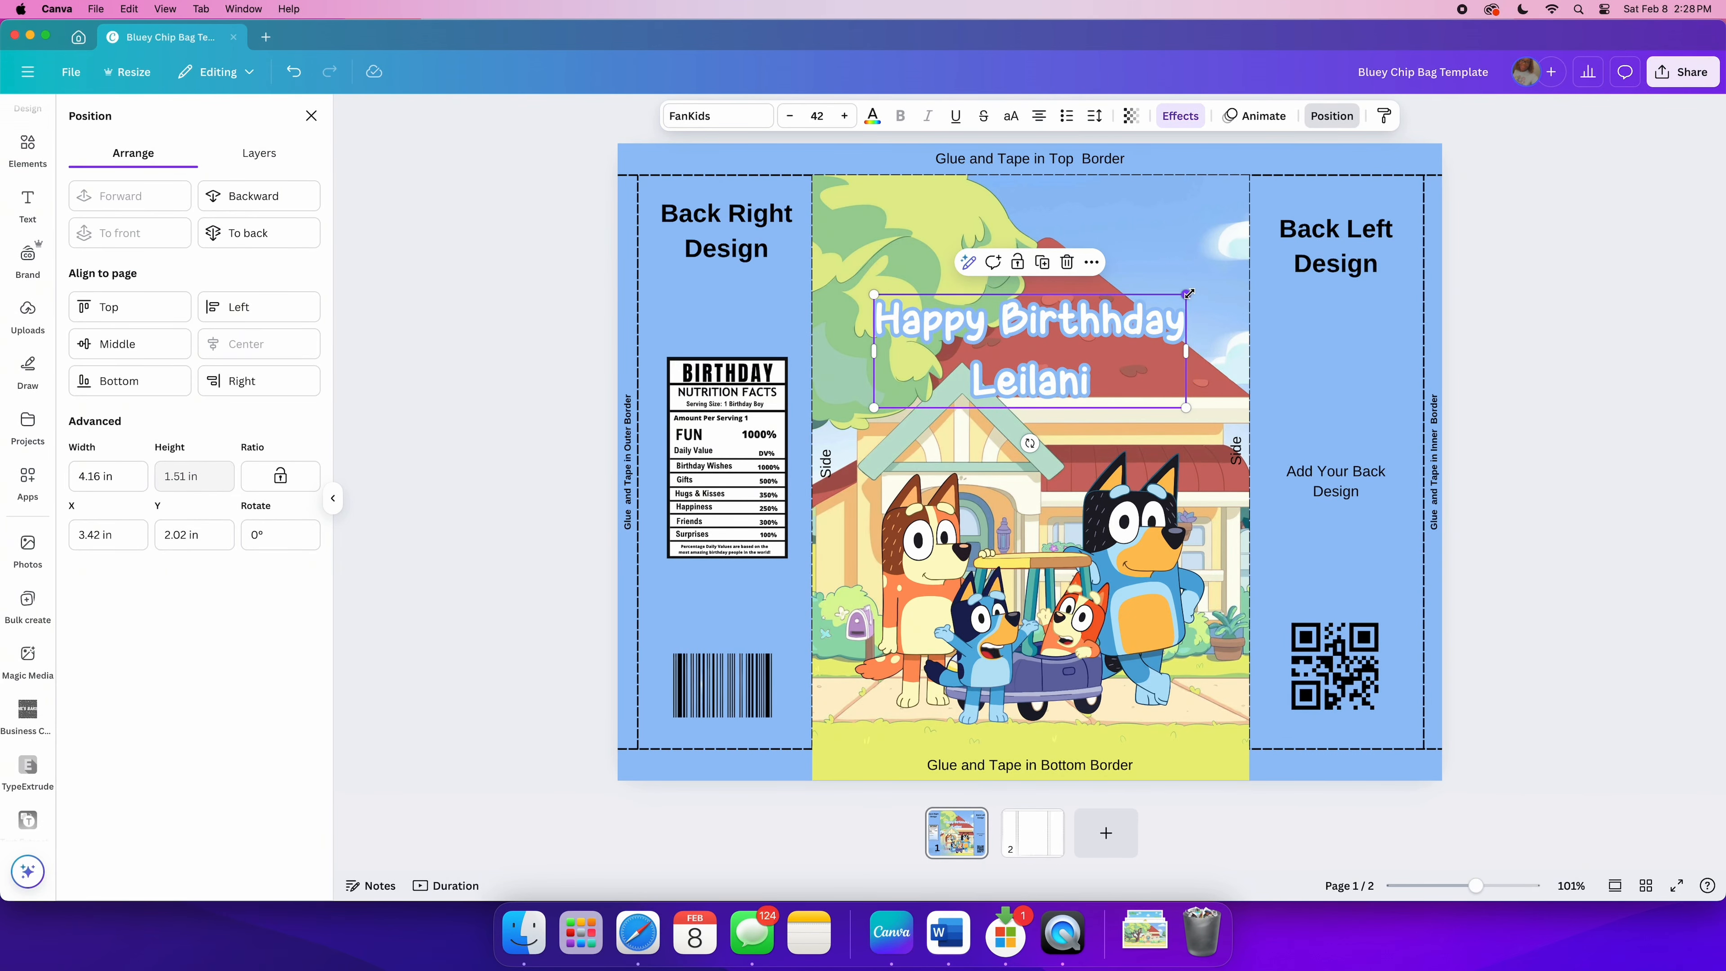
left_click_drag(1186, 295, 1158, 328)
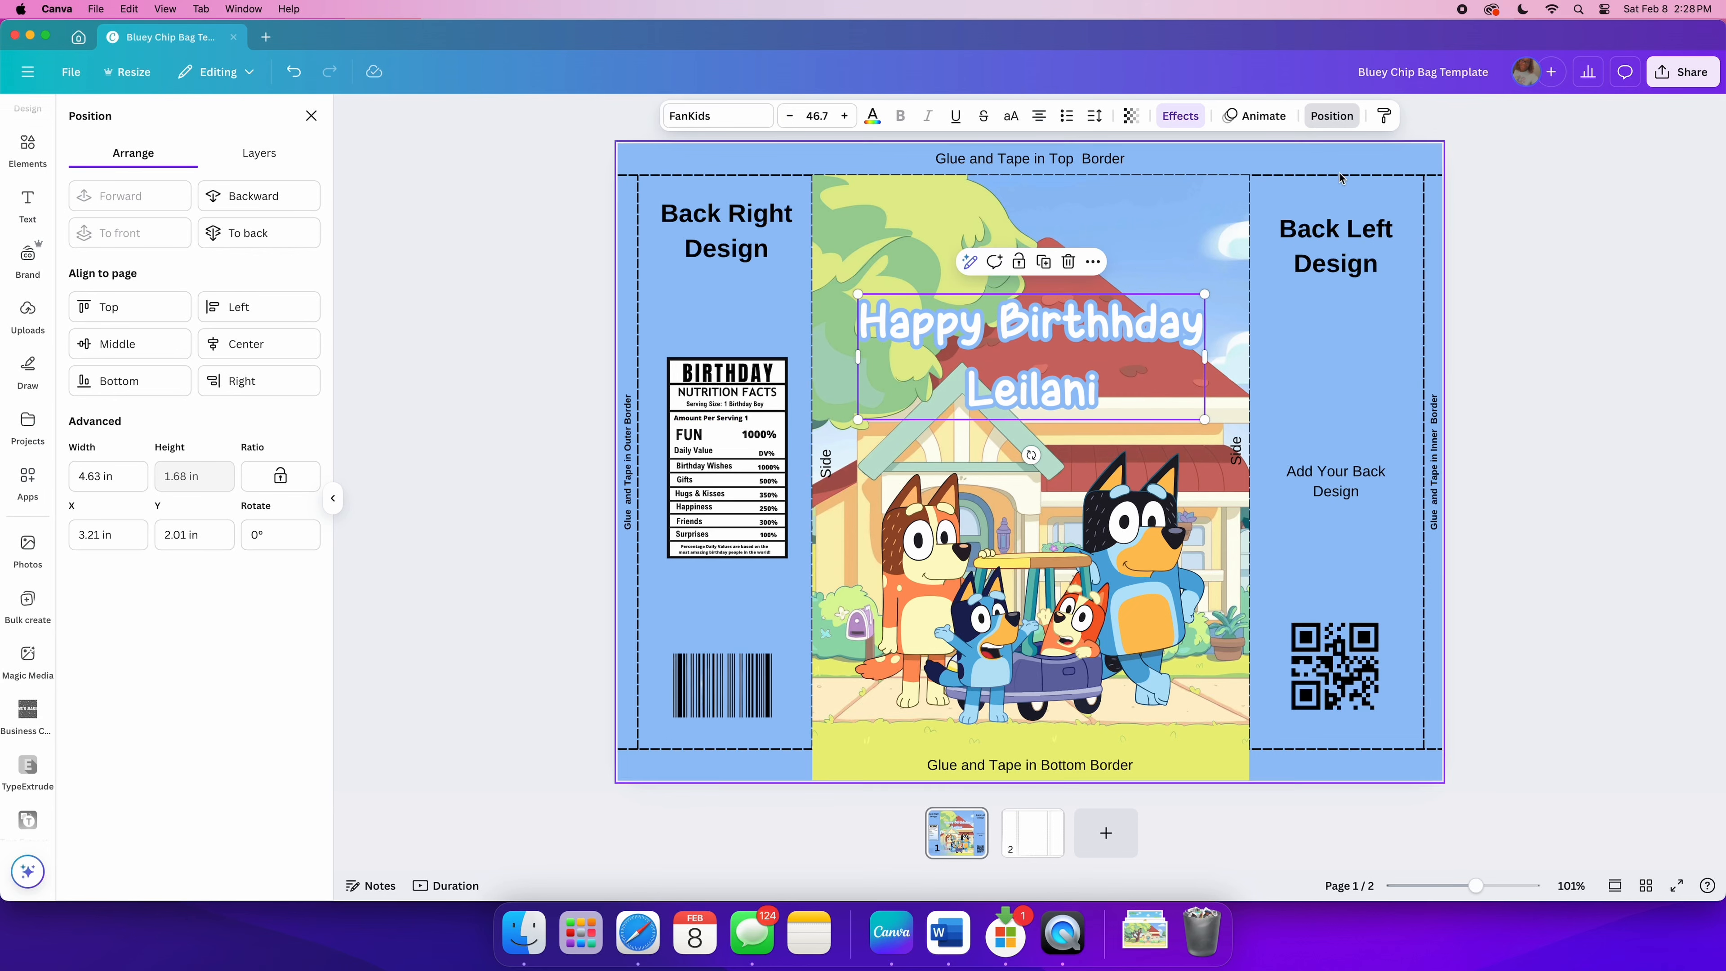
Step: Set the title's outline color to bright pink and its thickness to 187
left_click(1162, 117)
left_click(308, 447)
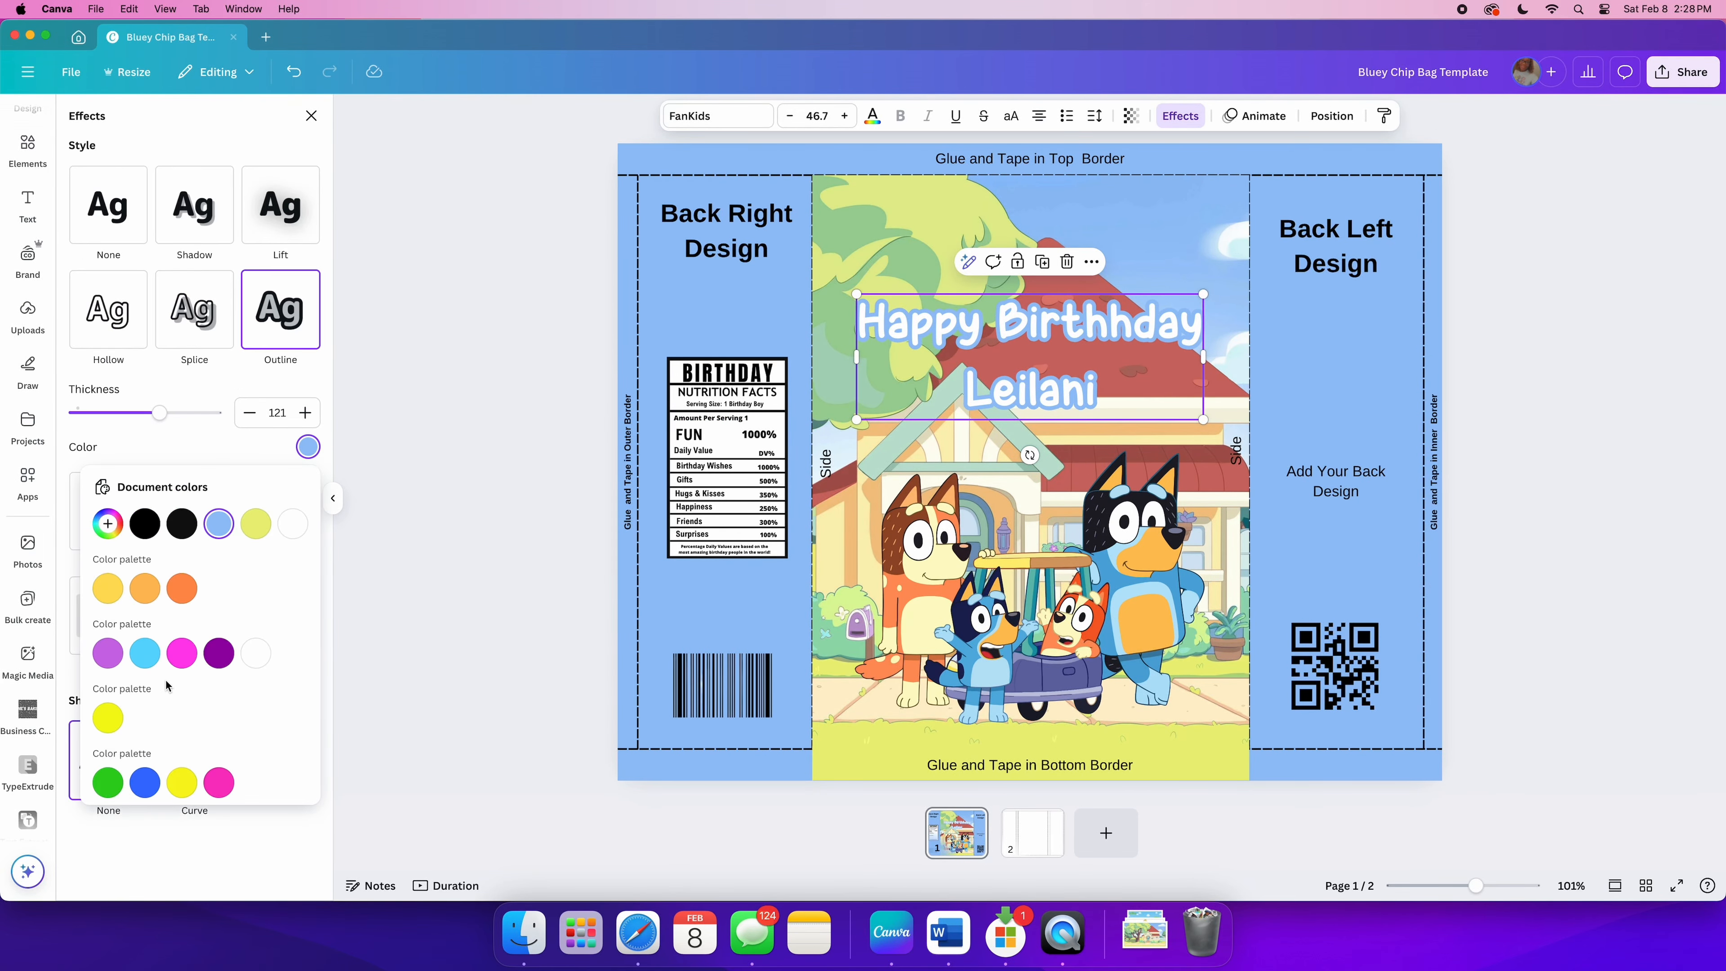
scroll(166, 686, "down", 2)
left_click(218, 689)
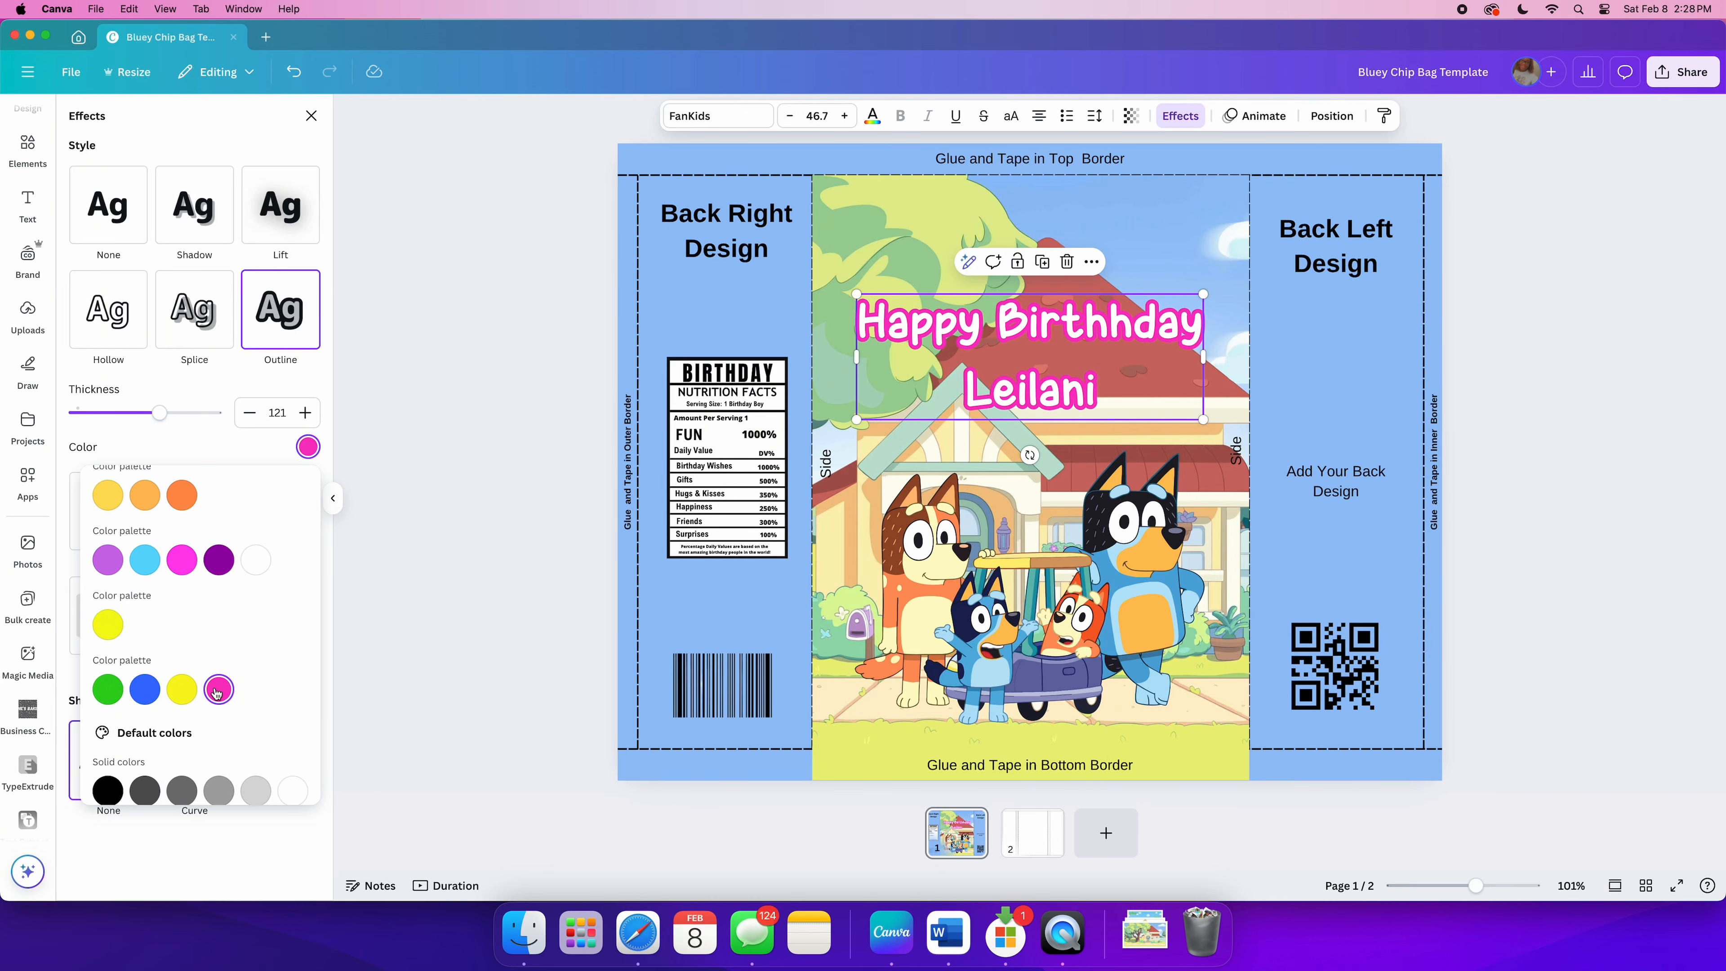
left_click_drag(159, 414, 207, 426)
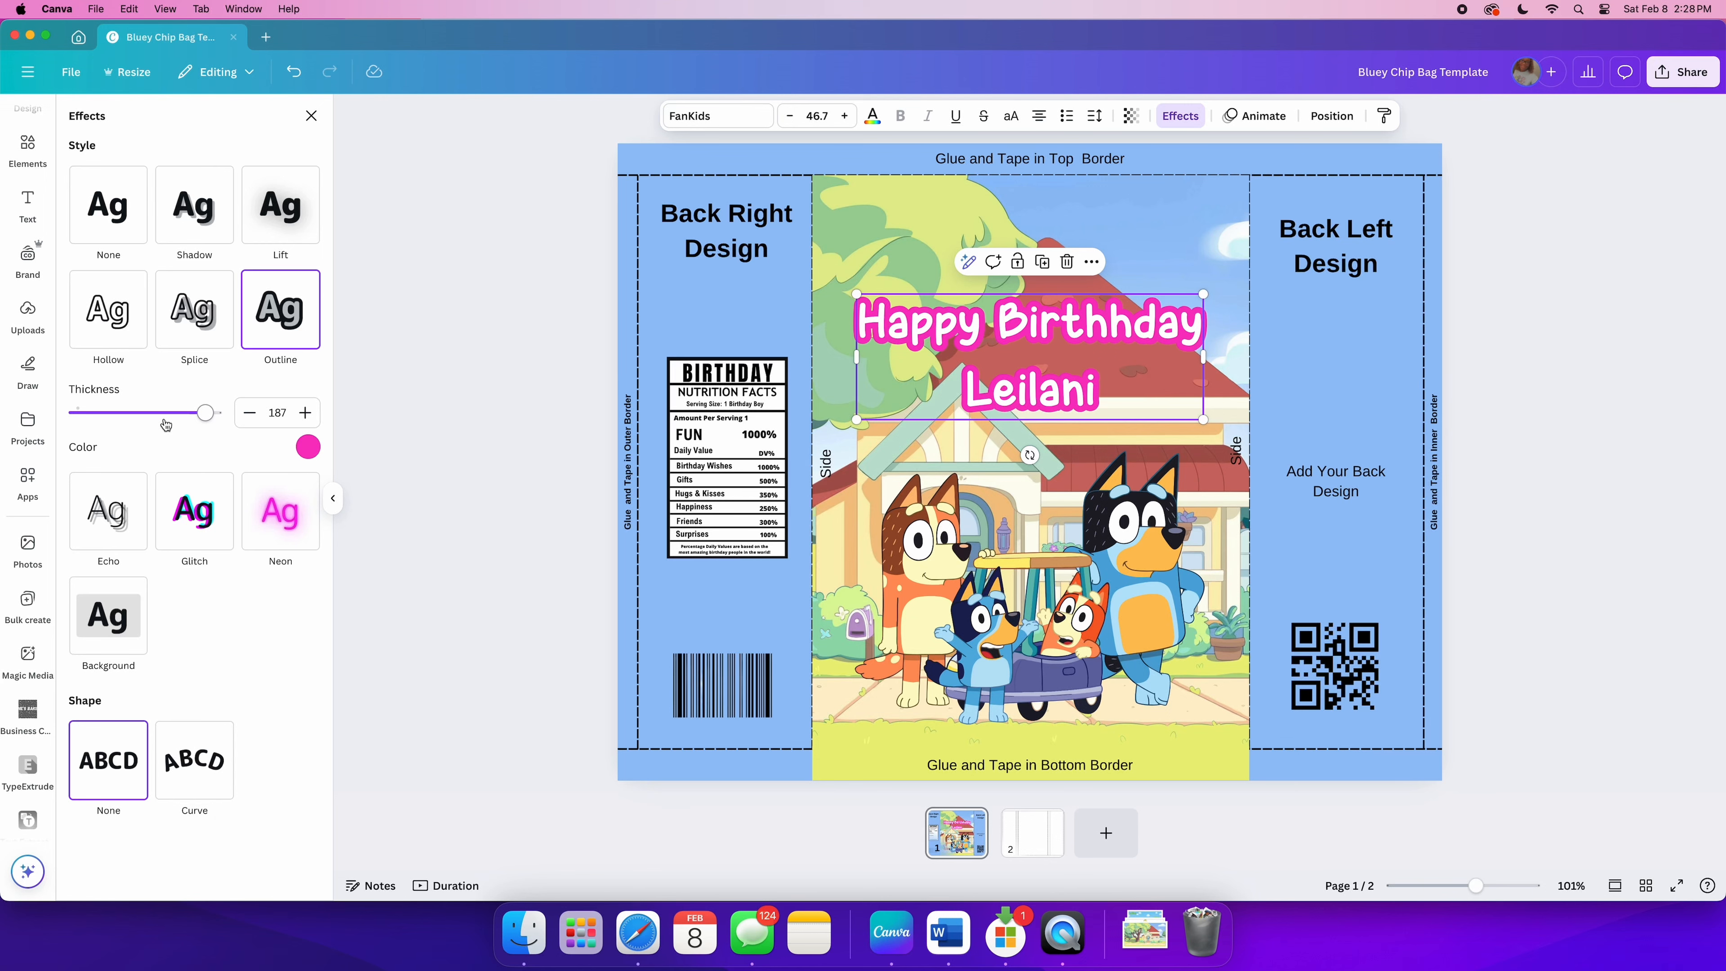
Step: Recolor the title's outline orange #F65F27, sampled from the small orange character in the car, and deselect the title
left_click(305, 448)
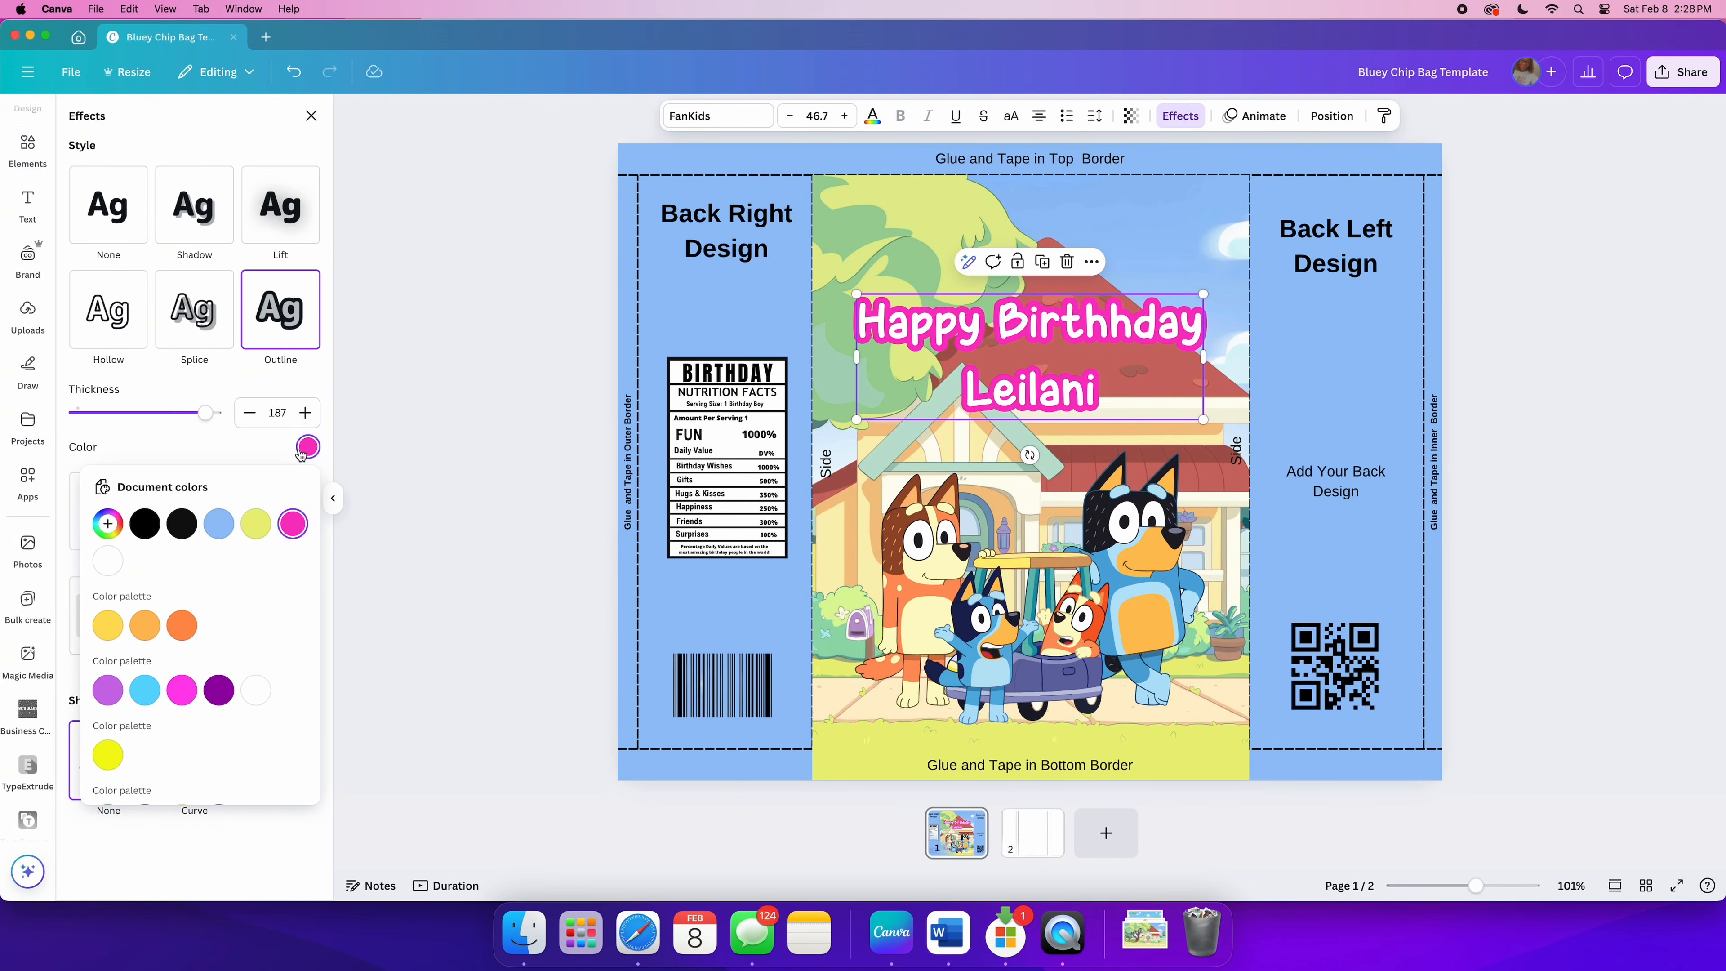
left_click(108, 524)
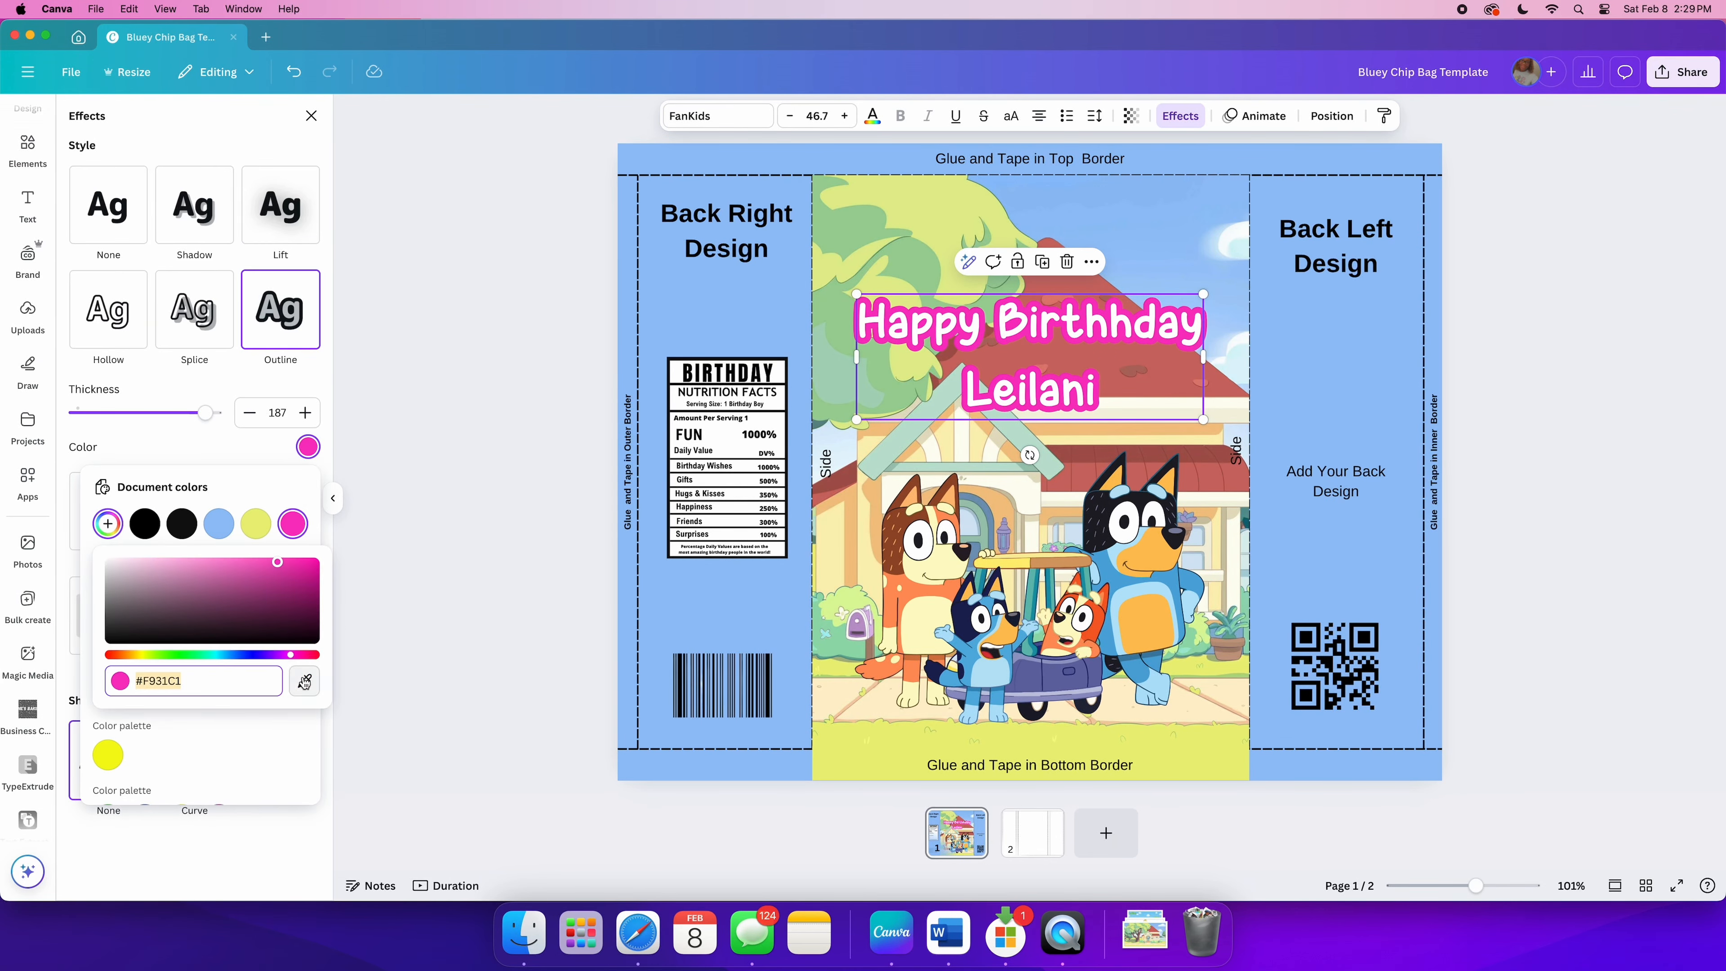
left_click(304, 680)
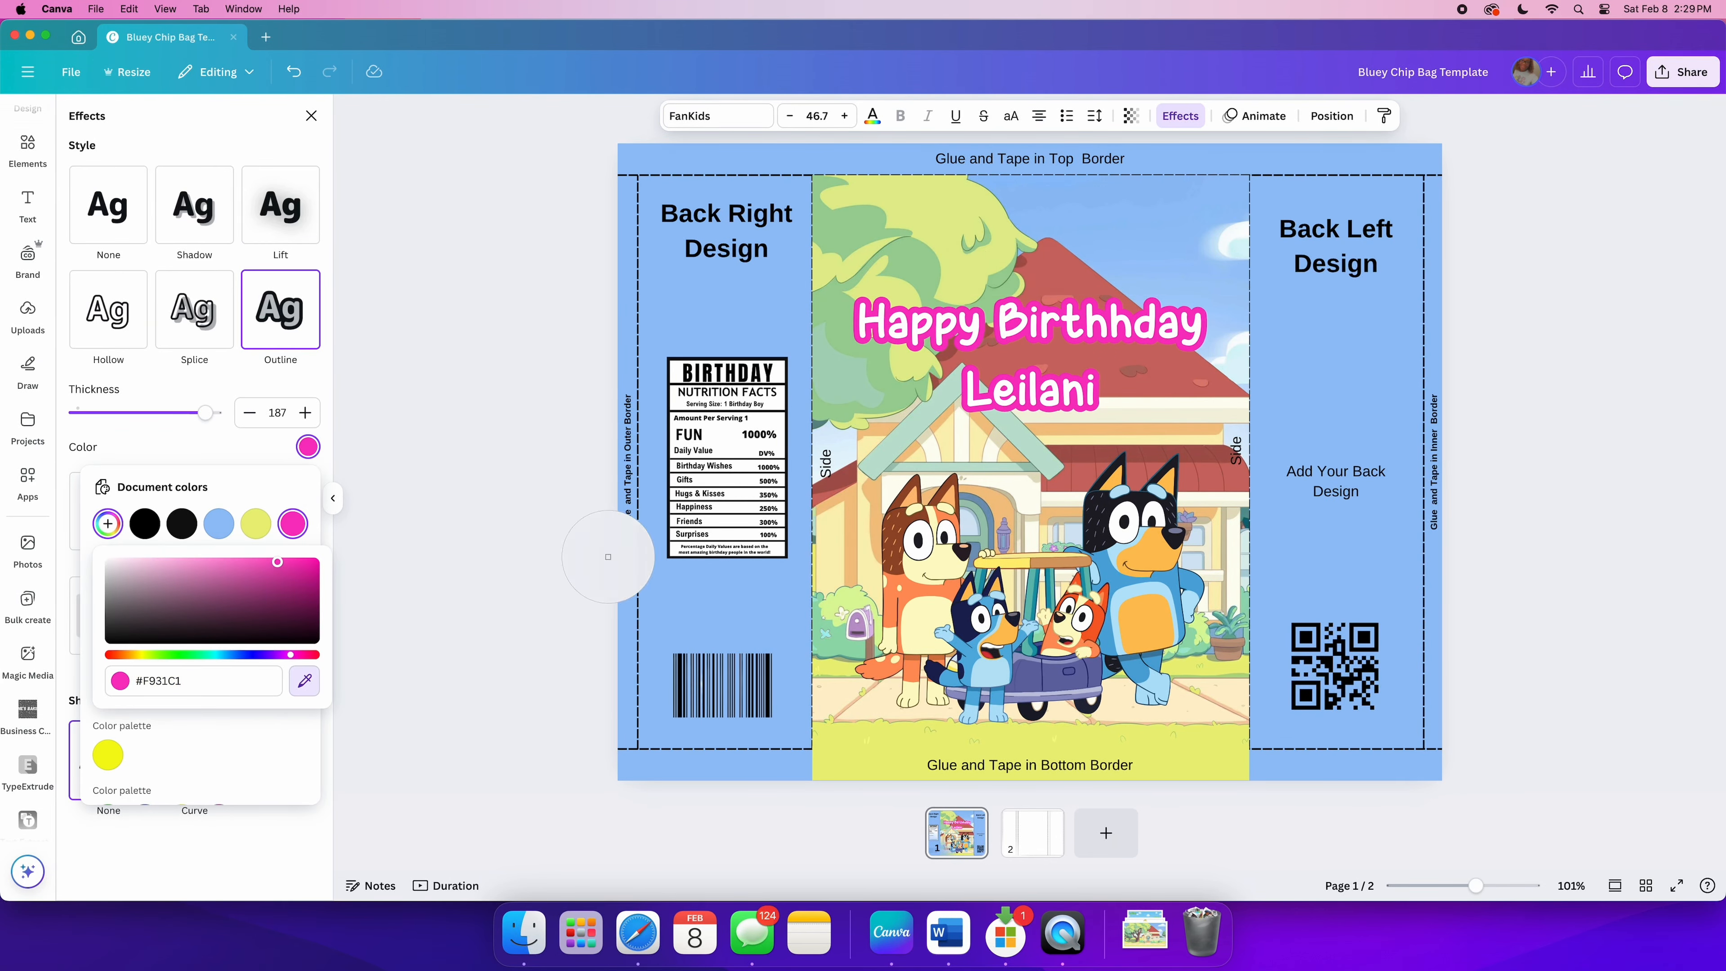
left_click(1105, 608)
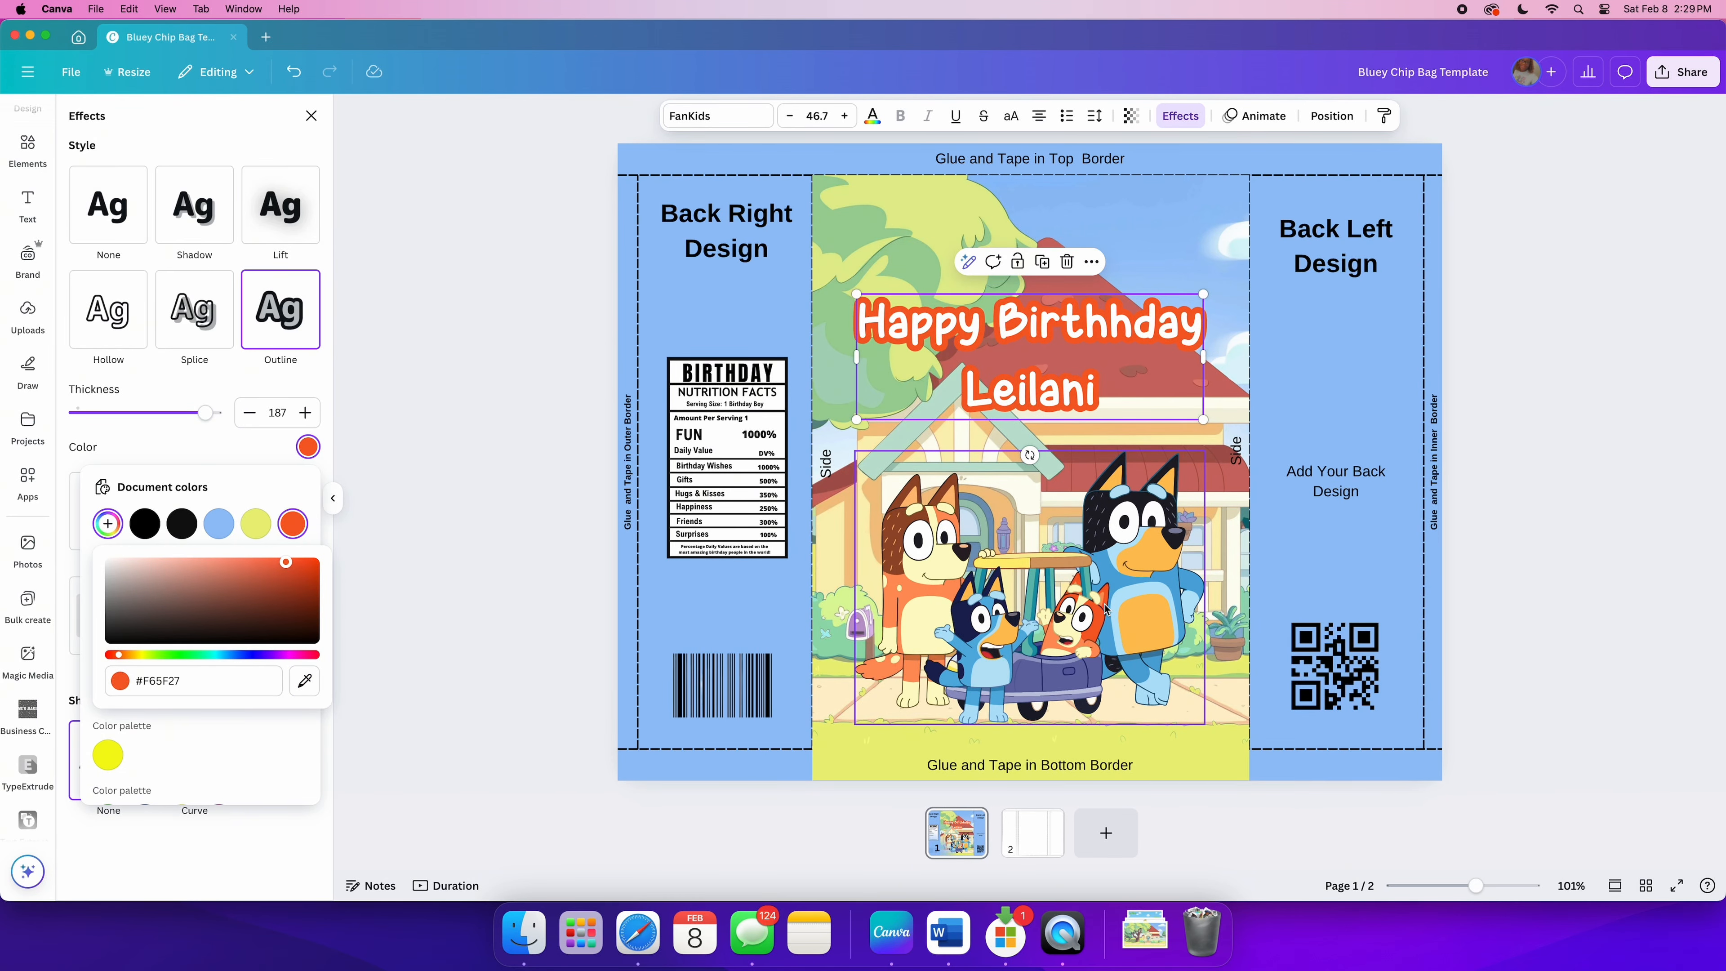
left_click(522, 544)
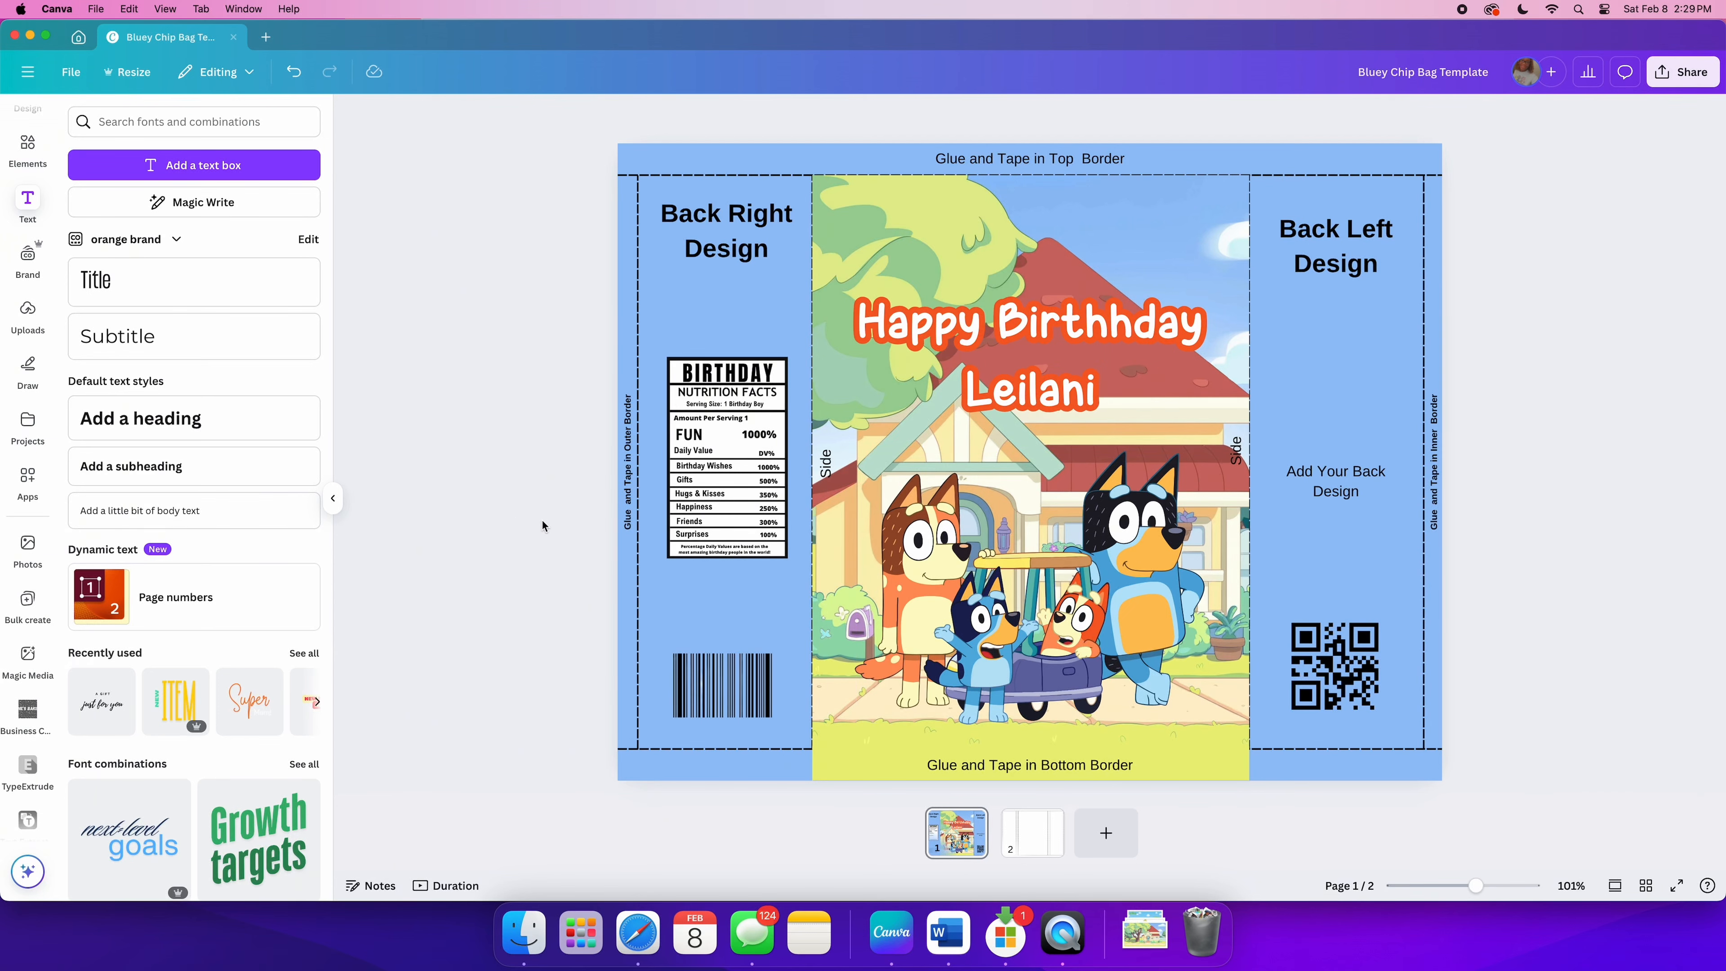
Step: Search the uploaded images for "facts" to find a nutrition facts label
left_click(757, 407)
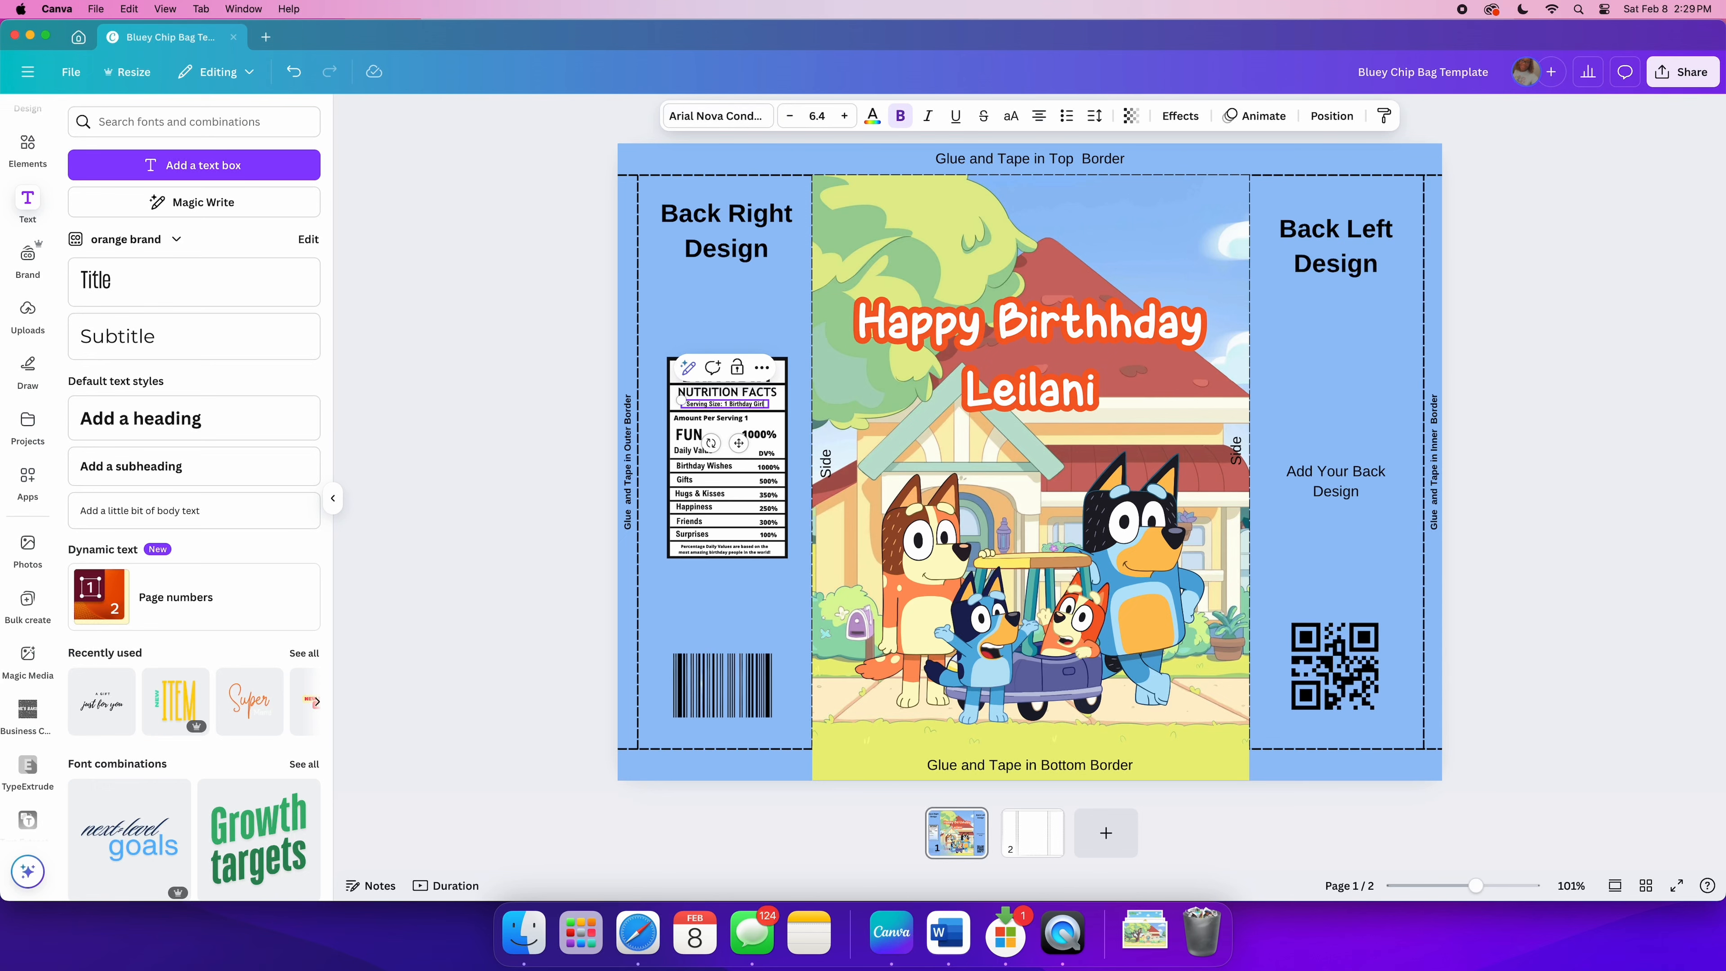
left_click(27, 316)
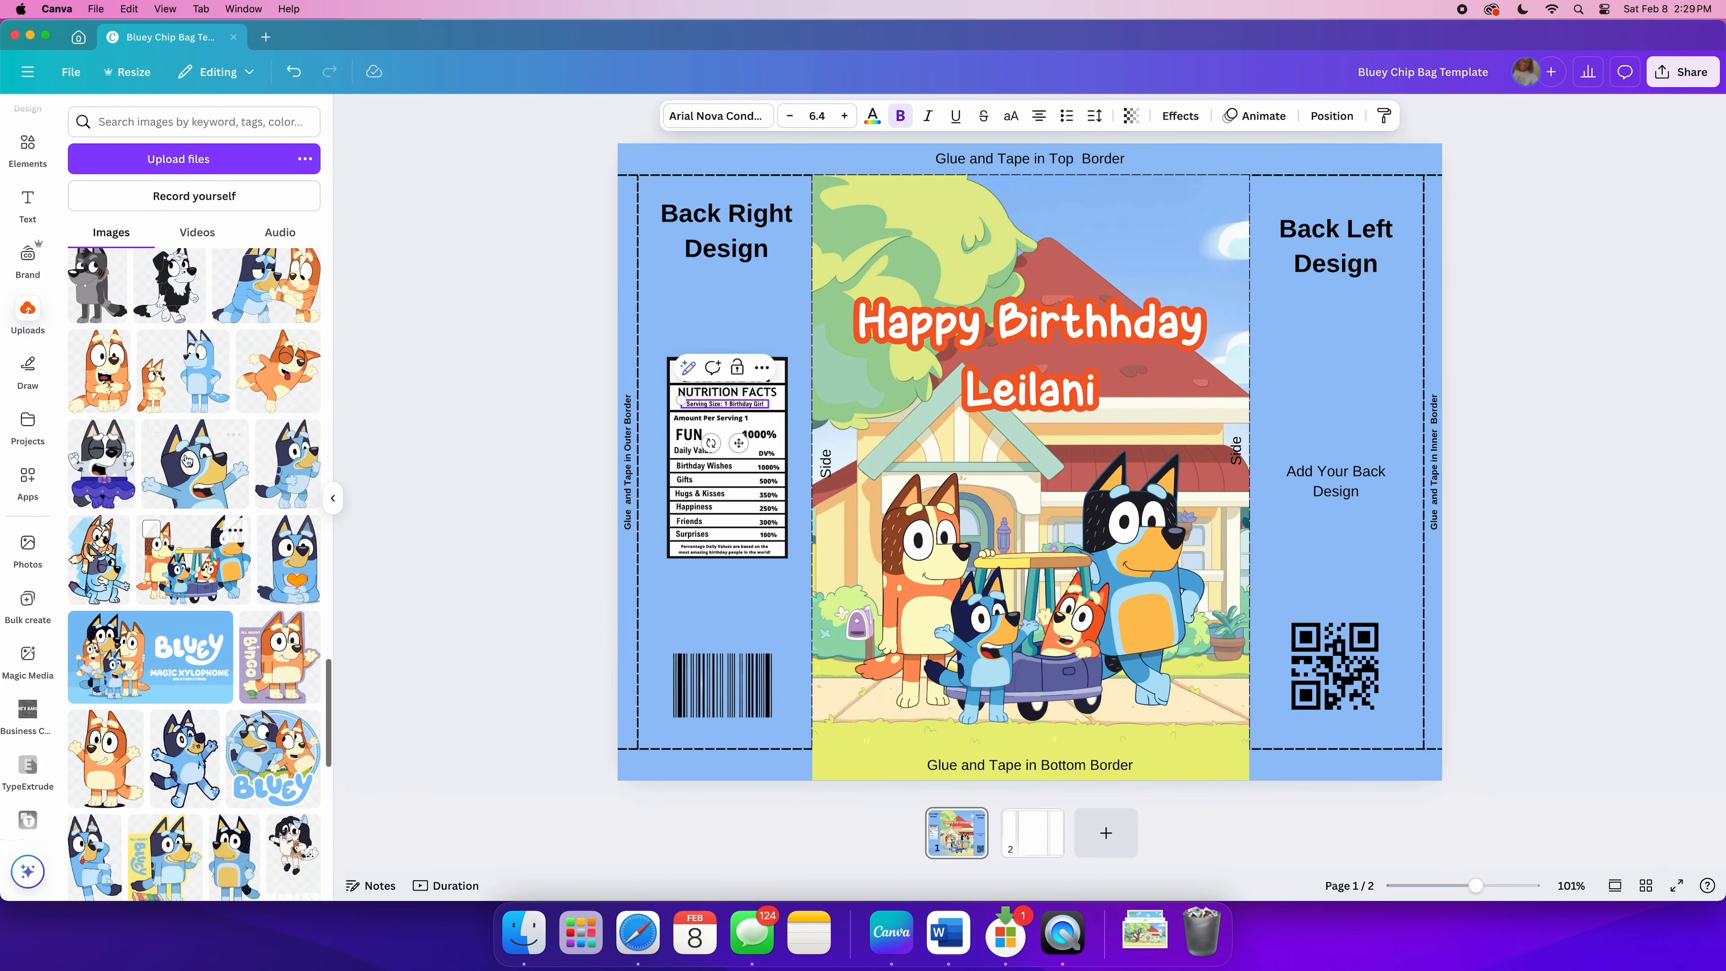
scroll(187, 461, "down", 15)
left_click(142, 120)
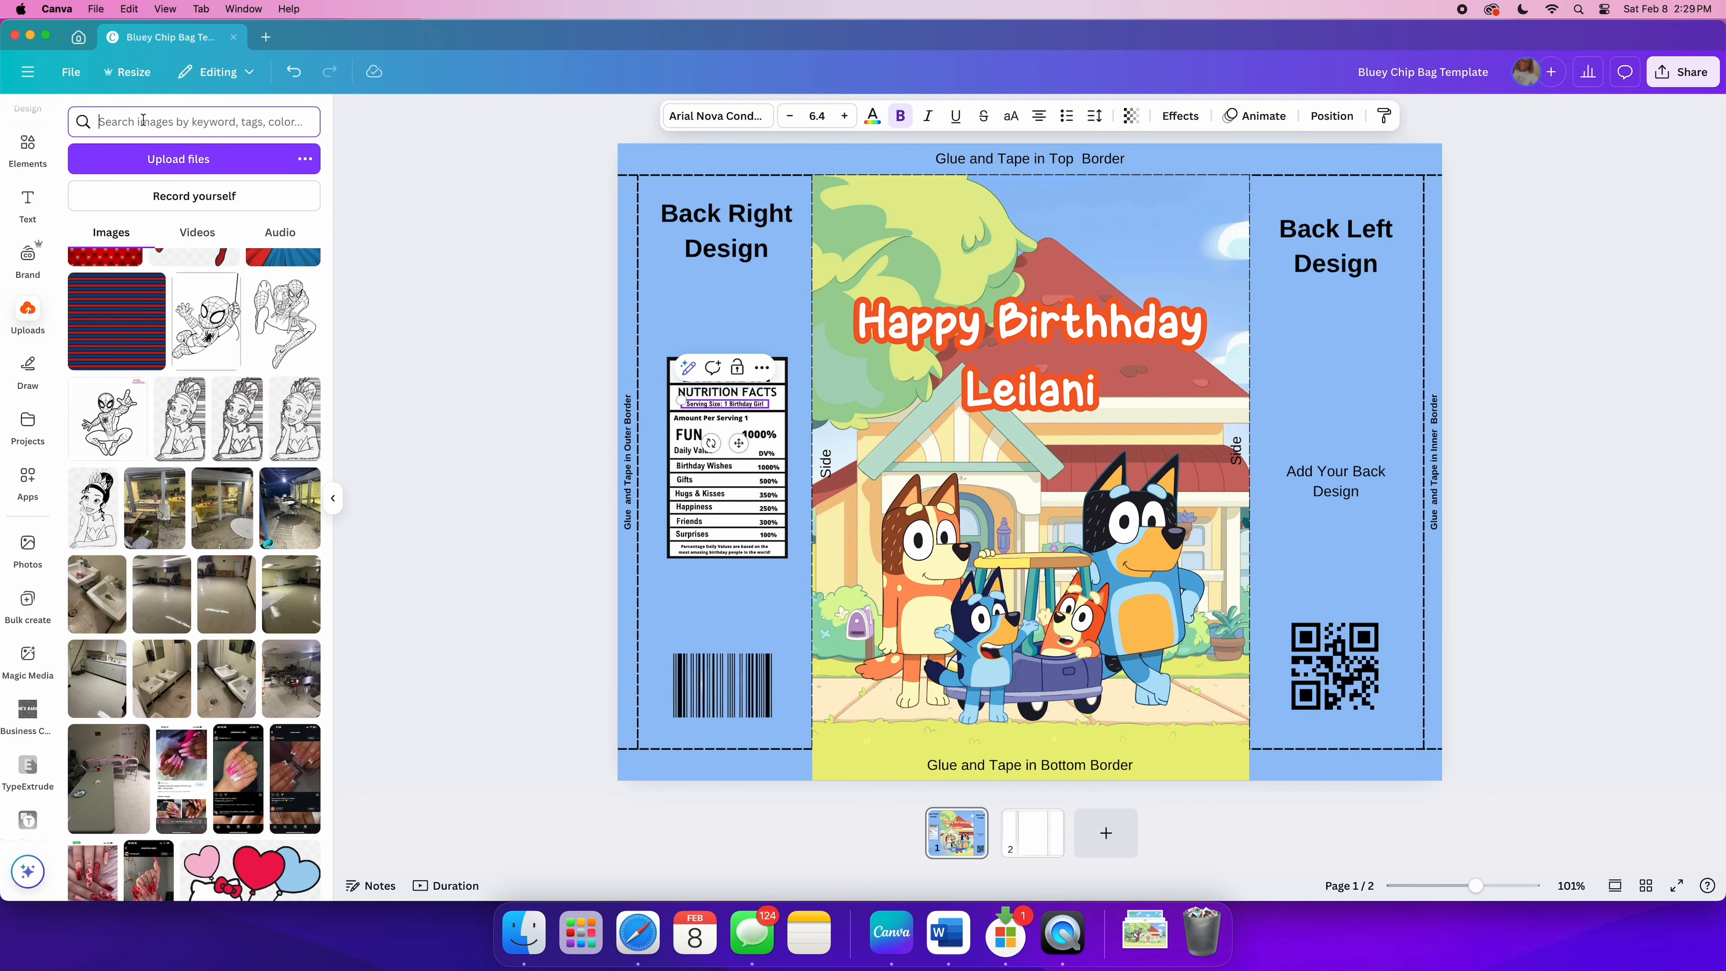
type("facts")
key("Return")
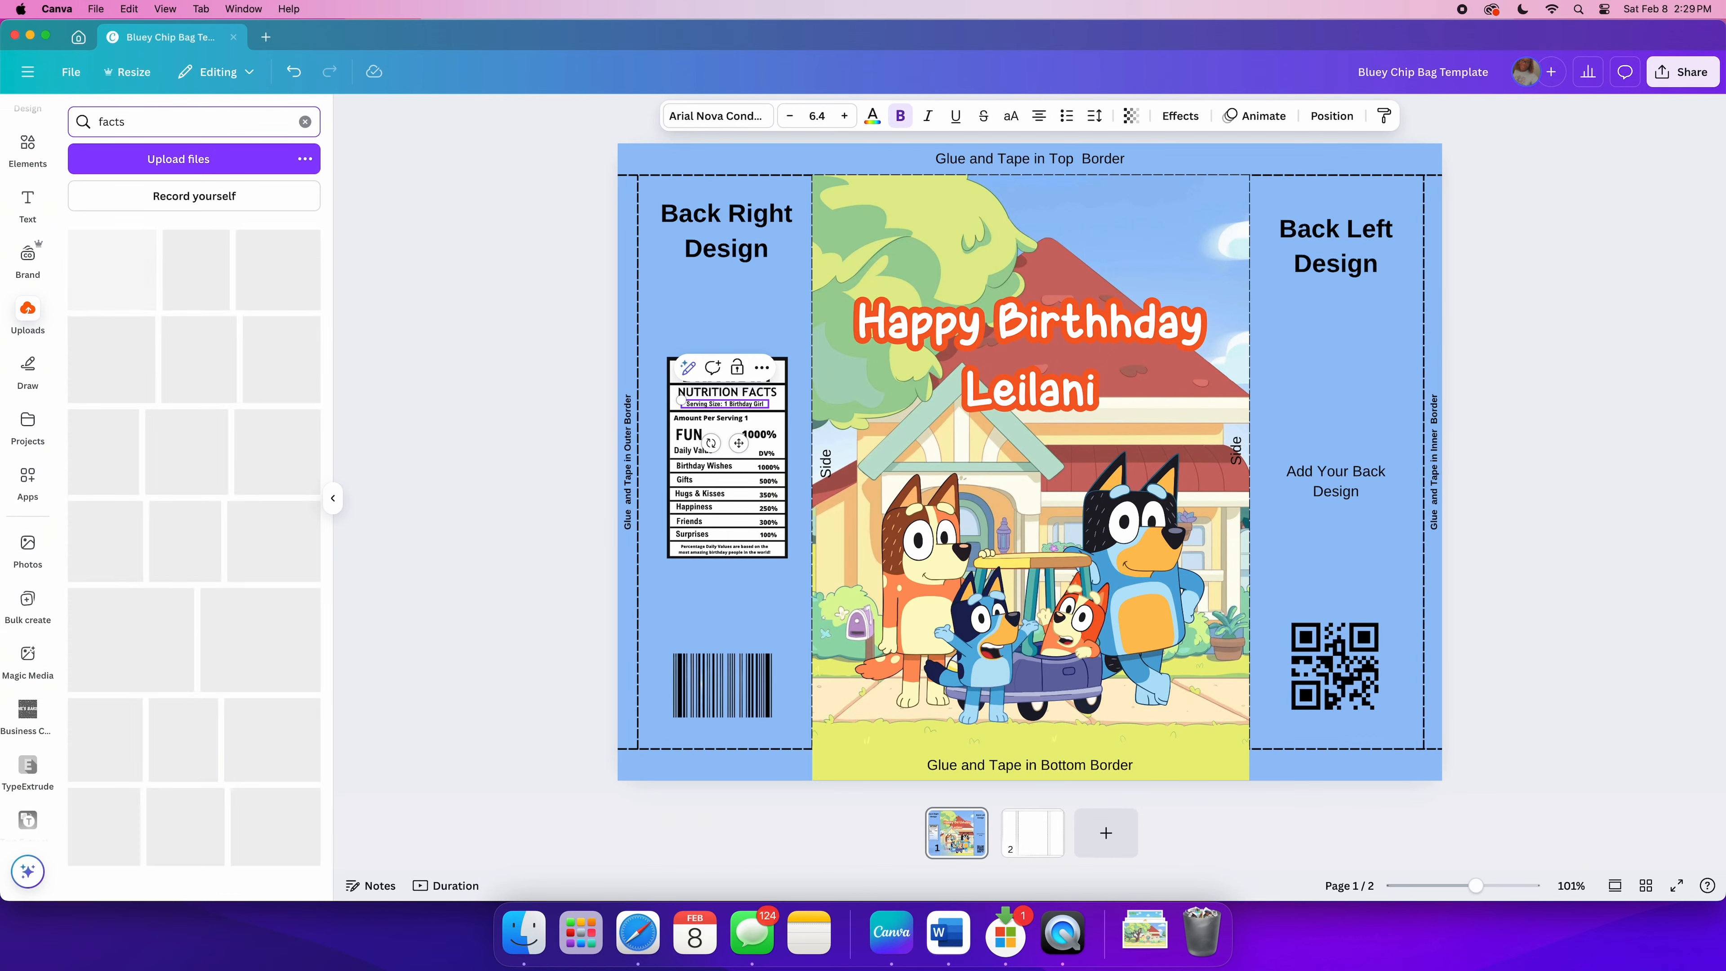
Step: Upload the Big Girl nutrition facts PNG from the 100 Vertical Nutrition Facts folder on the USB drive
left_click(171, 159)
left_click(608, 569)
scroll(848, 529, "down", 10)
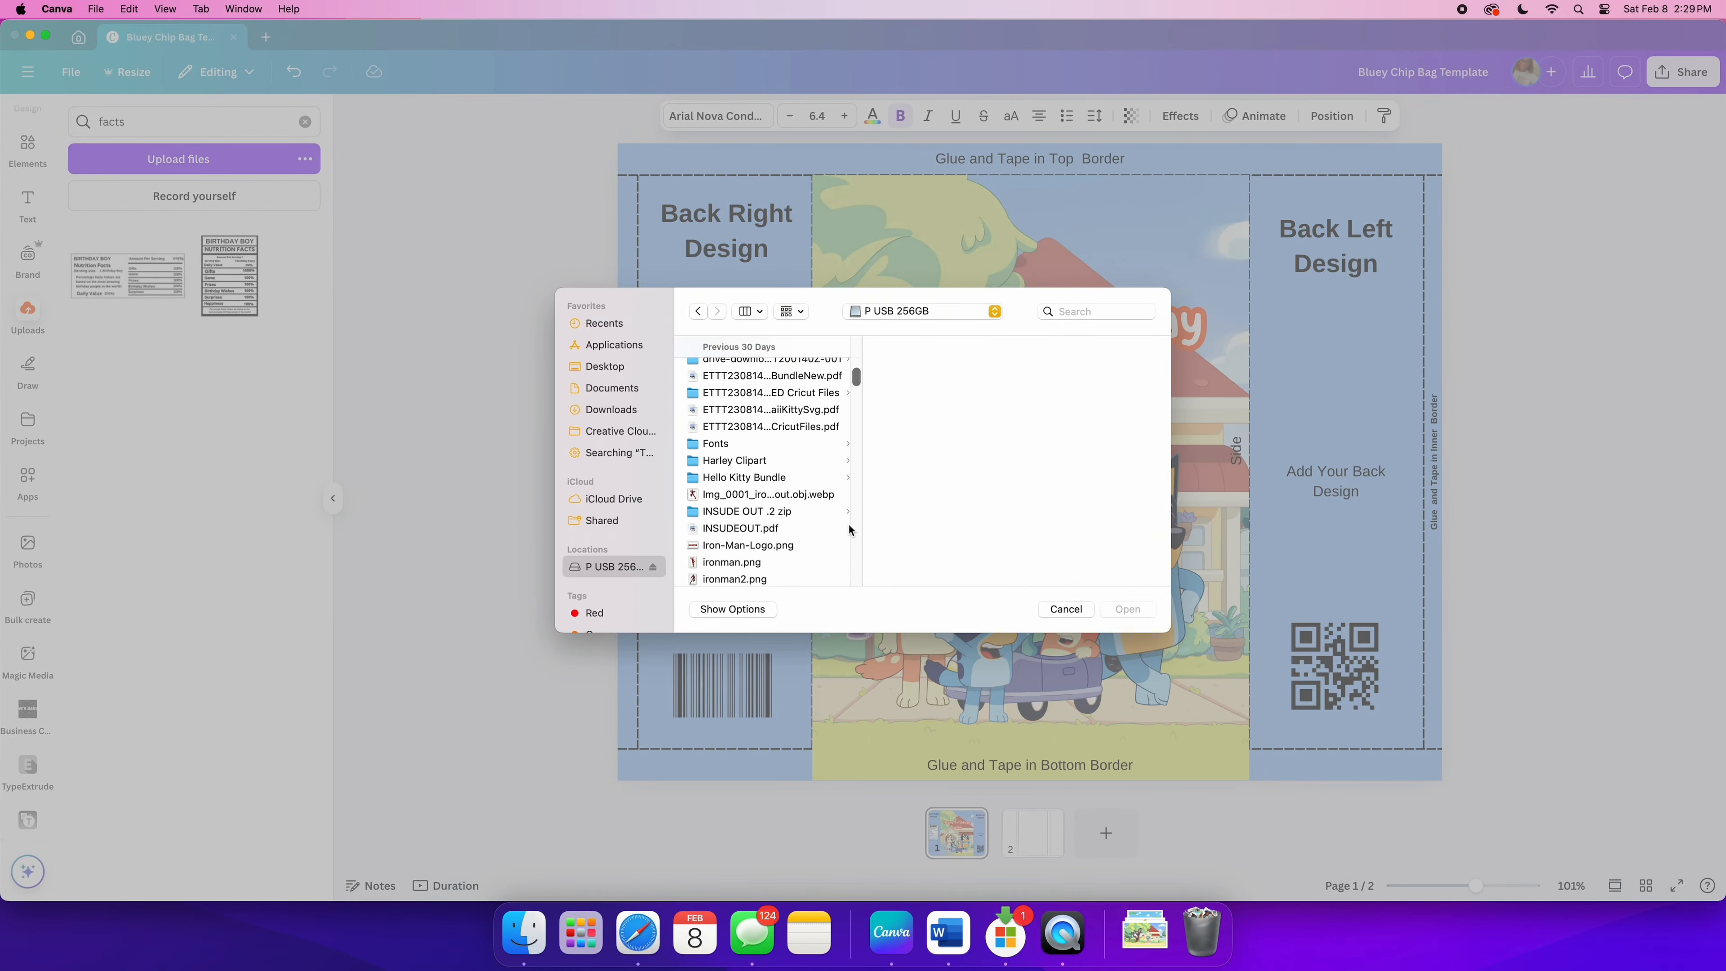
scroll(848, 528, "up", 10)
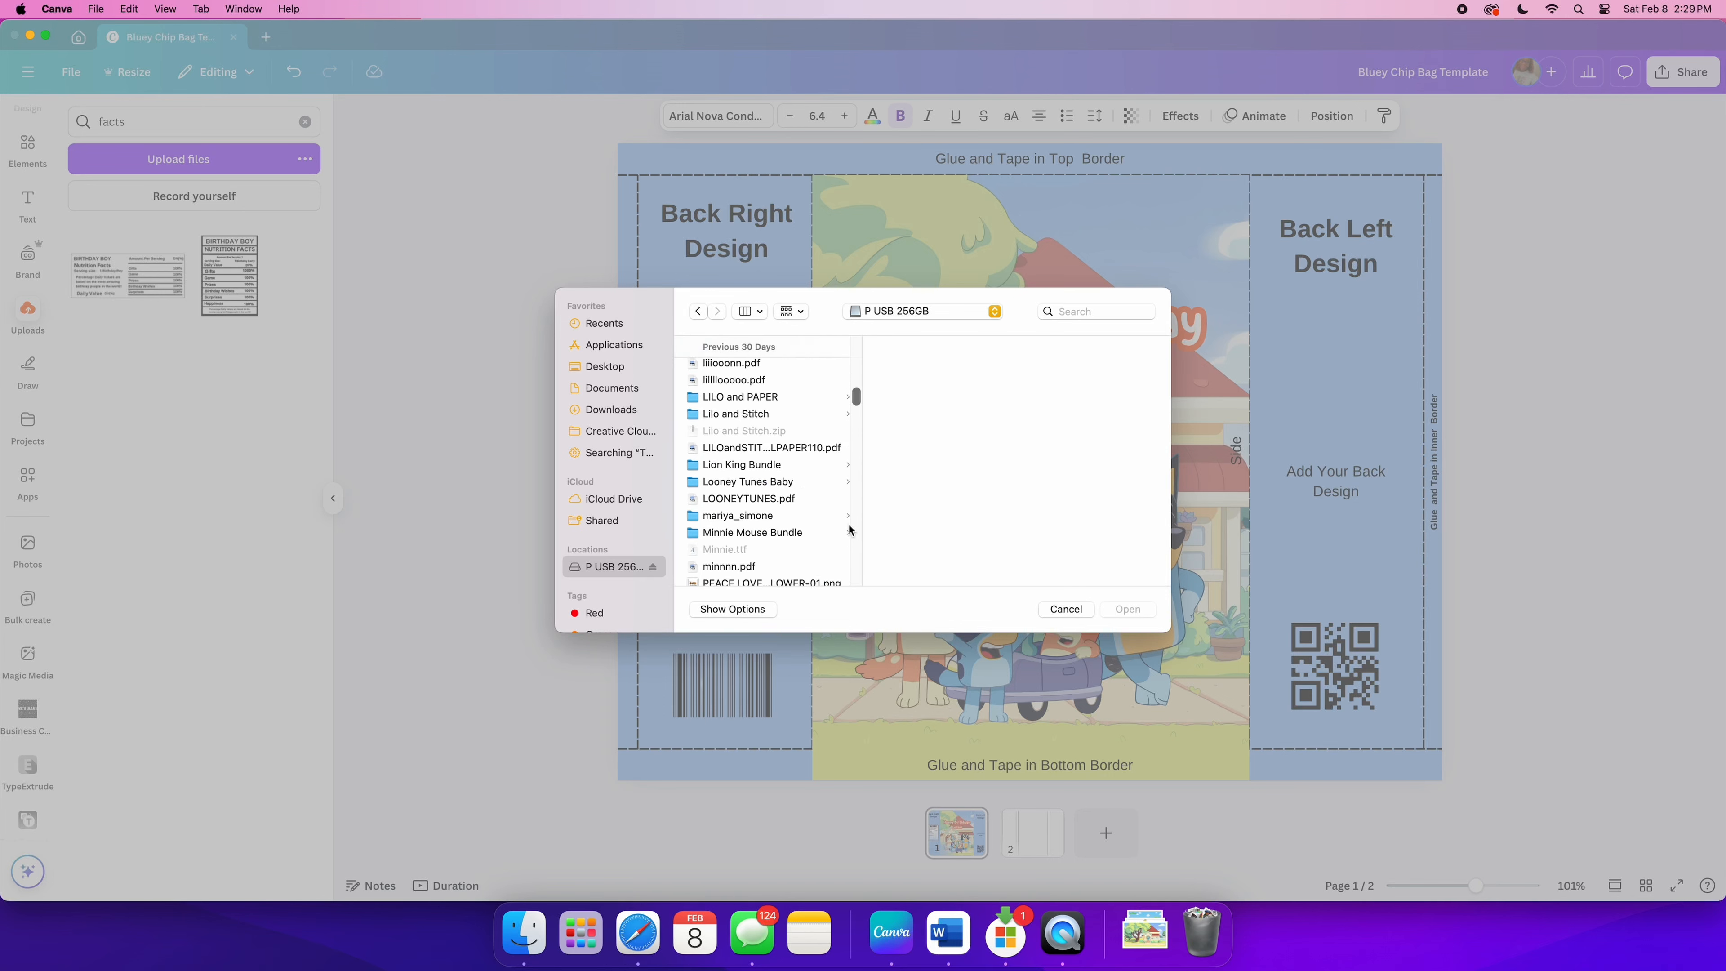
left_click(709, 454)
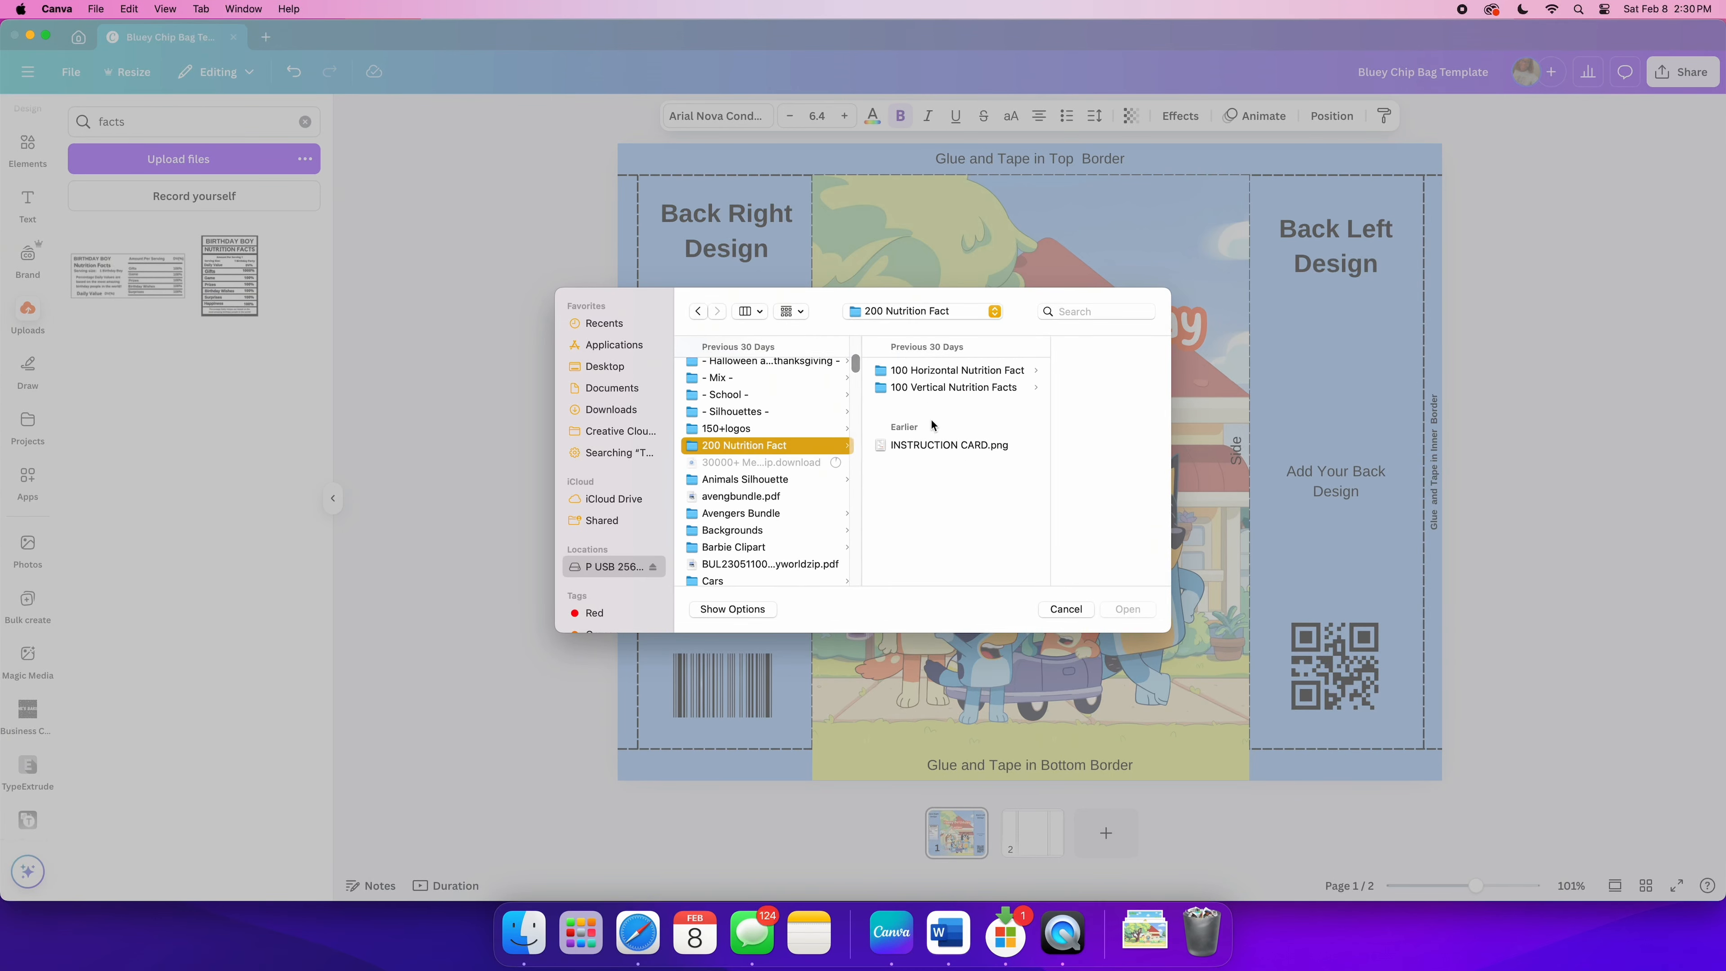
left_click(922, 376)
left_click(1087, 370)
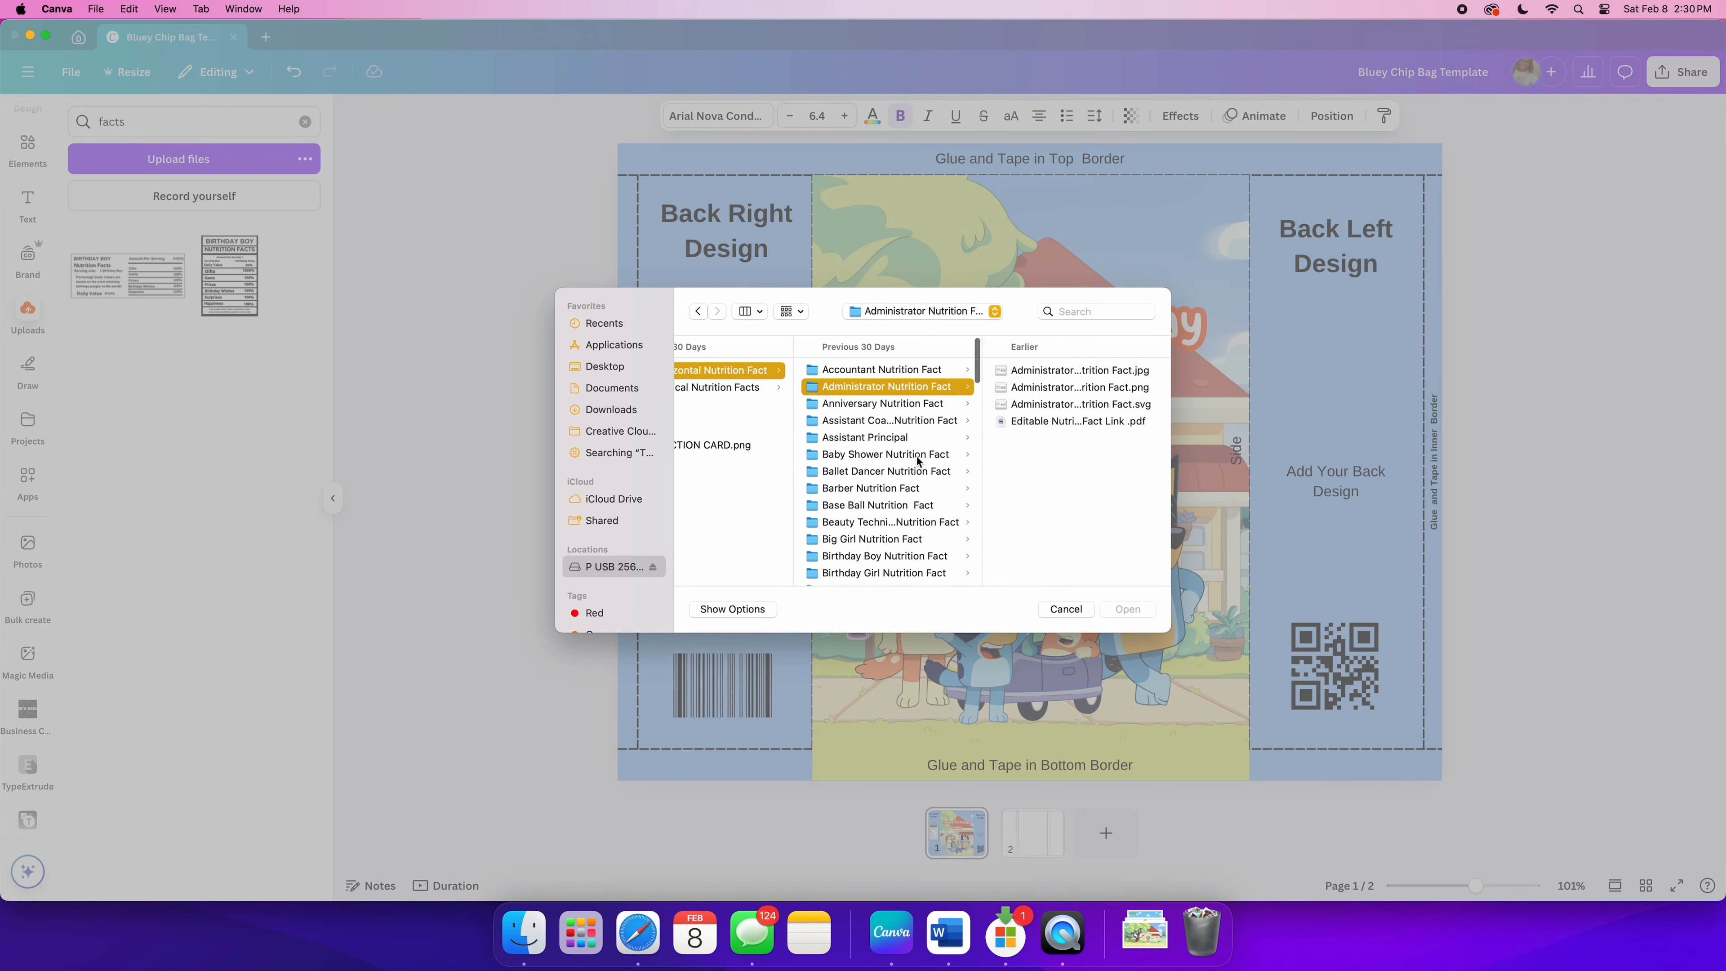
scroll(884, 448, "down", 5)
left_click(740, 387)
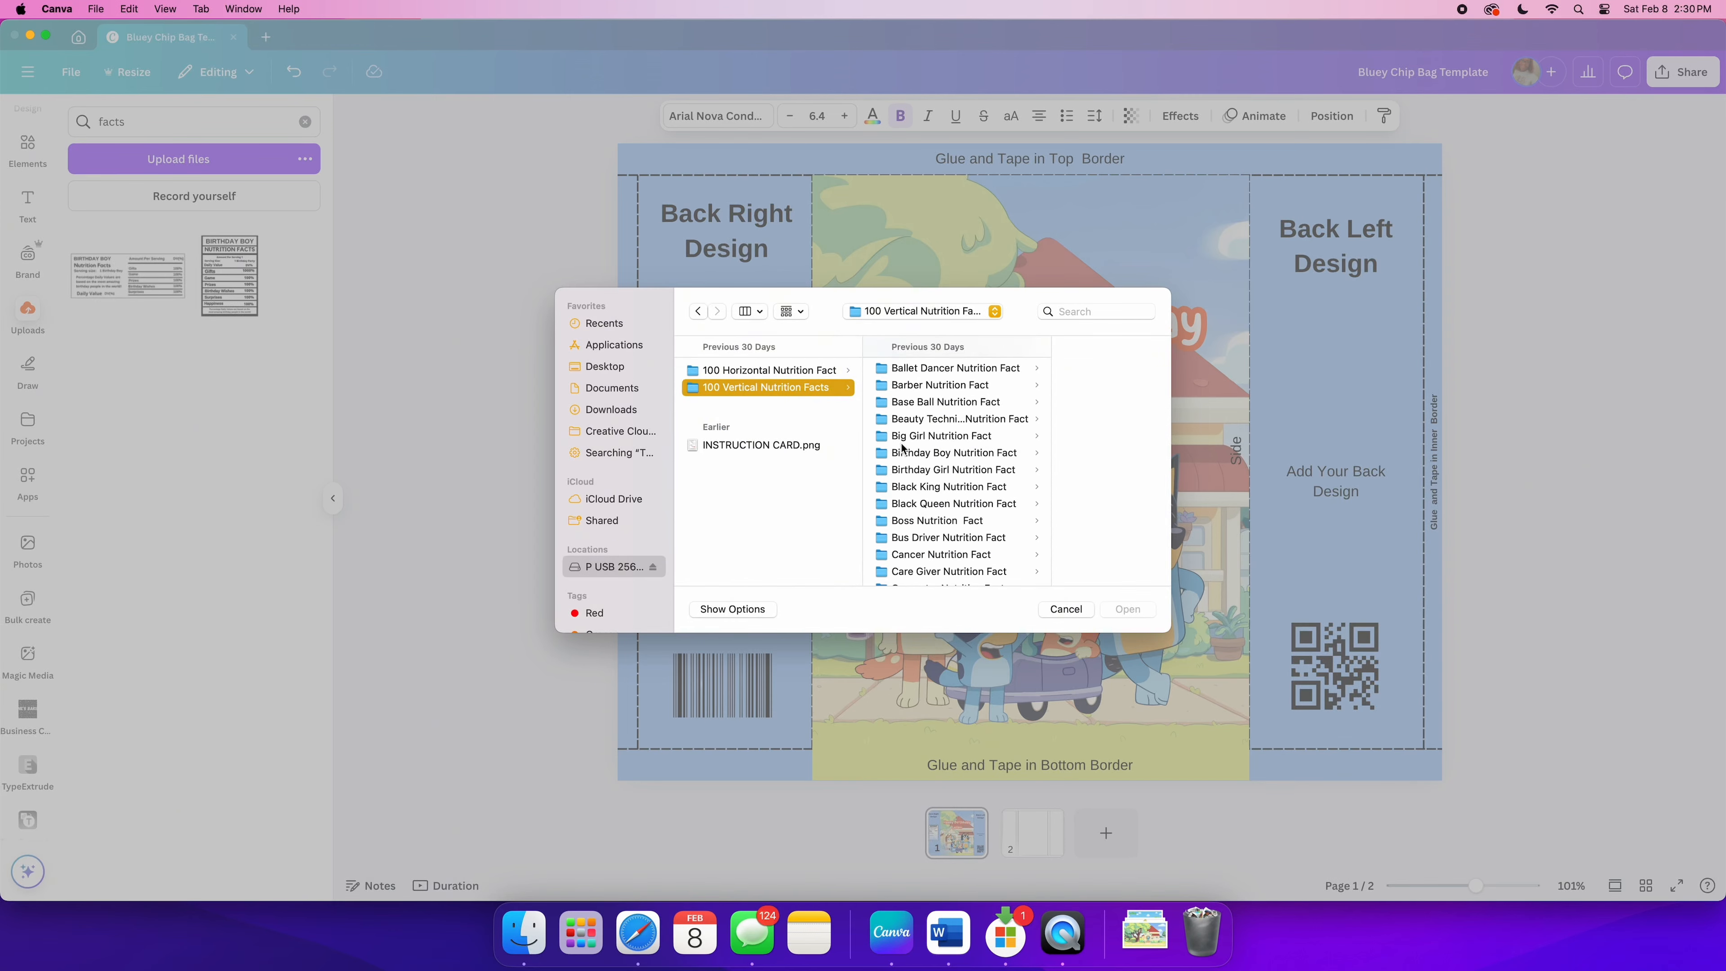
left_click(877, 436)
left_click(1033, 391)
left_click(1128, 609)
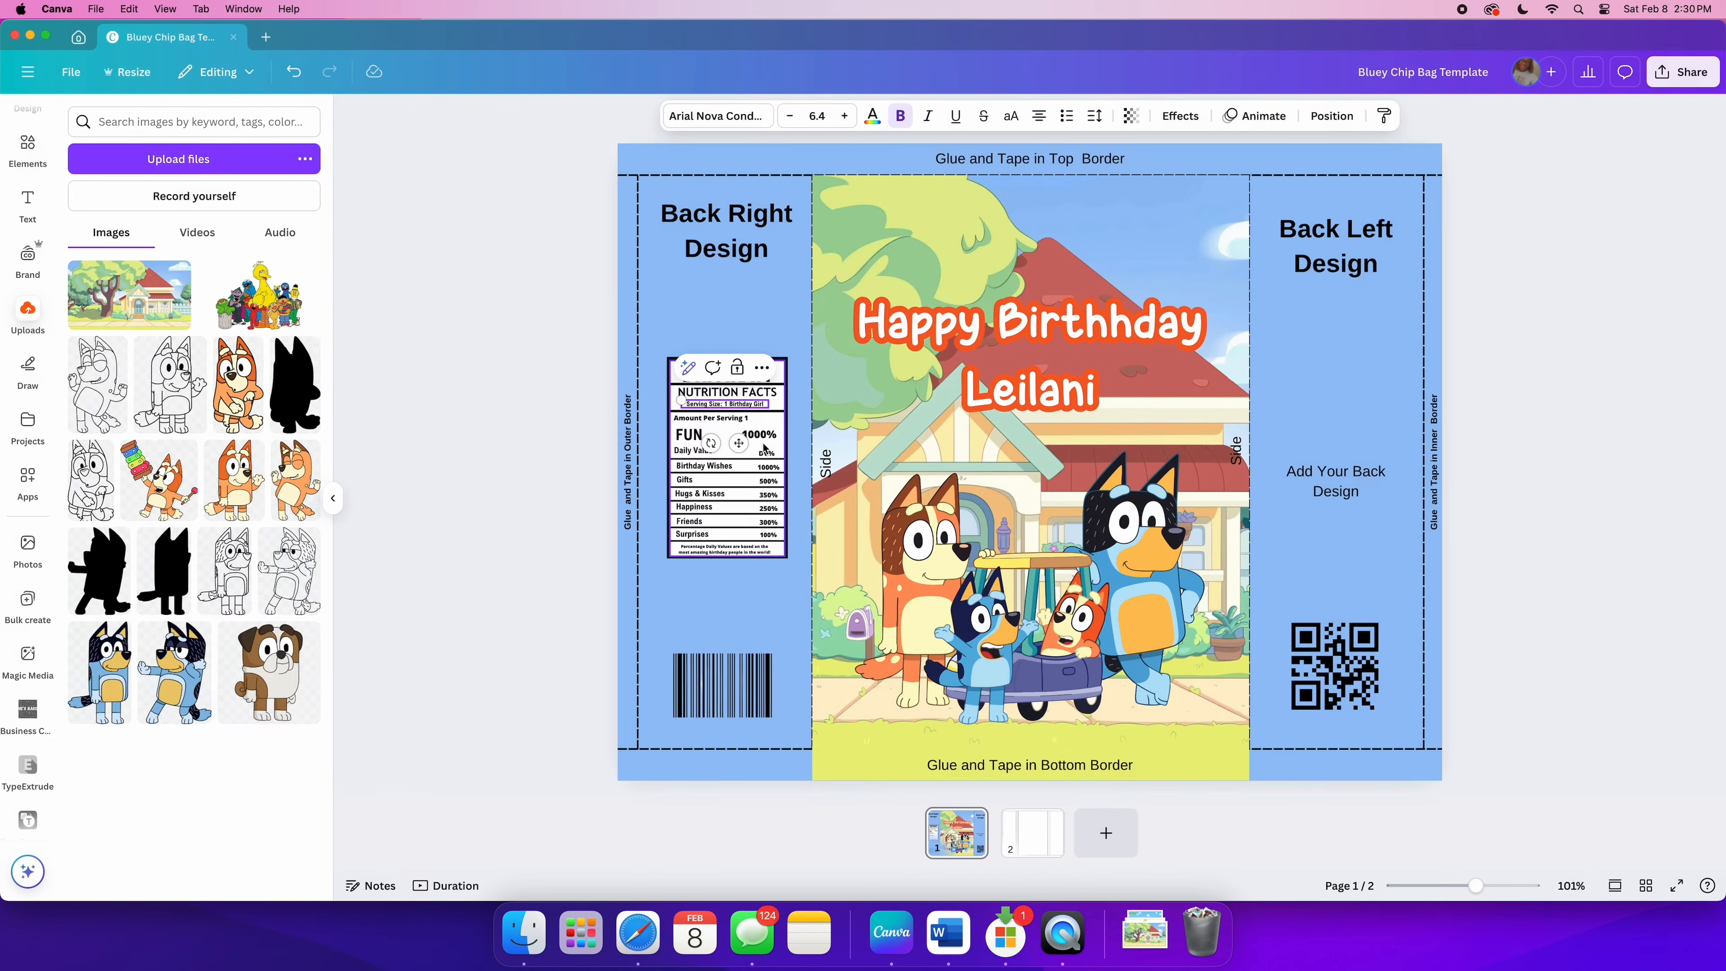
Step: Delete the existing birthday nutrition facts label from the back right panel
left_click(790, 577)
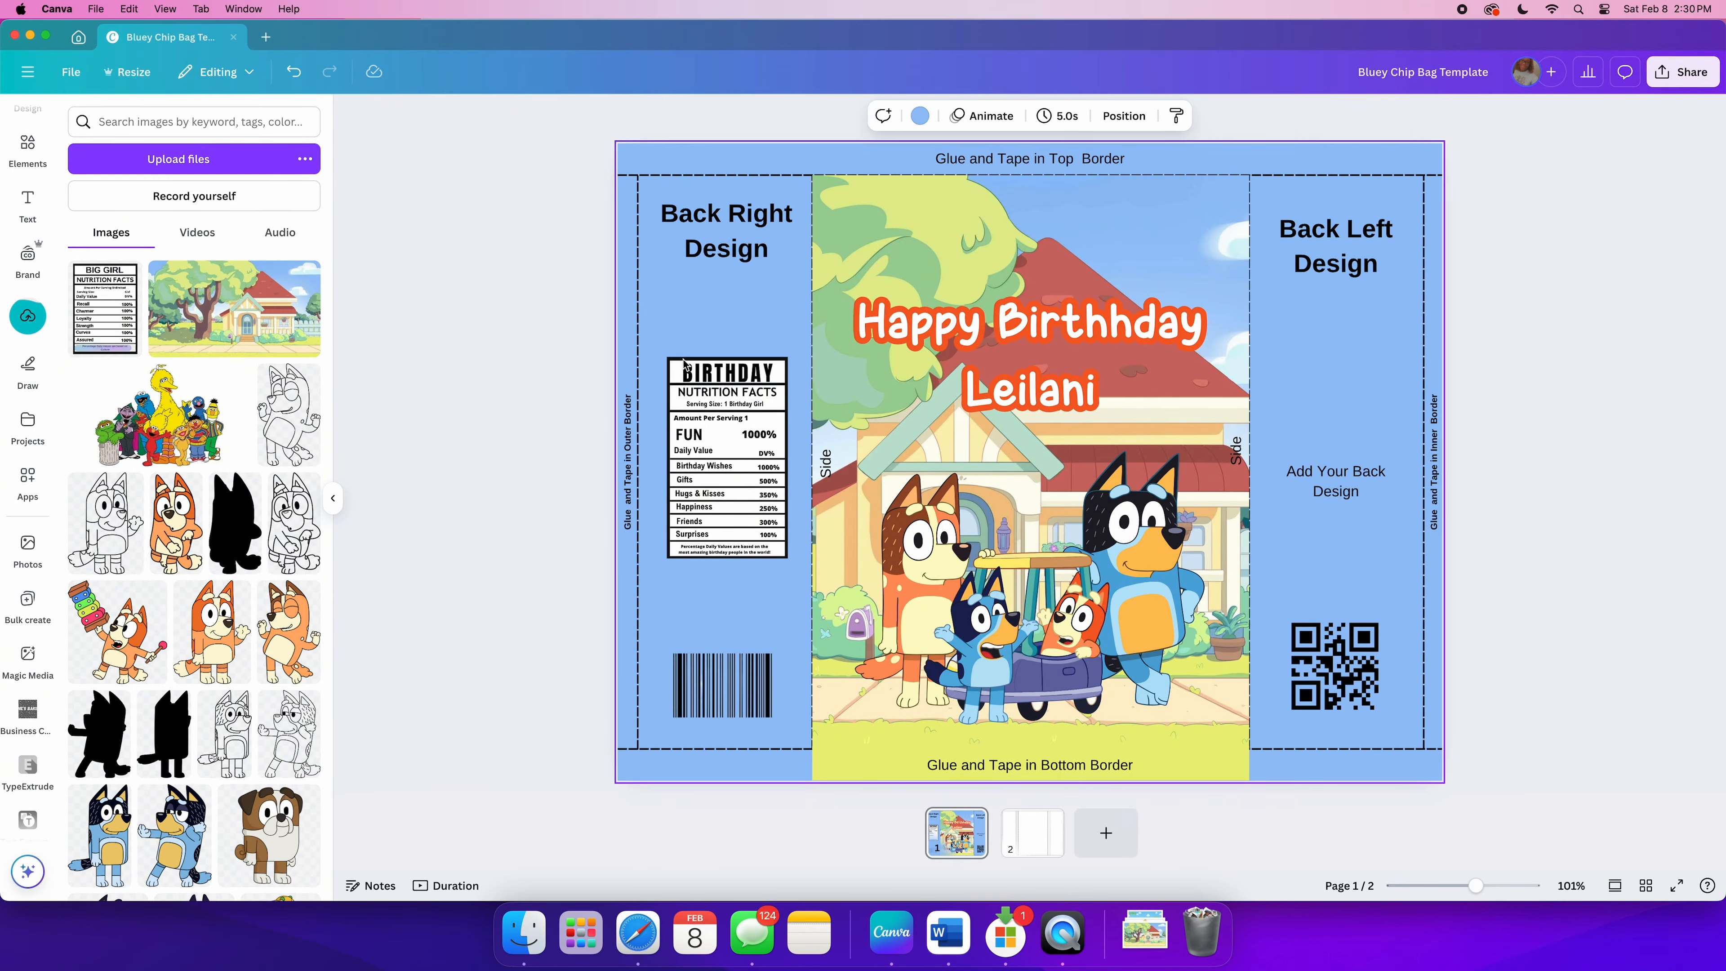
left_click(778, 561)
key("Delete")
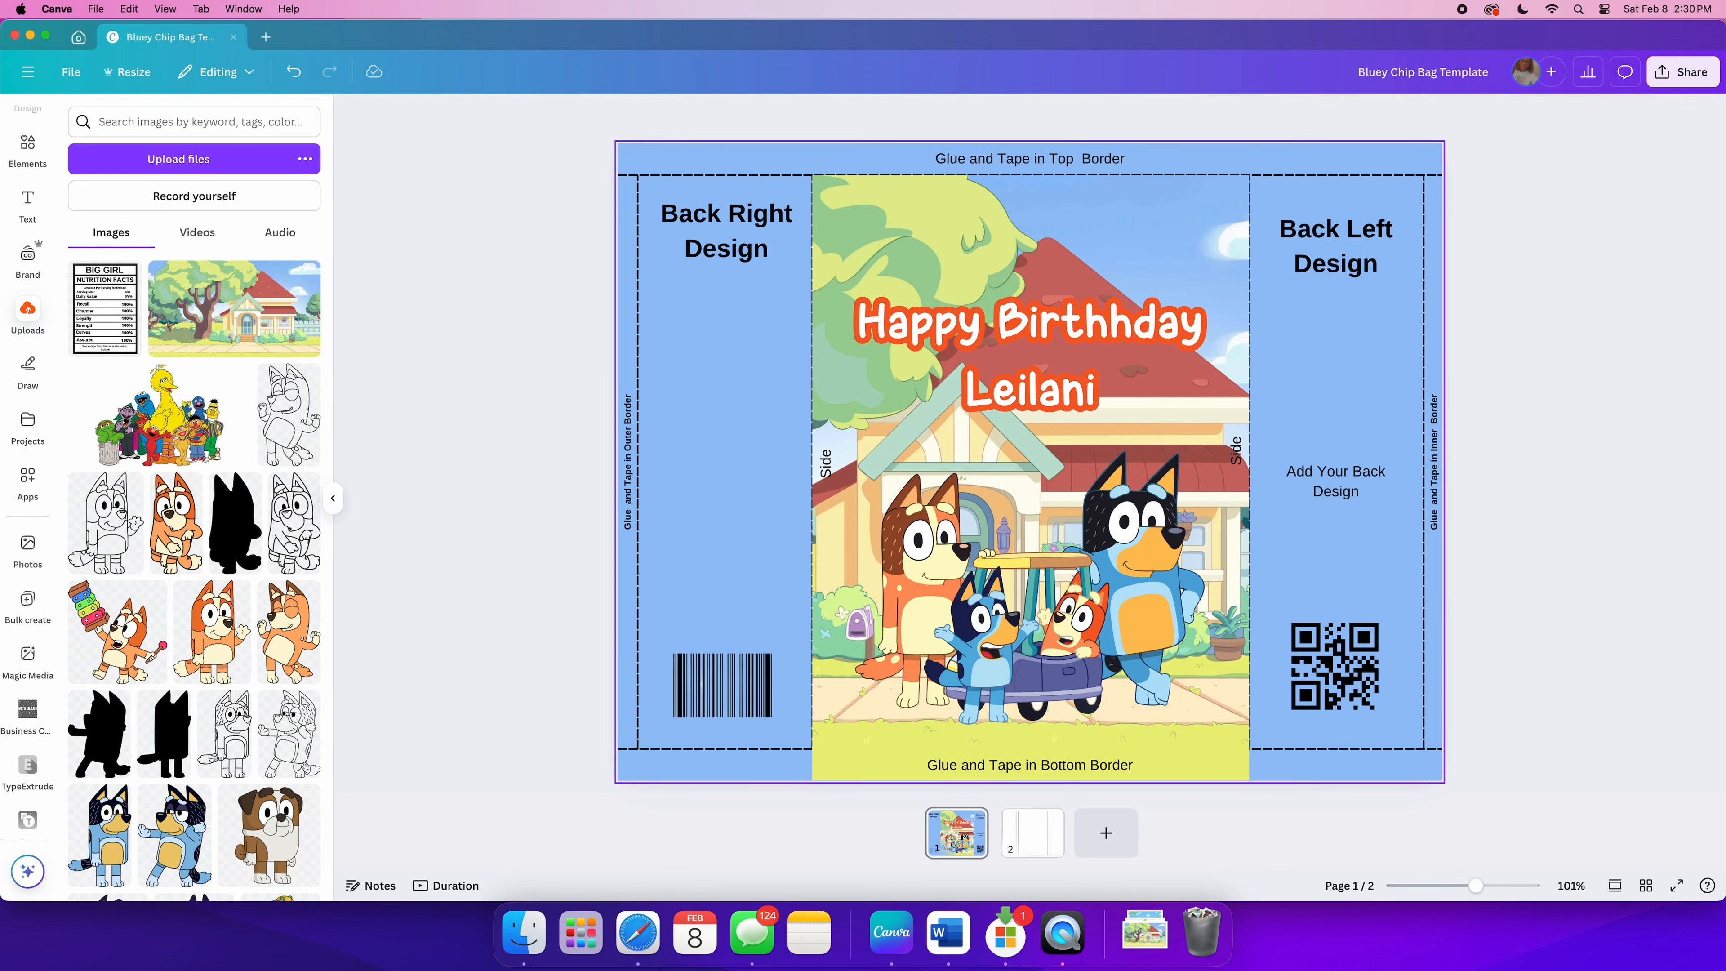
Step: Try the Big Girl PNG label at a reduced size on the back right panel, then remove it
left_click(105, 308)
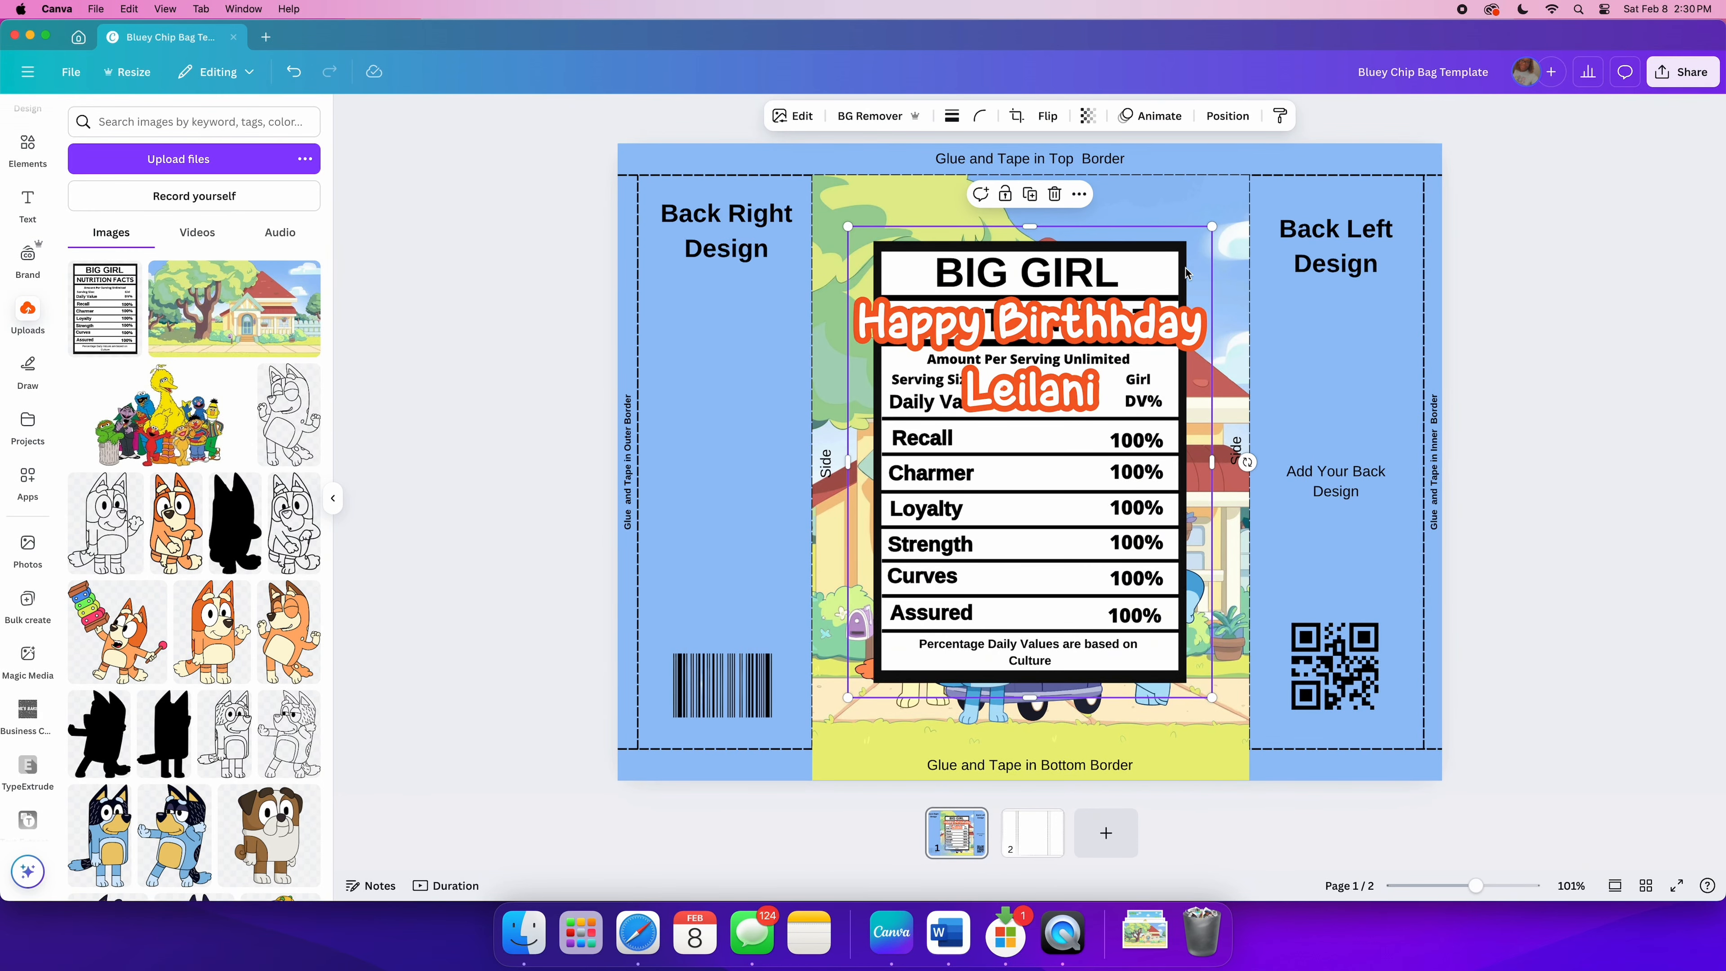
left_click_drag(1212, 226, 1018, 477)
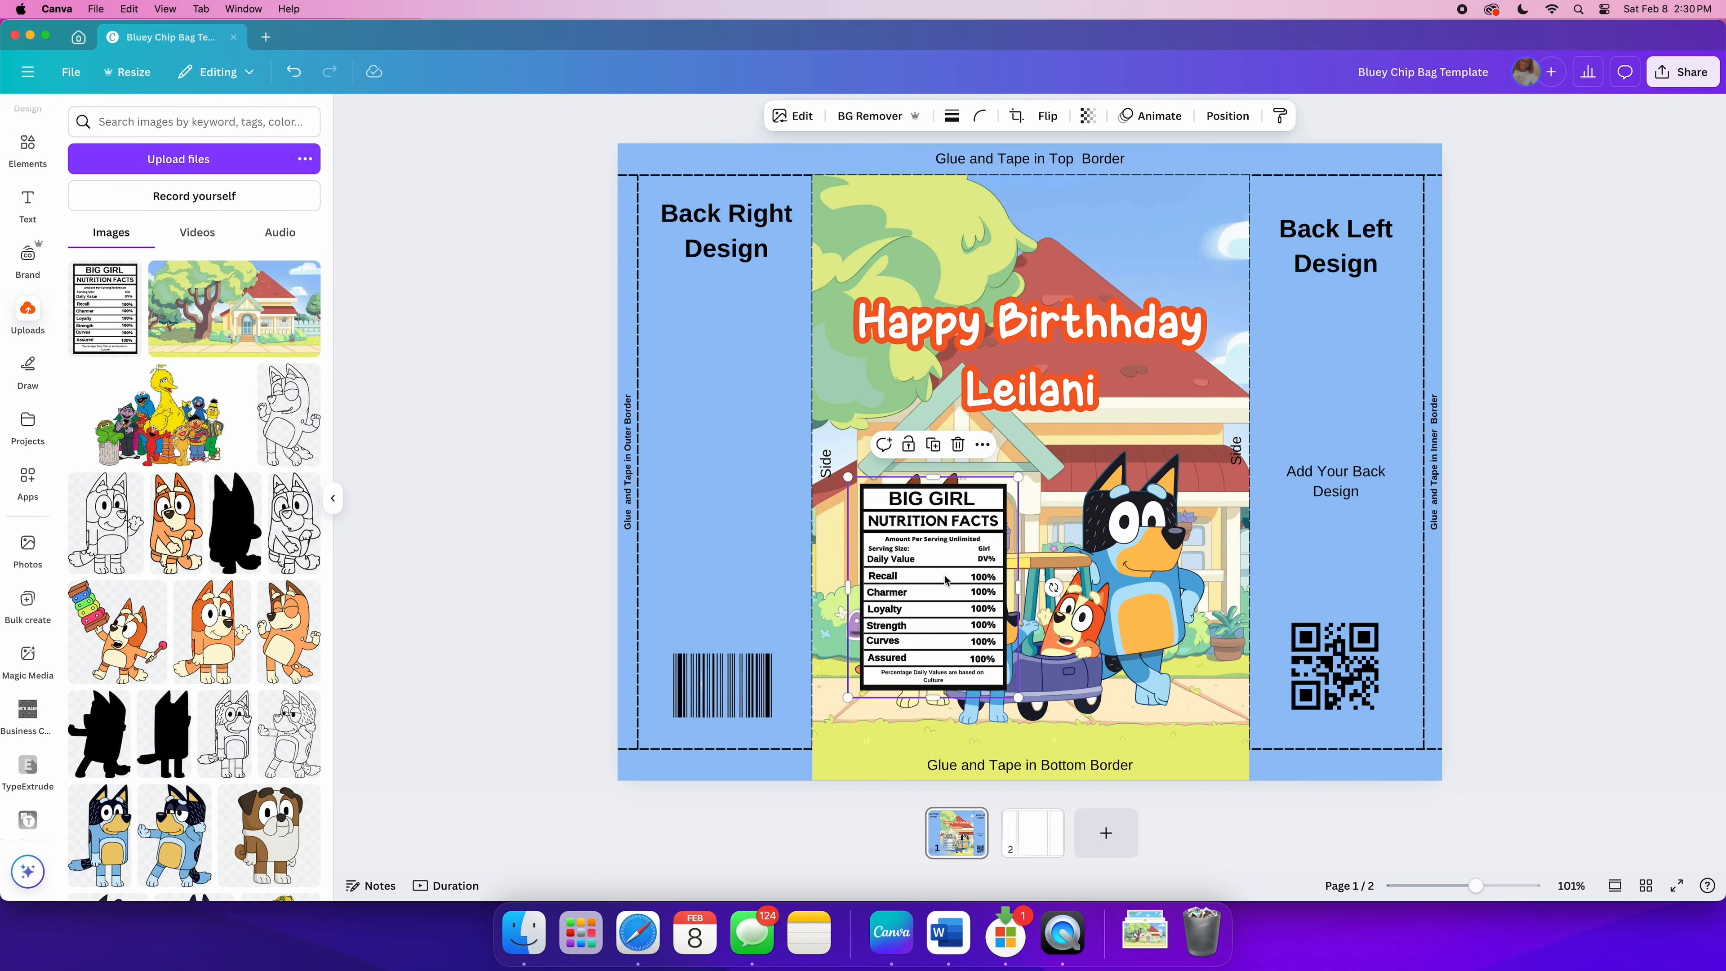
left_click_drag(944, 579, 734, 459)
left_click(749, 325)
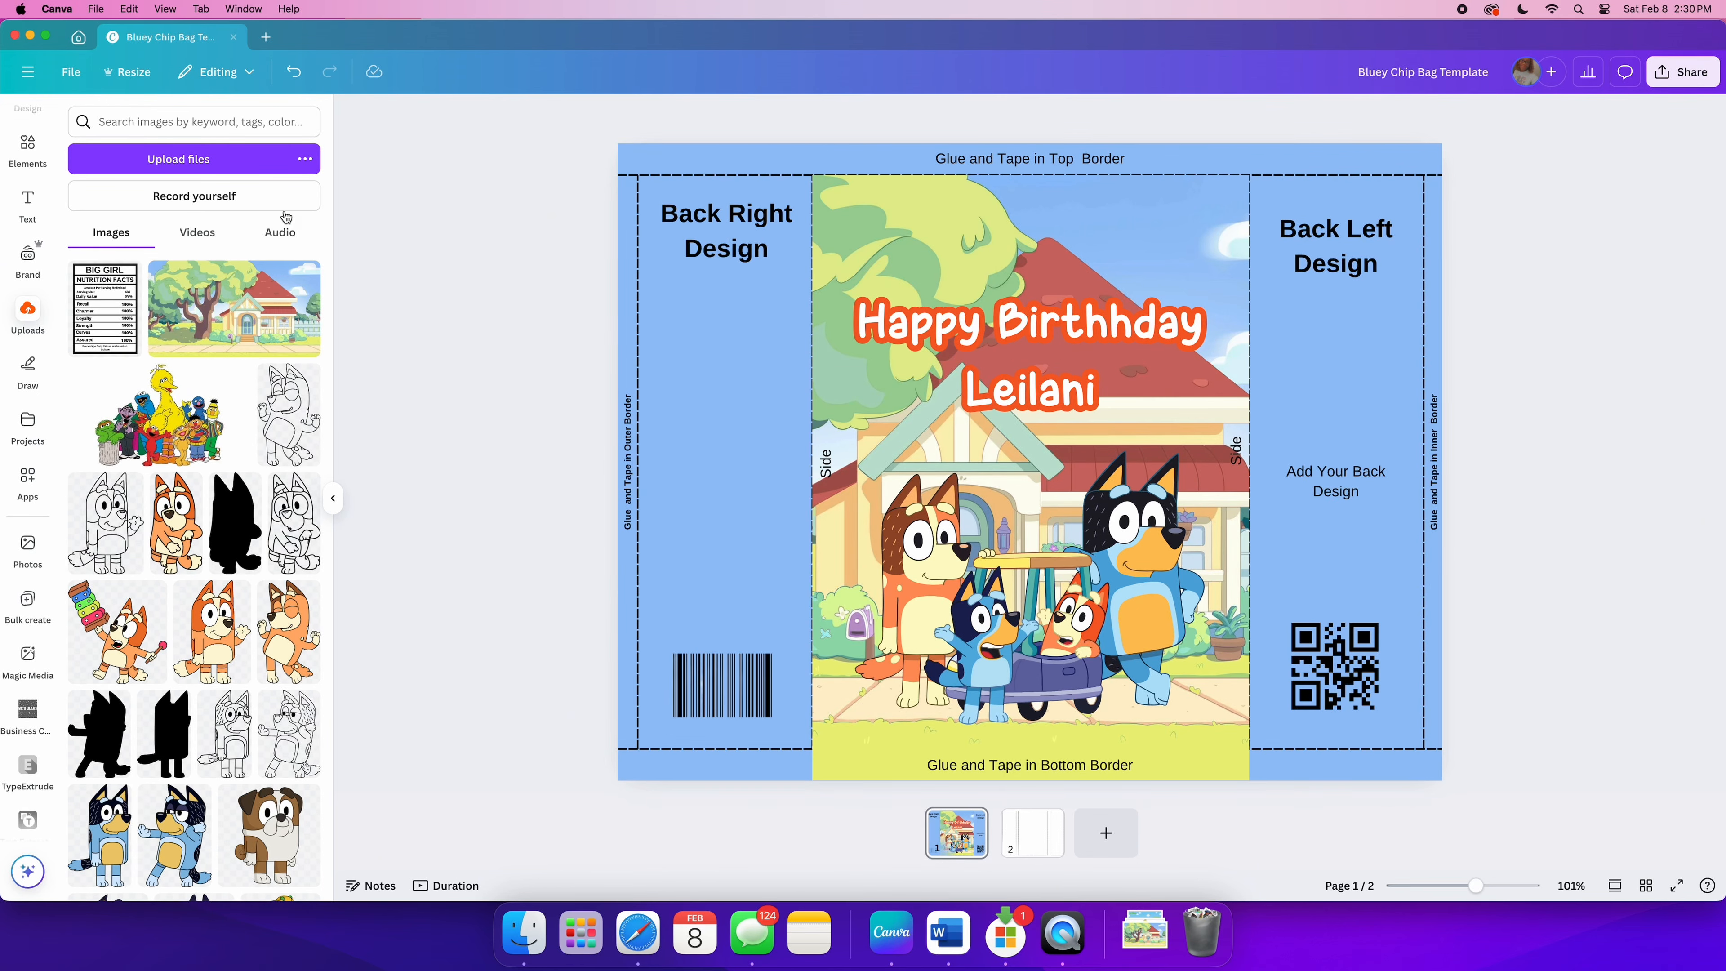
Step: Upload the SVG version of the Big Girl nutrition facts template from the same folder
left_click(213, 162)
left_click(1035, 396)
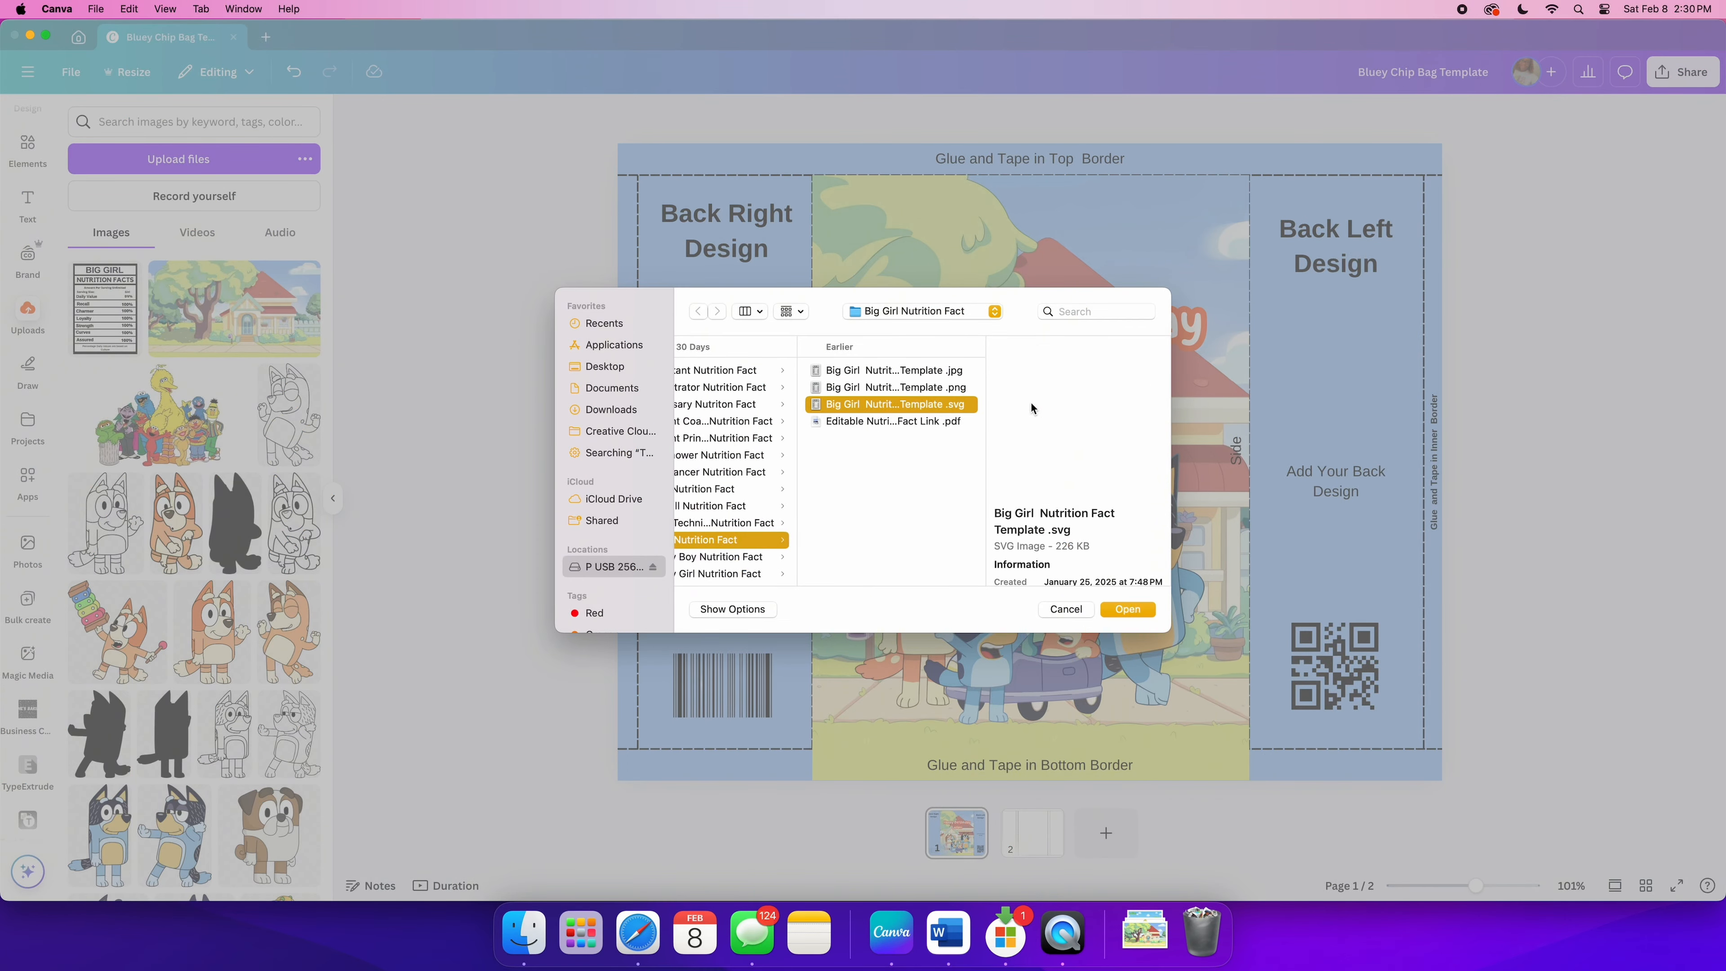
left_click(1127, 608)
Step: Try the Big Girl SVG label, scaled down above the barcode on the back right panel, then delete it
scroll(89, 320, "down", 1)
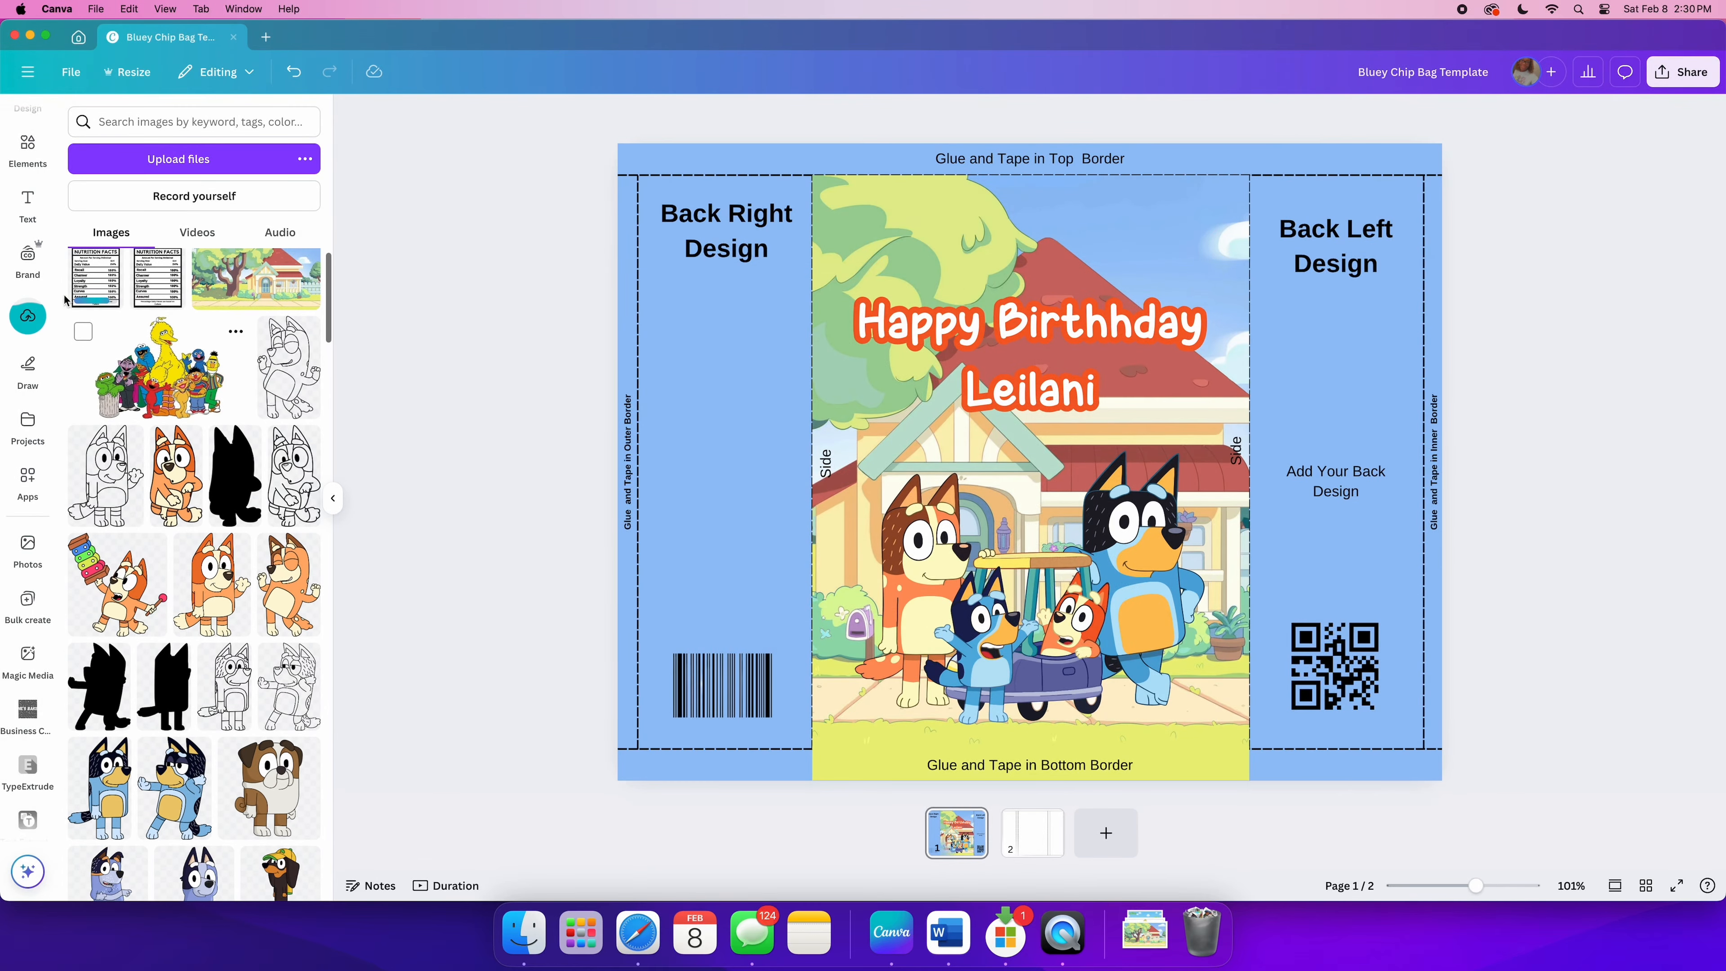
left_click(85, 282)
left_click_drag(993, 477, 687, 461)
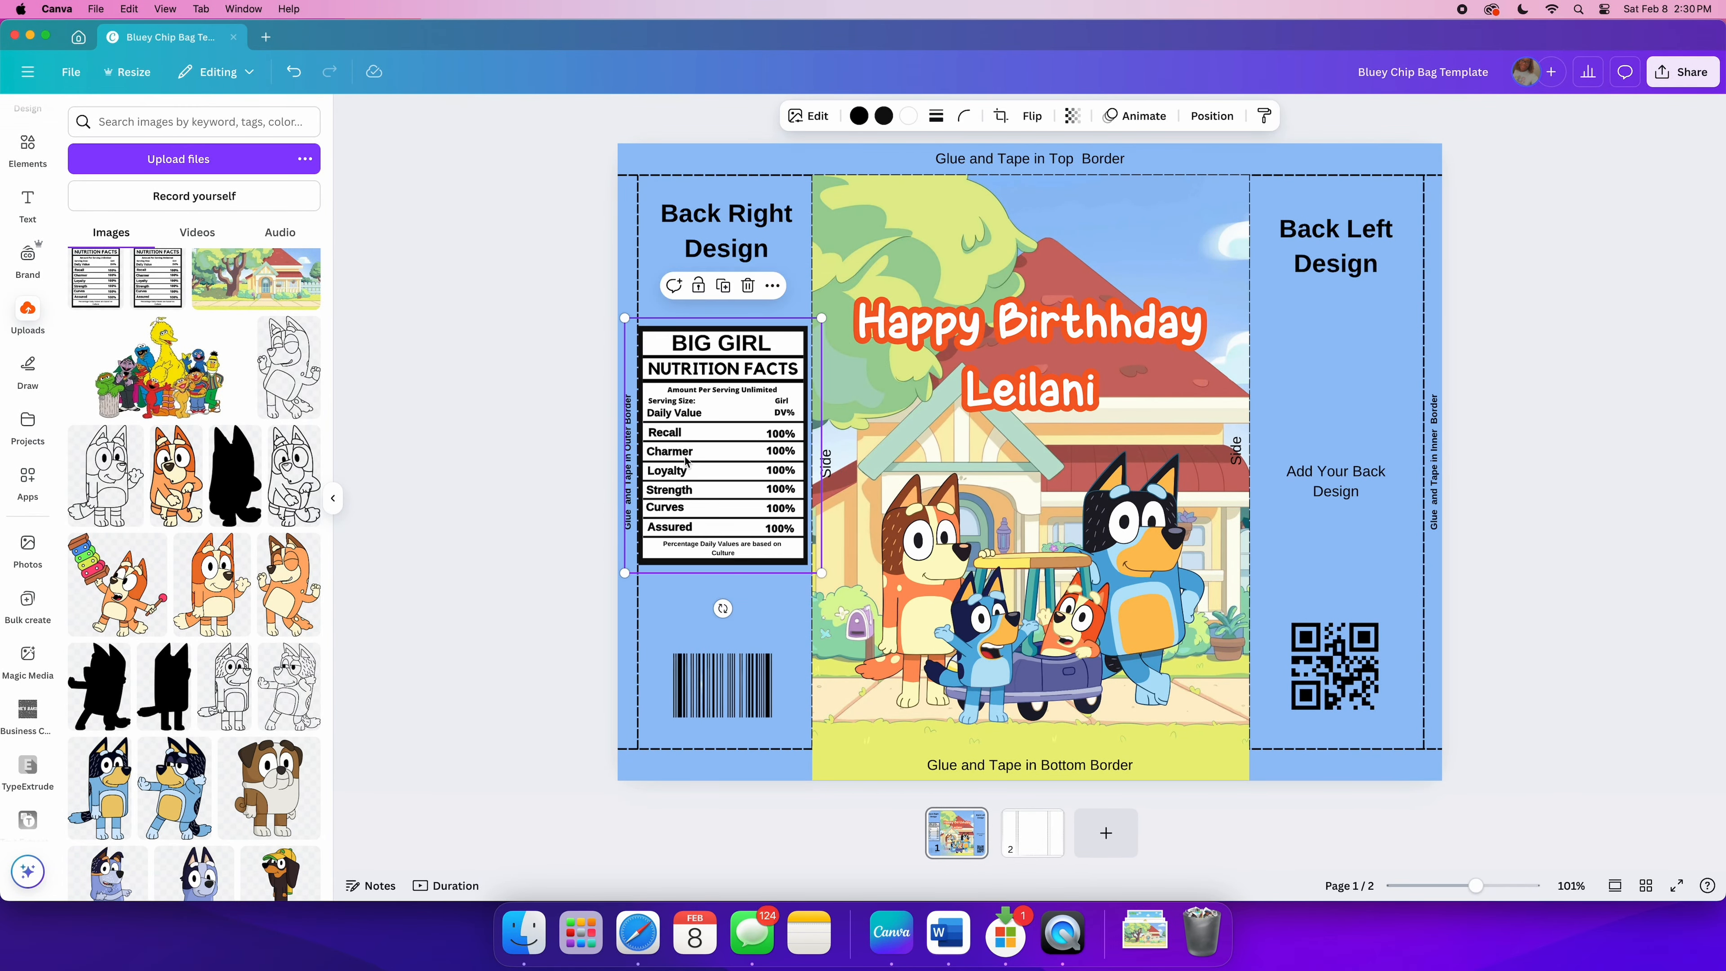
left_click_drag(821, 319, 728, 341)
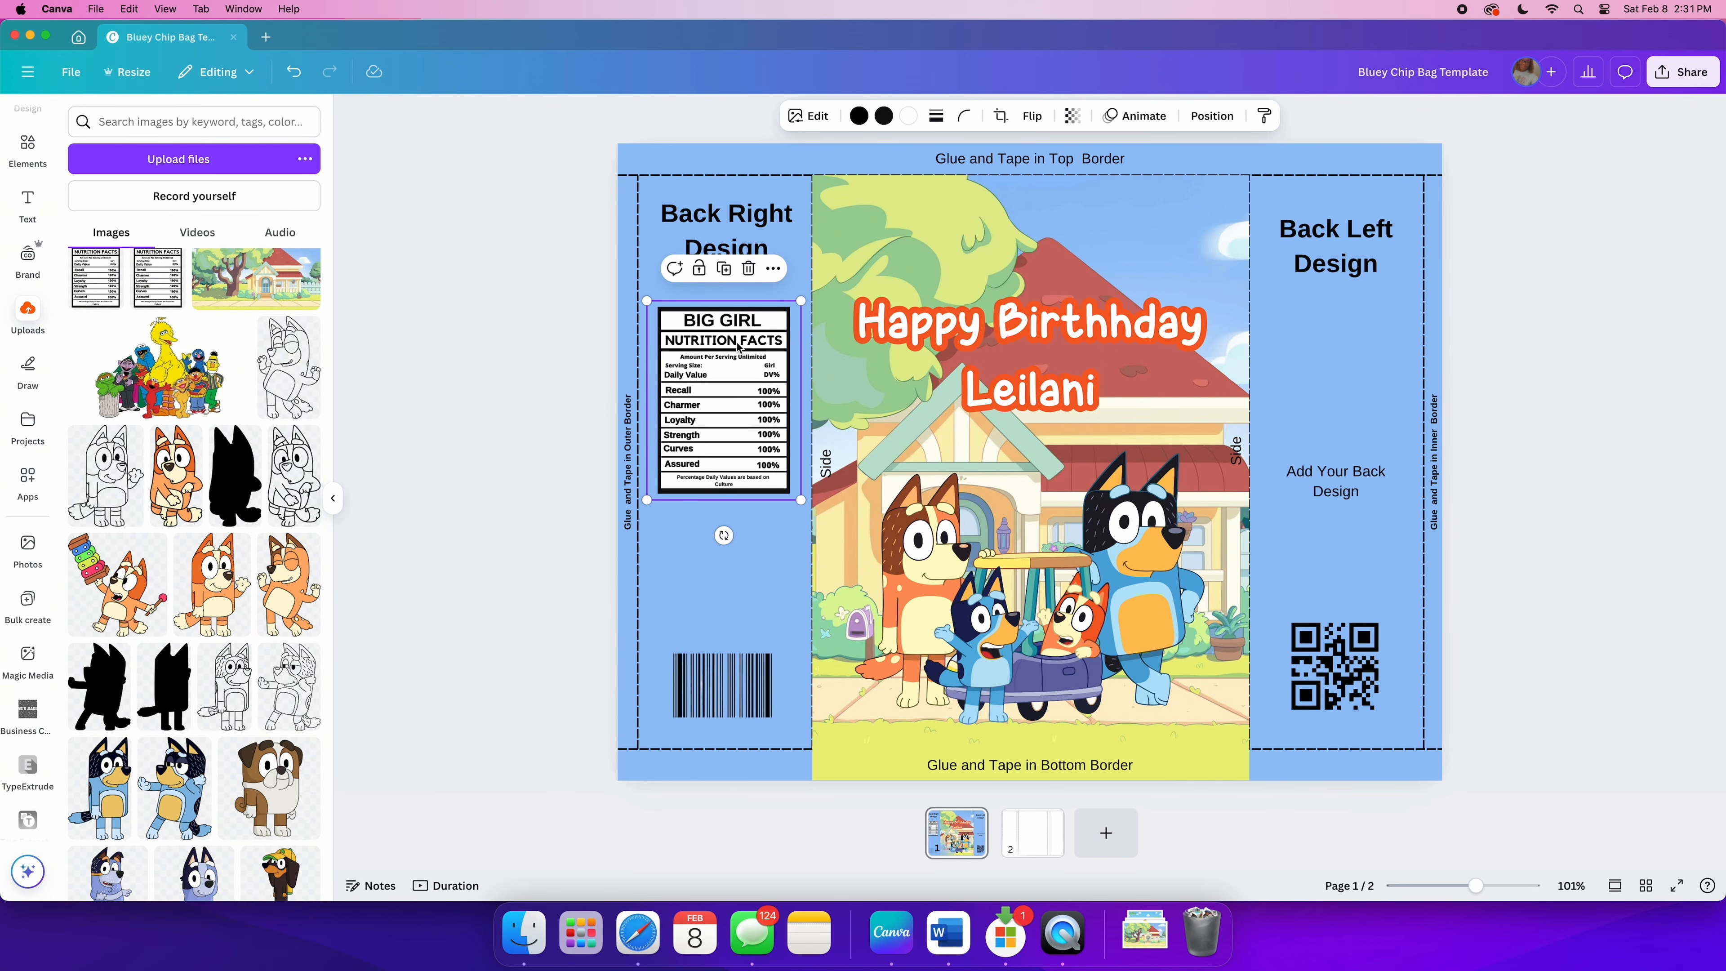
left_click(752, 272)
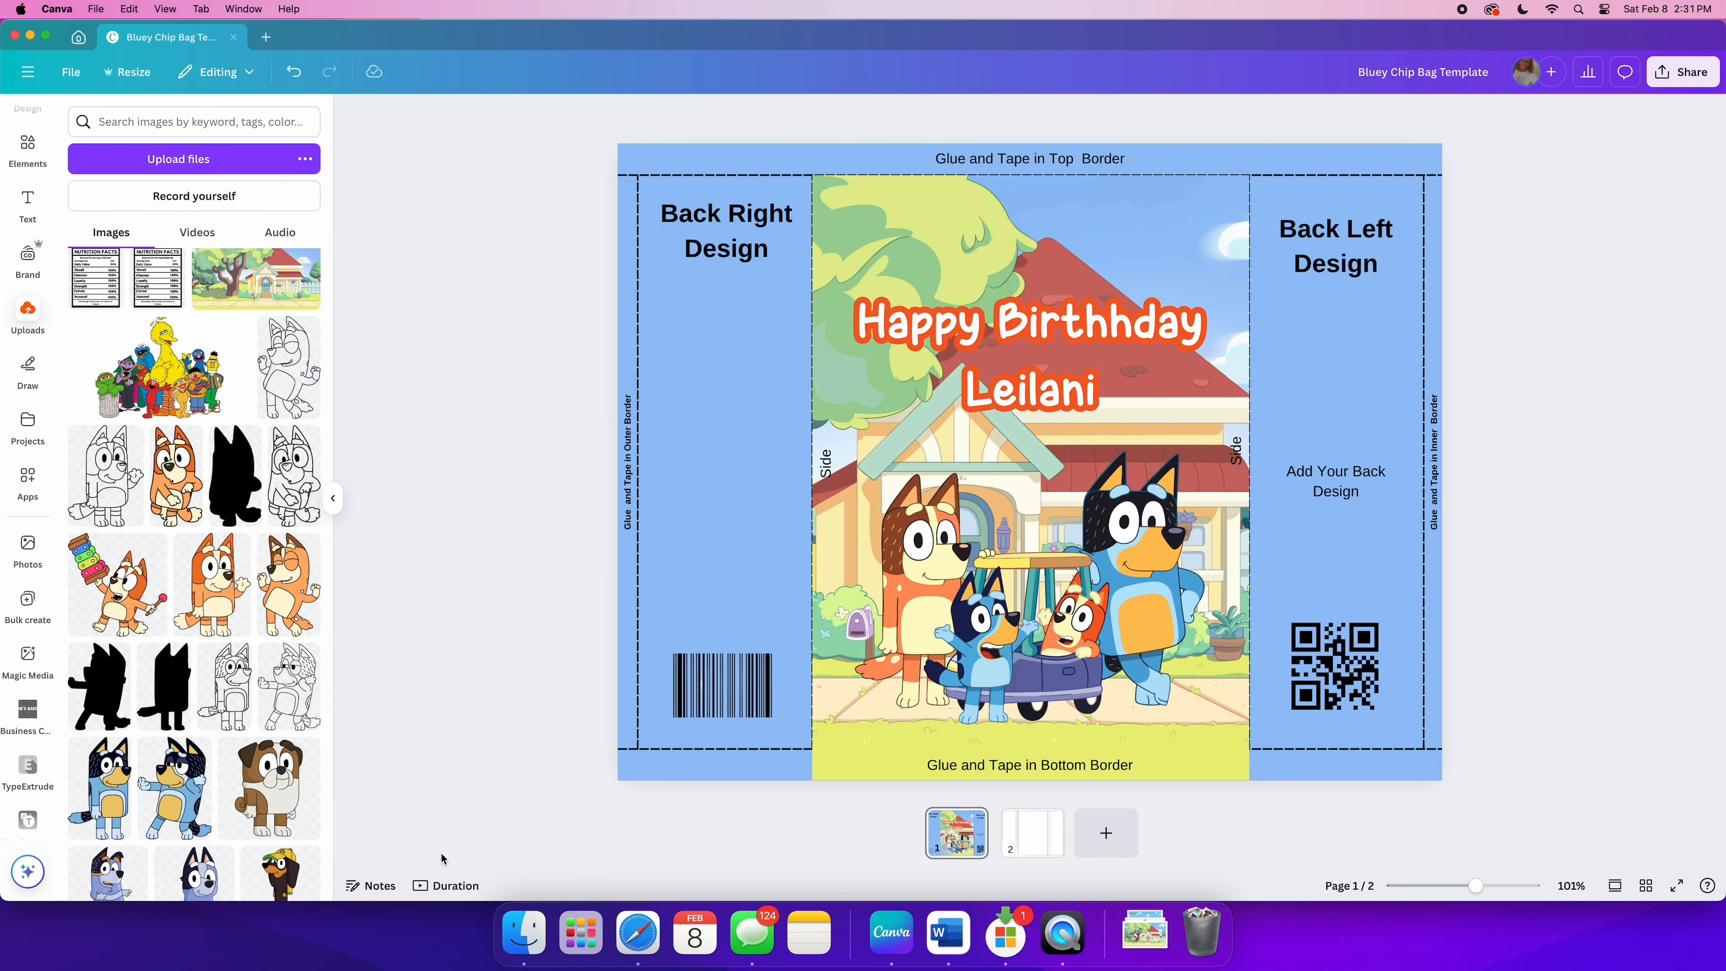
Step: Switch to Safari and search Google Images for "birthday nutrition facts"
left_click(637, 933)
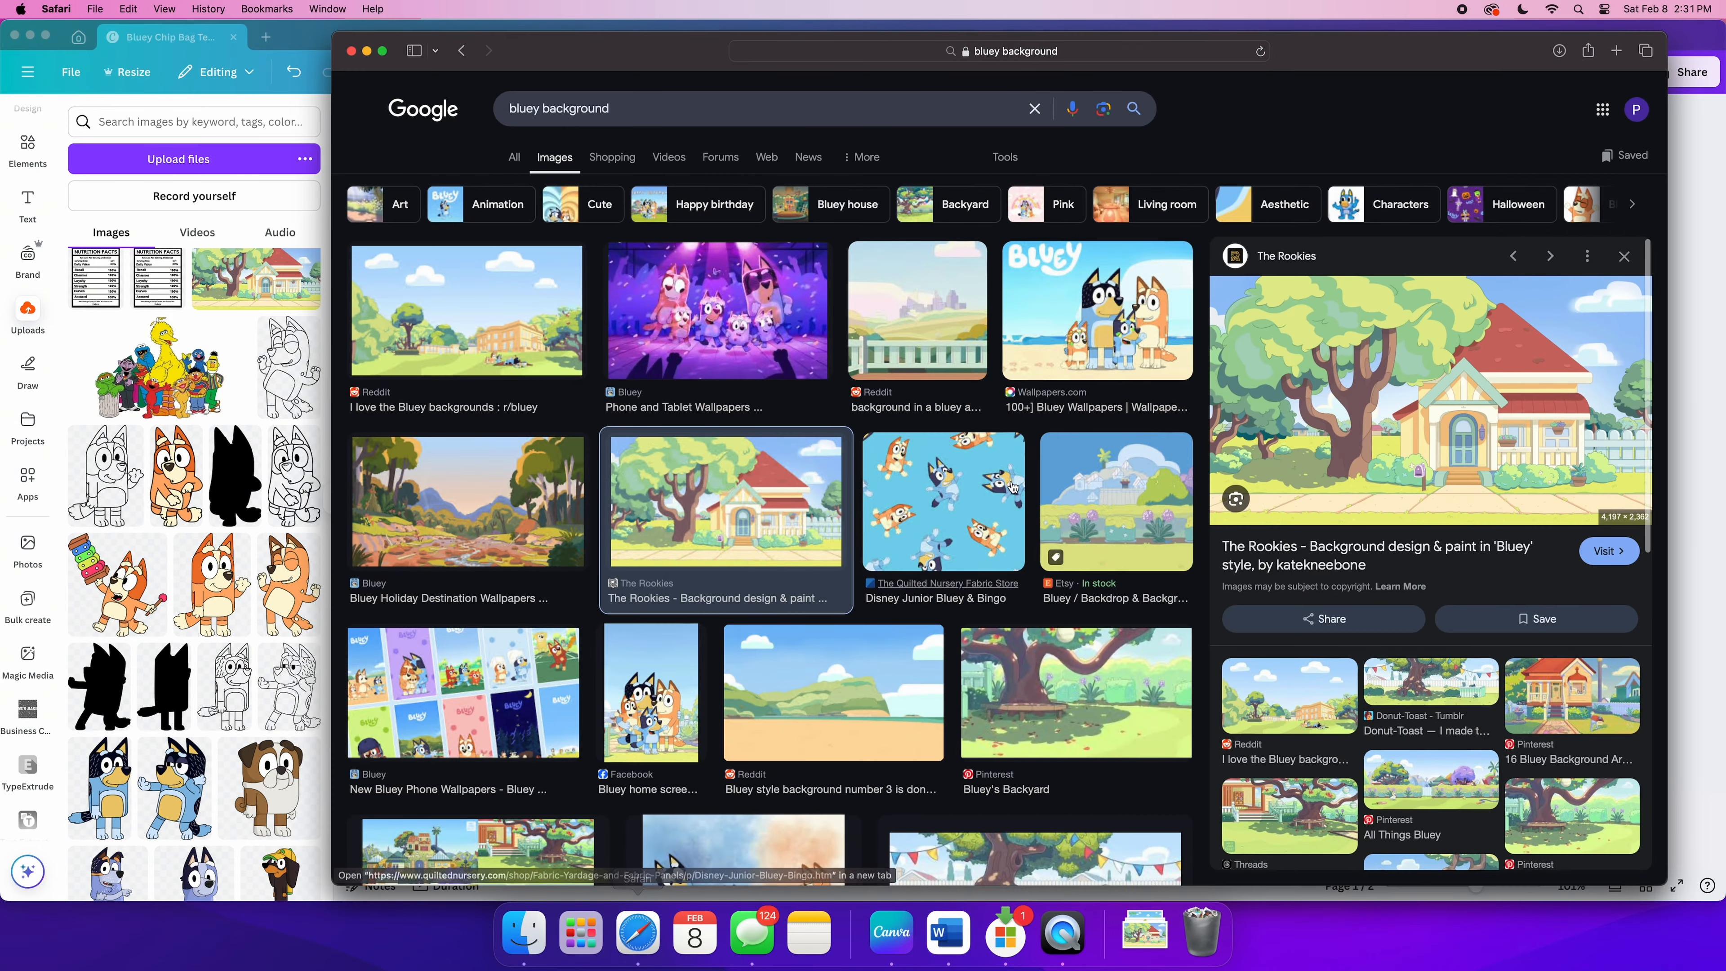
left_click(1034, 109)
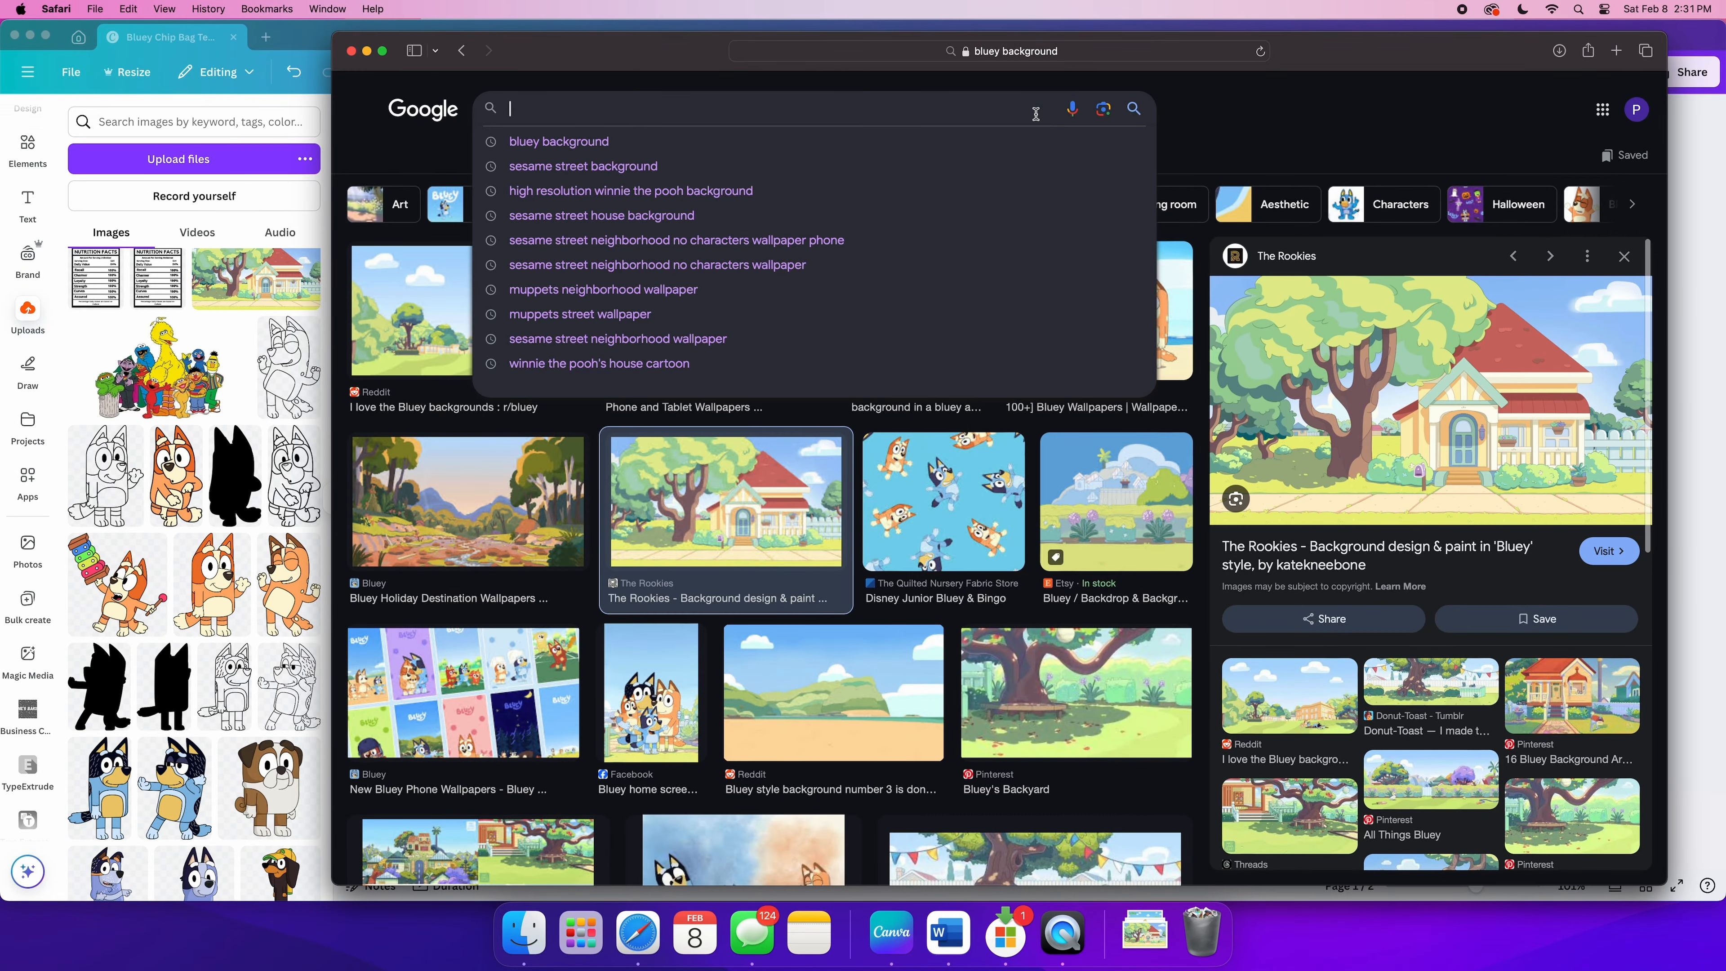
type("birthday nutri")
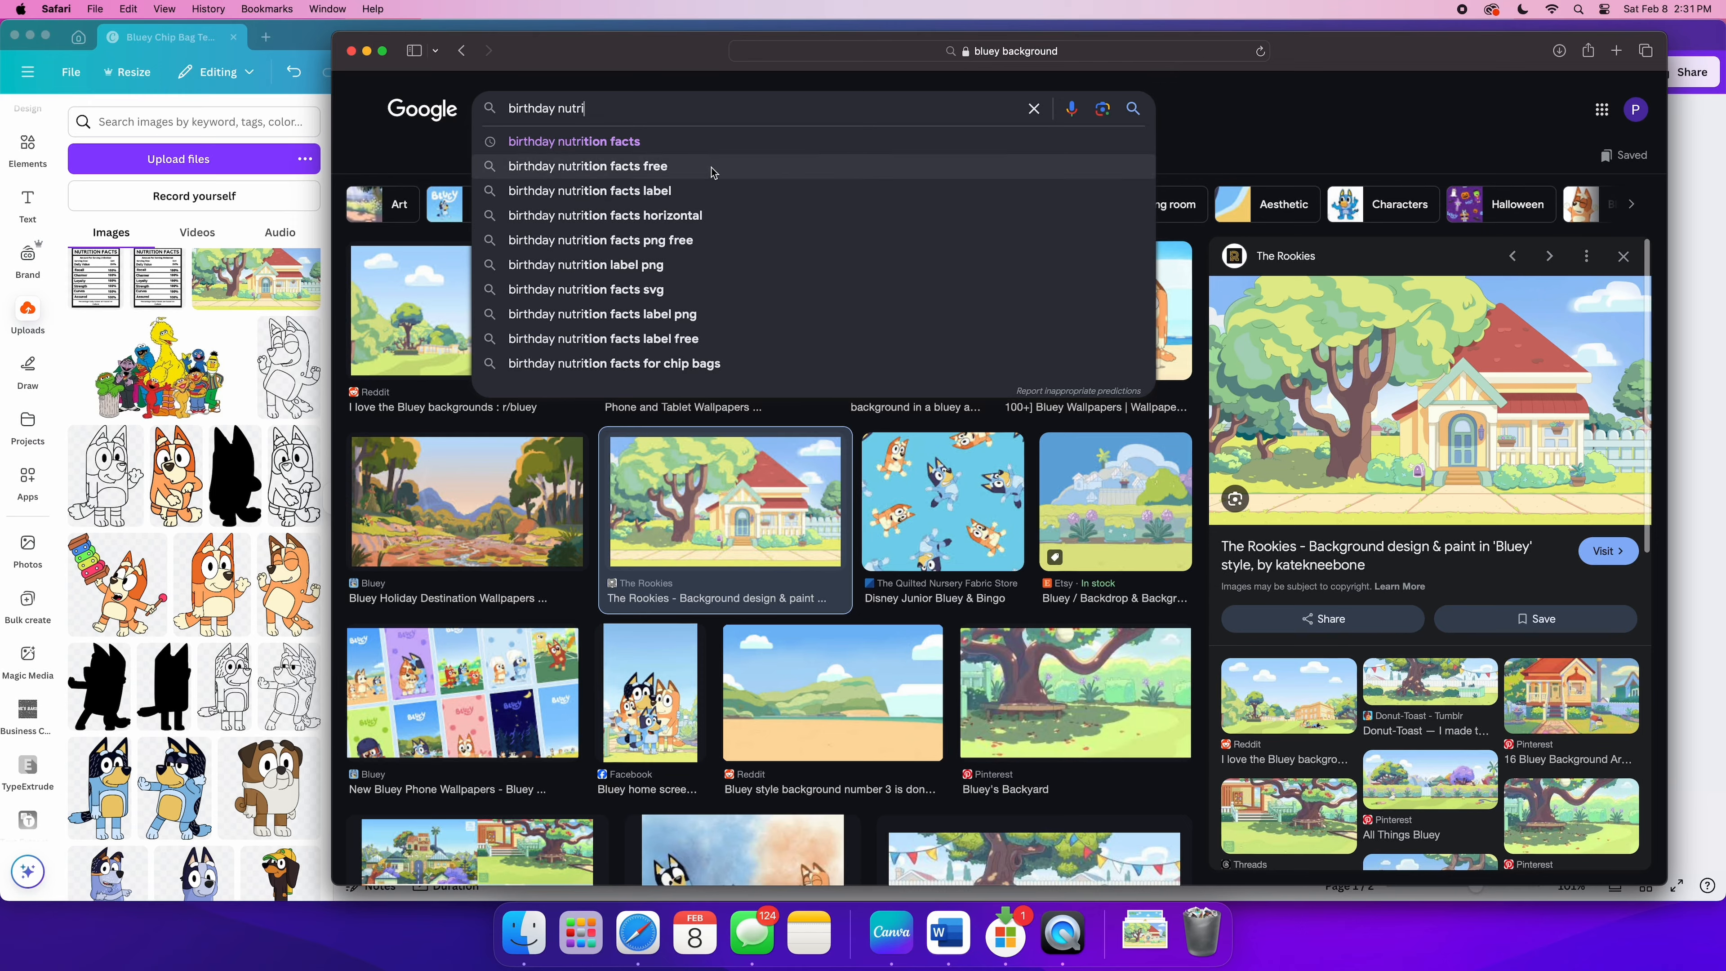
left_click(726, 143)
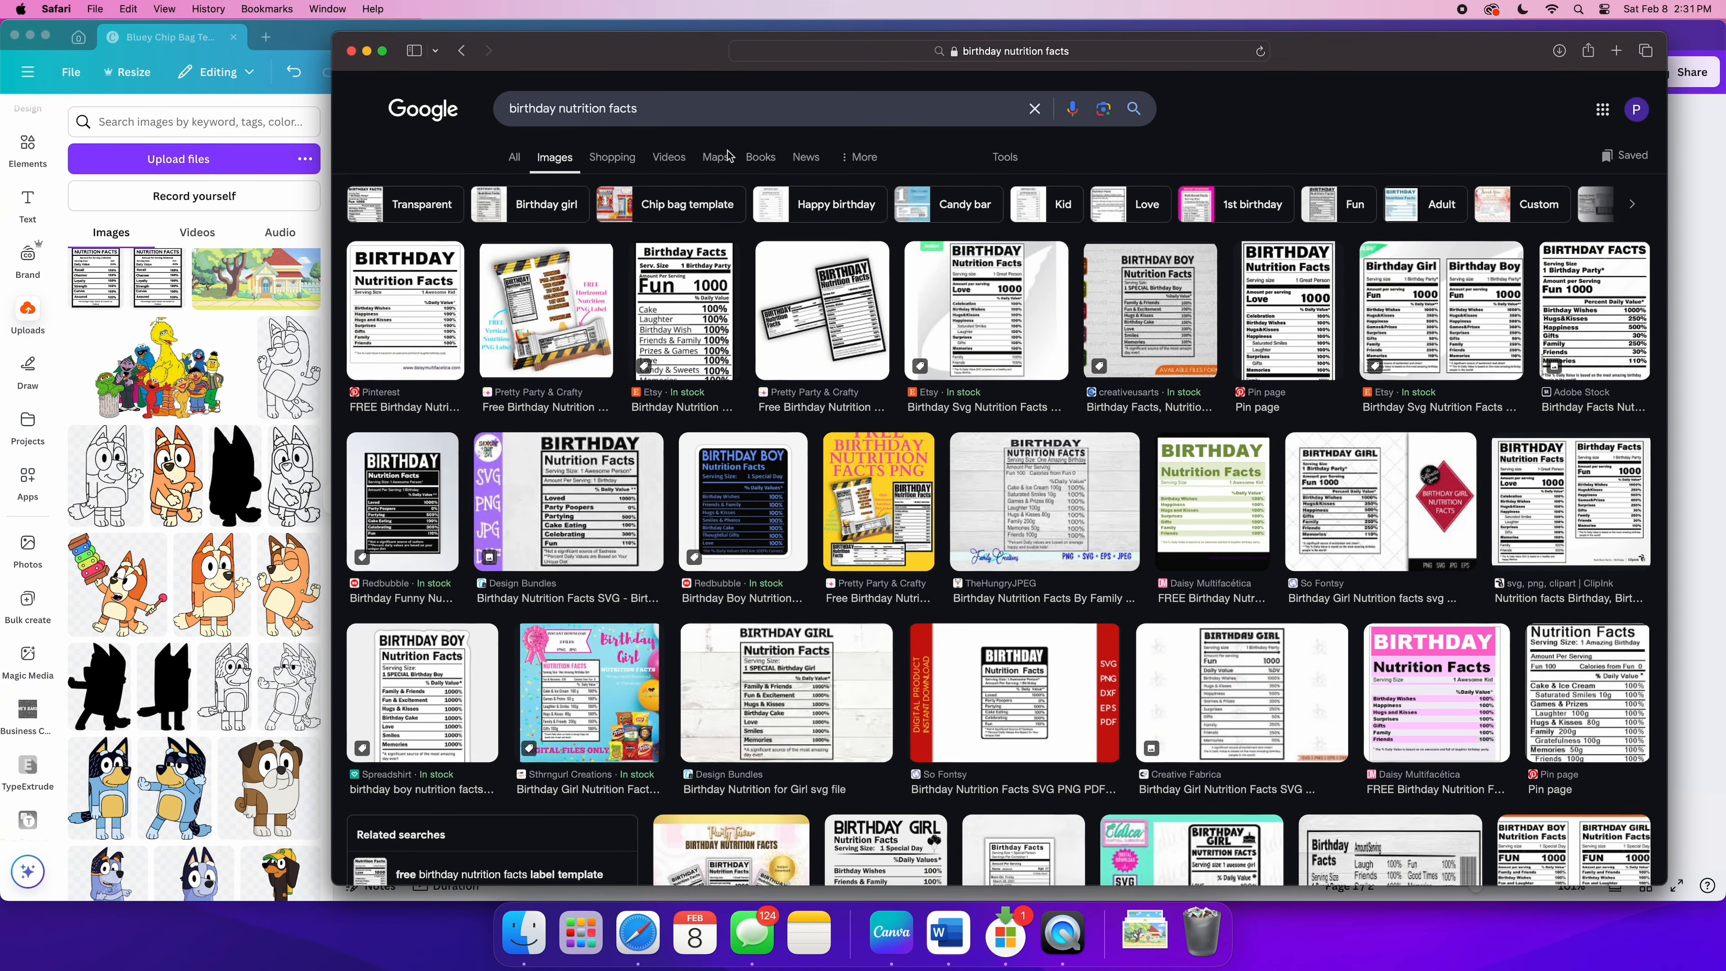
Step: Open the black-and-white Birthday Nutrition Facts image with "Love 1000" from Pinterest and save it to Downloads
scroll(1019, 237, "down", 1)
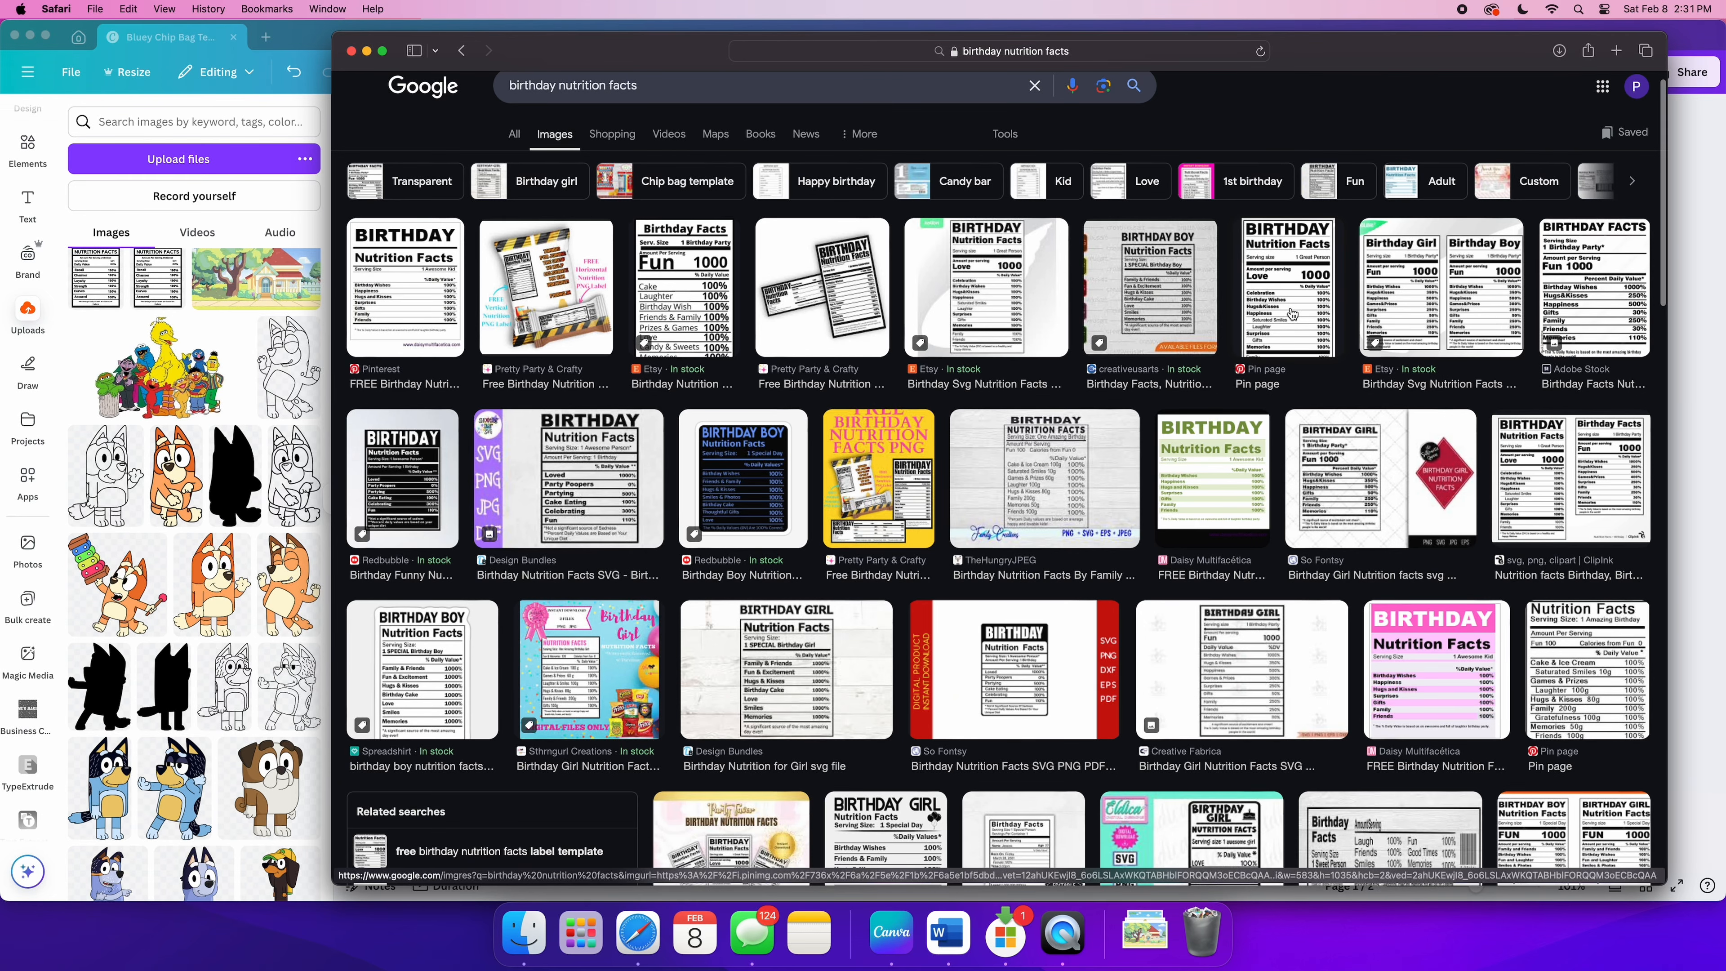
left_click(1291, 313)
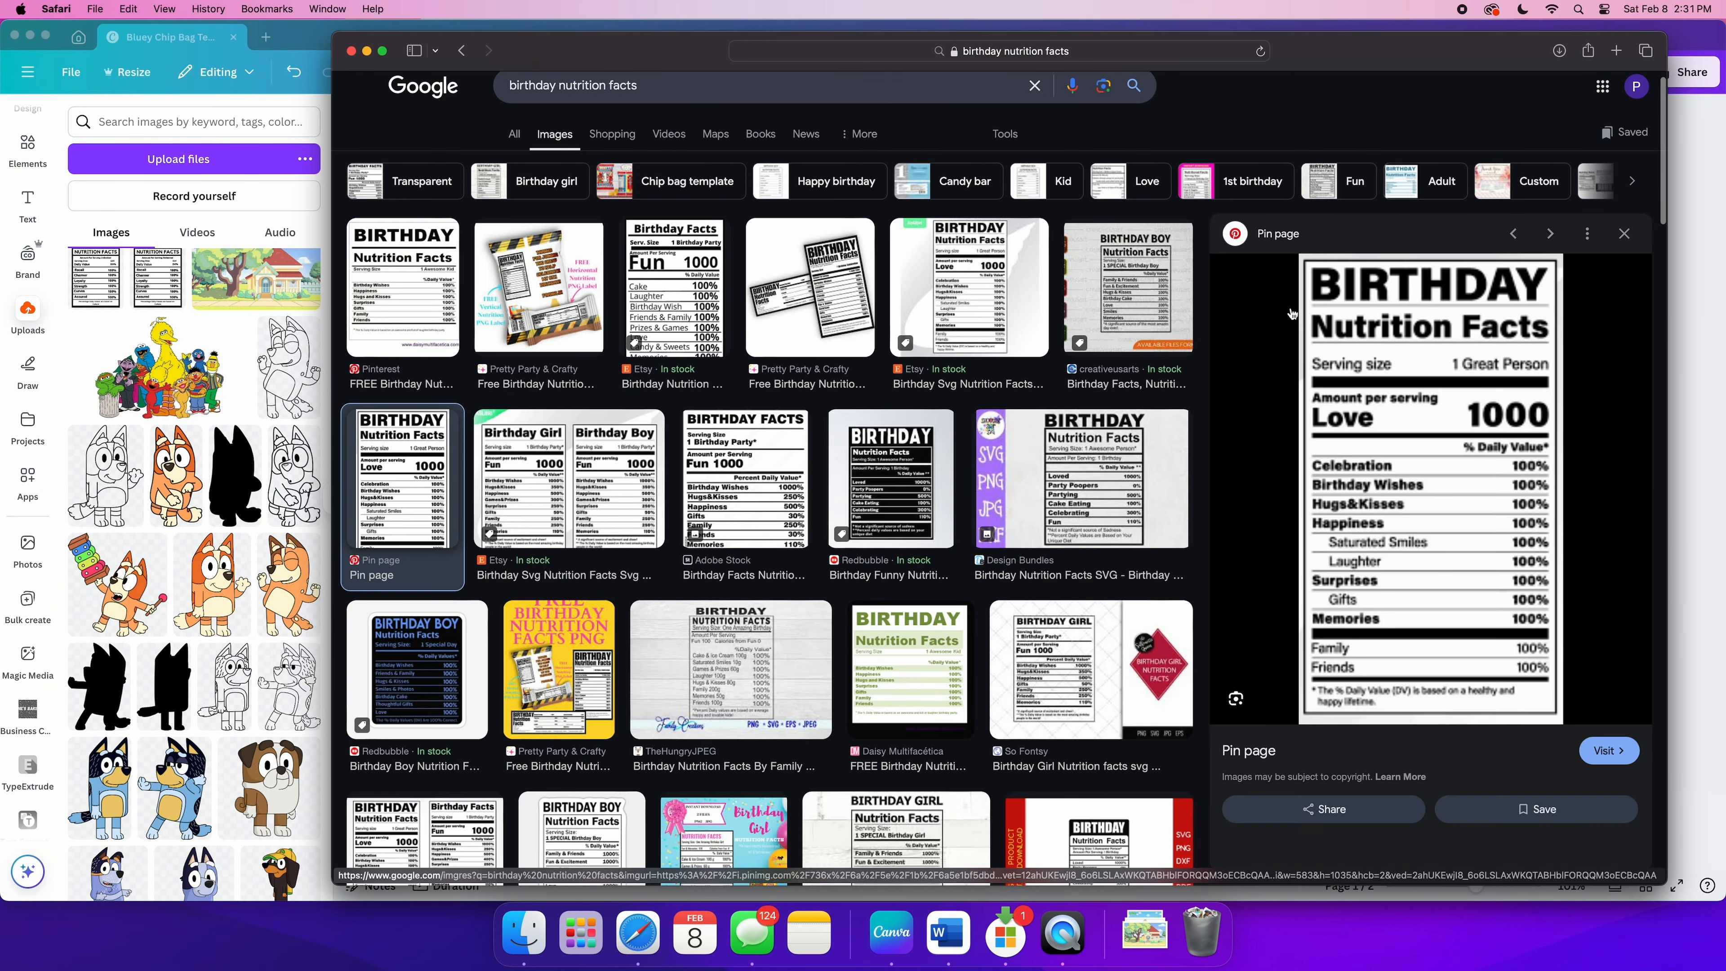
right_click(1384, 466)
left_click(1599, 692)
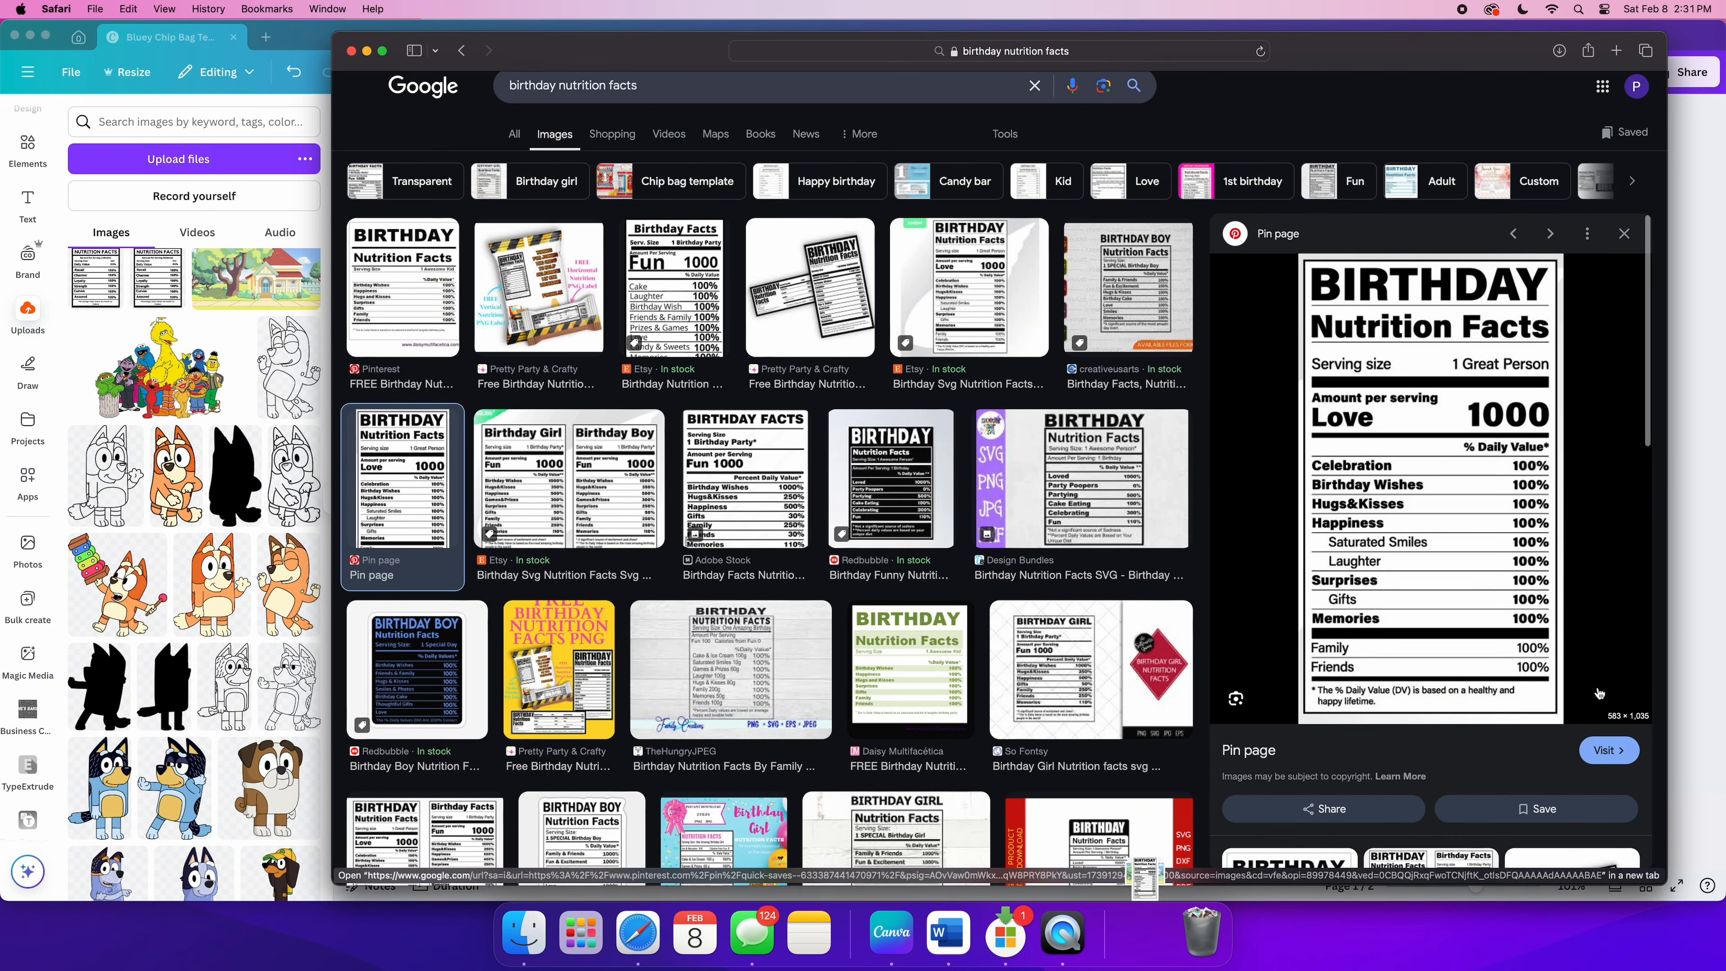
Step: Return to Canva and upload the newly saved Birthday Nutrition Facts JPG from the Downloads folder
left_click(202, 176)
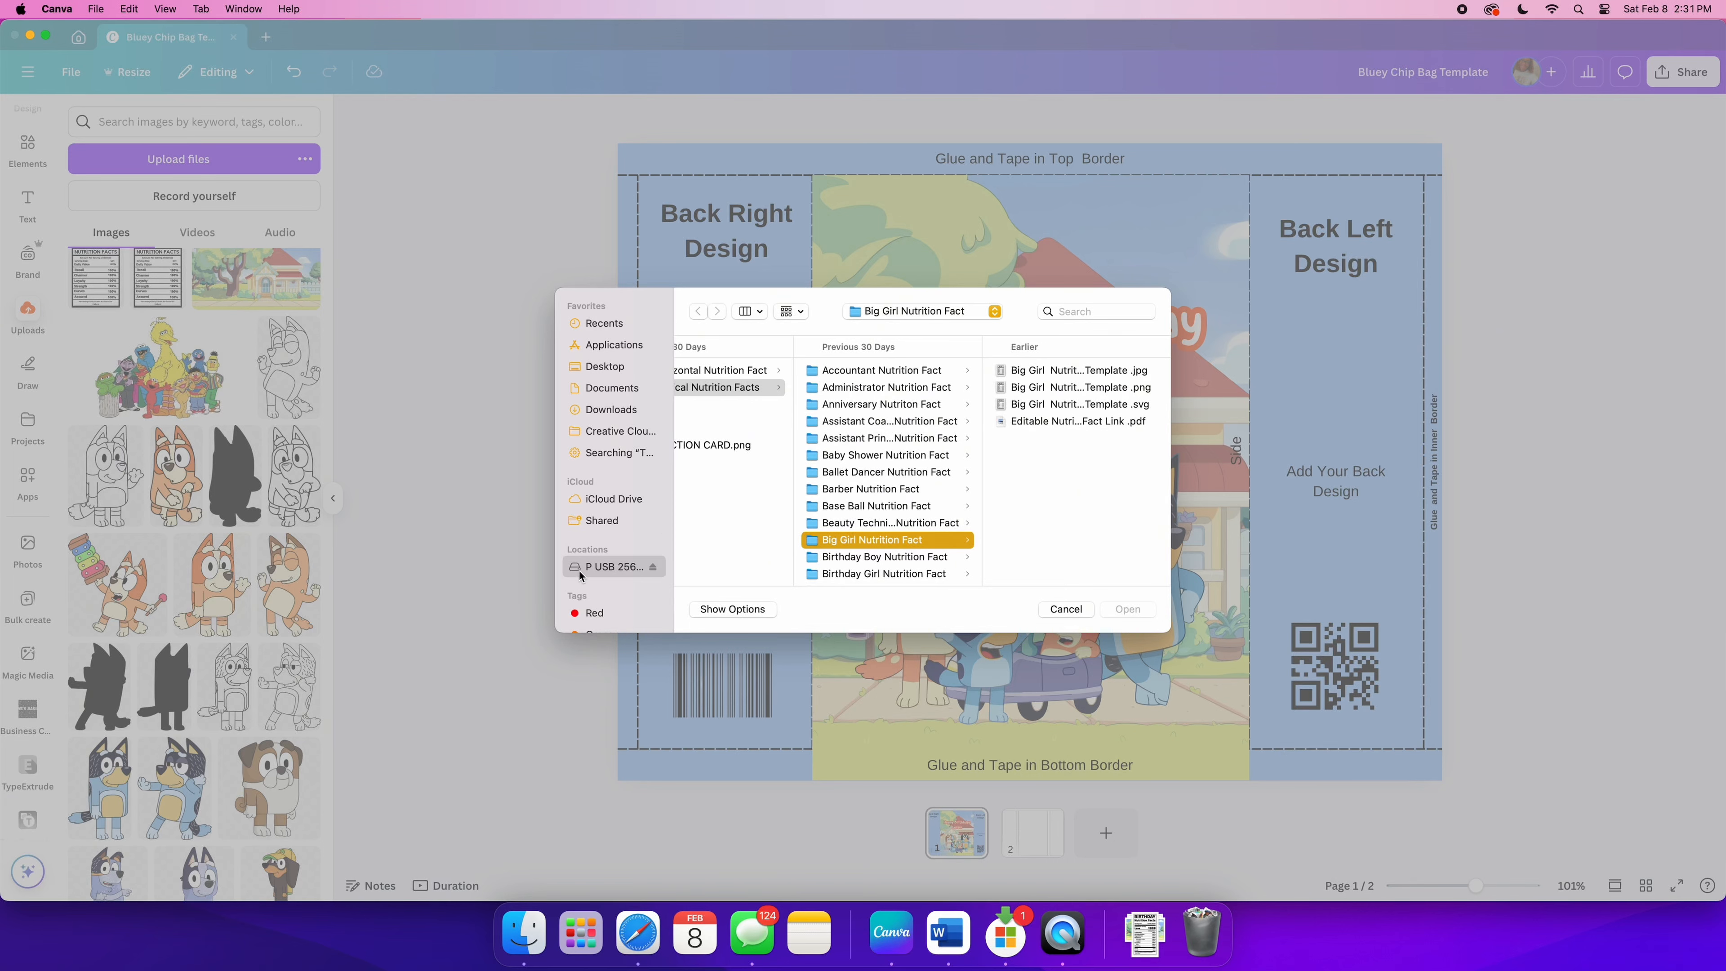
scroll(580, 576, "down", 1)
left_click(600, 569)
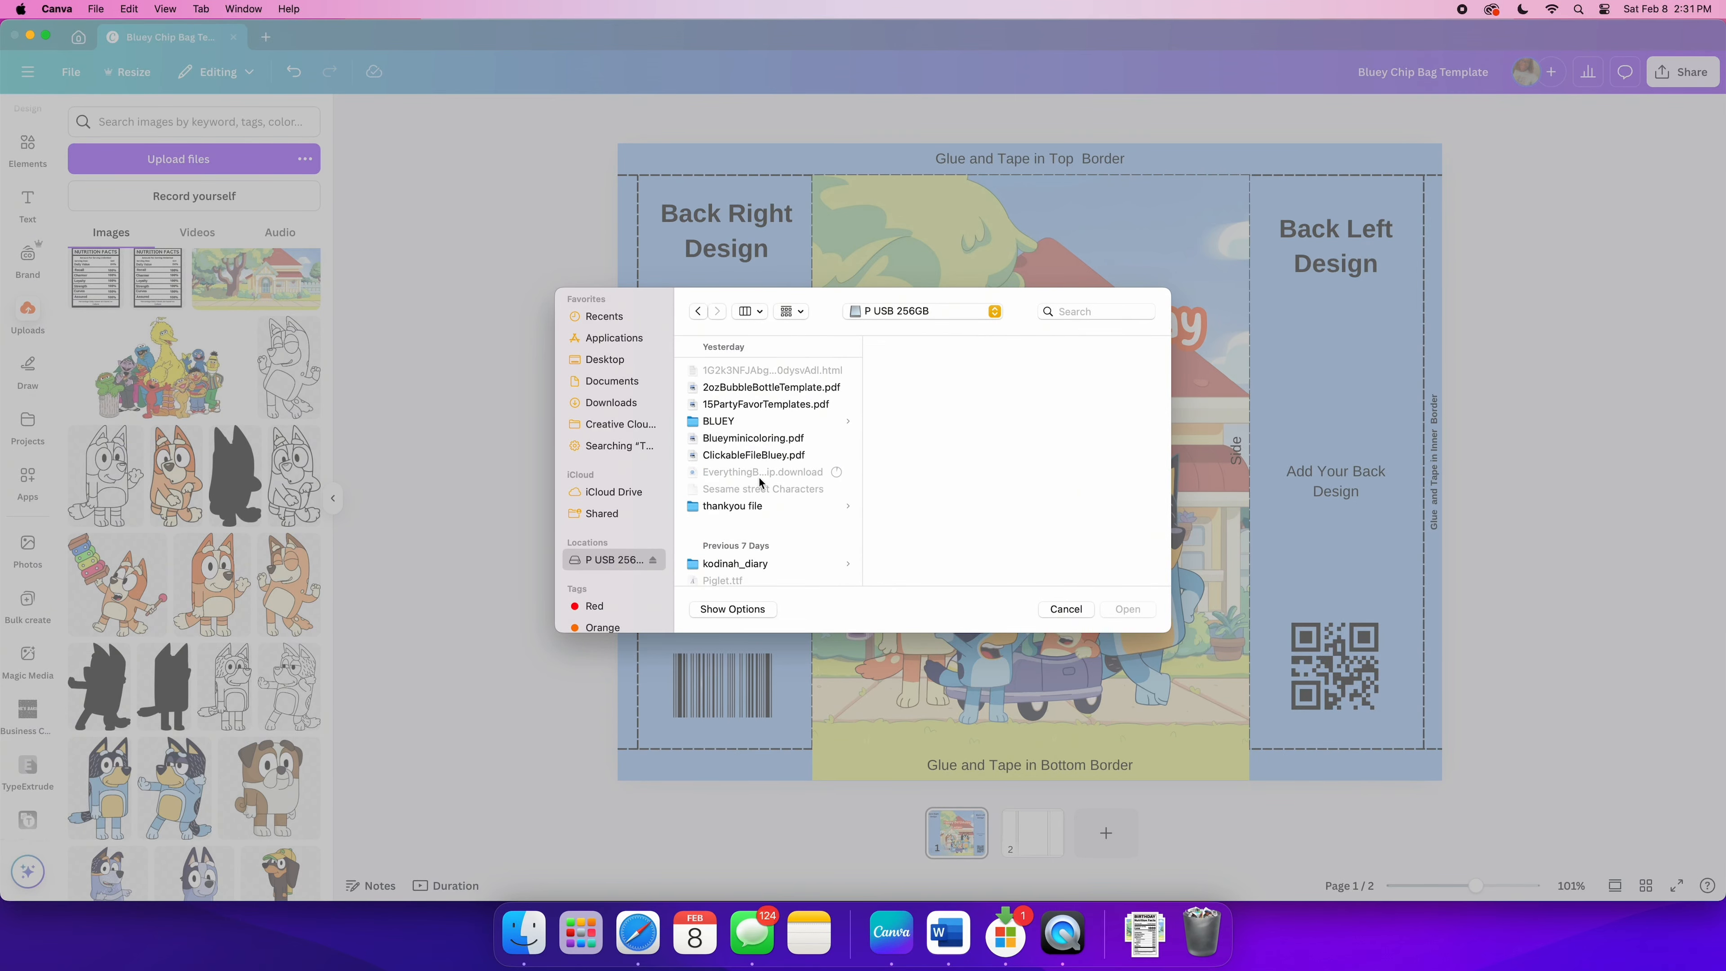
scroll(759, 481, "down", 1)
left_click(611, 402)
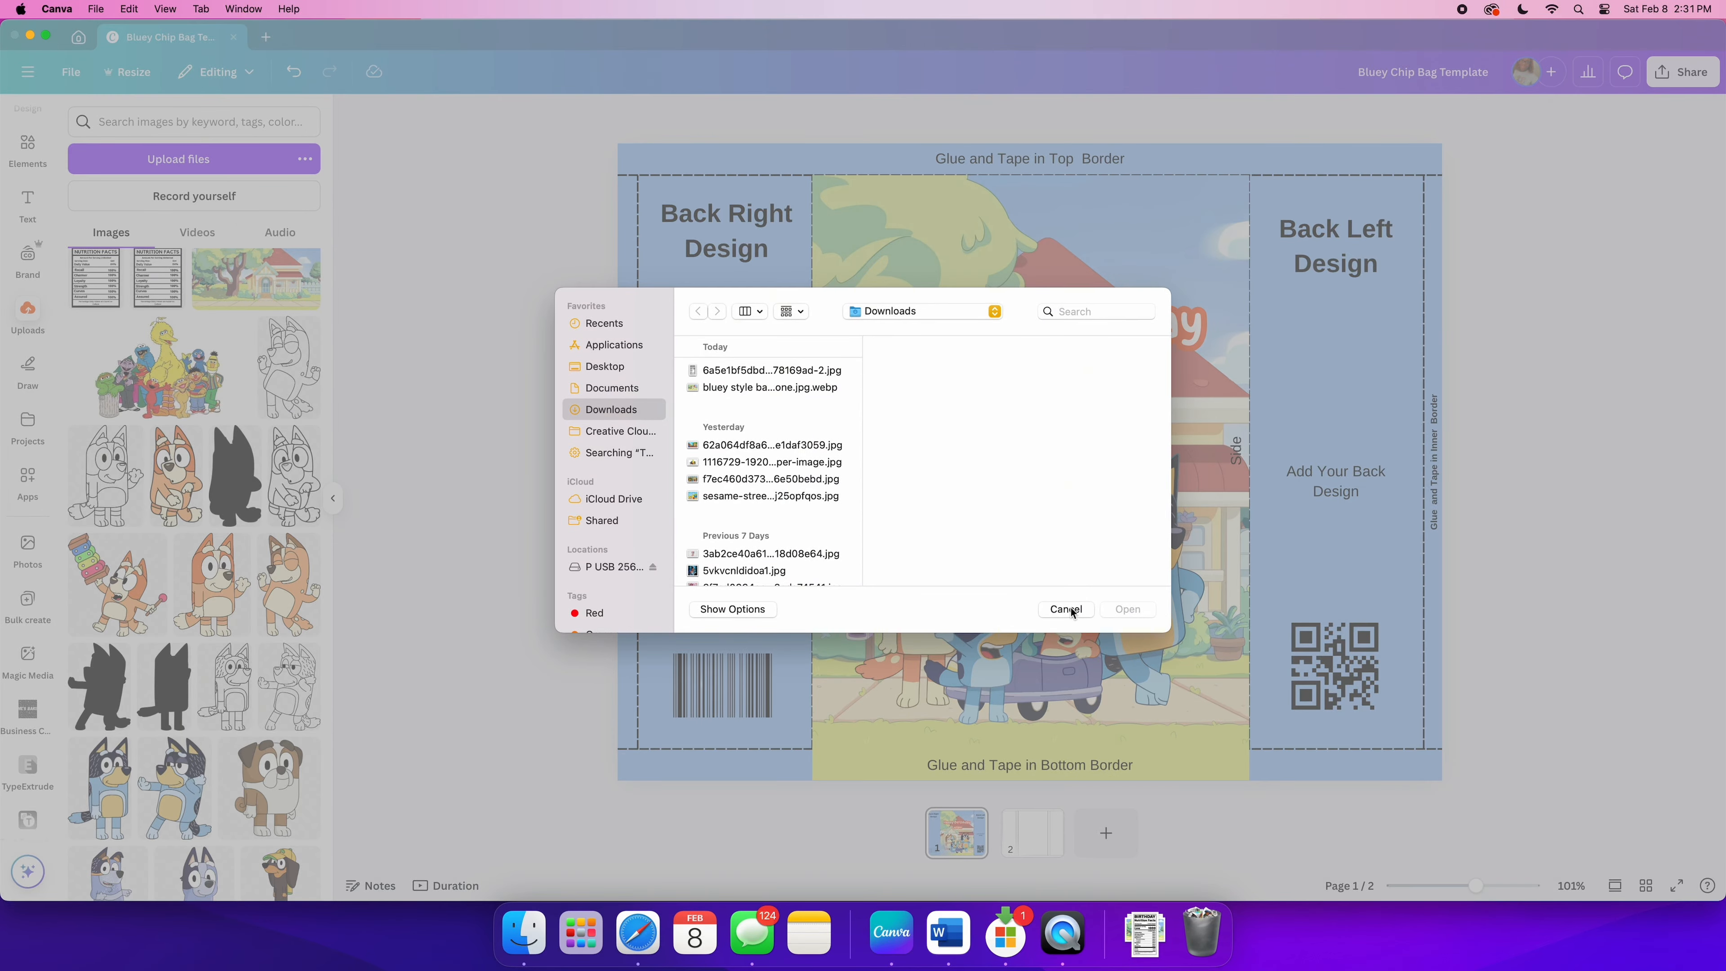
left_click(744, 371)
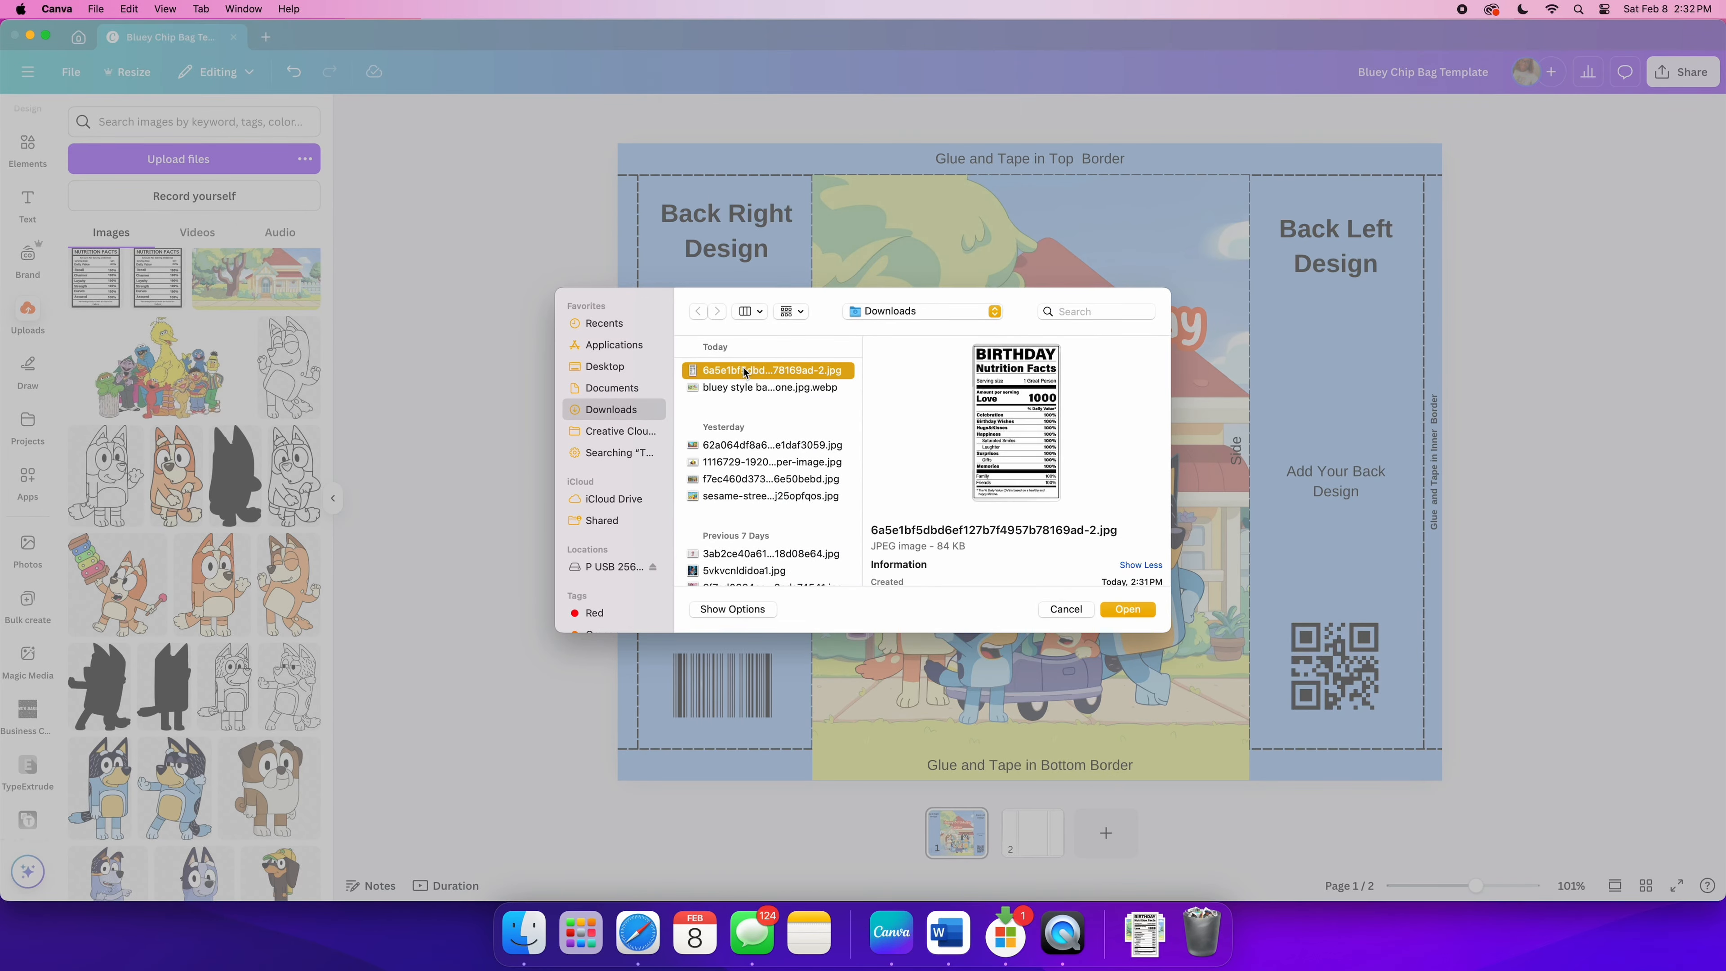
left_click(1114, 607)
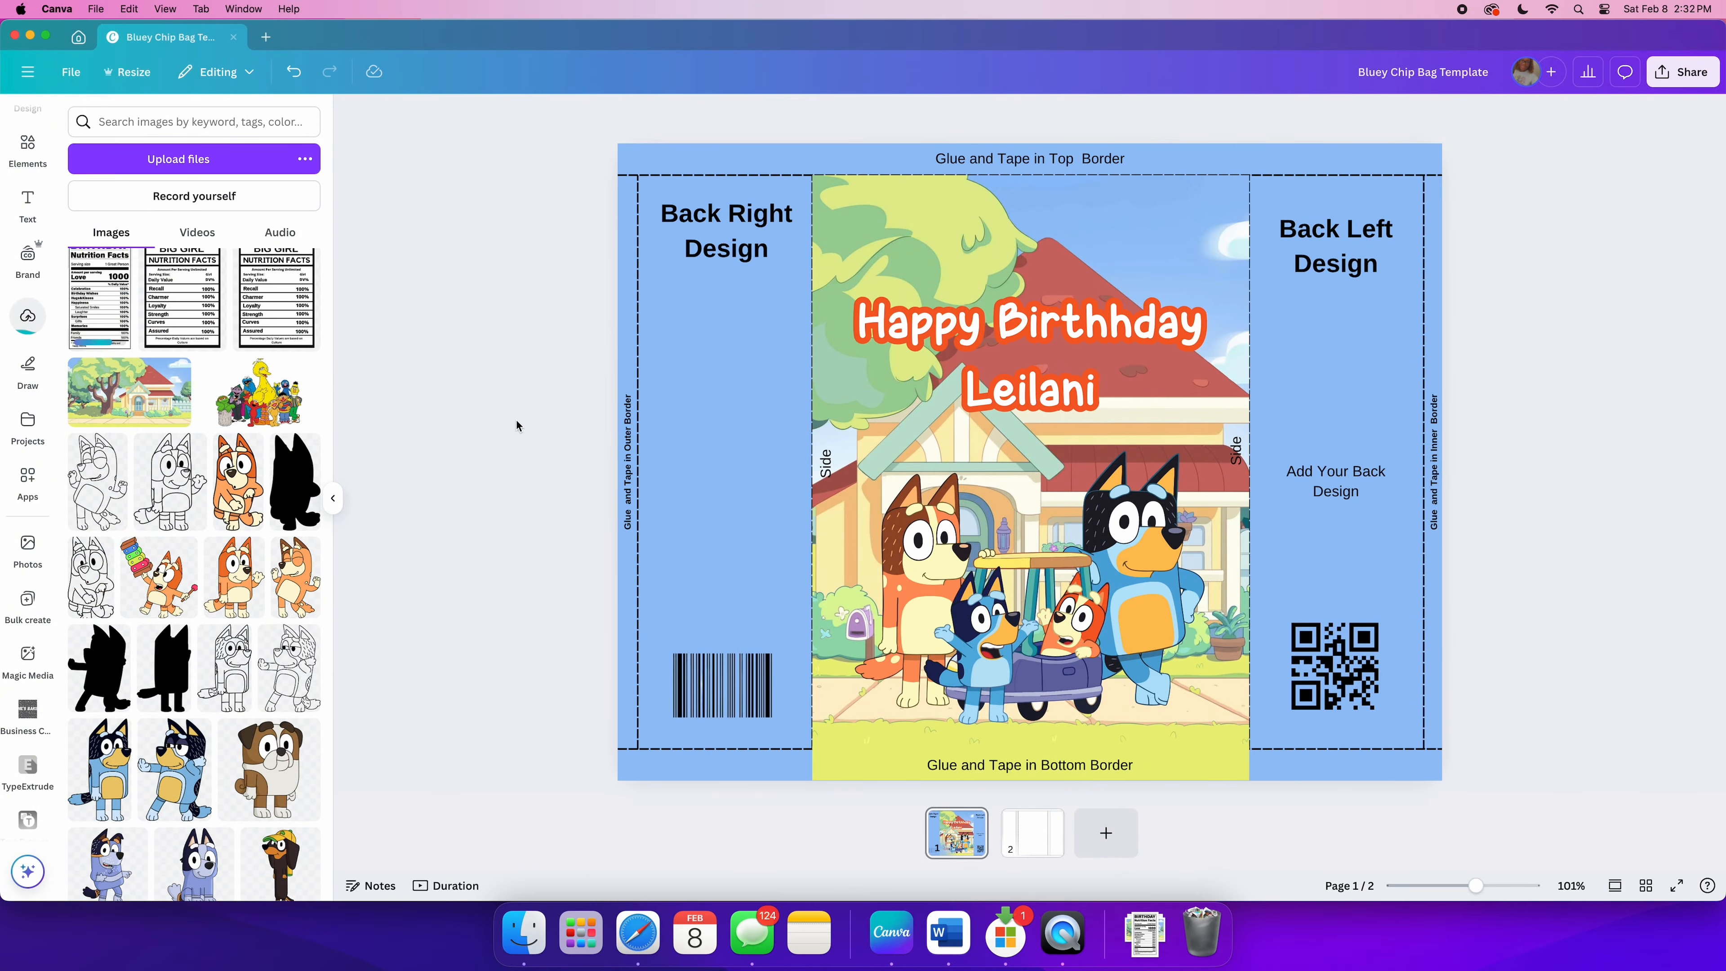
Step: Place the Birthday Nutrition Facts label, scaled down and centered above the back right barcode, and delete the "Back Right Design" heading
left_click(93, 313)
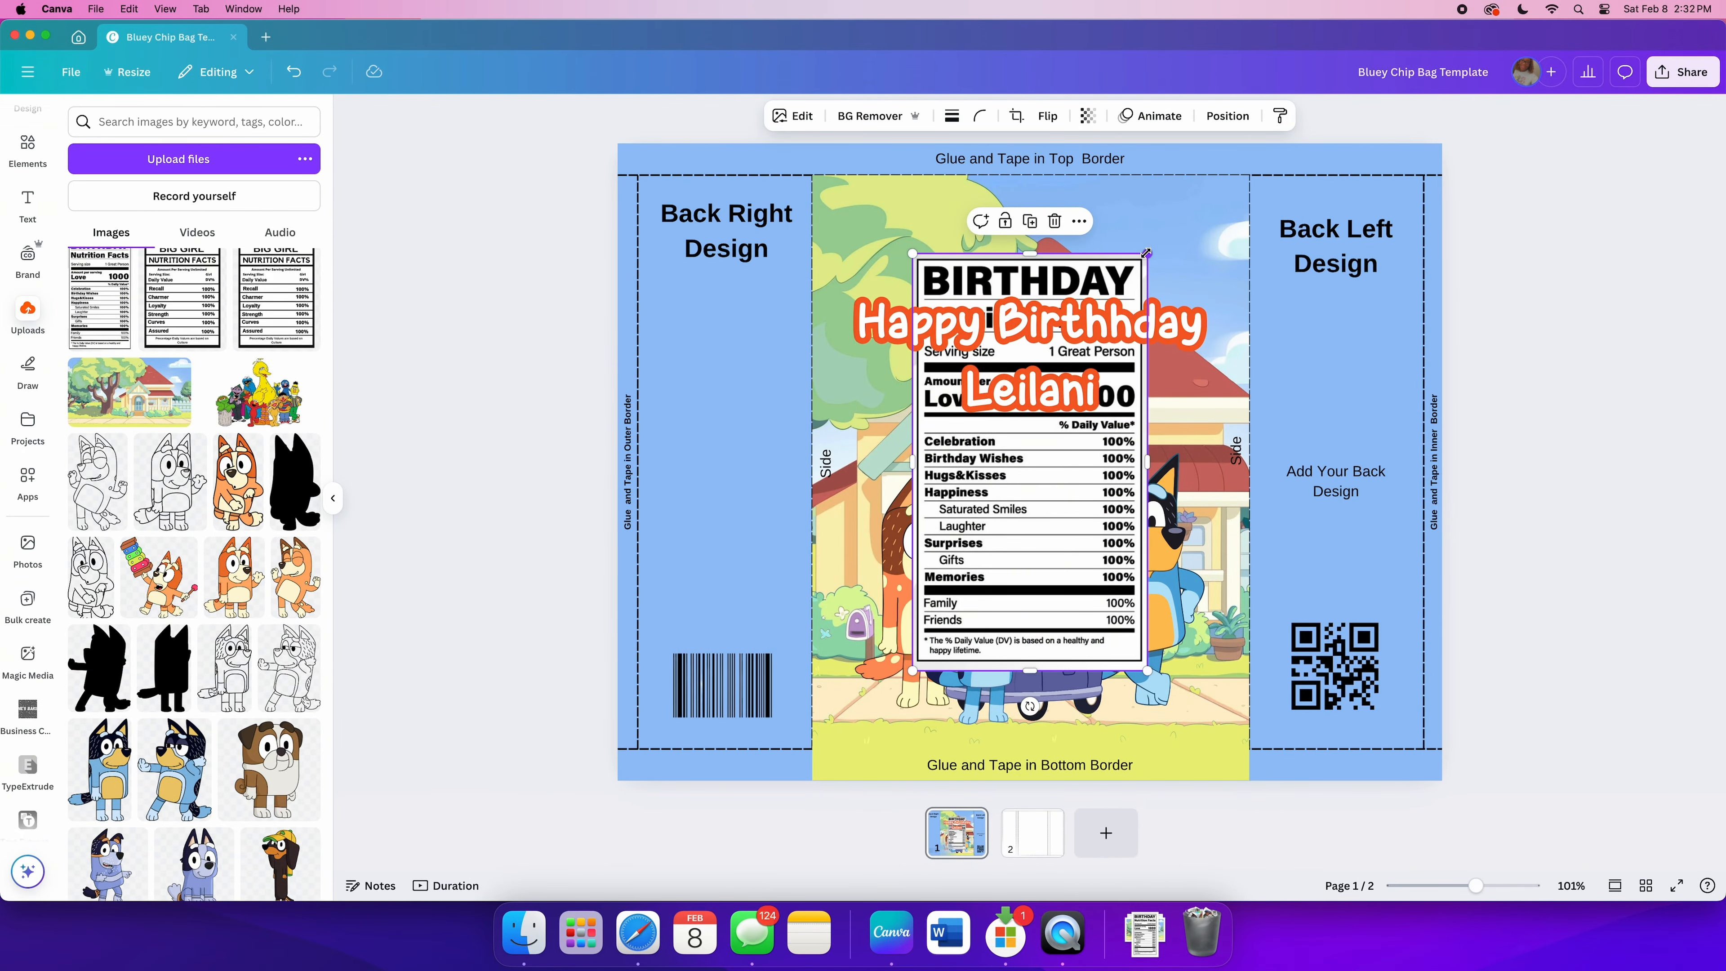
left_click_drag(1152, 251, 1025, 471)
left_click_drag(972, 530, 742, 346)
left_click_drag(746, 346, 748, 347)
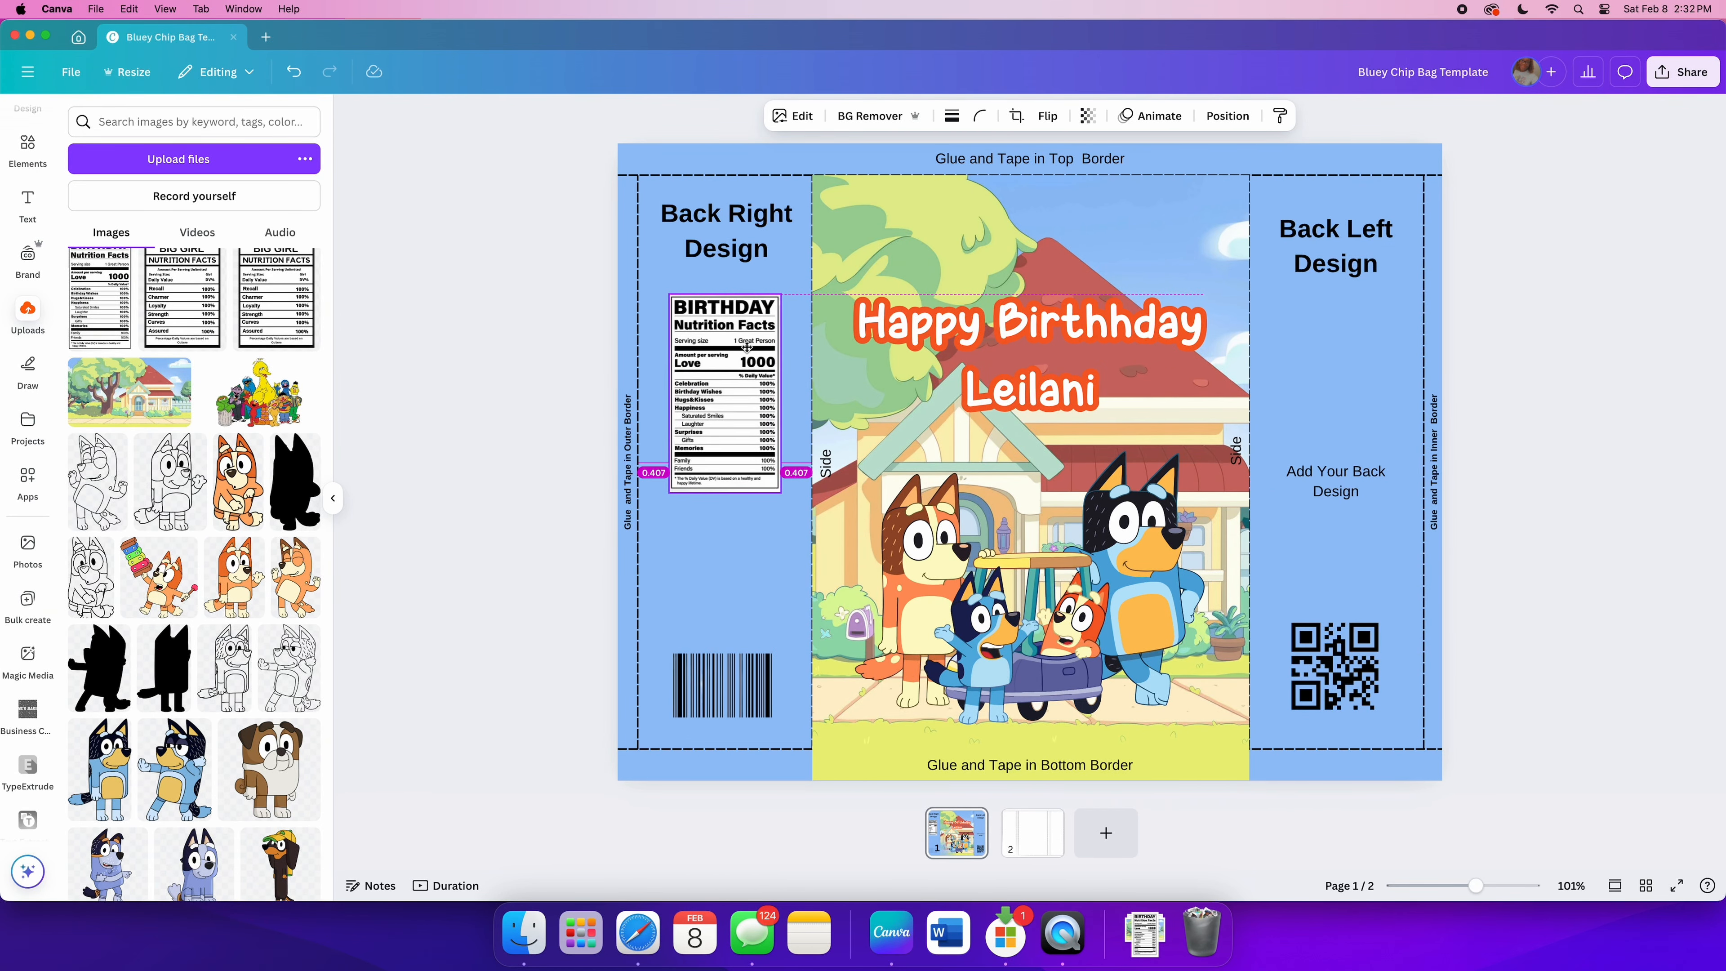
left_click(726, 231)
key("Delete")
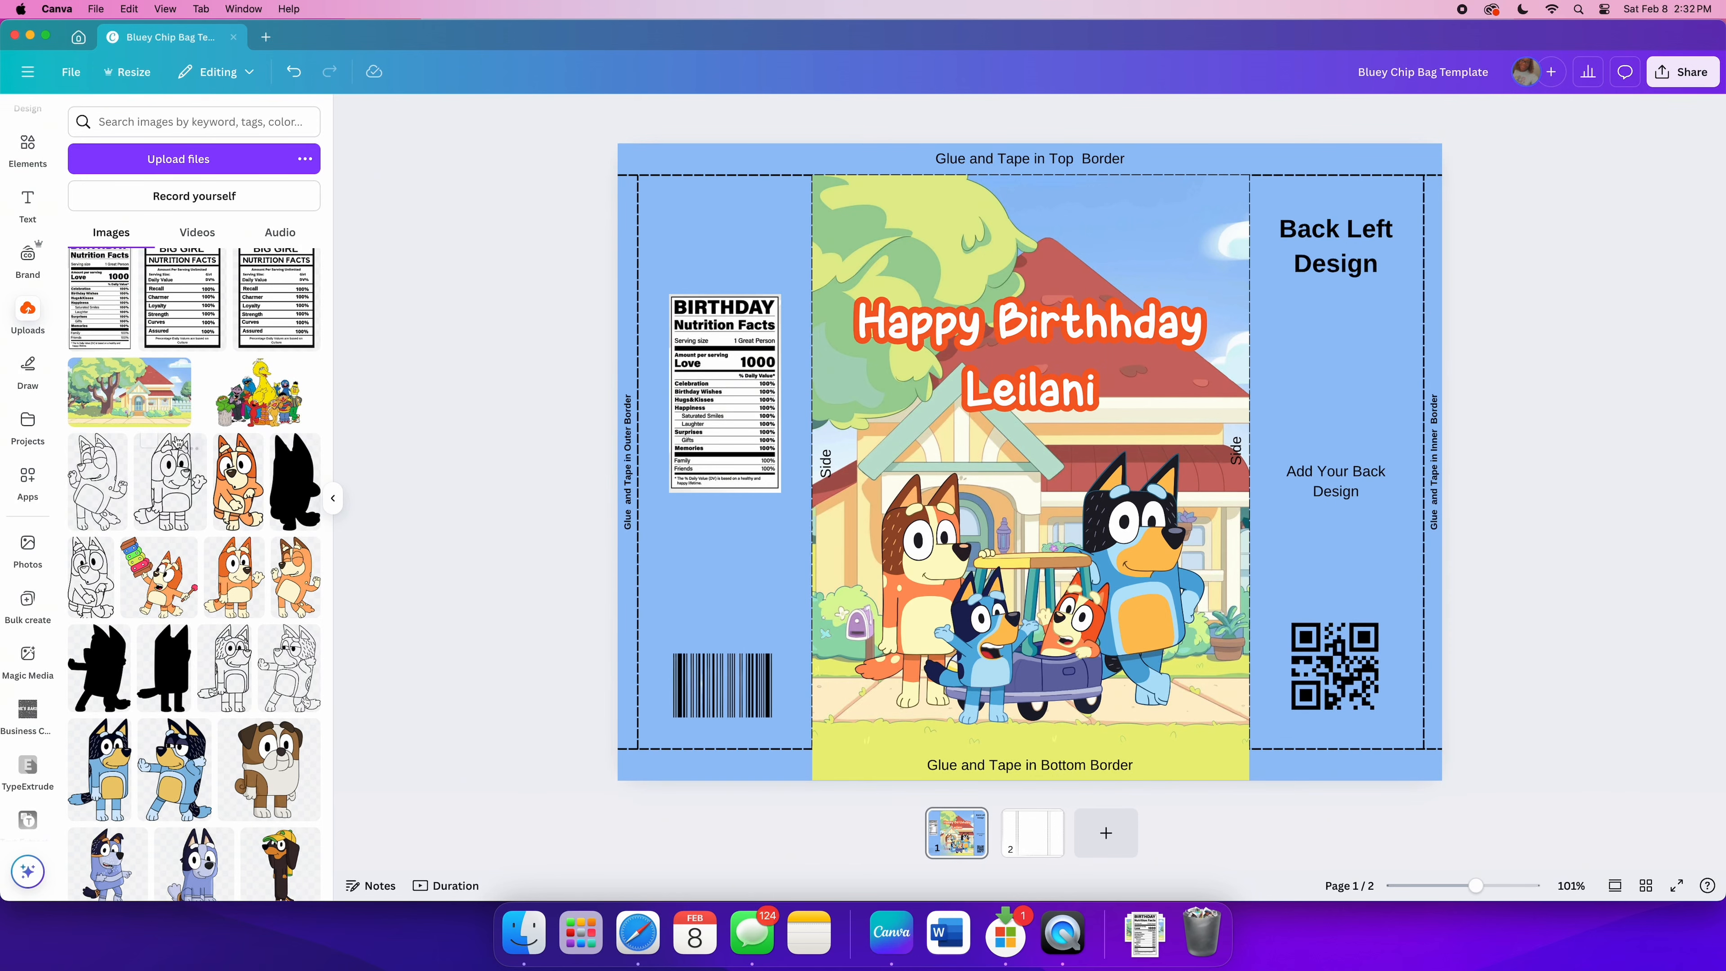
Step: Try the large solid blue Bluey logo from the uploaded images on the design, then remove it
scroll(178, 445, "down", 10)
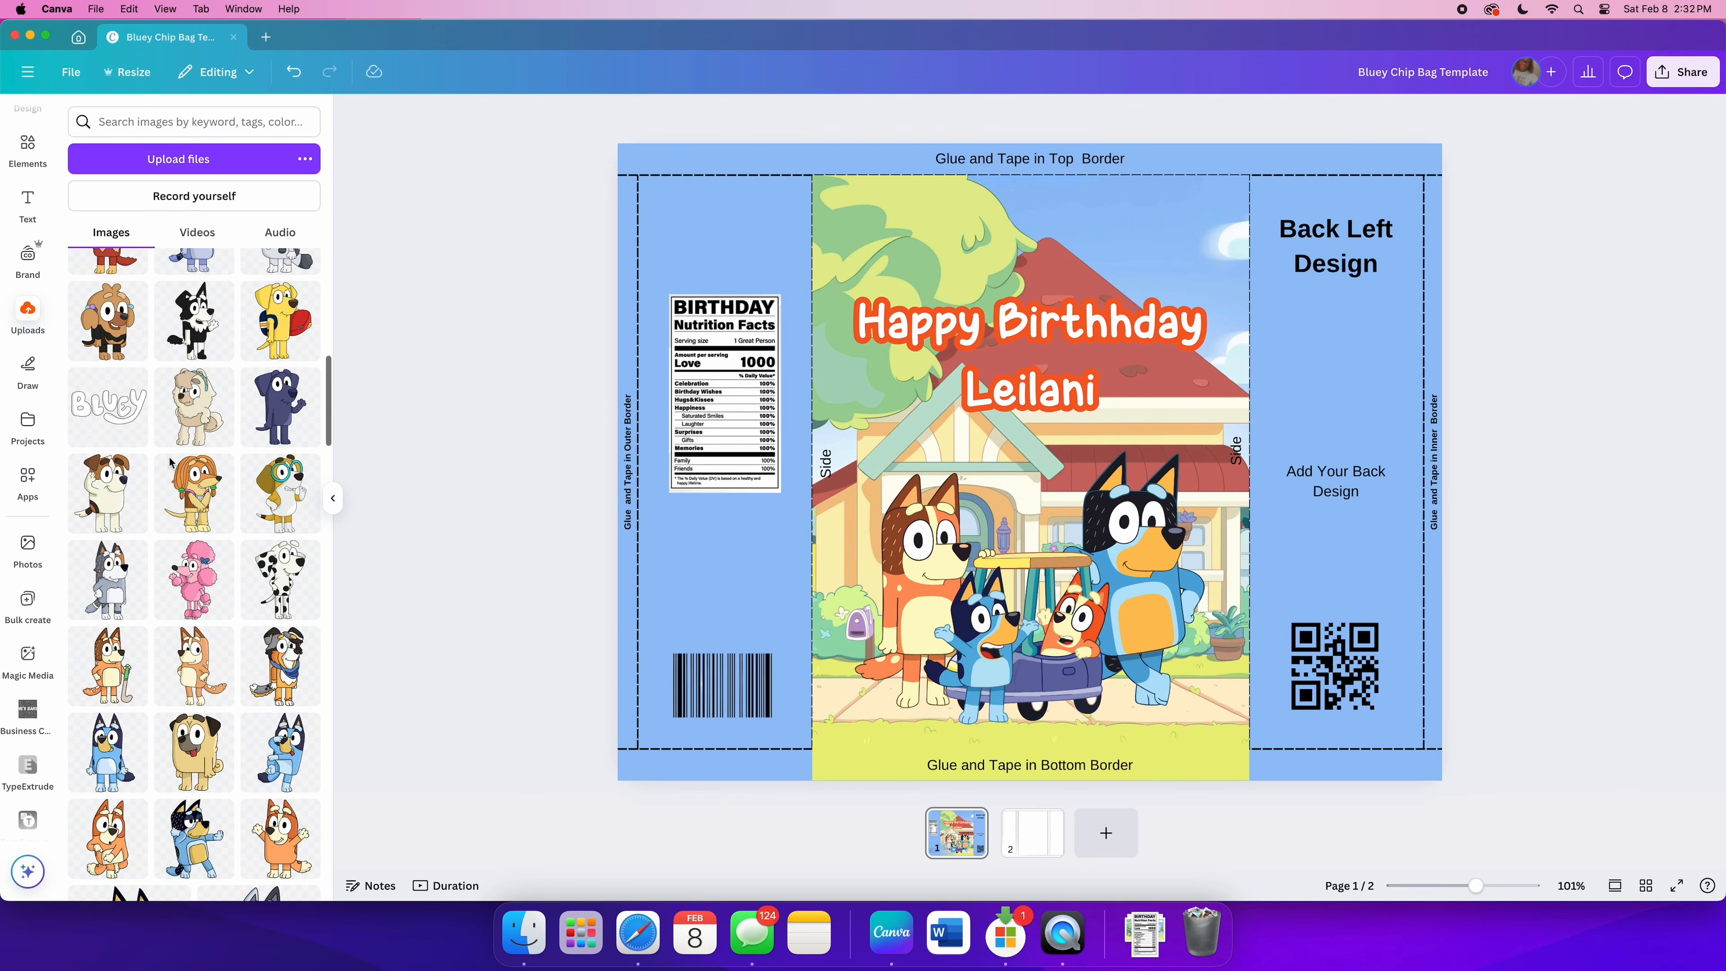
scroll(170, 462, "down", 10)
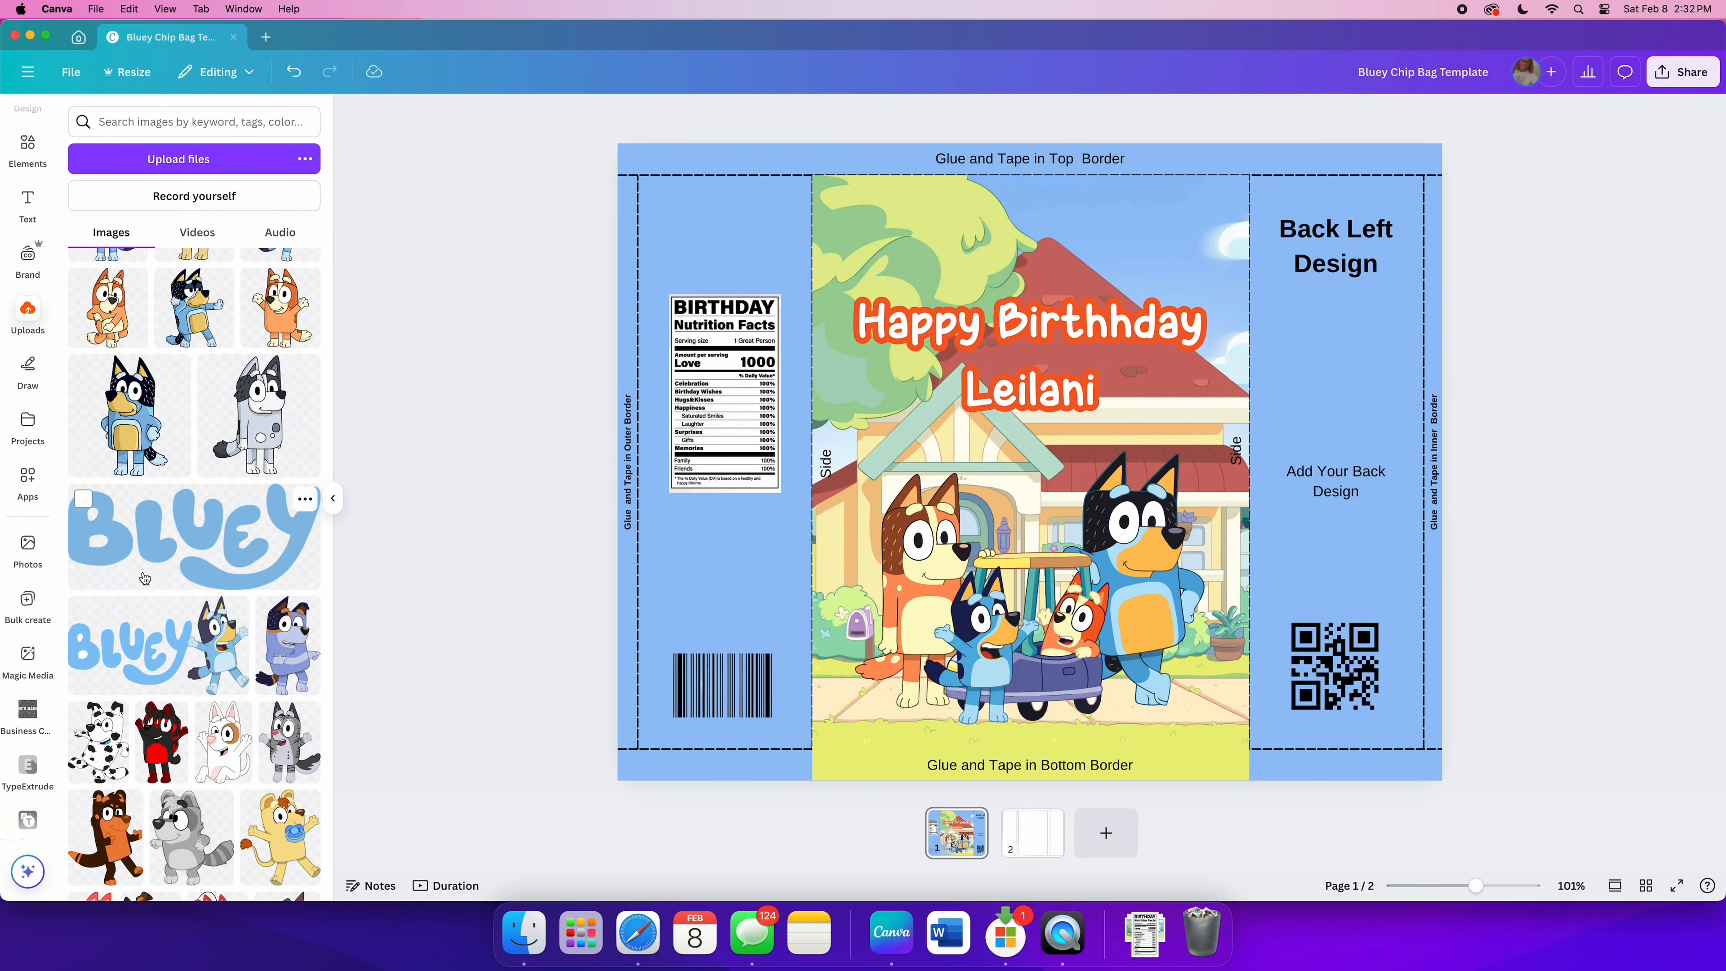
left_click(144, 578)
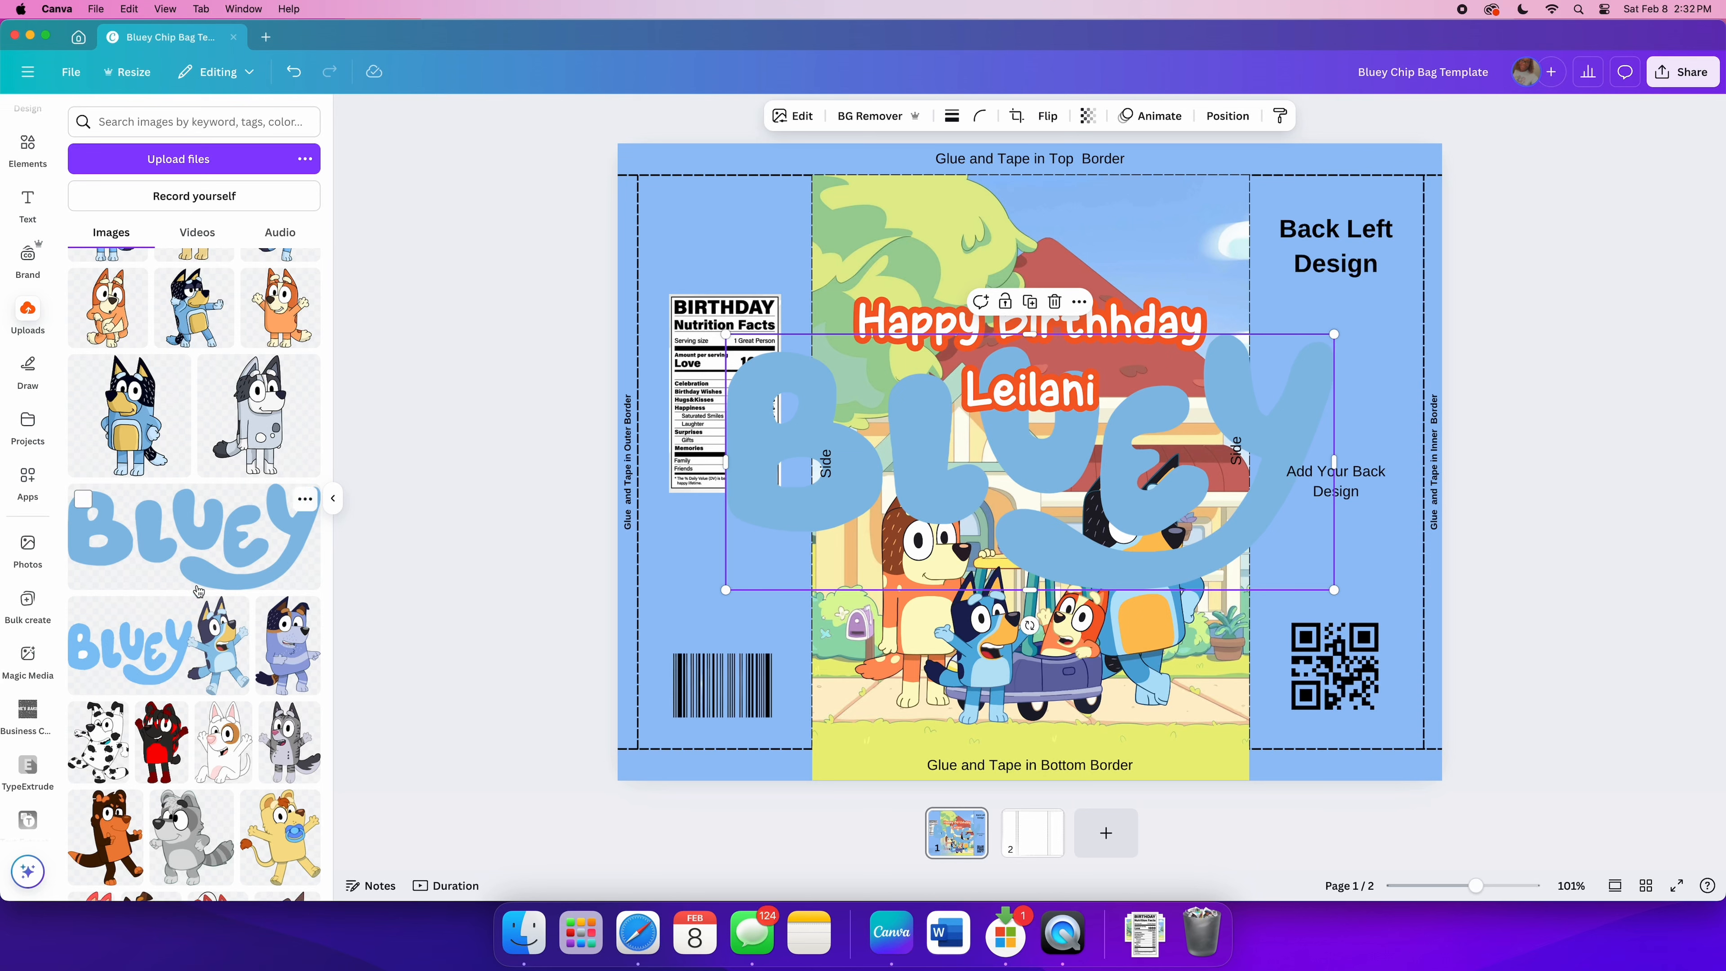
left_click(204, 646)
key("Delete")
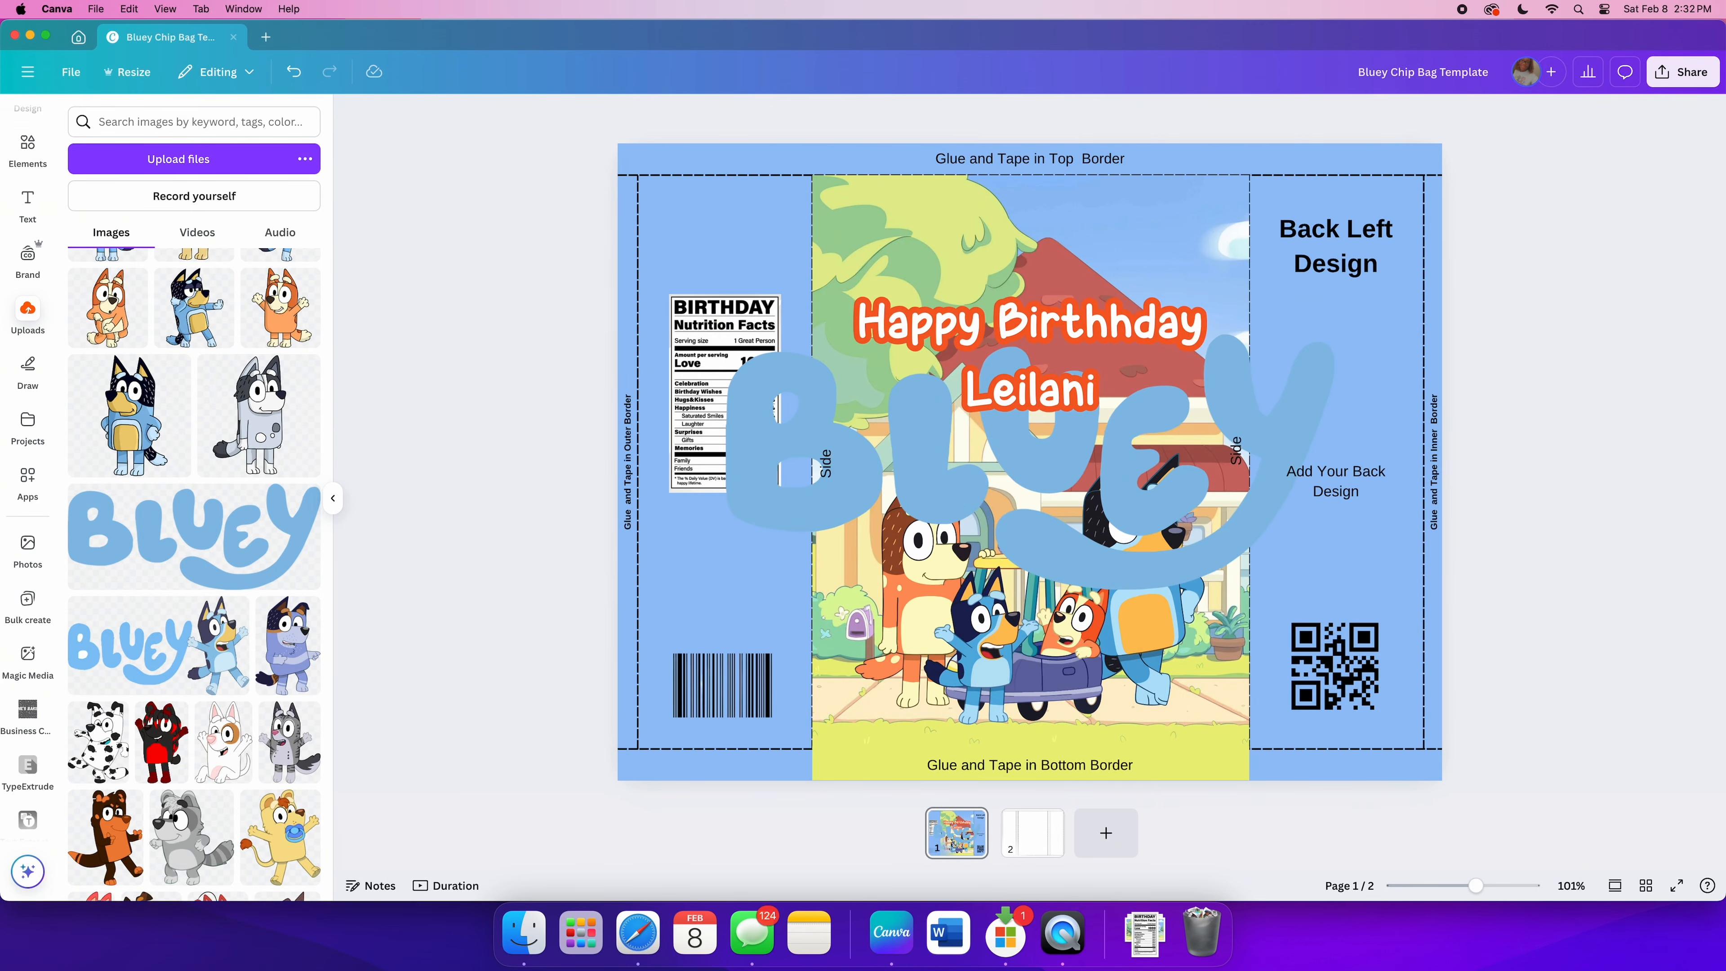
left_click(830, 440)
key("Delete")
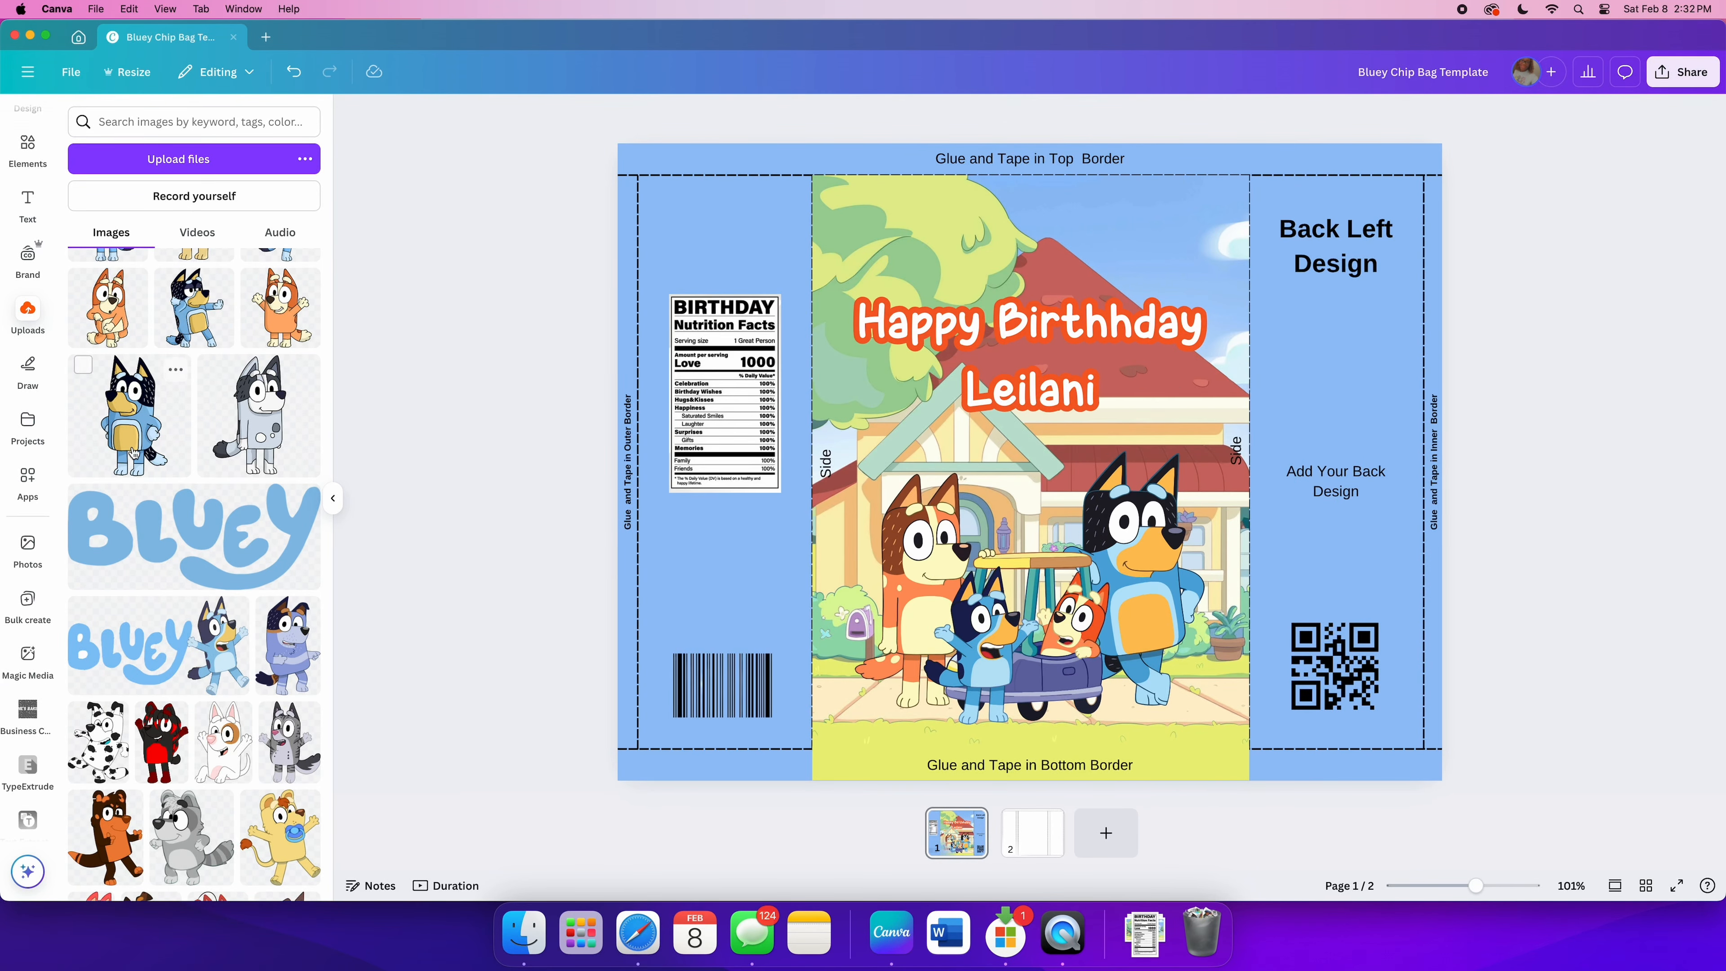
Step: Insert the white Bluey logo from the uploads, scaled down and centered between the nutrition facts label and the barcode
scroll(132, 462, "down", 10)
left_click(130, 471)
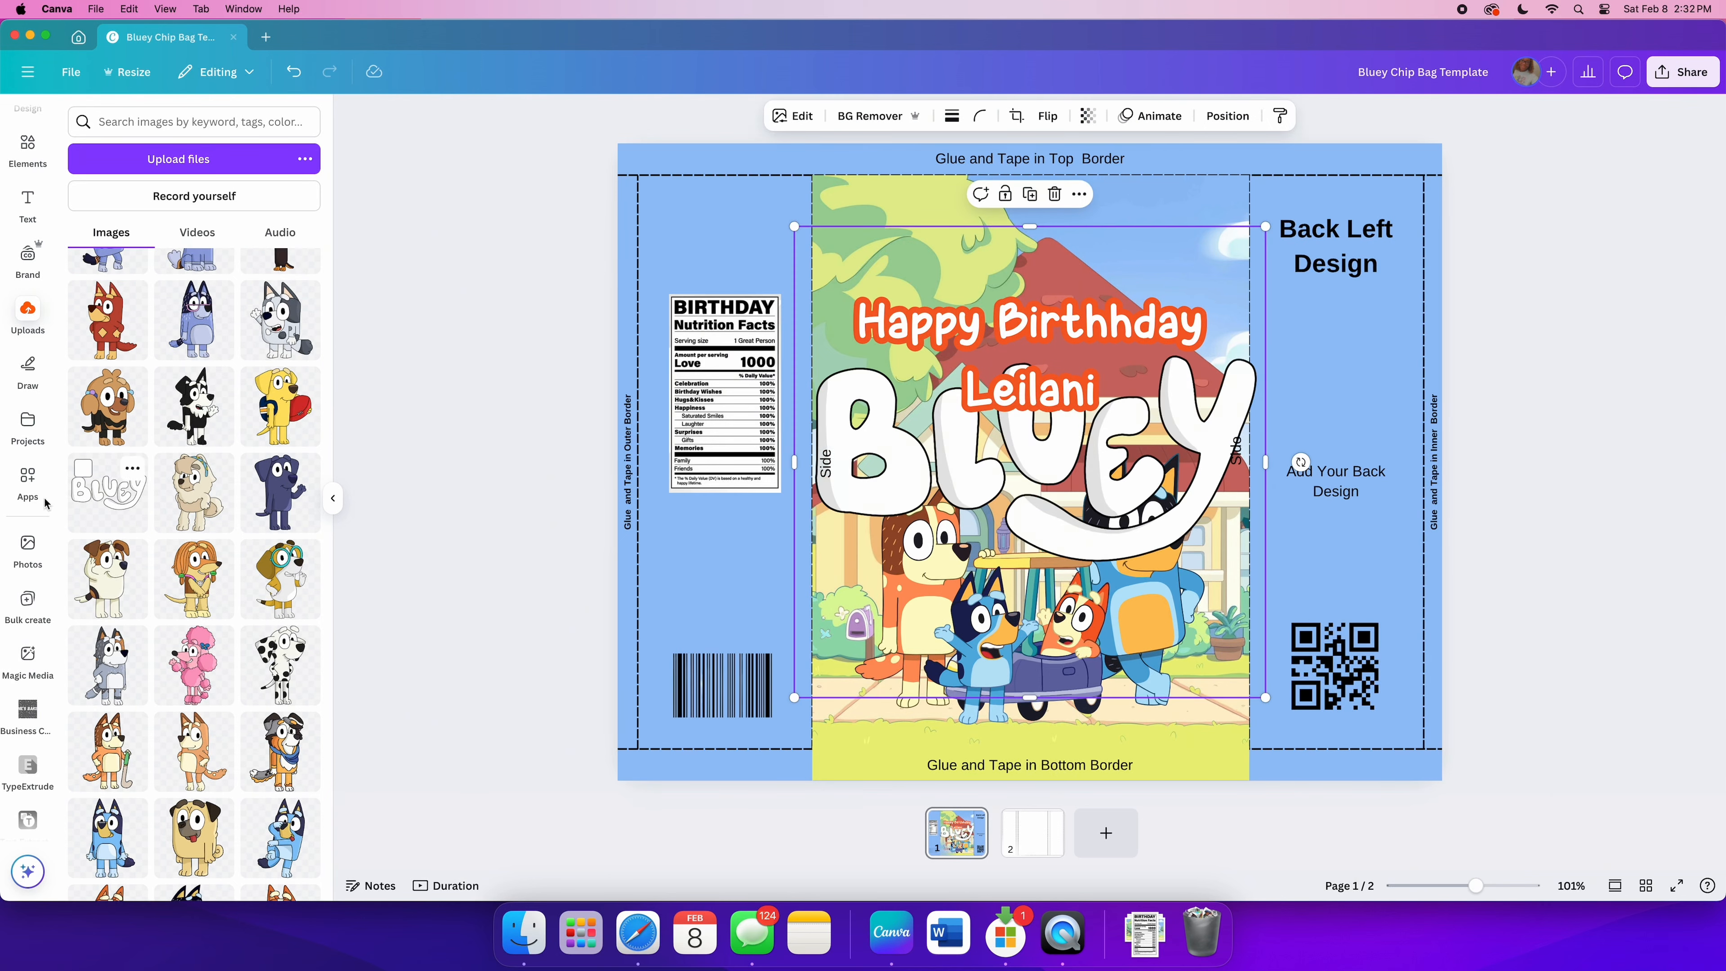
left_click_drag(1274, 231, 1000, 505)
left_click_drag(904, 598, 751, 580)
left_click_drag(838, 483, 748, 573)
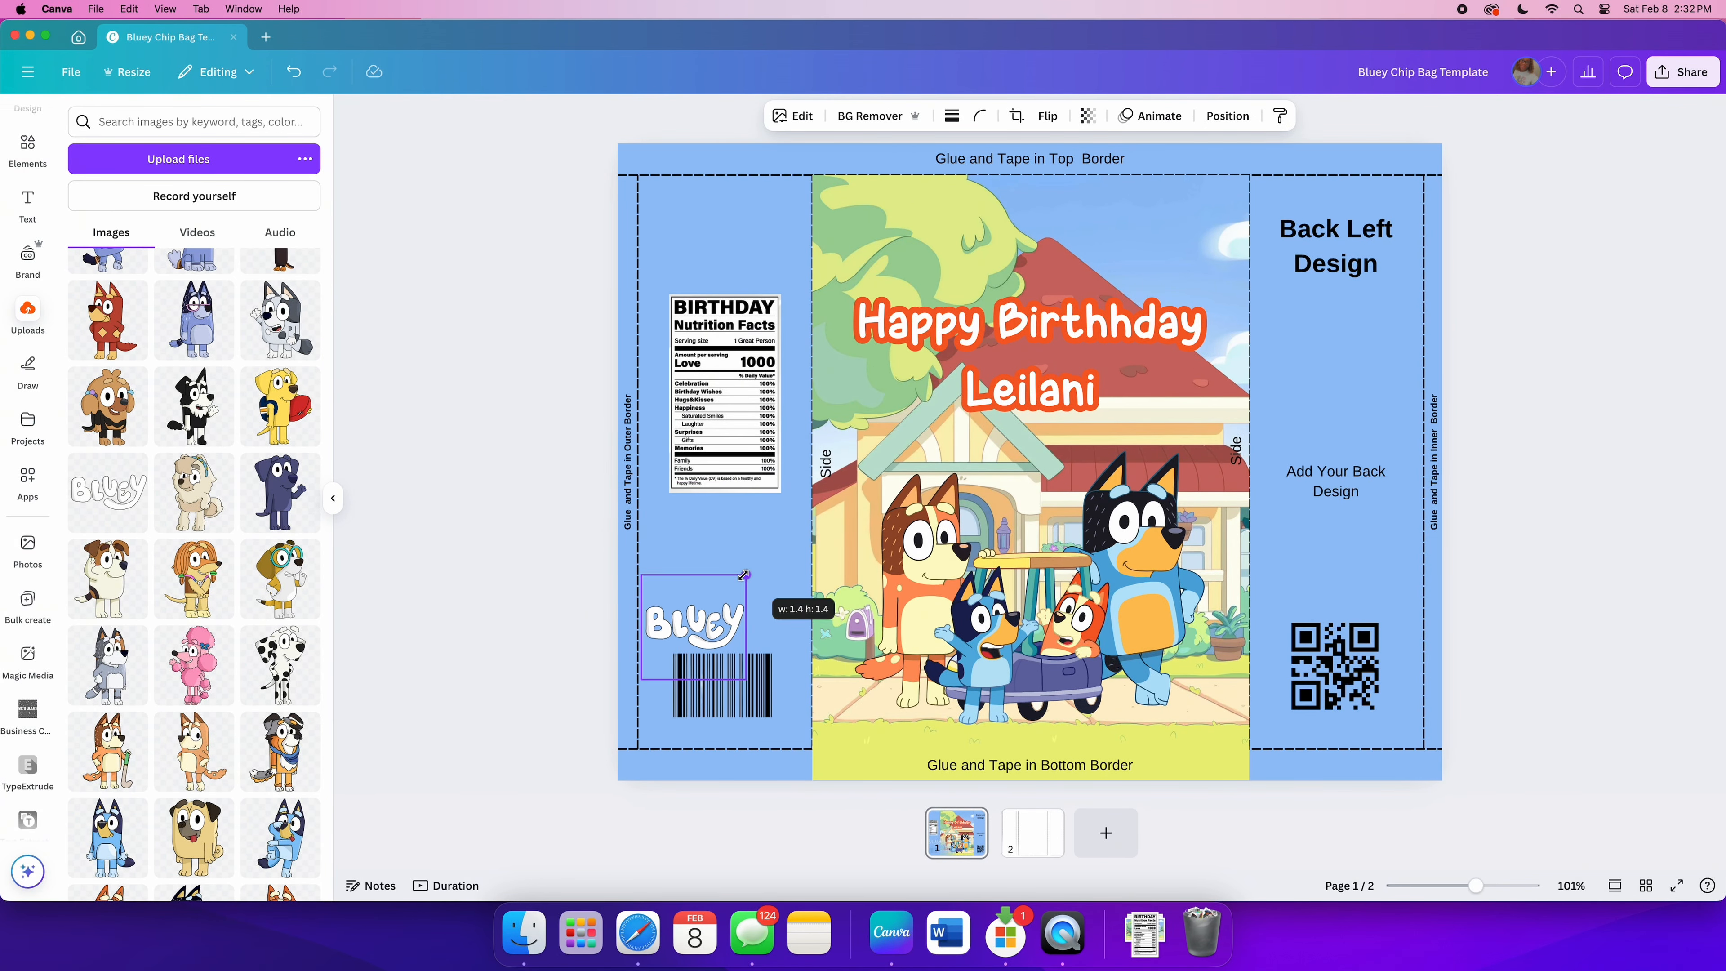
left_click_drag(705, 631, 803, 492)
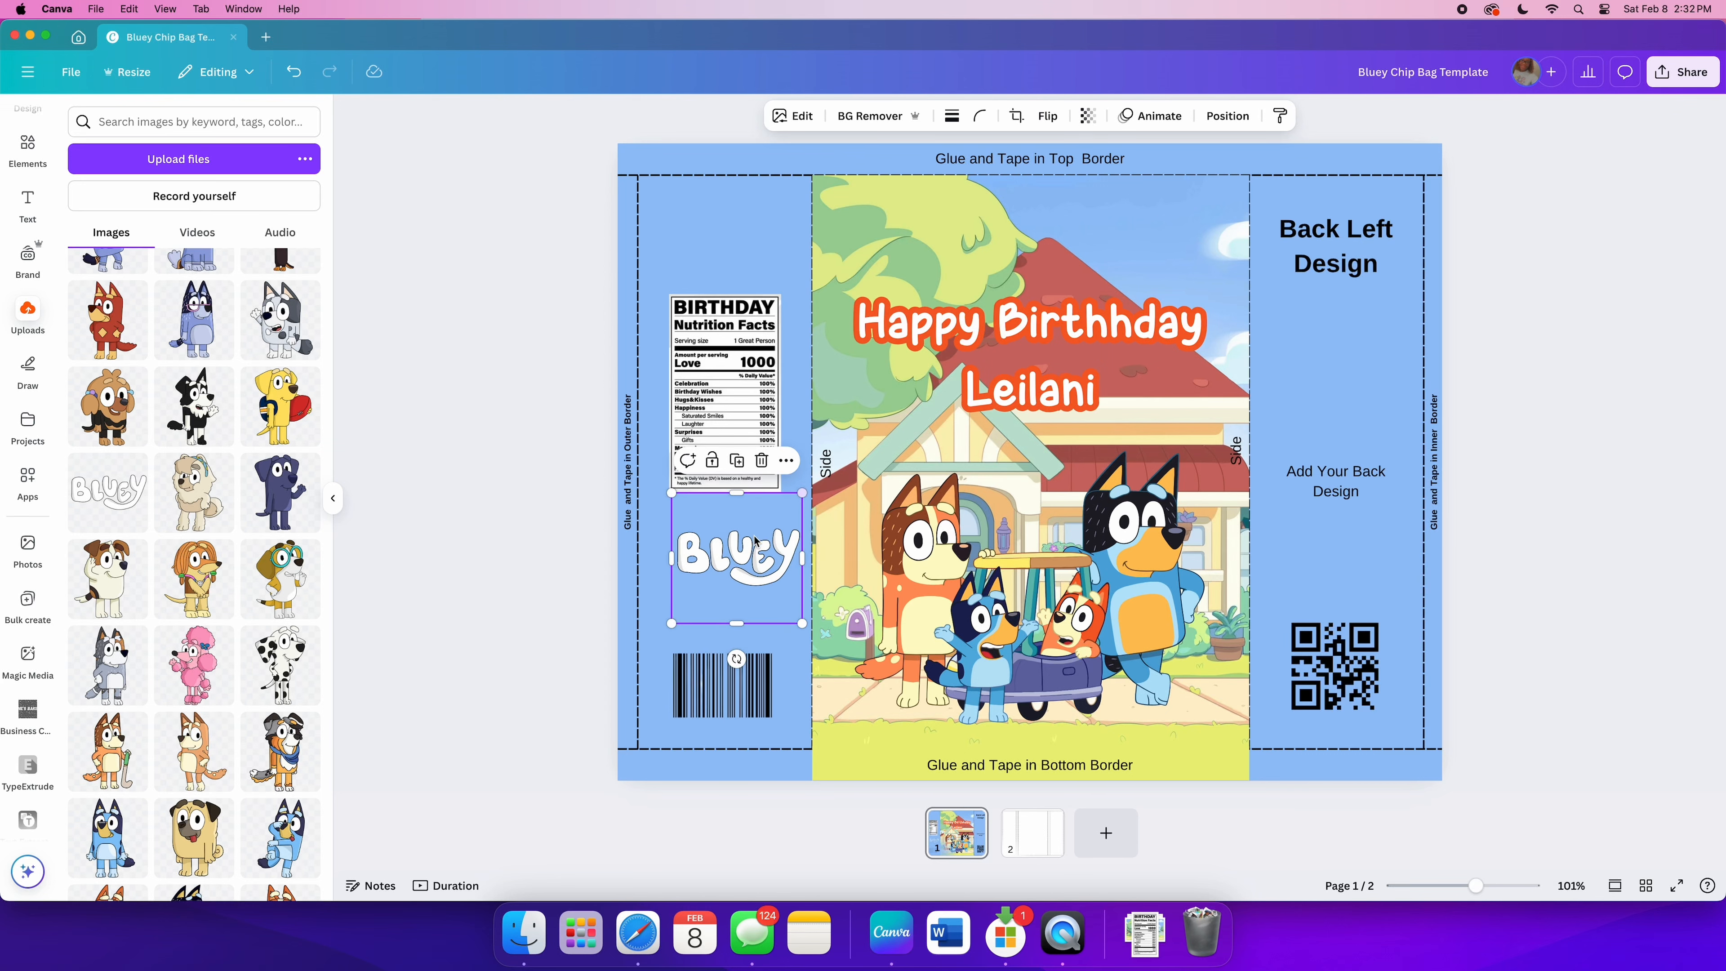
left_click_drag(747, 554, 736, 570)
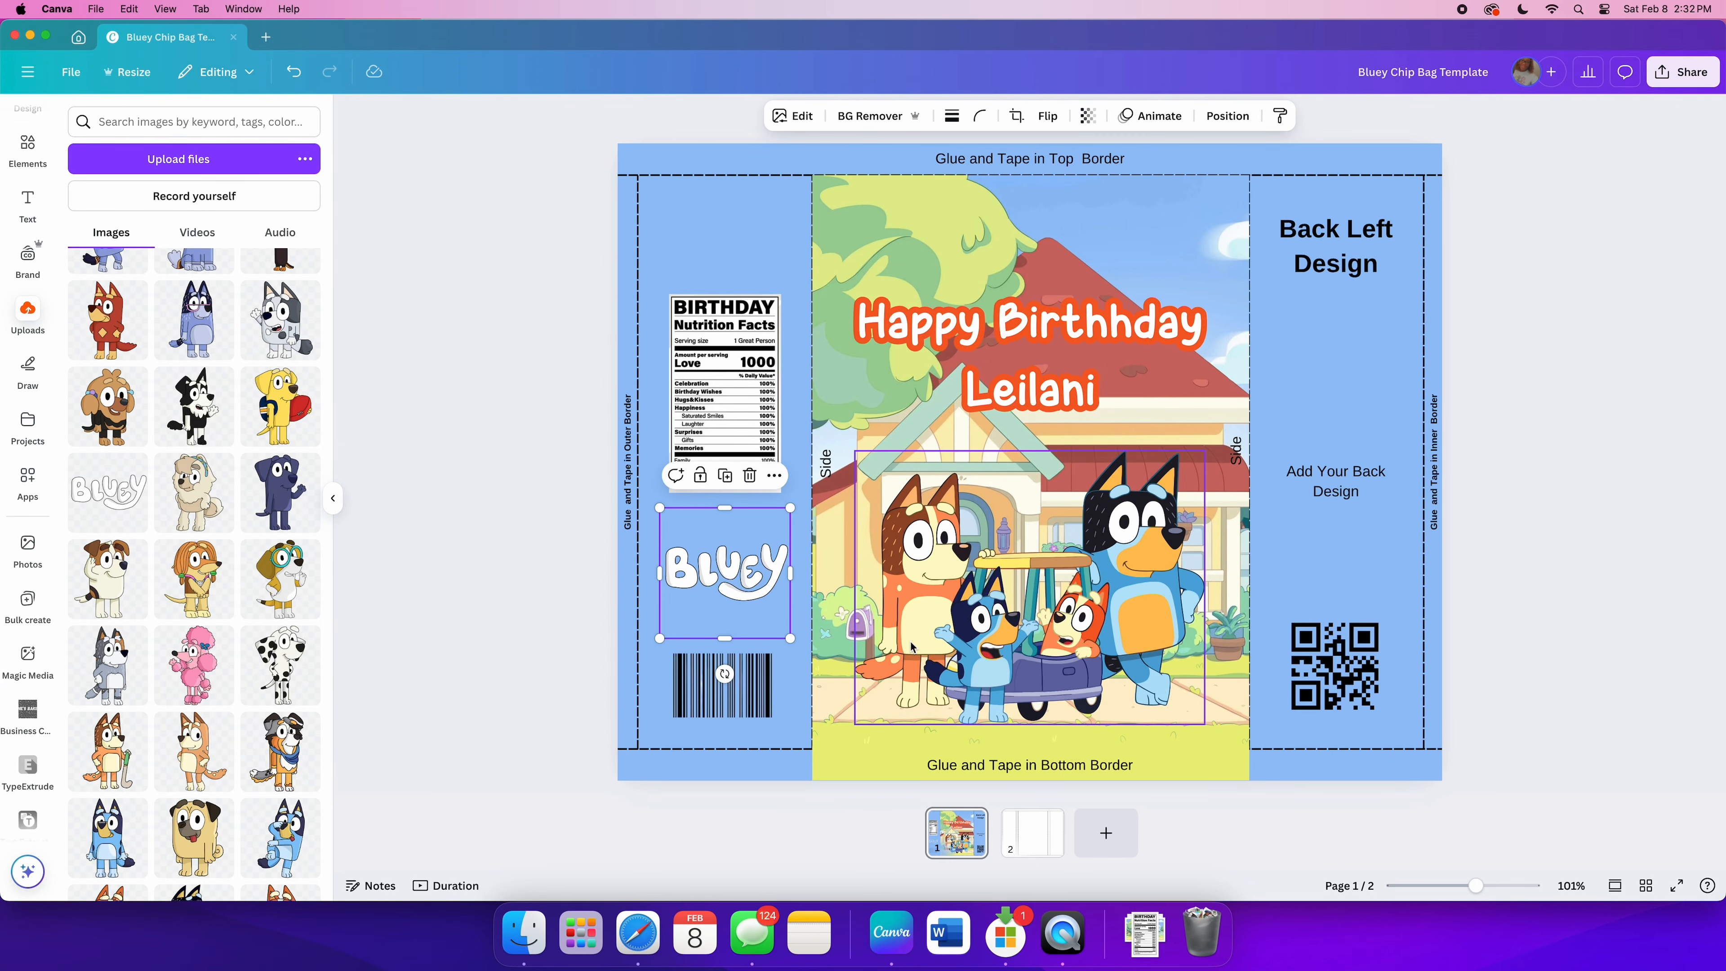
Step: Delete the existing barcode from the back right panel and search the elements library for "barcode"
left_click(730, 680)
key("Delete")
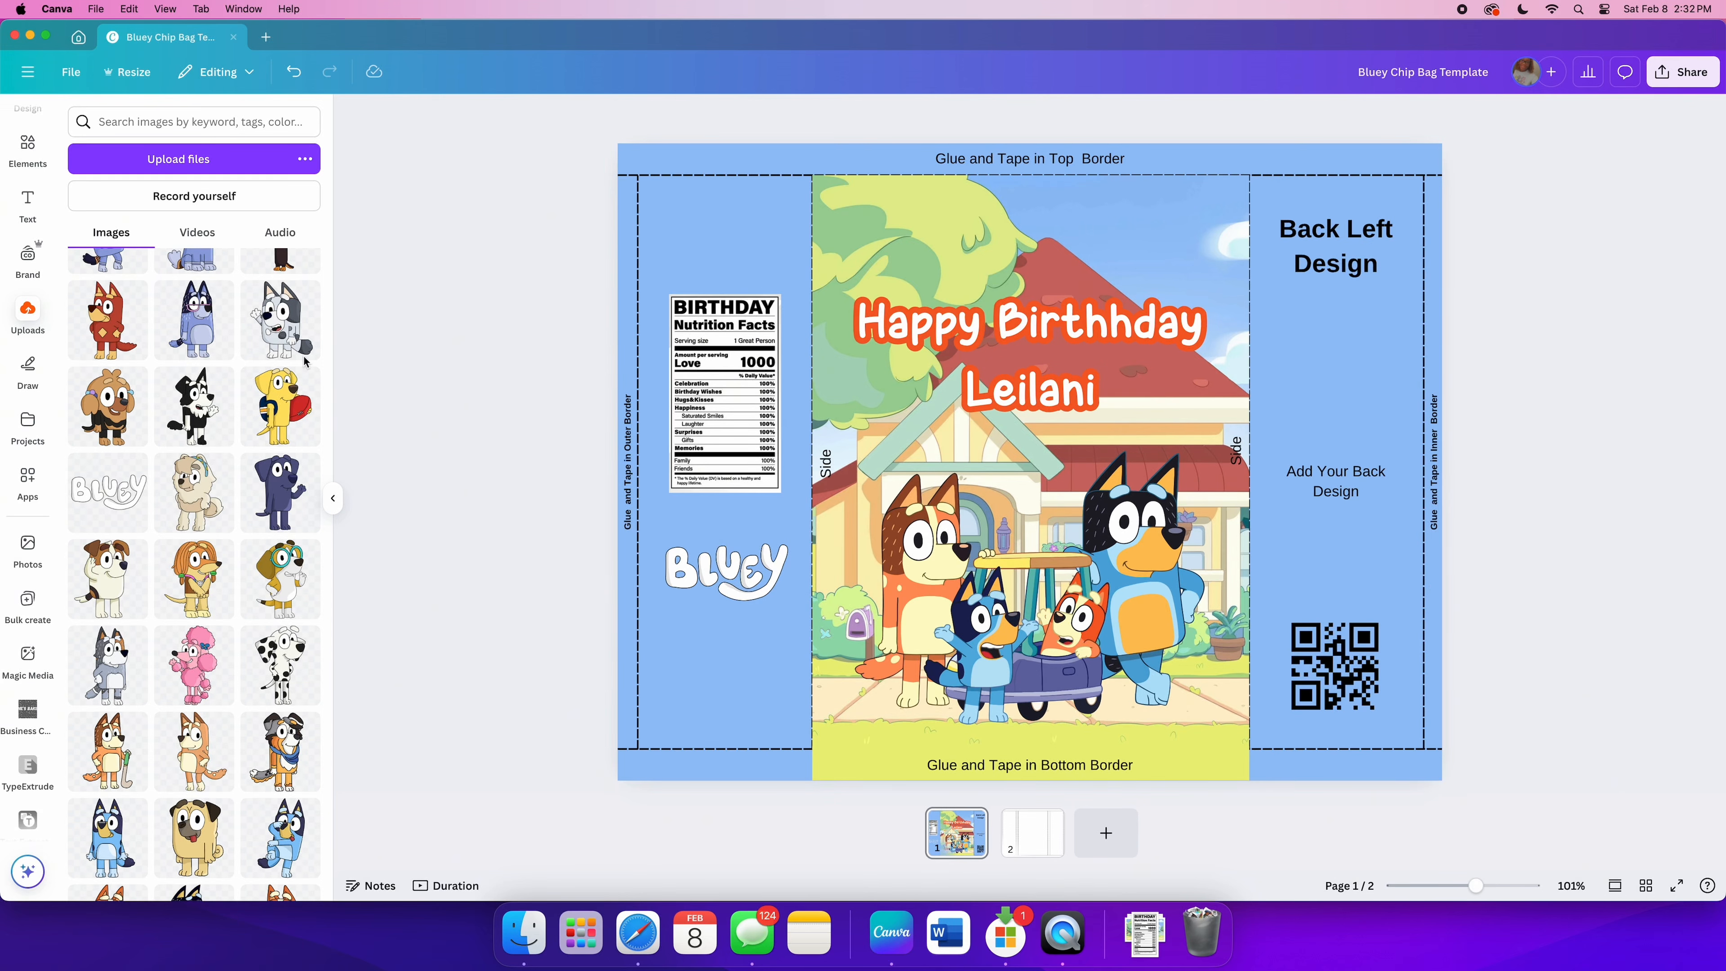
left_click(27, 146)
left_click(188, 119)
type("barcode")
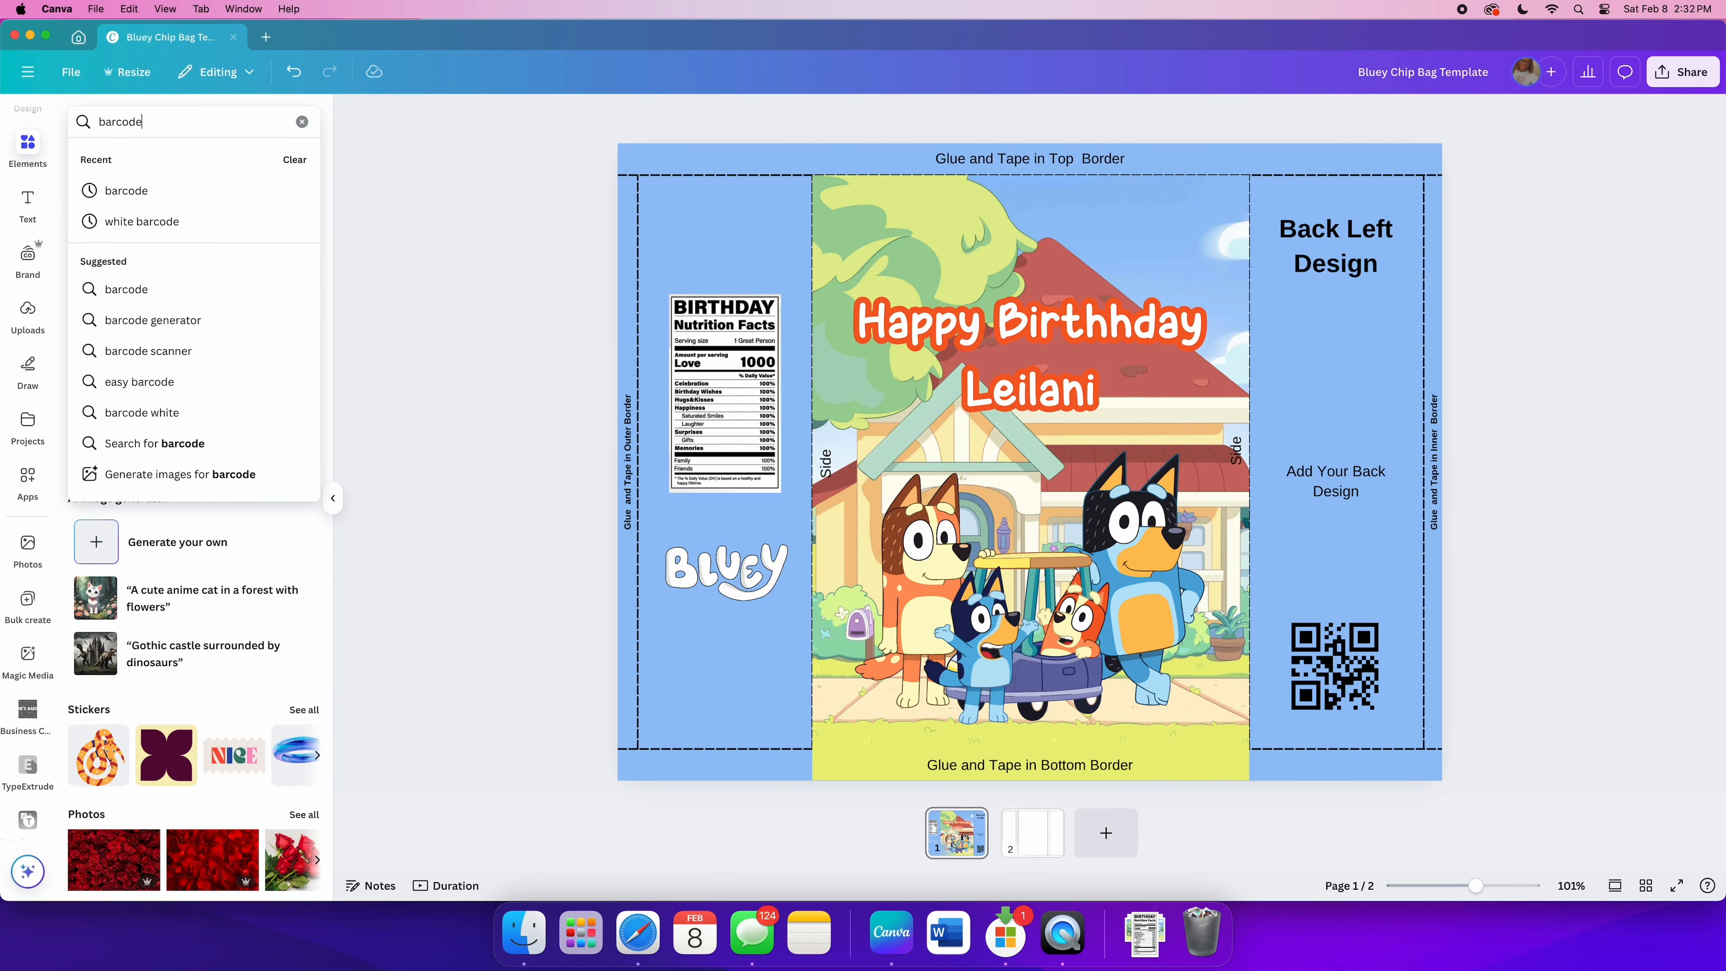
key("Return")
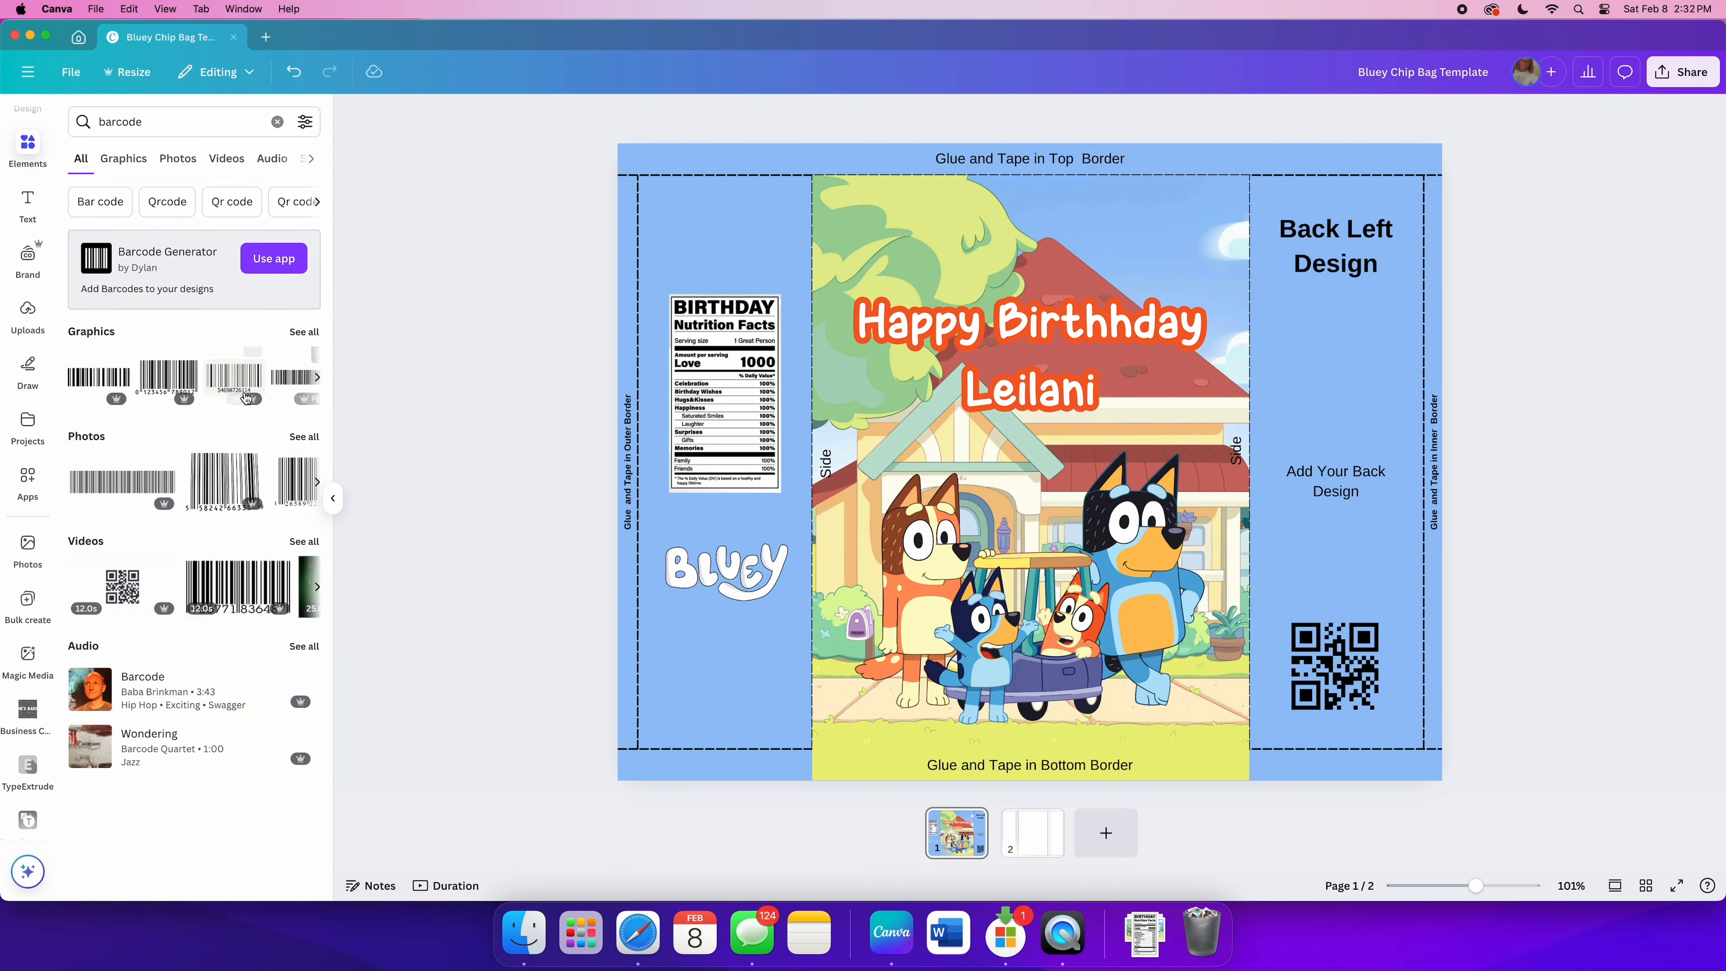
Step: Insert the barcode photo with digits, remove its background, and place it scaled down beneath the white Bluey logo
left_click(224, 481)
left_click(876, 116)
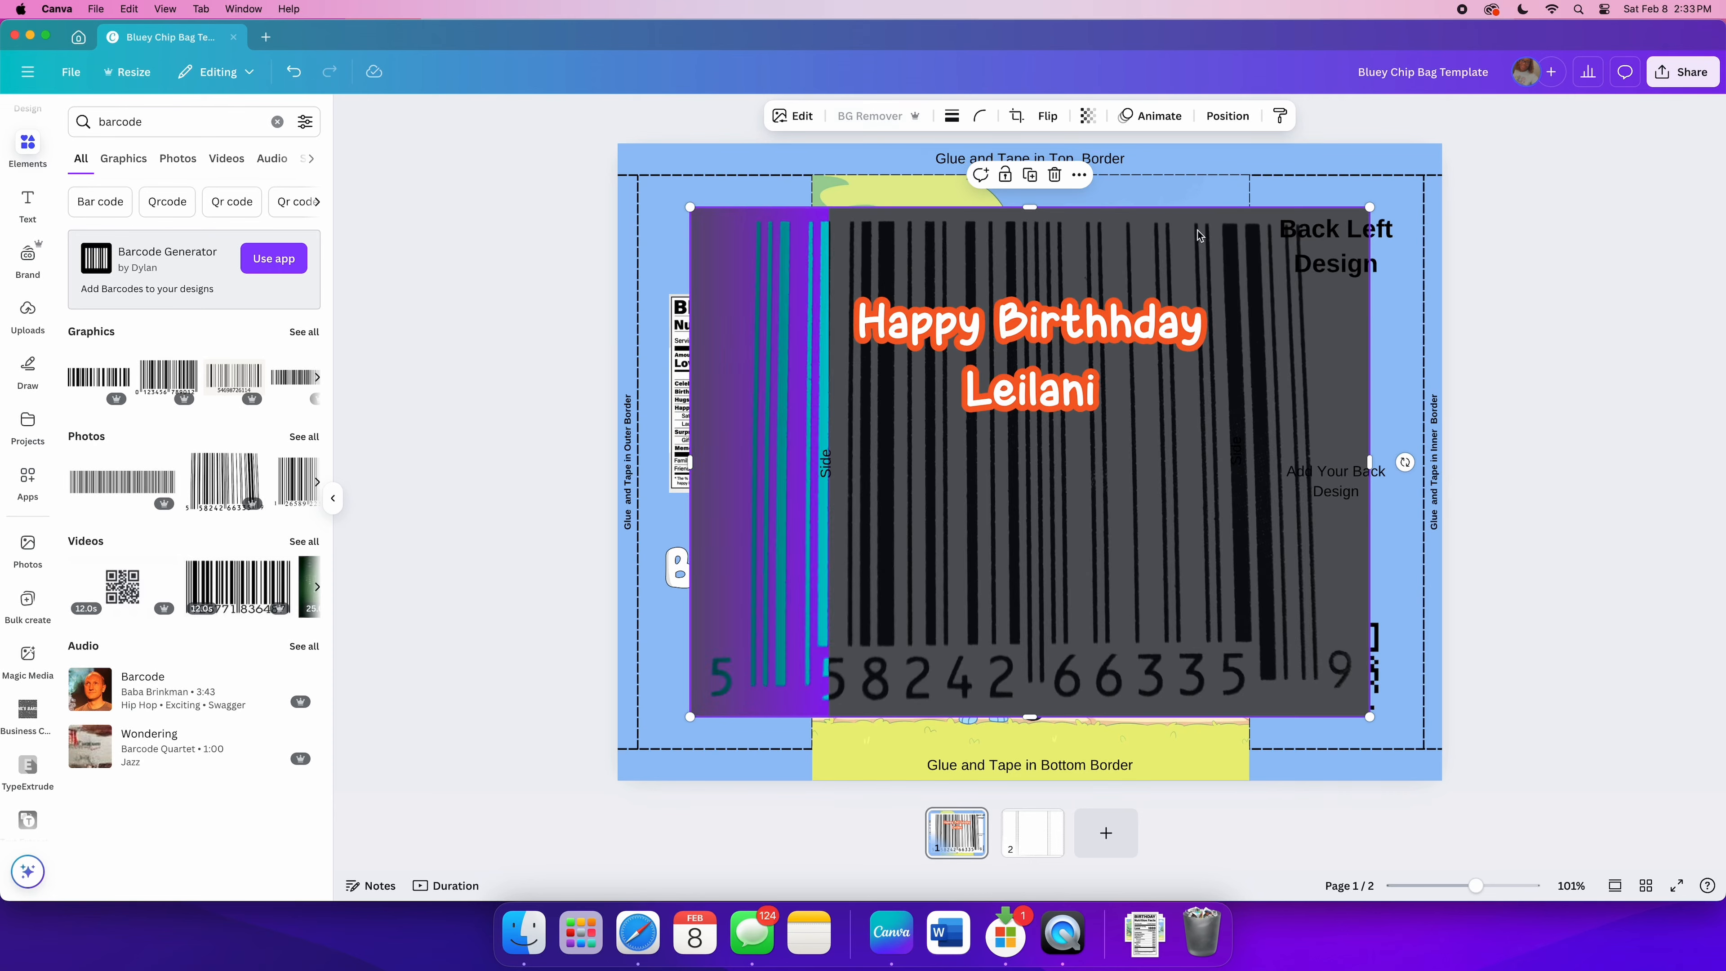
left_click_drag(1370, 207, 719, 667)
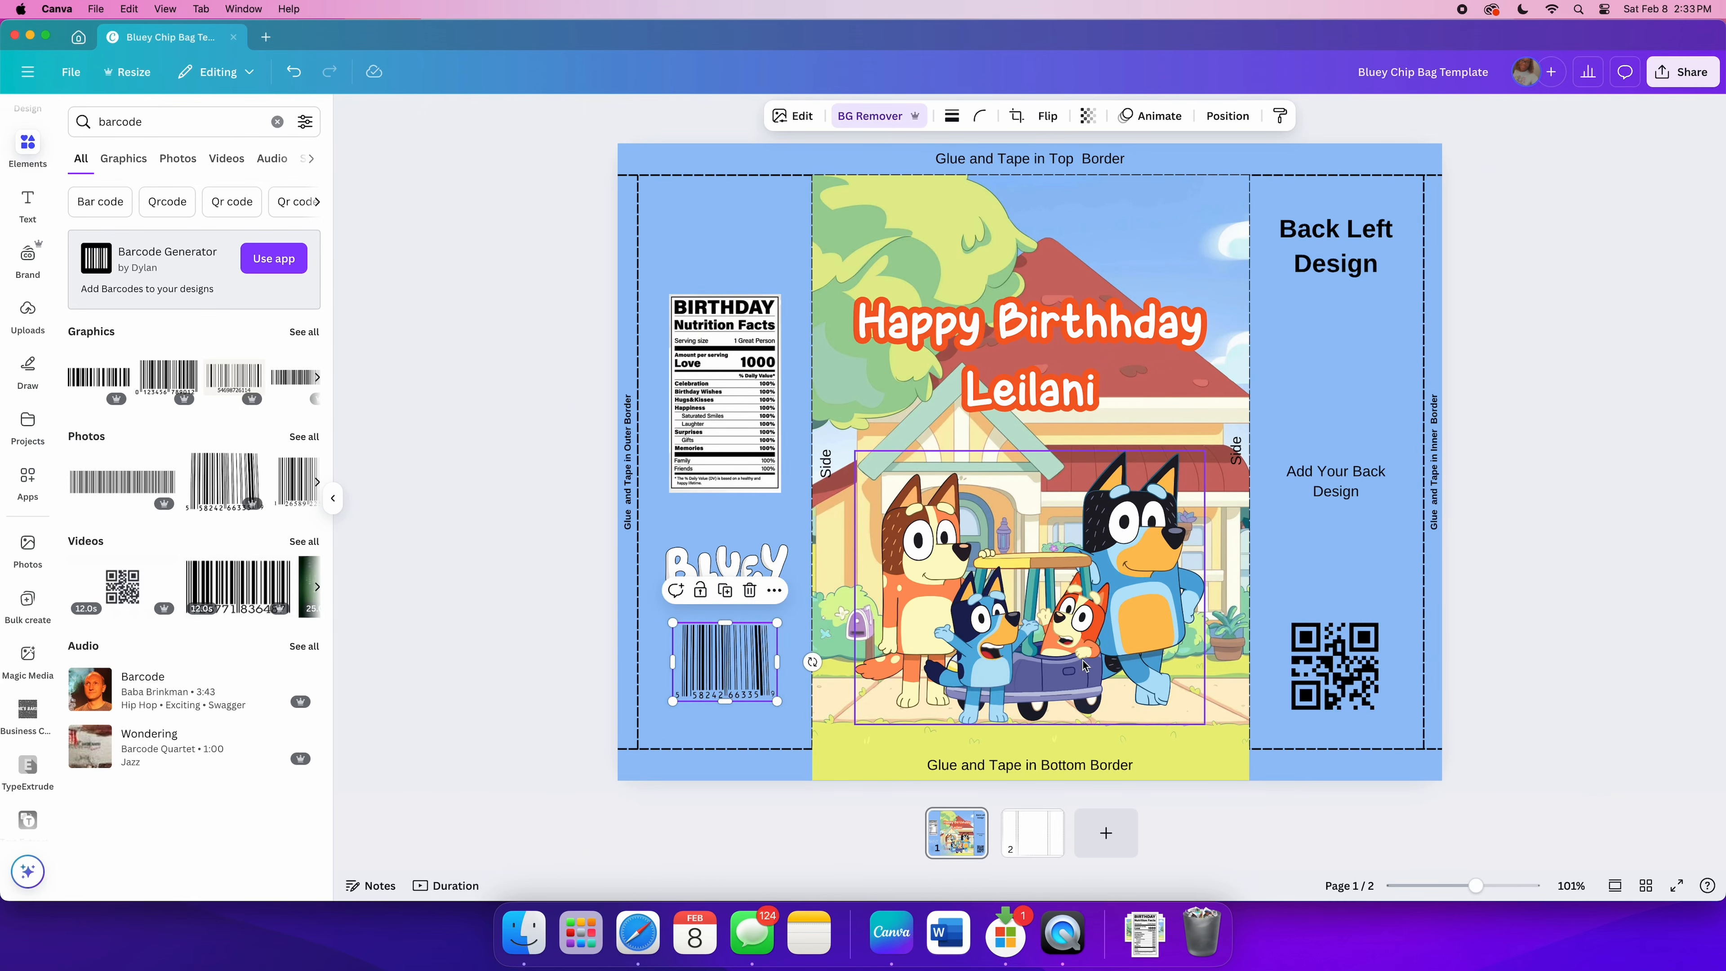
Step: Delete the QR code and the "Add Your Back Design" text from the back left panel
left_click(1347, 663)
left_click(1308, 478)
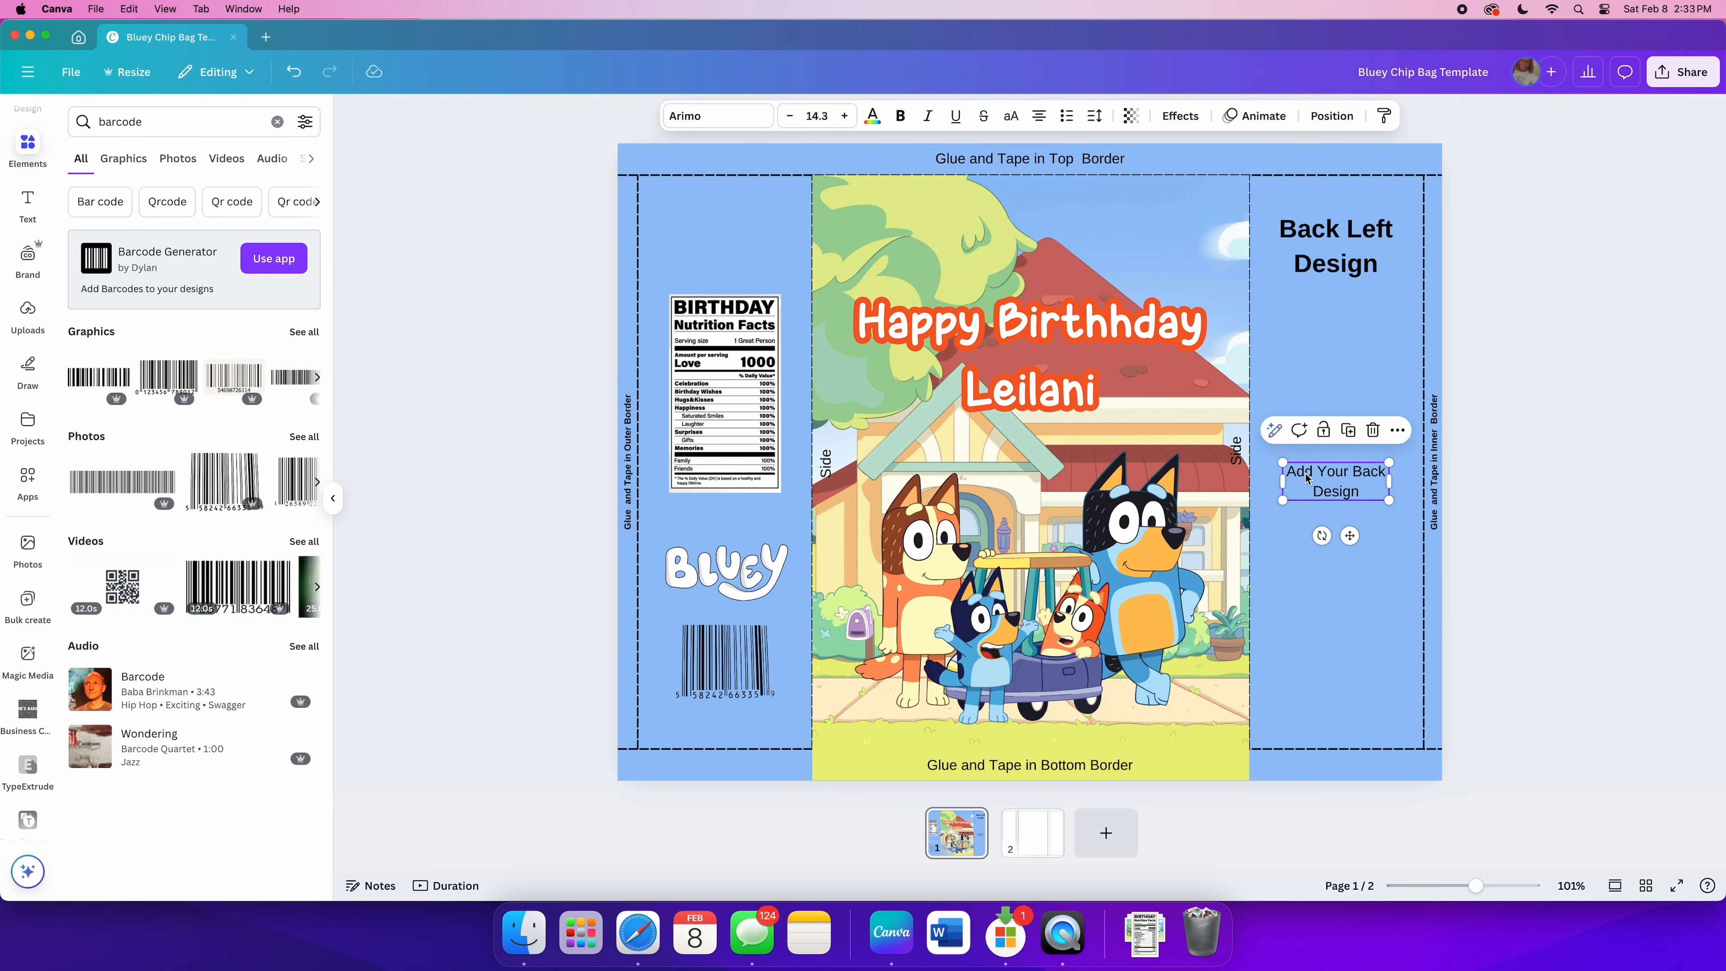
key("Delete")
Step: Recolor the outline of the front birthday title to blue #51AADC, sampled from the character artwork
left_click(1059, 368)
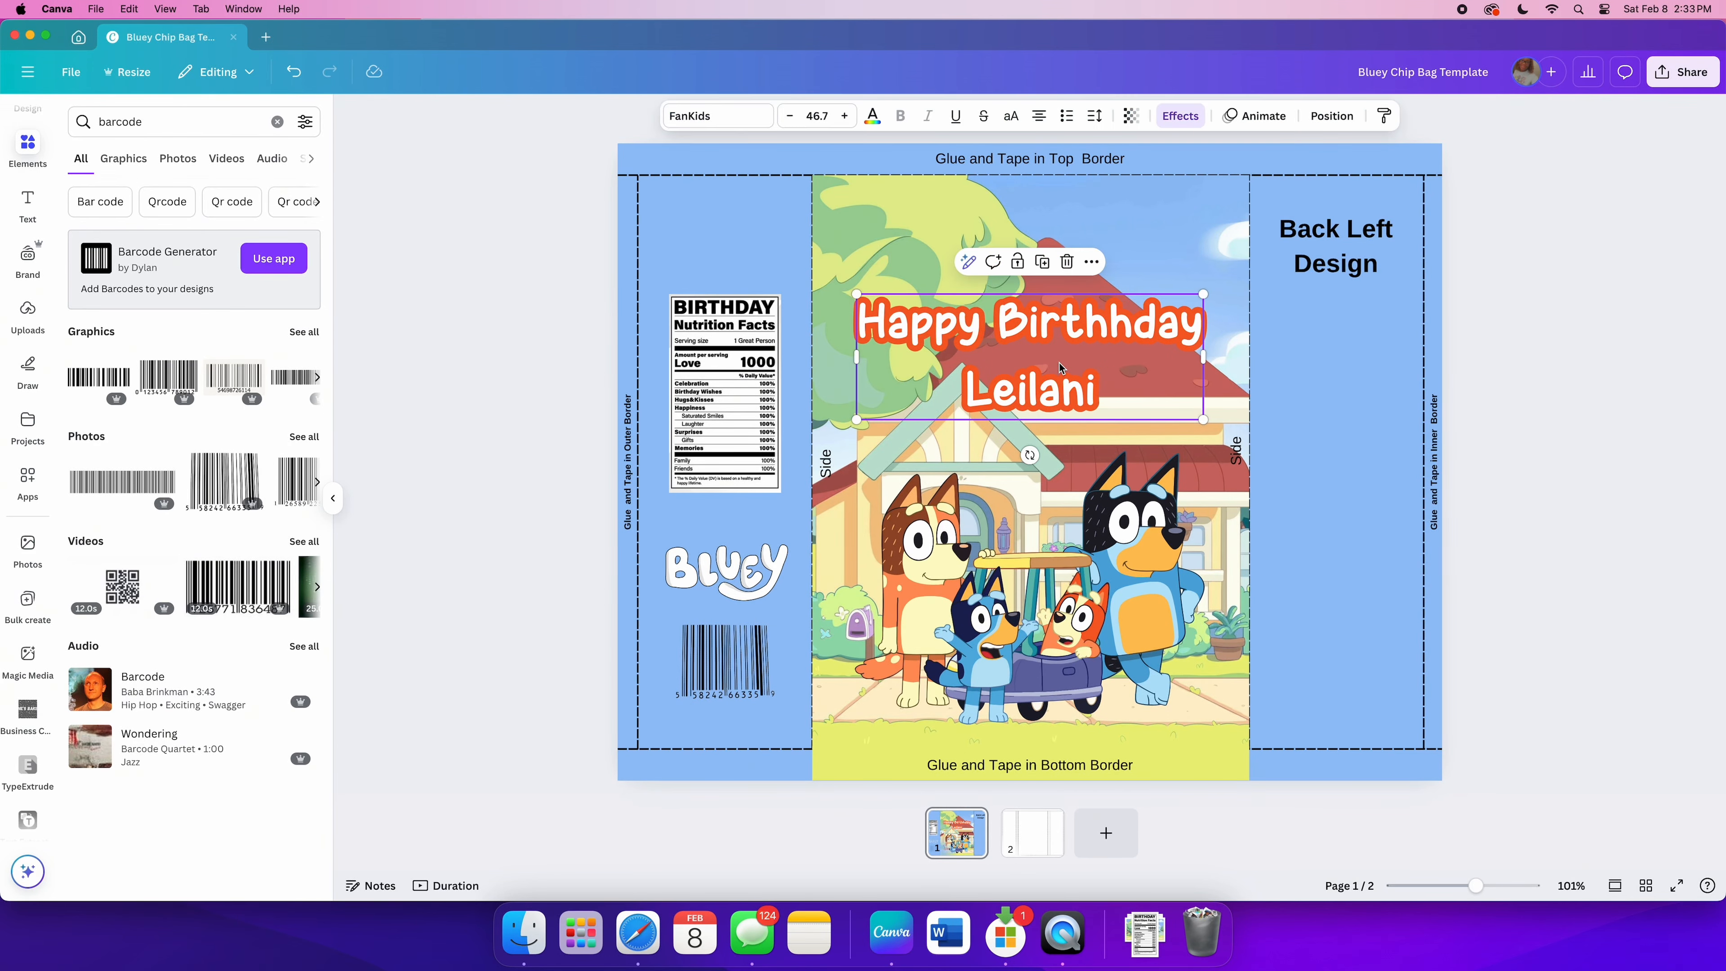
left_click(1196, 121)
left_click(307, 447)
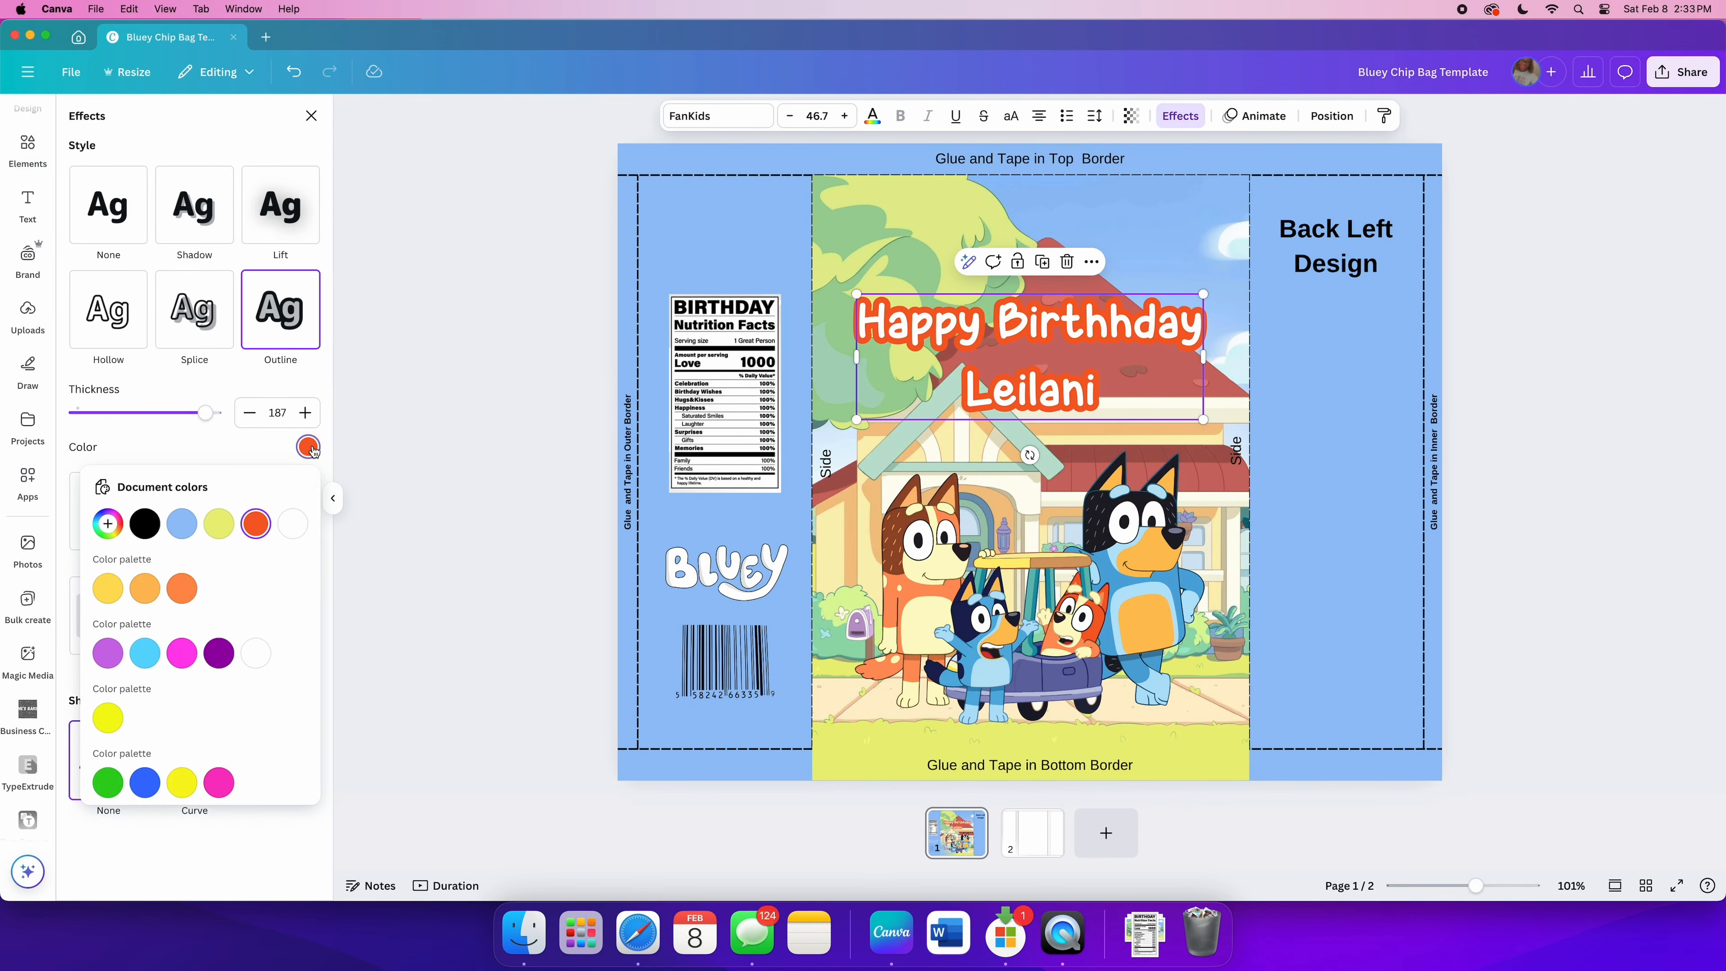
left_click(178, 528)
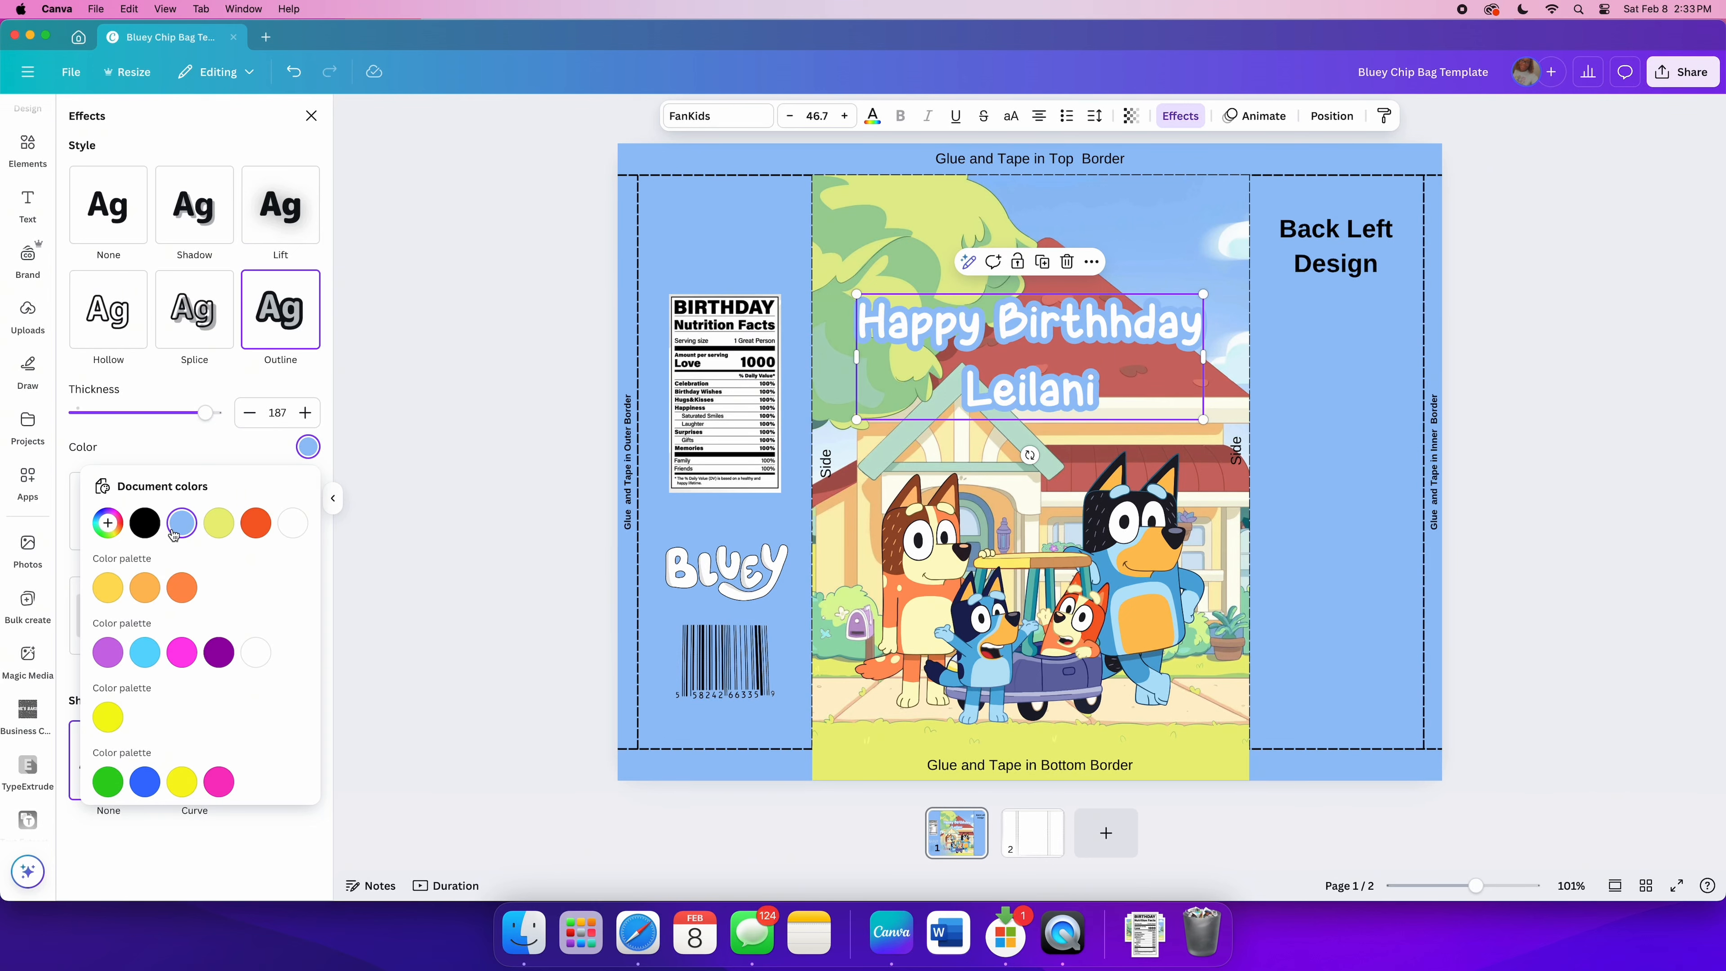
left_click(107, 523)
left_click(304, 679)
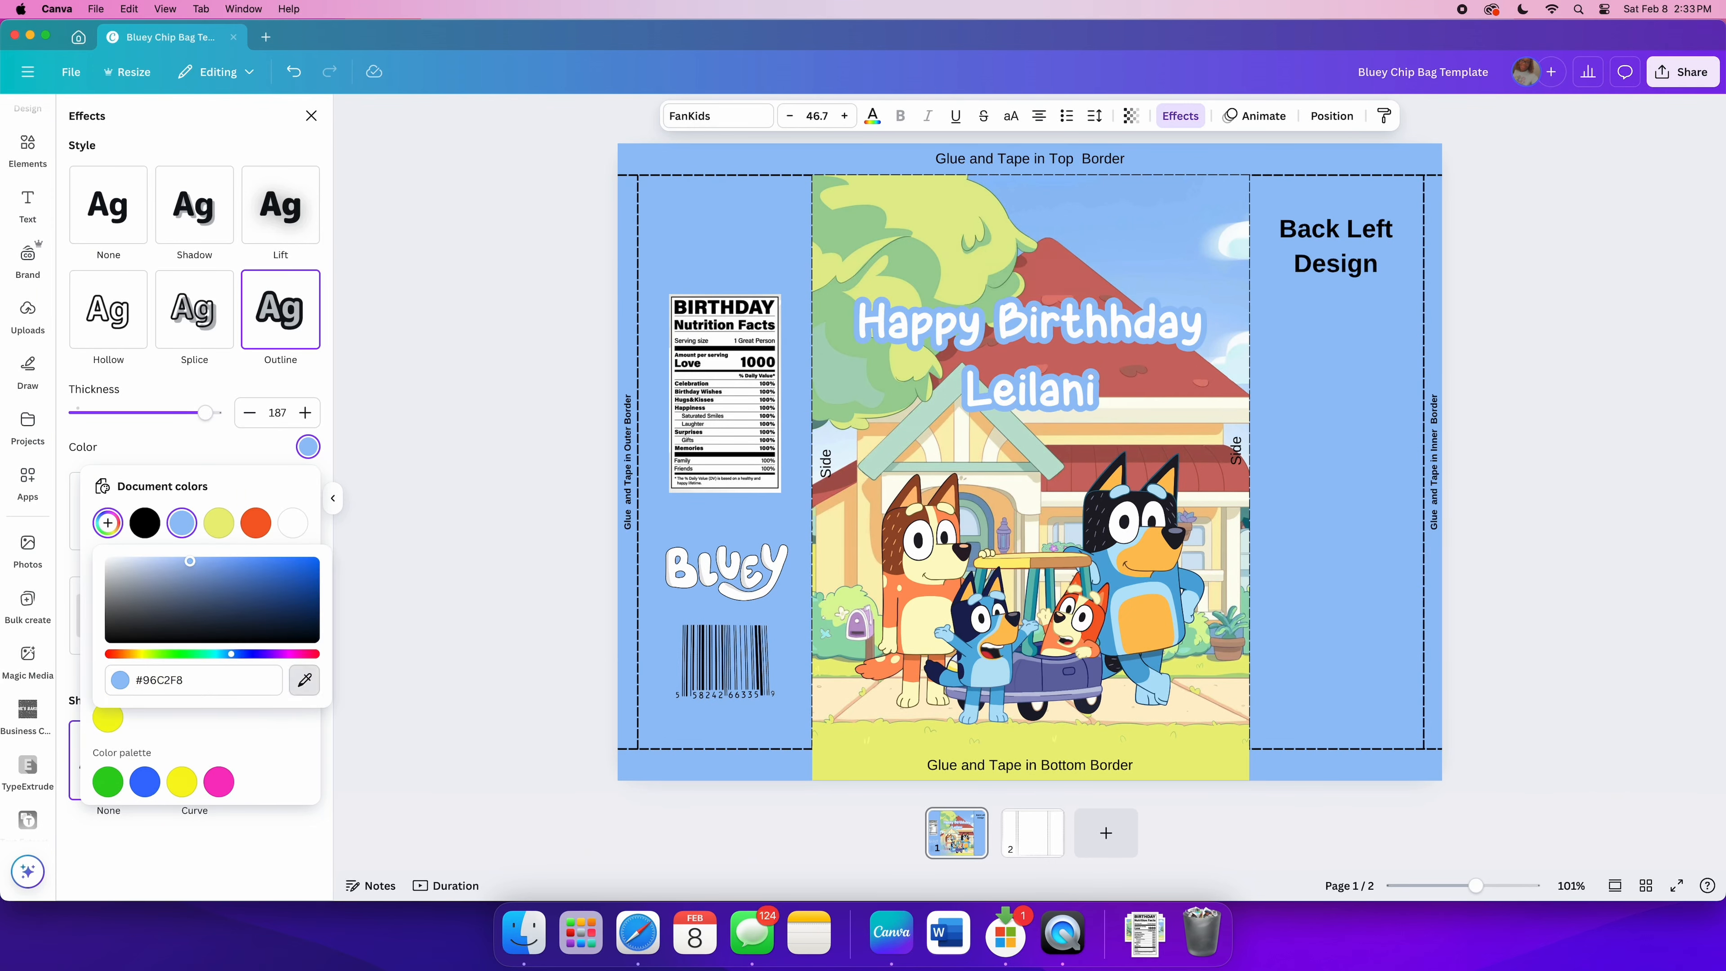
left_click(1101, 578)
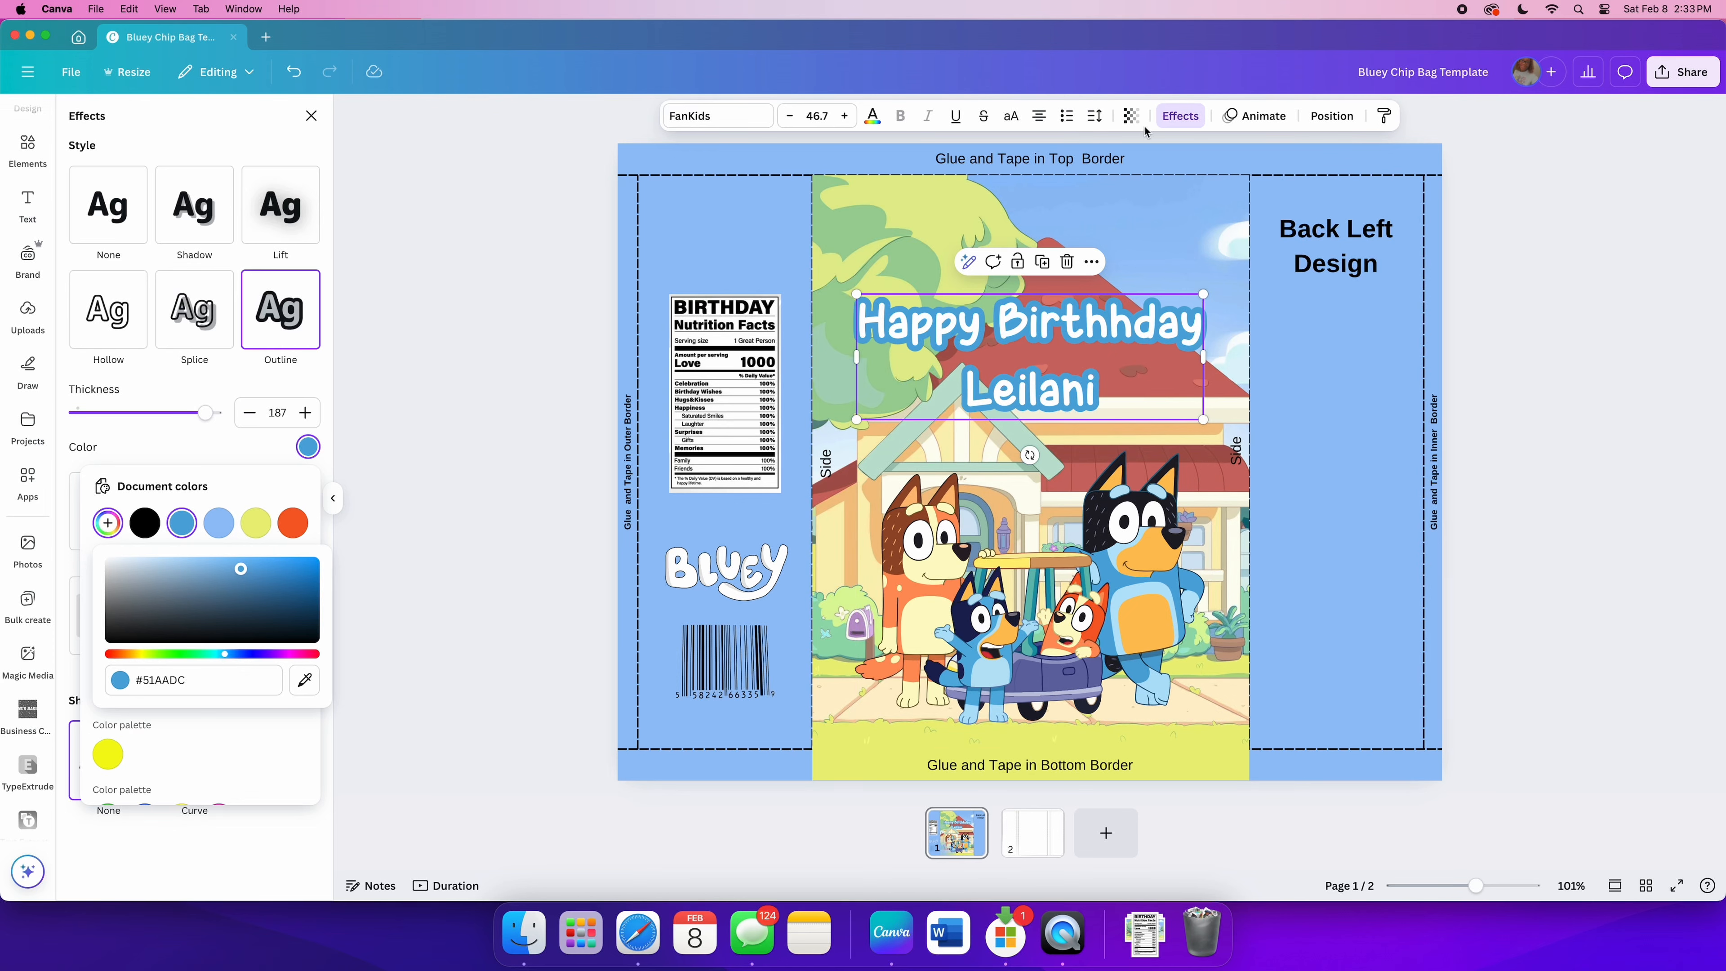
Step: Try the Splice, Hollow, Shadow and Lift effects on the birthday title, return to Outline, and test the Curve shape
left_click(194, 309)
left_click(126, 331)
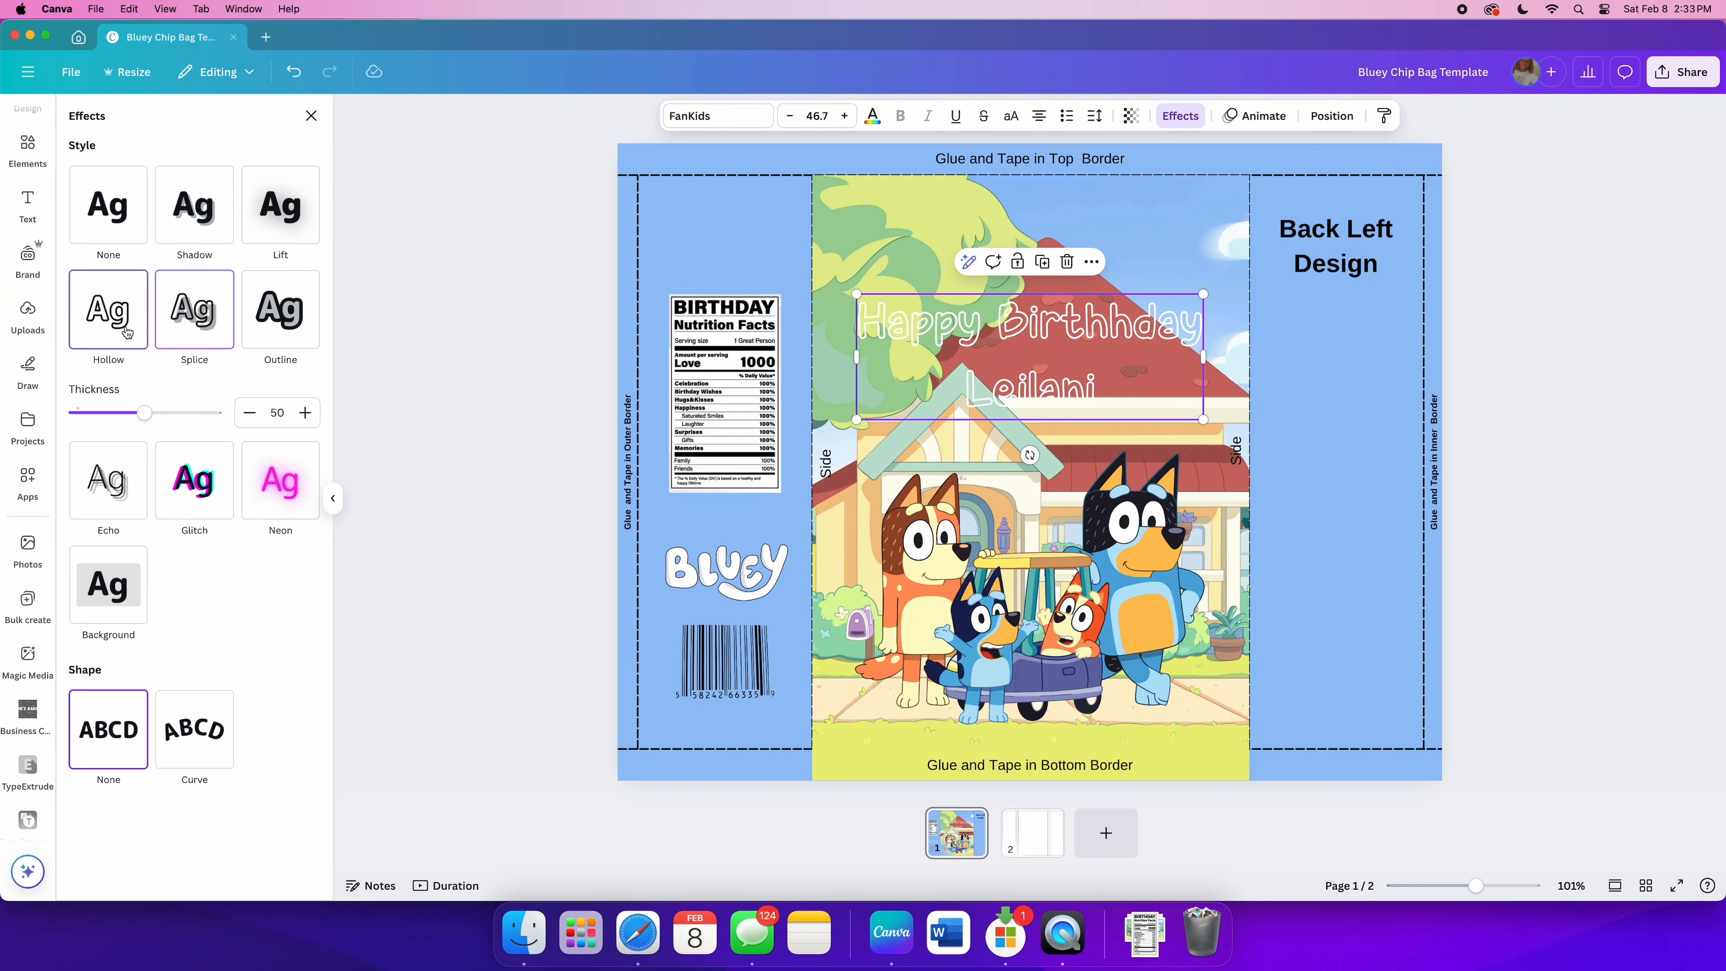
left_click(194, 204)
left_click(299, 226)
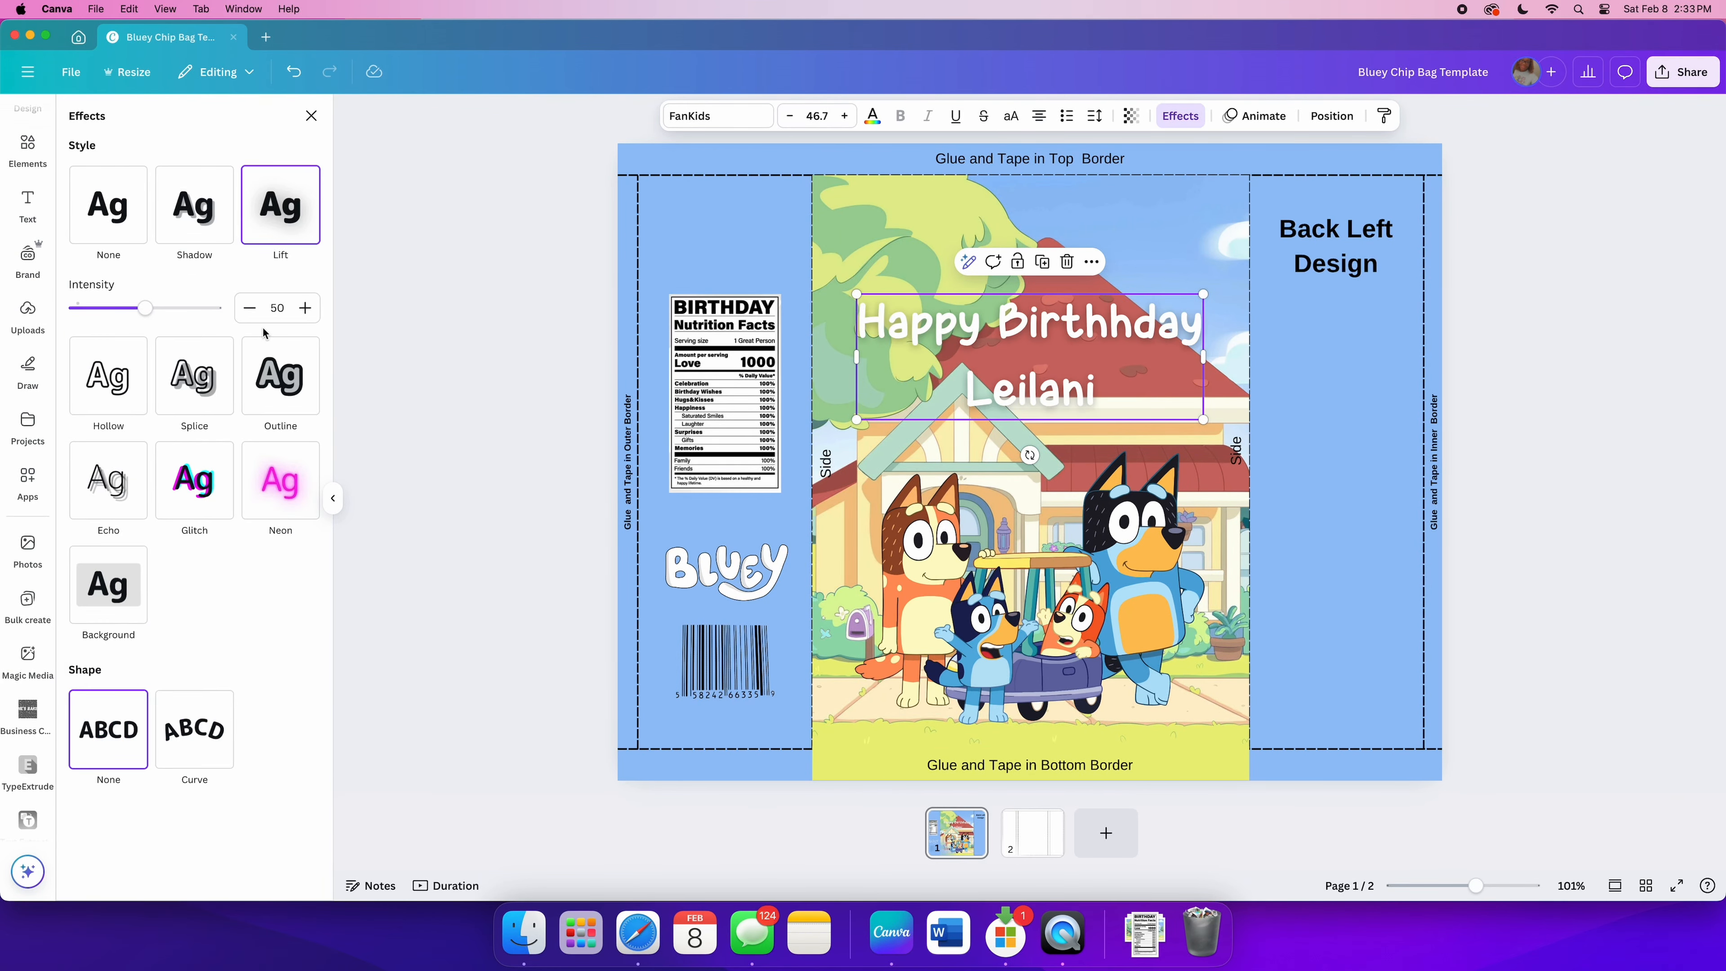
left_click(270, 360)
left_click(223, 793)
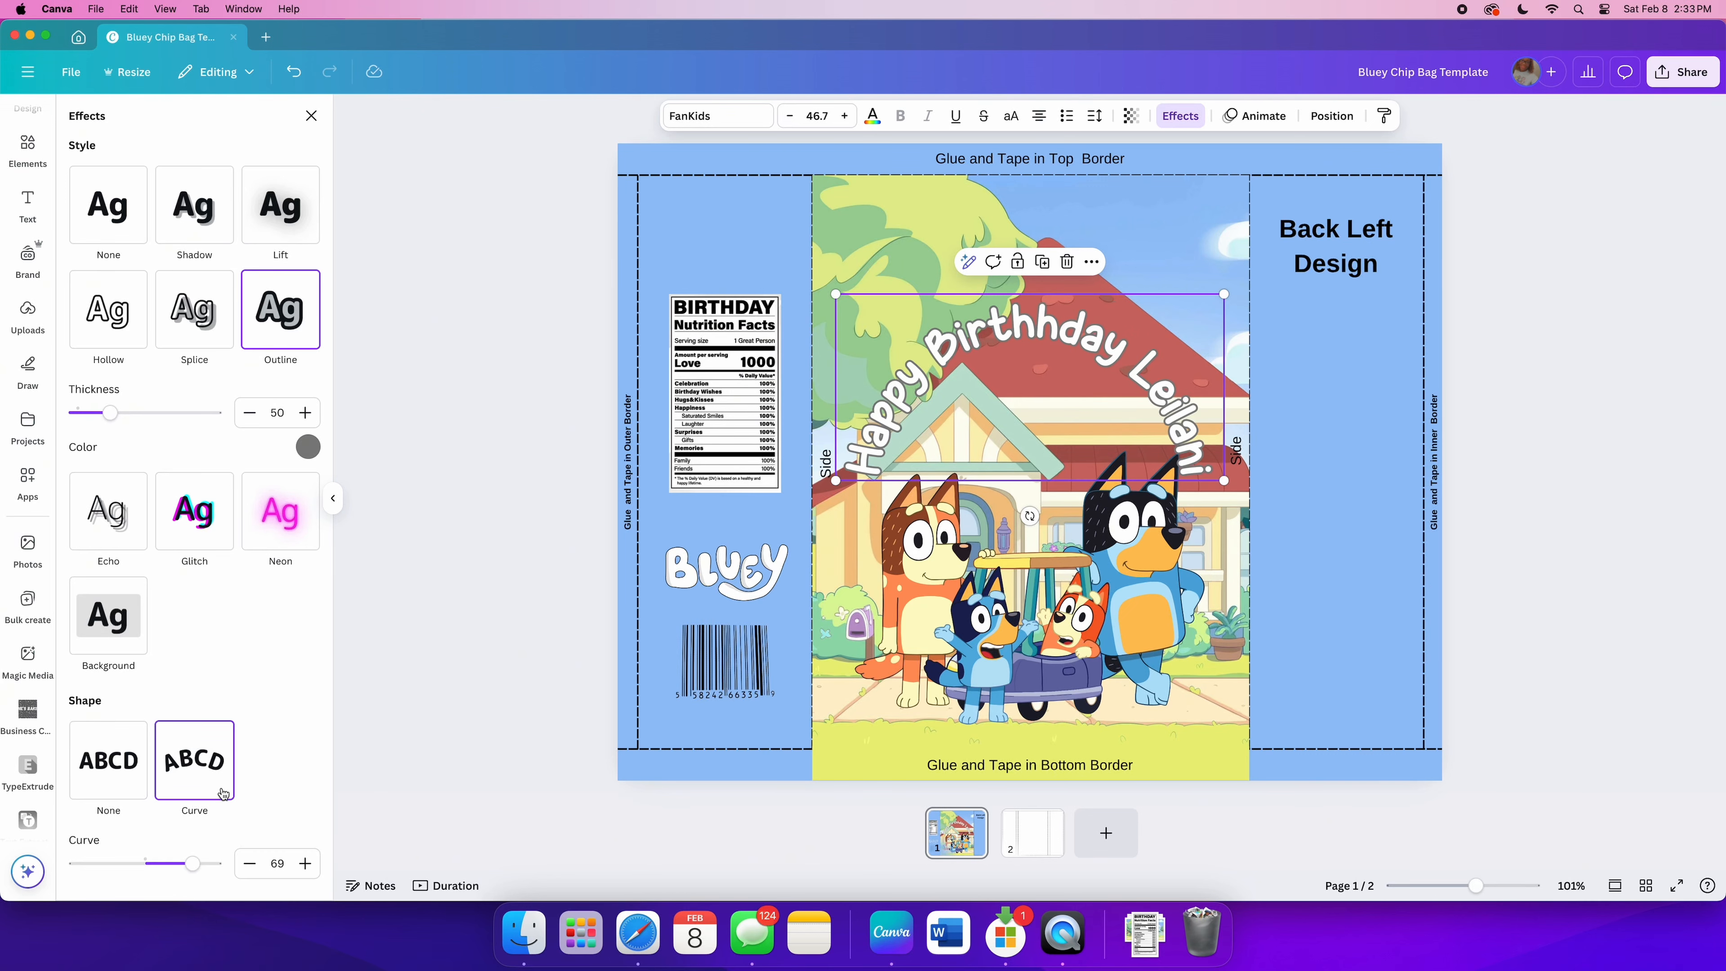
left_click(108, 759)
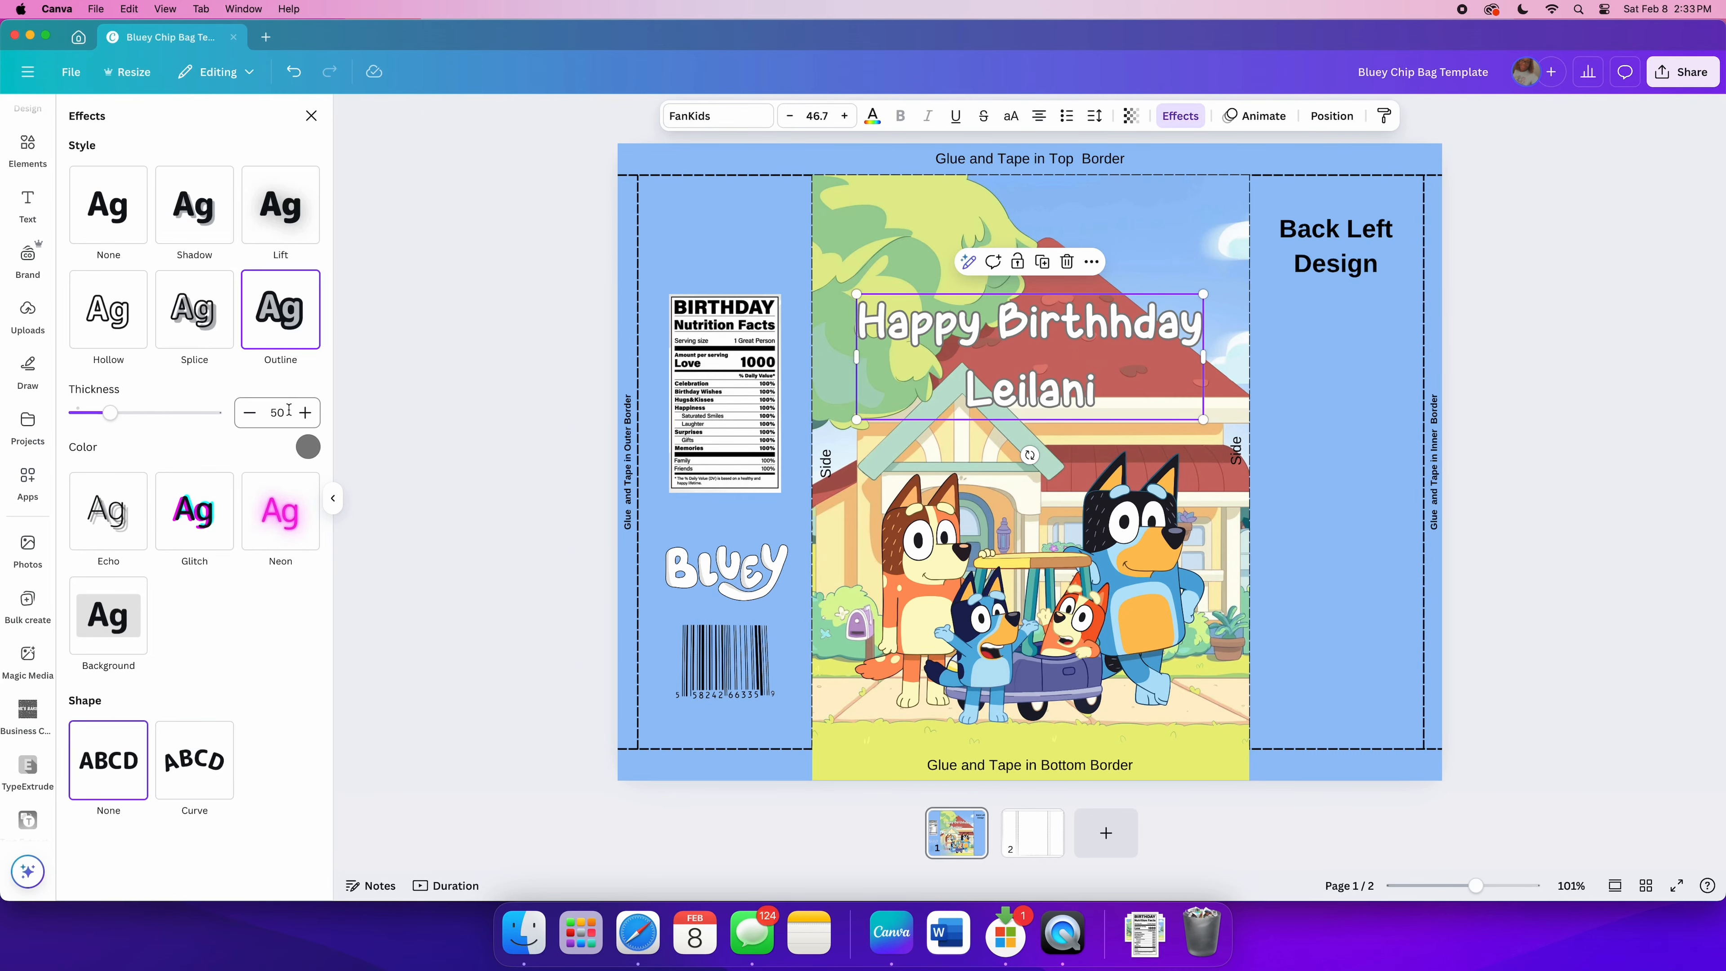
Step: Set the birthday title's outline to the light blue document color and increase the outline thickness
left_click(307, 447)
left_click(218, 524)
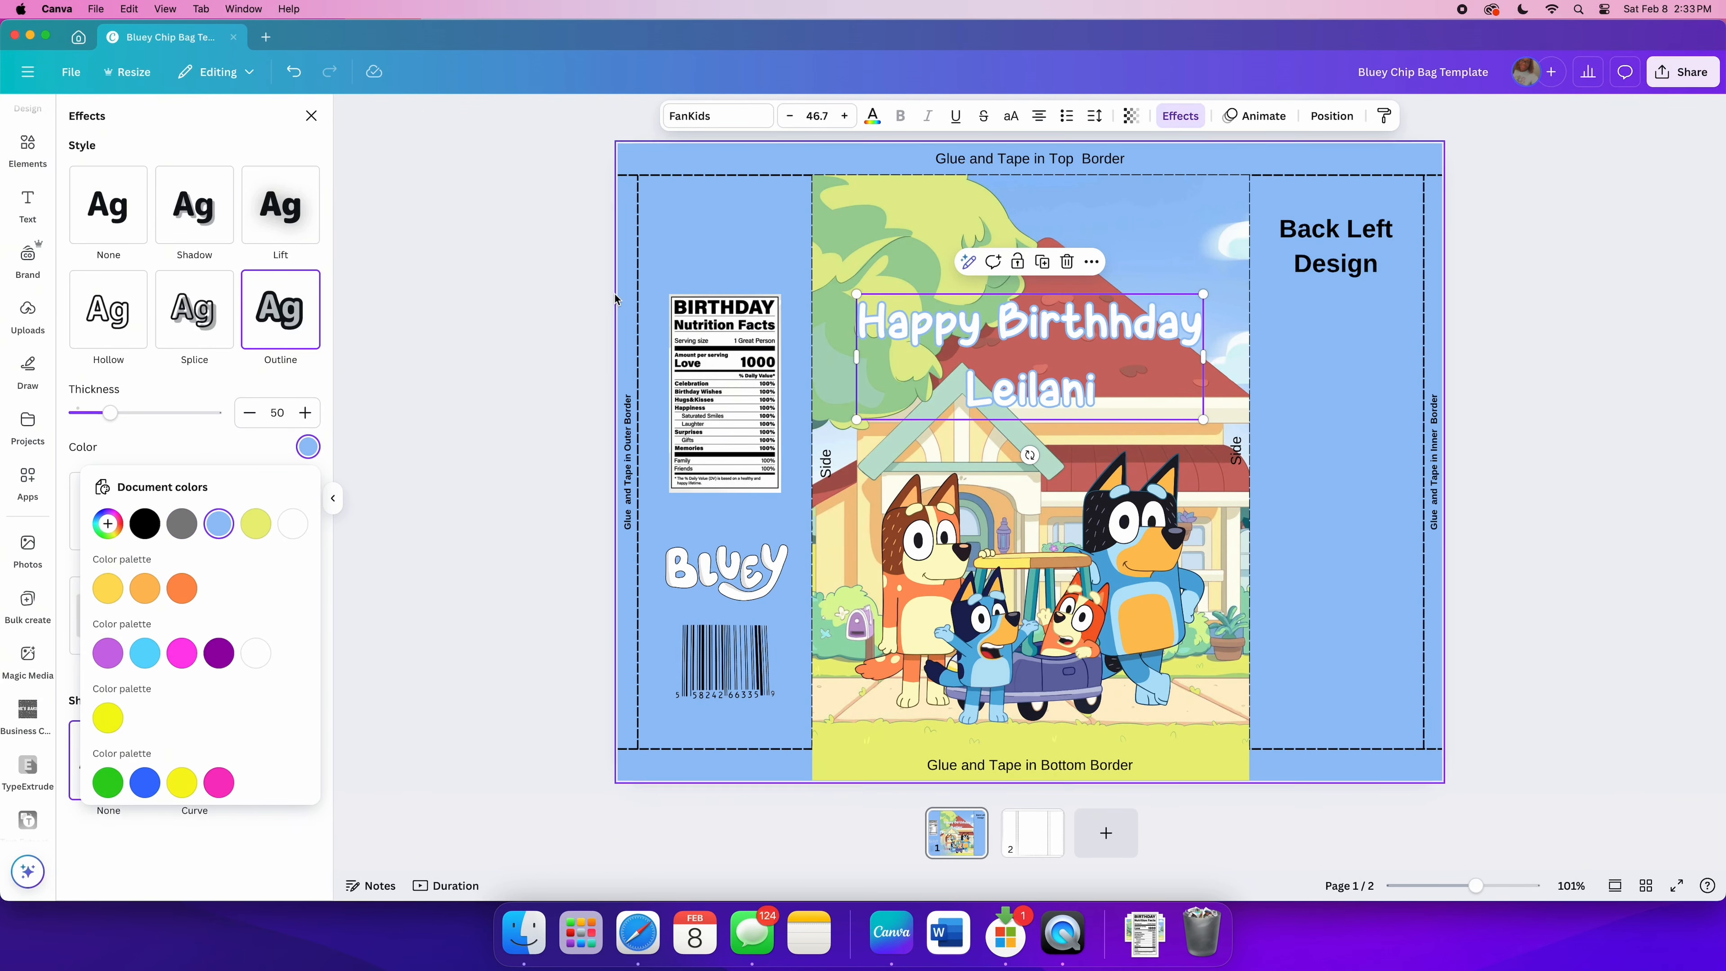
left_click_drag(109, 413, 193, 419)
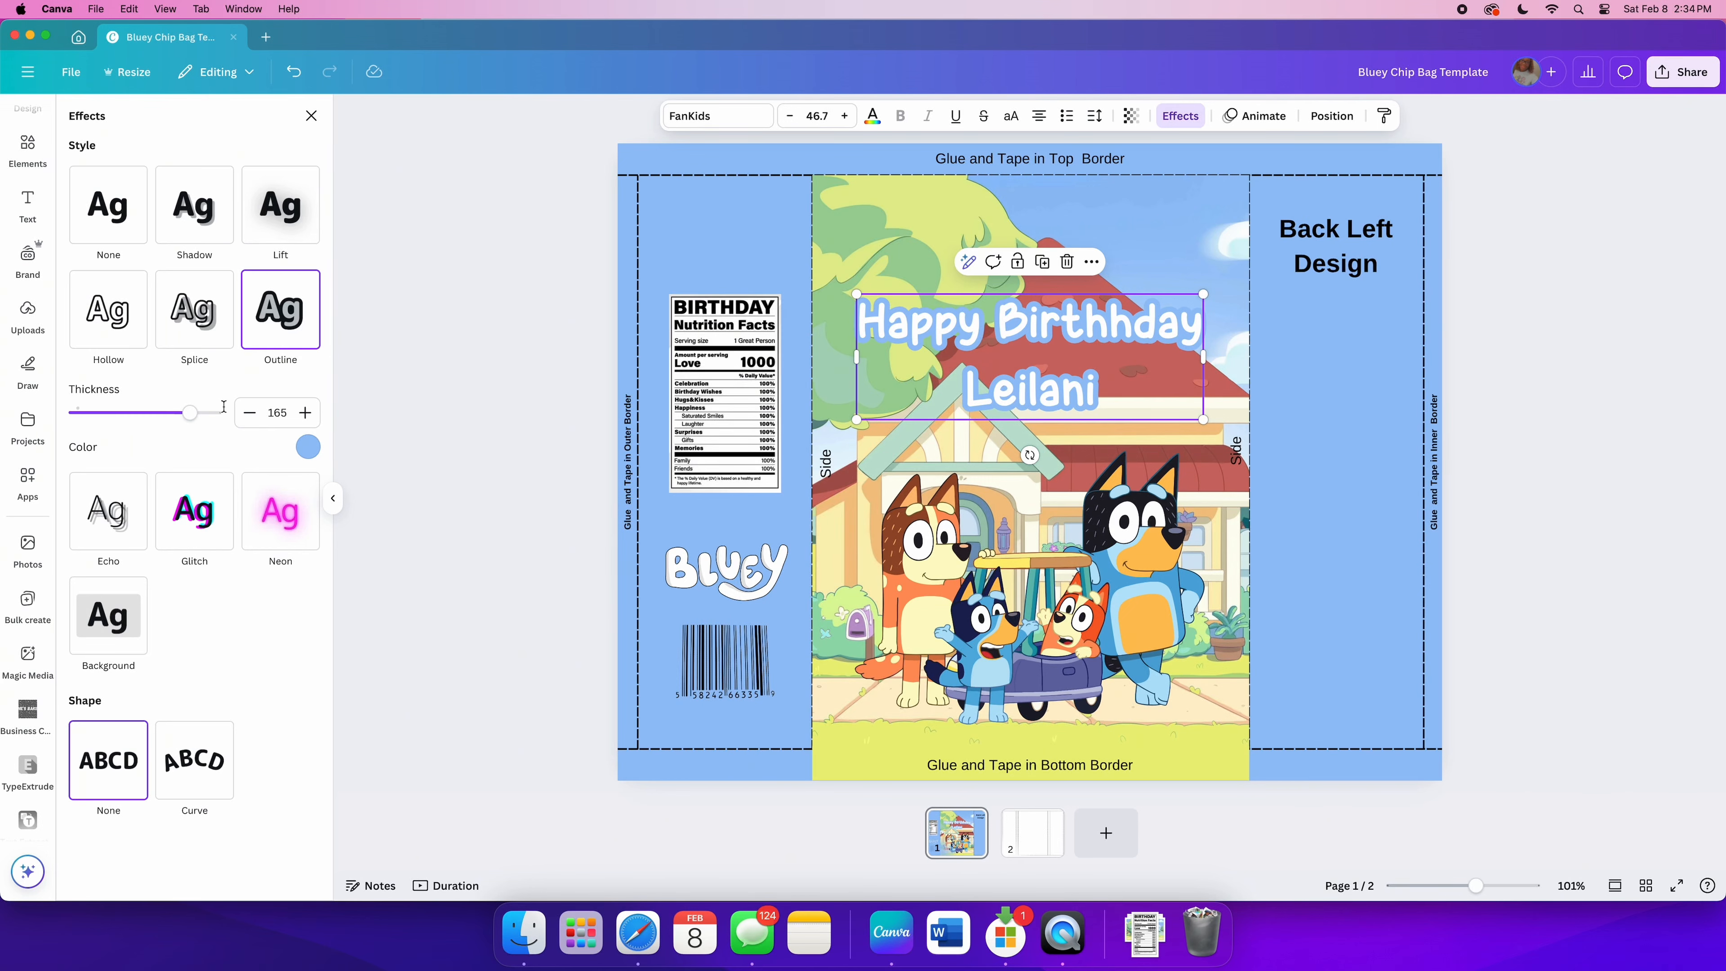
left_click_drag(222, 411, 178, 417)
Step: Move the "Back Left Design" heading lower on its panel and change its font to Heyam Regular
left_click(1336, 248)
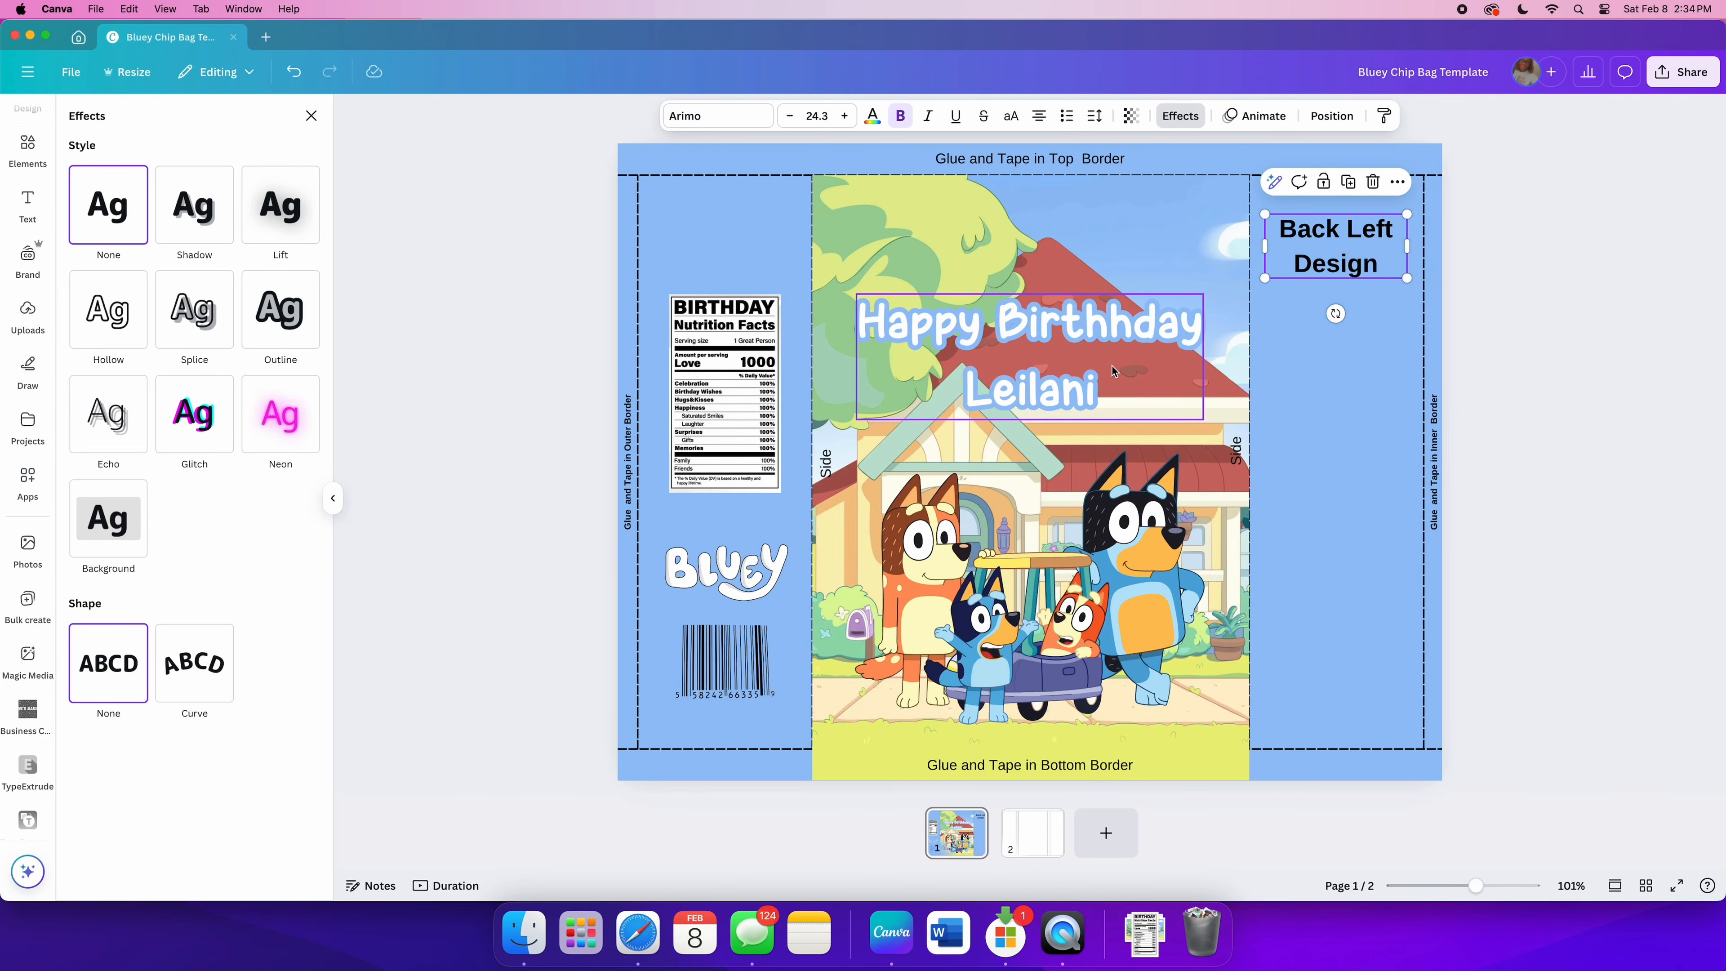
left_click_drag(1284, 237, 1284, 389)
left_click(686, 117)
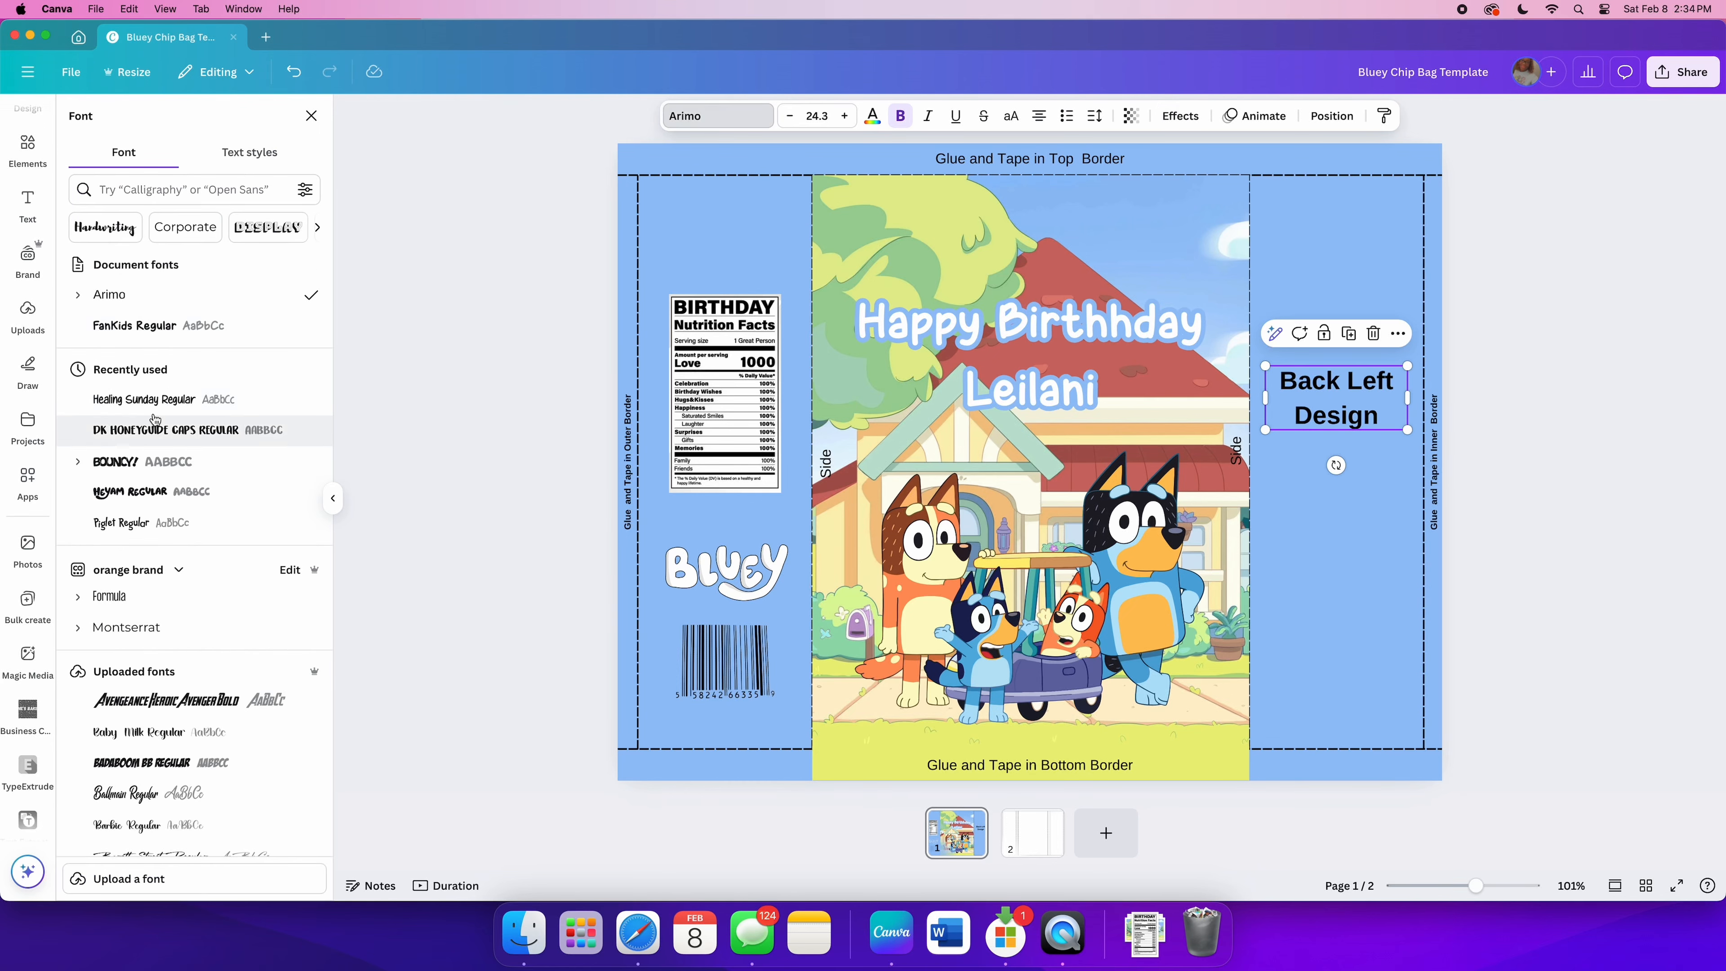
left_click(129, 490)
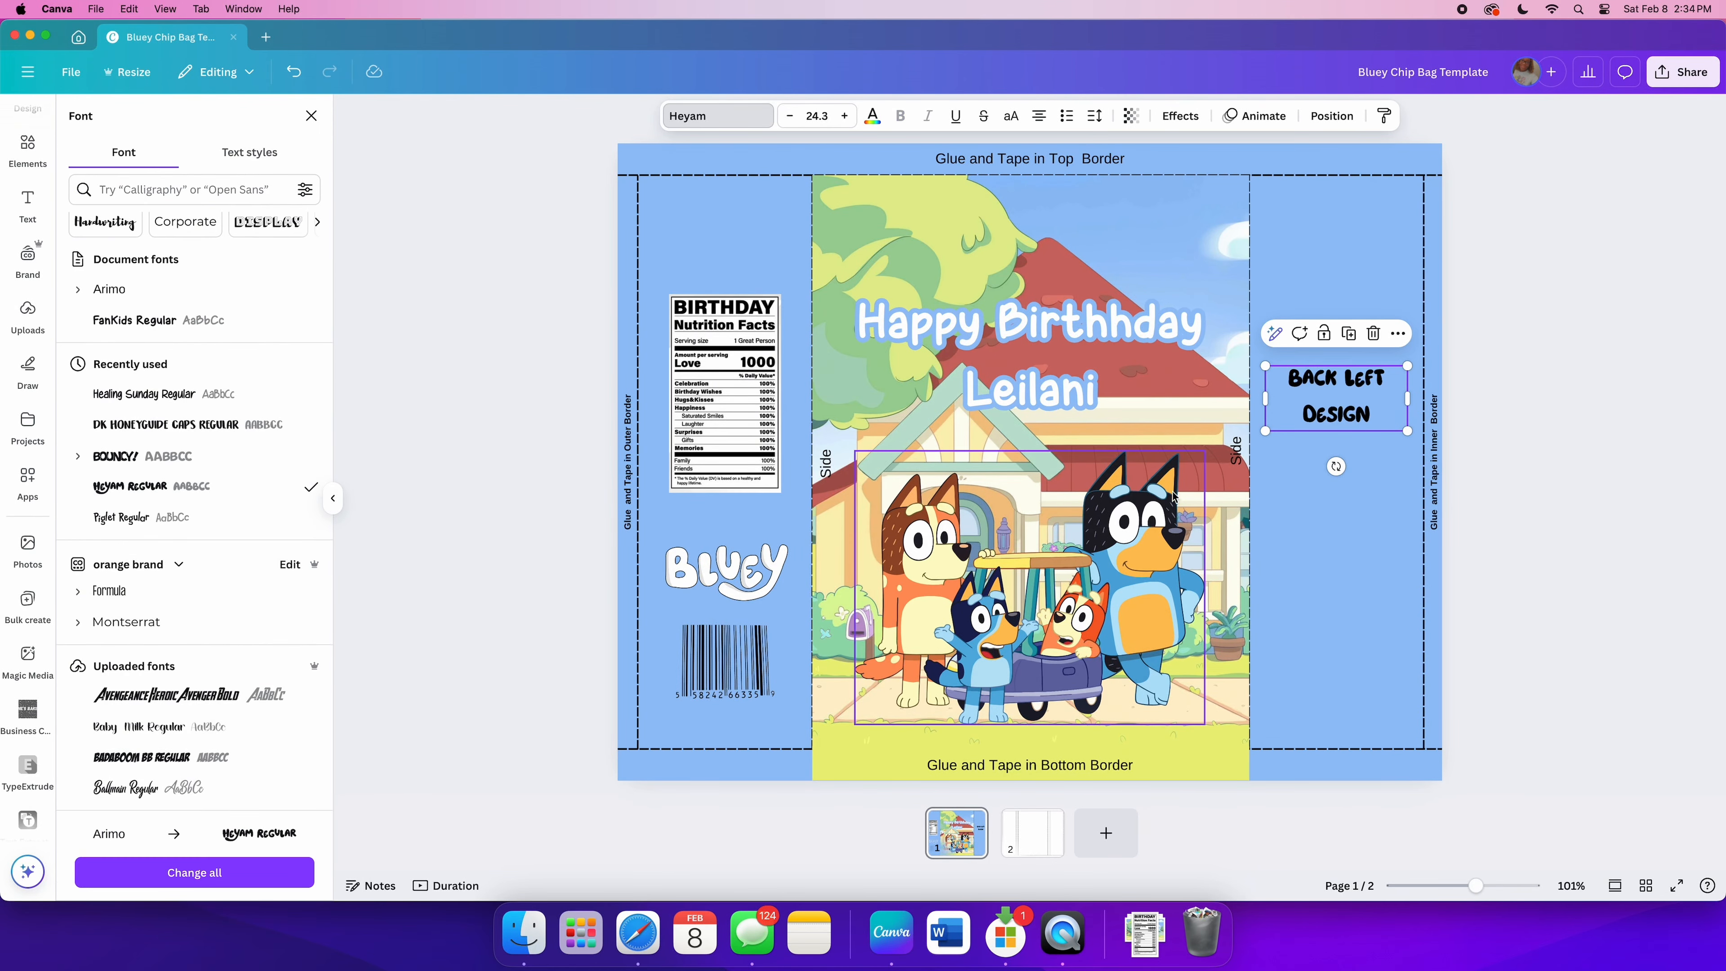
Step: Replace the "Back Left Design" heading text with "THANK YOU!" and add a new line beneath it
double_click(1333, 422)
key("BackSpace")
key("BackSpace")
key("BackSpace")
key("BackSpace")
key("BackSpace")
key("BackSpace")
key("BackSpace")
key("BackSpace")
key("BackSpace")
key("BackSpace")
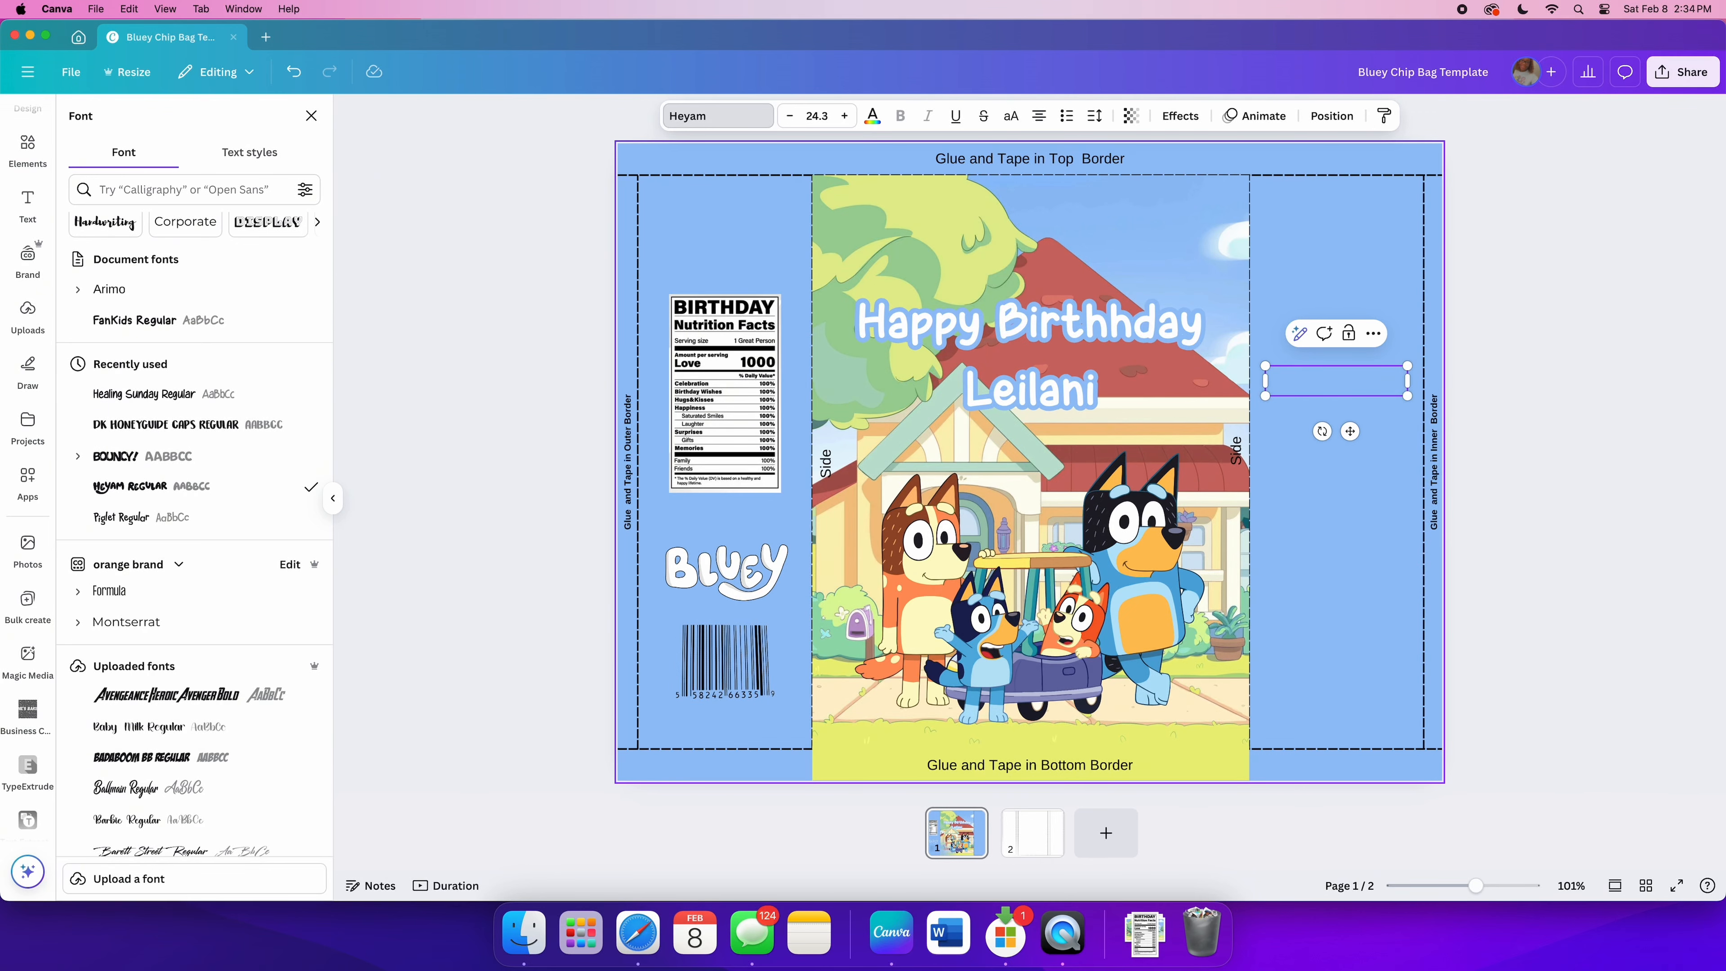
type("THANK YOU")
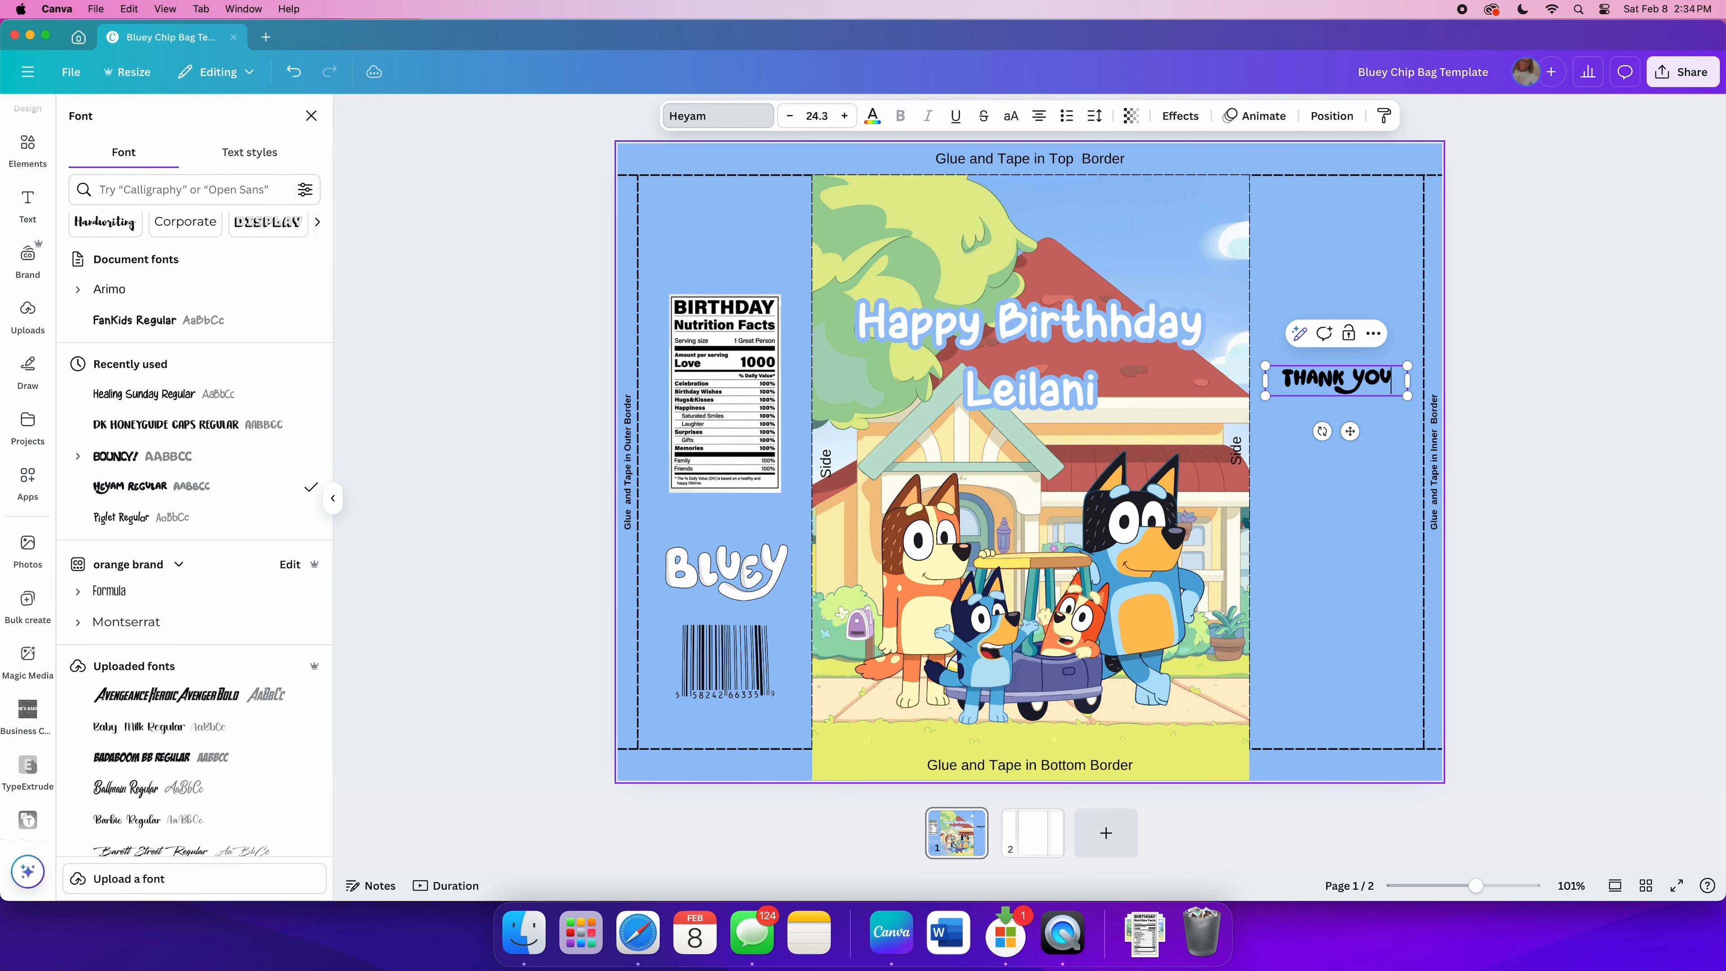
type("!")
key("Return")
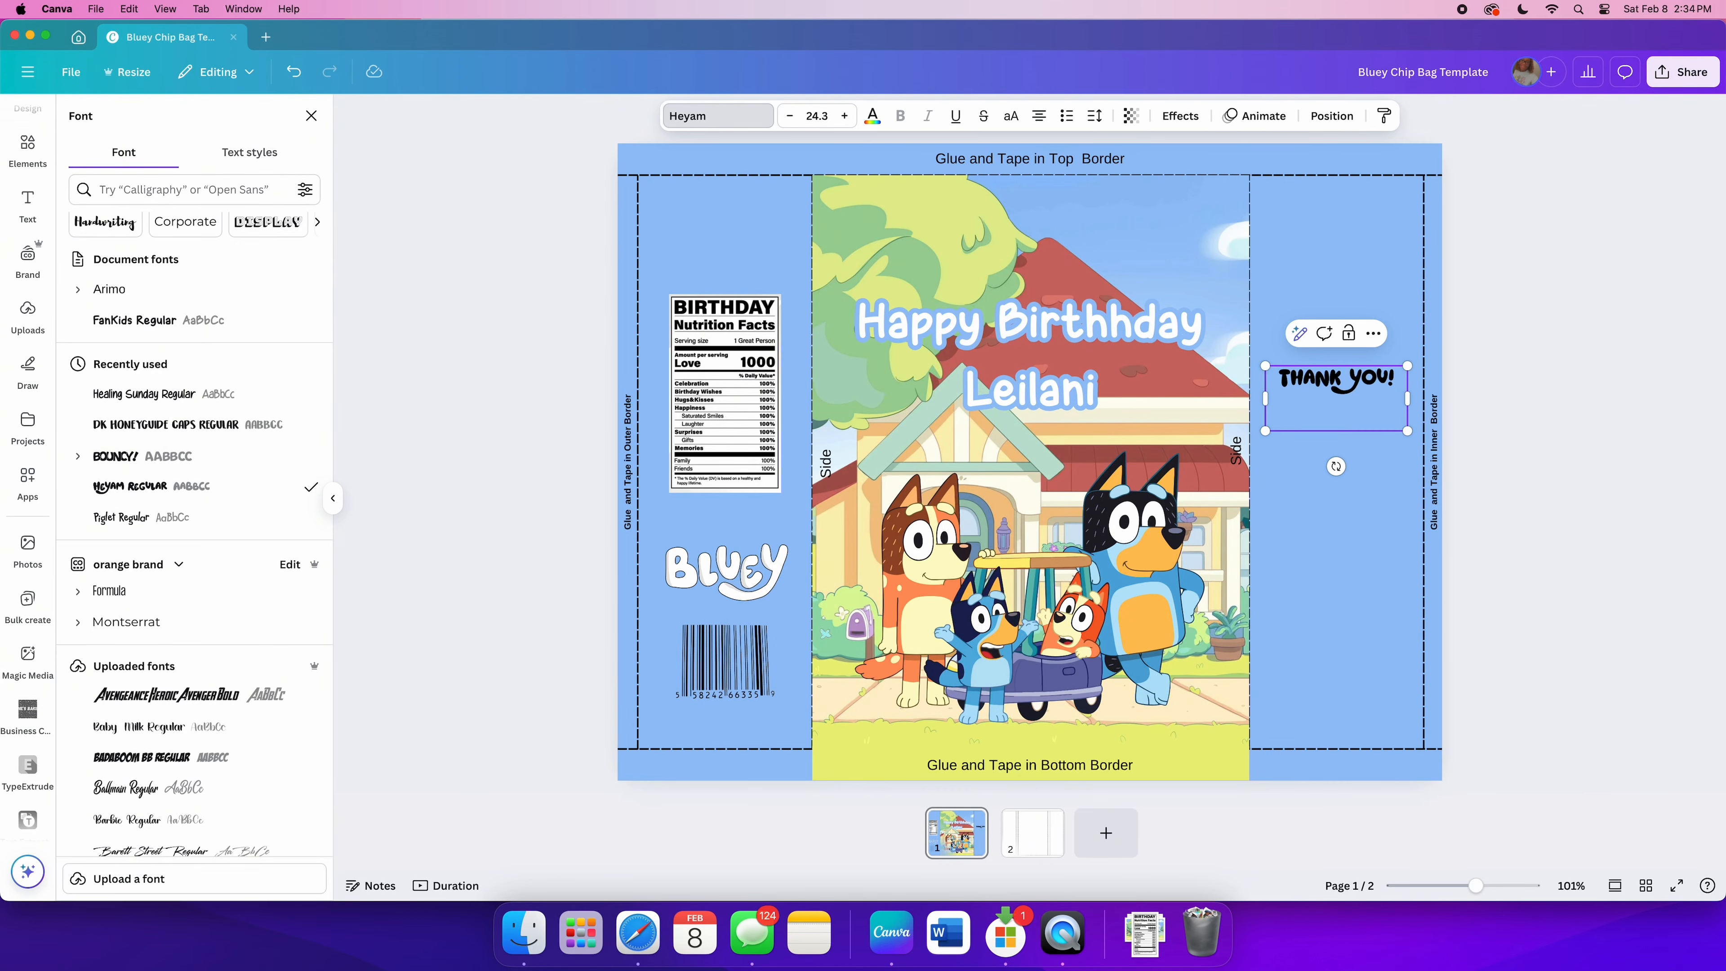
Step: Set the font of the empty line below "THANK YOU!" to Healing Sunday Regular
left_click(718, 117)
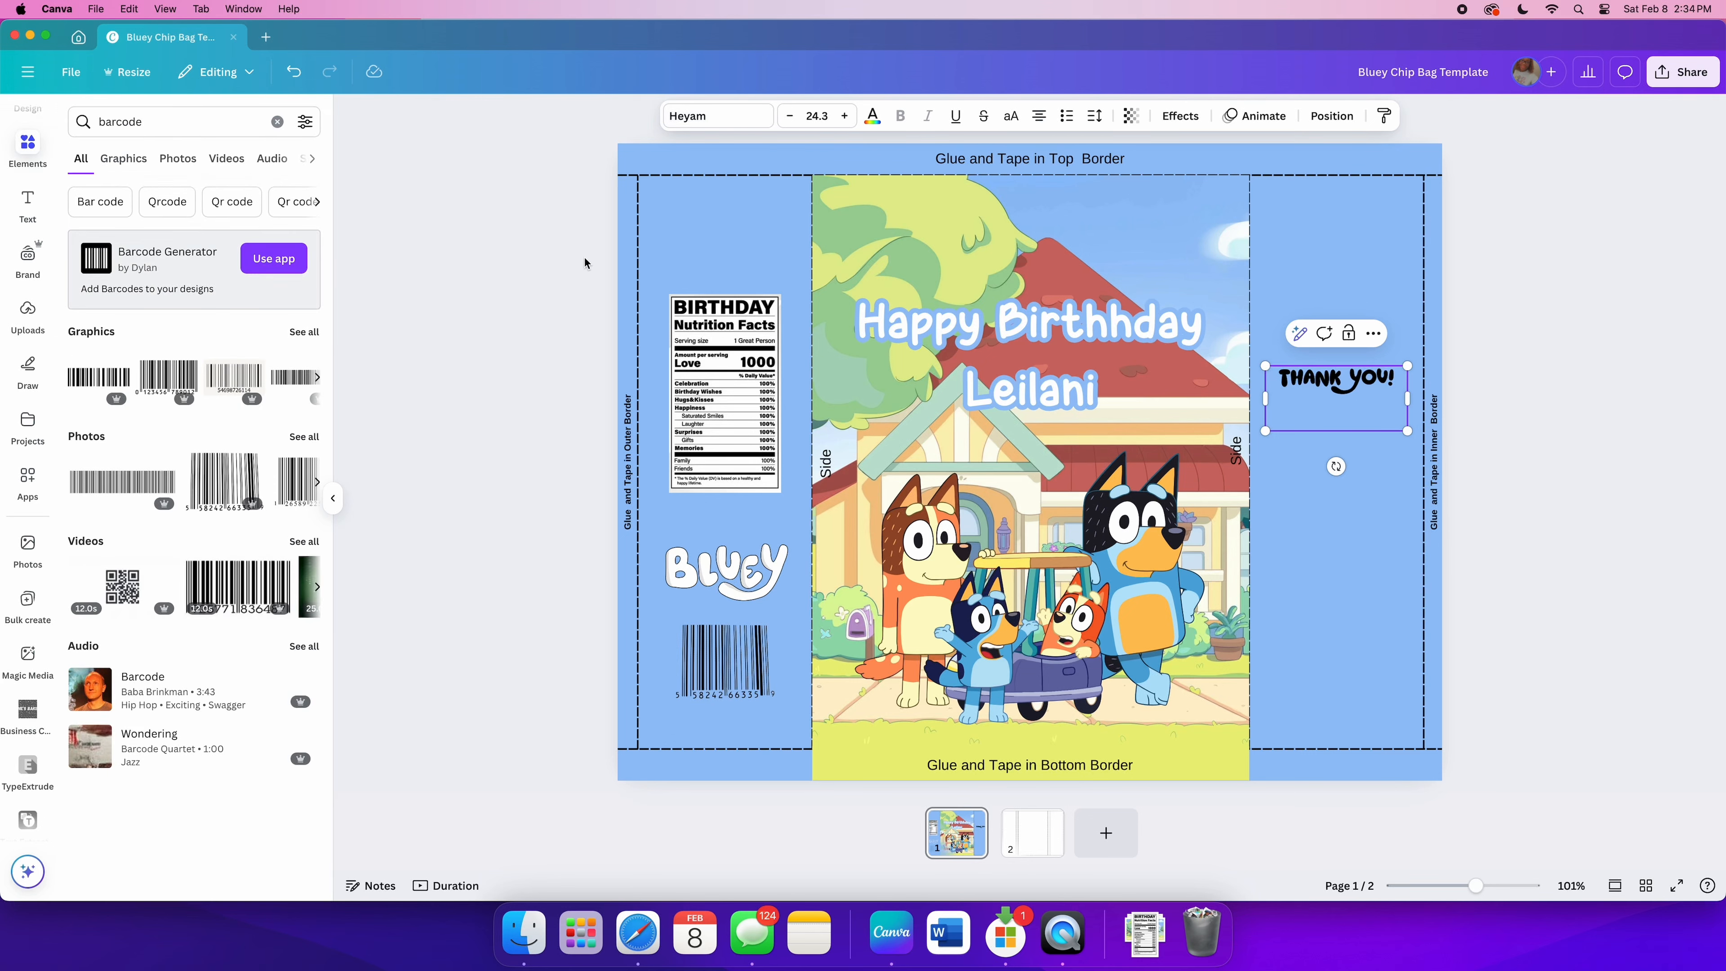
left_click(704, 128)
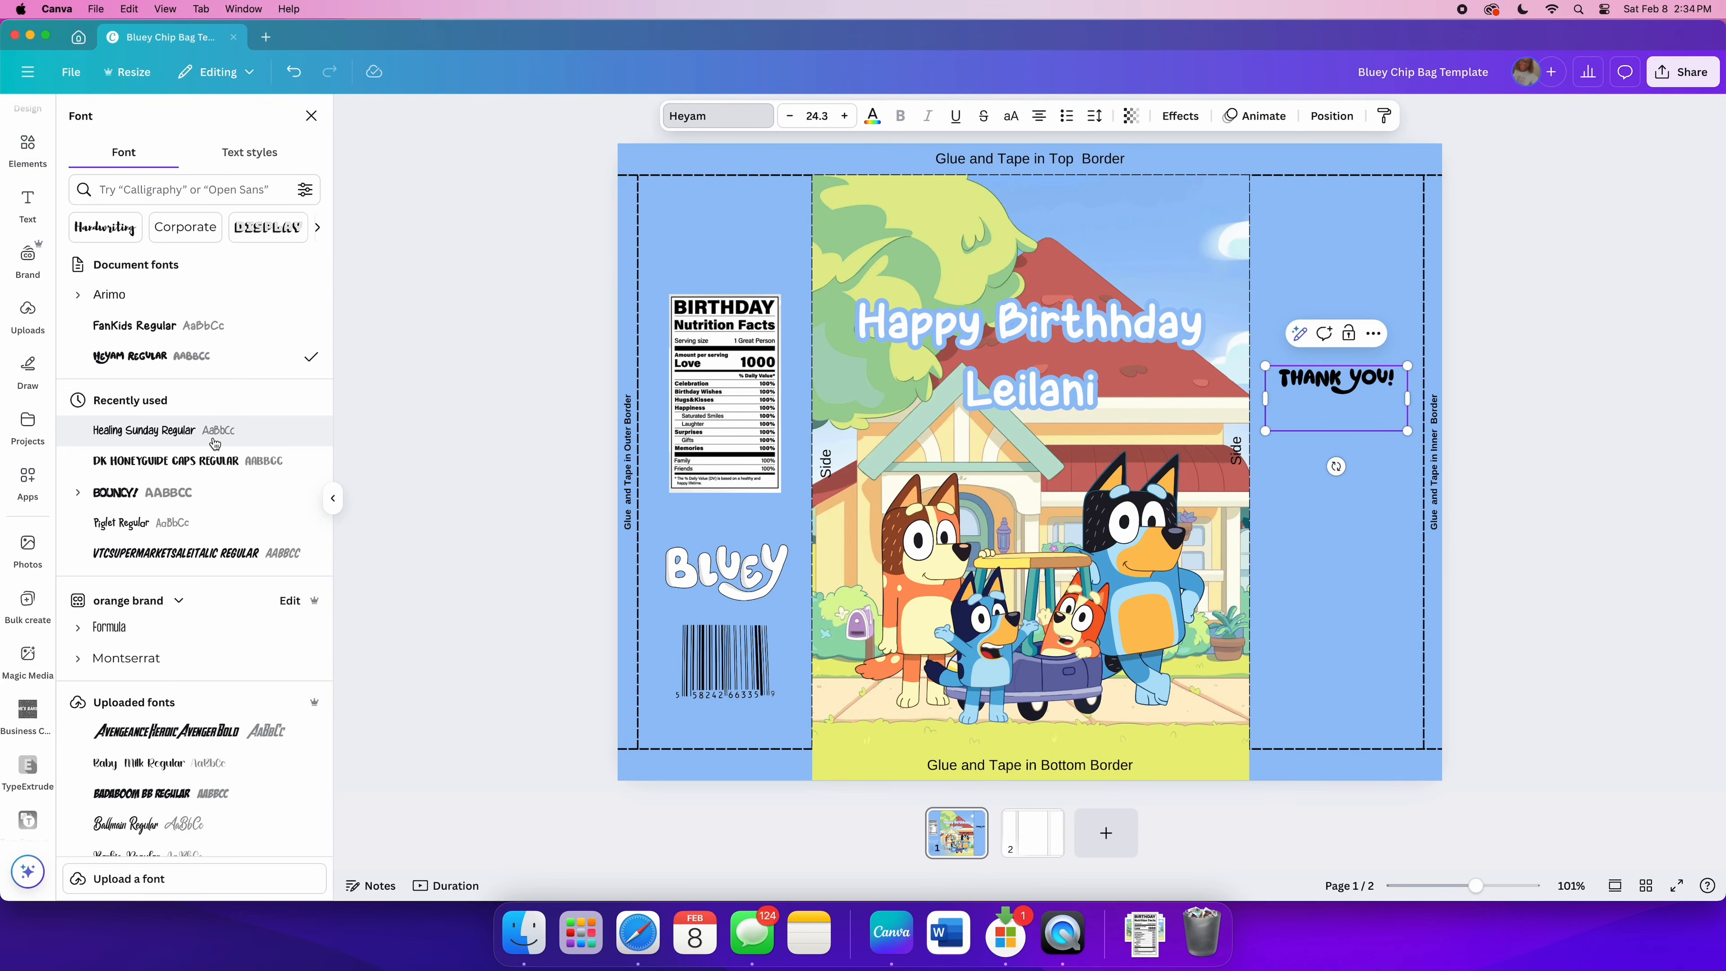
left_click(143, 435)
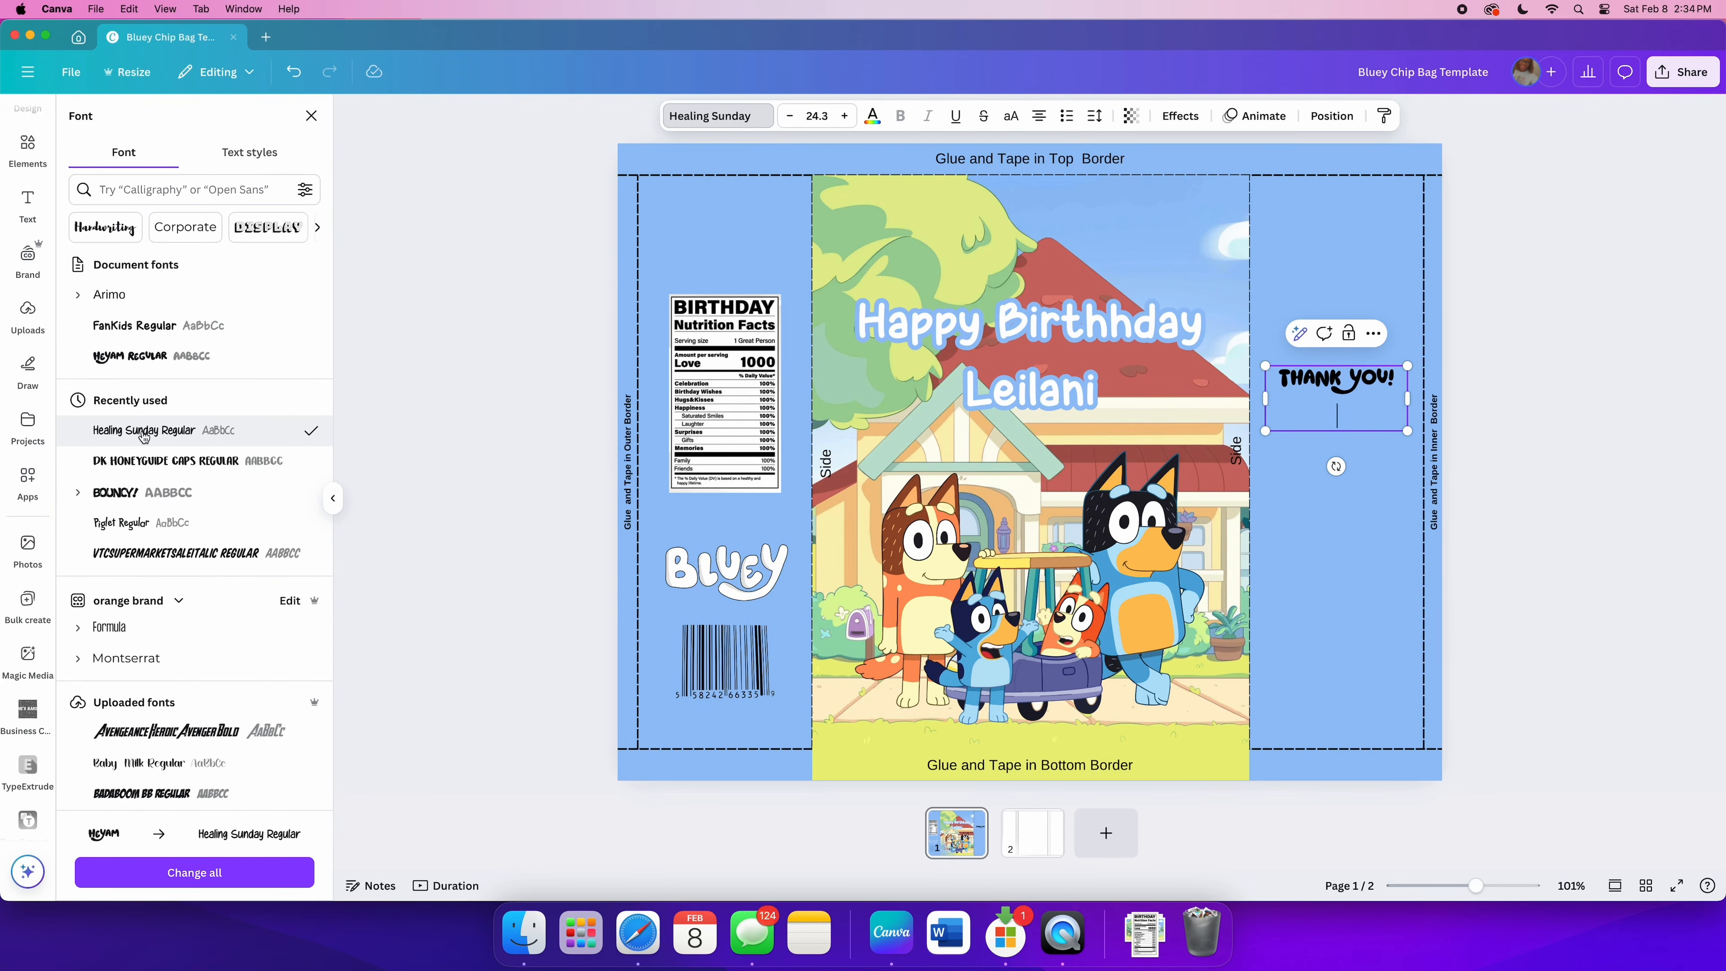
Step: Write "Thank you so much for coming to my party!" below the "THANK YOU!" heading
type("Thank yo")
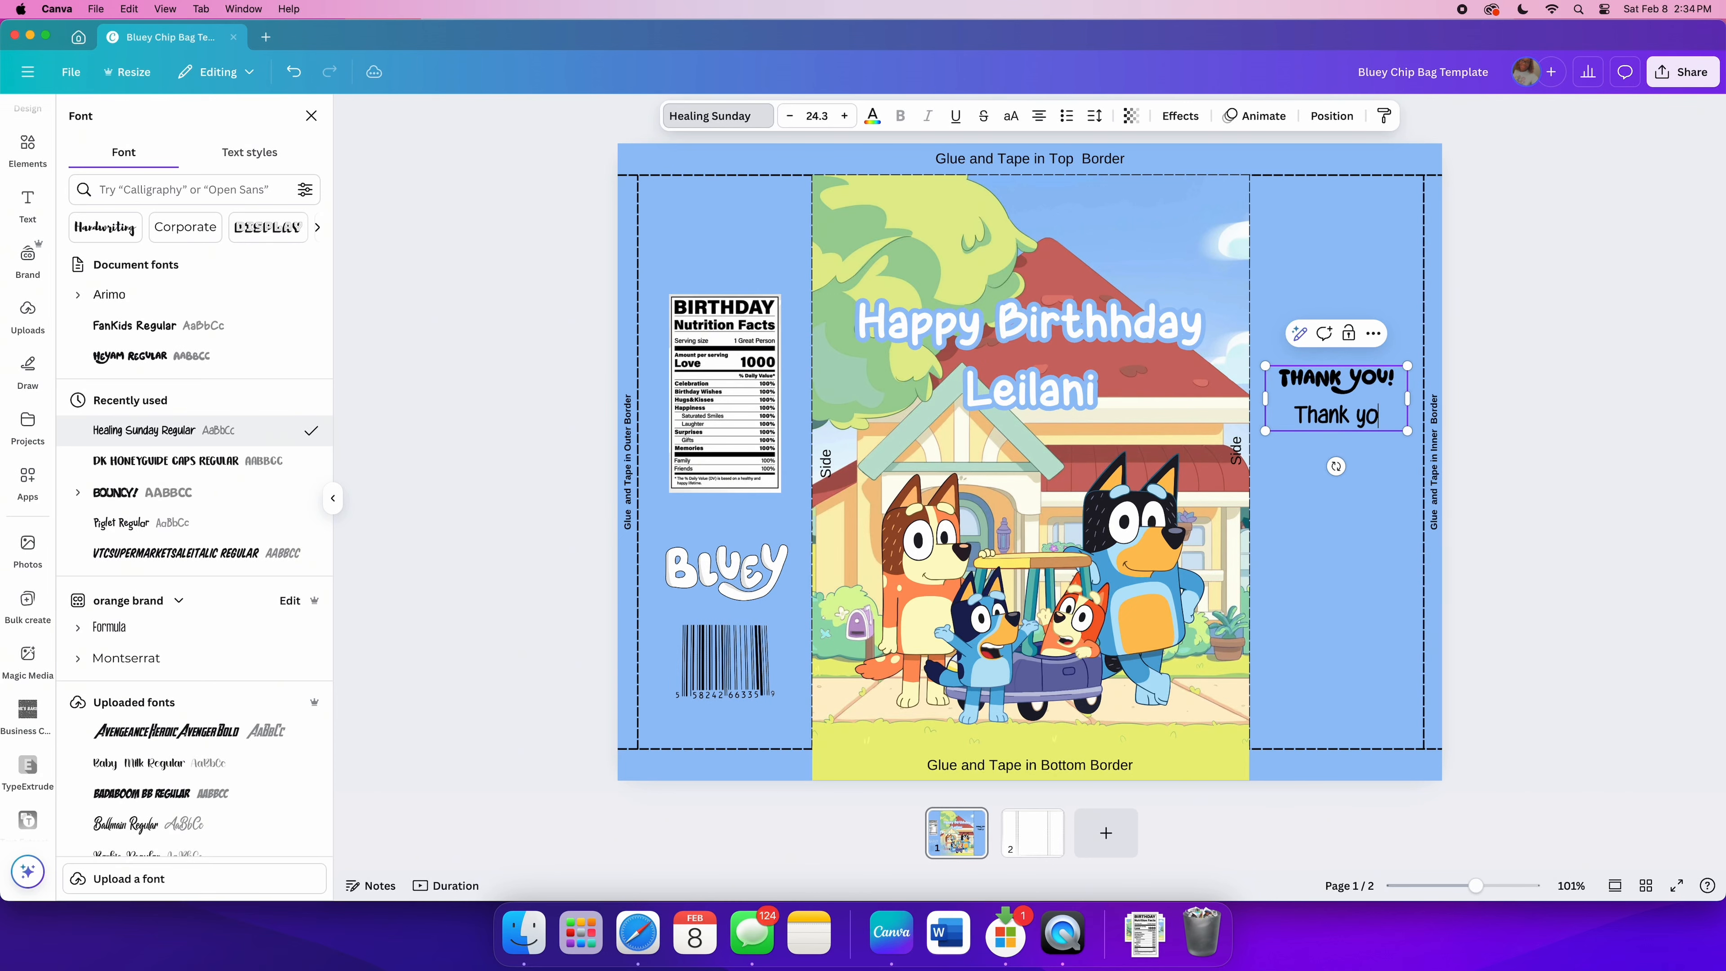
type("u so ")
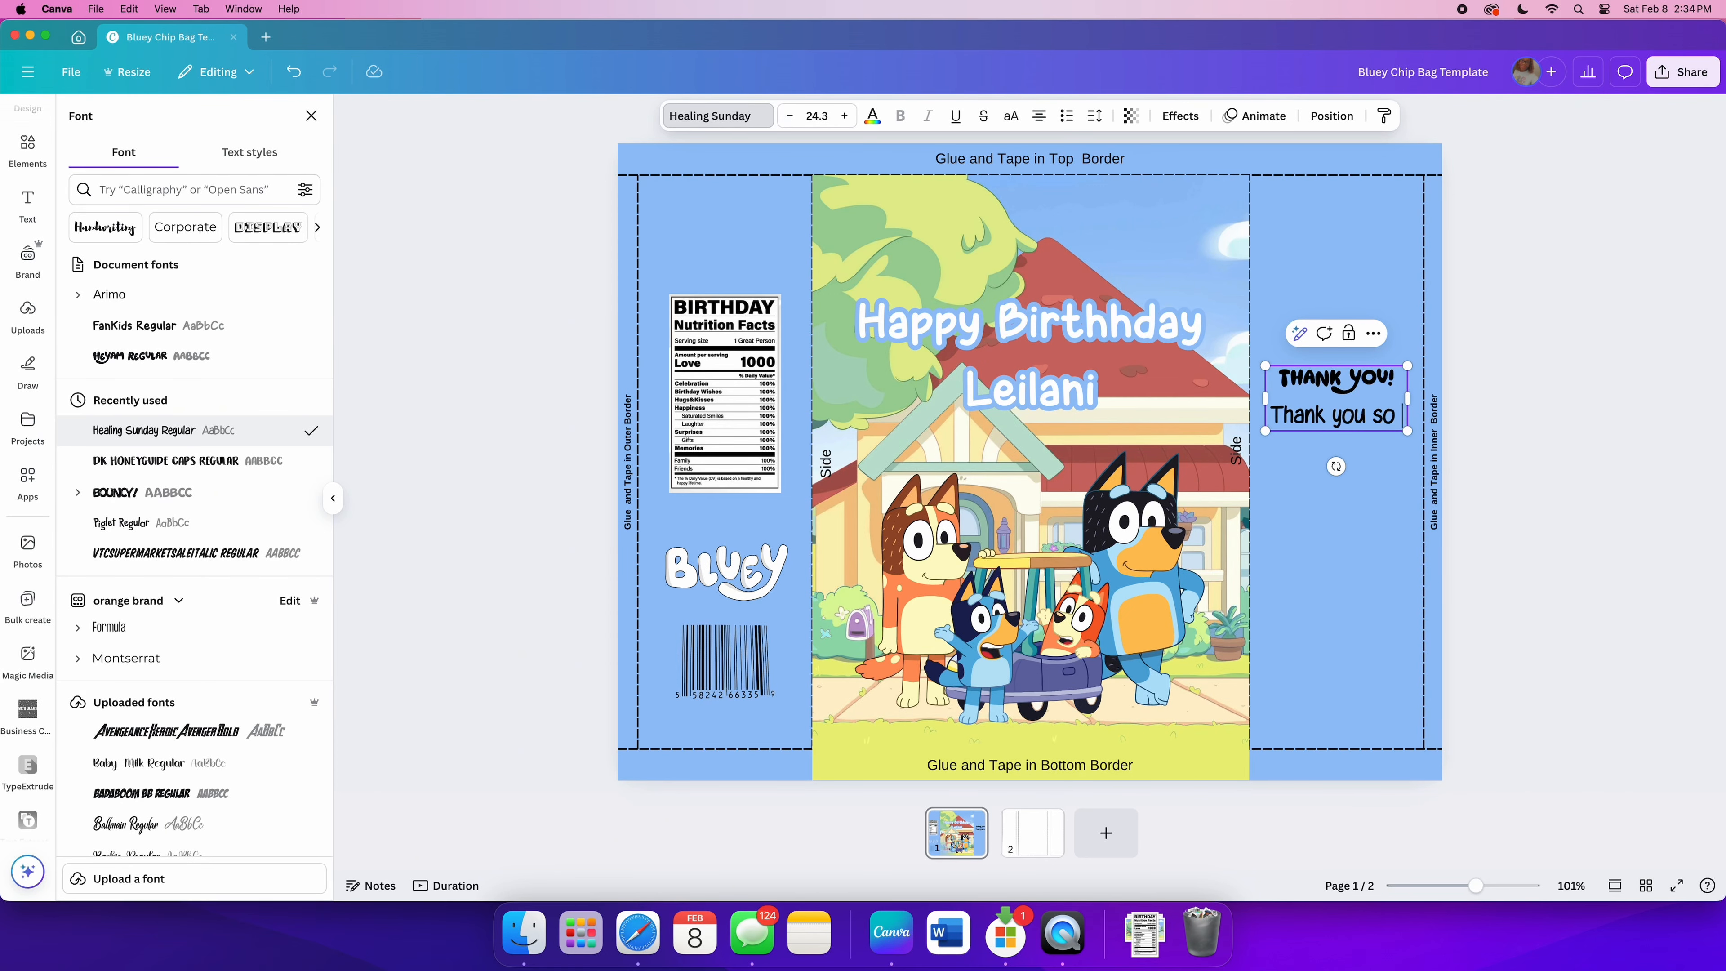
type("much ")
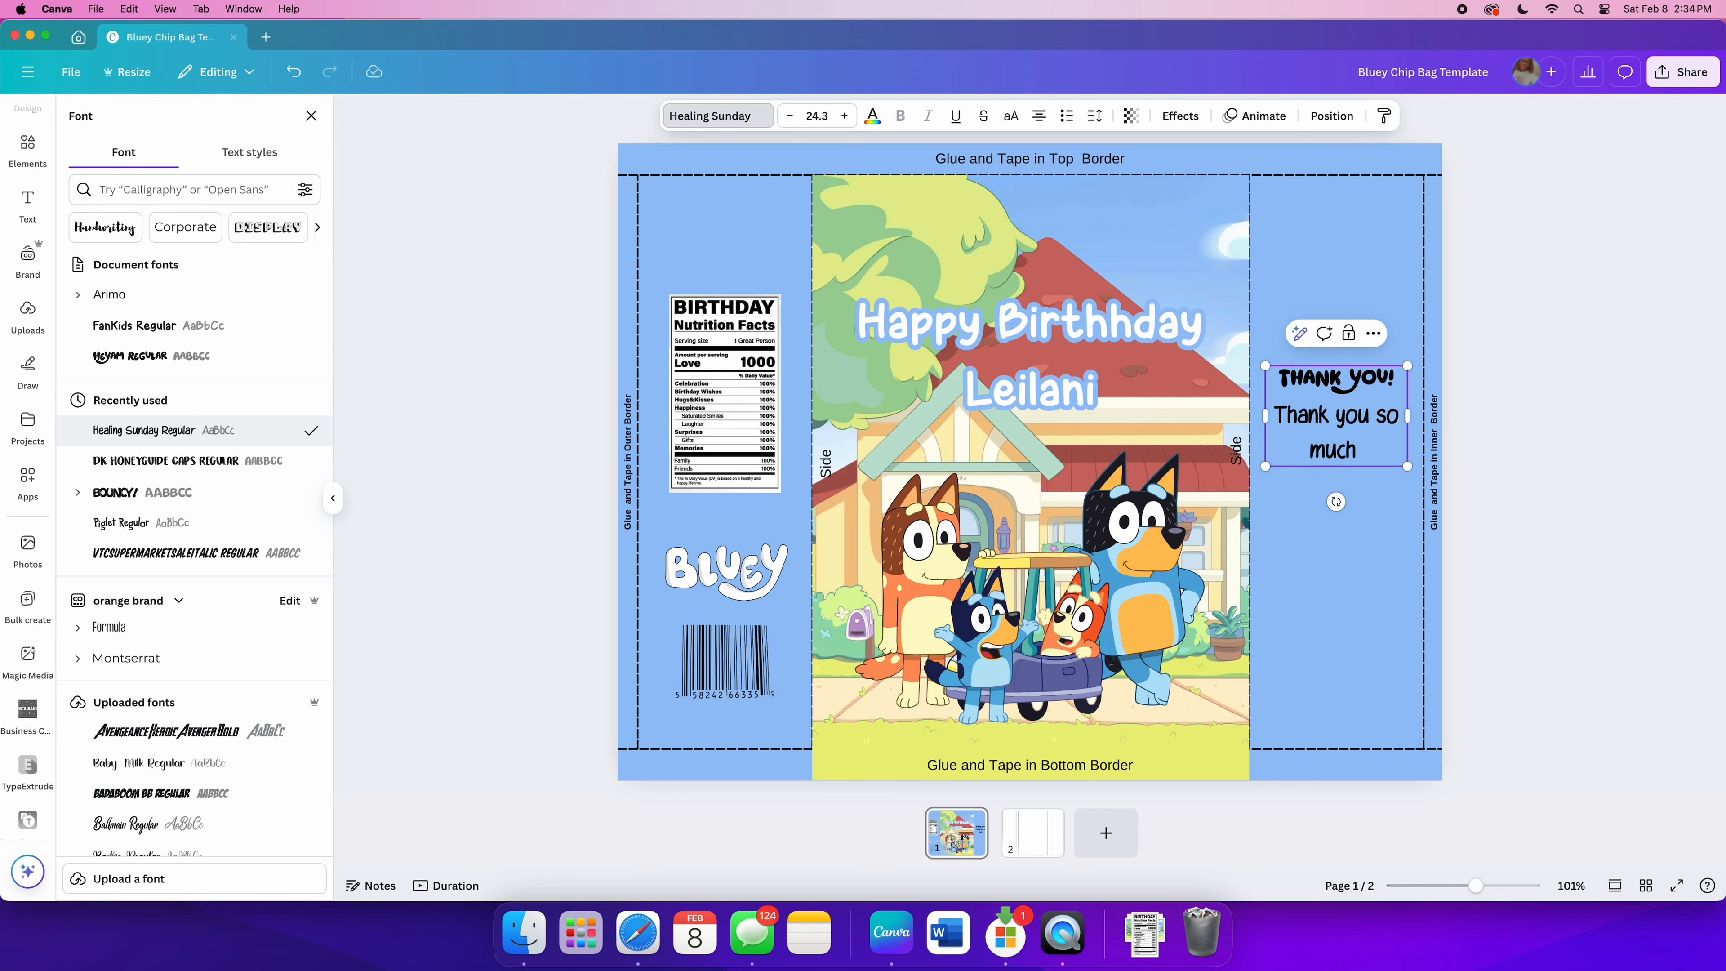
type("for cominh")
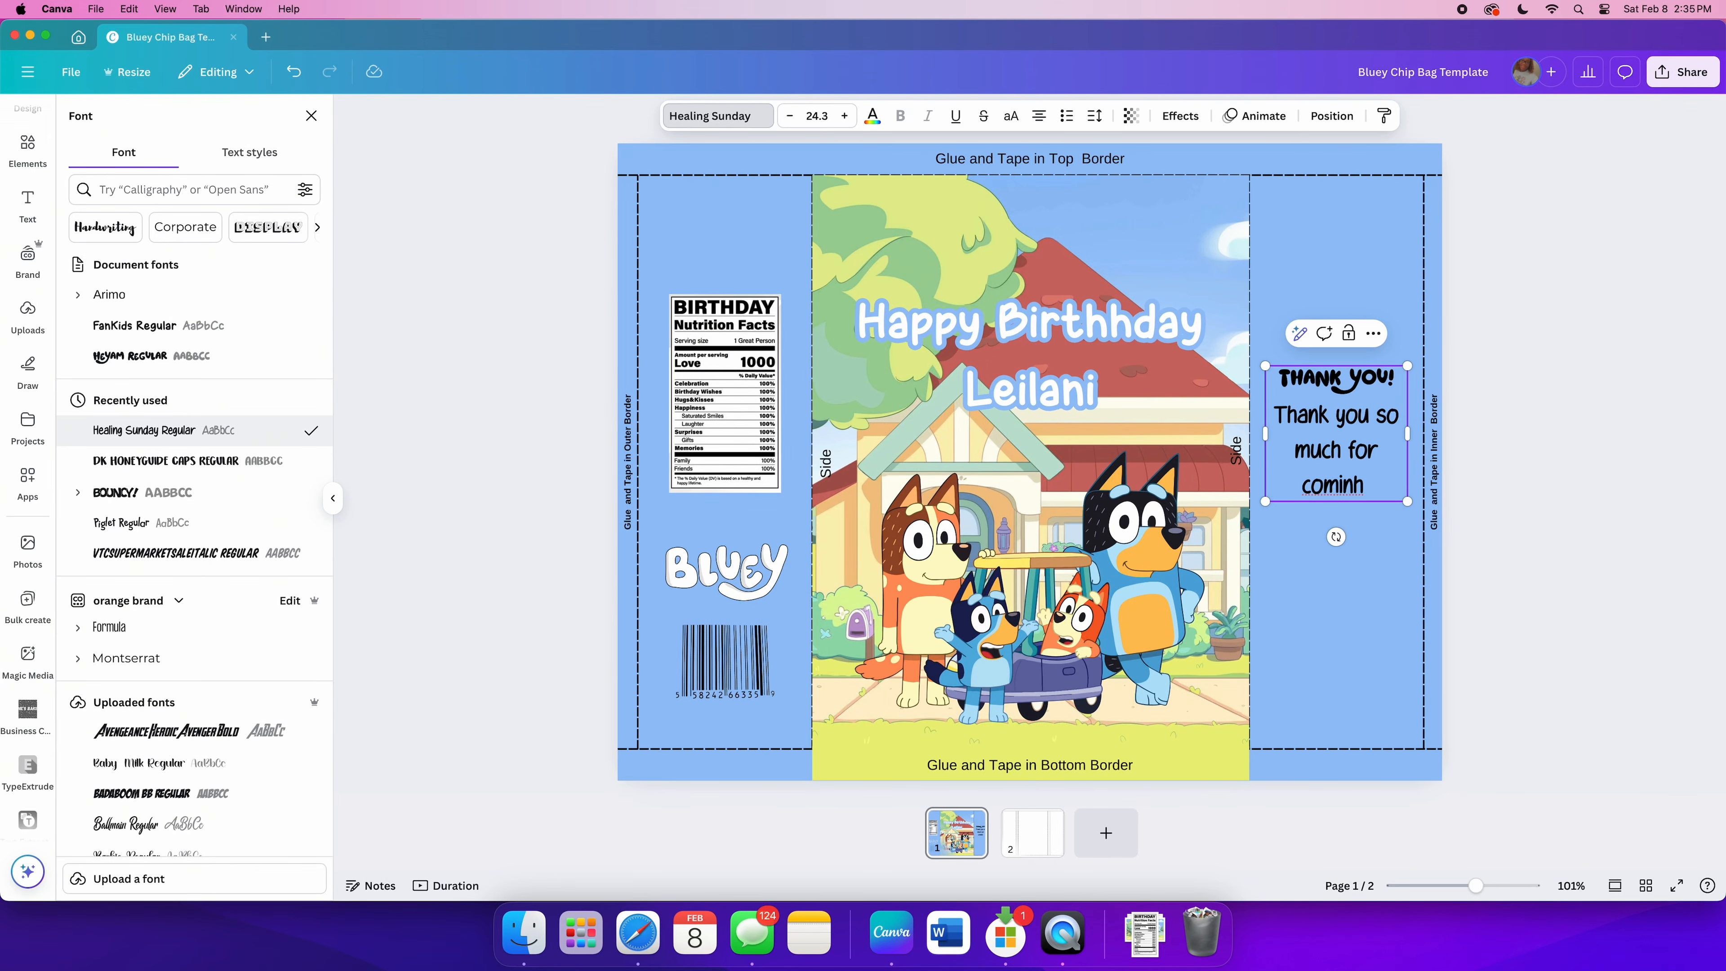
key("BackSpace")
type("g to my")
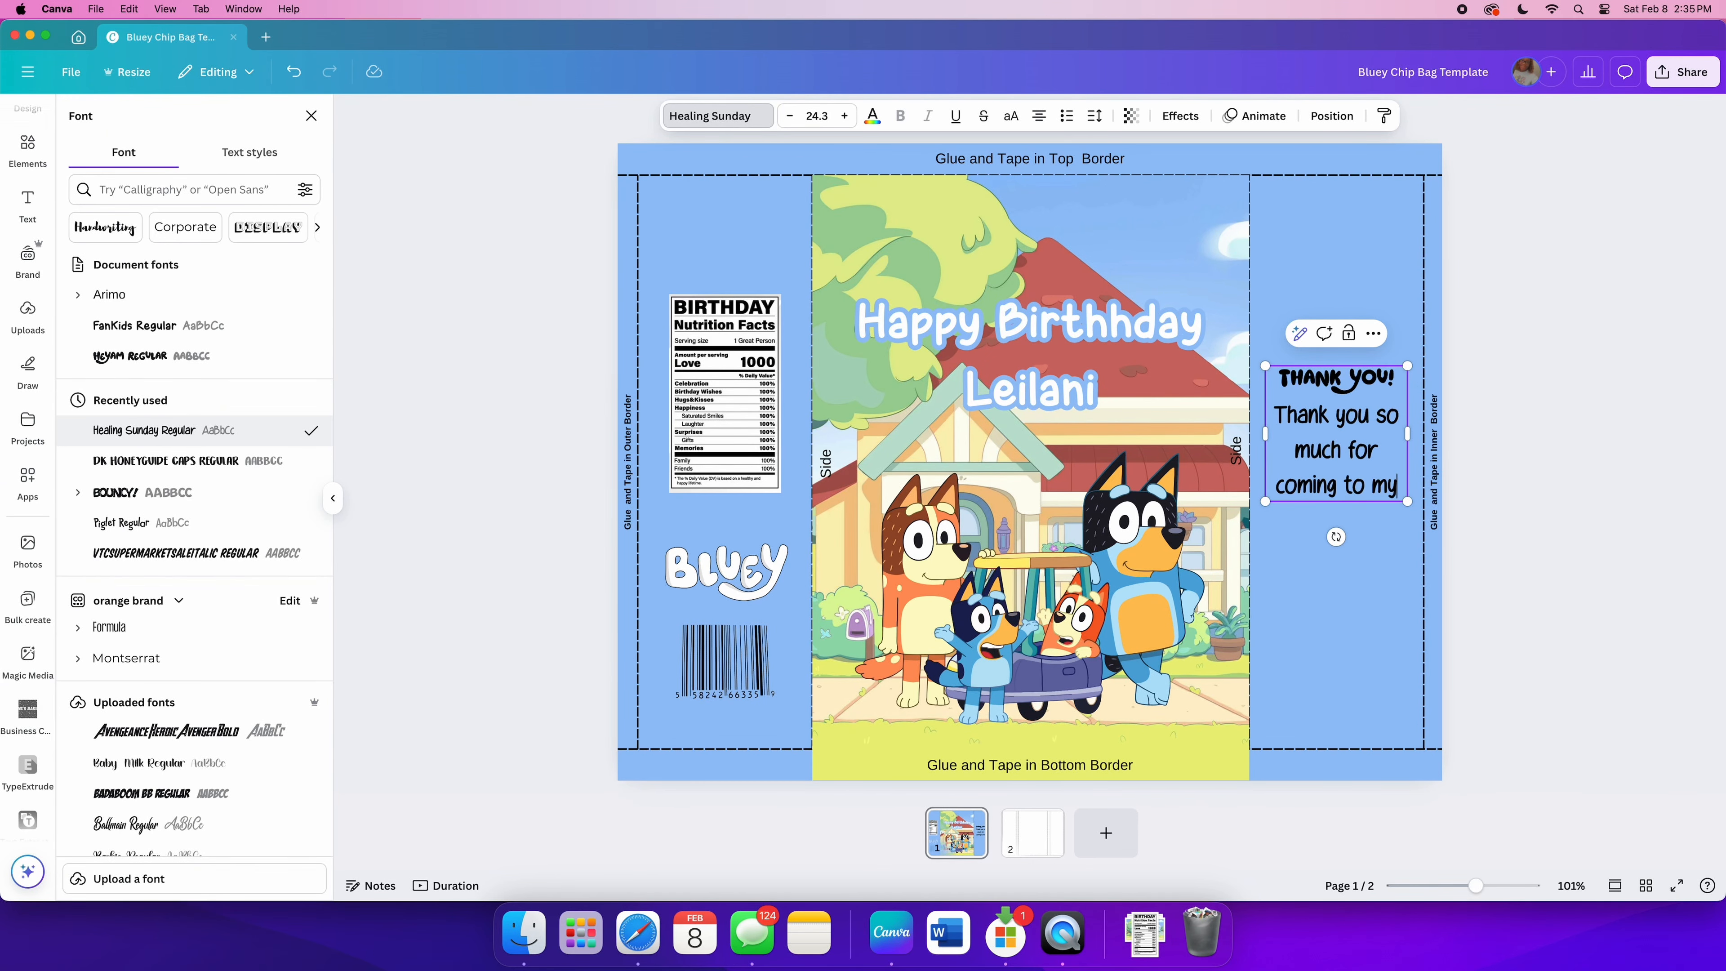
type(" party!")
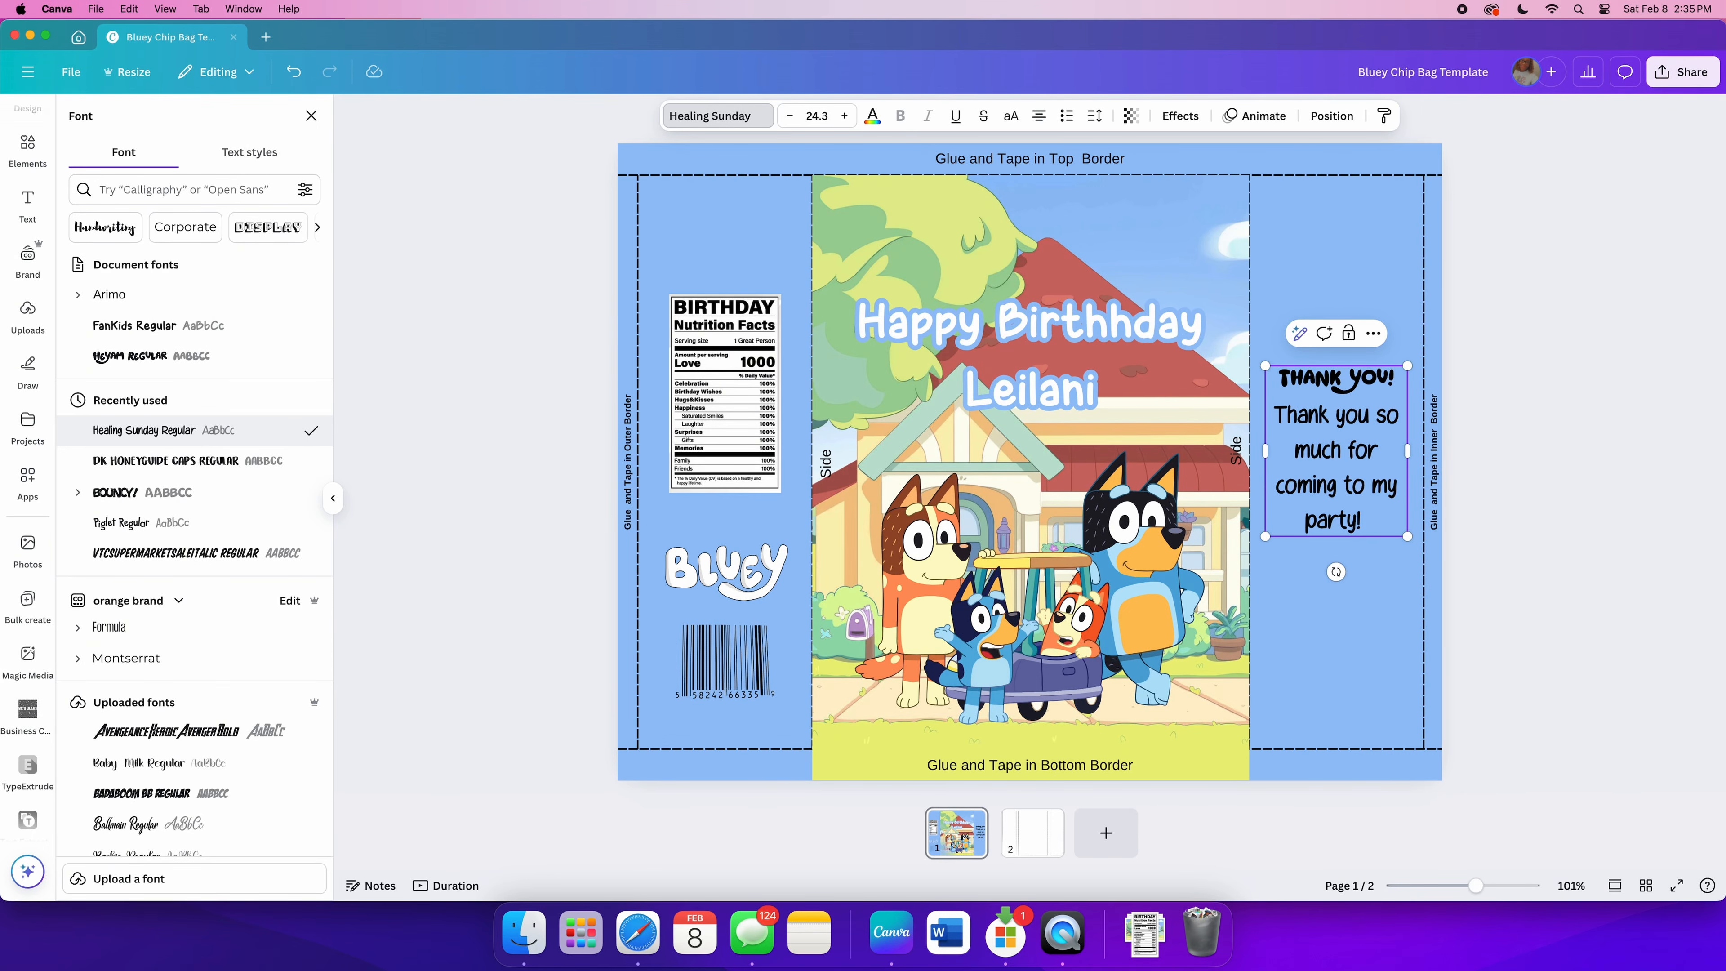
Step: Add the sign-off "Love and Kisses," below the message, followed by the birthday child's name on its own line
key("Return")
type("Loe   Kis")
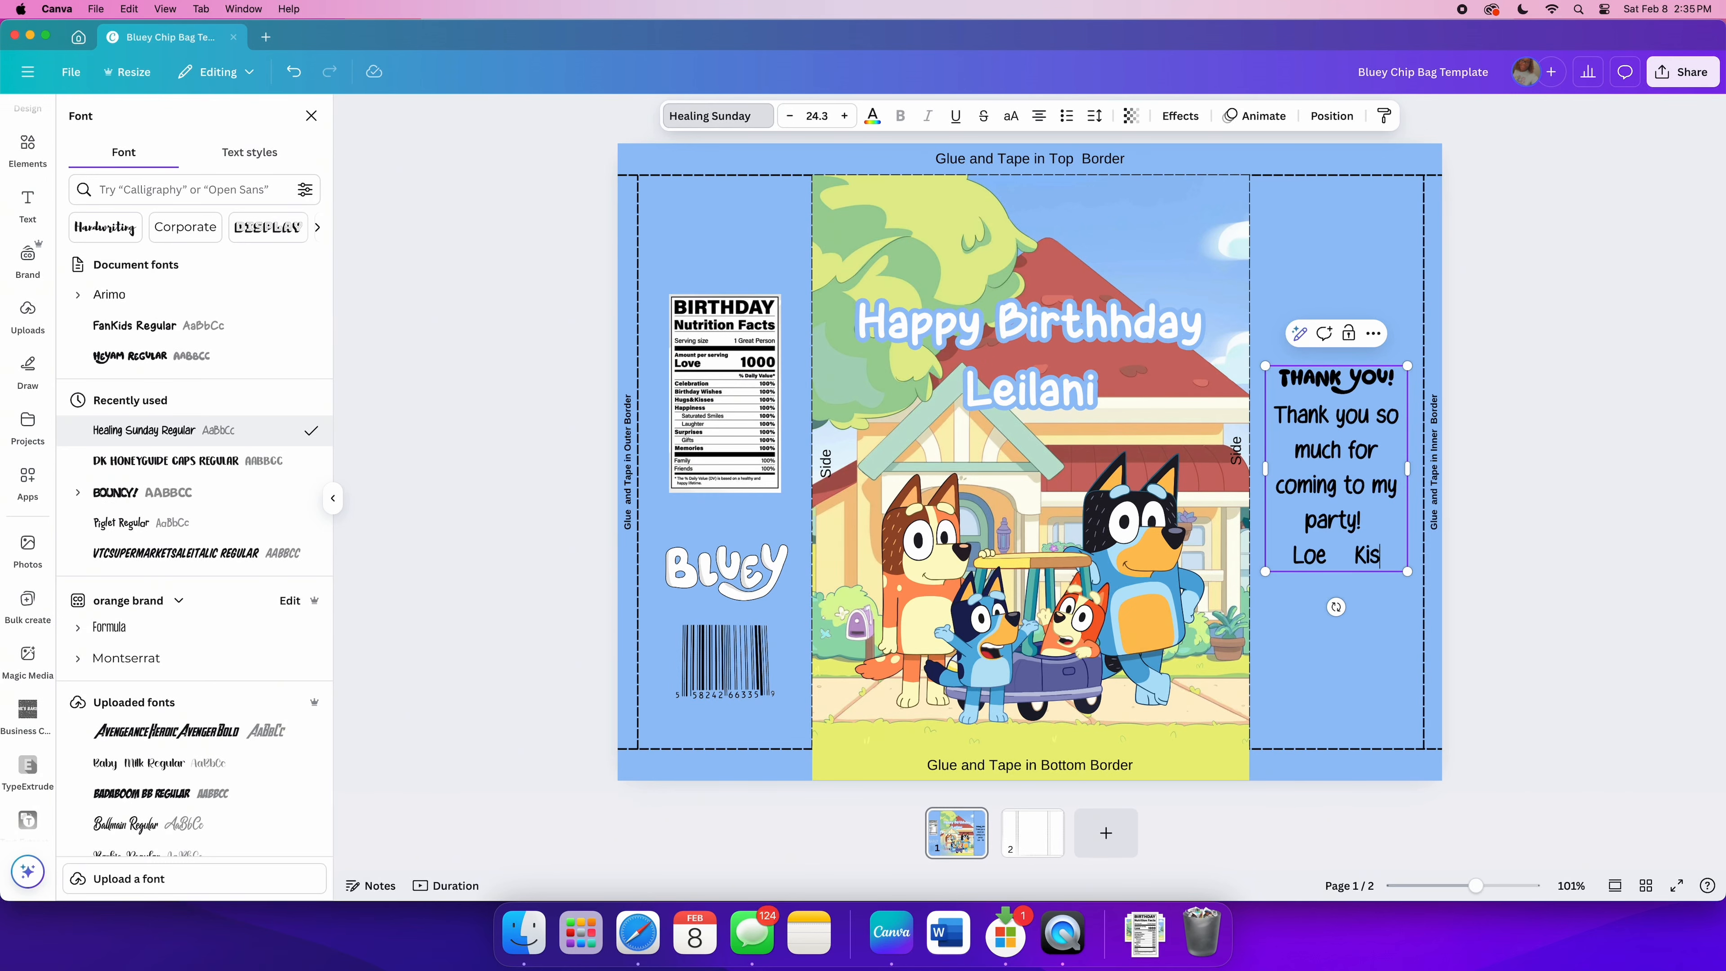
key("BackSpace")
key("BackSpace")
key("BackSpace")
key("BackSpace")
key("BackSpace")
type("ve and")
key("BackSpace")
key("BackSpace")
key("BackSpace")
key("BackSpace")
type("and Kisse")
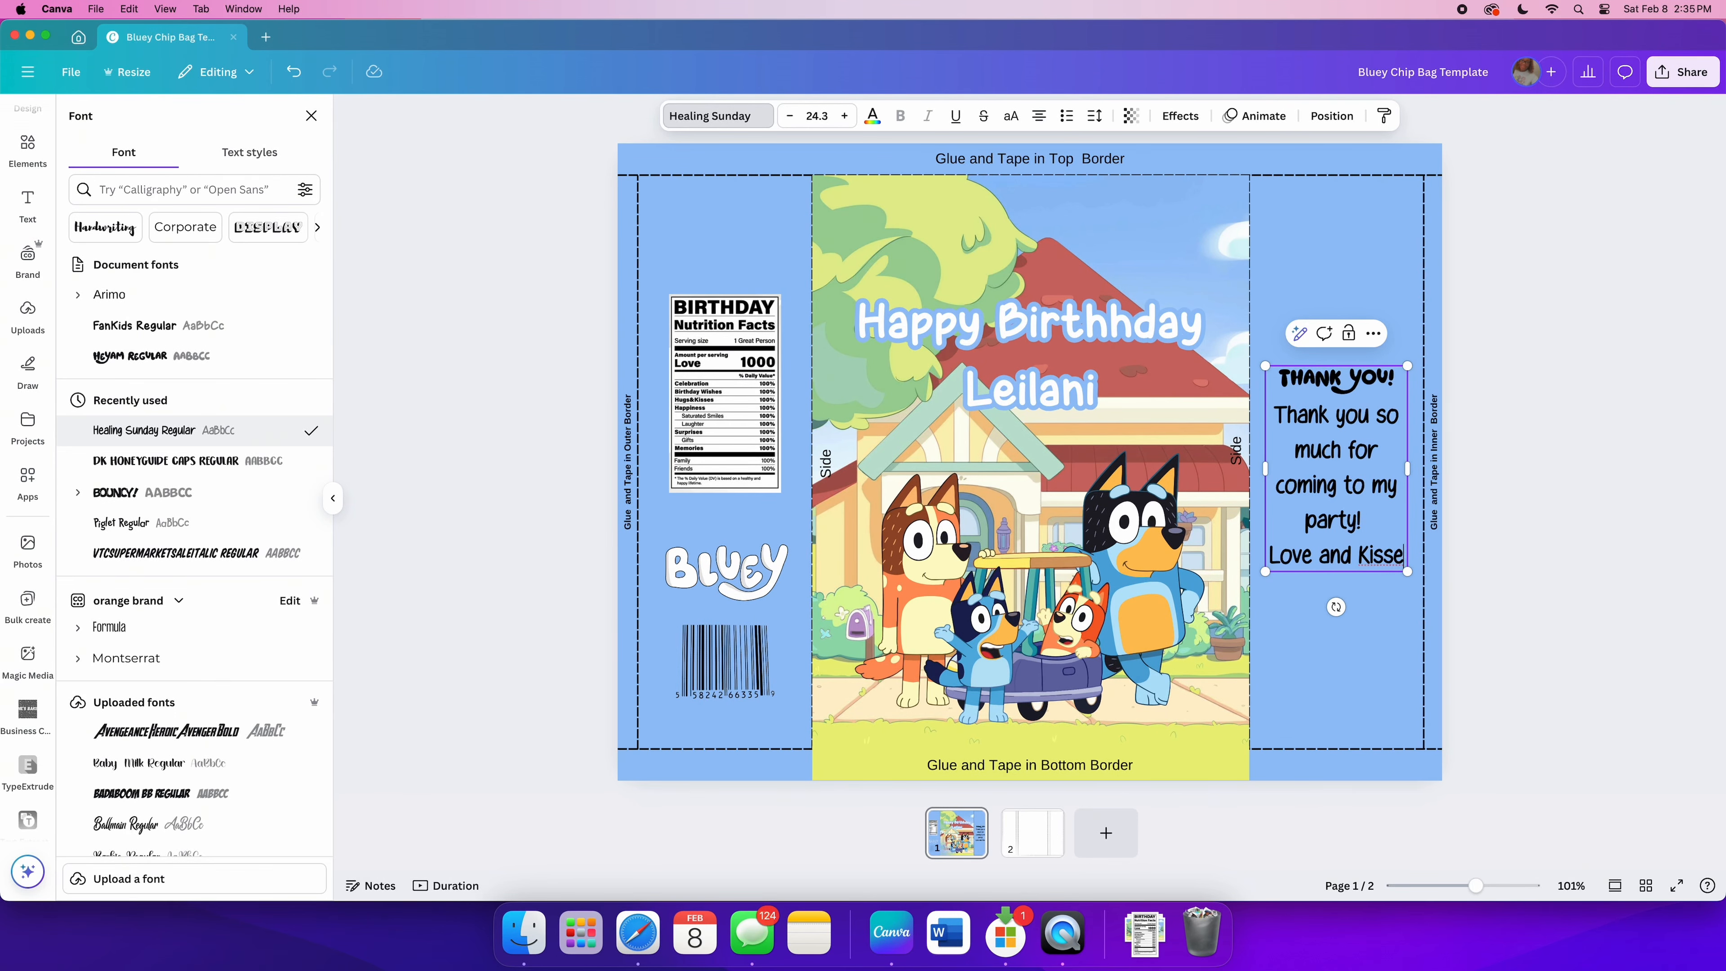
type("s")
type(",")
key("Return")
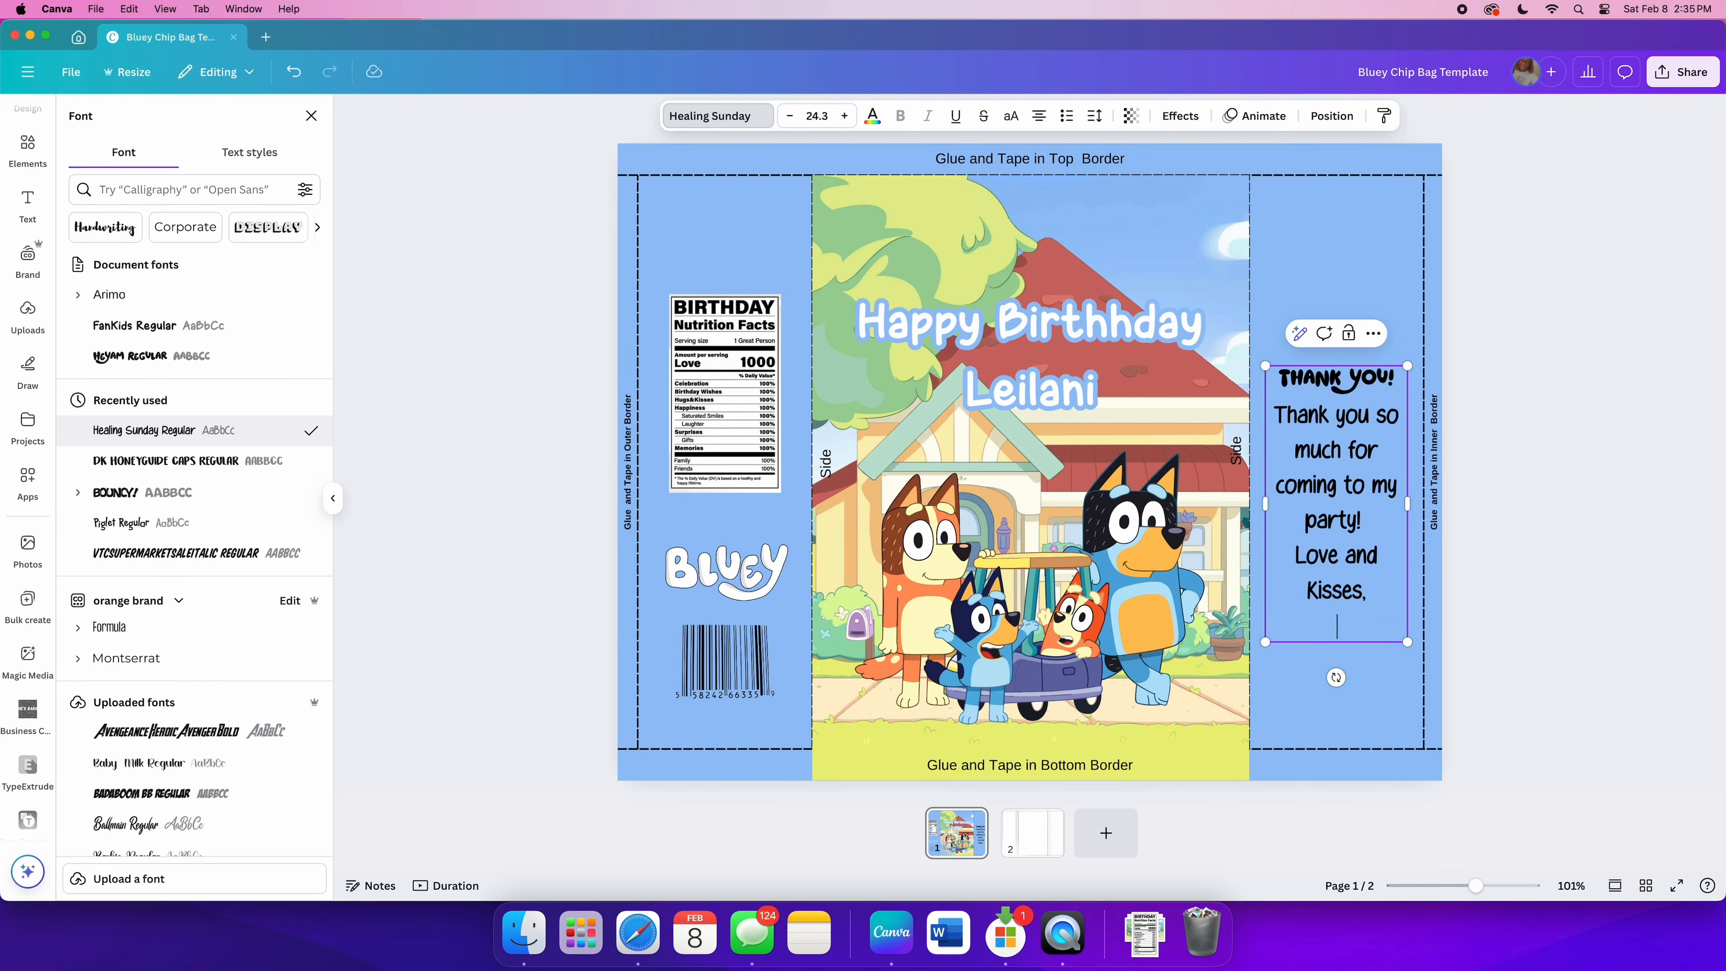
type("Leilani")
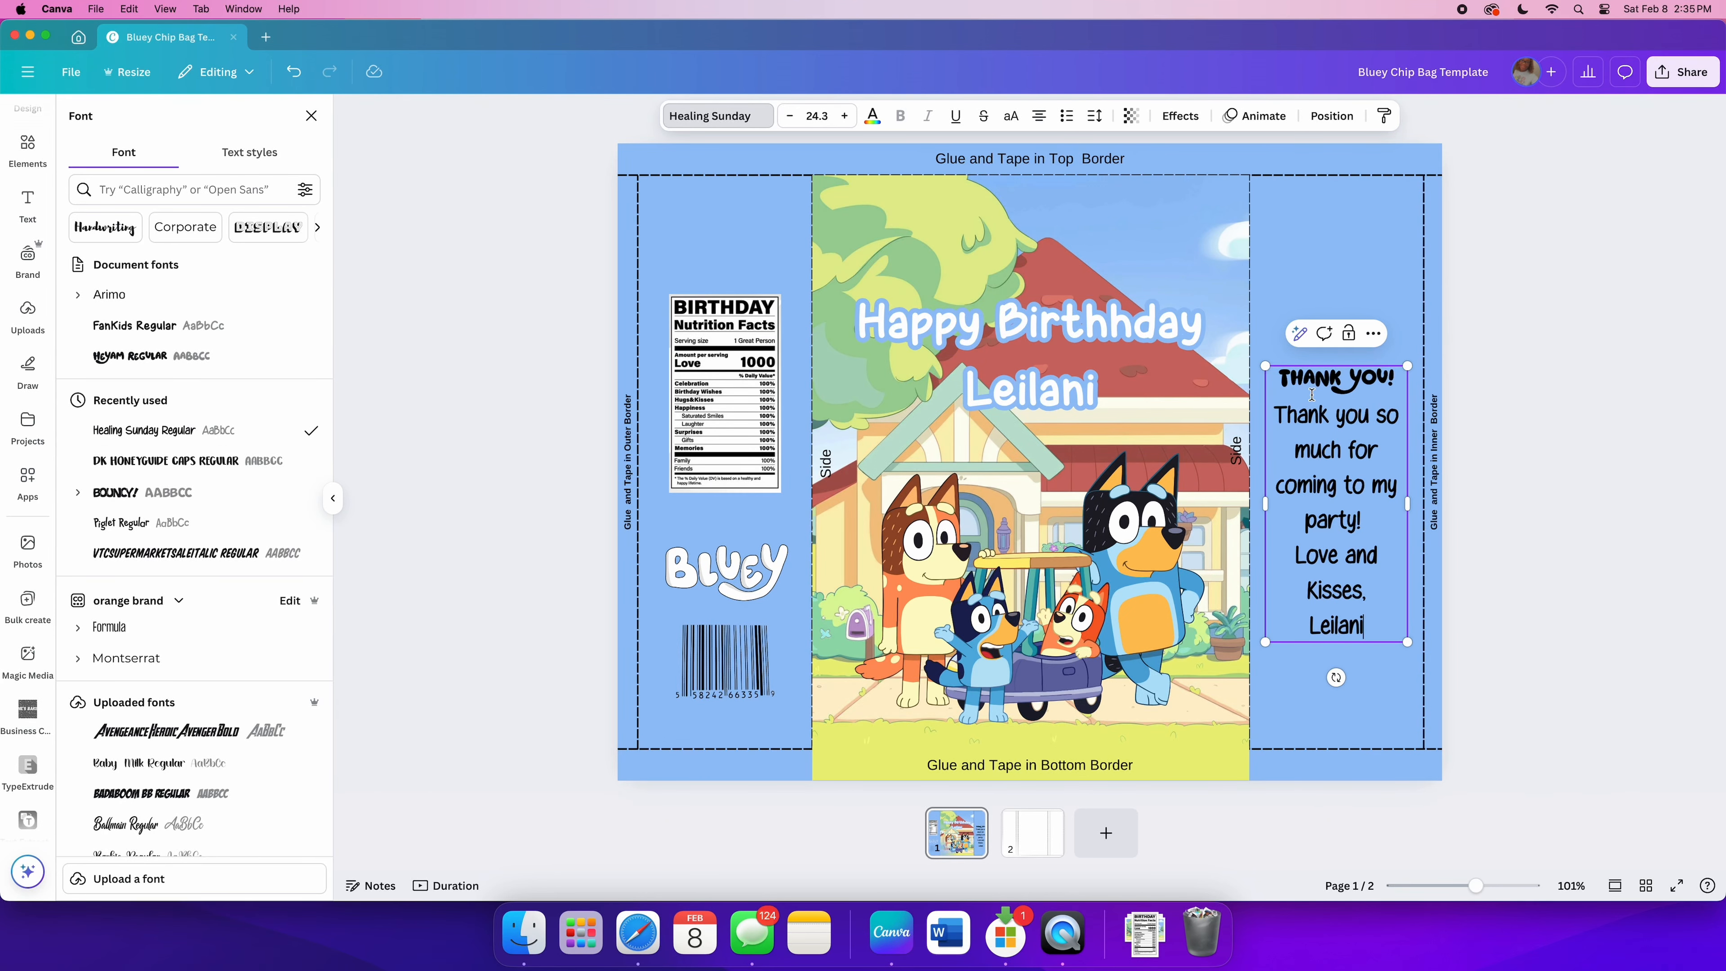
Step: Copy the message and sign-off, delete them from the text box, and keep only the "THANK YOU!" heading in Heyam Regular
left_click_drag(1282, 404, 1396, 631)
key("super+c")
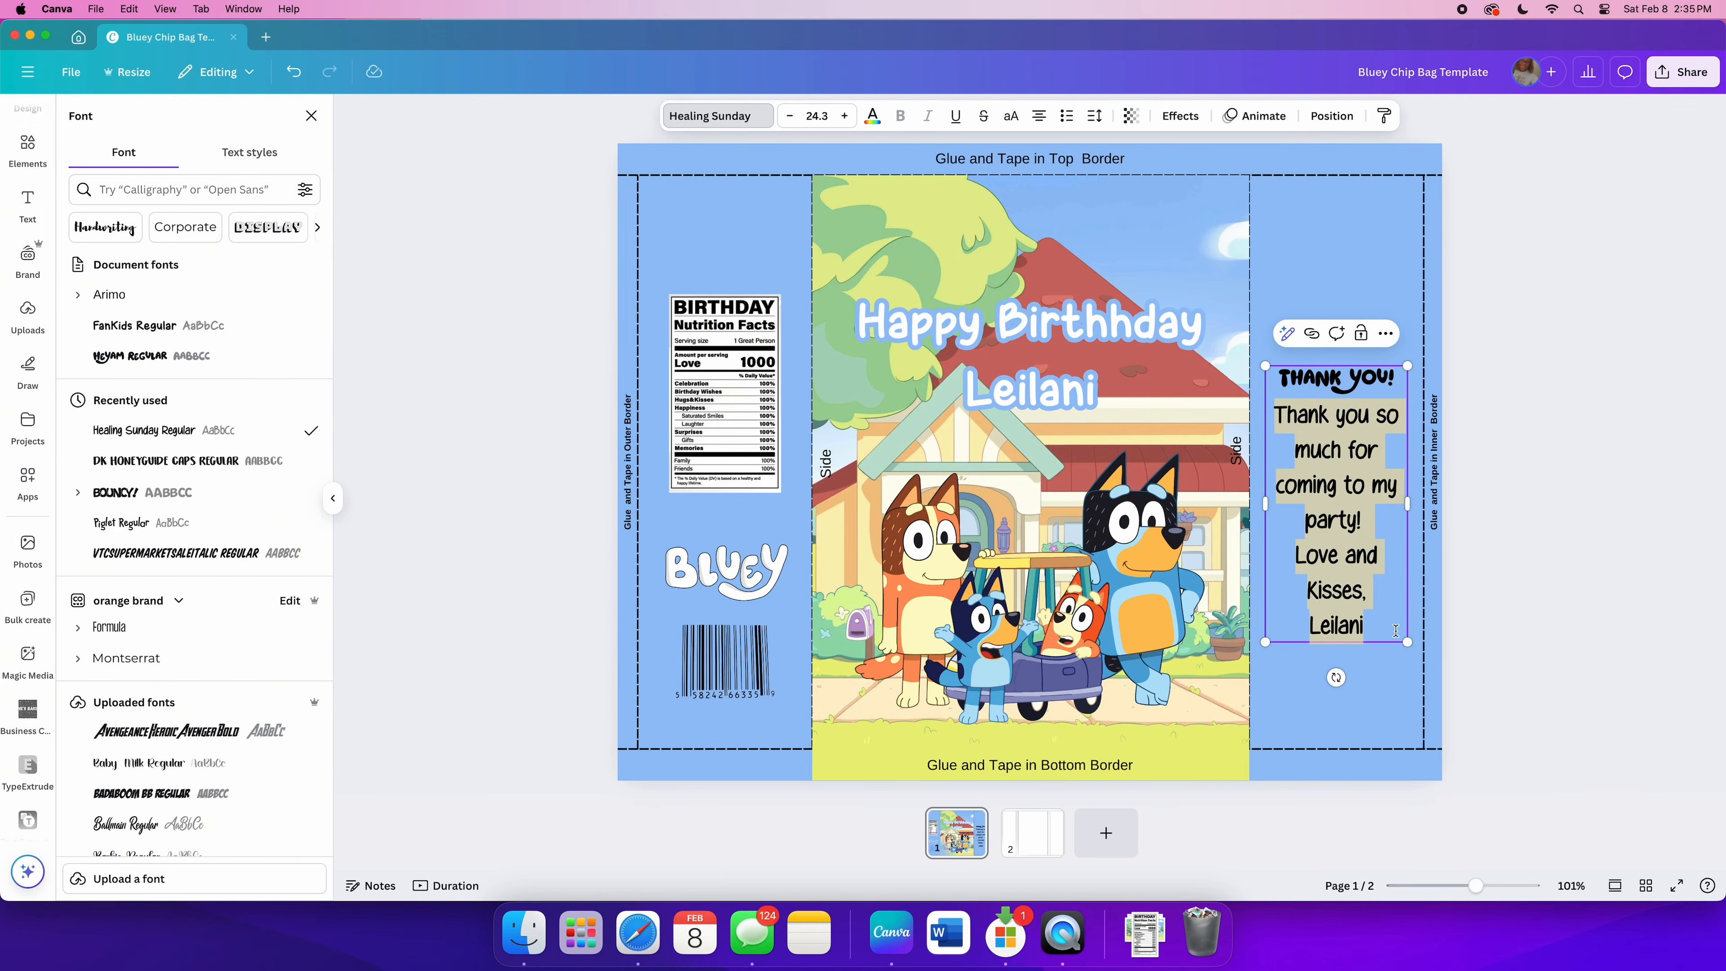
key("BackSpace")
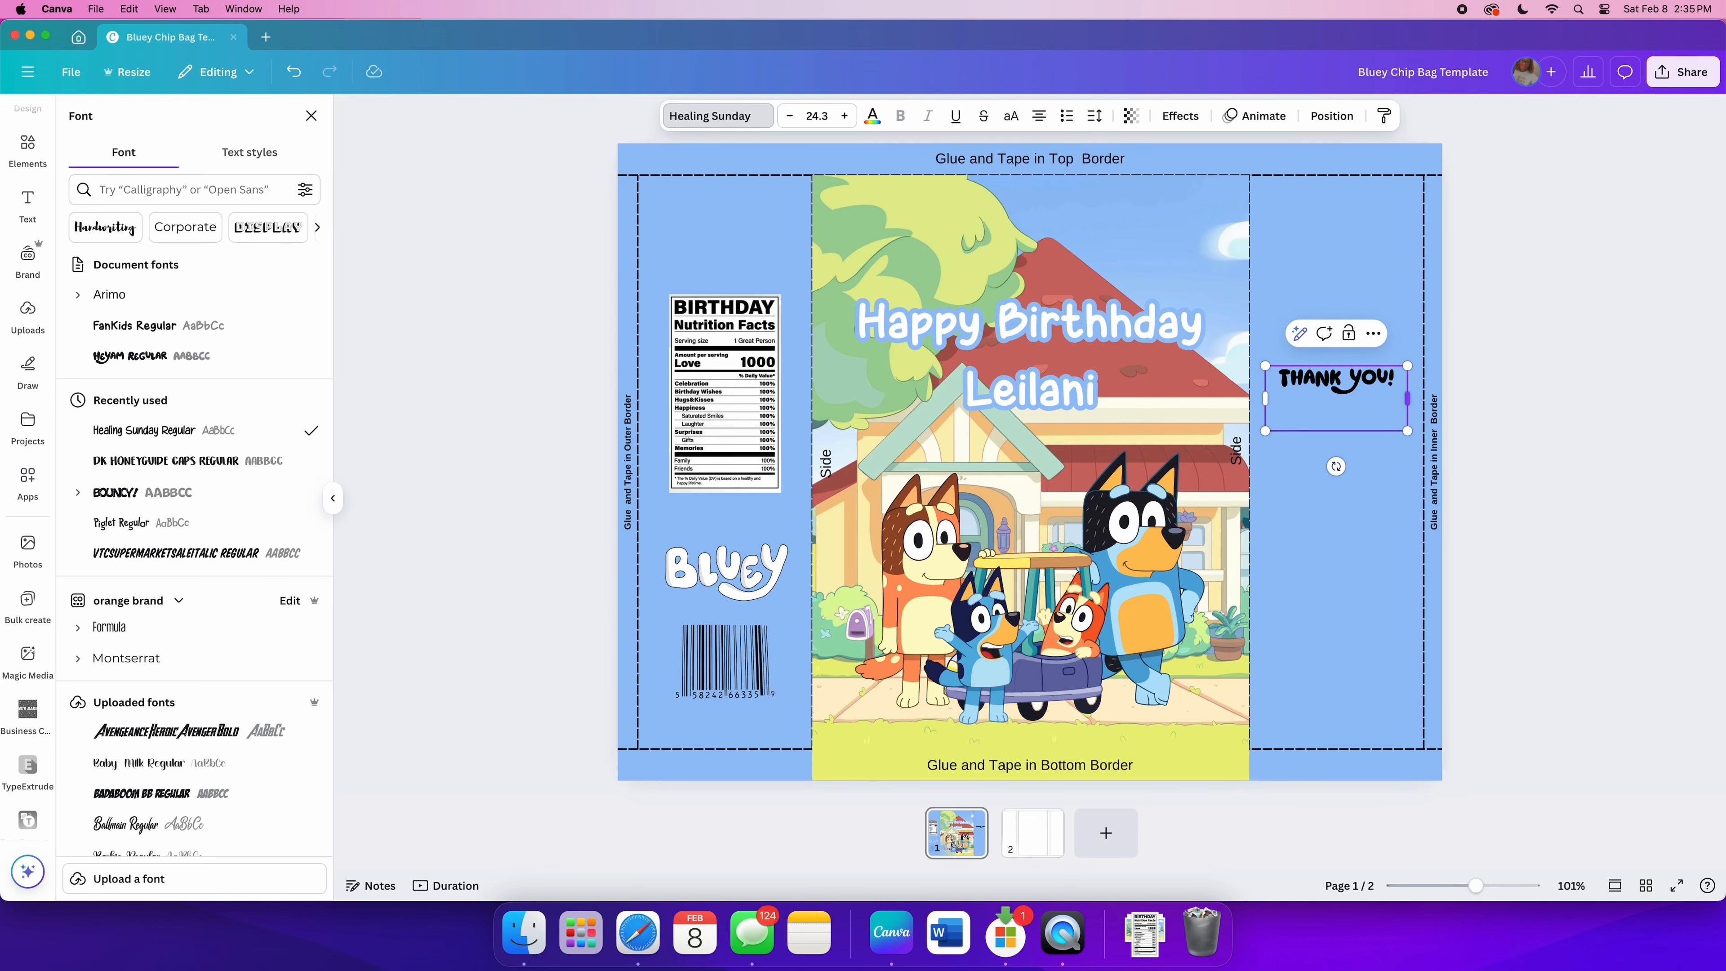
left_click(129, 355)
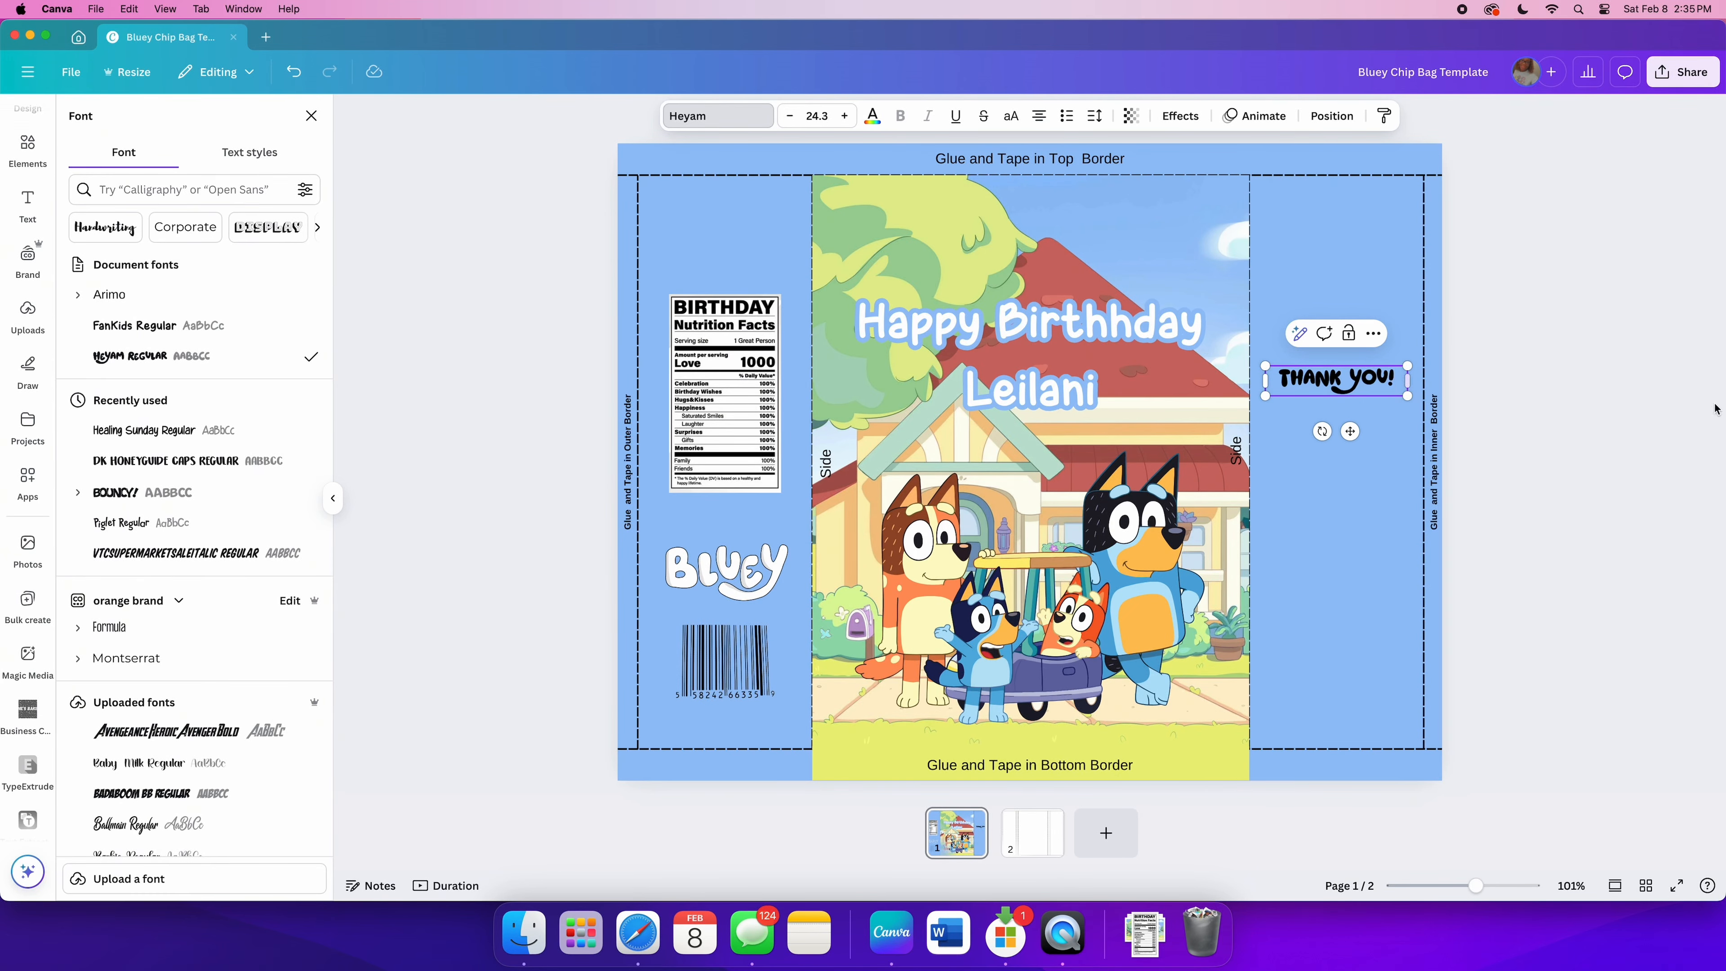
key("Escape")
left_click(1374, 333)
left_click(1463, 366)
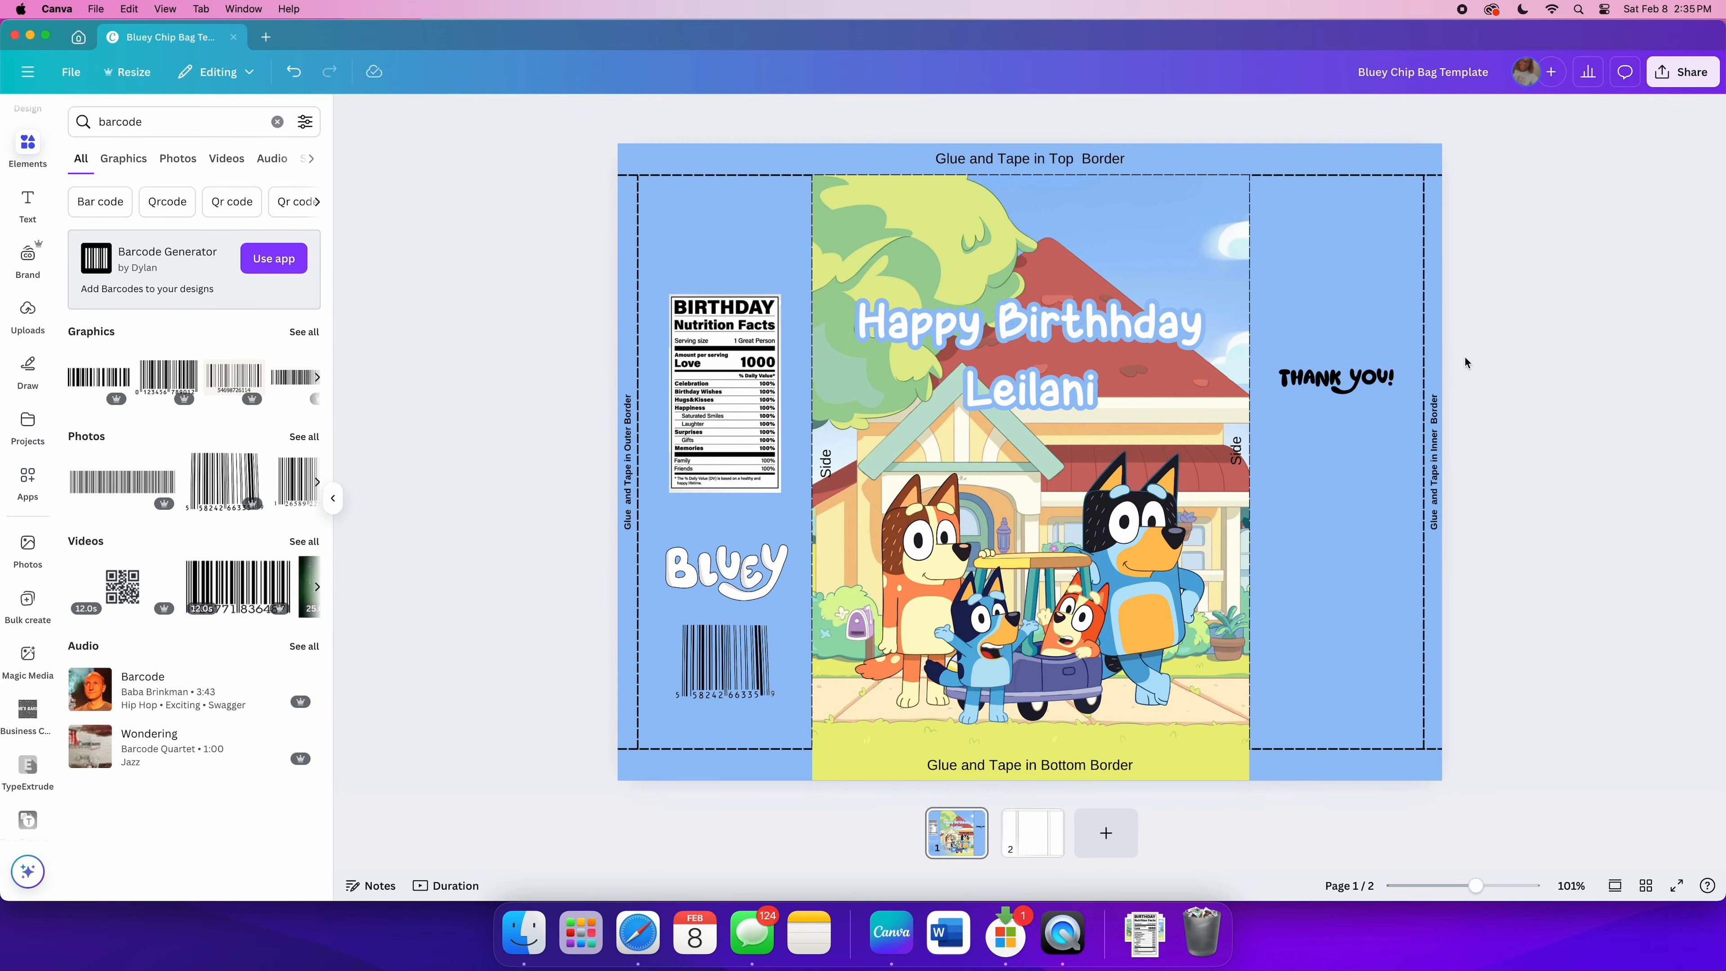
Step: Enlarge the "THANK YOU!" heading to size 33.3 across its panel and set its text color to white
left_click(1369, 388)
left_click_drag(1407, 396, 1369, 386)
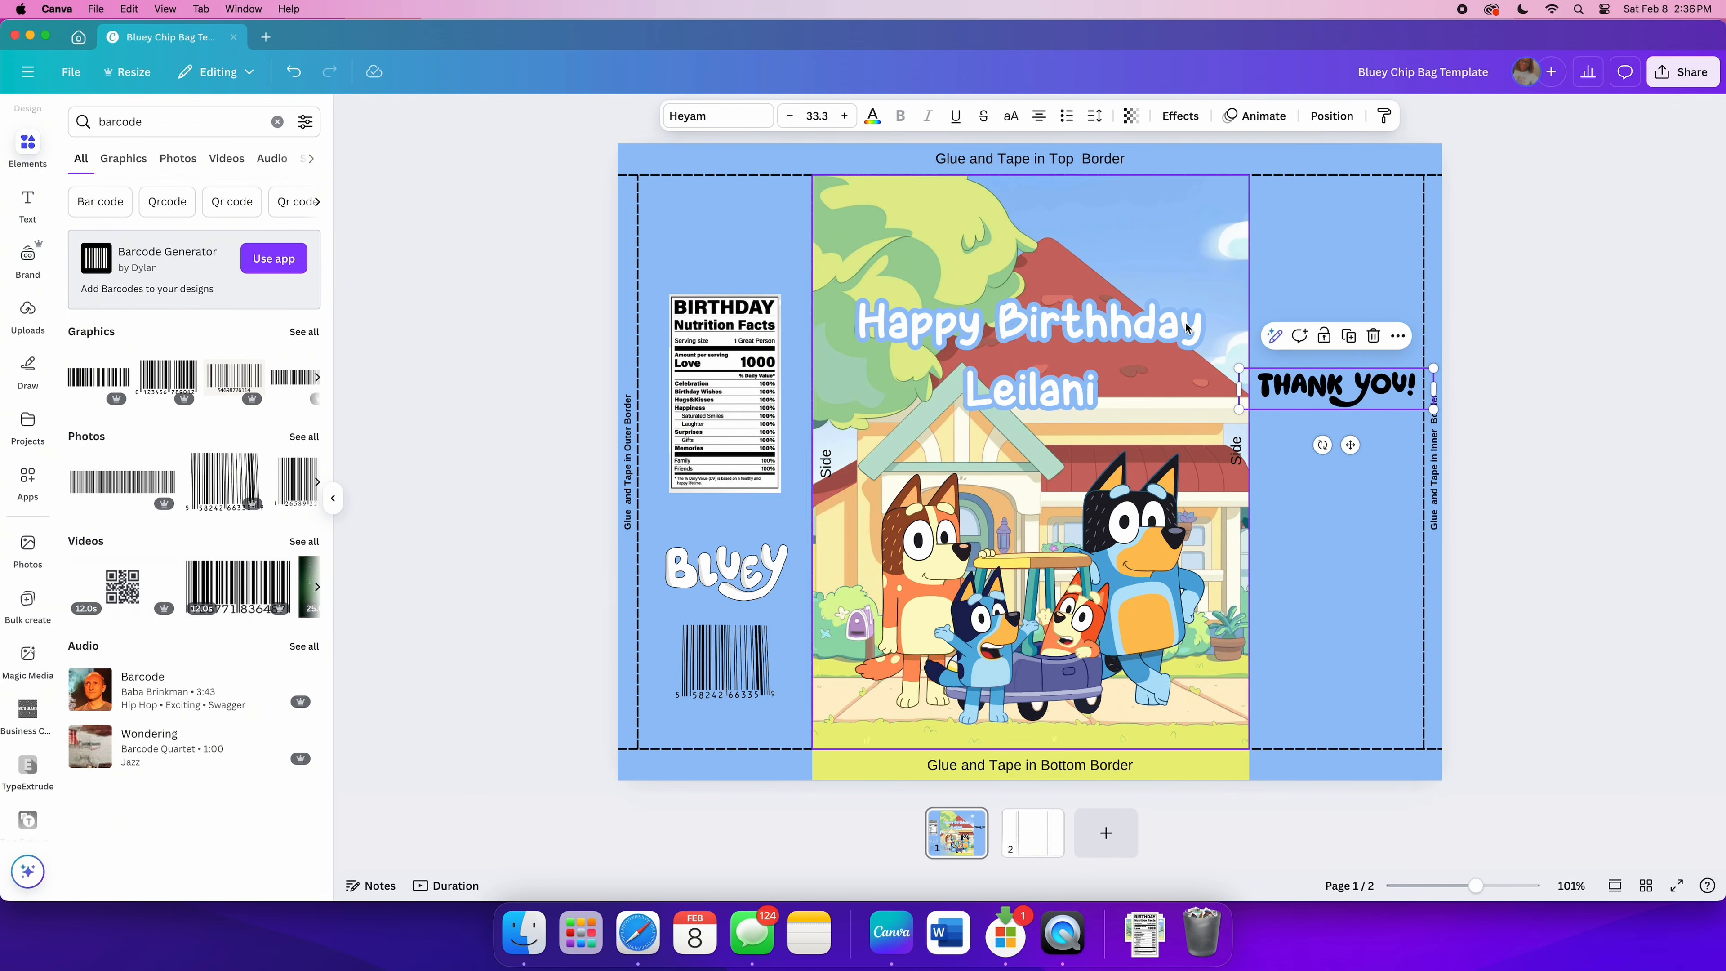
left_click(872, 117)
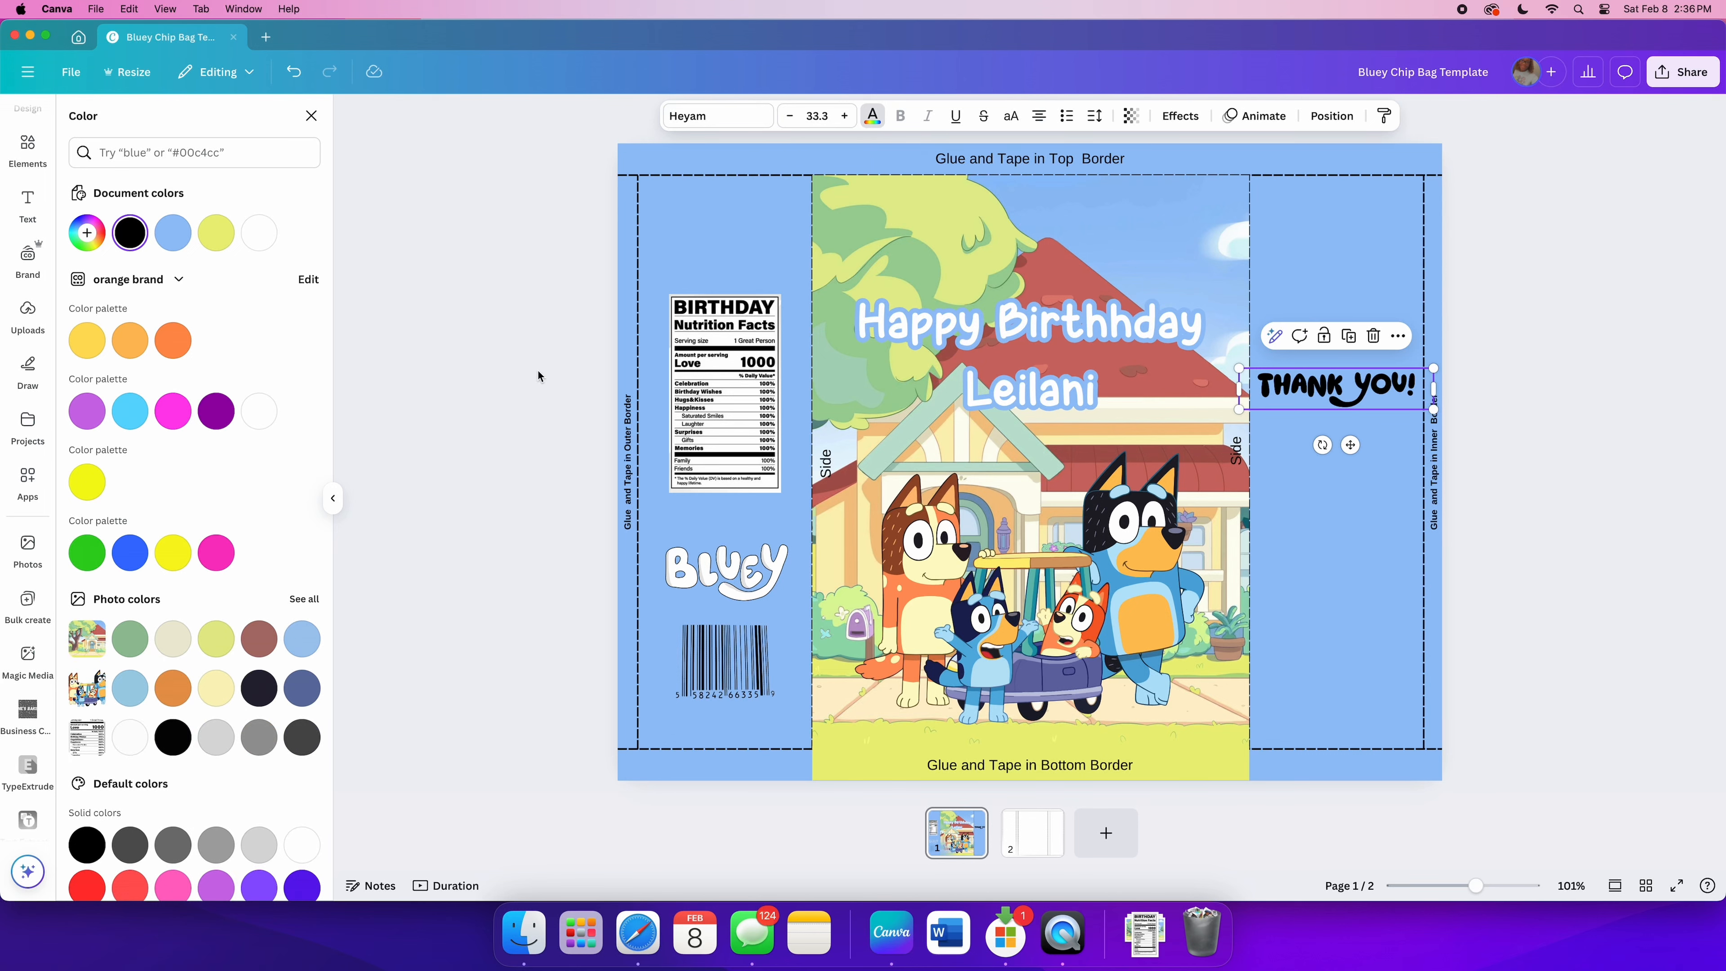
left_click(259, 233)
left_click(1501, 529)
left_click(1530, 500)
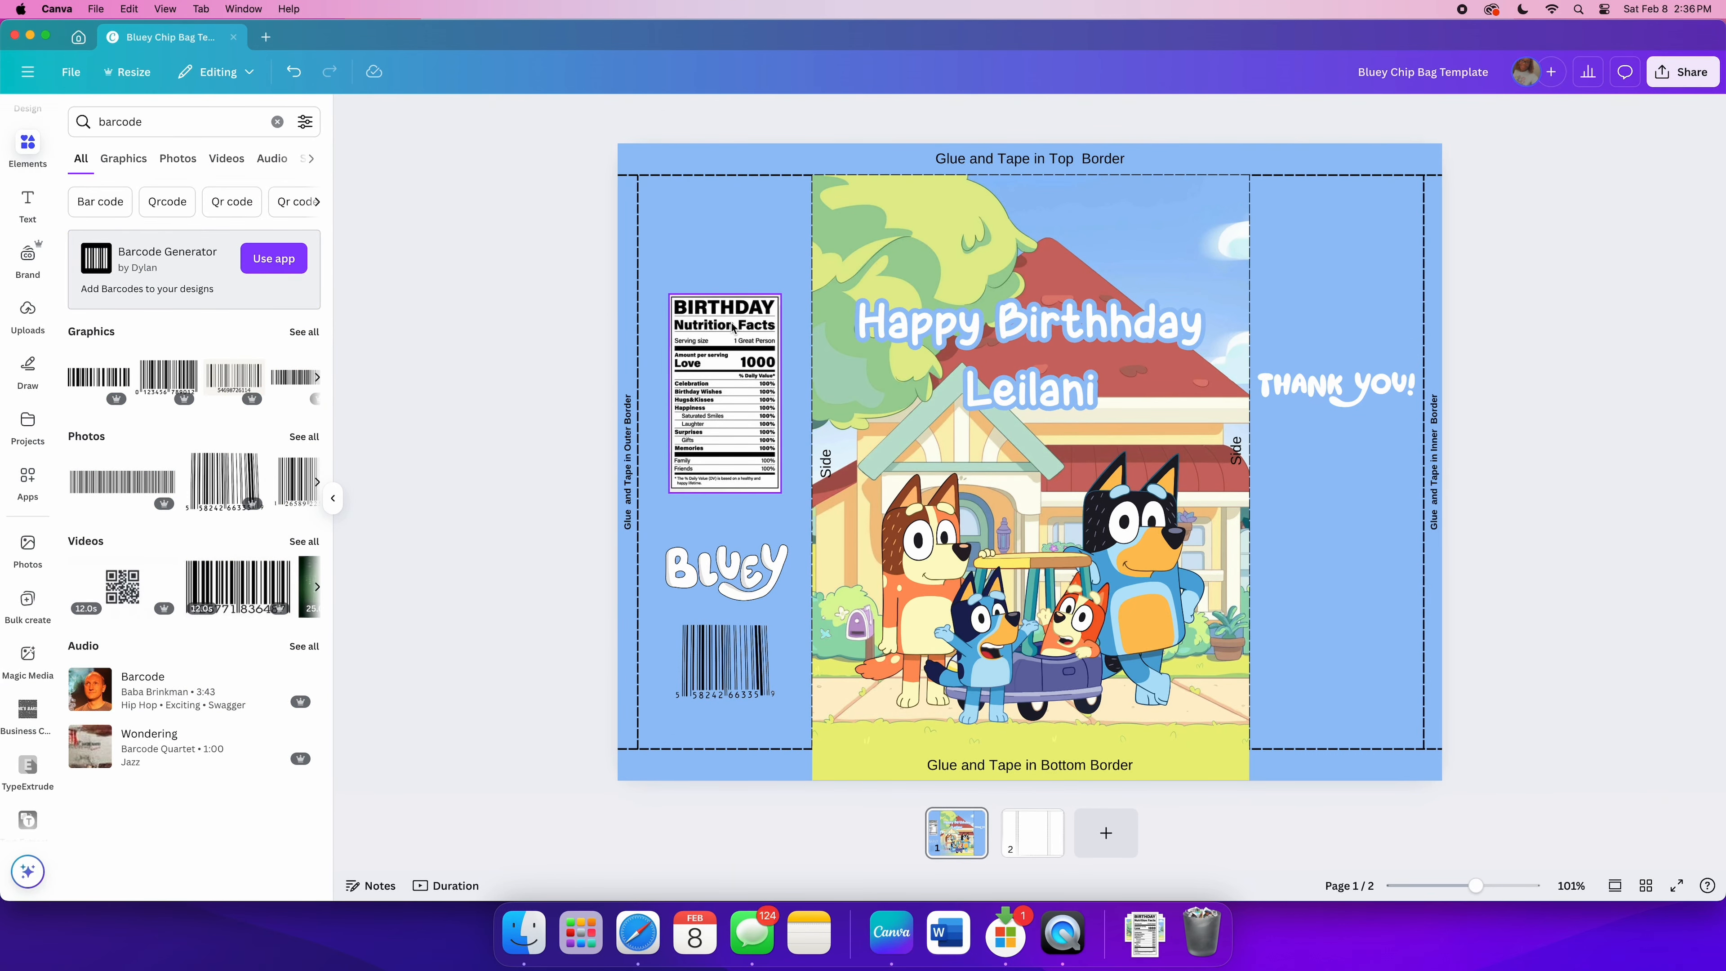
Step: Paste the copied message into a new text box, narrow it to the panel width and place it below "THANK YOU!"
key("t")
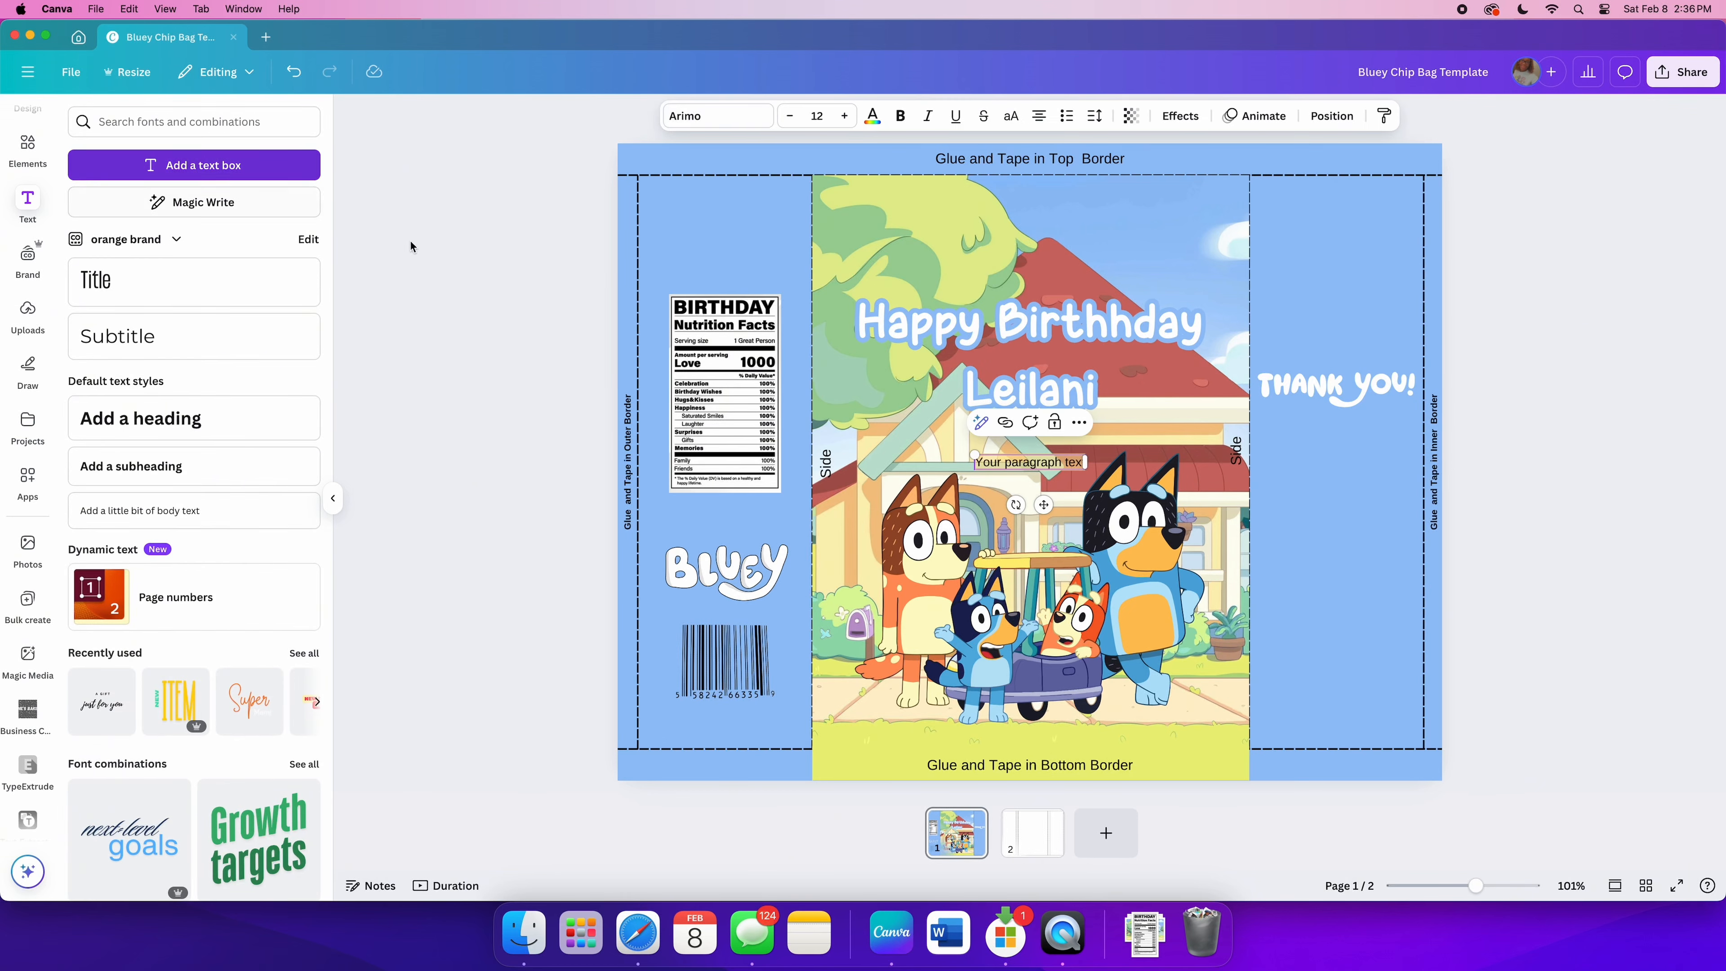
key("super+v")
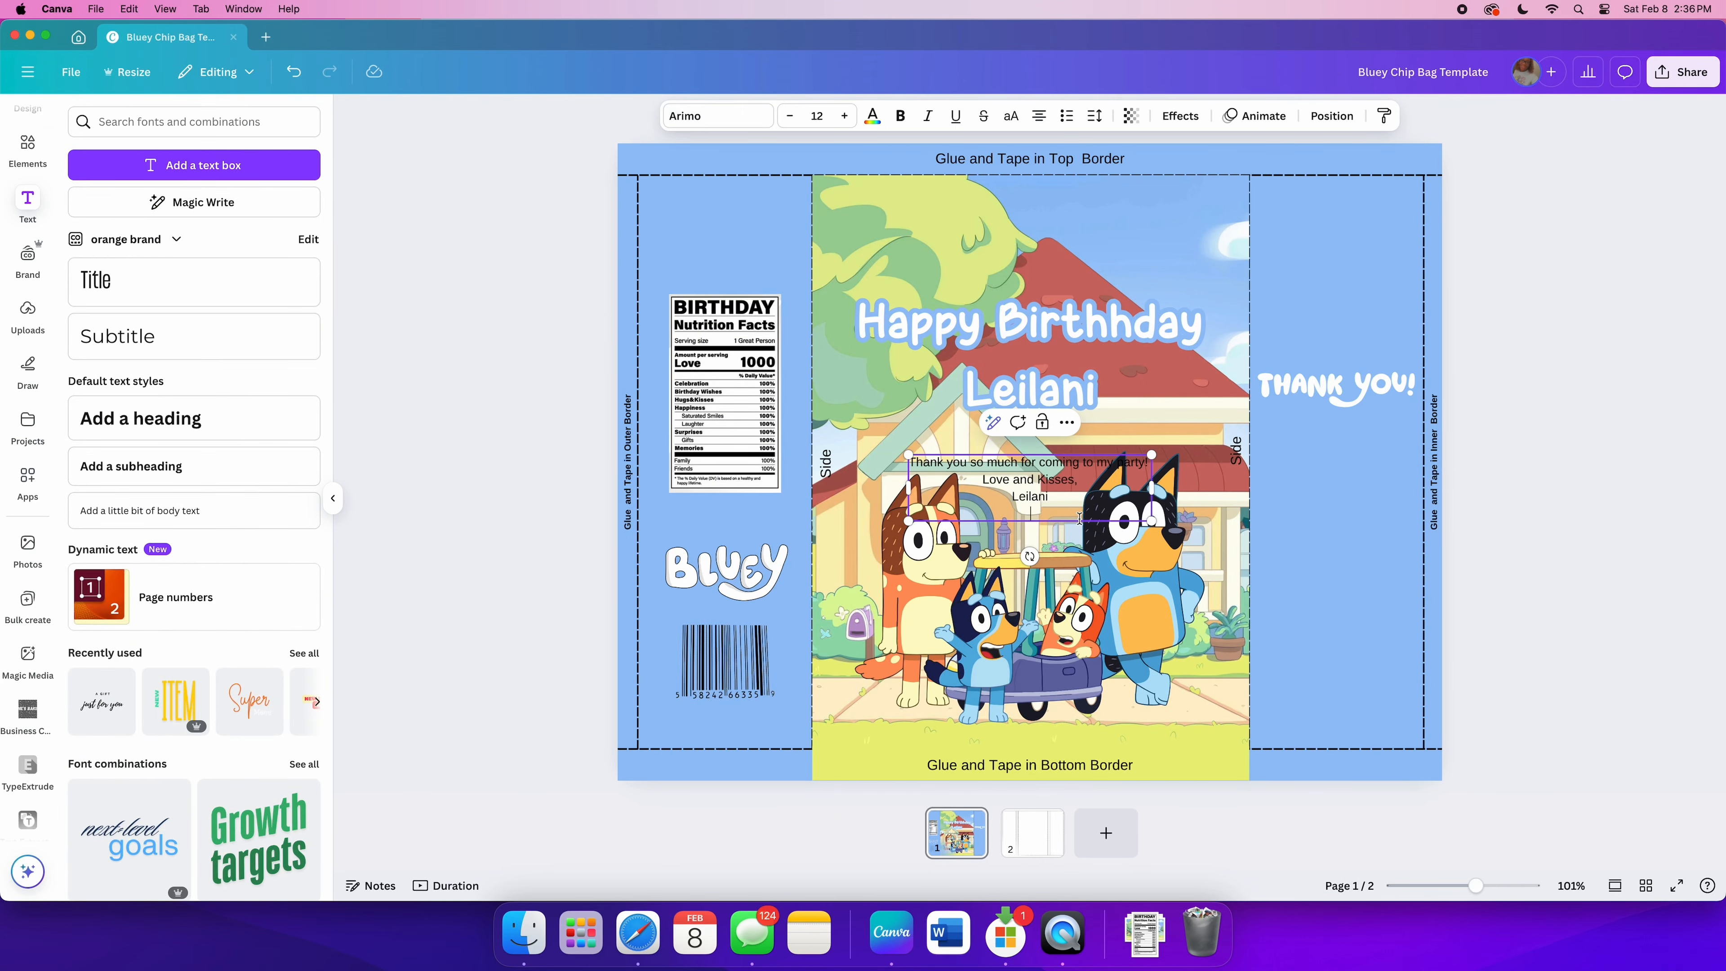
left_click_drag(1079, 518, 1377, 482)
Step: Replace "and" with "&" in the sign-off so it reads "Love & Kisses,"
key("BackSpace")
key("BackSpace")
key("BackSpace")
key("BackSpace")
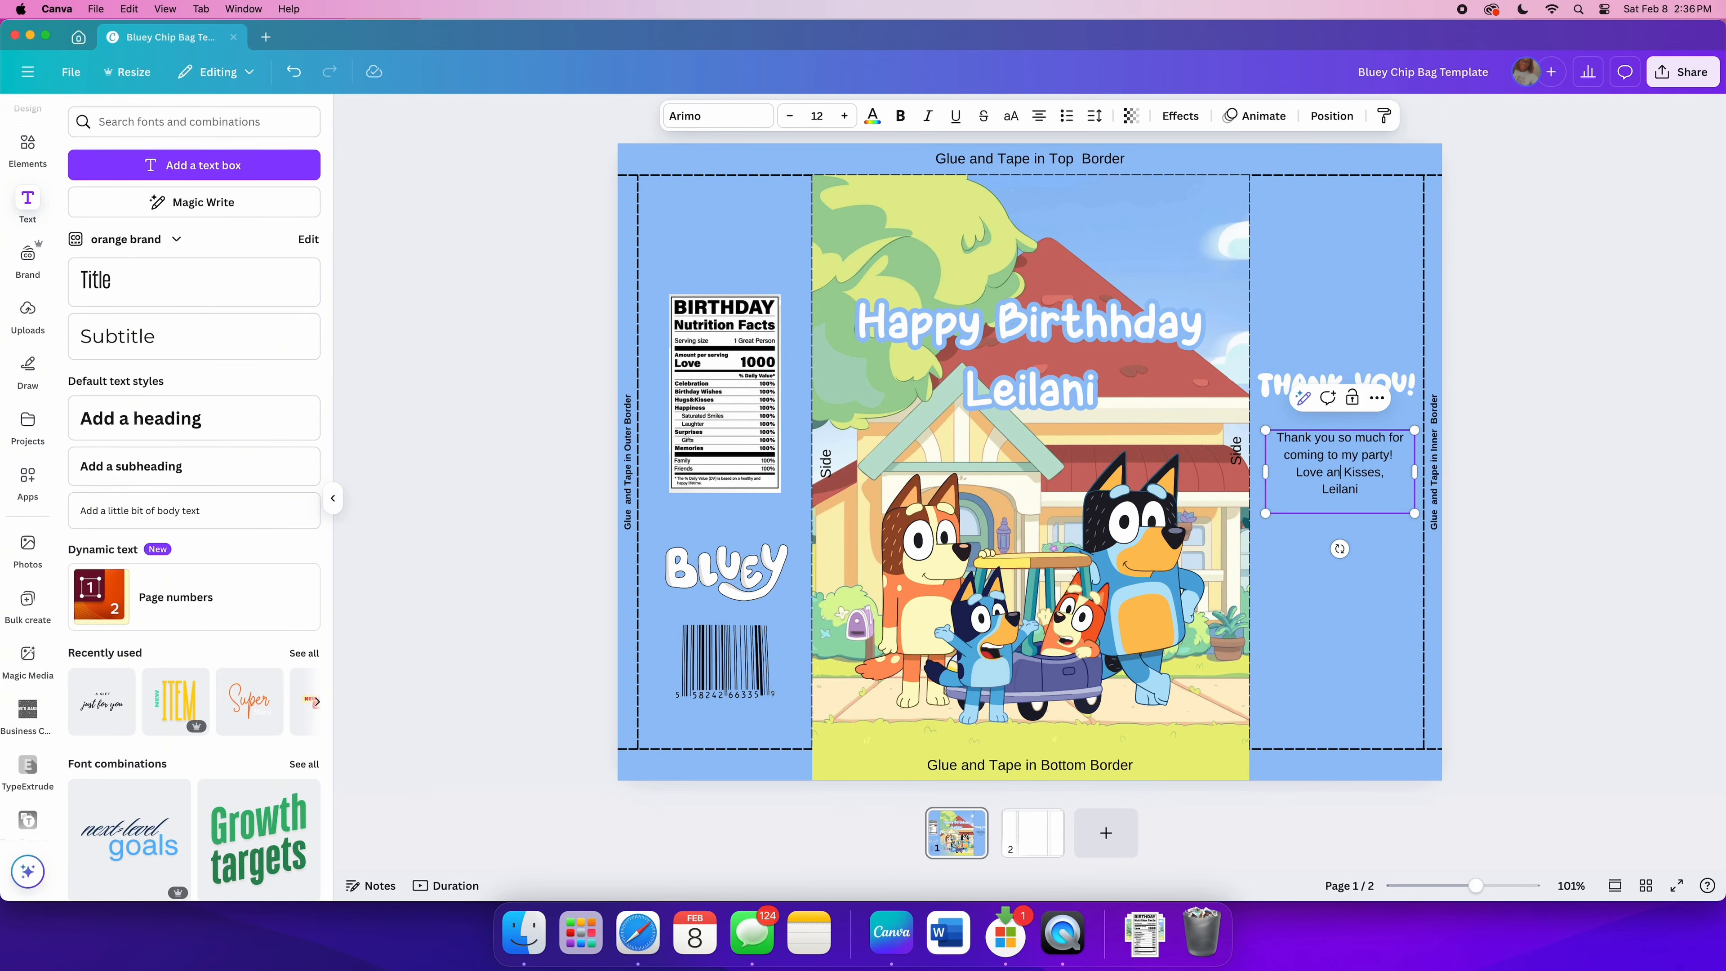
type("&")
Step: Make the entire thank-you message bold and white
left_click(1491, 463)
triple_click(1387, 477)
left_click(1279, 443)
key("super+a")
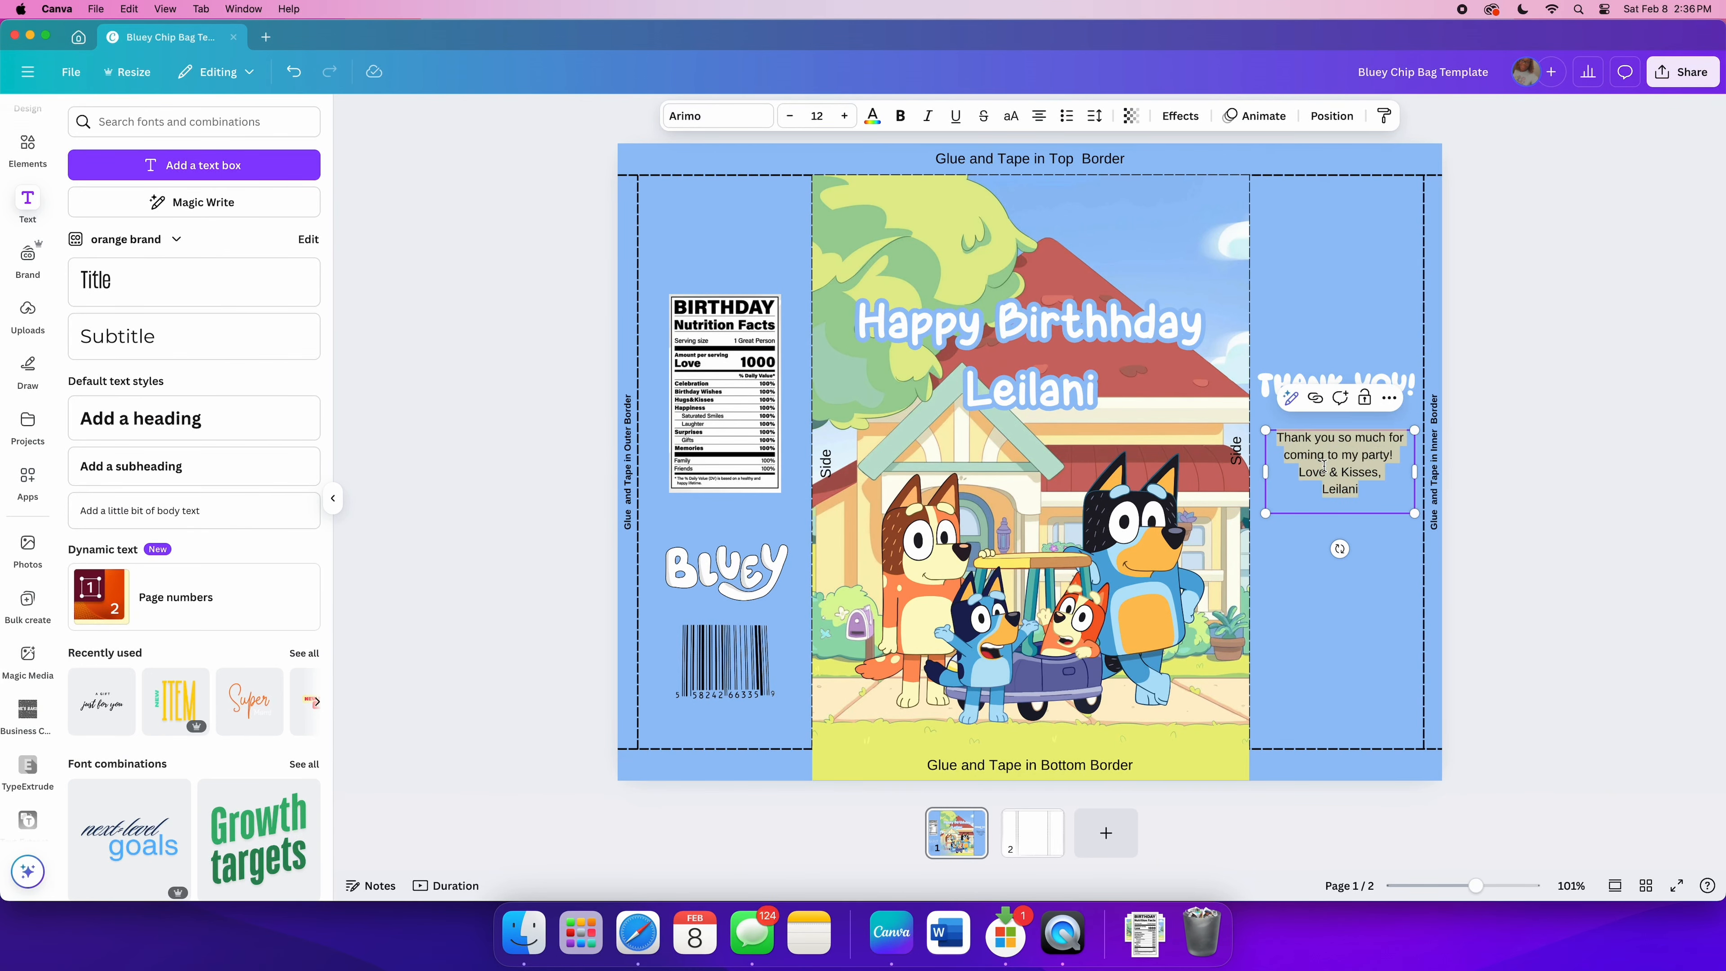
left_click(901, 116)
left_click(872, 115)
left_click(270, 231)
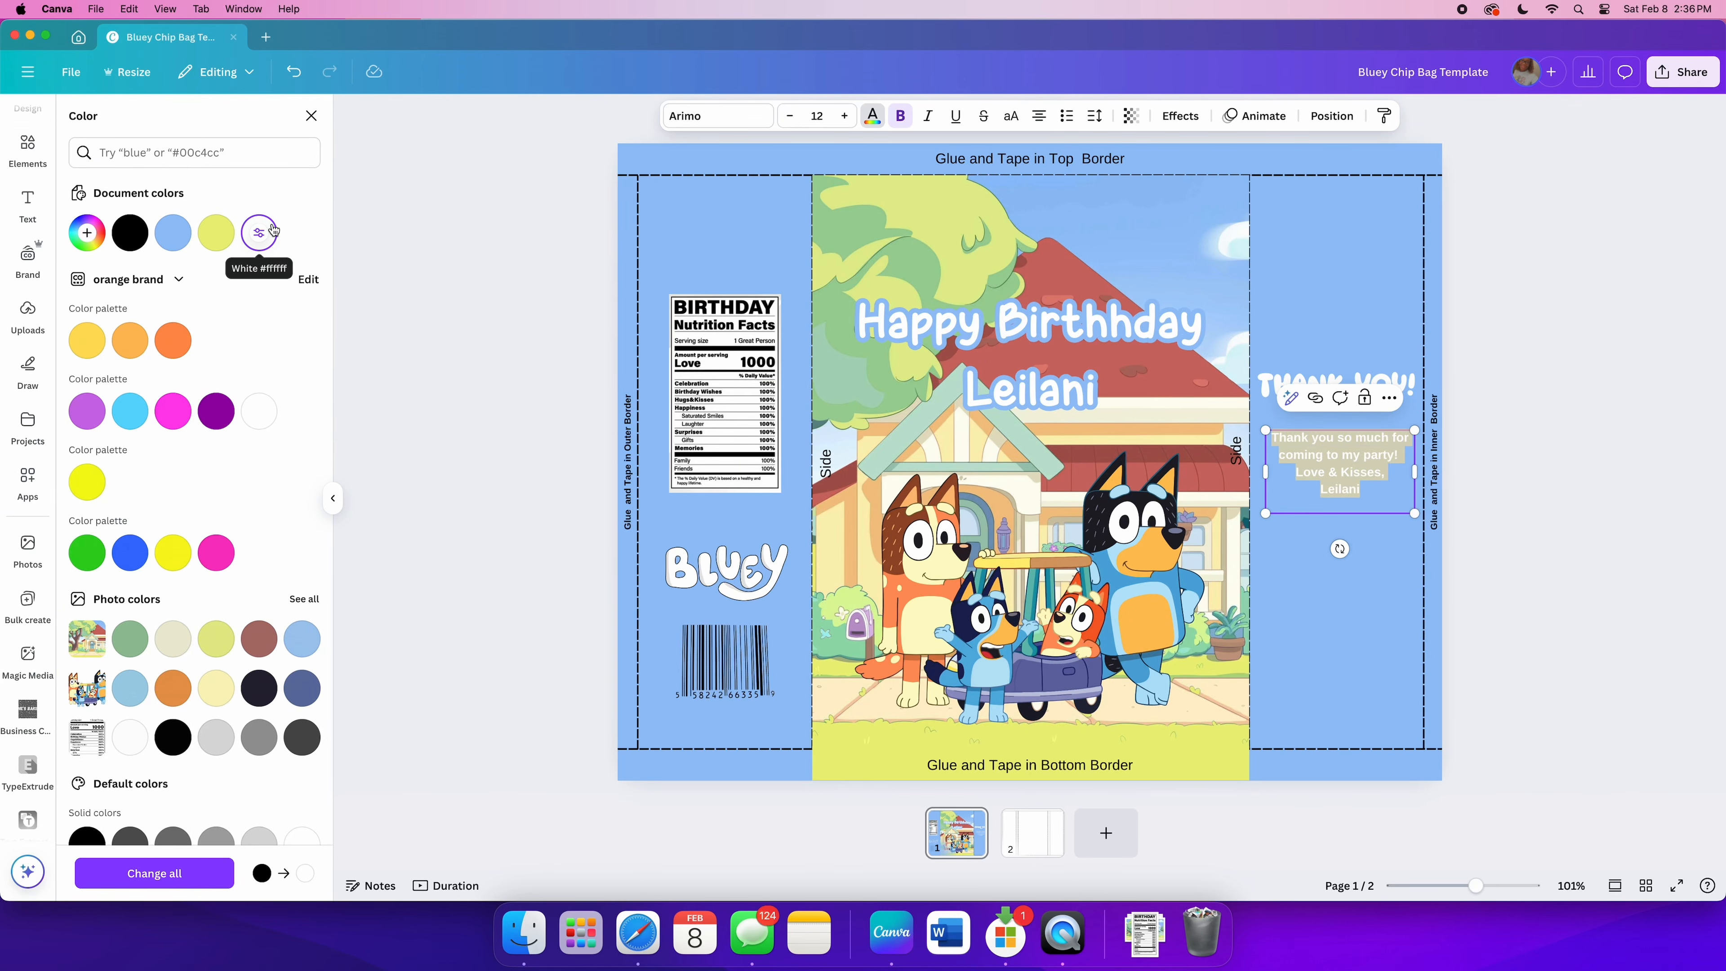
Step: Color the message light blue and add a rounded square, scaled to about the text's width, around it below "THANK YOU!"
left_click(165, 237)
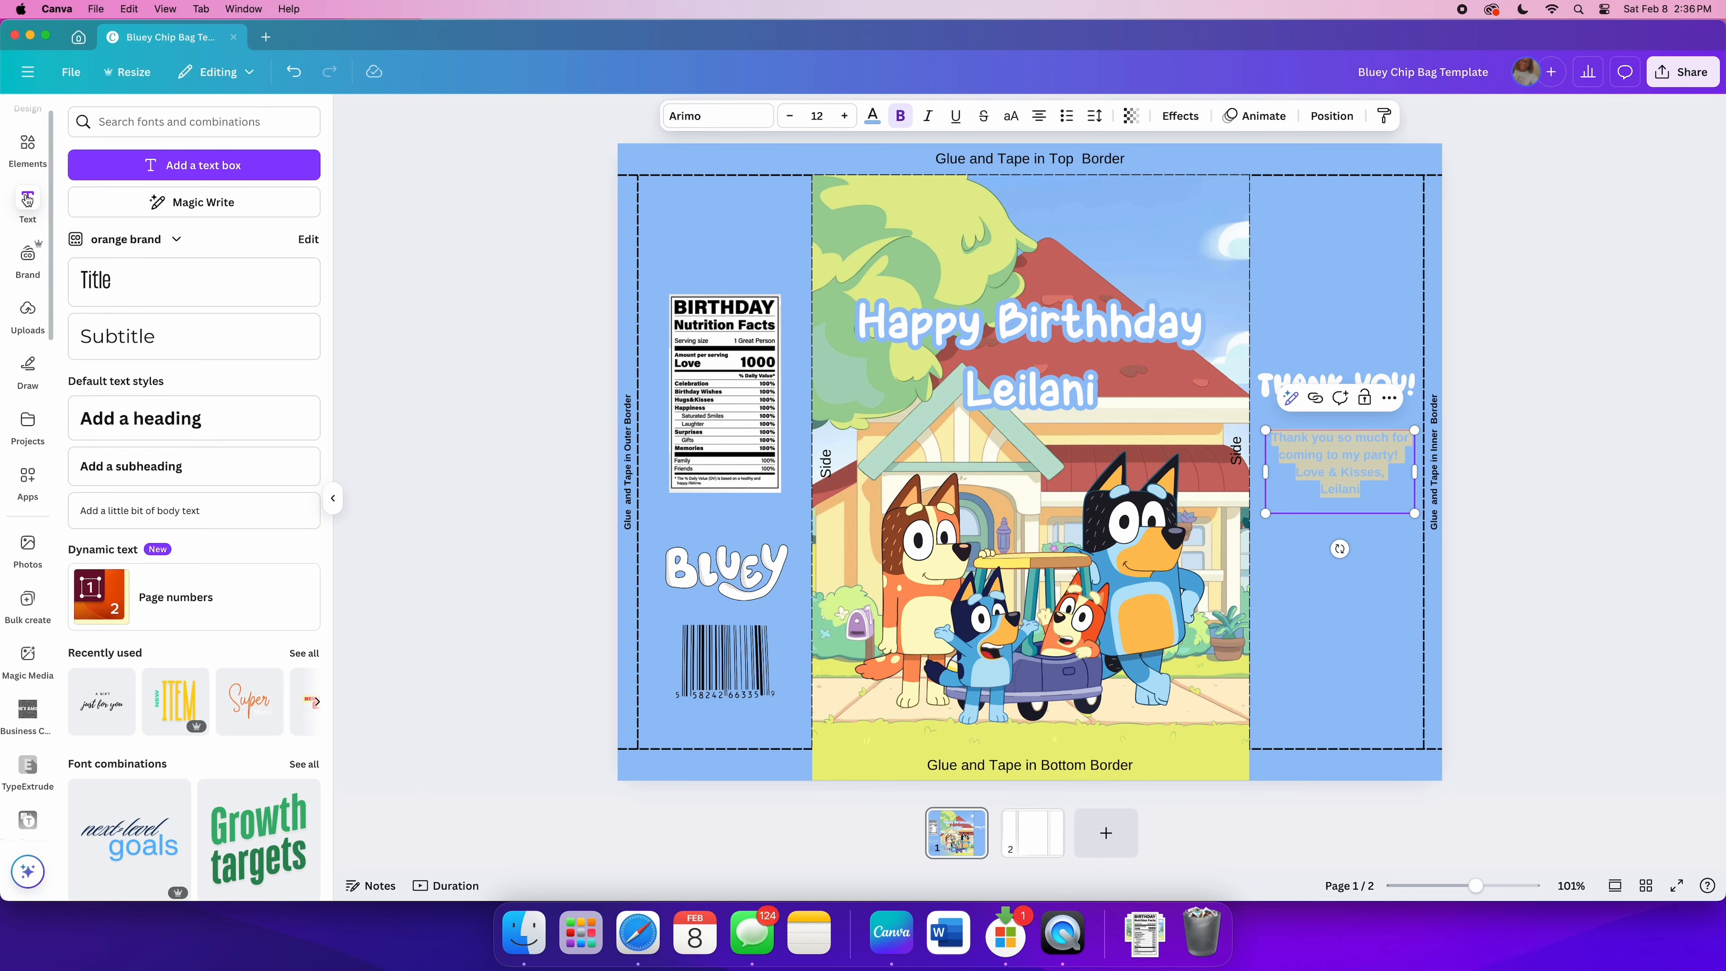
left_click(28, 155)
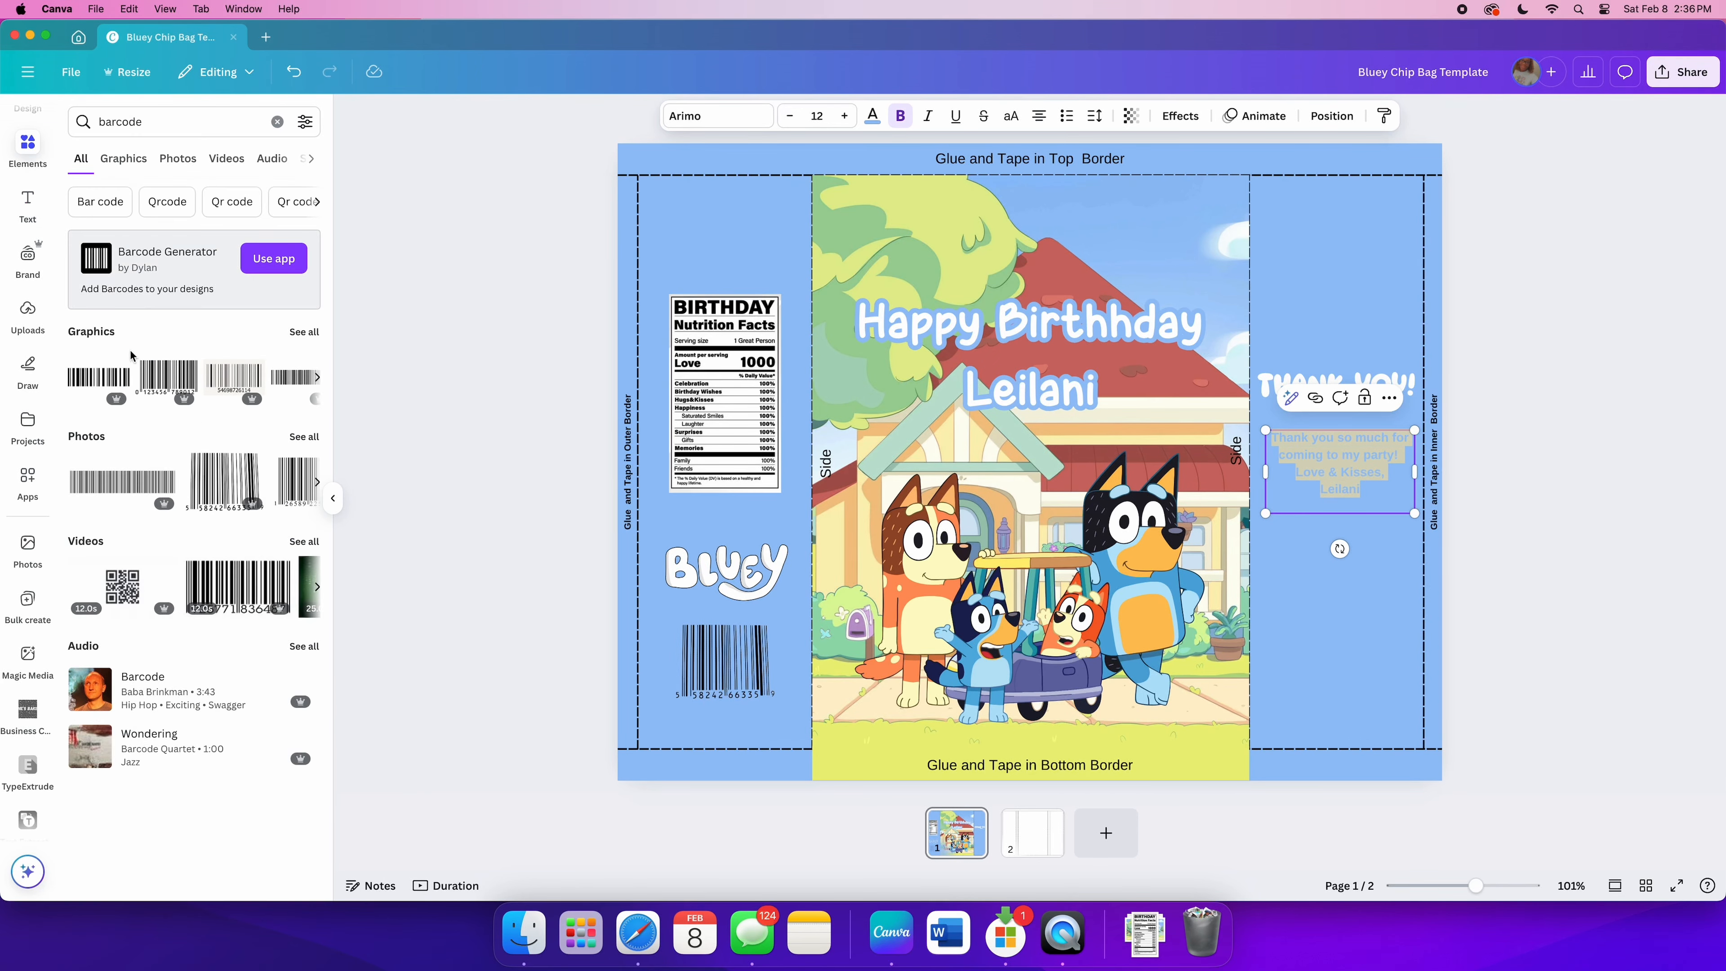
left_click(27, 155)
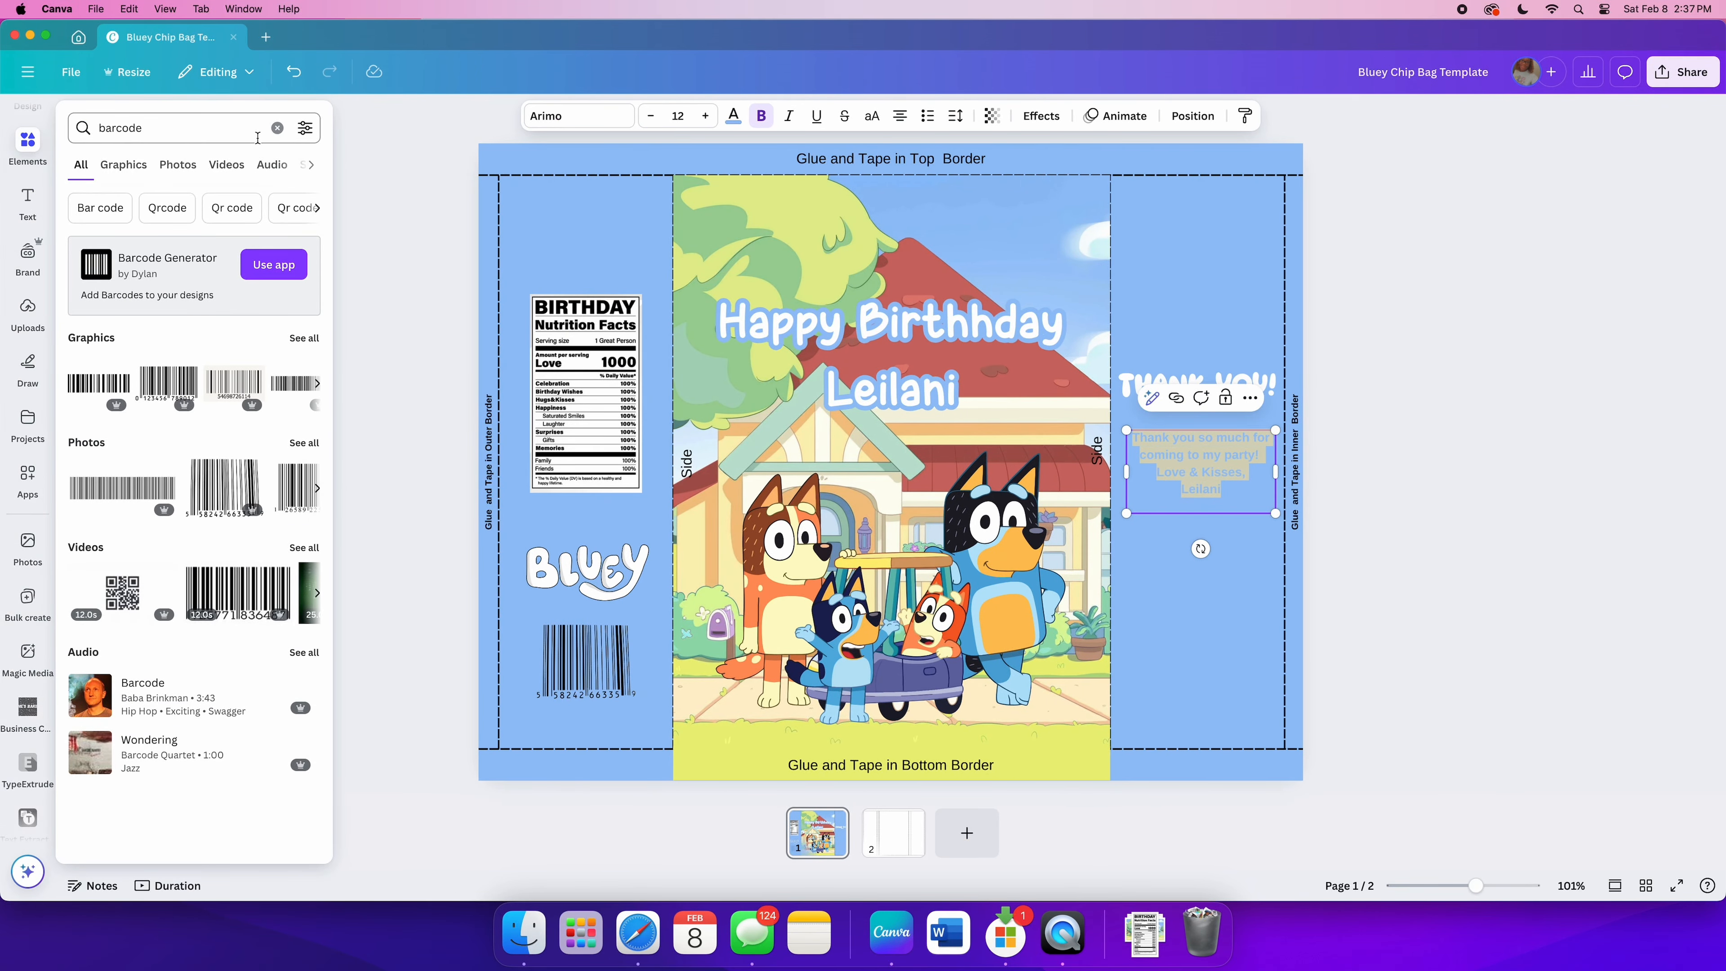
key("BackSpace")
left_click(277, 128)
left_click(71, 350)
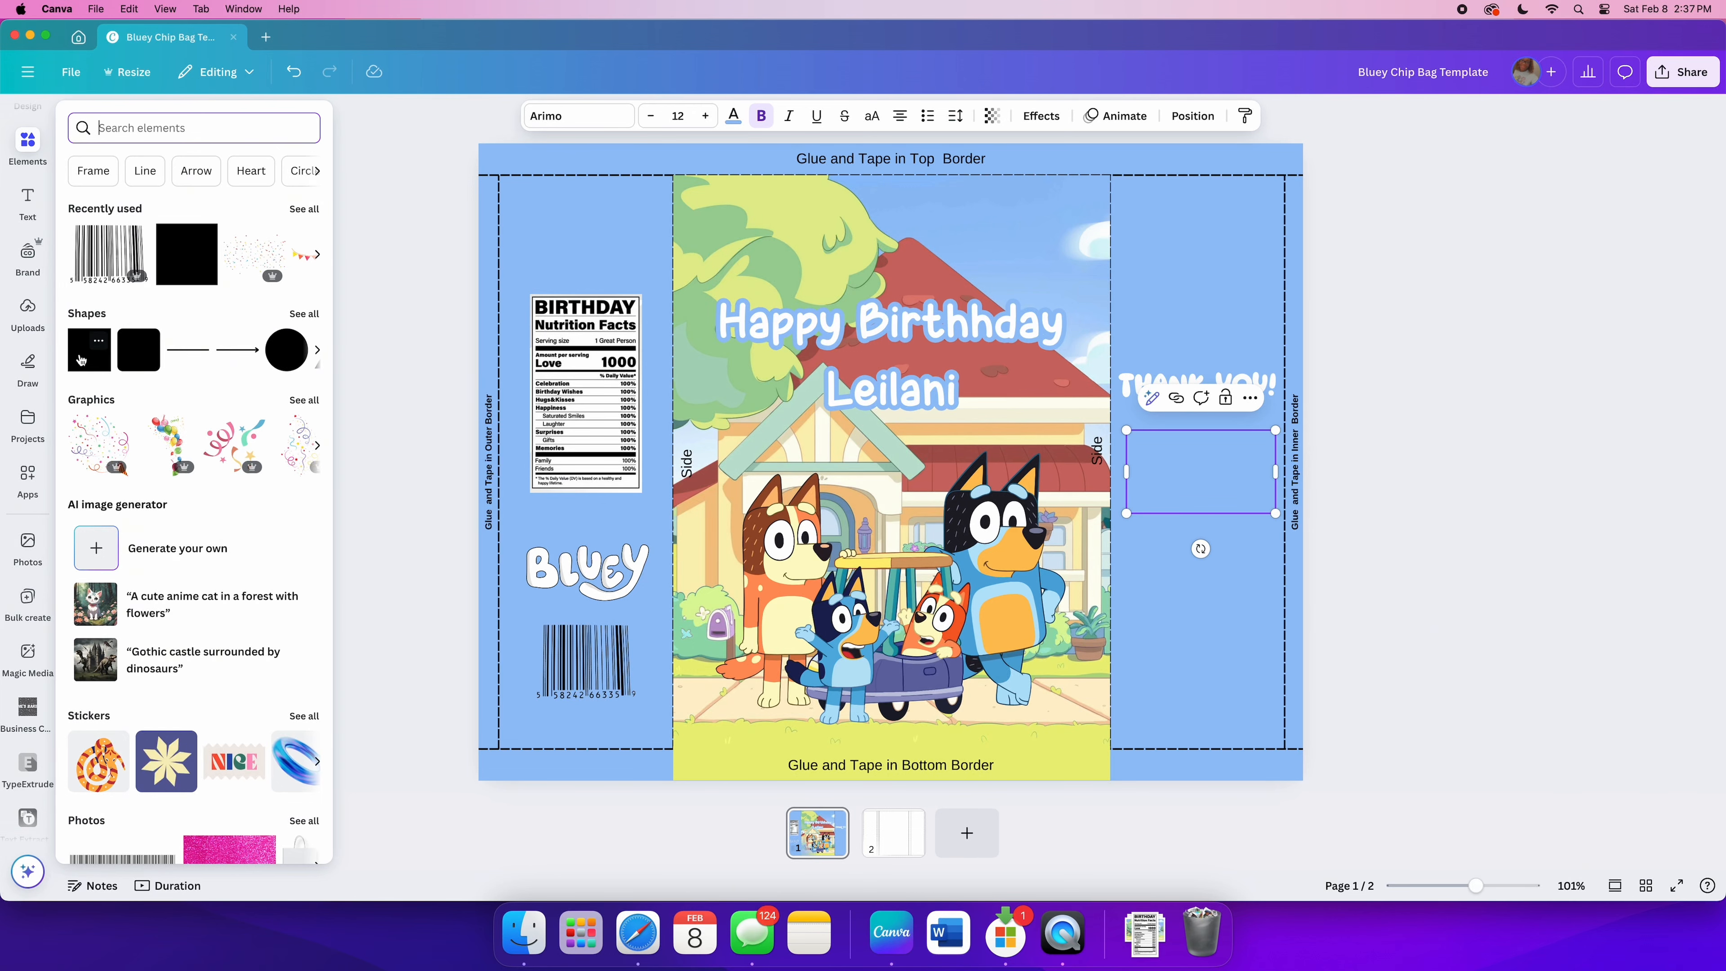
left_click(138, 351)
left_click_drag(913, 454, 1226, 496)
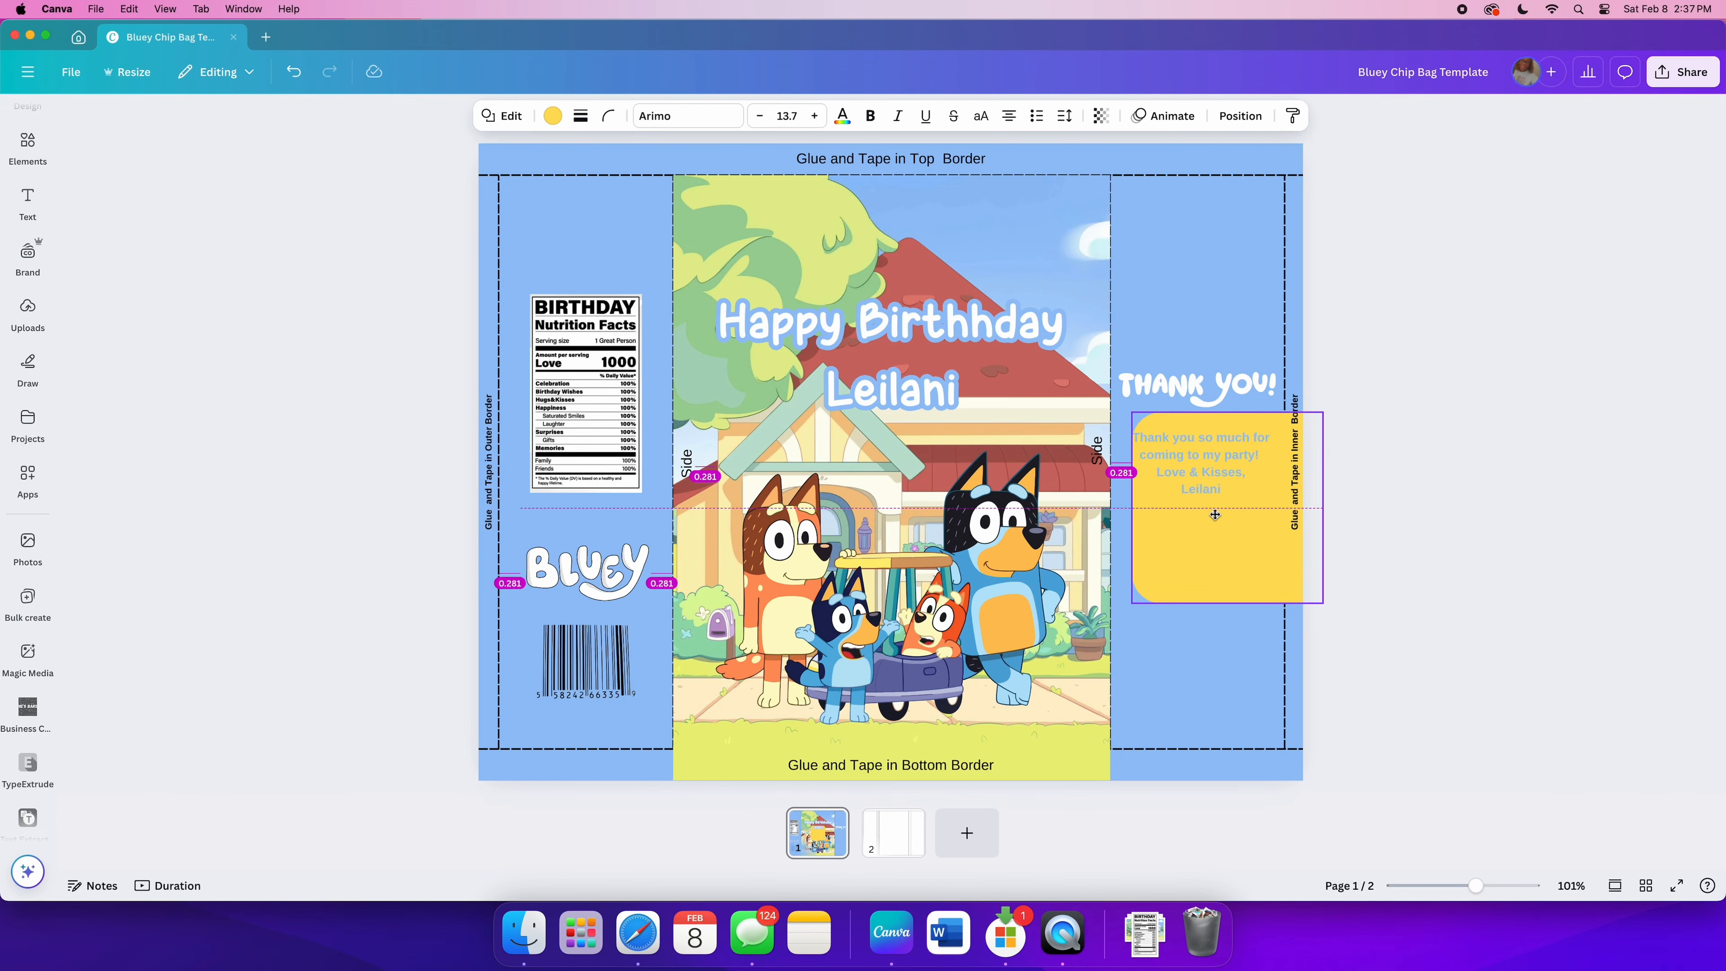
left_click_drag(1298, 409, 1260, 452)
left_click_drag(1199, 520, 1216, 478)
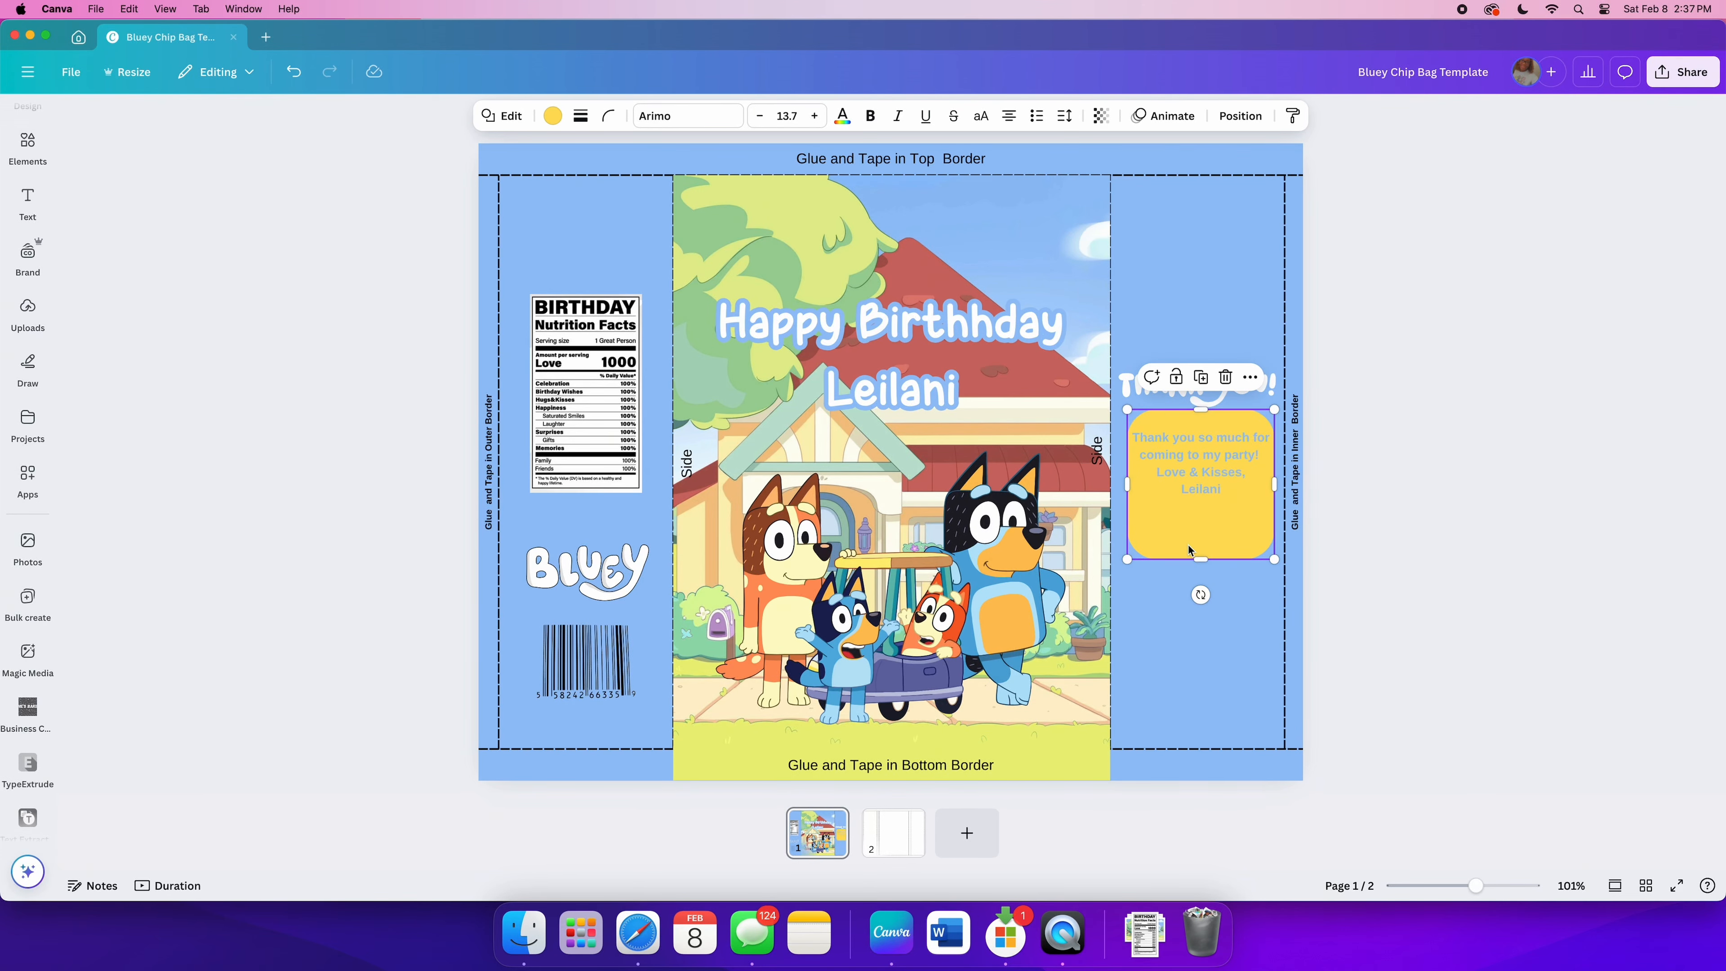
Step: Try a white fill on the rounded square behind the message, and delete the shape
left_click(552, 116)
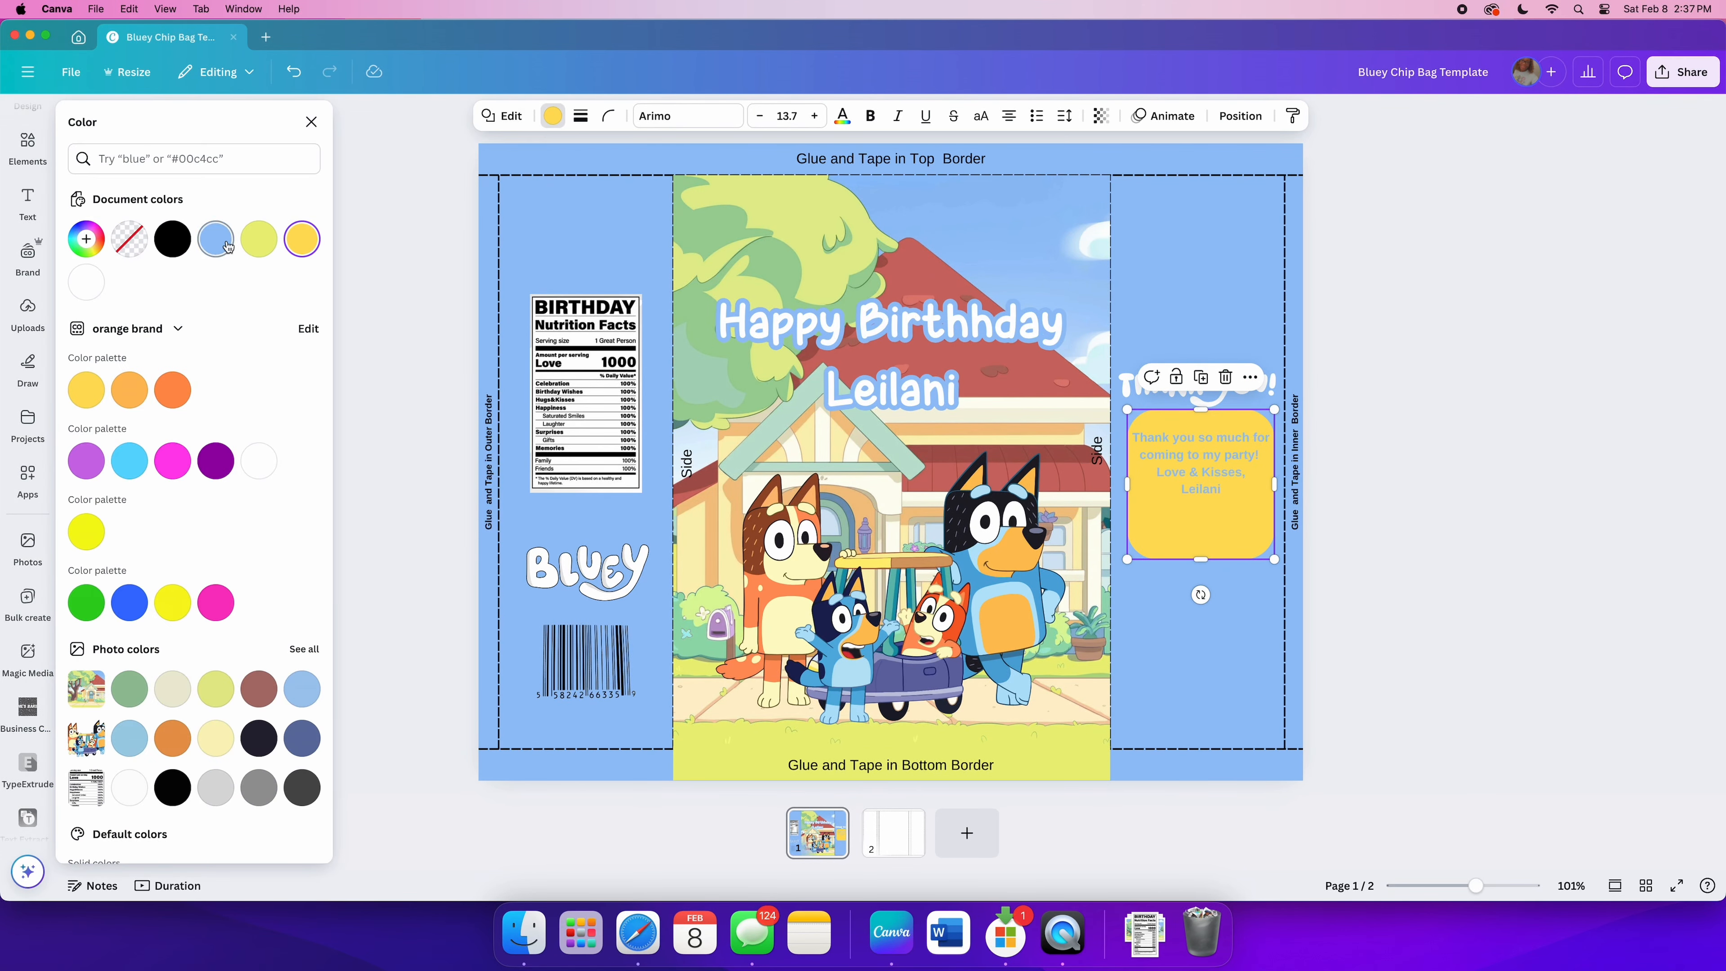
left_click(87, 281)
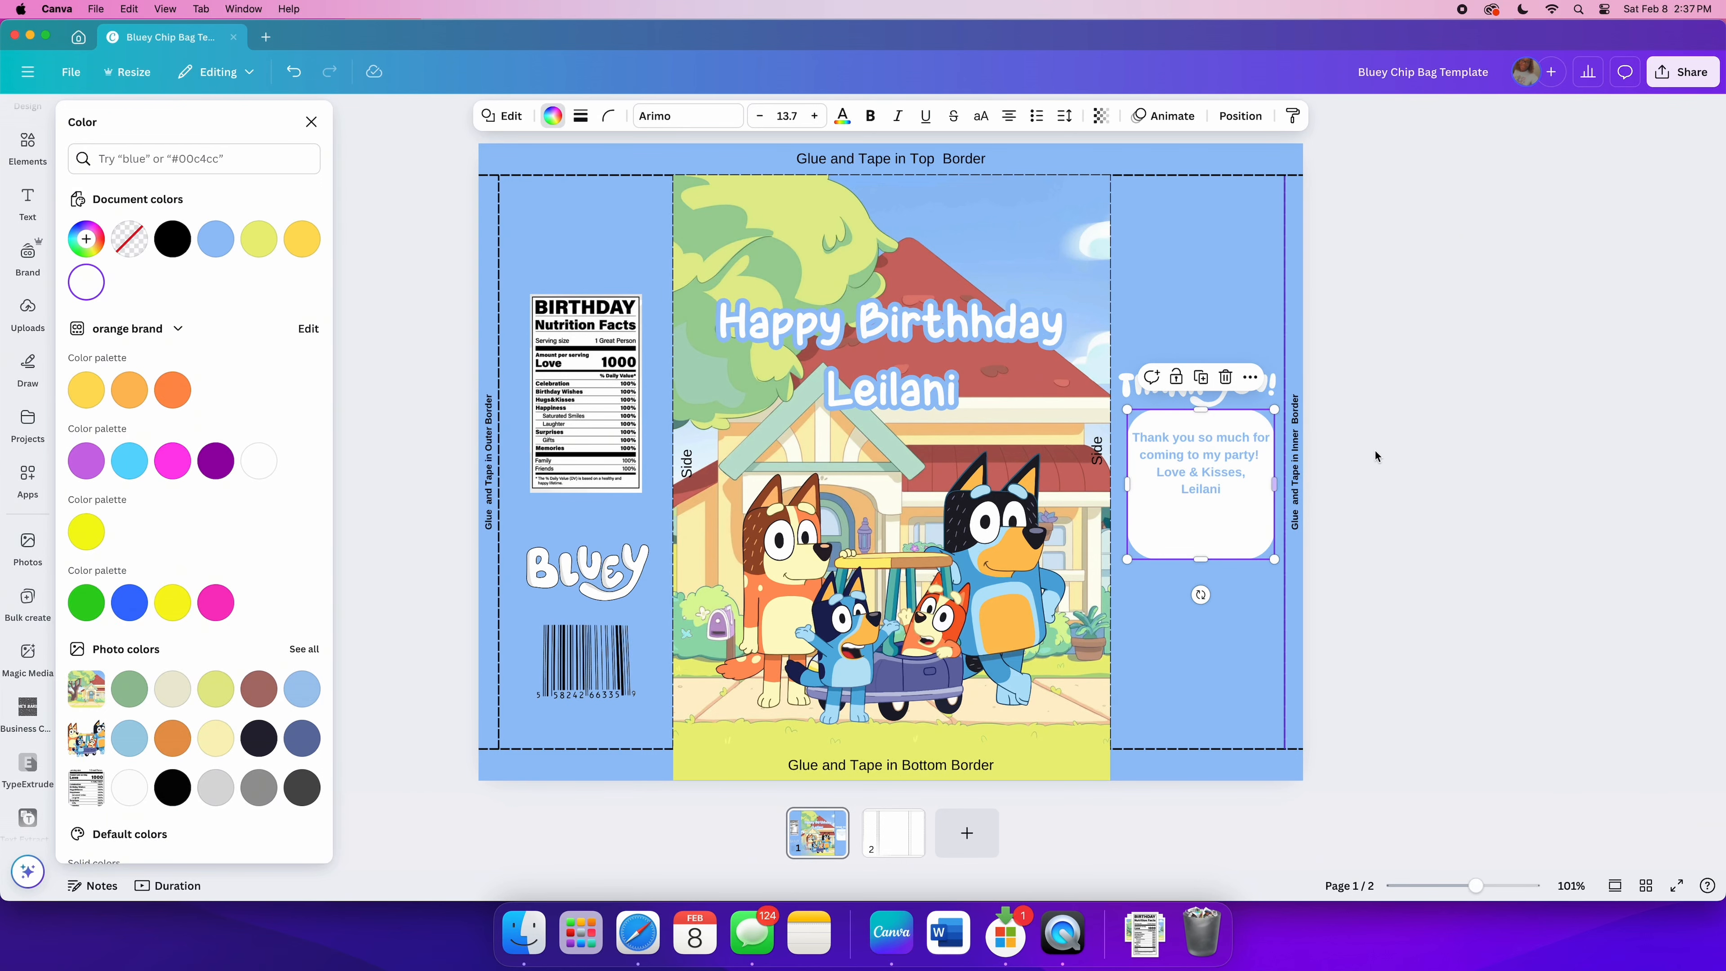
left_click(1411, 452)
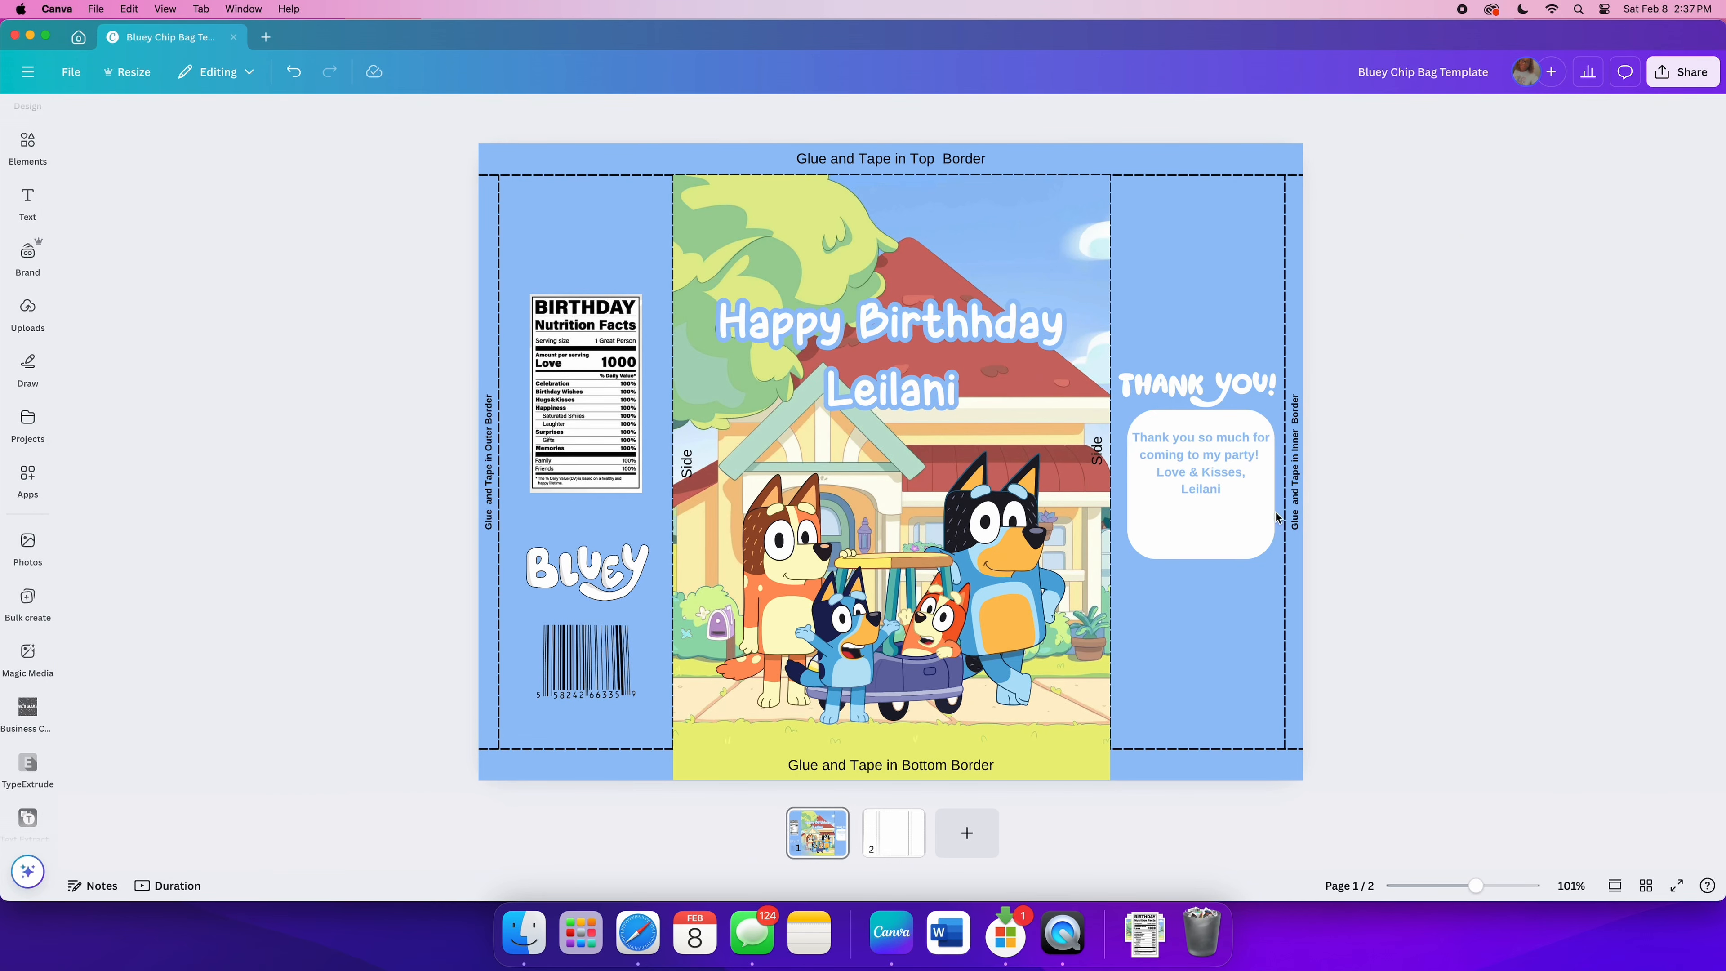
left_click(1243, 422)
key("Delete")
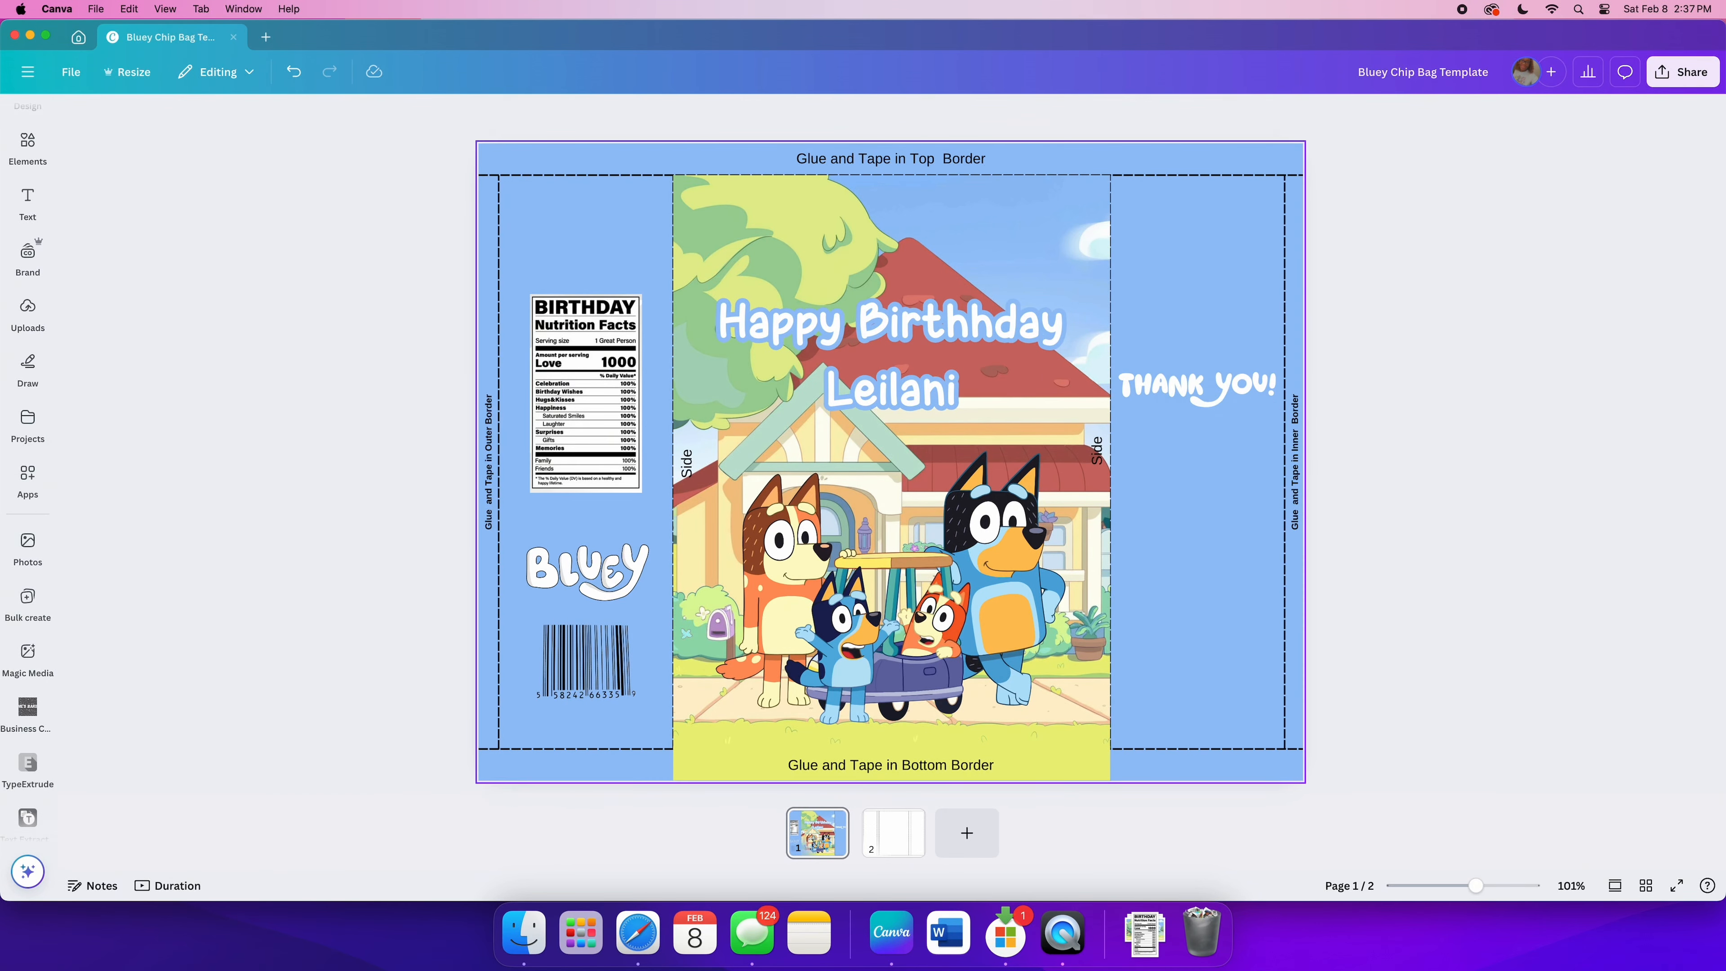
Step: Set the text color of the thank-you message below the heading to white
left_click(1219, 473)
left_click(733, 116)
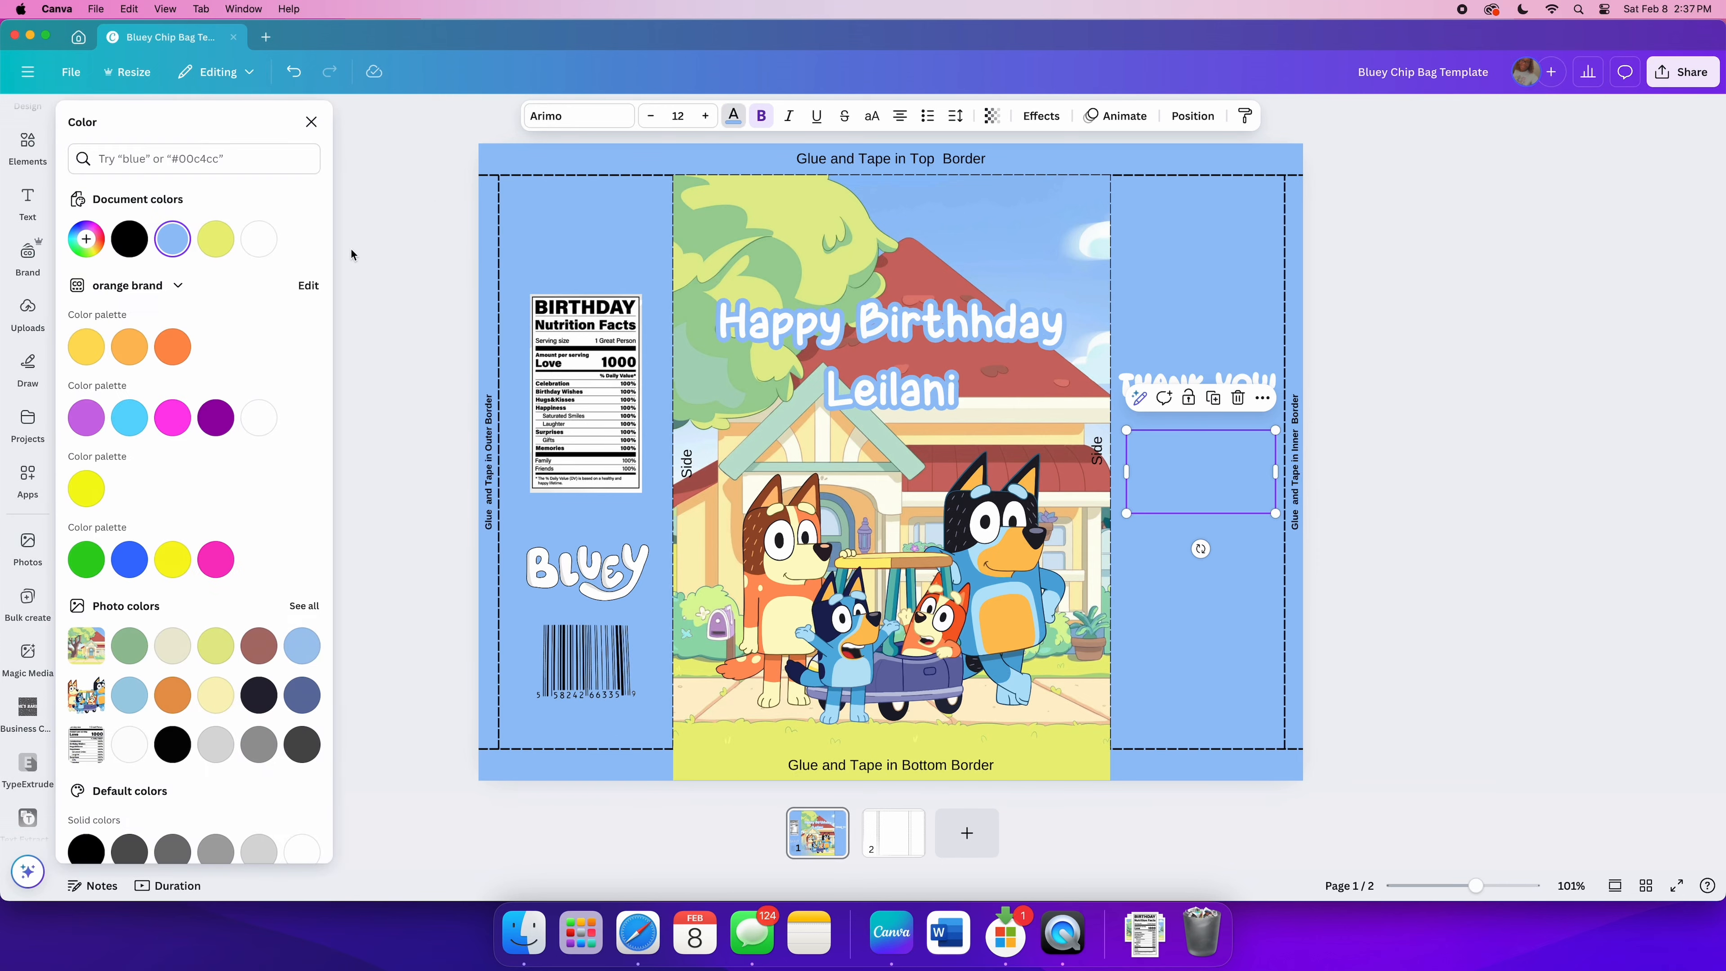
left_click(259, 239)
Step: Try the Born Pink Regular font on the whole thank-you message
left_click(1235, 499)
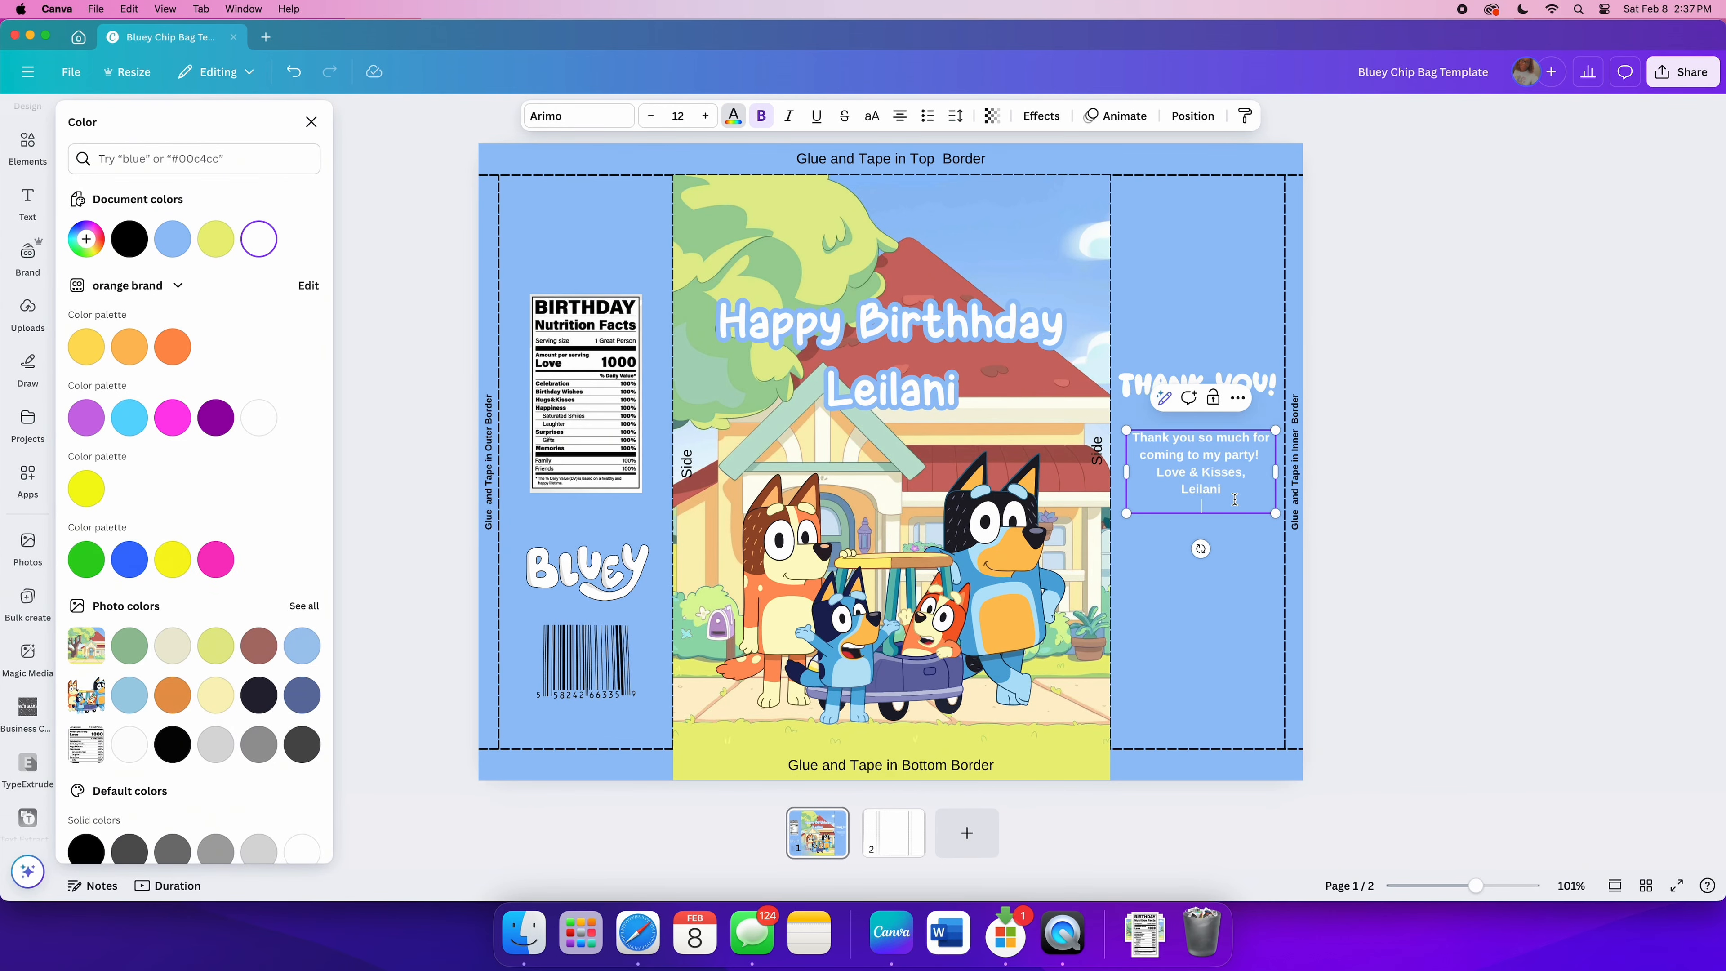
key("super+a")
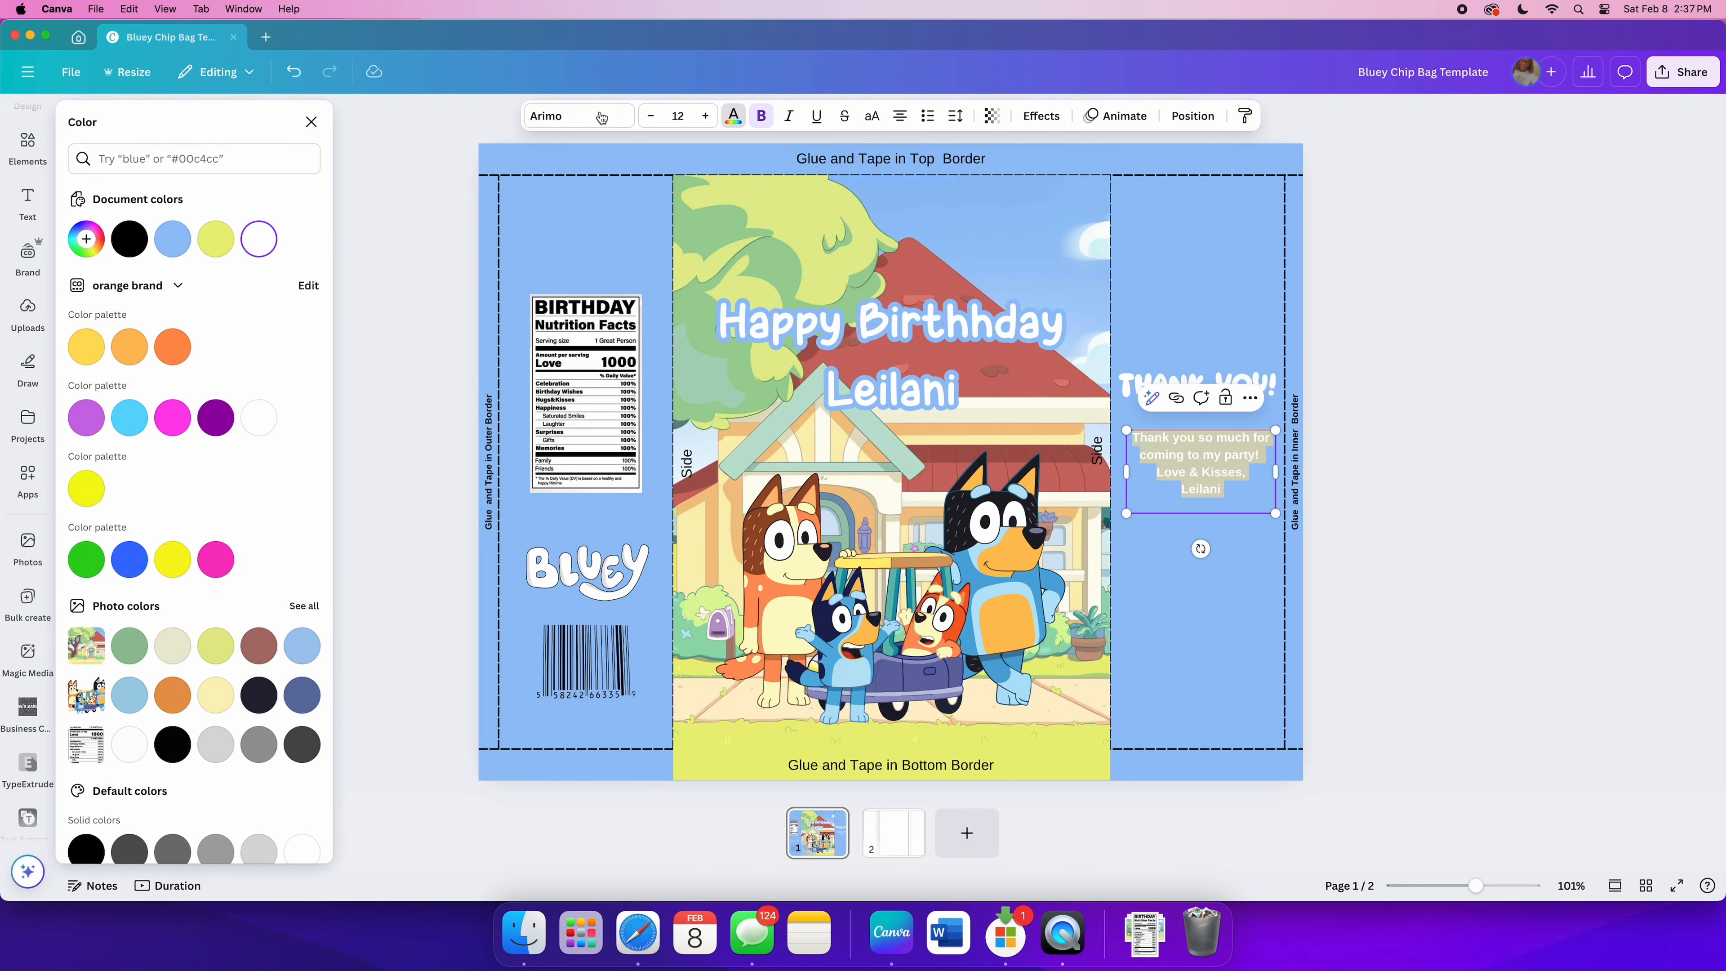
left_click(581, 115)
scroll(149, 598, "down", 5)
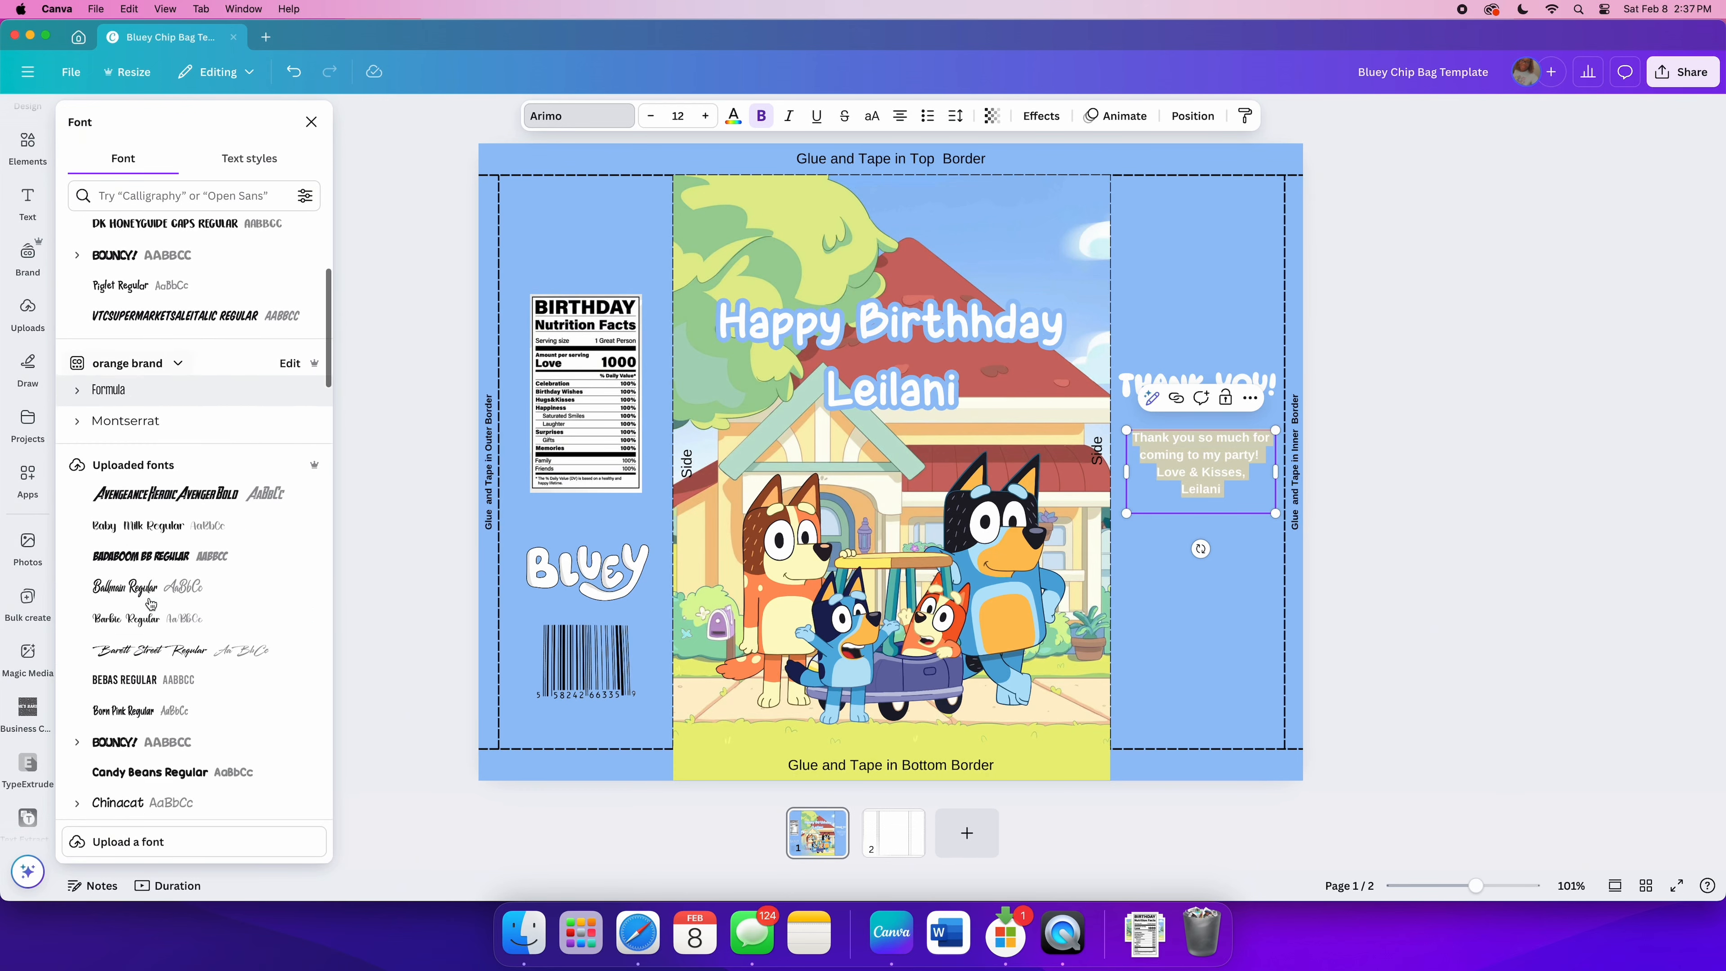
scroll(150, 603, "down", 1)
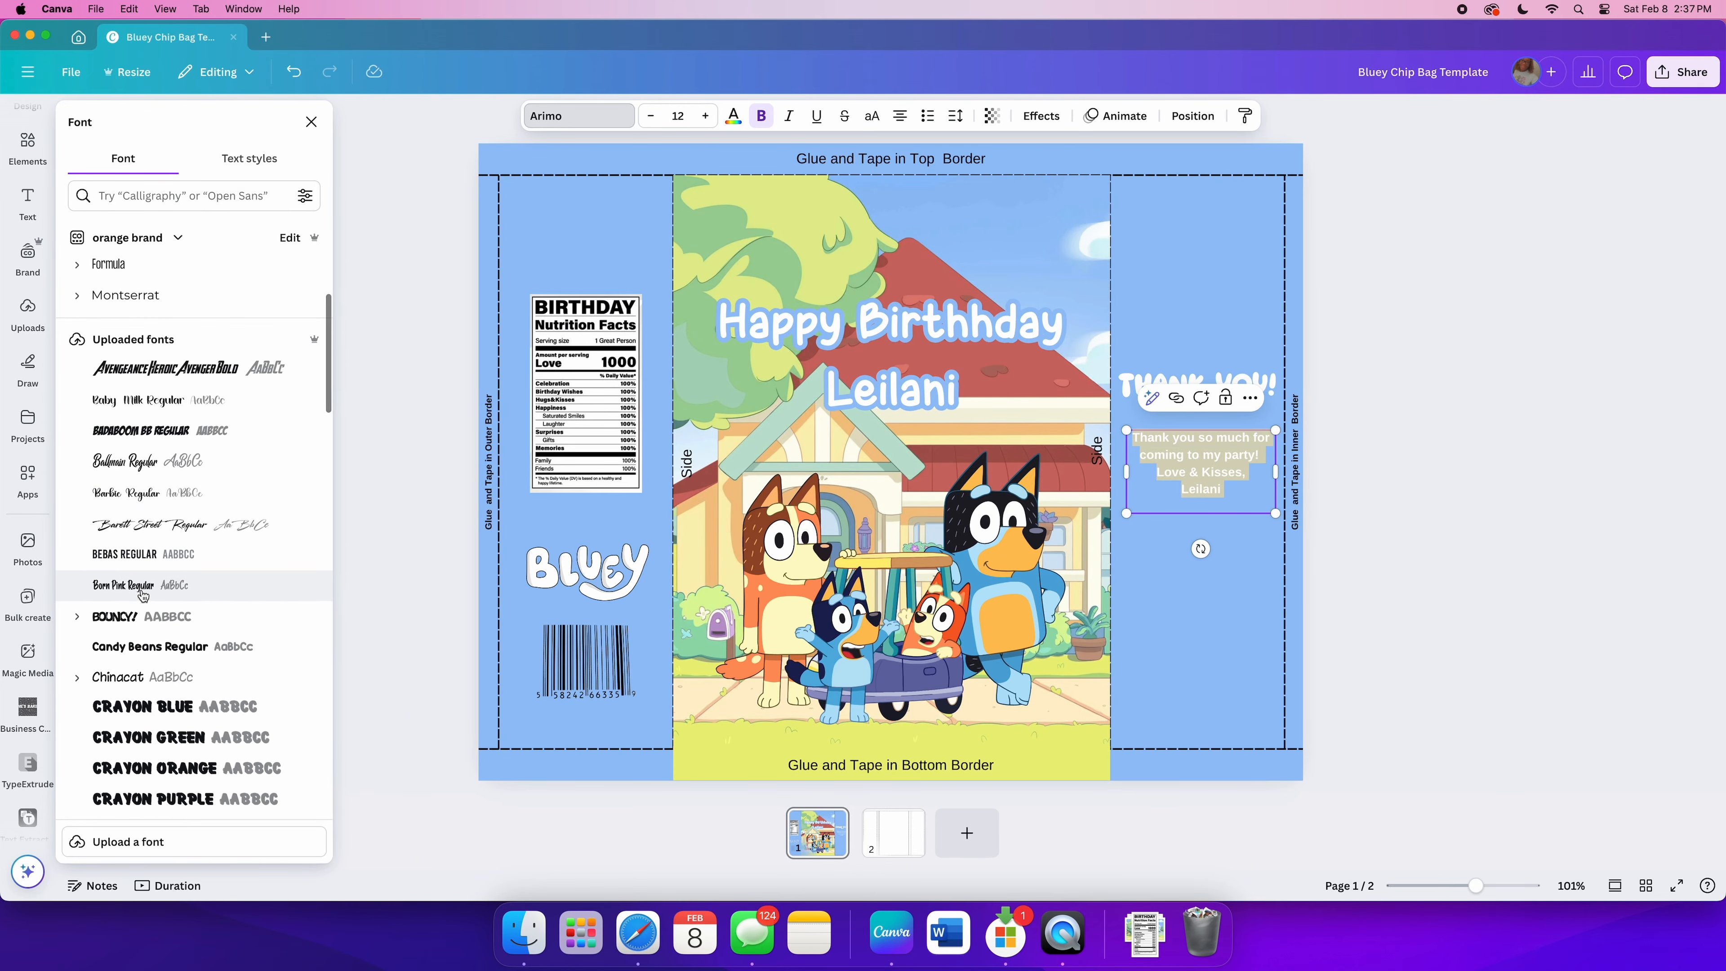
left_click(142, 592)
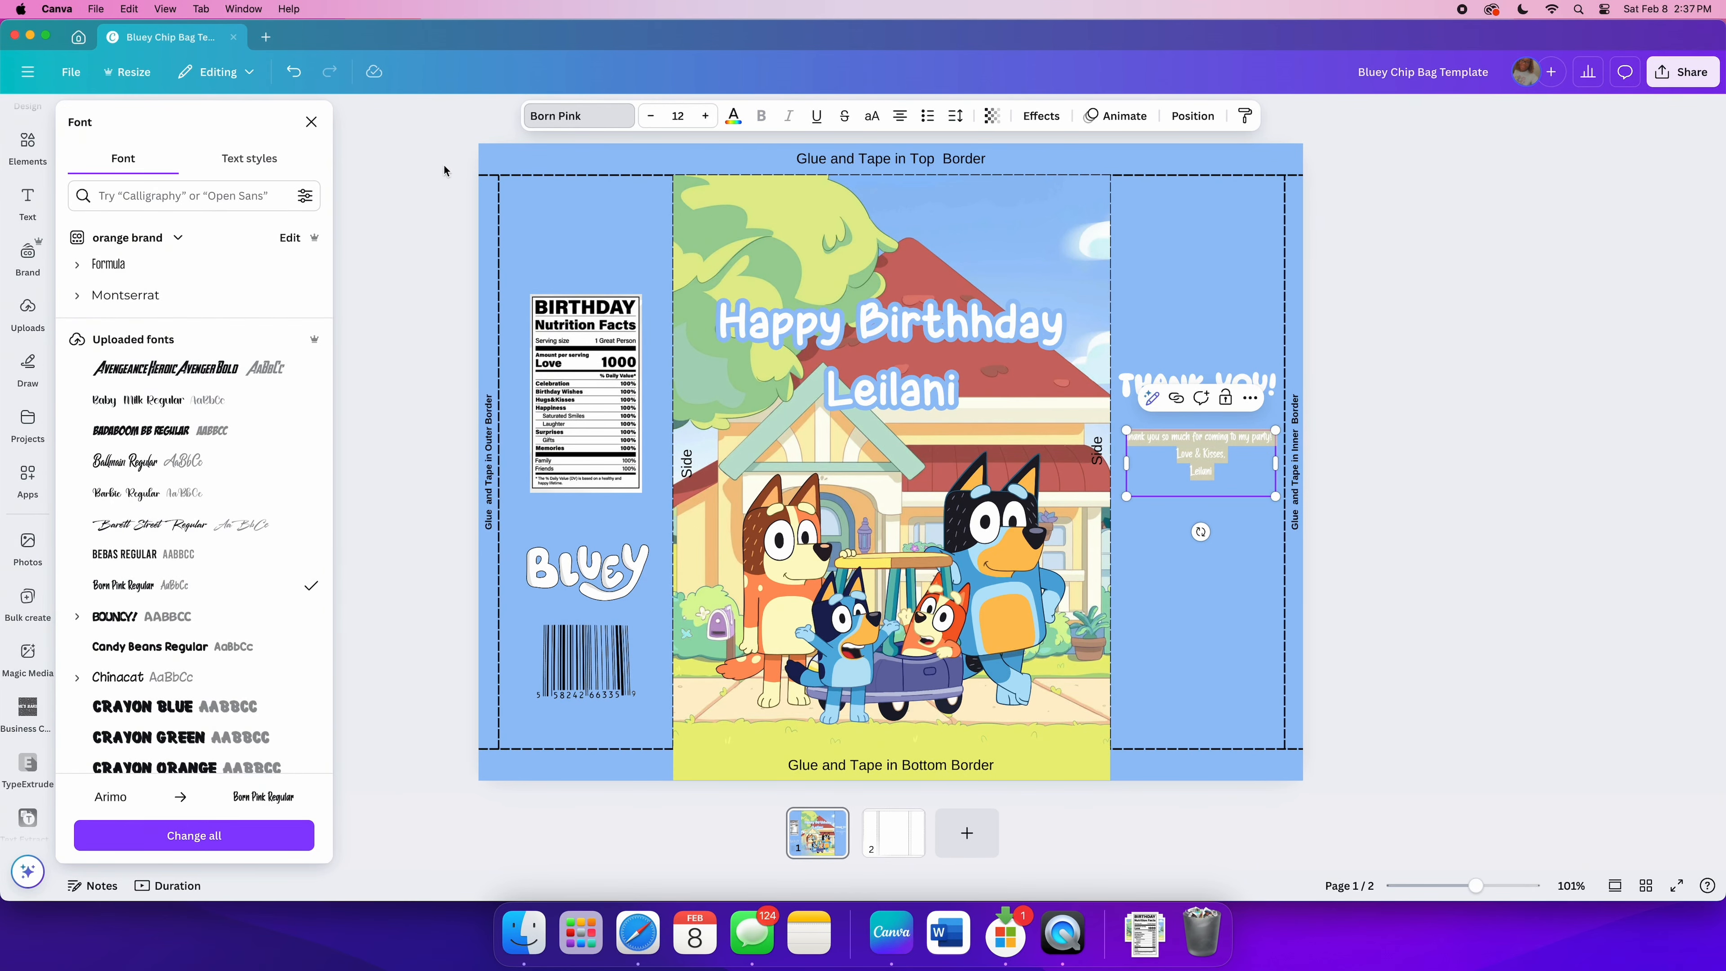
Step: Enlarge the thank-you message text to size 23
left_click(706, 116)
left_click(707, 116)
left_click(706, 115)
left_click(707, 115)
left_click(707, 116)
left_click(706, 116)
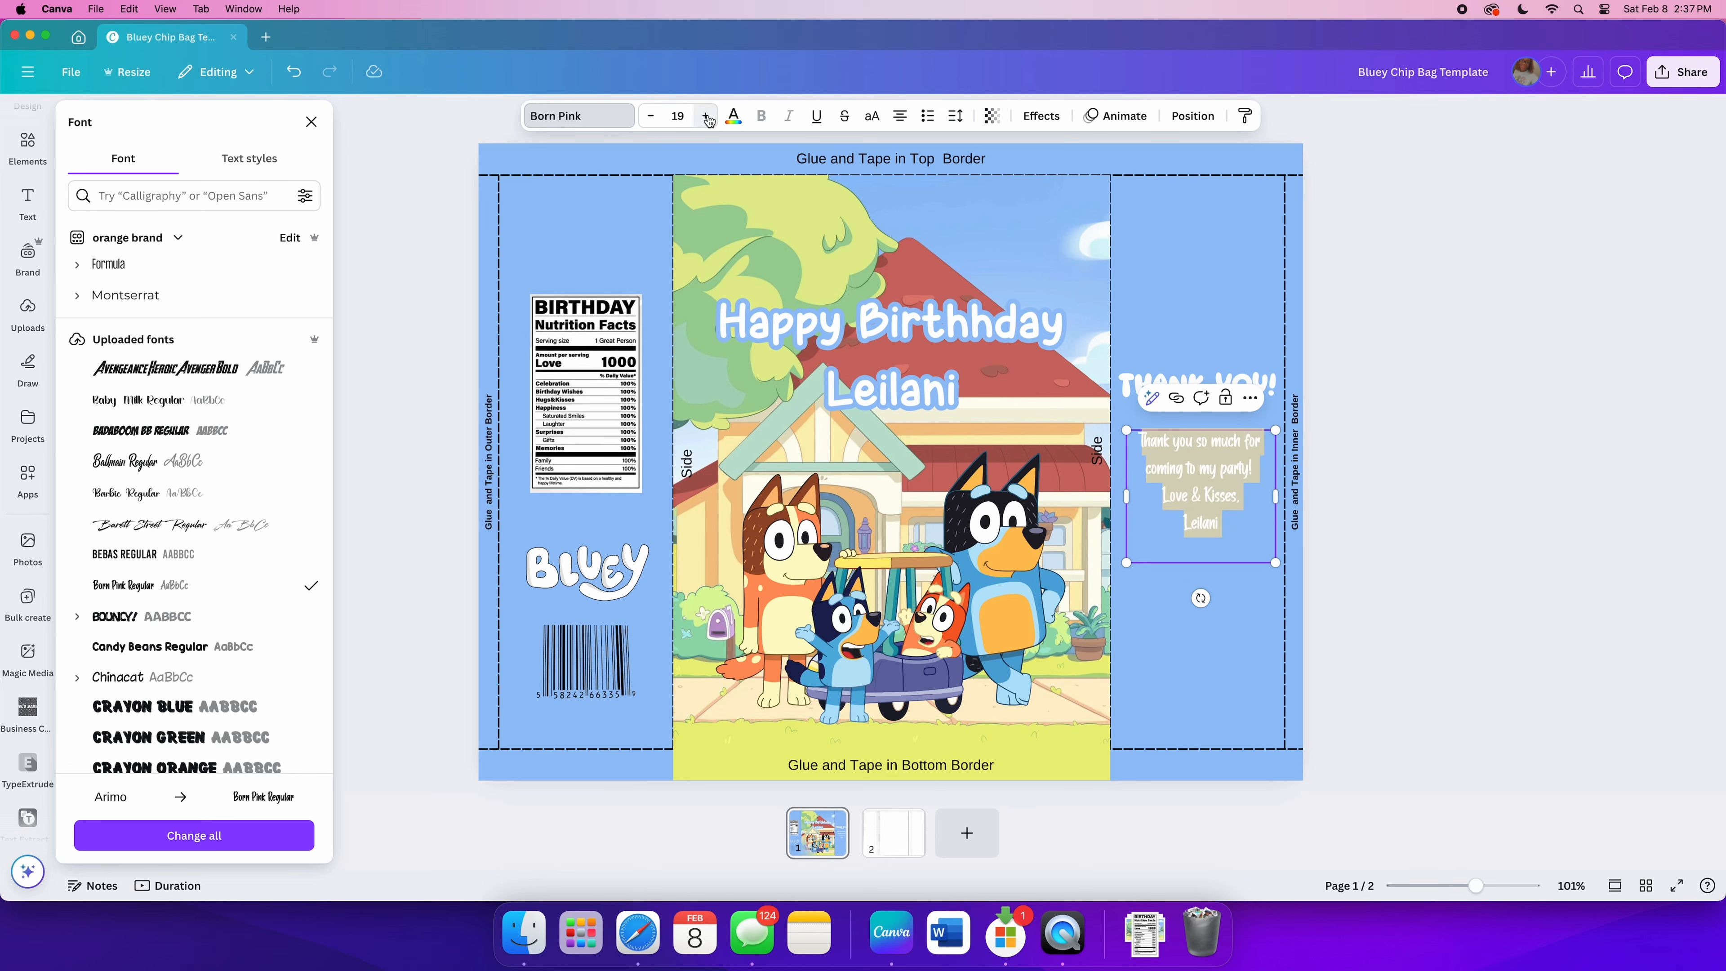
left_click(706, 116)
left_click(706, 115)
left_click(707, 116)
left_click(706, 115)
left_click(707, 115)
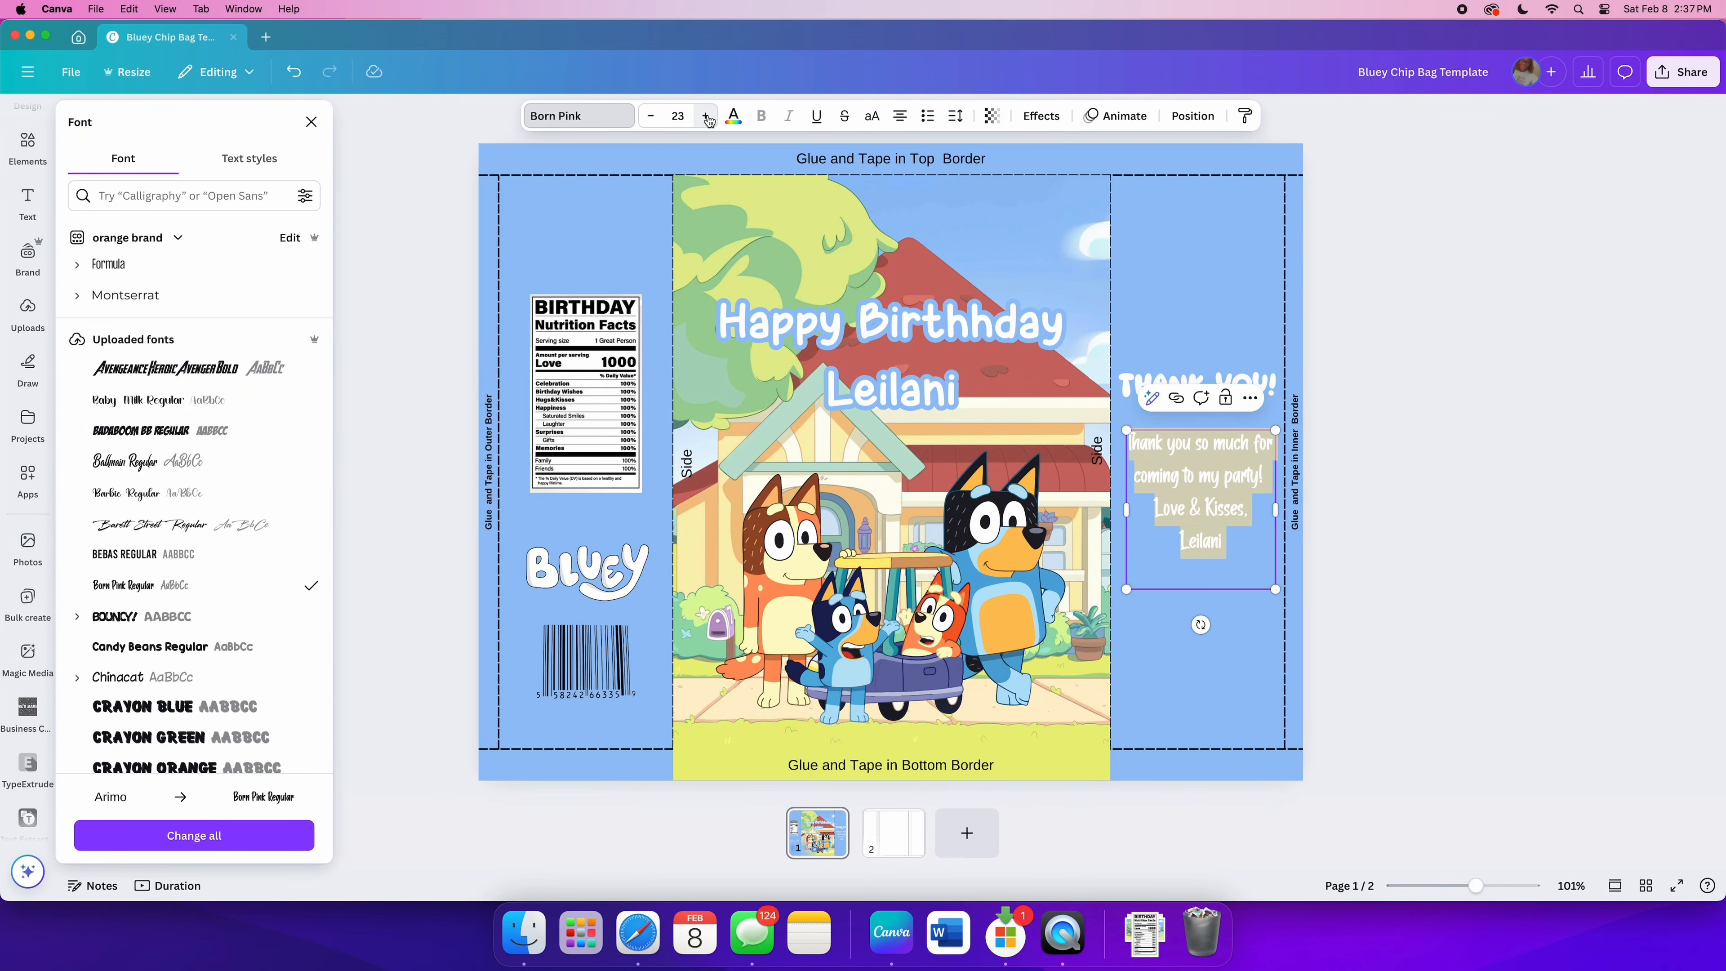
Step: Change the whole thank-you message to the FanKids Regular font and set its size to 20
left_click(890, 323)
left_click(1201, 455)
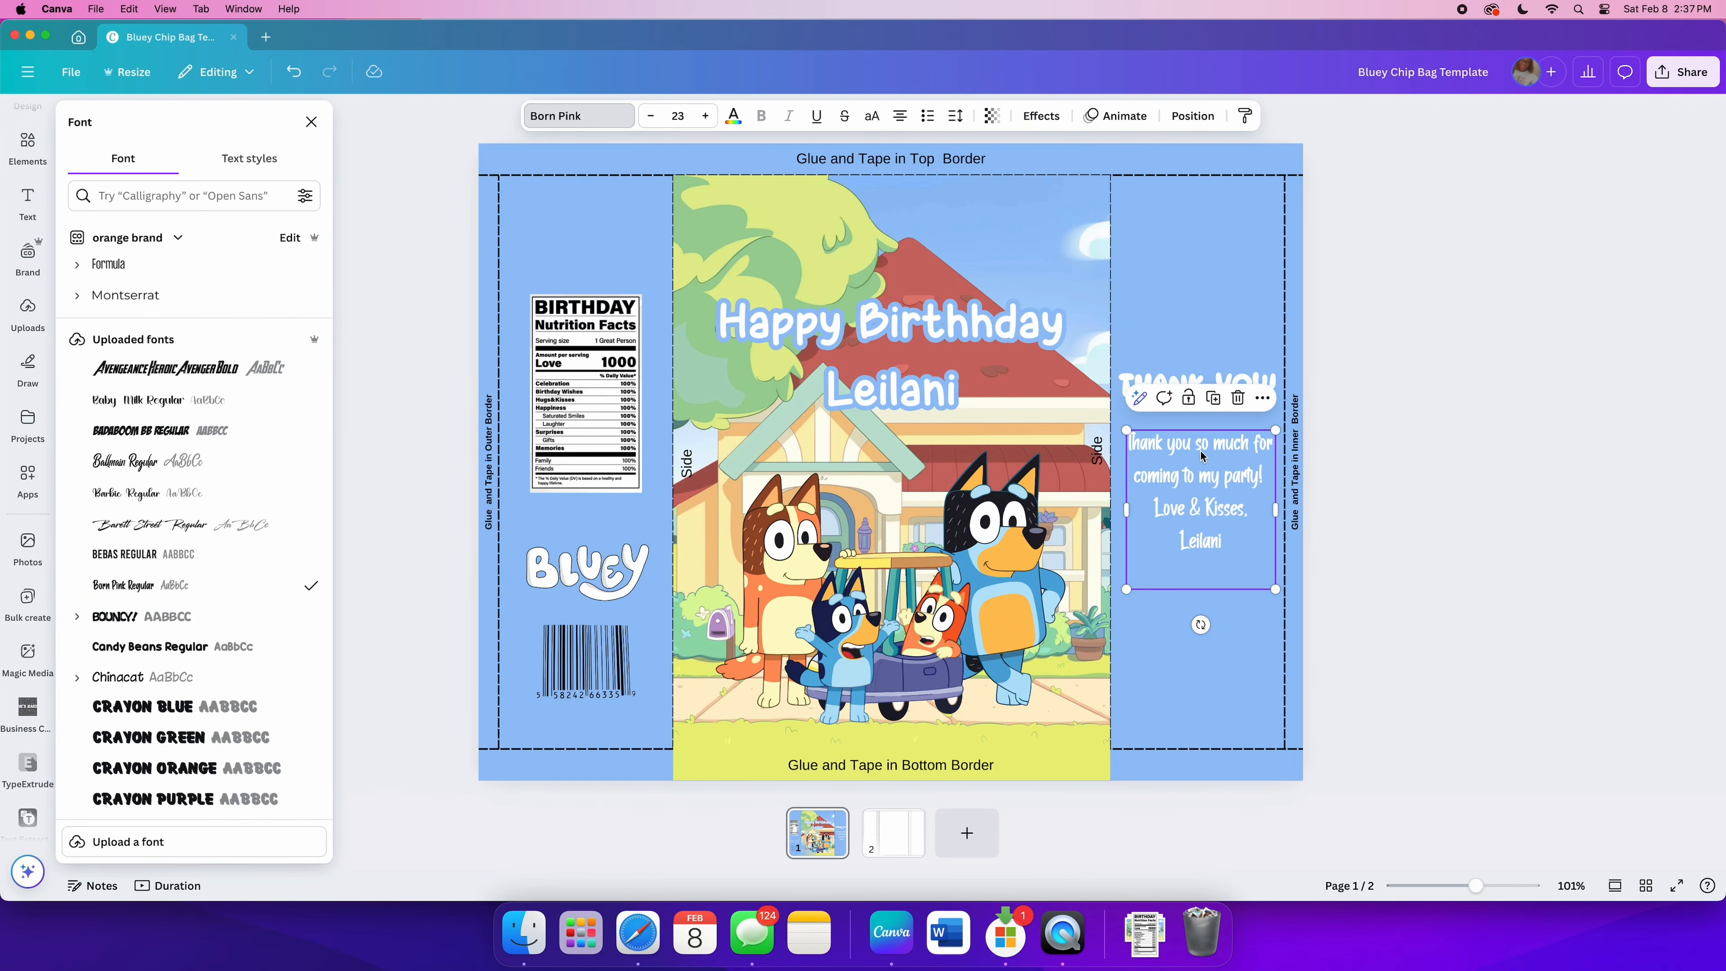
triple_click(1201, 450)
key("super+a")
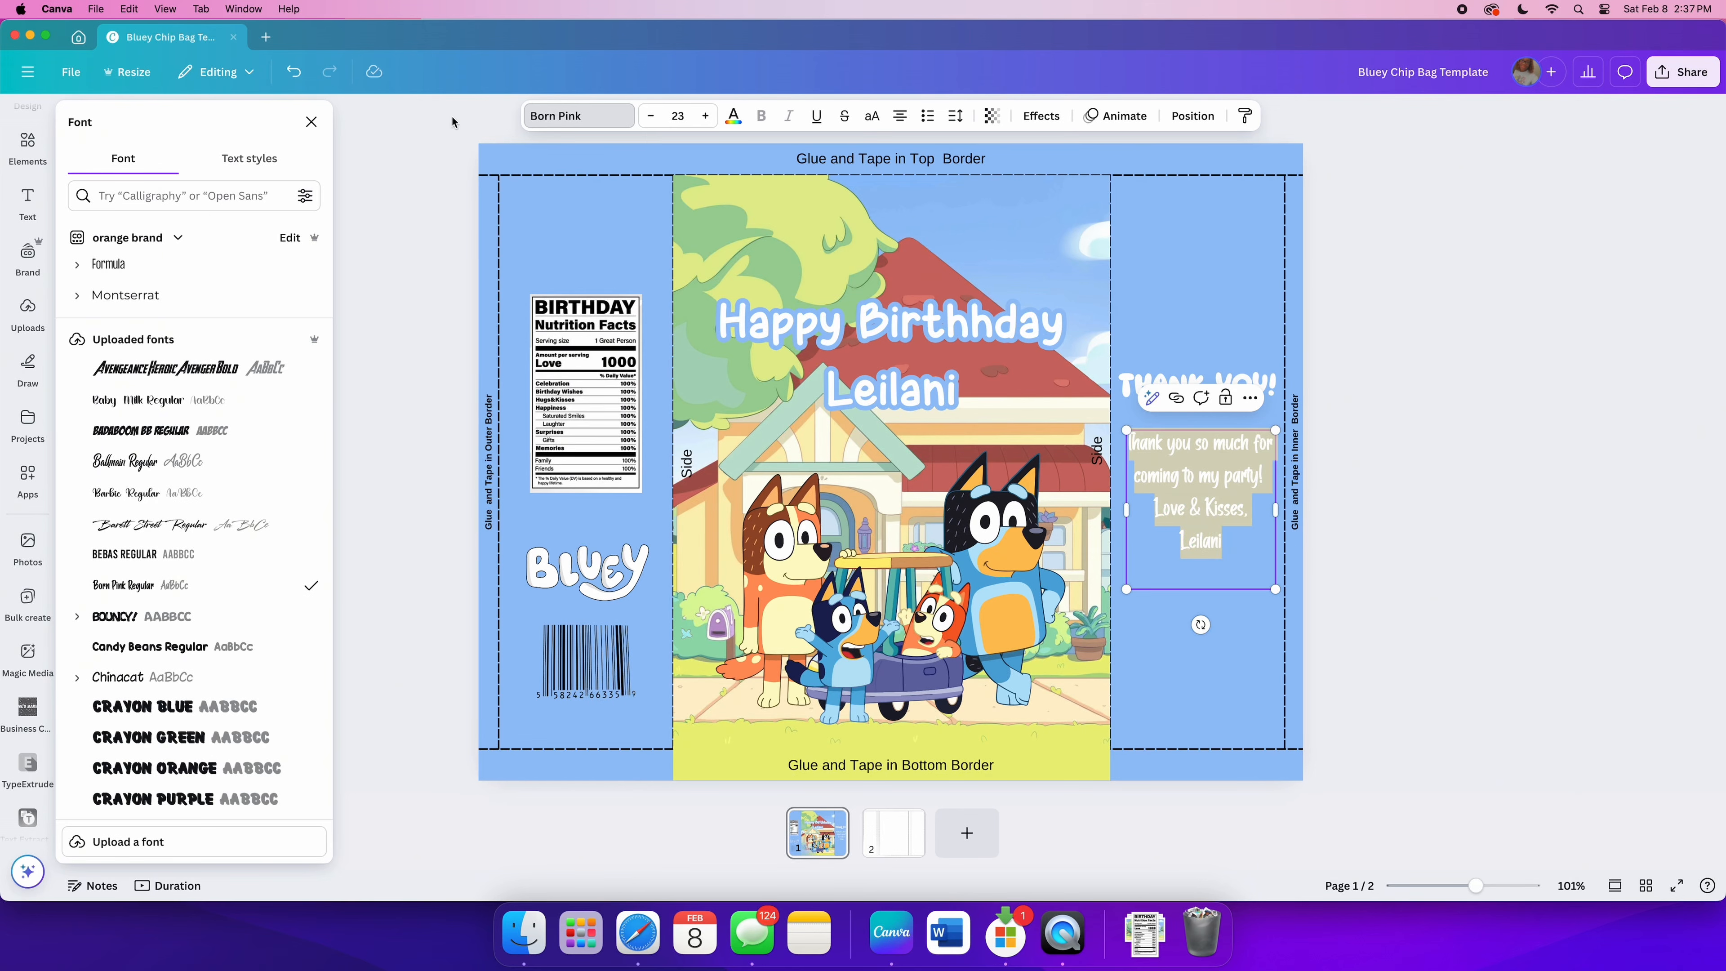
scroll(134, 331, "up", 3)
scroll(134, 331, "up", 2)
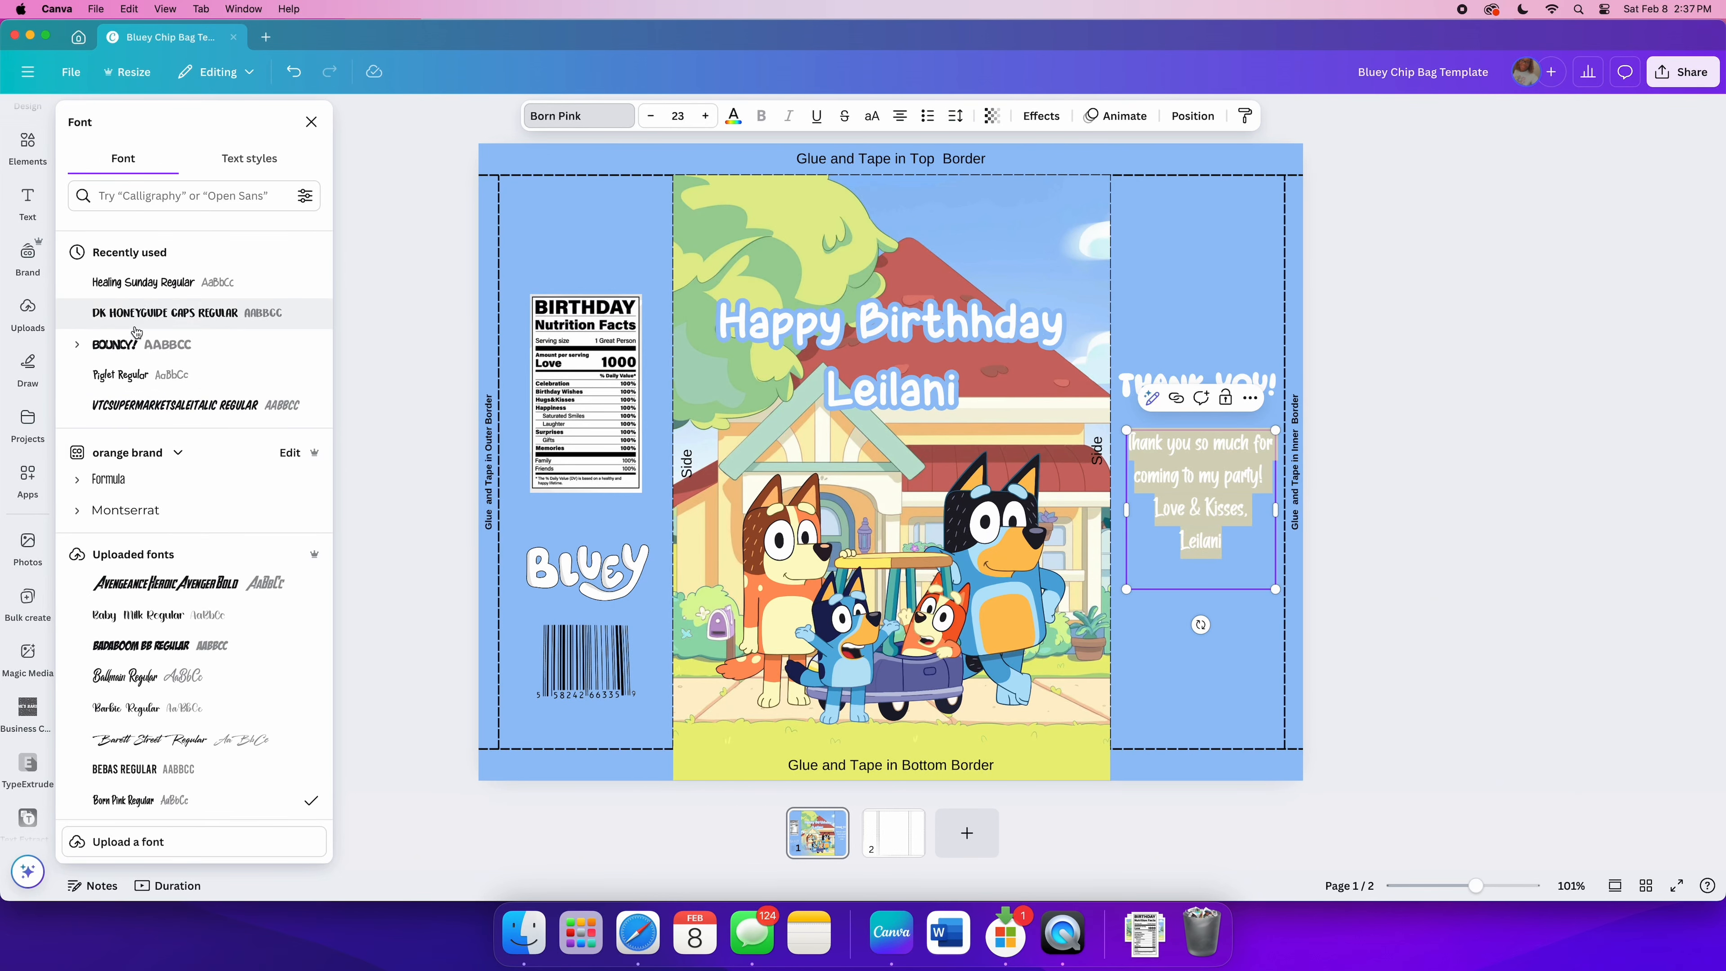
scroll(134, 331, "up", 2)
left_click(134, 296)
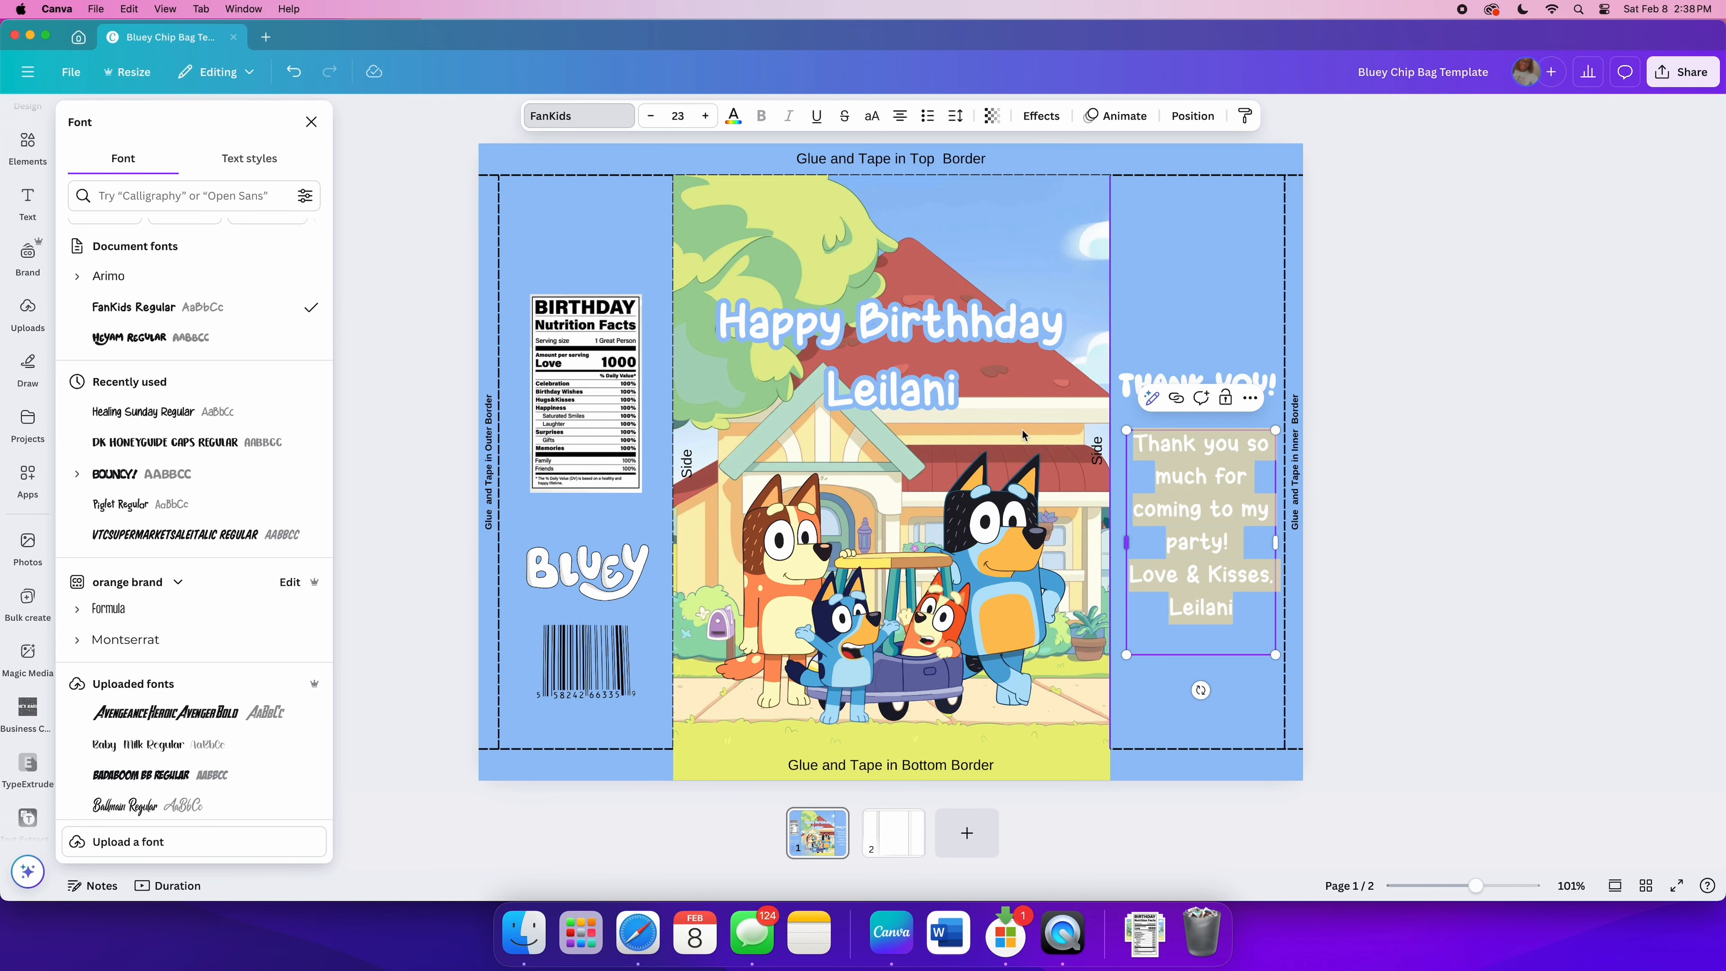
left_click(651, 117)
left_click(650, 116)
left_click(651, 117)
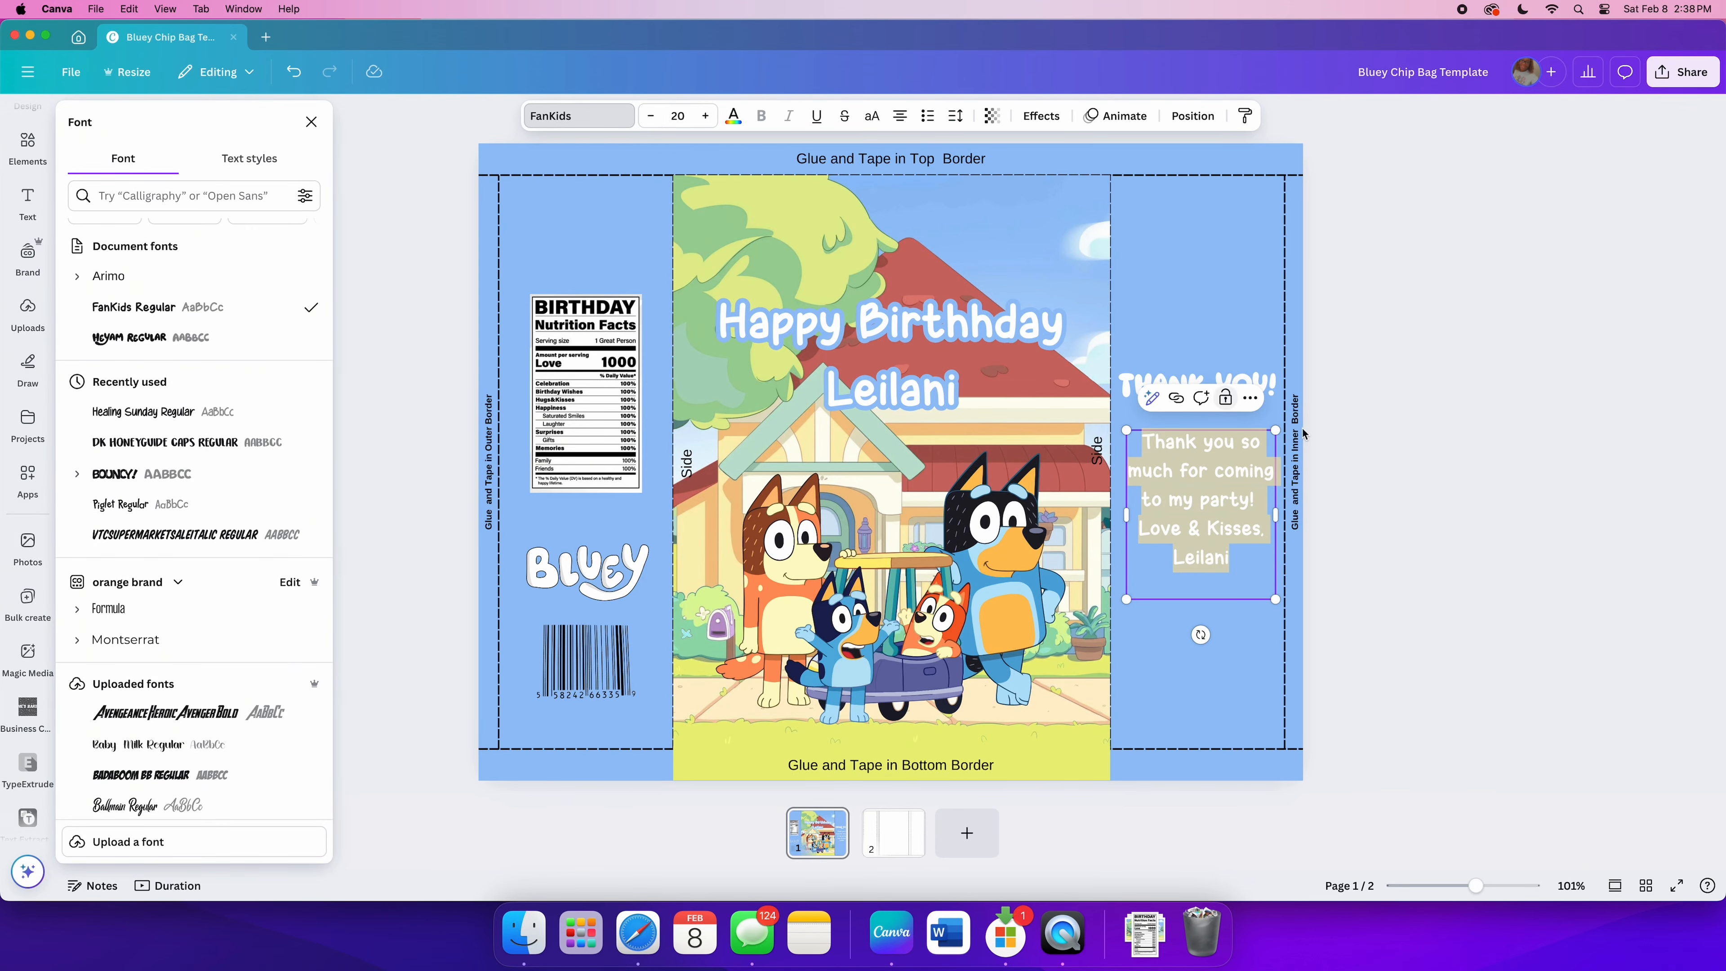
Step: Move the thank-you message and the "THANK YOU!" heading lower on their side panel, keeping the heading just above the message
left_click(1340, 437)
left_click_drag(1218, 527, 1218, 521)
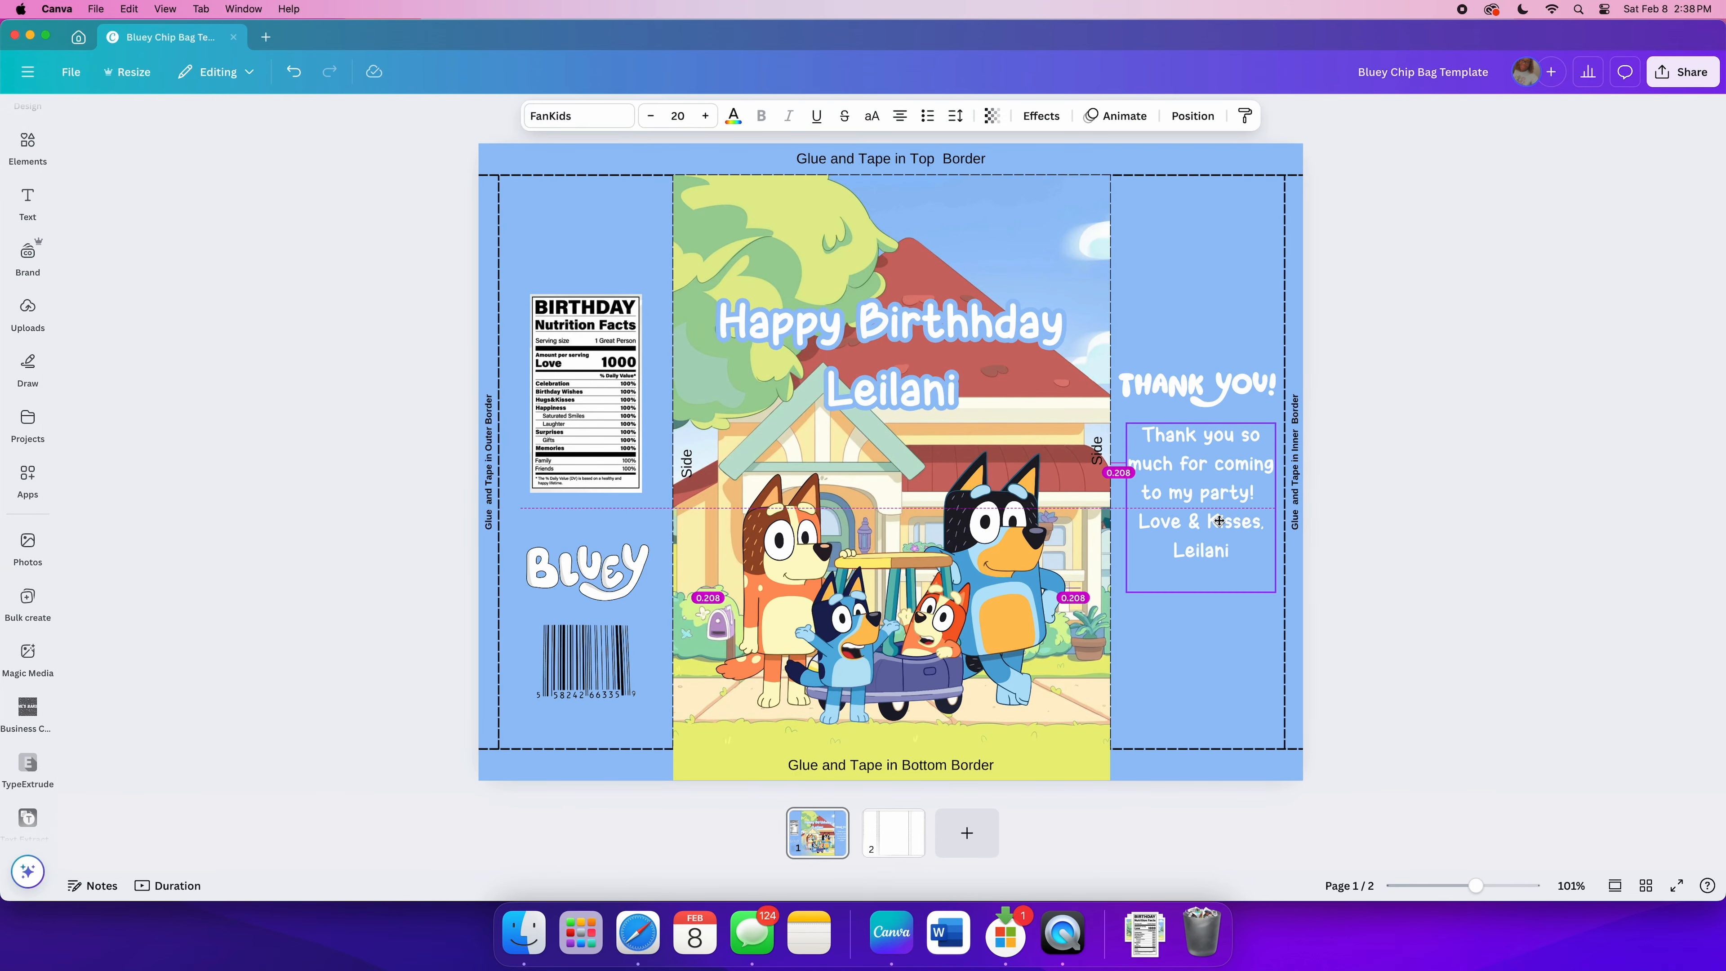
left_click(1502, 527)
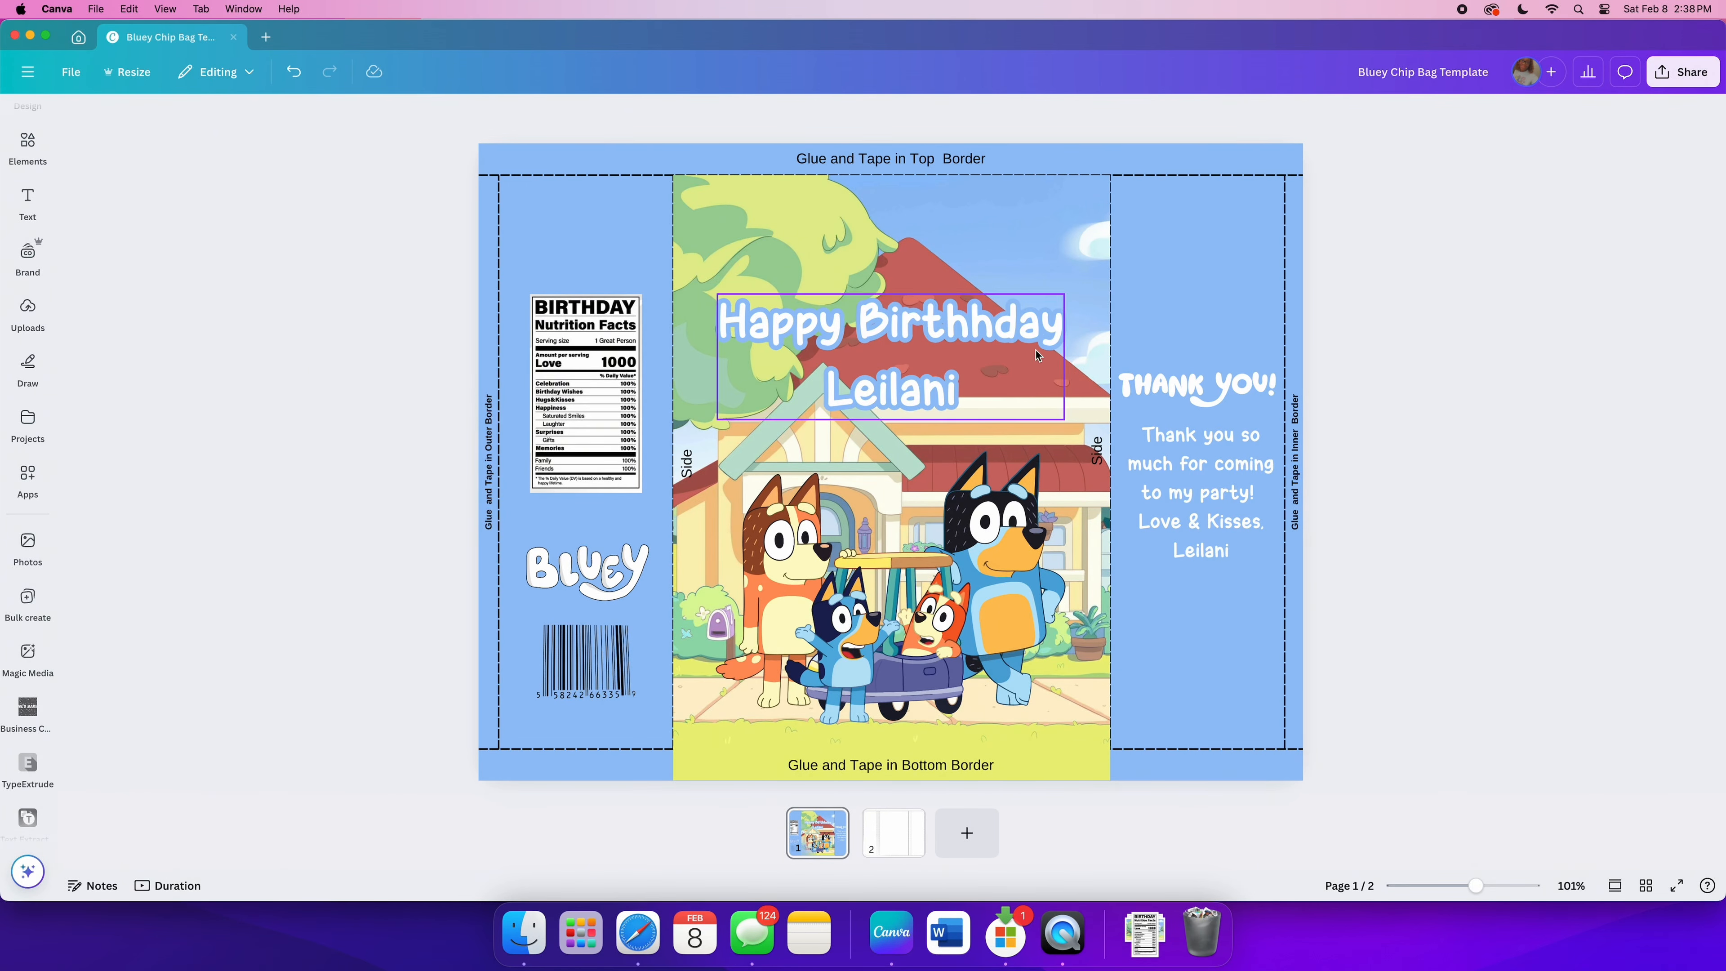
left_click_drag(1242, 501, 1211, 582)
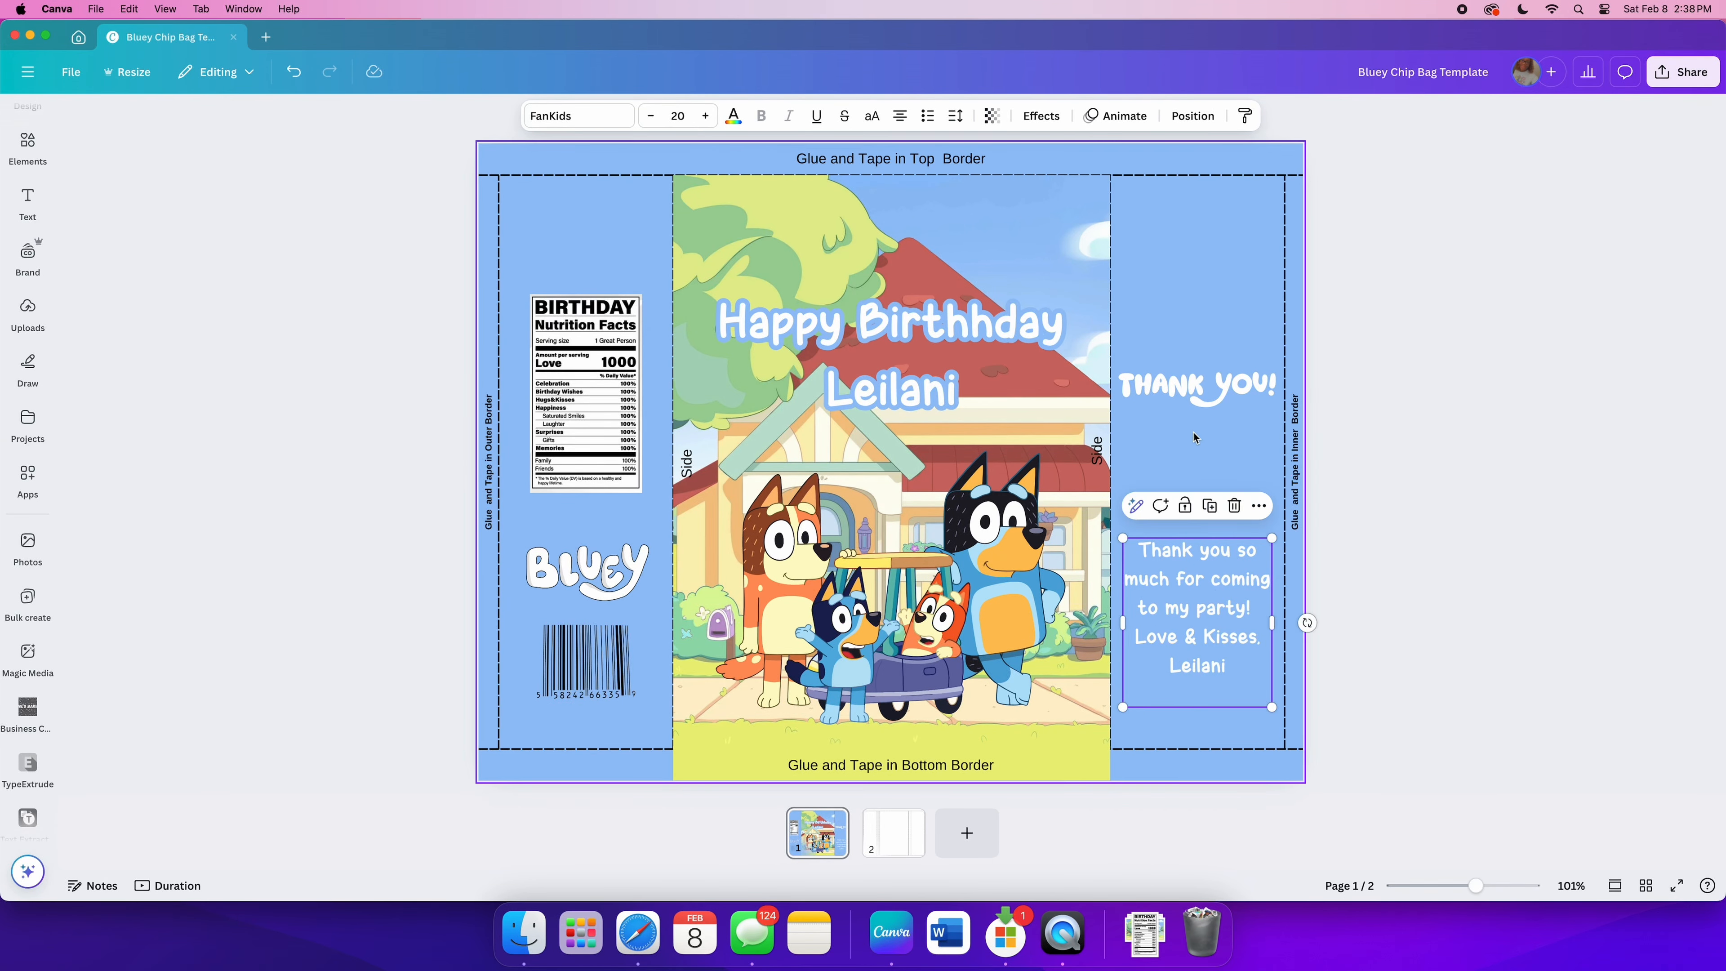
left_click_drag(1193, 402, 1196, 524)
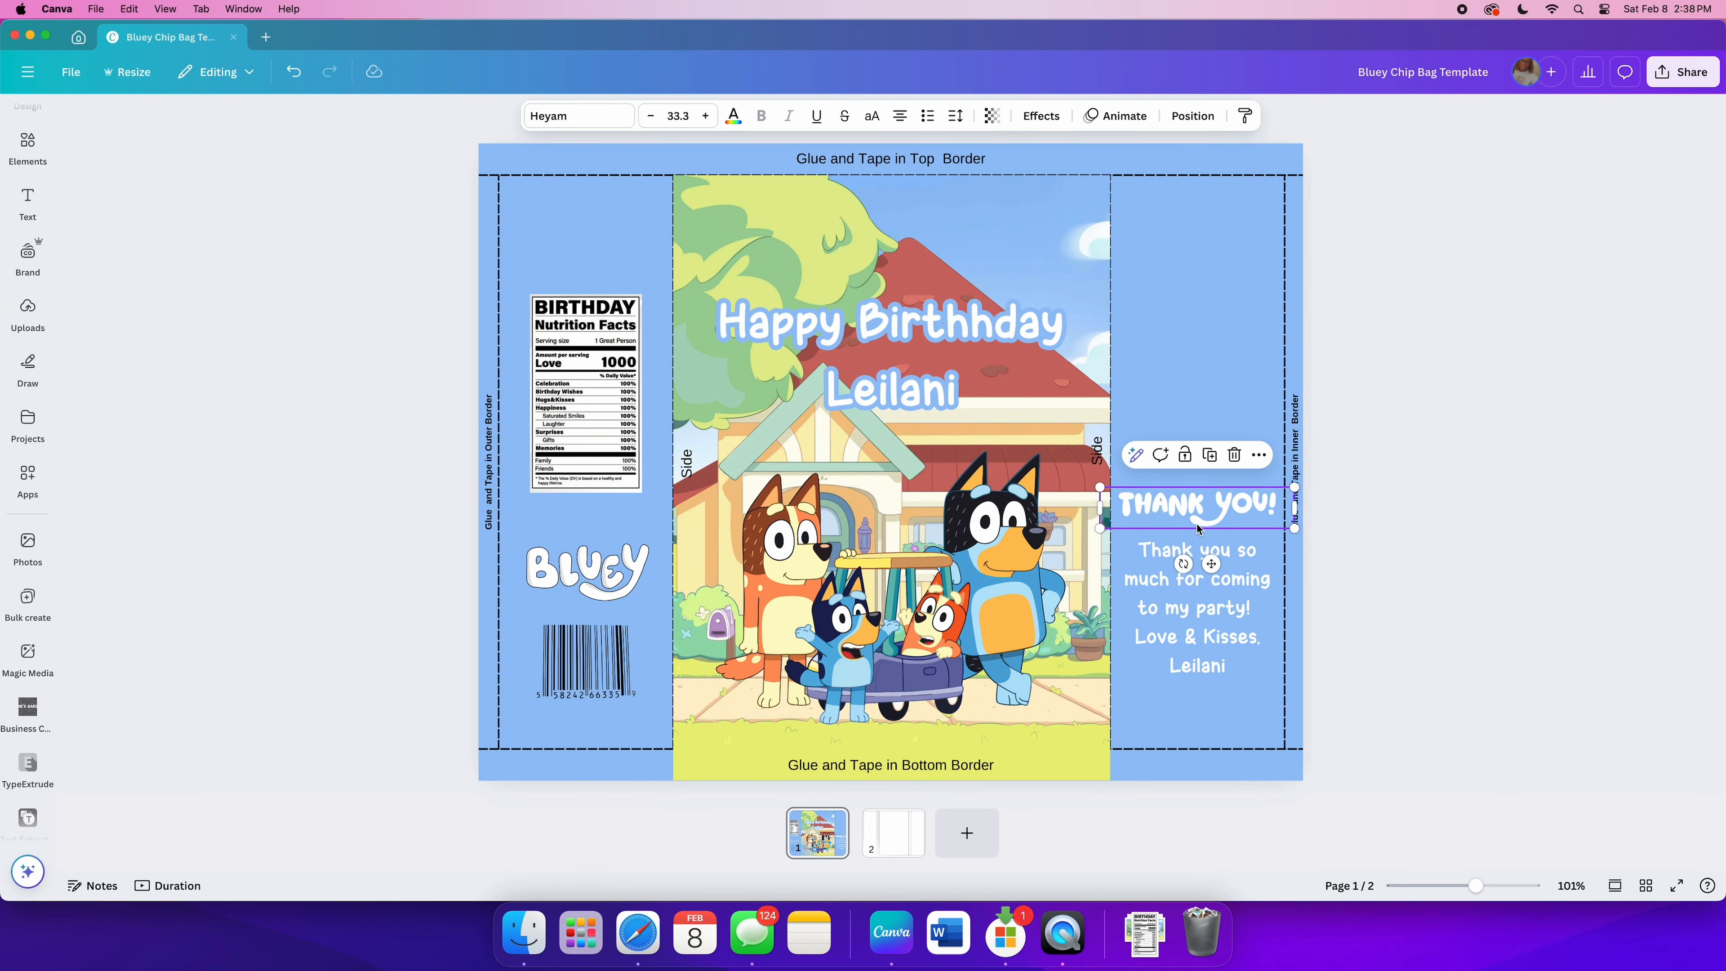
Step: Insert the uploaded picture of Bluey holding an orange heart, scaled down to fit the side panel, above the "THANK YOU!" heading
left_click(27, 312)
scroll(174, 520, "down", 6)
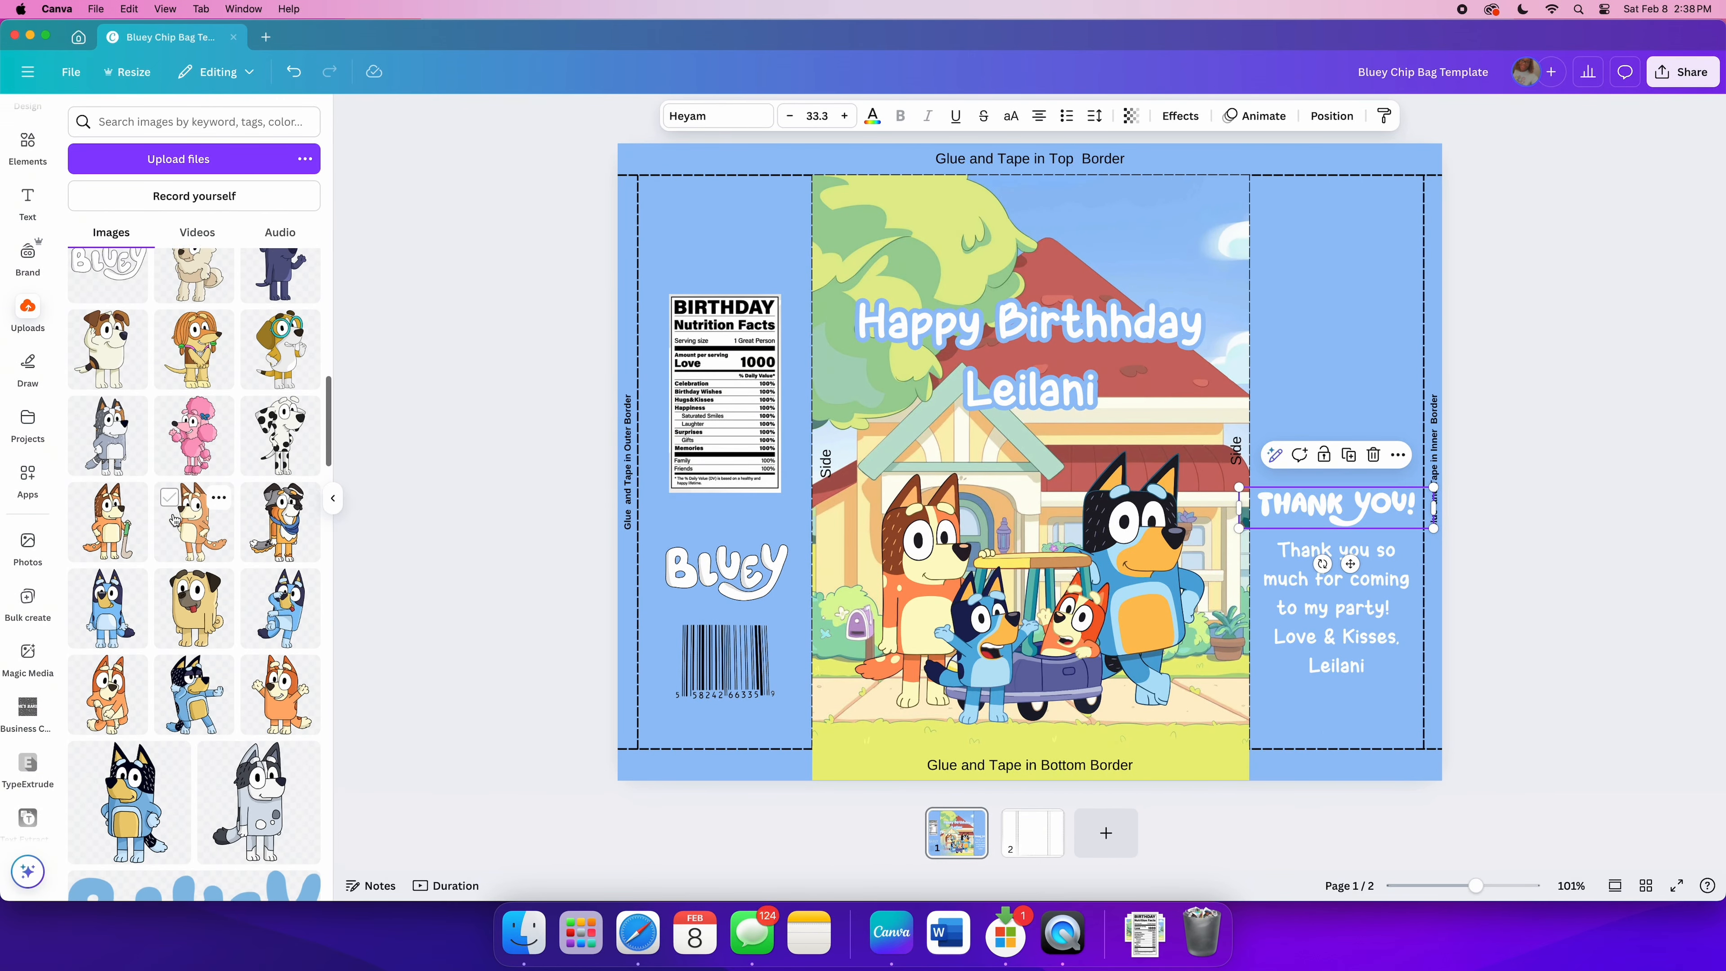
scroll(174, 520, "down", 8)
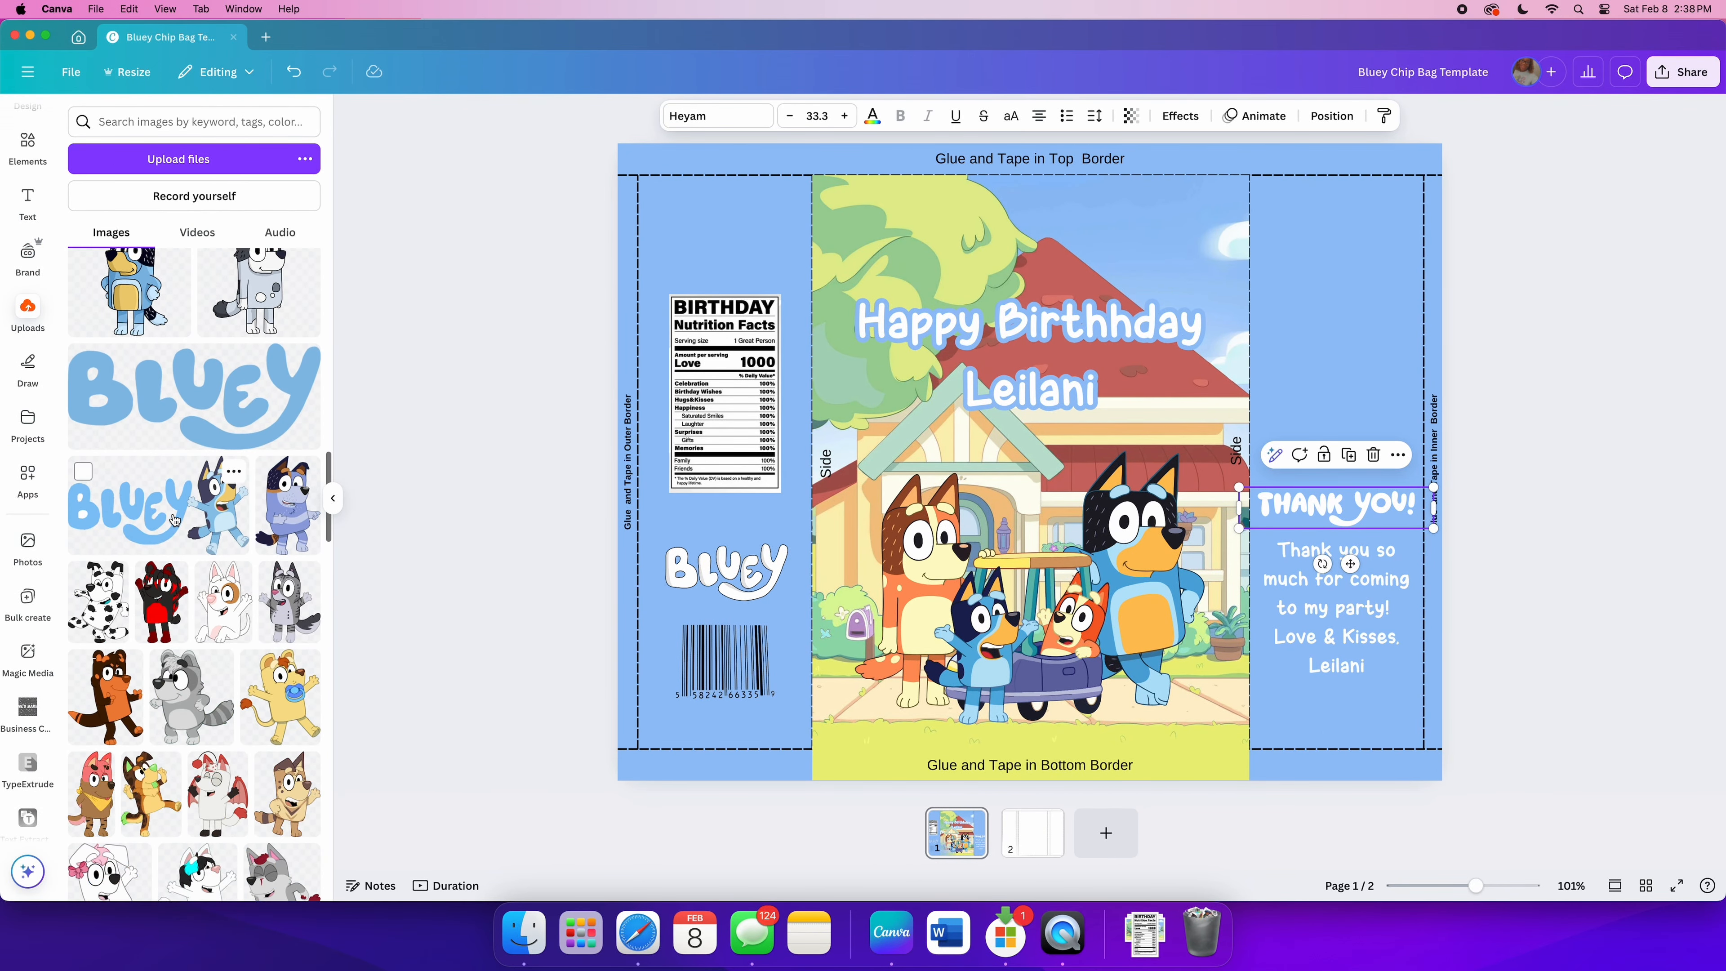
scroll(175, 520, "down", 3)
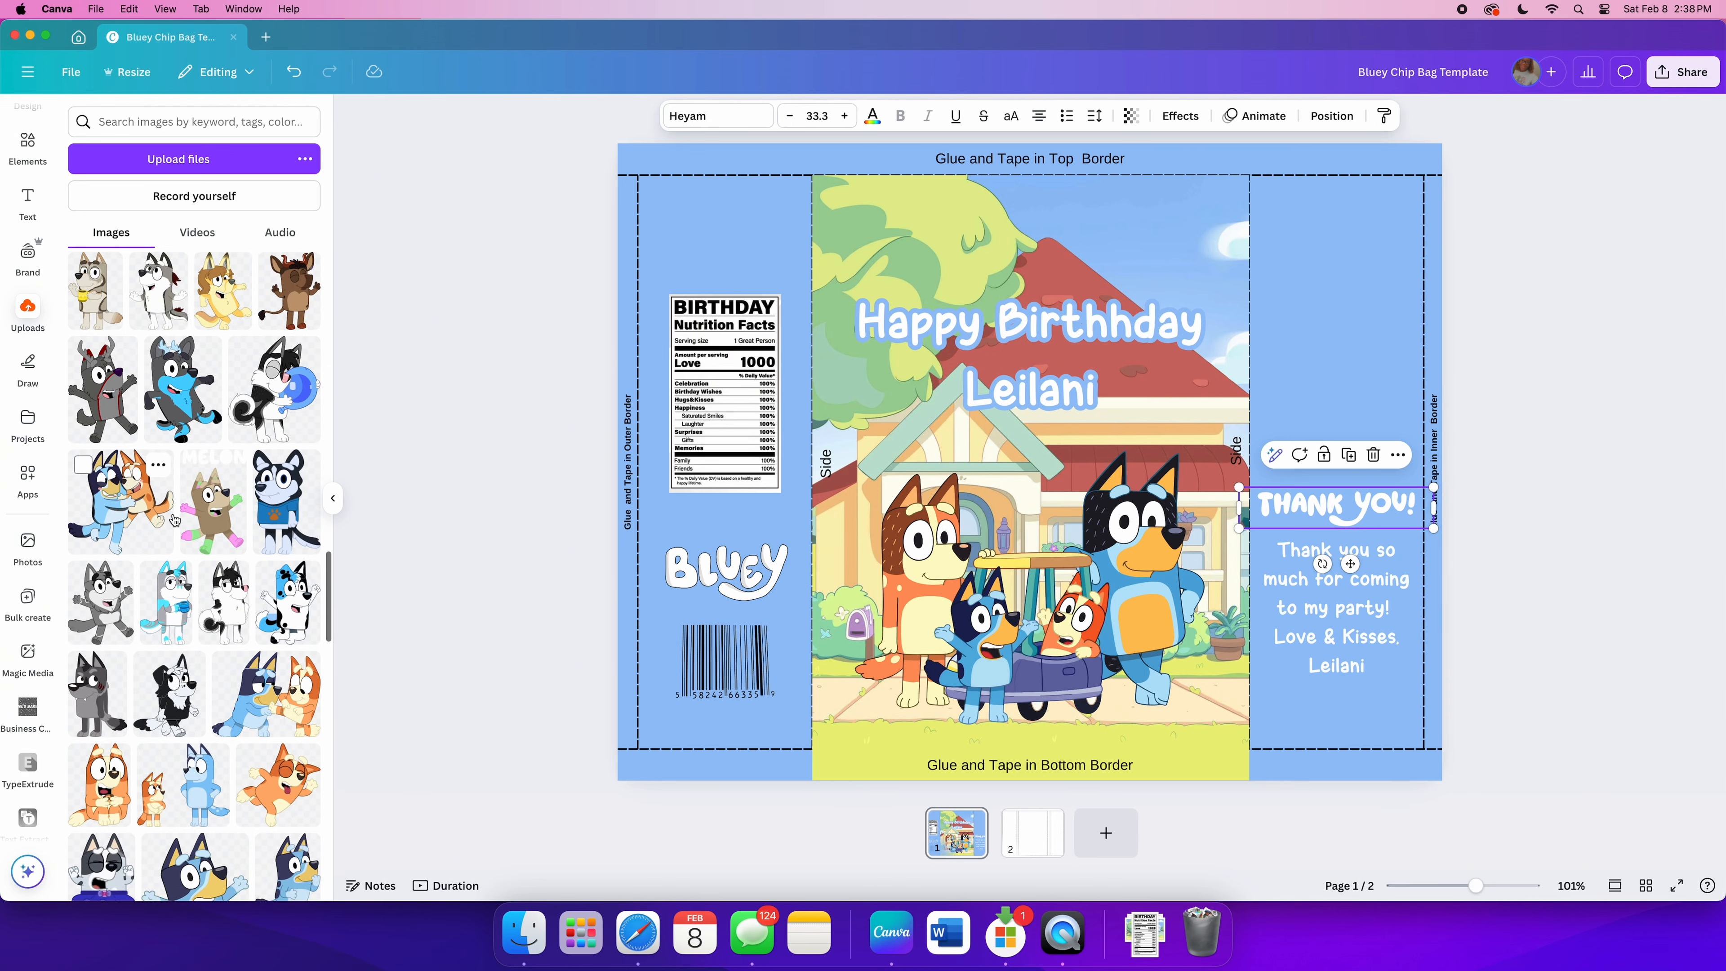
scroll(175, 520, "down", 3)
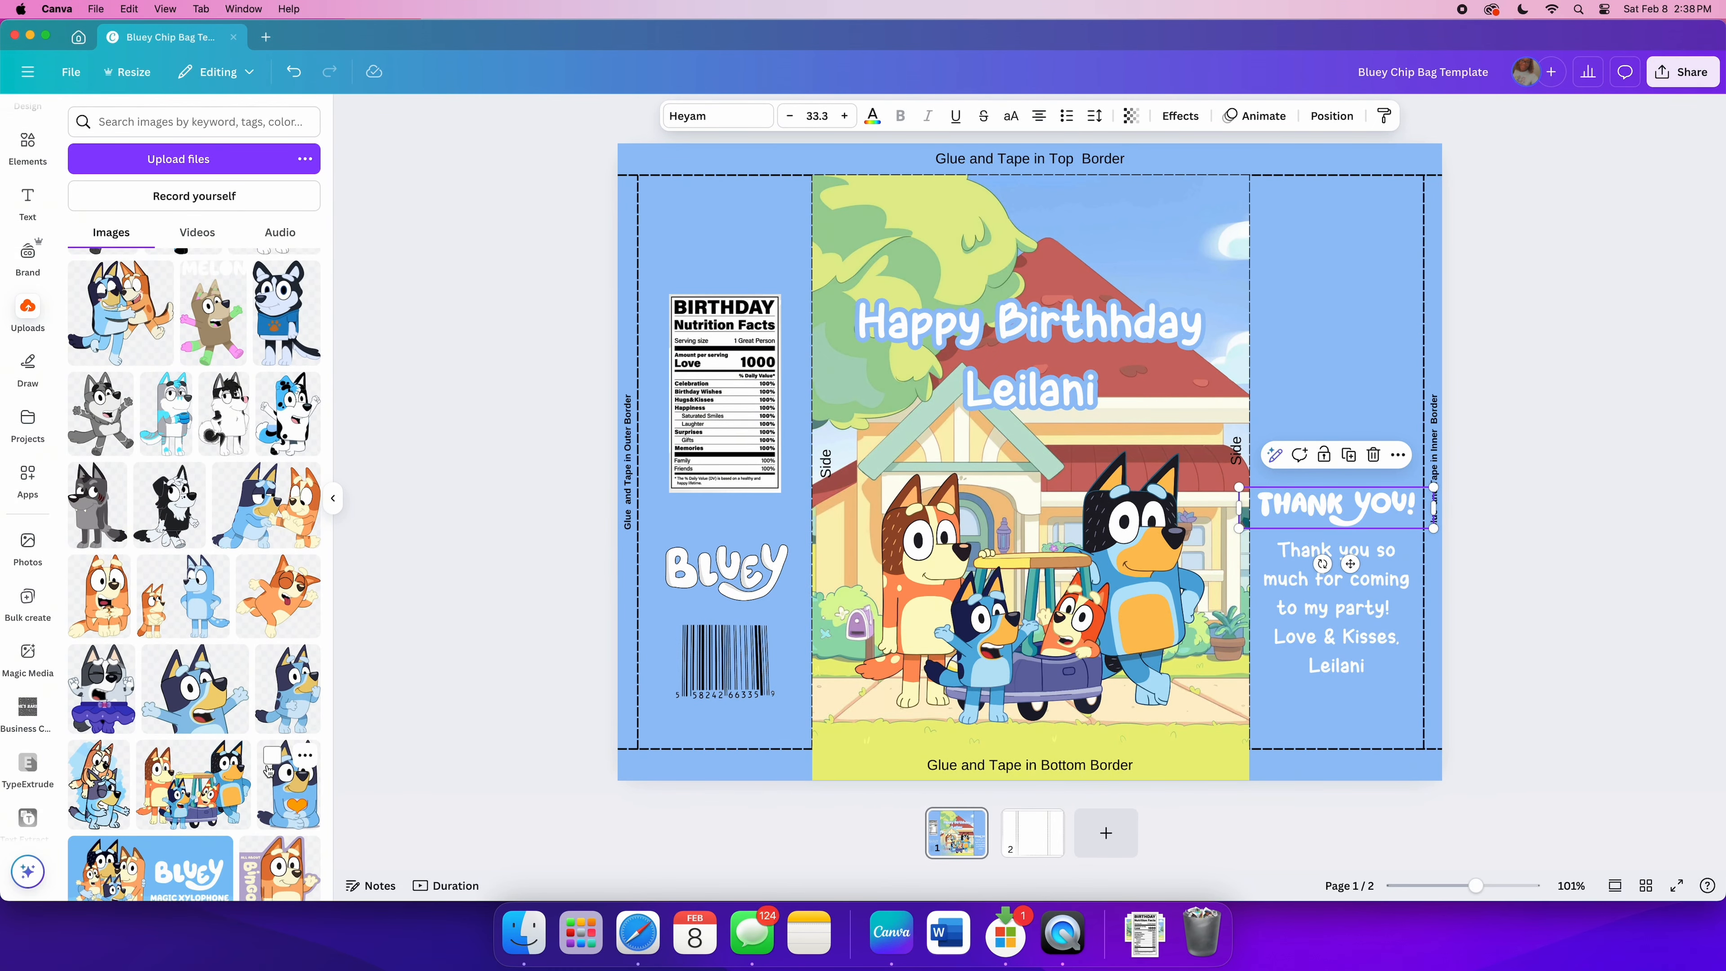
left_click(270, 769)
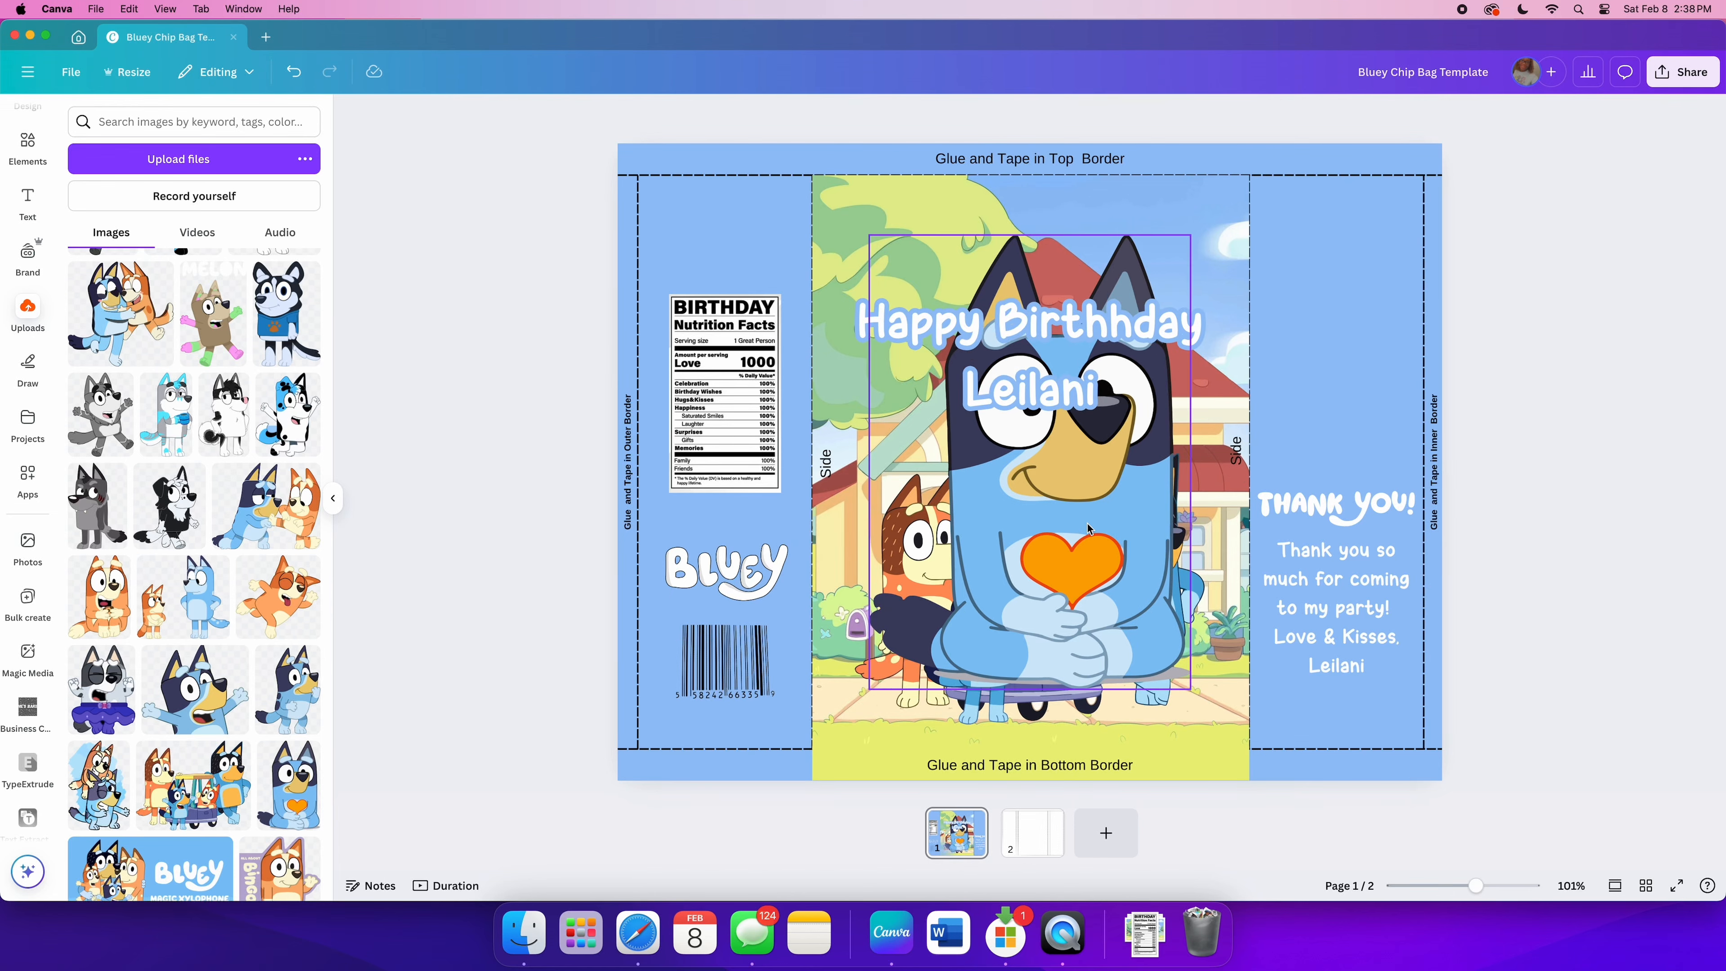
left_click_drag(1191, 236, 990, 519)
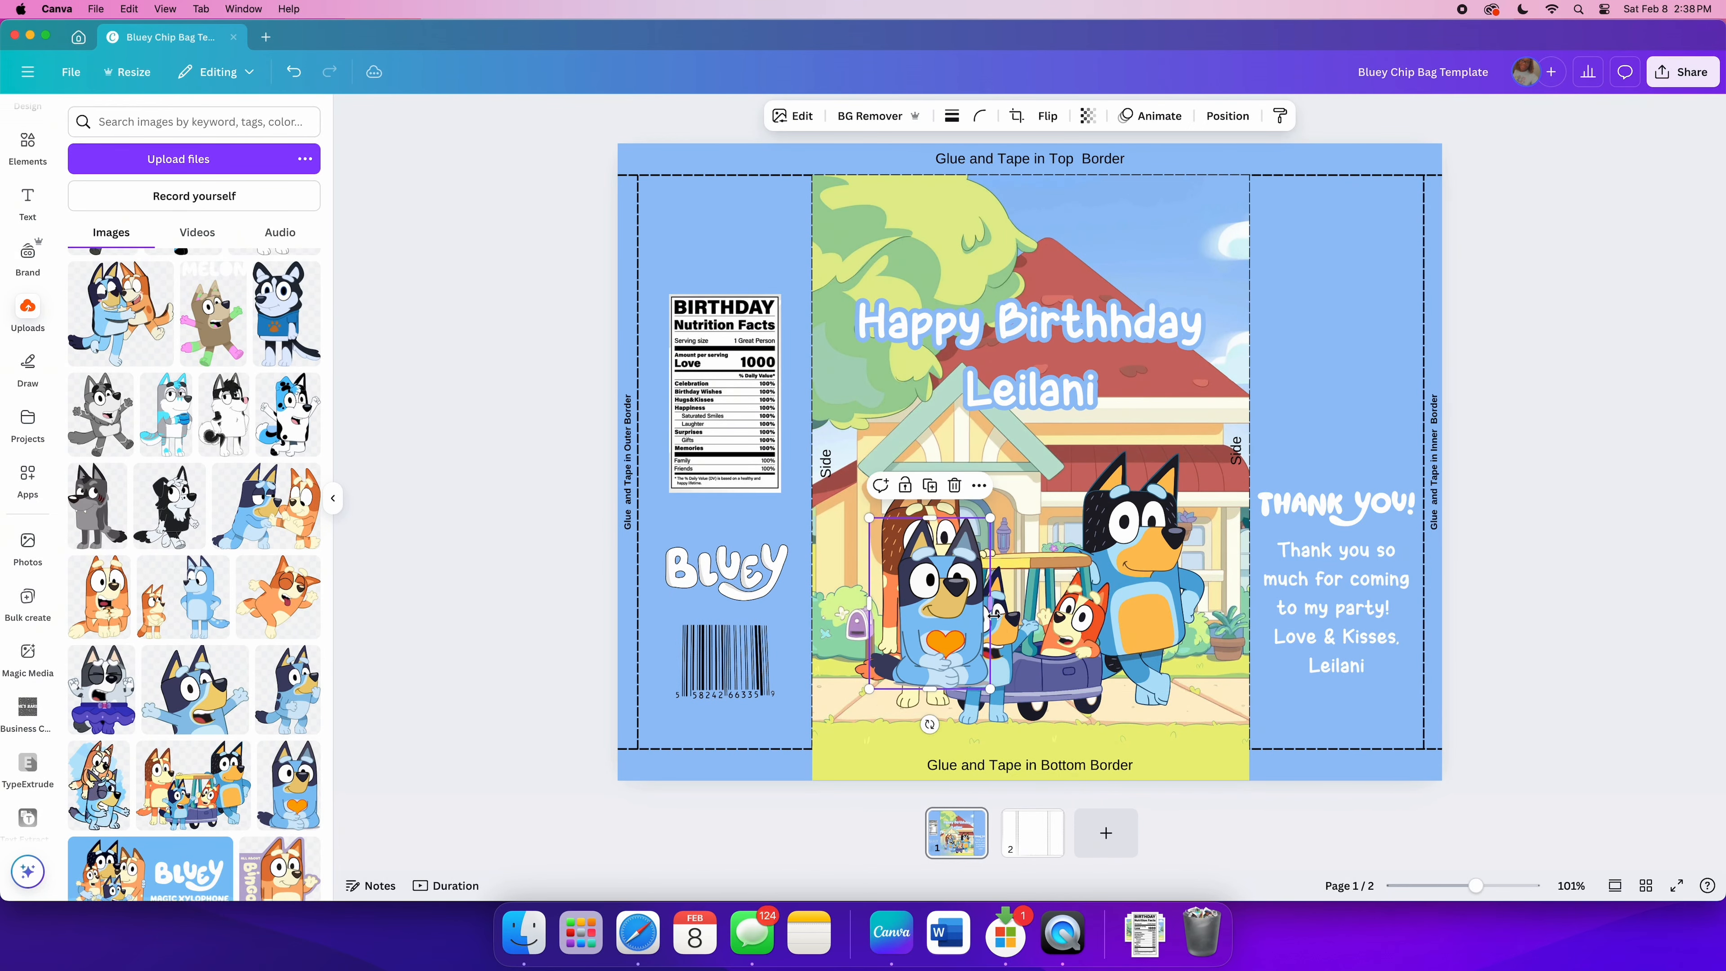
left_click_drag(972, 629, 1366, 411)
left_click(1530, 411)
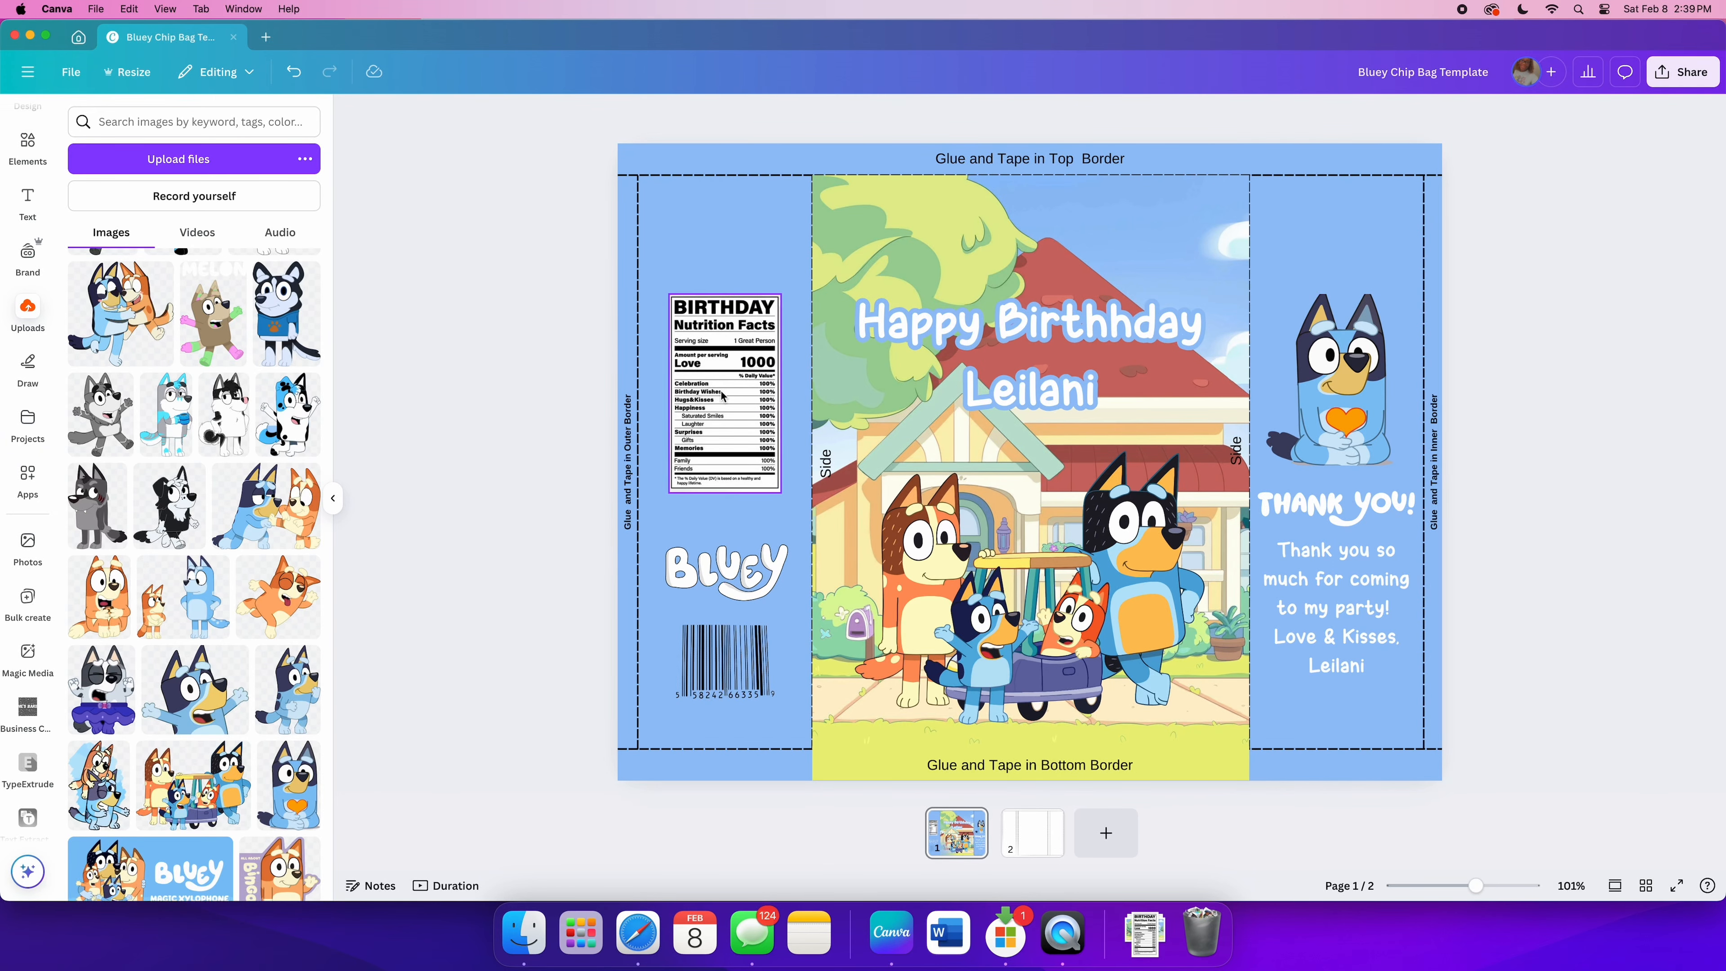
Step: Shift the nutrition facts label, the Bluey logo, the heart-holding Bluey and the "THANK YOU!" heading slightly upward on their side panels
left_click_drag(722, 396, 722, 357)
left_click_drag(721, 560, 715, 527)
left_click_drag(1339, 412, 1345, 391)
left_click_drag(1348, 507, 1347, 496)
left_click(1561, 552)
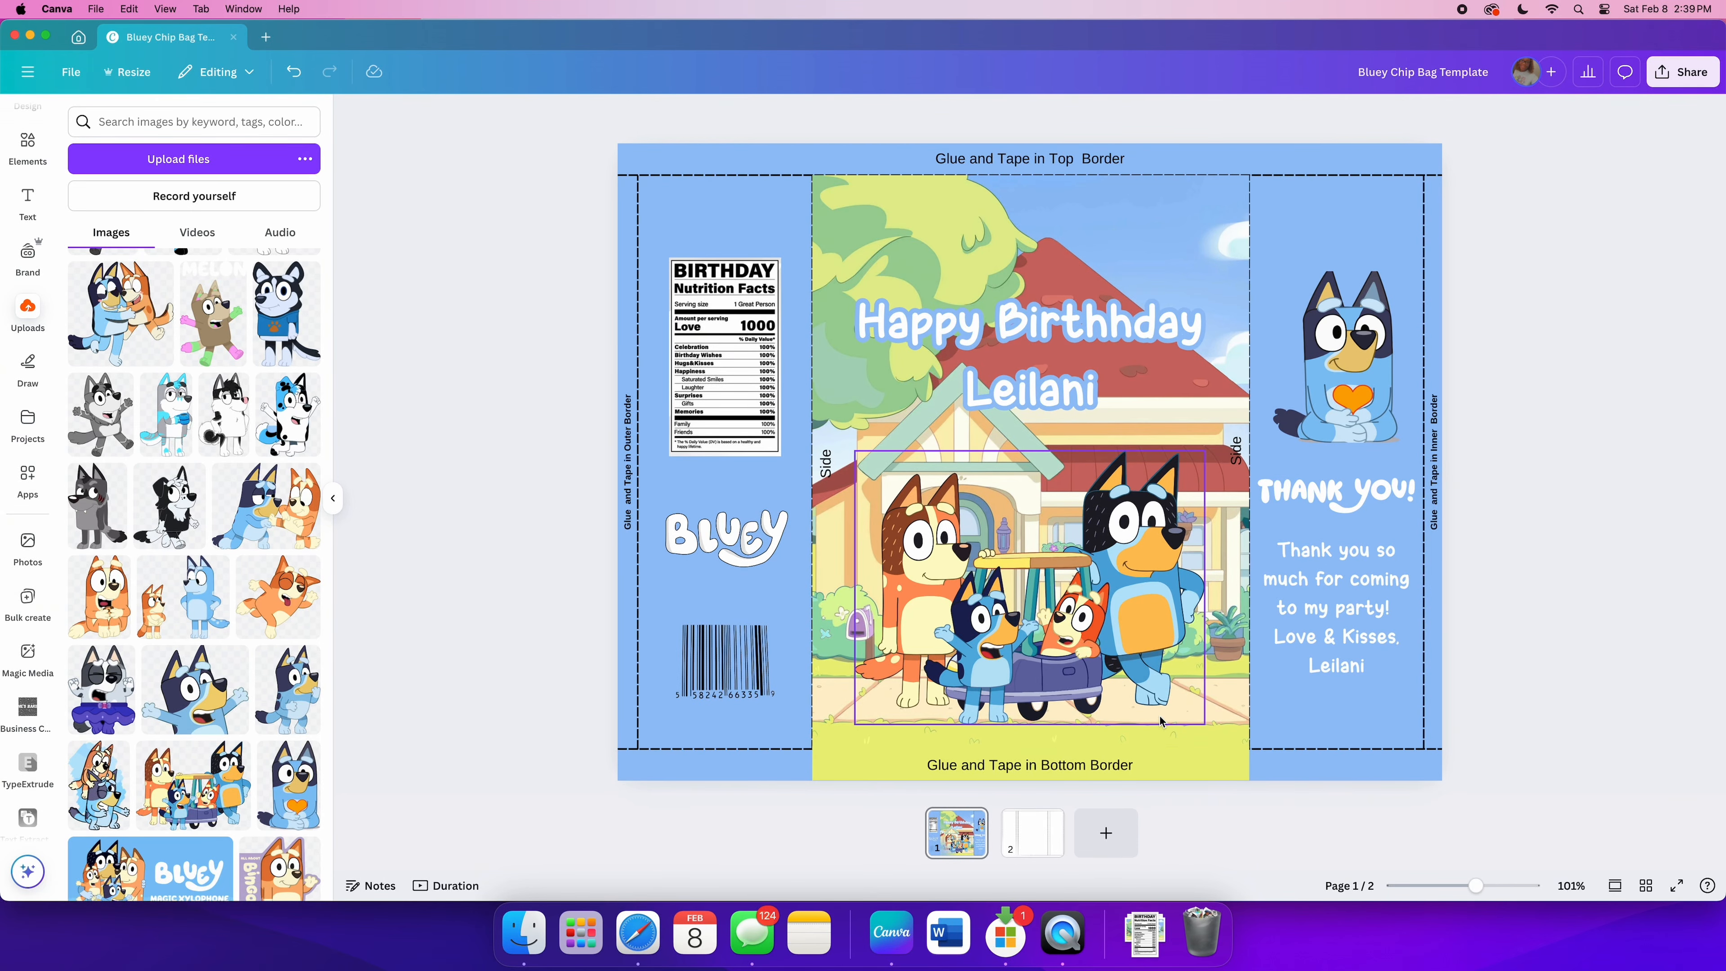
Step: Widen the yellow strip behind the bottom border text across the whole bag and make it slightly taller
left_click(1172, 755)
left_click_drag(1250, 766, 1504, 764)
left_click_drag(812, 763, 612, 751)
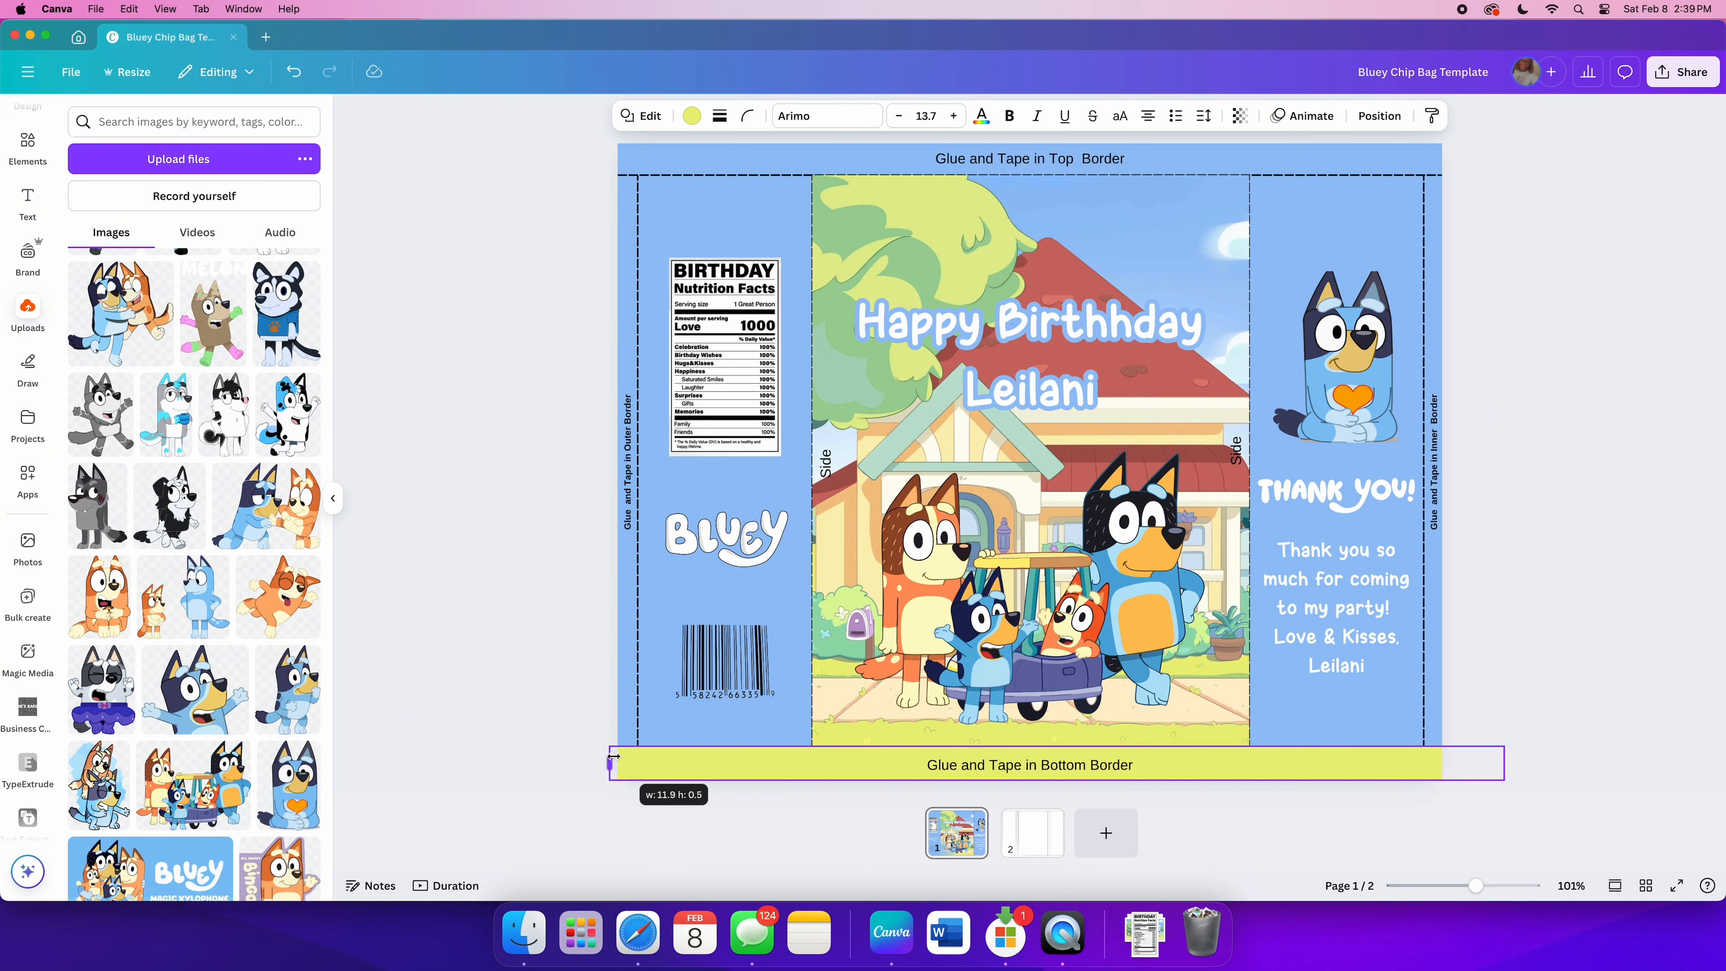
left_click(861, 862)
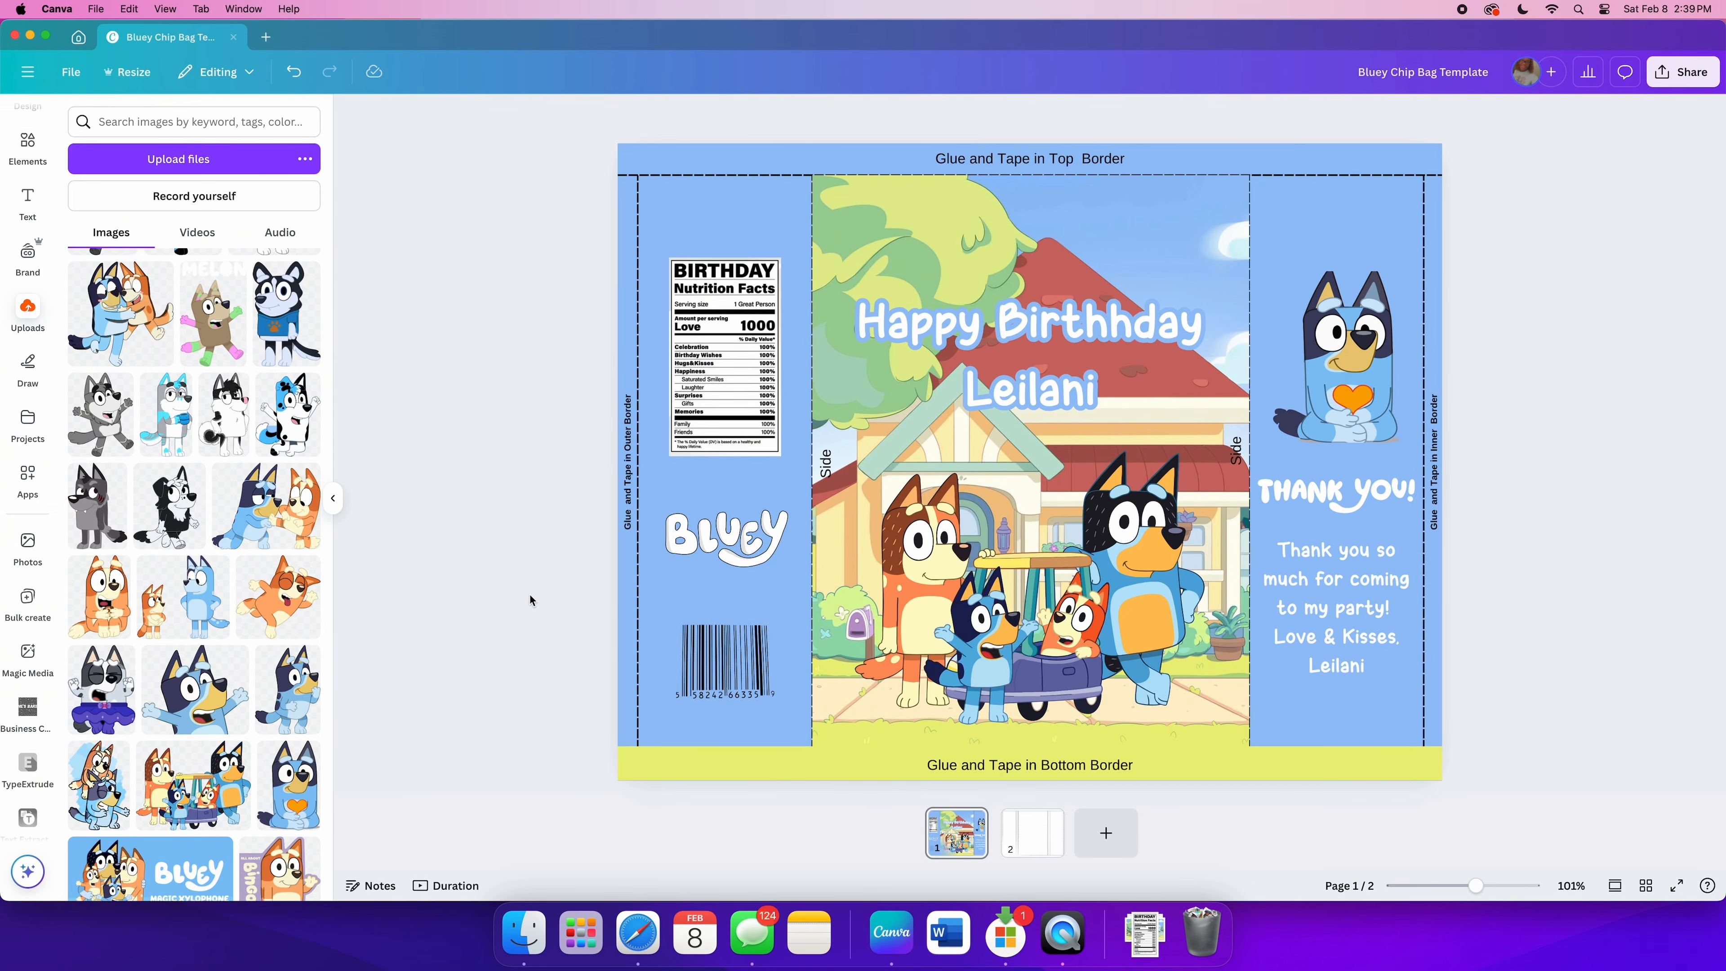
left_click(754, 772)
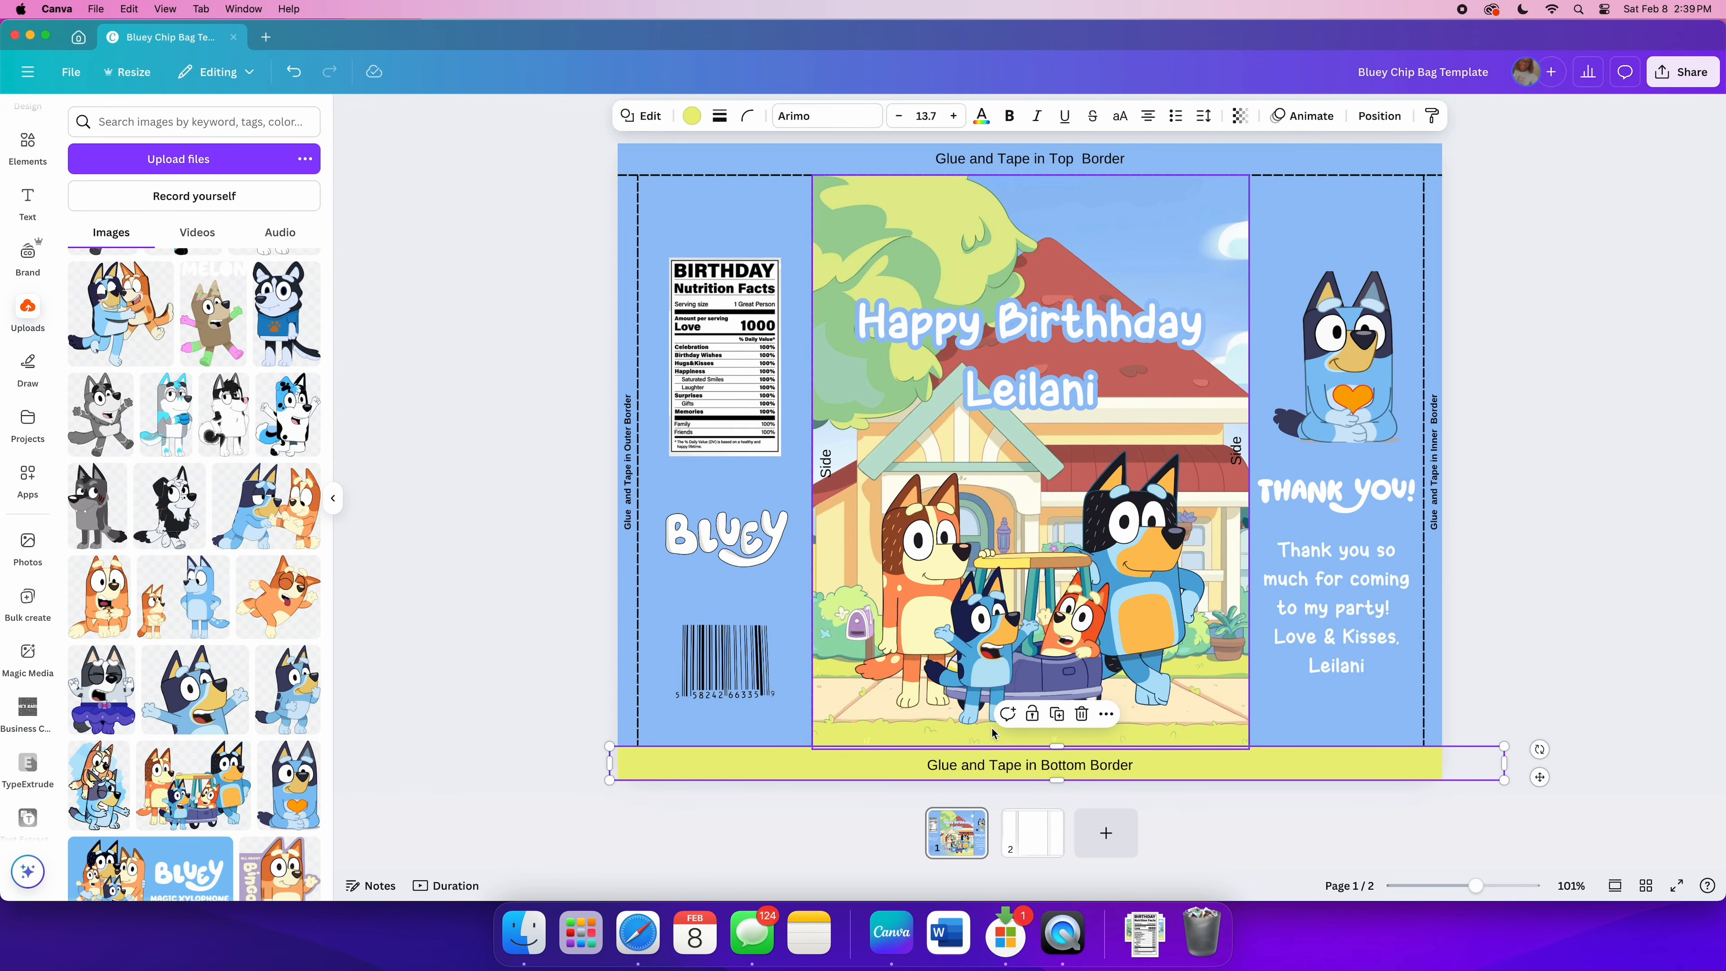
left_click_drag(1051, 745, 1052, 735)
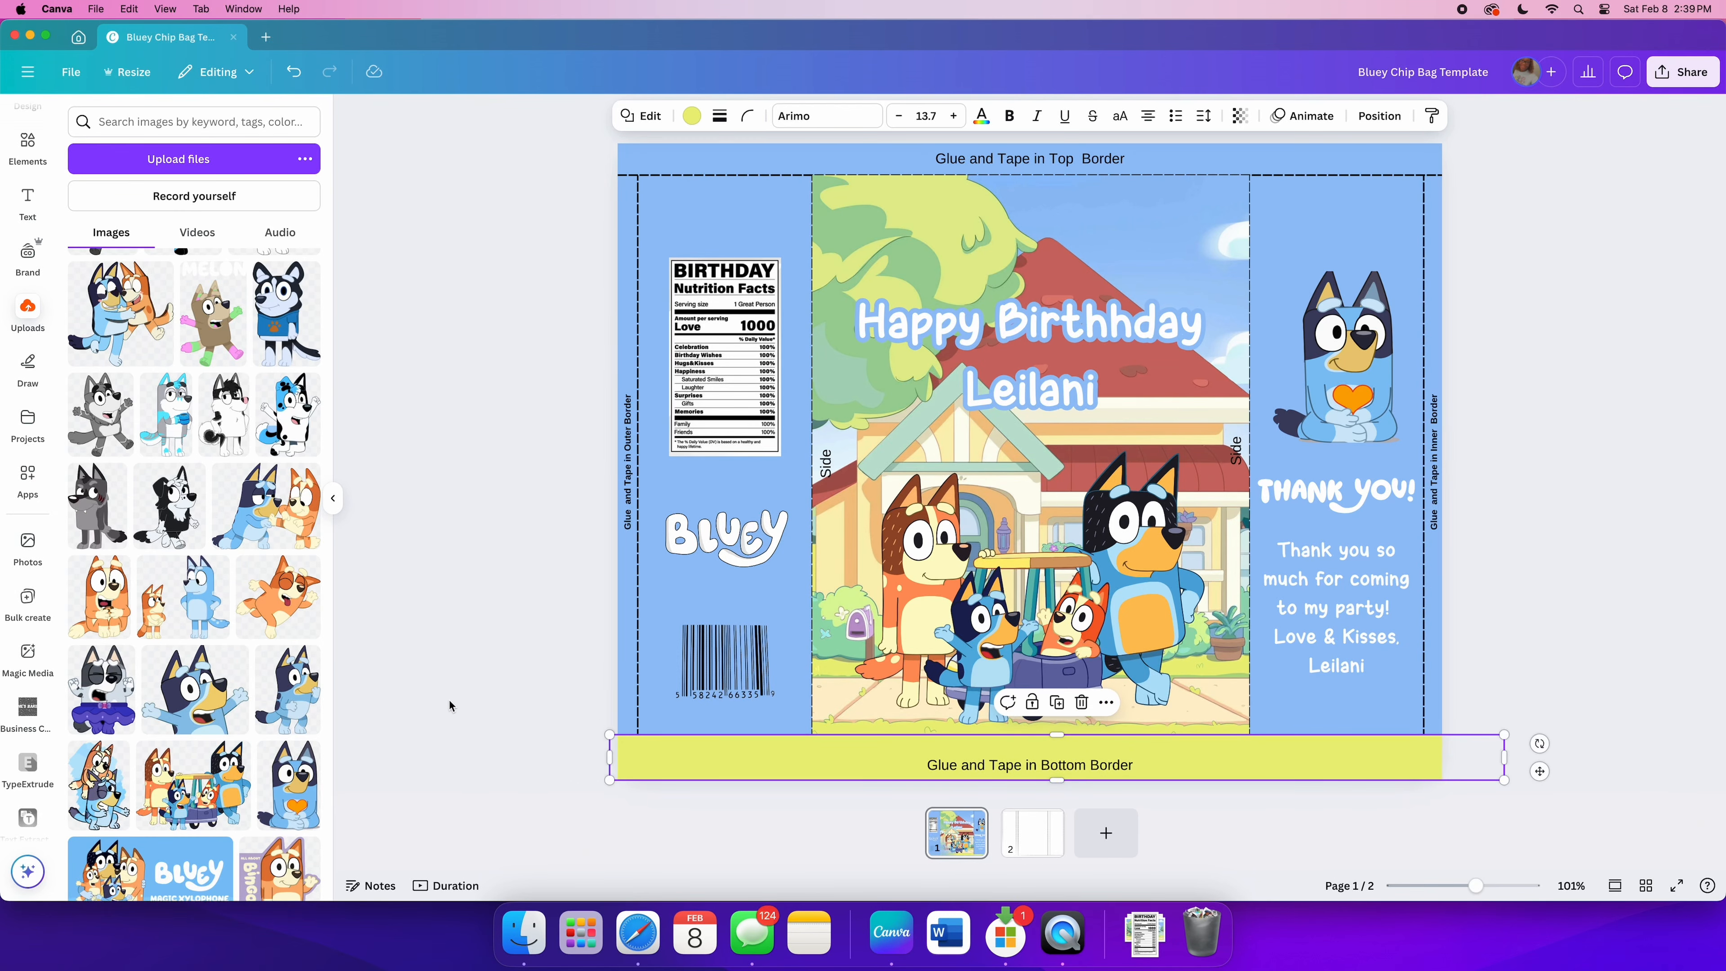
left_click(569, 715)
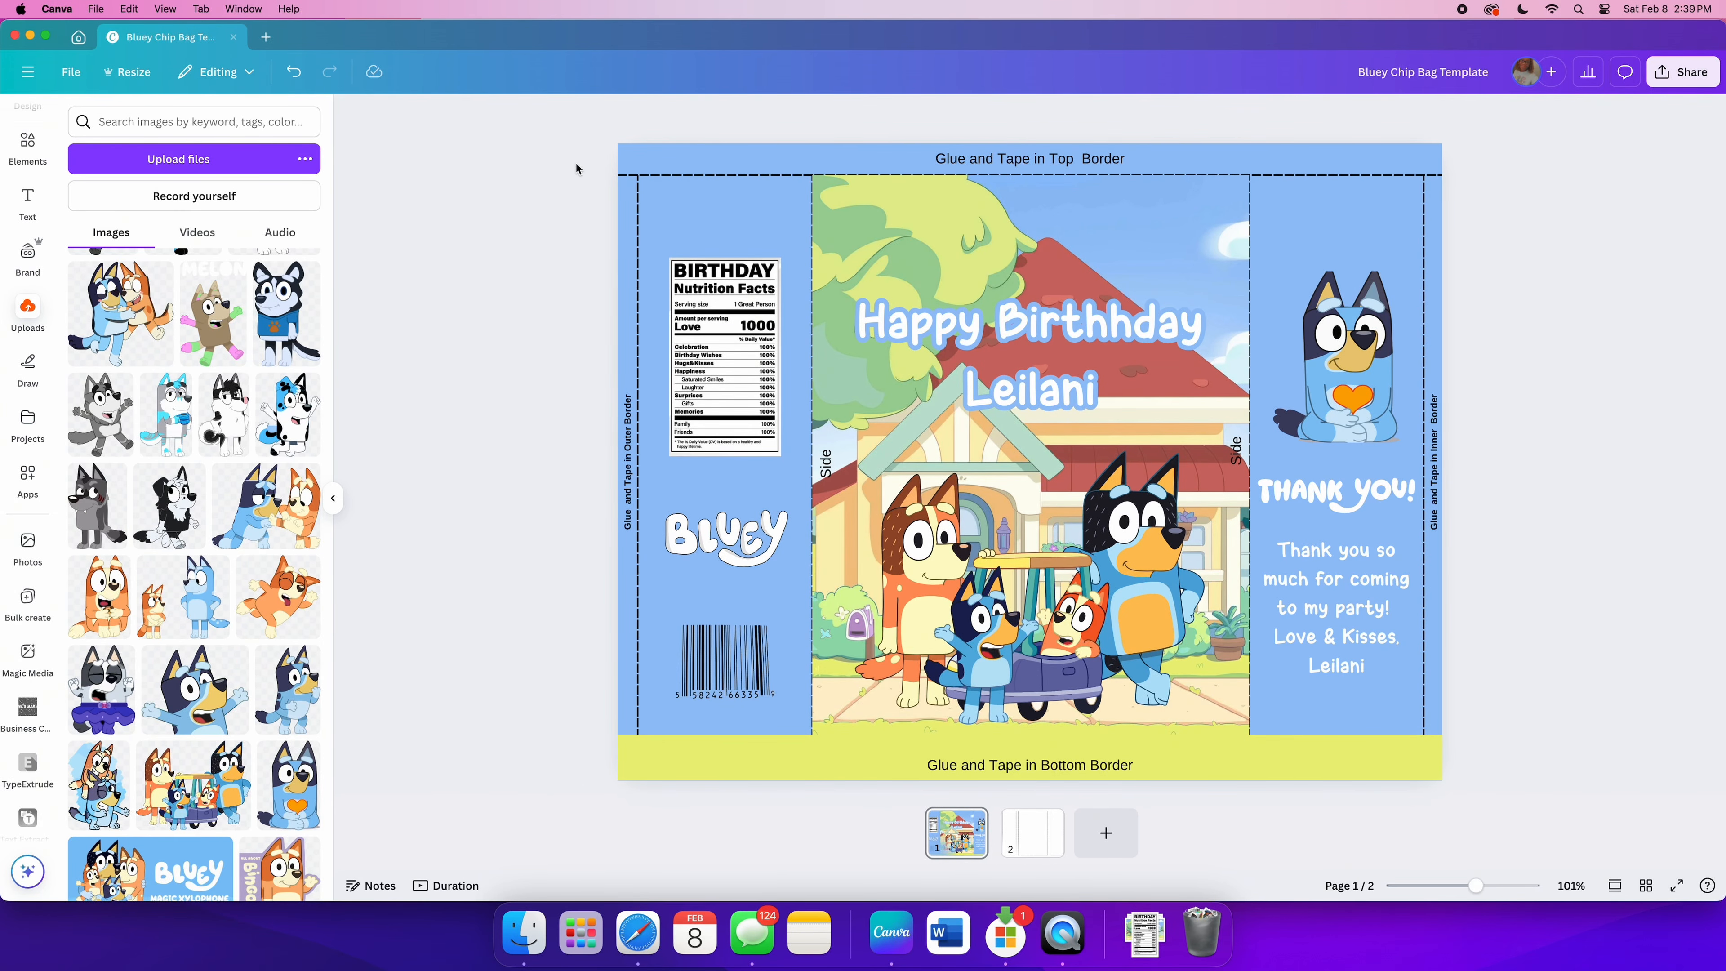
left_click(591, 164)
left_click(34, 213)
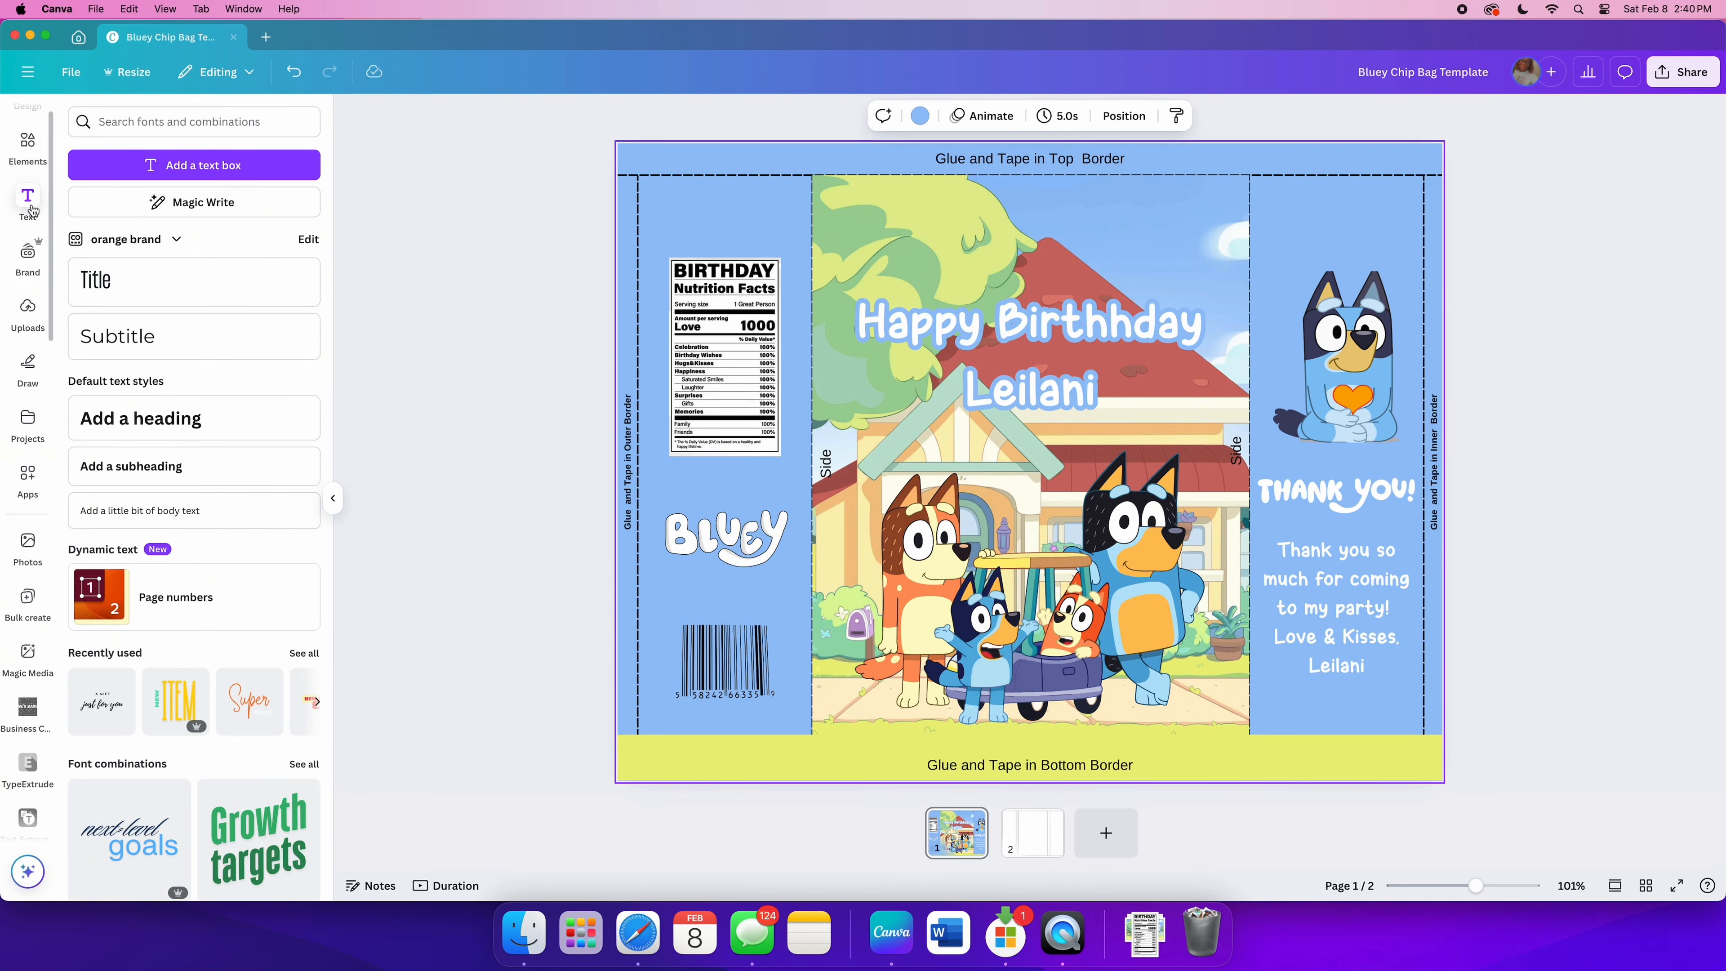
left_click(27, 146)
left_click(89, 344)
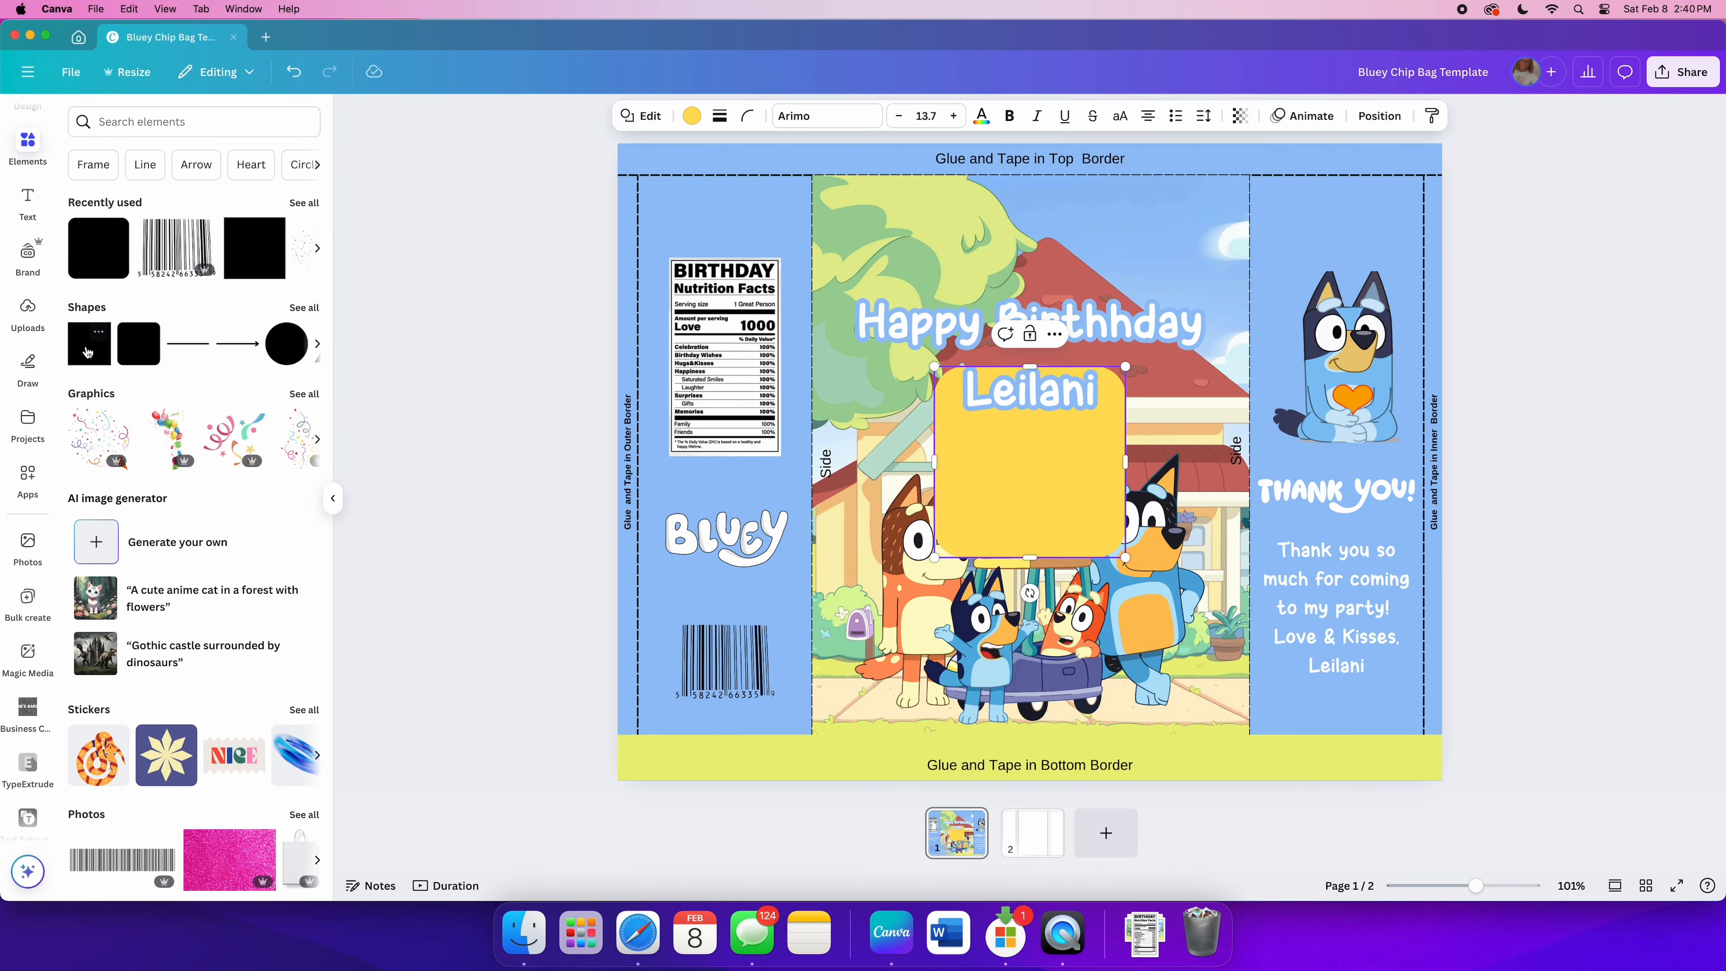
left_click(940, 462)
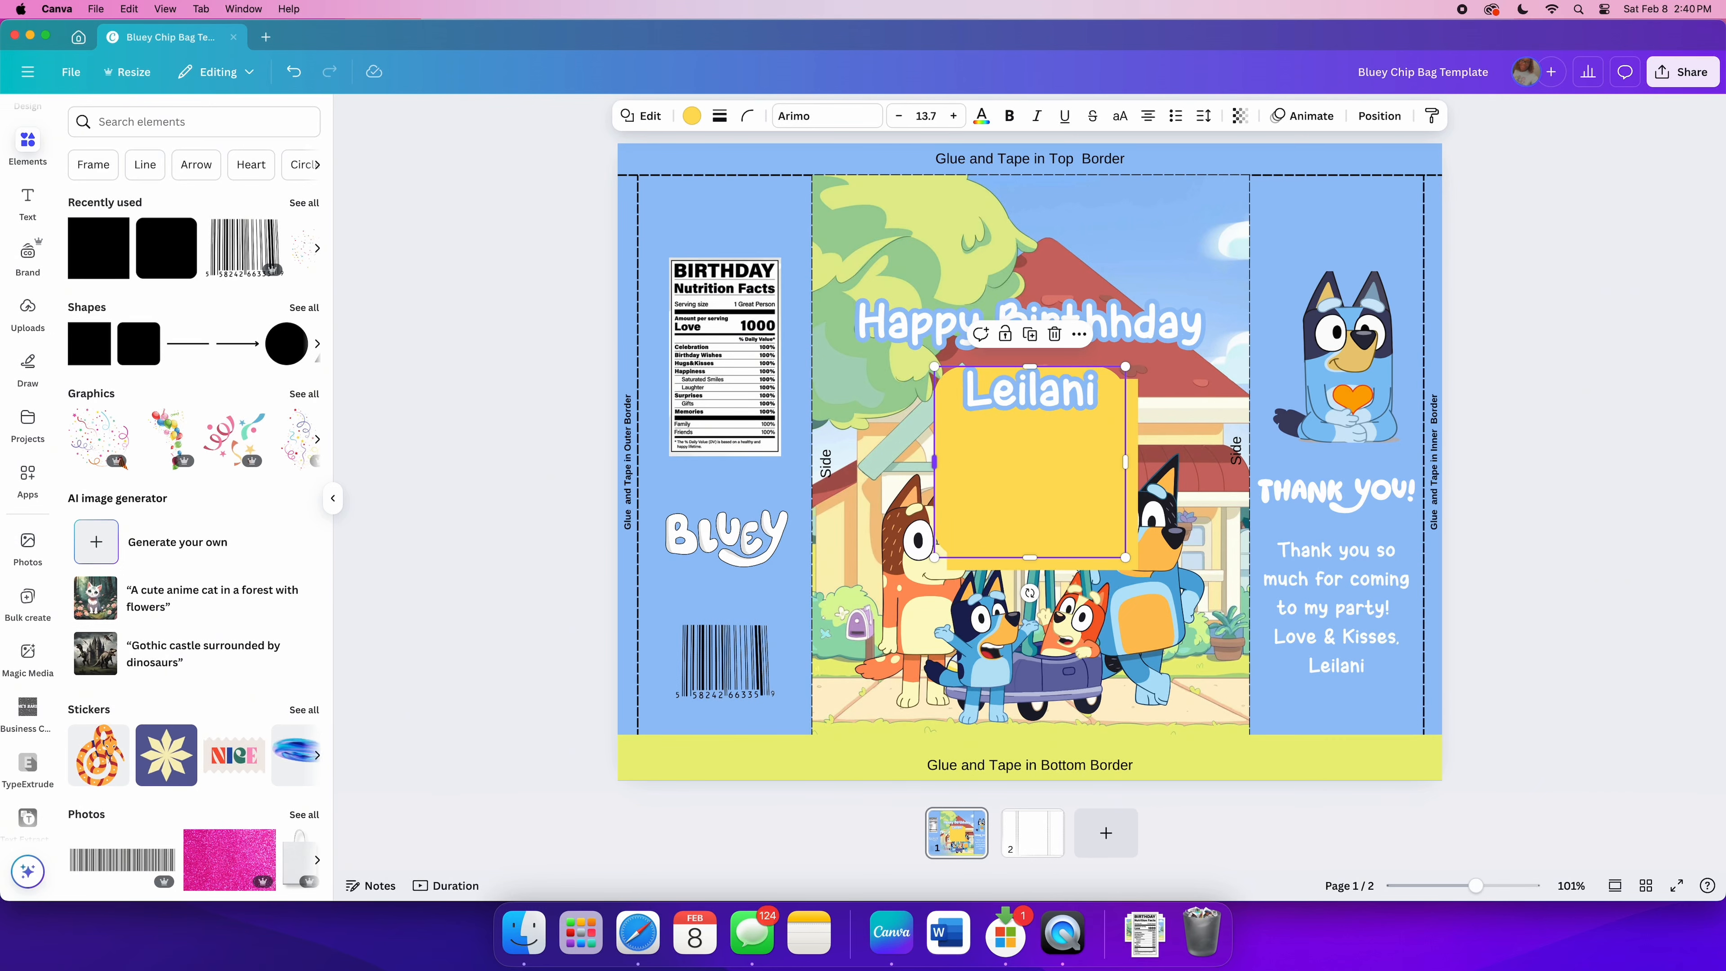
key("Delete")
left_click(1005, 502)
left_click_drag(1005, 503, 731, 182)
key("Delete")
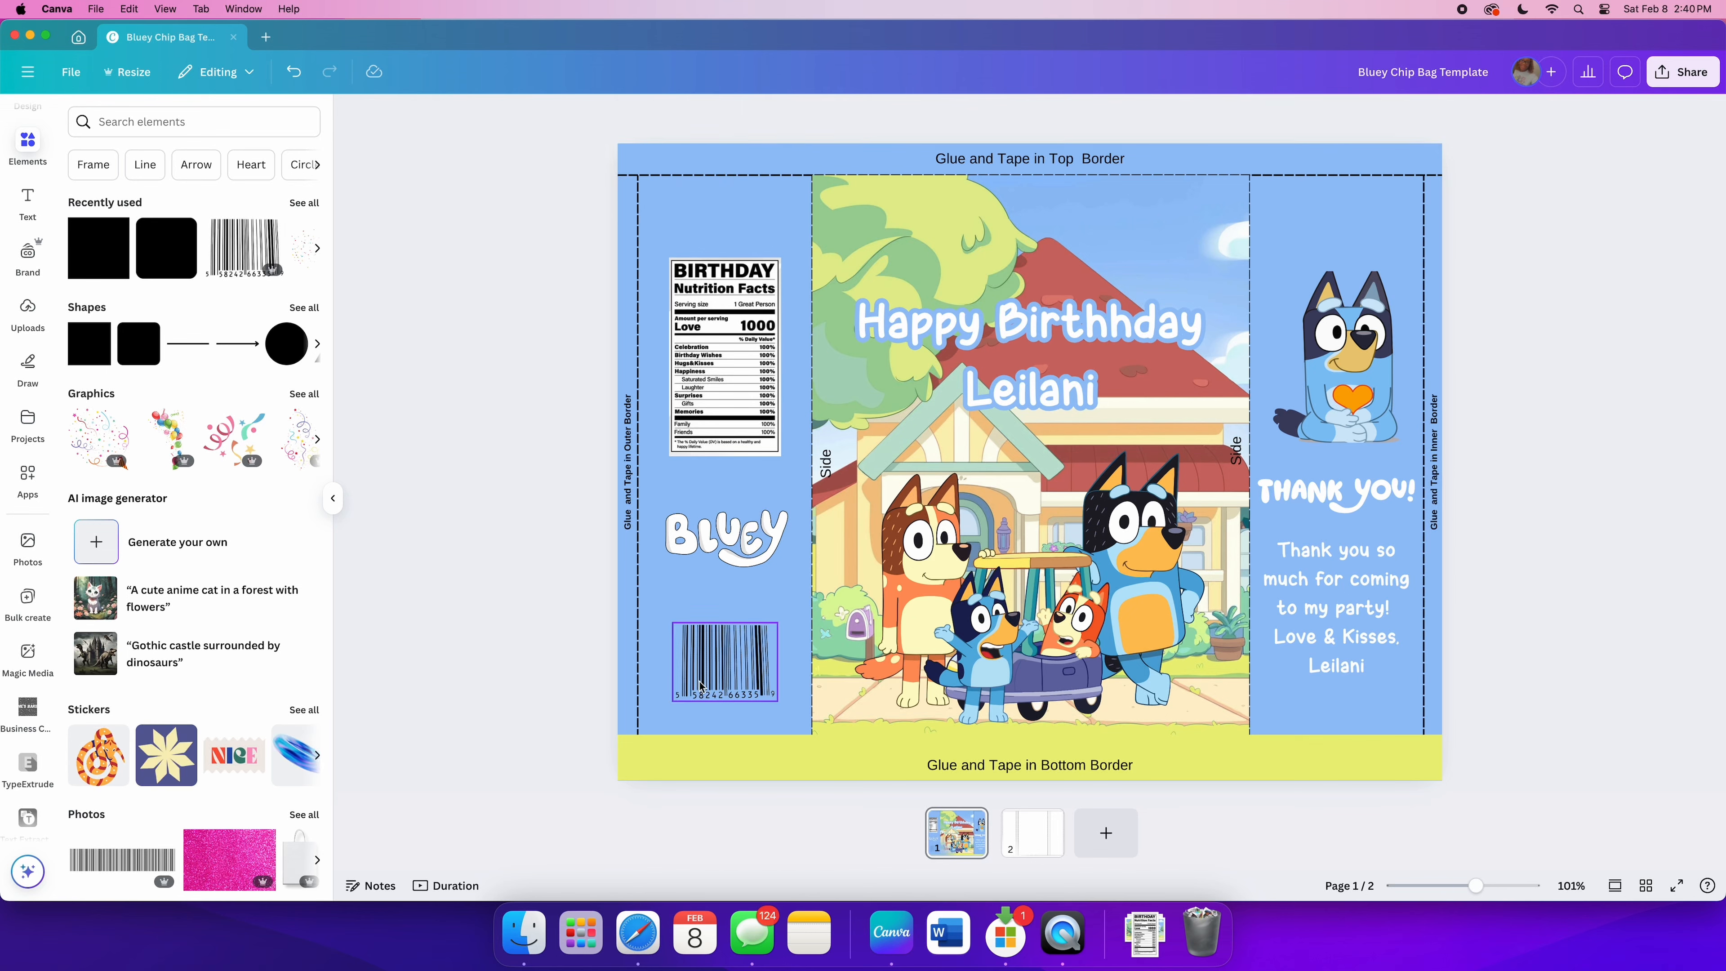
Step: Duplicate the yellow bottom strip onto the top border, covering its text, and recolor the copy in the document's light blue
left_click(706, 761)
left_click_drag(710, 761, 818, 168)
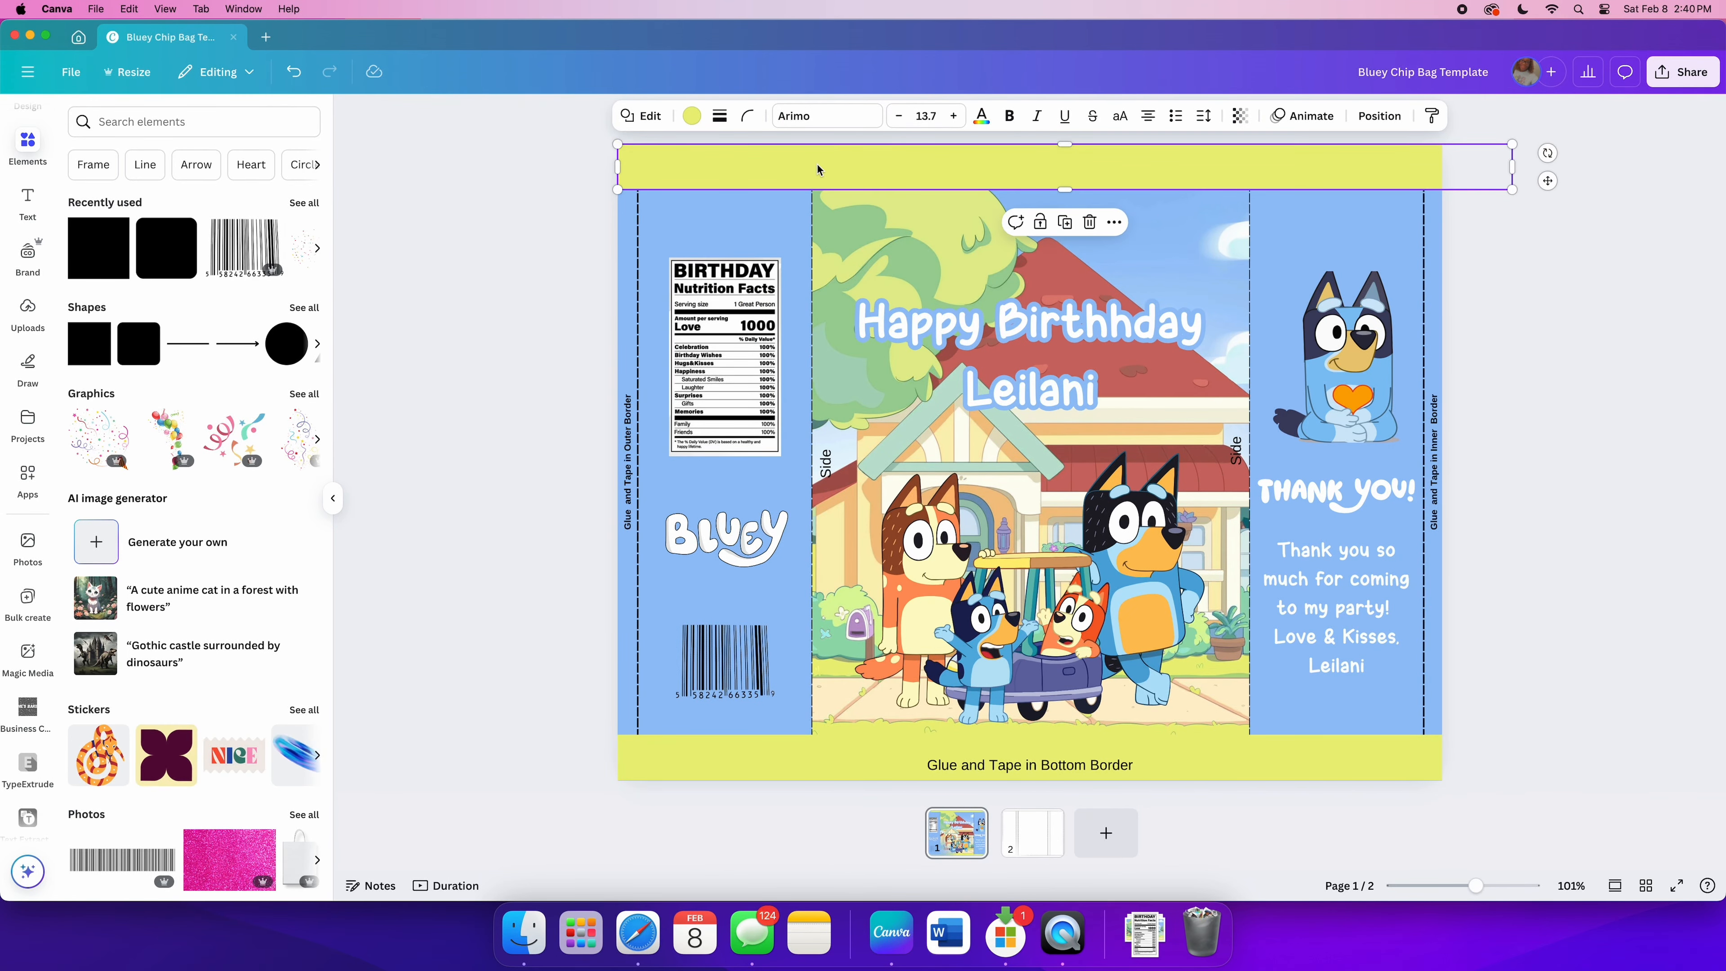
left_click(693, 117)
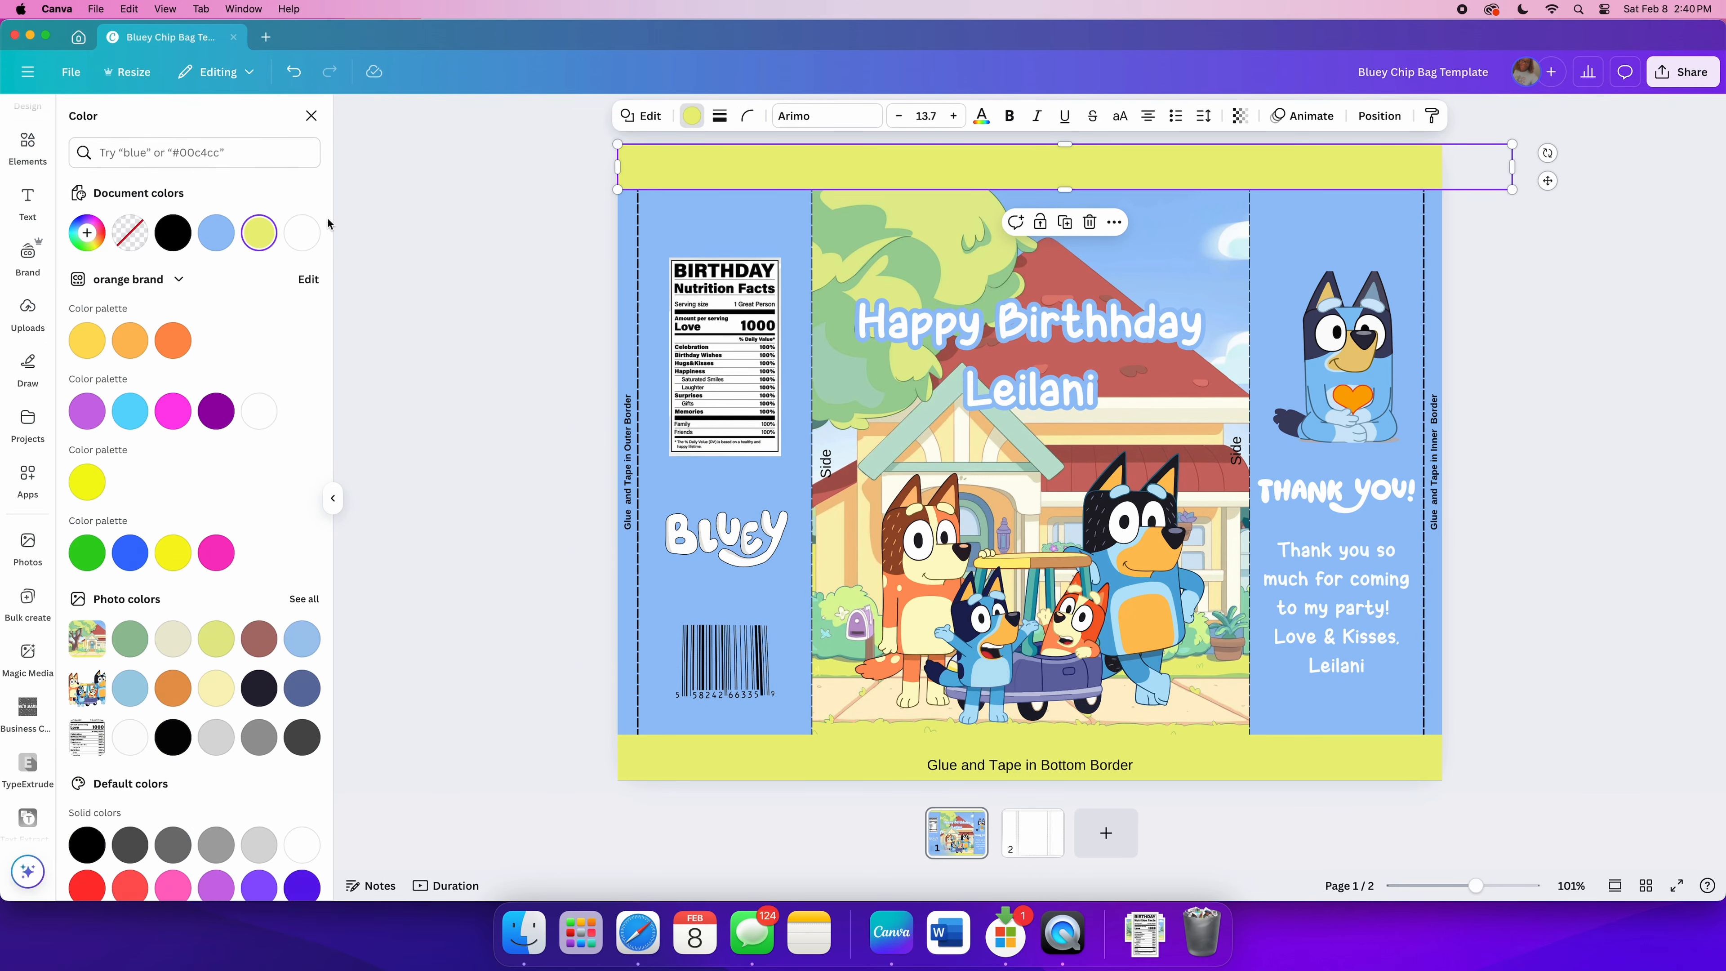
left_click(216, 234)
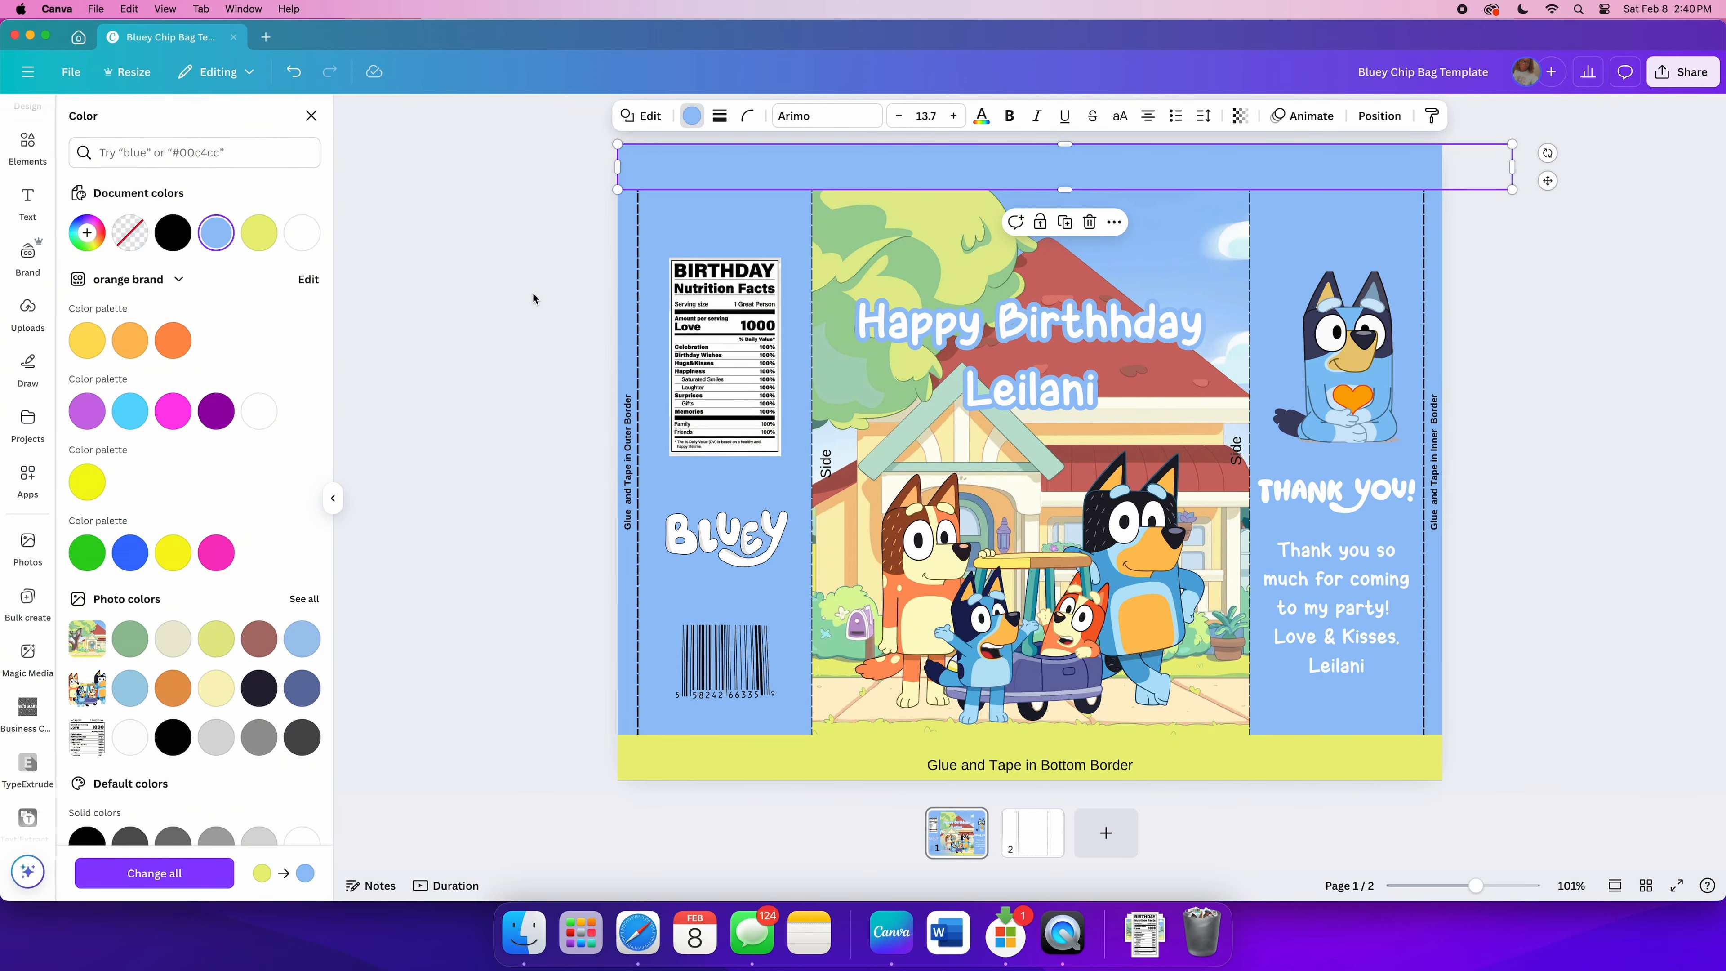
left_click(514, 294)
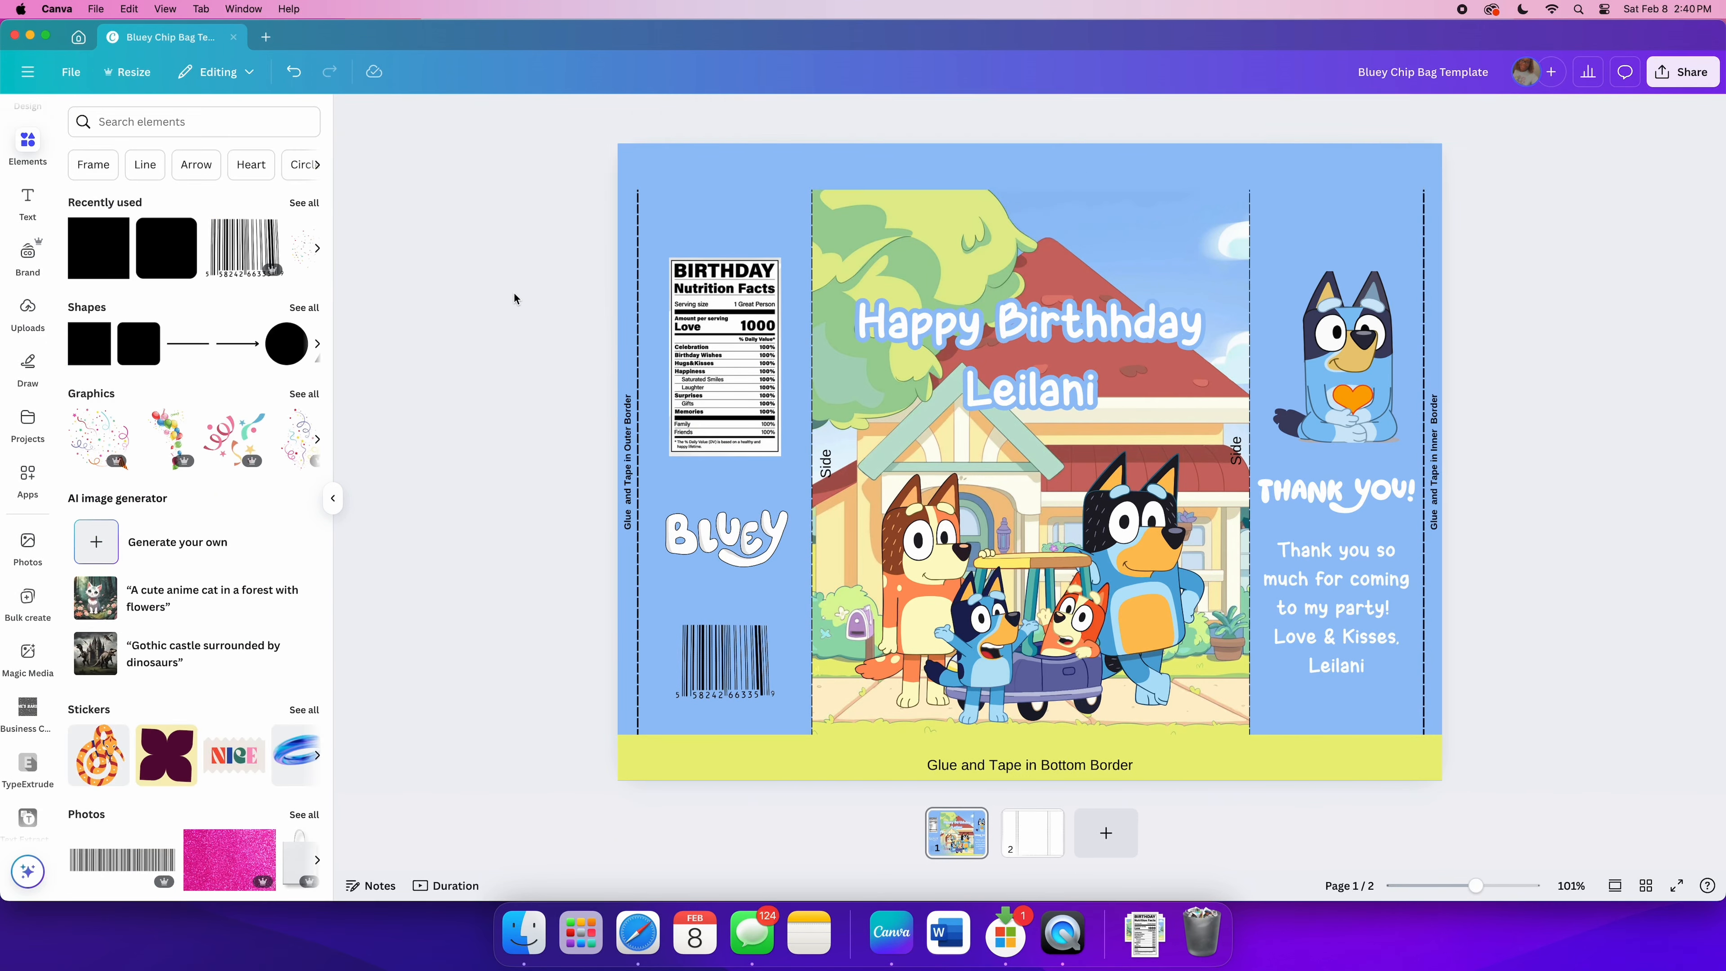
Step: Delete the four vertical dashed guide lines along the outer borders and beside the front panel
left_click(1426, 238)
key("Delete")
left_click(1249, 262)
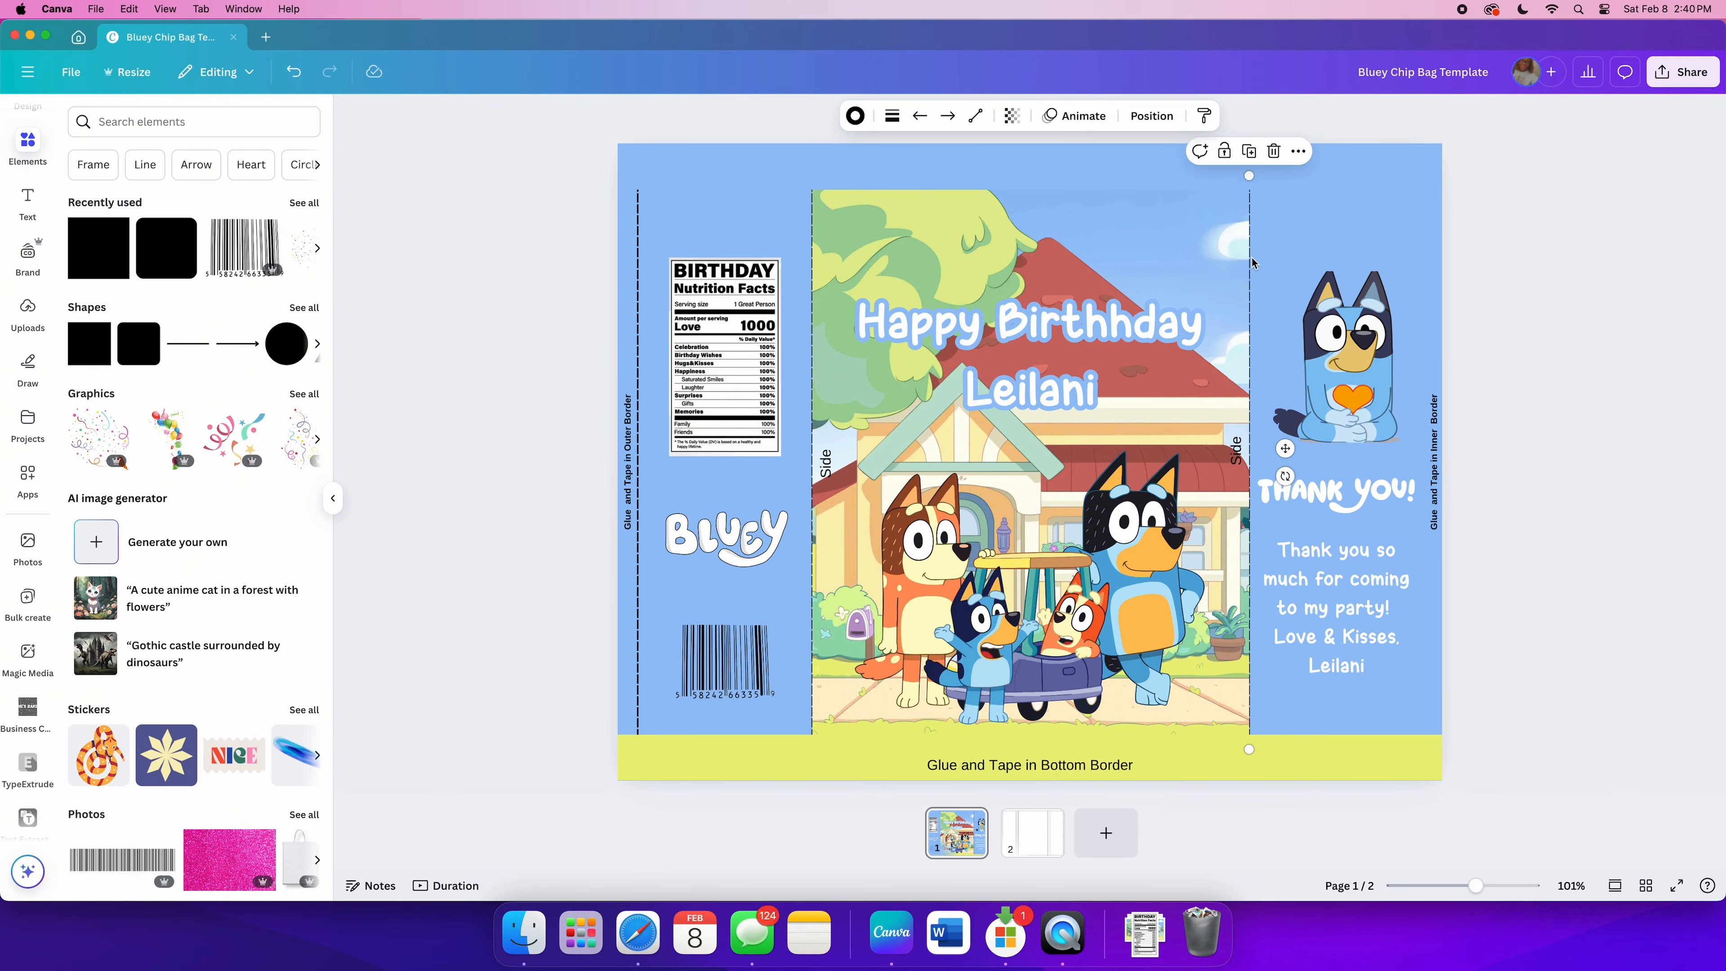
key("Delete")
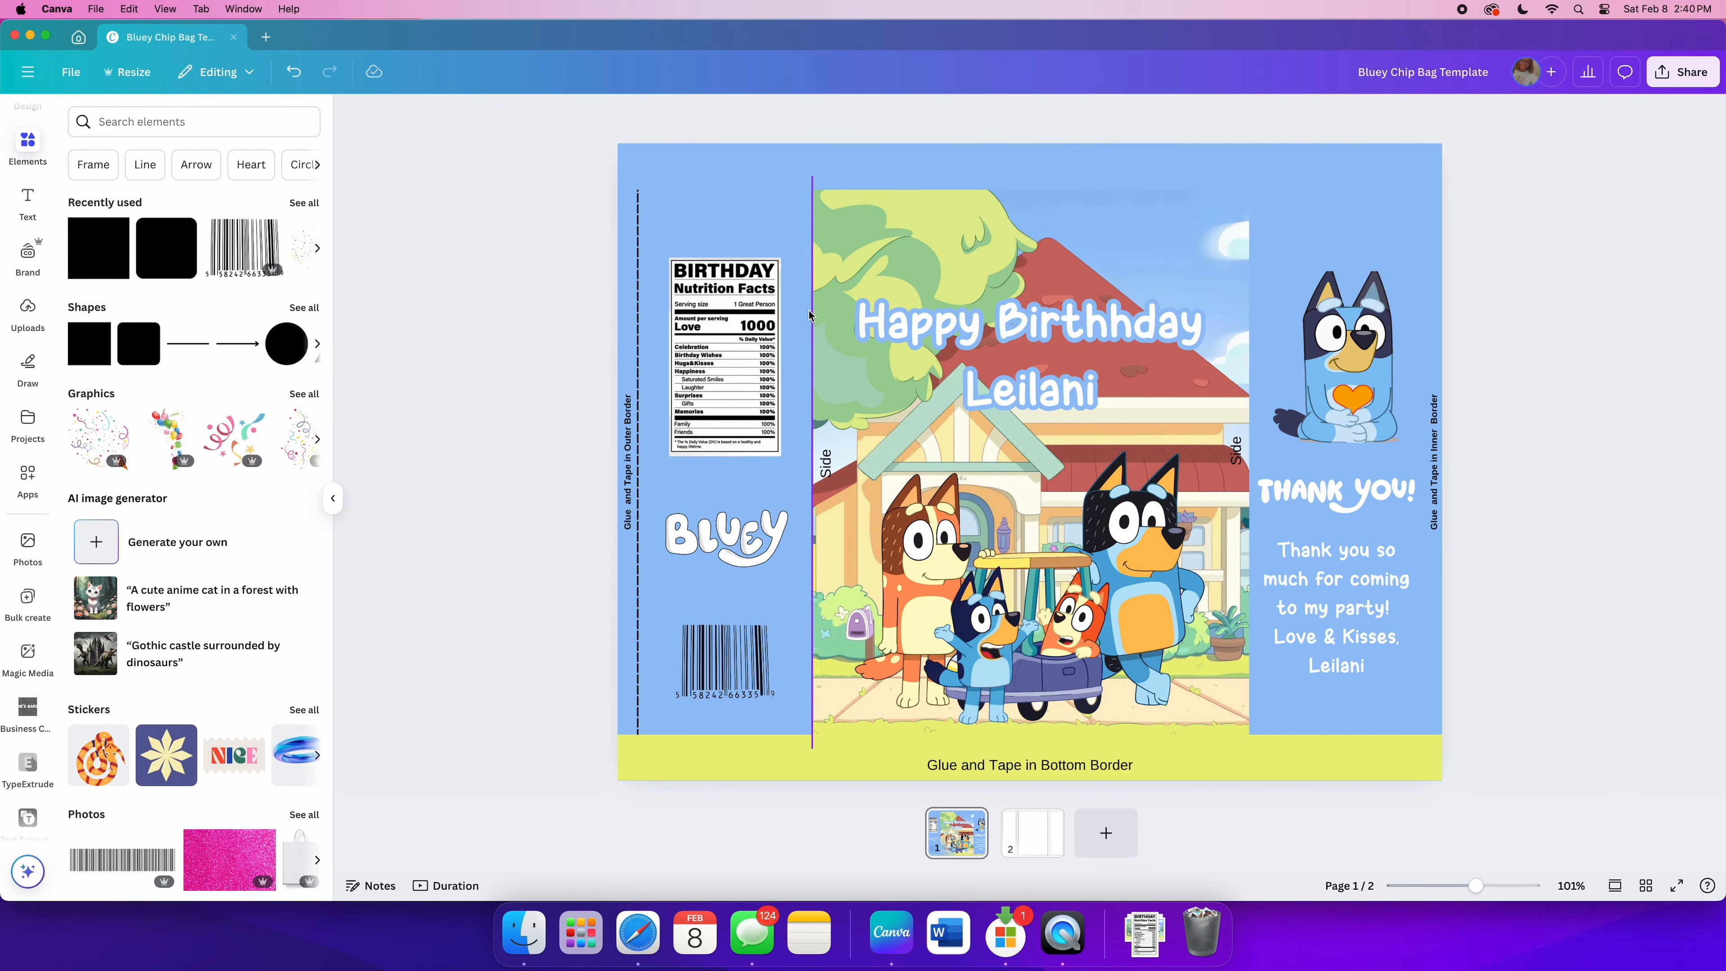
left_click(811, 314)
key("Delete")
left_click(638, 435)
key("Delete")
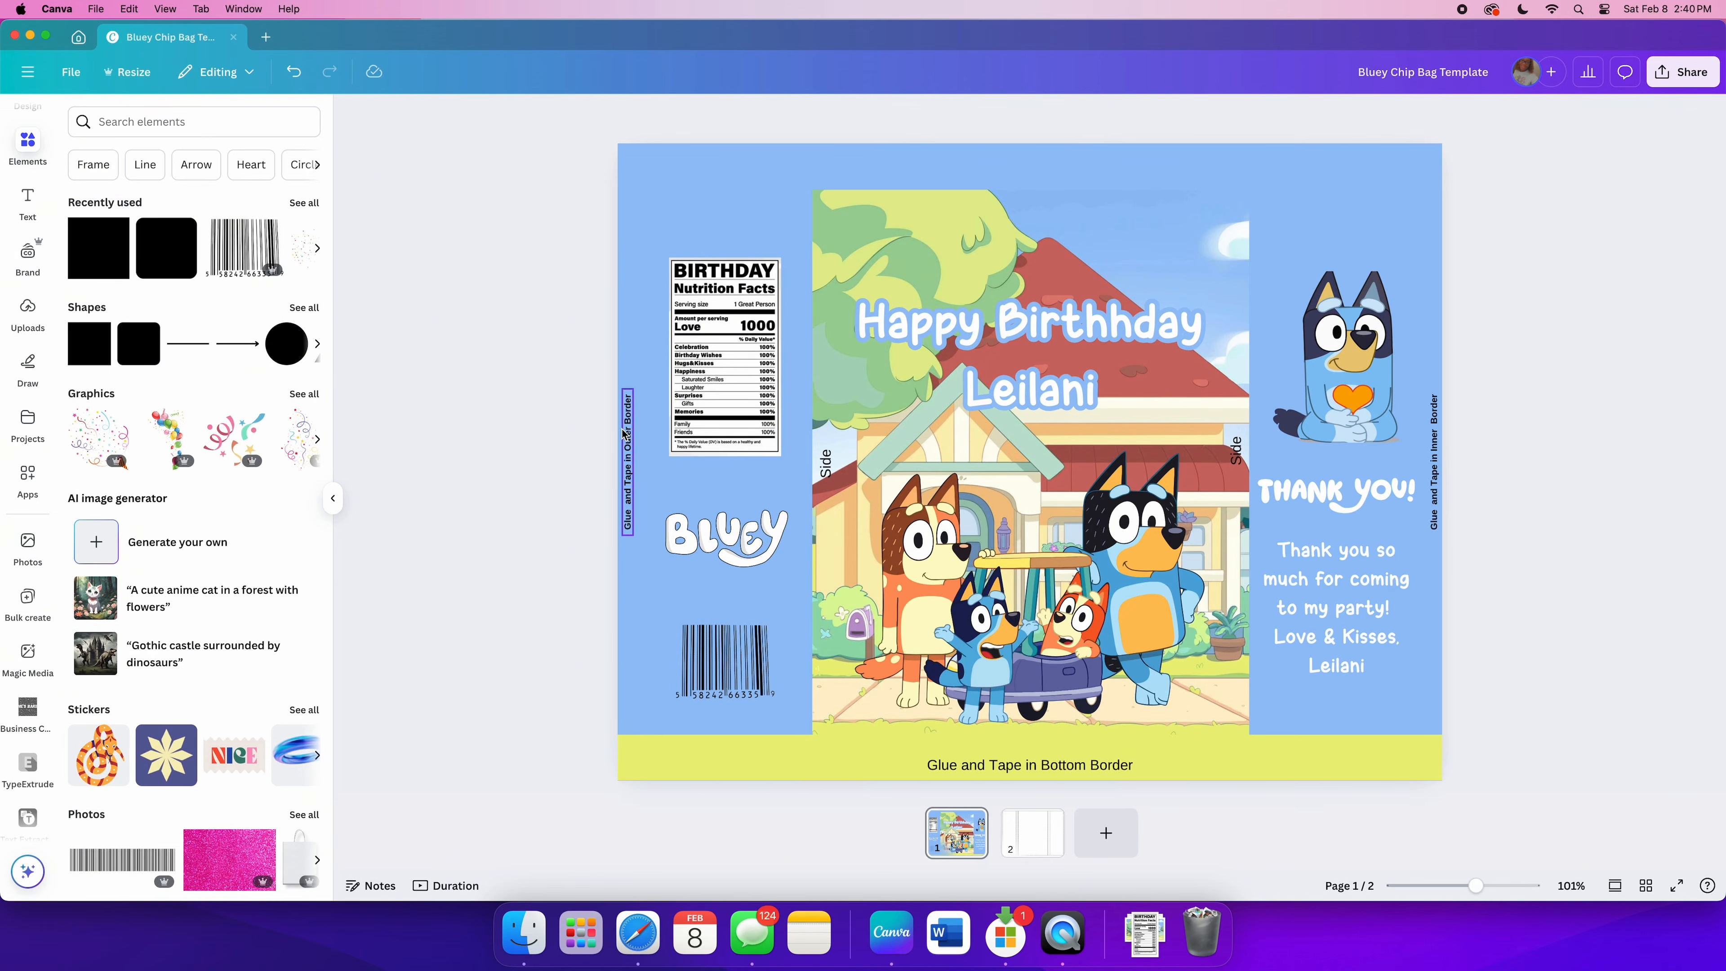
Step: Delete the "Glue and Tape" labels for the outer, inner and bottom borders
left_click(628, 434)
key("Delete")
left_click(1431, 469)
key("Delete")
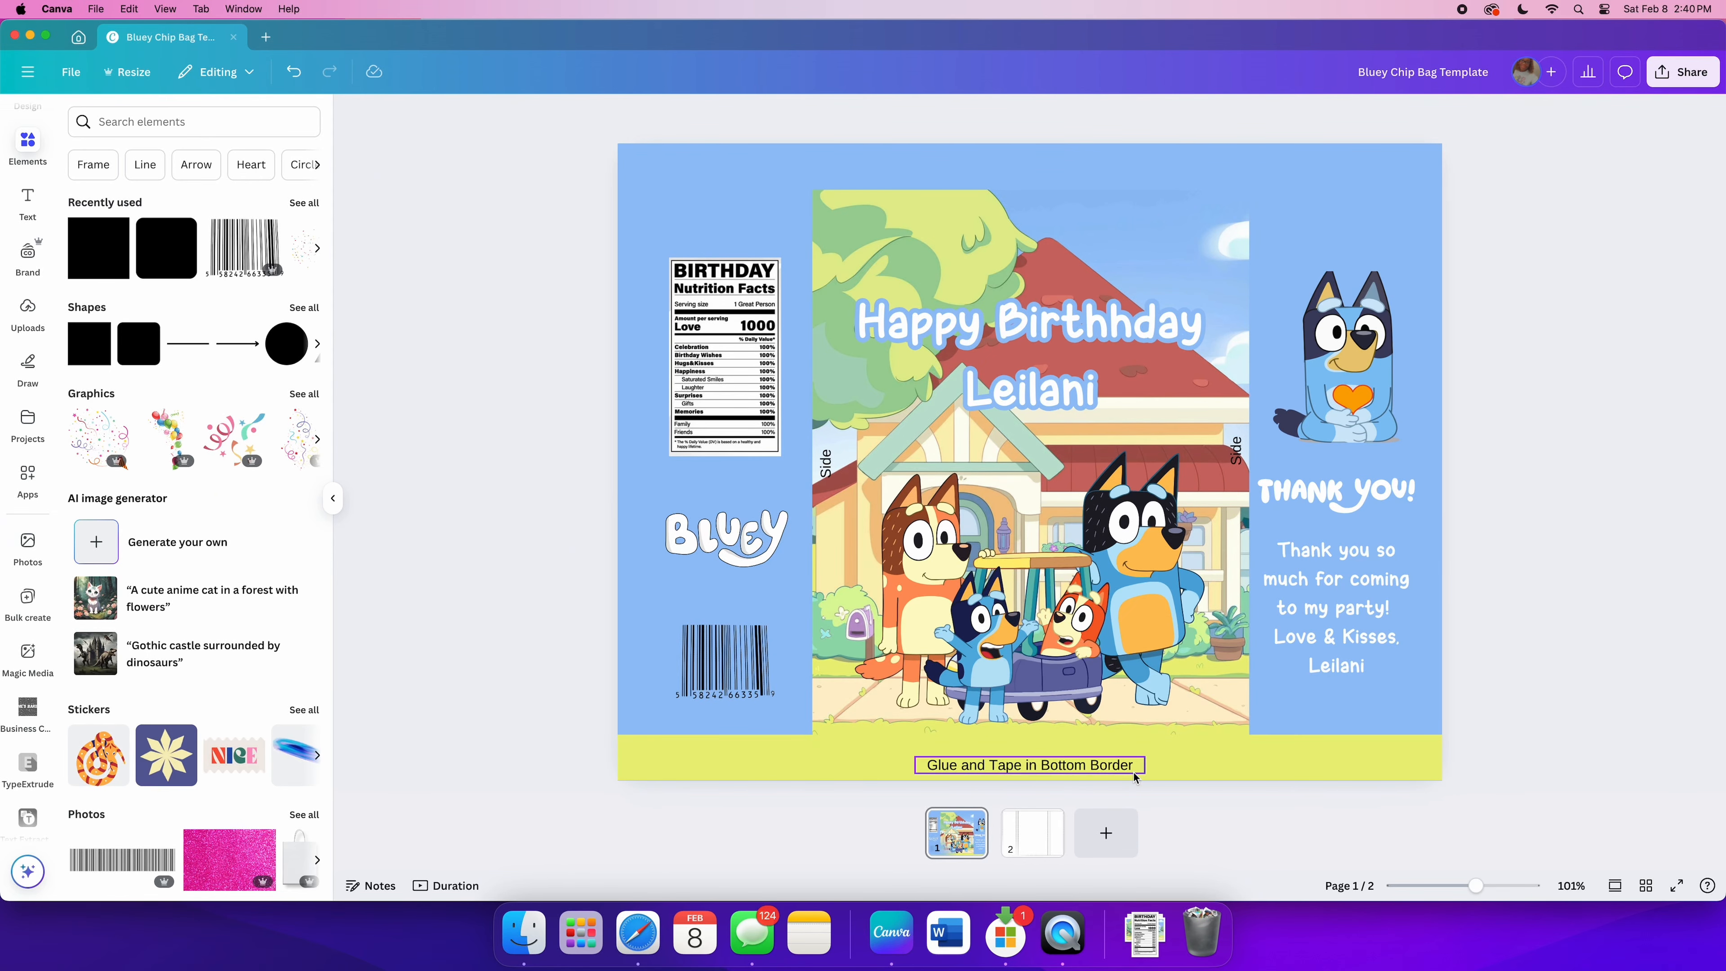
left_click(1155, 763)
key("Delete")
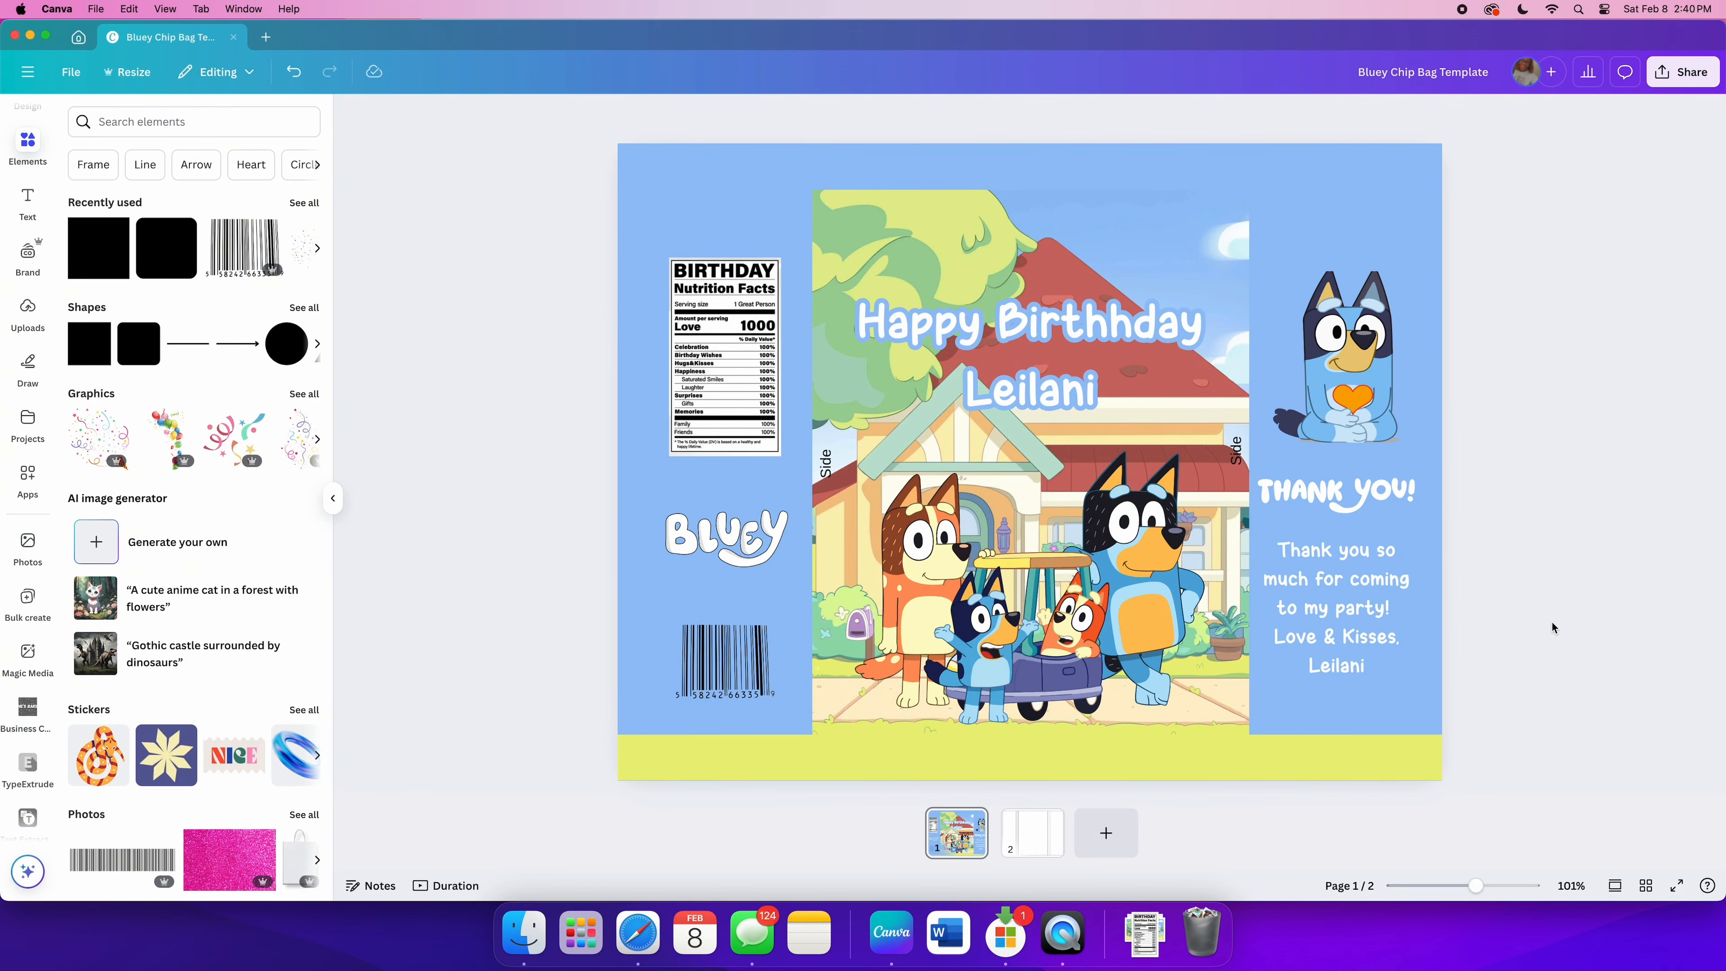